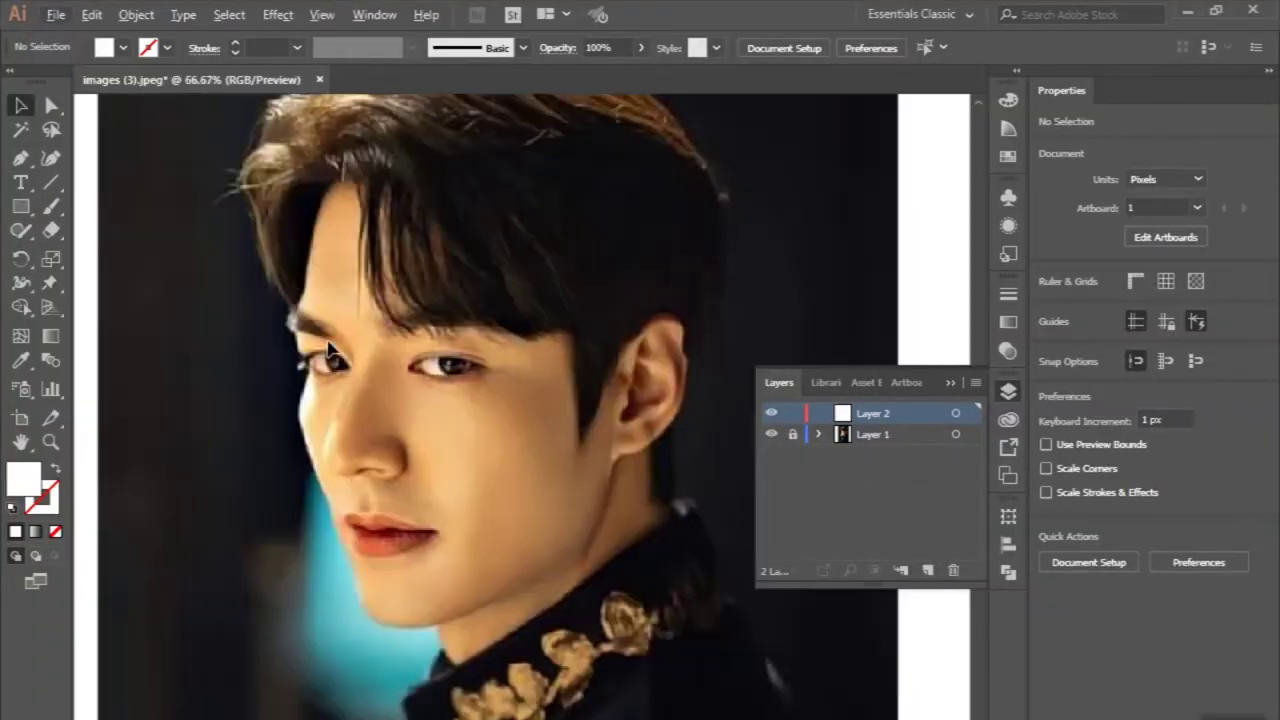
Step: Trace an angular closed Pen path around the left eye, curving along the upper eyelid
key("p")
scroll(465, 468, "up", 5)
scroll(465, 468, "up", 1)
left_click(491, 472)
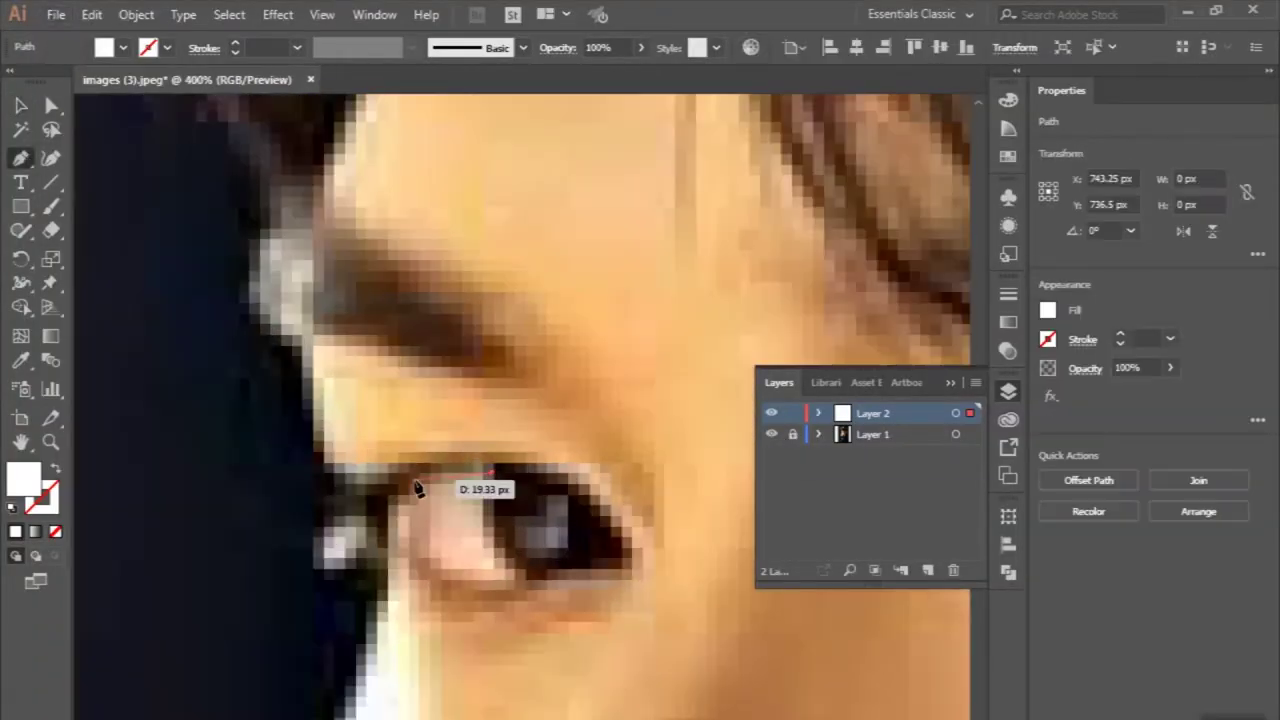
mouse_move(366, 535)
left_mouse_down()
mouse_move(389, 513)
mouse_move(367, 525)
left_mouse_up()
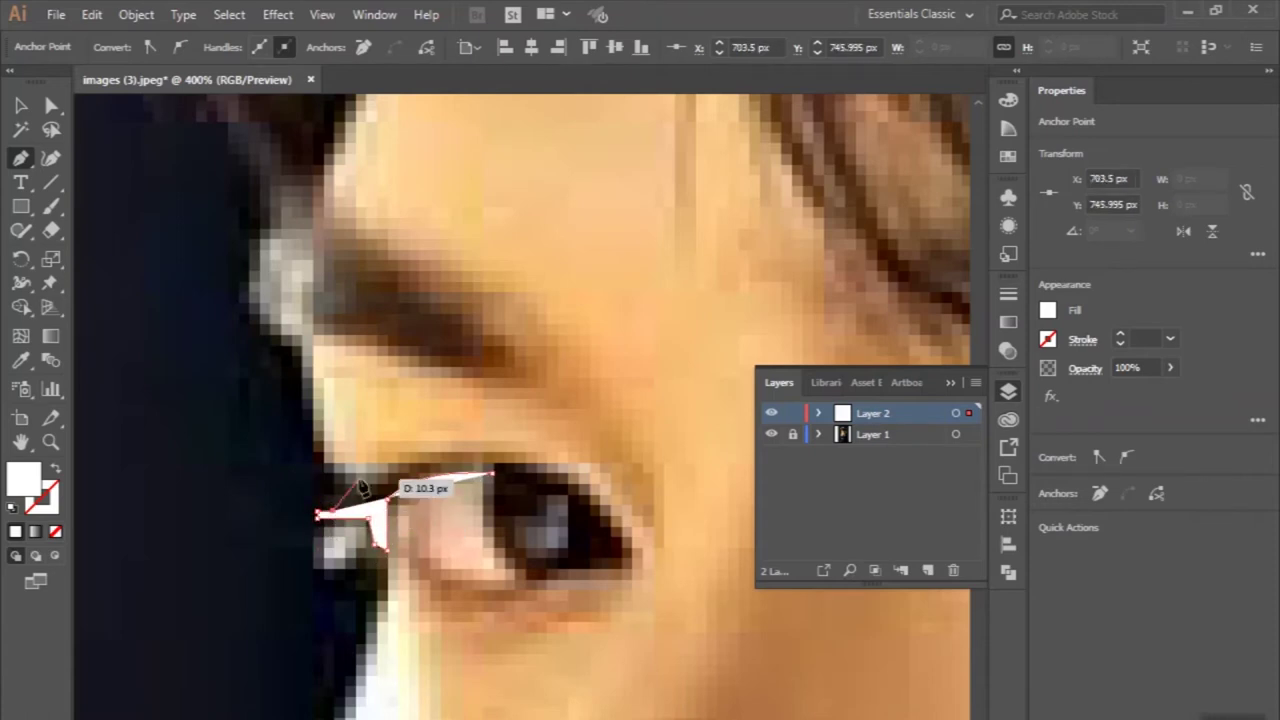
left_click_drag(633, 545, 637, 575)
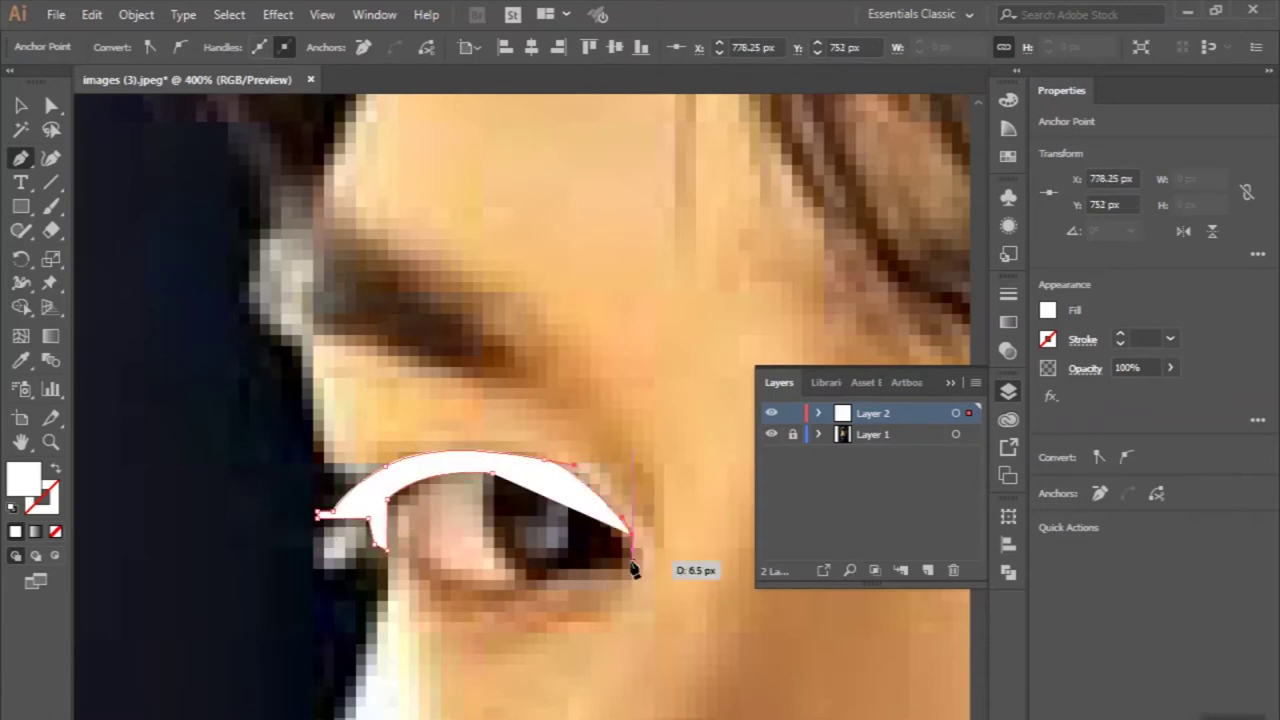
left_click(632, 580)
left_click(522, 585)
left_click(487, 541)
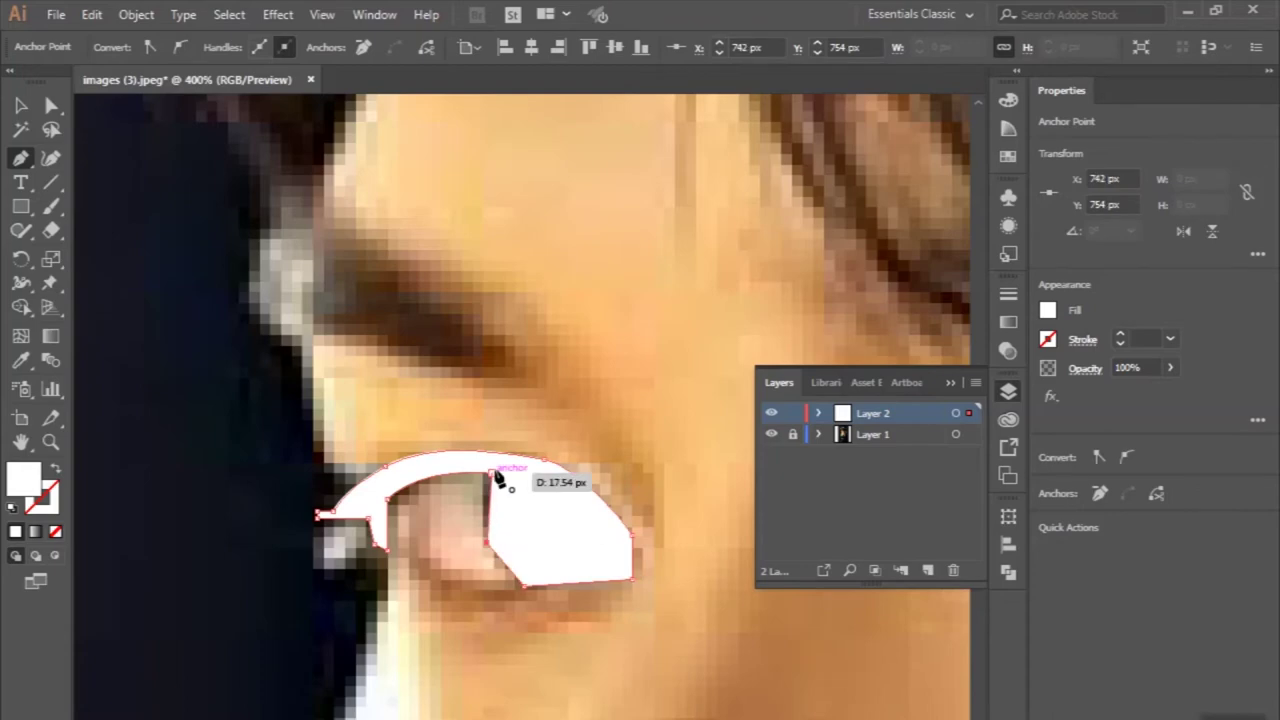
Step: Give the eye shape a black stroke and no fill
left_click(52, 108)
scroll(514, 371, "up", 2)
scroll(500, 400, "down", 3)
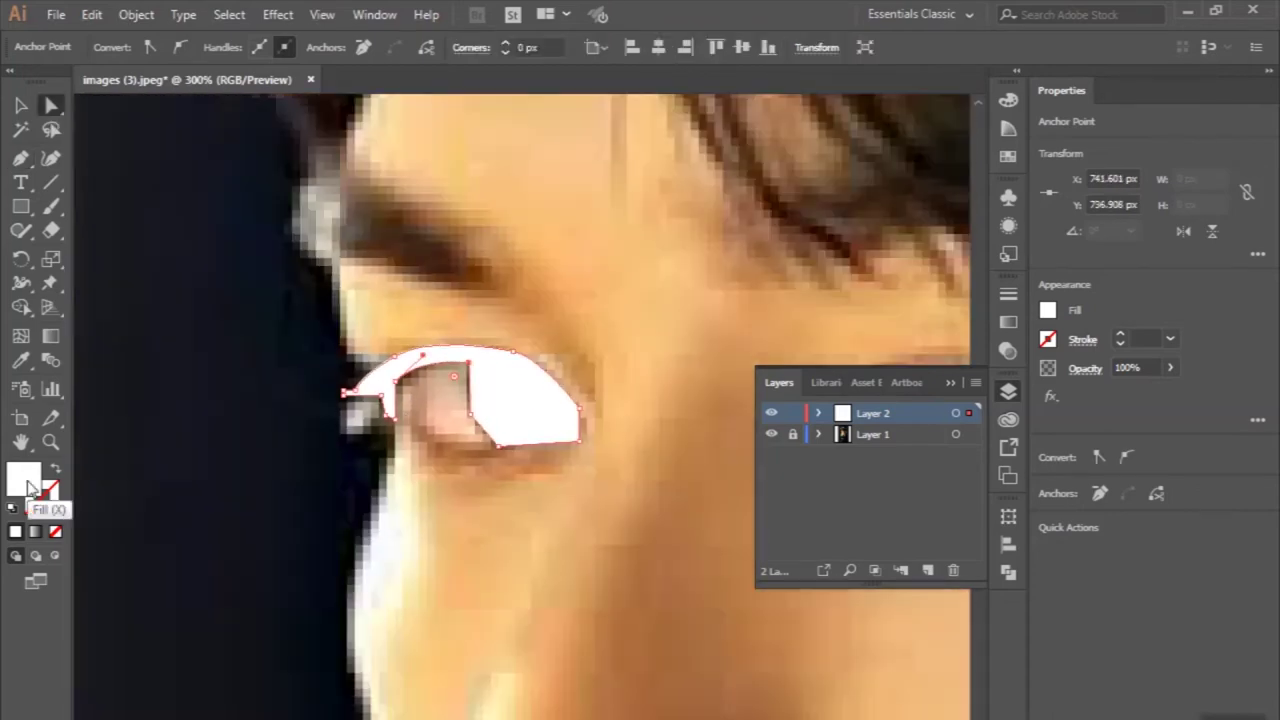
key("v")
key("shift+x")
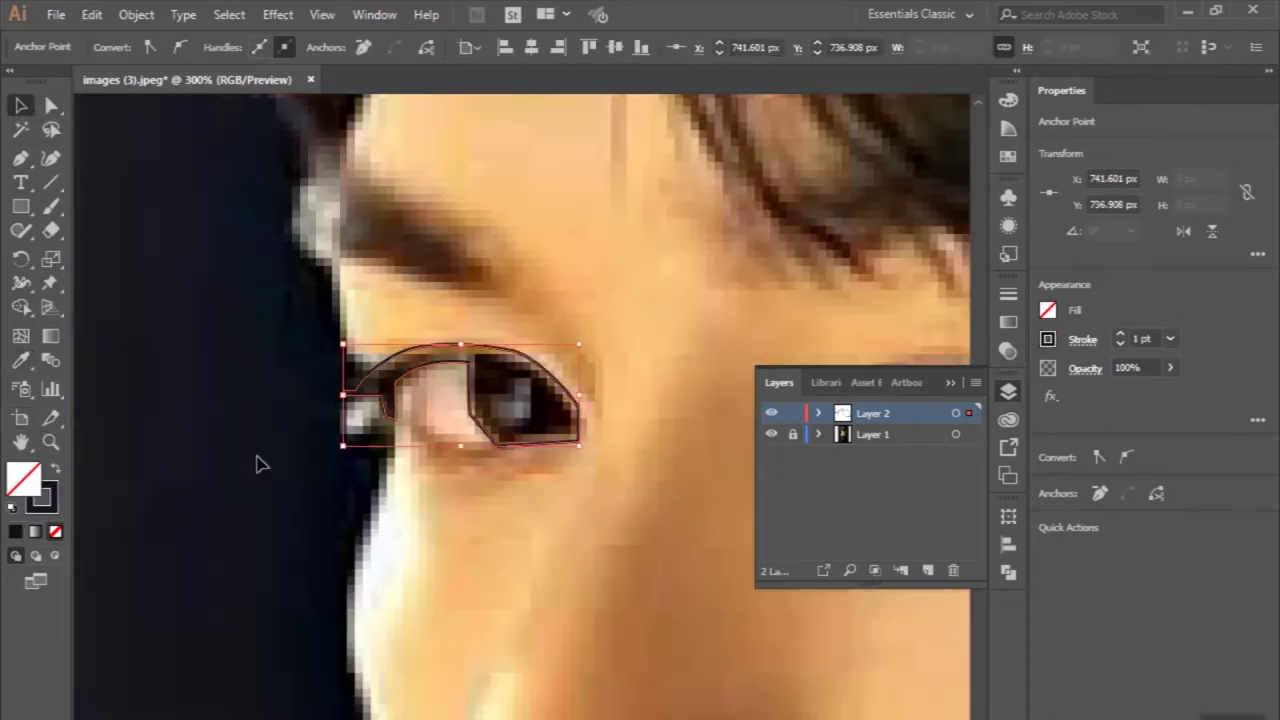
Step: Draw a closed inner eye contour along the eye's lower edge
left_click(254, 463)
scroll(254, 463, "down", 1)
left_click(20, 158)
key("ctrl+plus")
key("ctrl+plus")
left_click(212, 381)
left_click(322, 434)
left_click(418, 434)
left_click(362, 370)
left_click(360, 267)
left_click(212, 303)
left_click(212, 381)
Step: Draw the small iris square, then reshape a curve on the eye outline with Direct Selection
left_click_drag(447, 328, 410, 333)
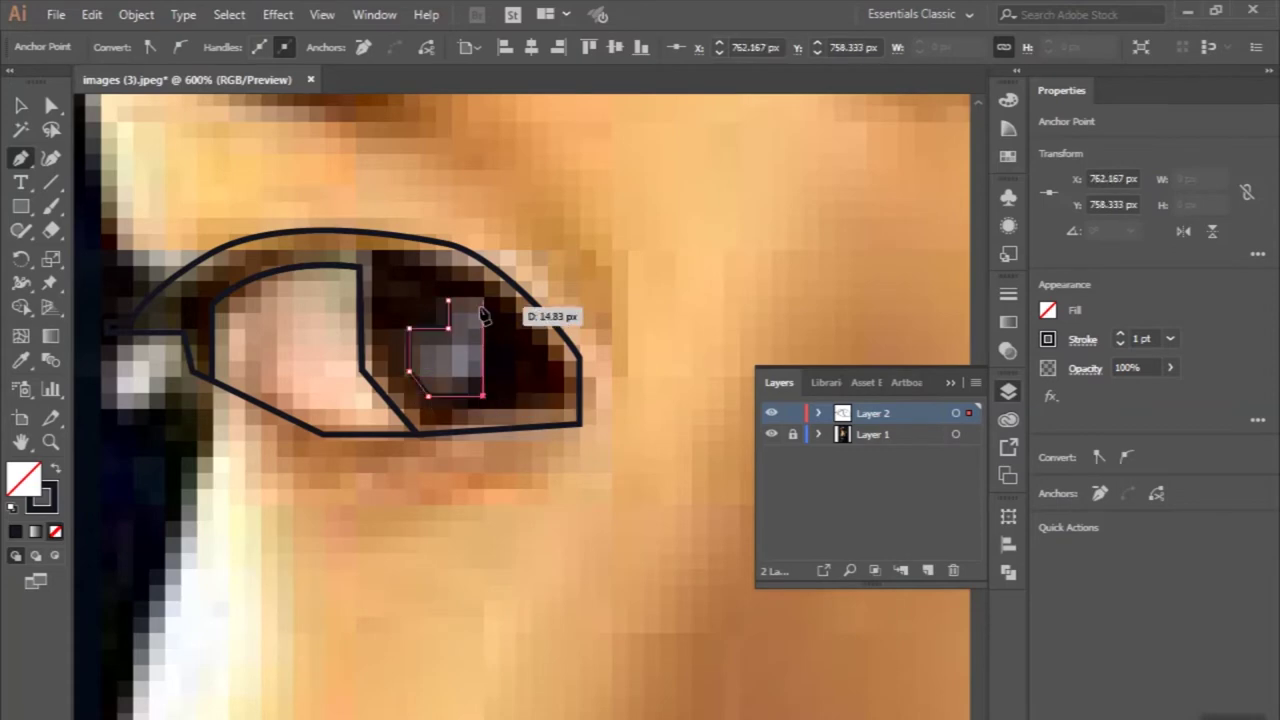
left_click(449, 305)
key("ctrl+0")
key("ctrl+plus")
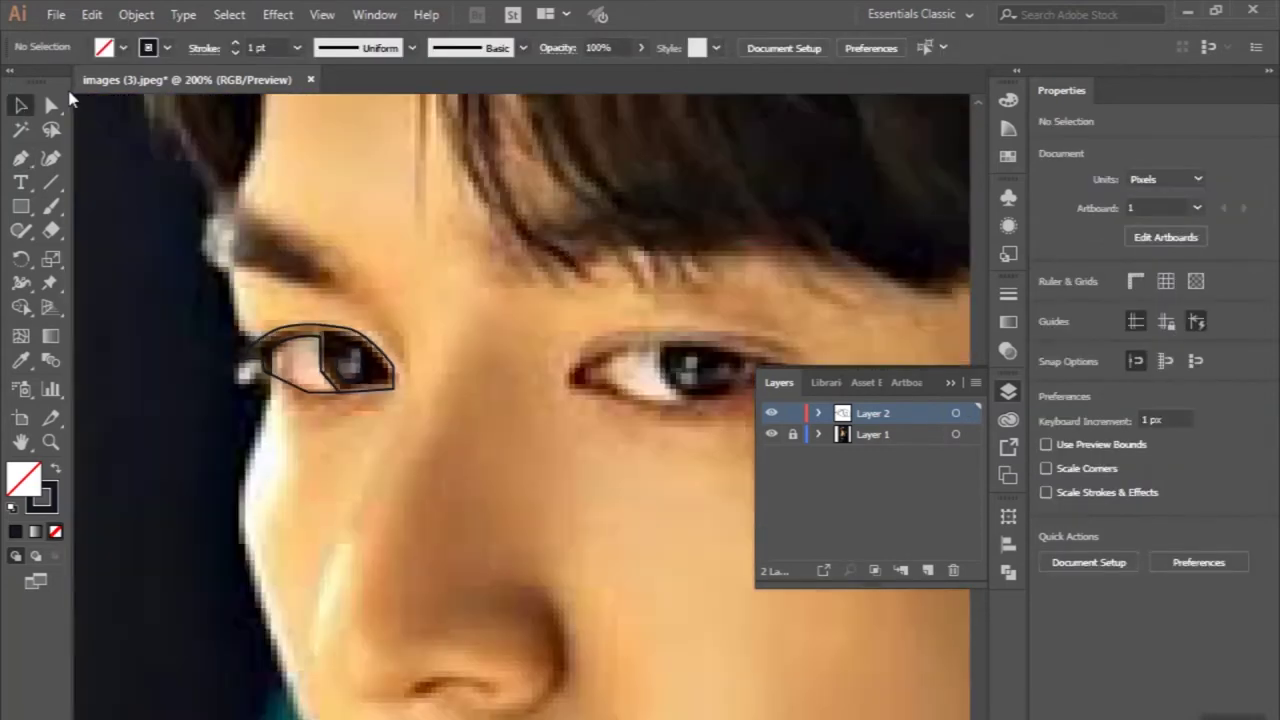
key("a")
left_click(250, 350)
left_click_drag(250, 350, 286, 362)
Step: Trace a closed lower-lid shape beneath the eye
key("ctrl+0")
key("p")
scroll(409, 394, "up", 3)
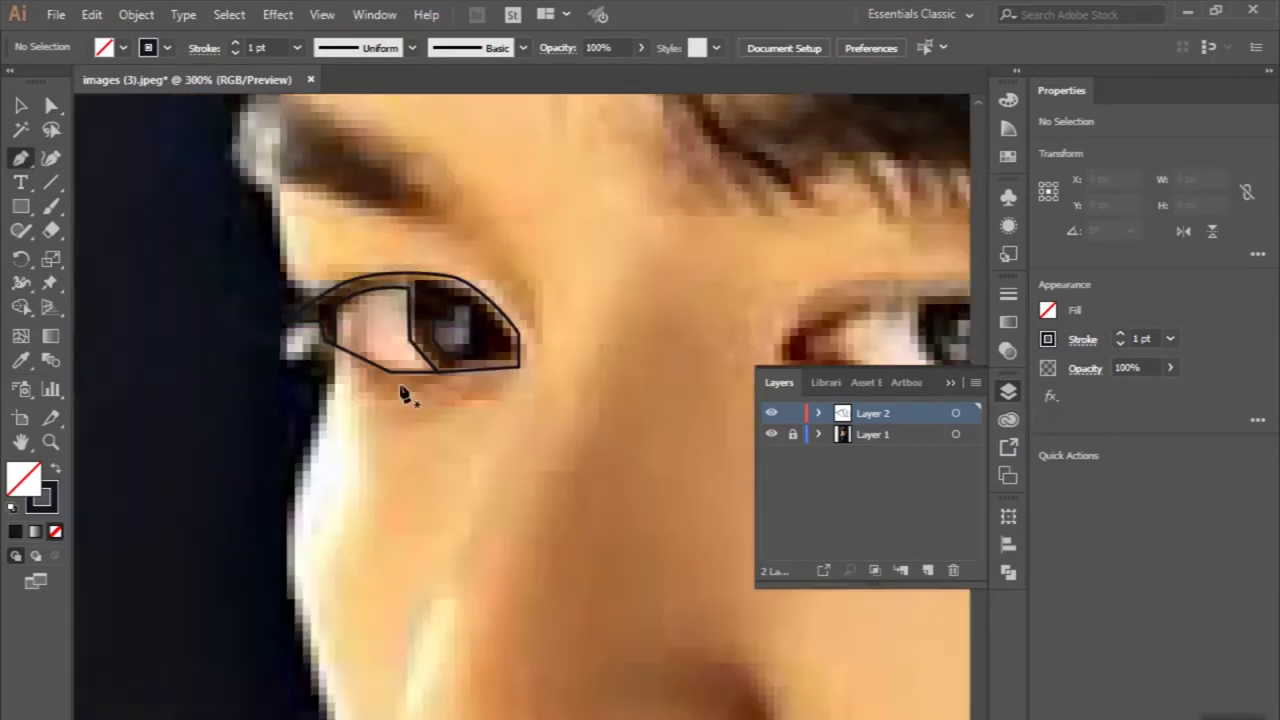
left_click_drag(279, 312, 295, 372)
left_click(279, 350)
left_click(369, 401)
left_click(572, 401)
left_click(615, 341)
left_click(358, 352)
key("ctrl+0")
Step: Outline the eyebrow above the eye as a closed angular shape
key("ctrl+shift+a")
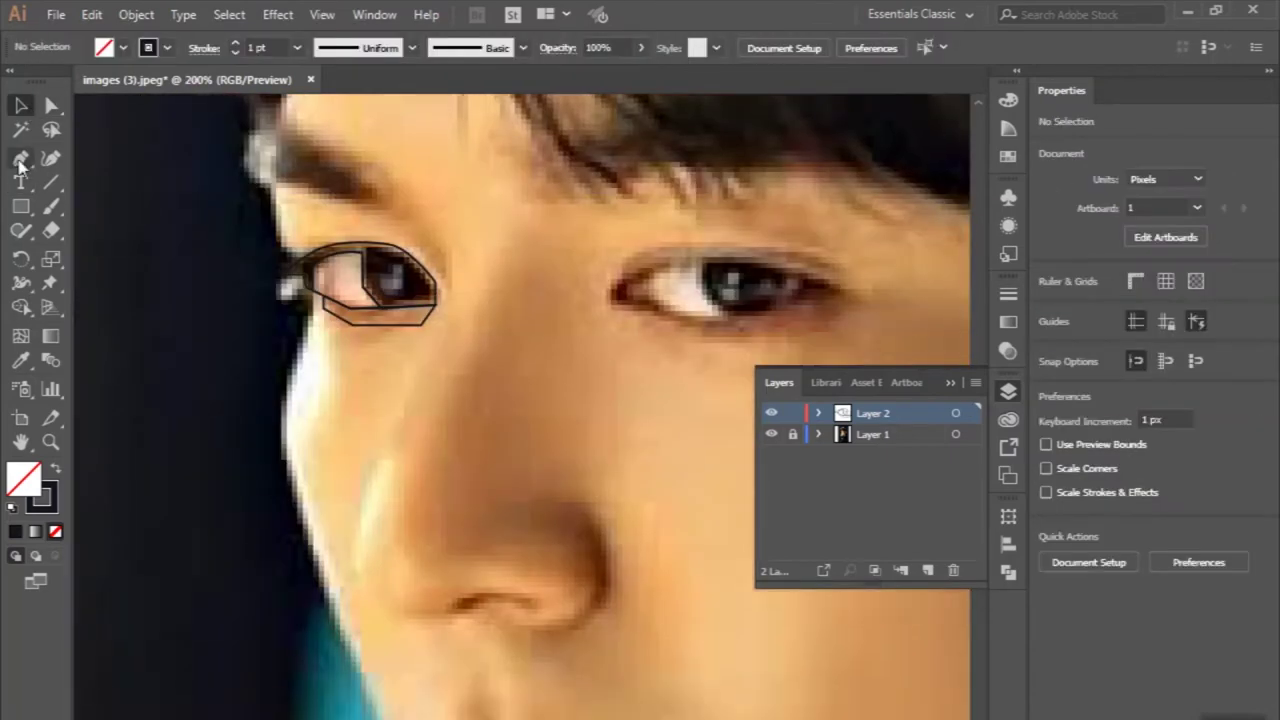
scroll(290, 283, "up", 3)
scroll(290, 283, "up", 1)
left_click(204, 204)
left_click(276, 224)
left_click(458, 345)
left_click(458, 384)
left_click(410, 384)
left_click(240, 336)
left_click(204, 204)
Step: Start a curved line from the eyebrow corner down toward the right eye
key("ctrl+0")
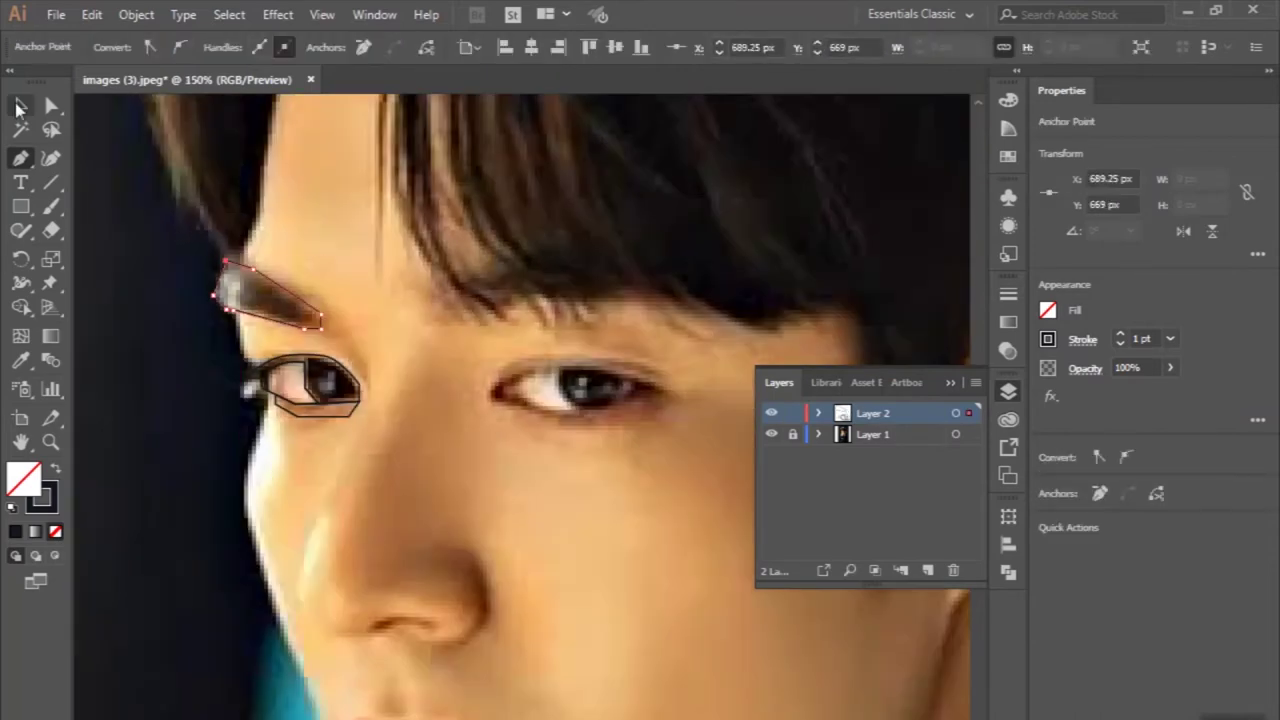
key("ctrl+shift+a")
scroll(300, 286, "up", 2)
scroll(491, 343, "down", 2)
scroll(300, 186, "up", 3)
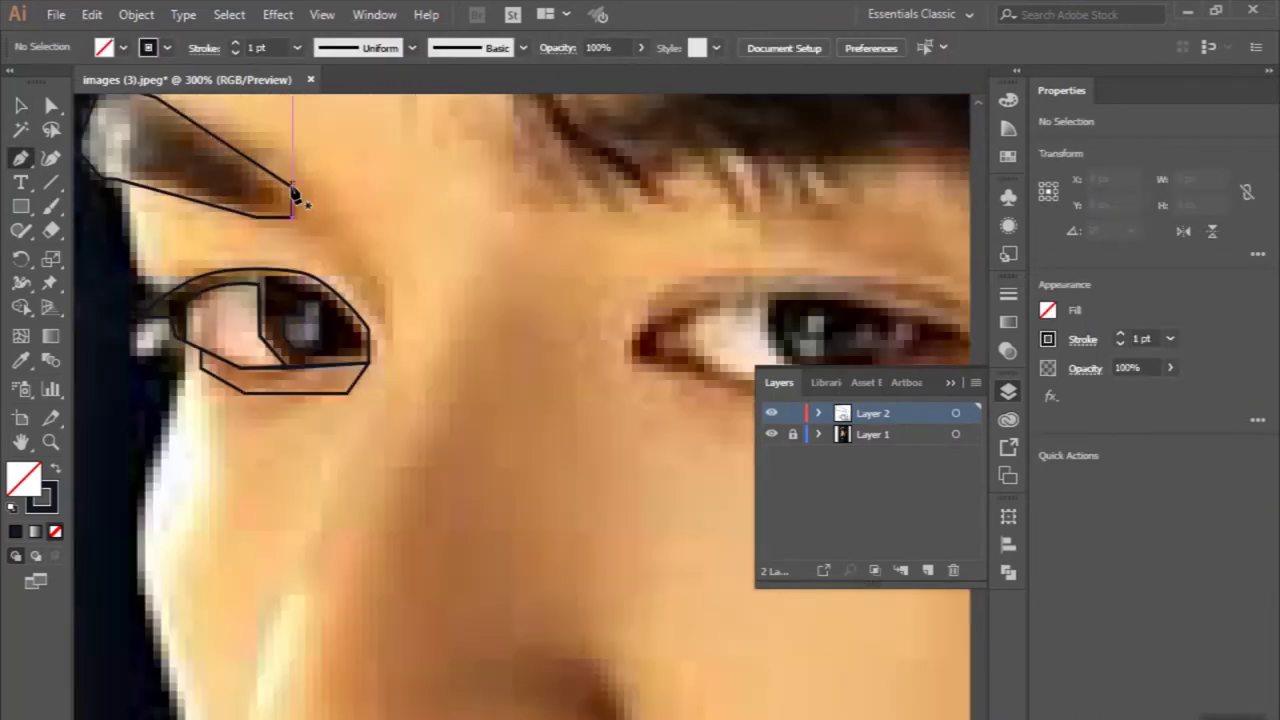
left_click(291, 187)
left_click(372, 262)
left_click_drag(389, 270, 390, 348)
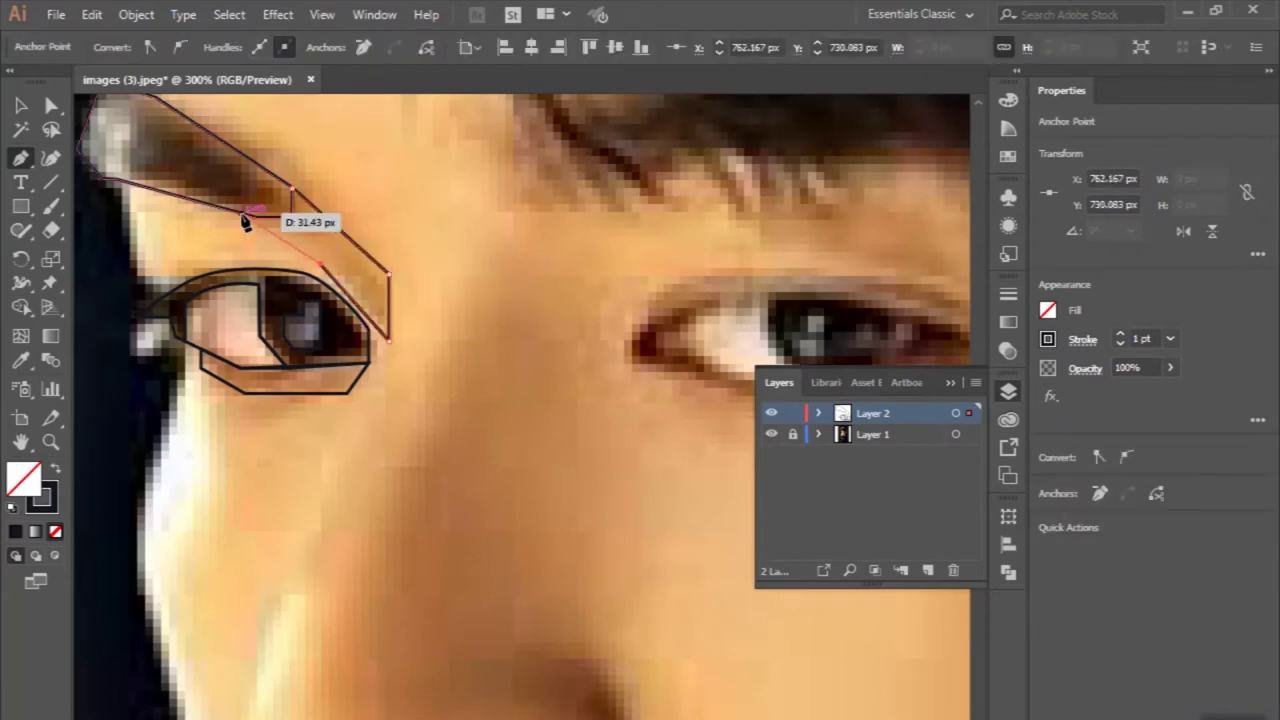
scroll(249, 214, "up", 1)
scroll(334, 214, "down", 3)
left_click(120, 220, "ctrl")
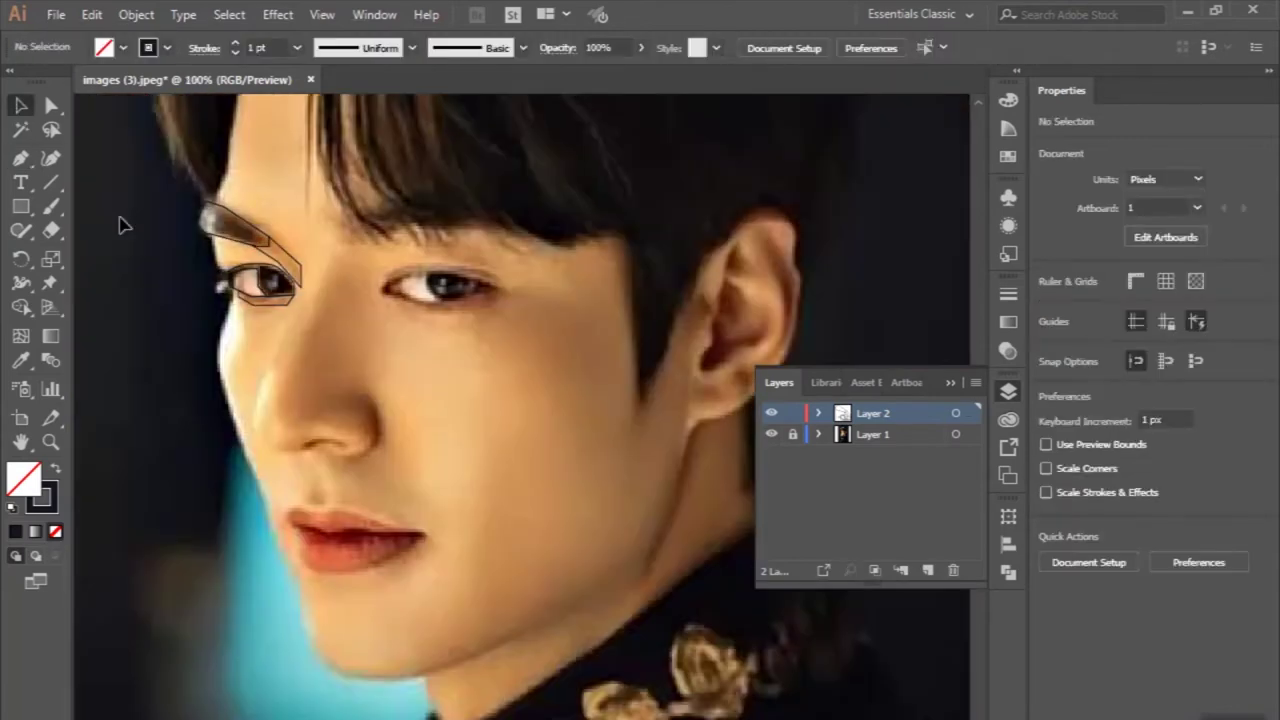
scroll(371, 357, "up", 3)
Step: Trace the other eye's edge with curved Pen anchors out to its outer tip
left_click_drag(325, 338, 328, 325)
left_click(383, 287)
left_click_drag(463, 281, 468, 332)
left_click(680, 330)
left_click(727, 330)
scroll(731, 334, "up", 1)
left_click(678, 338)
Step: Carry the eye outline along the upper eyelid to the inner corner and finish the path
scroll(524, 253, "down", 1)
left_click(620, 285)
left_click(482, 241)
left_click(297, 245)
left_click(211, 336)
scroll(291, 349, "up", 1)
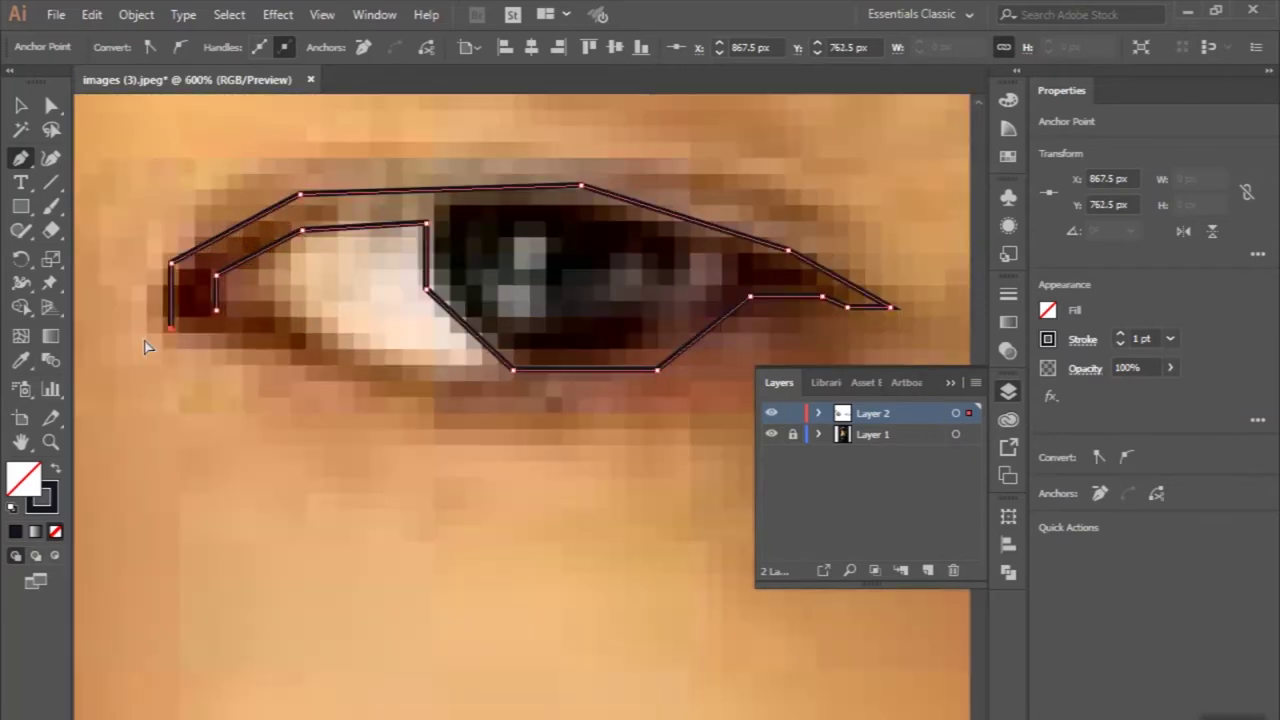
scroll(280, 316, "down", 3)
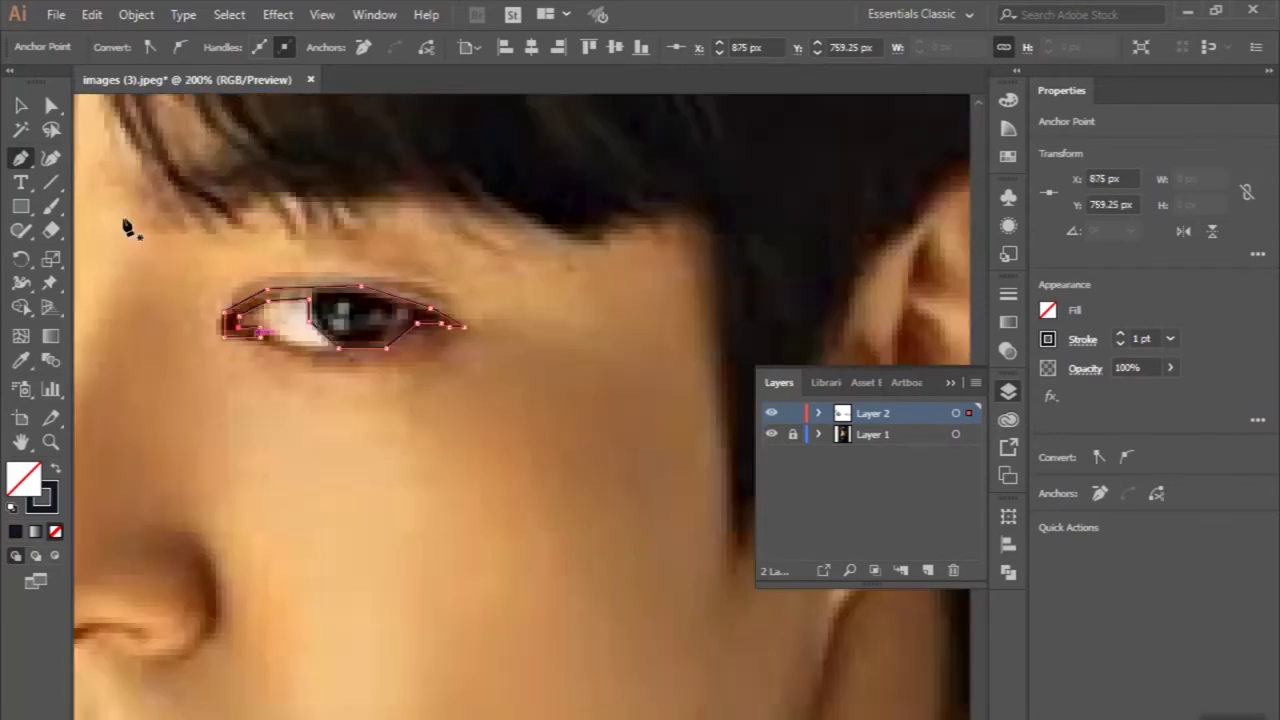
key("v")
left_click(140, 262)
Step: Draw a closed upper-lid shape from the inner corner to the eye's outer tip and back
left_click(20, 158)
scroll(206, 223, "up", 2)
left_click(210, 226)
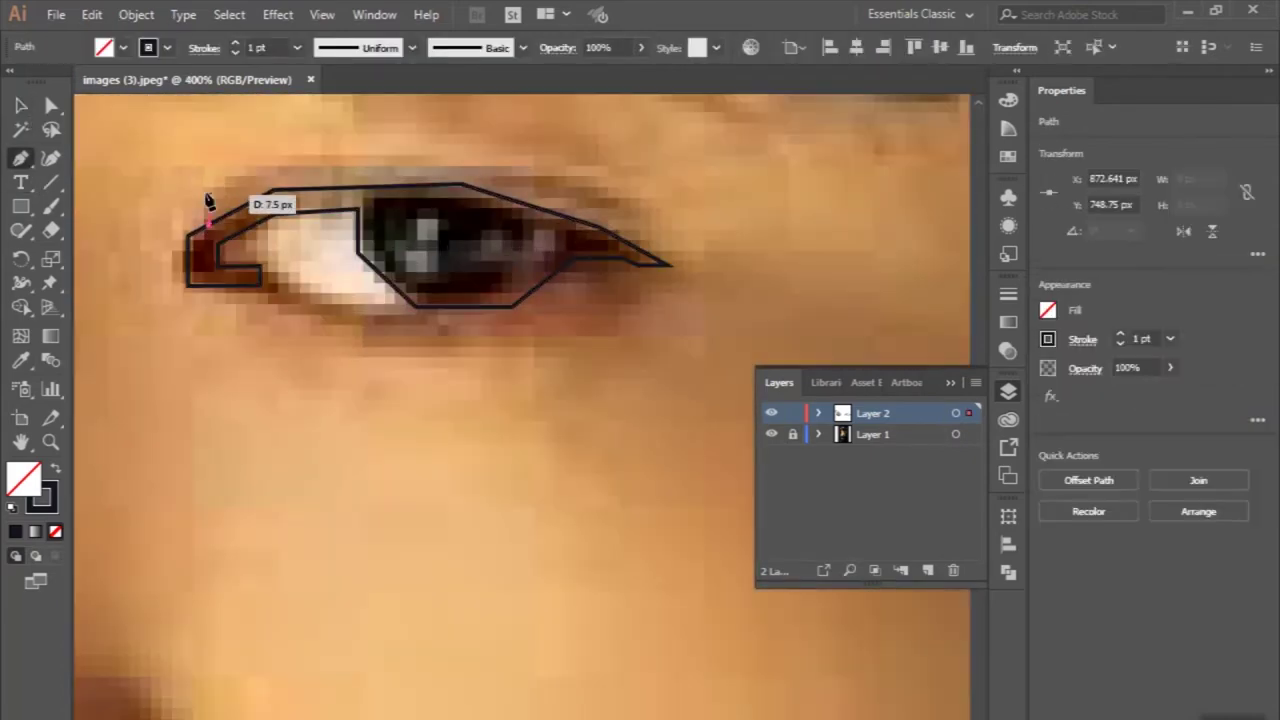
left_click(208, 200)
left_click(260, 163)
left_click(650, 207)
left_click(530, 185)
left_click(272, 188)
left_click(210, 225)
left_click(22, 106)
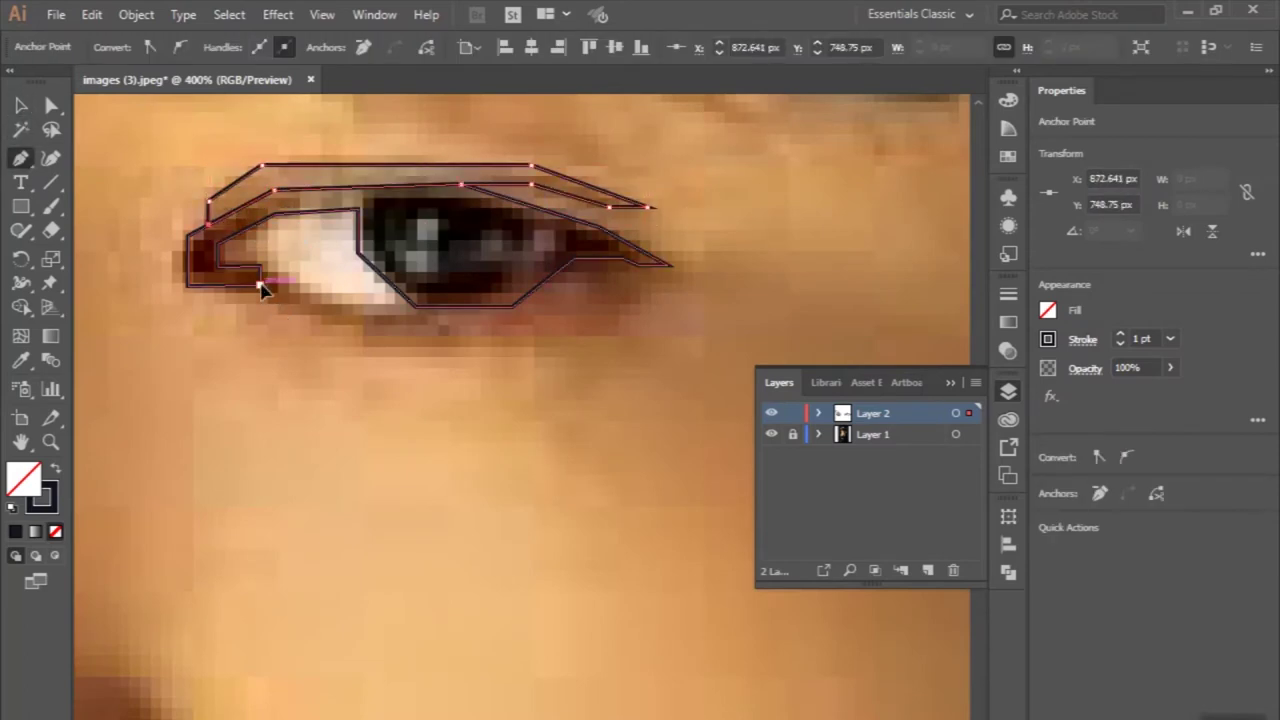
Step: Add lower-eyelid anchors and close the inner eye shape
left_click(325, 306)
left_click(415, 307)
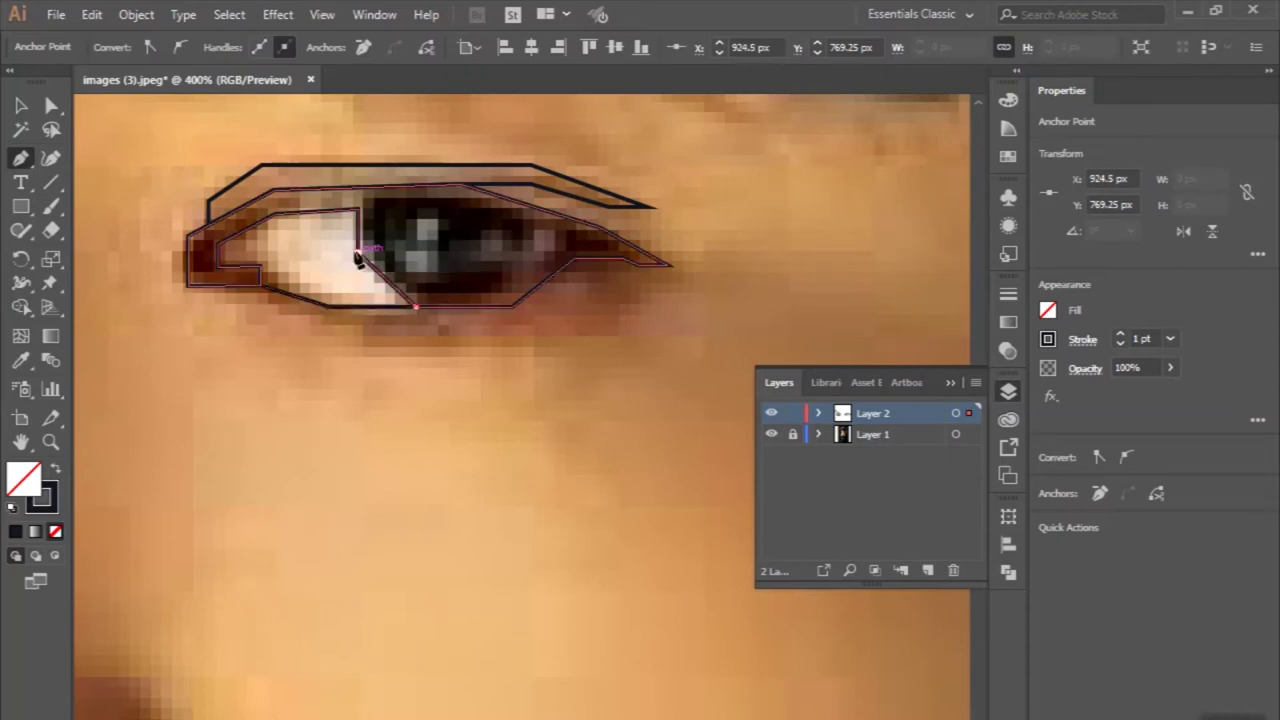
left_click(258, 282)
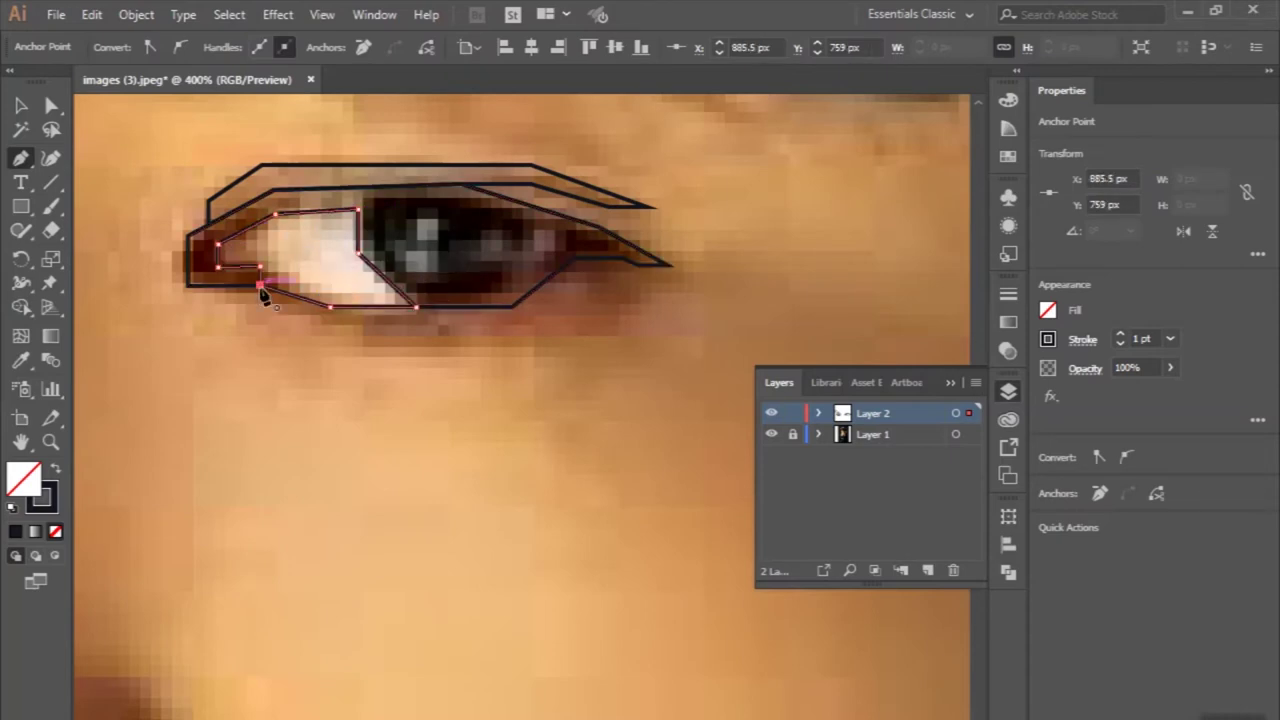
left_click(330, 390, "ctrl")
Step: Outline the iris with a short path of straight and curved anchors
scroll(414, 243, "up", 1)
left_click(396, 222)
left_click(397, 265)
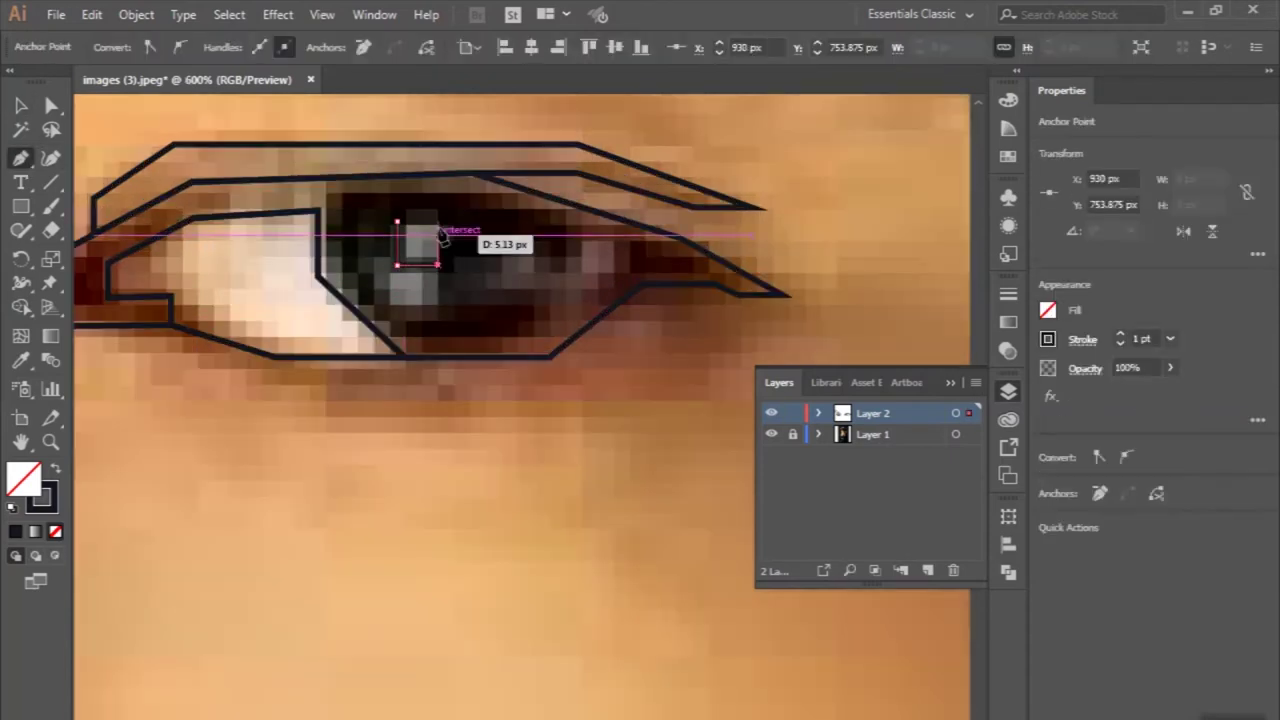
mouse_move(380, 296)
left_mouse_down()
mouse_move(400, 334)
mouse_move(443, 320)
left_mouse_up()
left_click(398, 281)
scroll(400, 287, "up", 1)
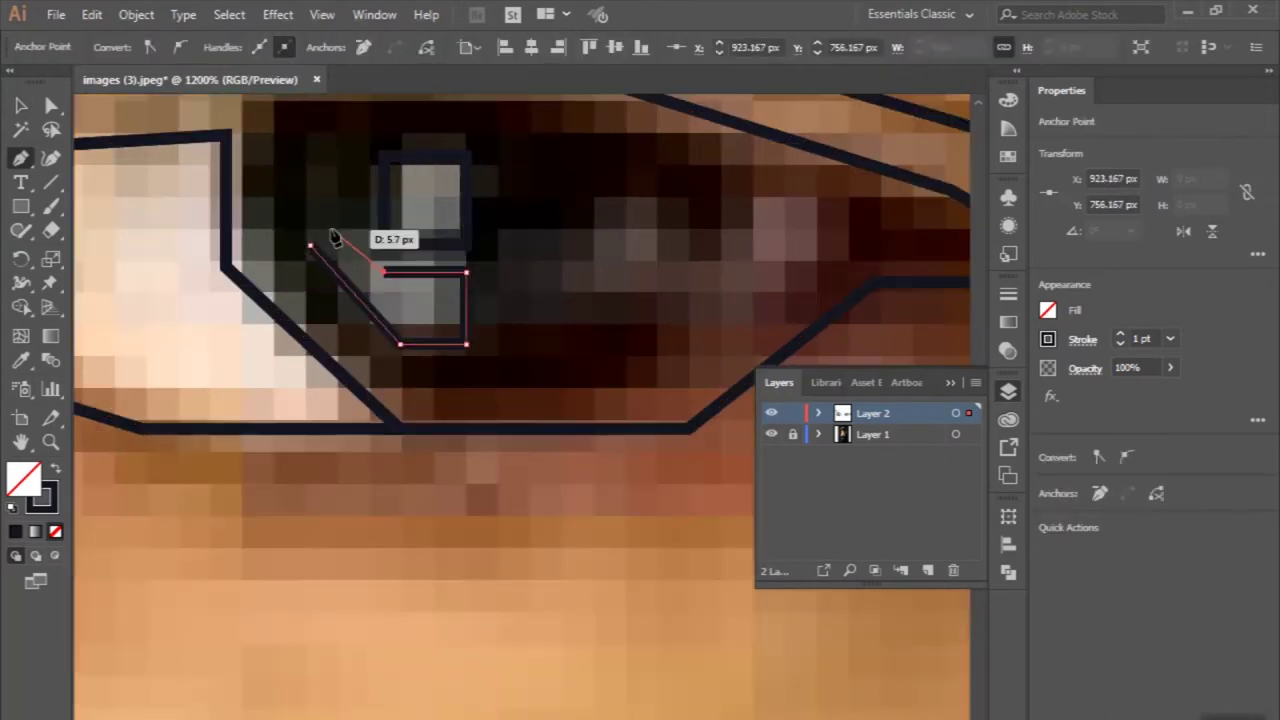
scroll(380, 275, "down", 3)
left_click(420, 277, "ctrl")
Step: Add a curved path segment above the eye and deselect it
scroll(440, 277, "down", 1)
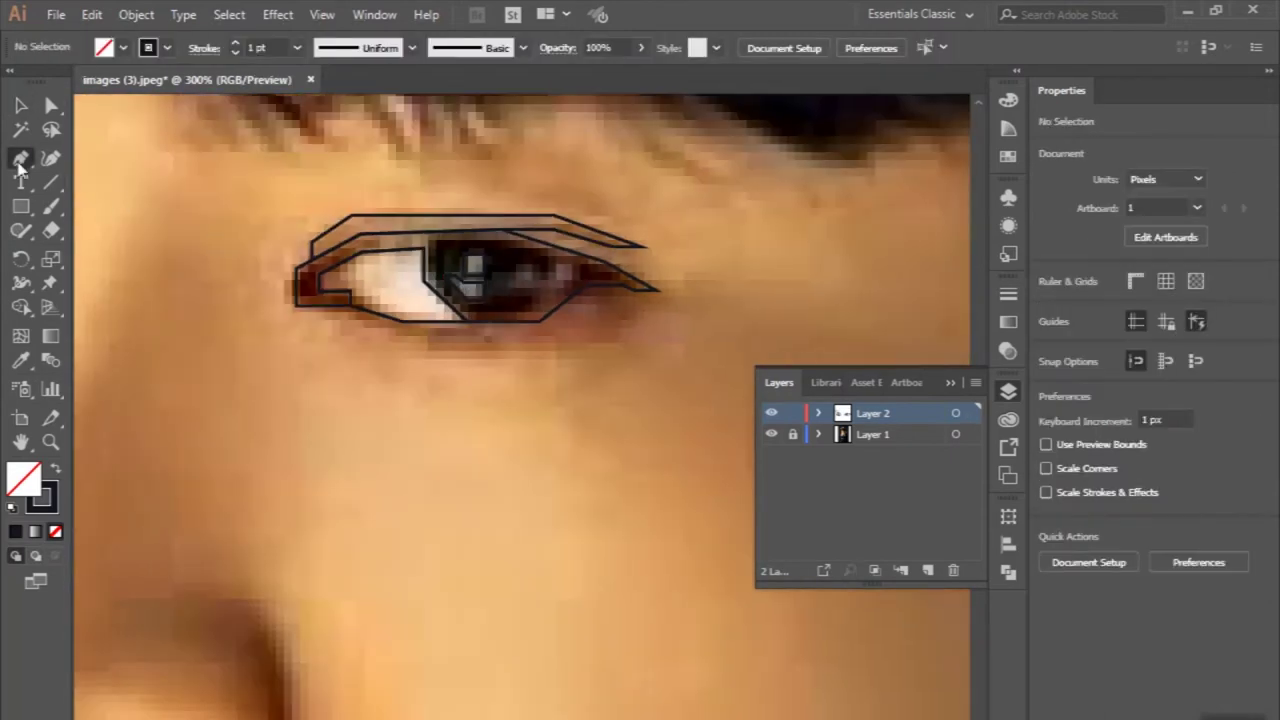
scroll(500, 215, "up", 2)
left_click_drag(507, 205, 563, 240)
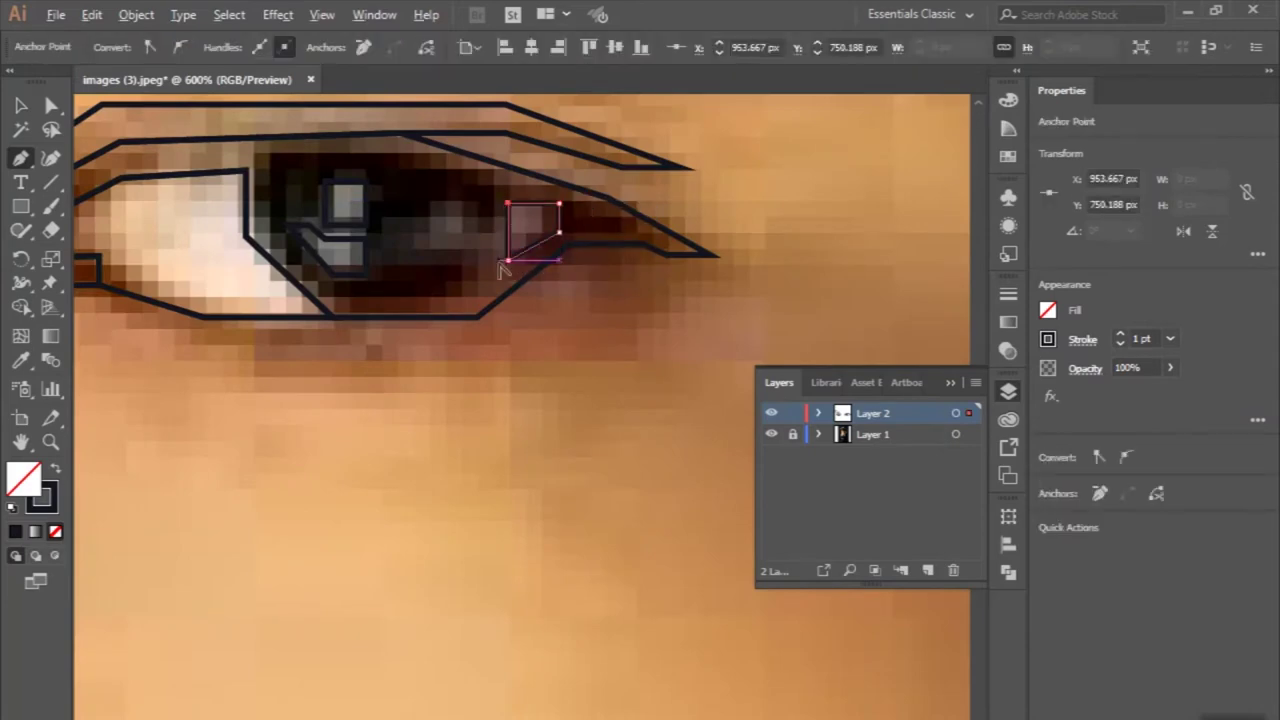
scroll(505, 263, "down", 3)
left_click(331, 417, "ctrl")
scroll(303, 245, "up", 2)
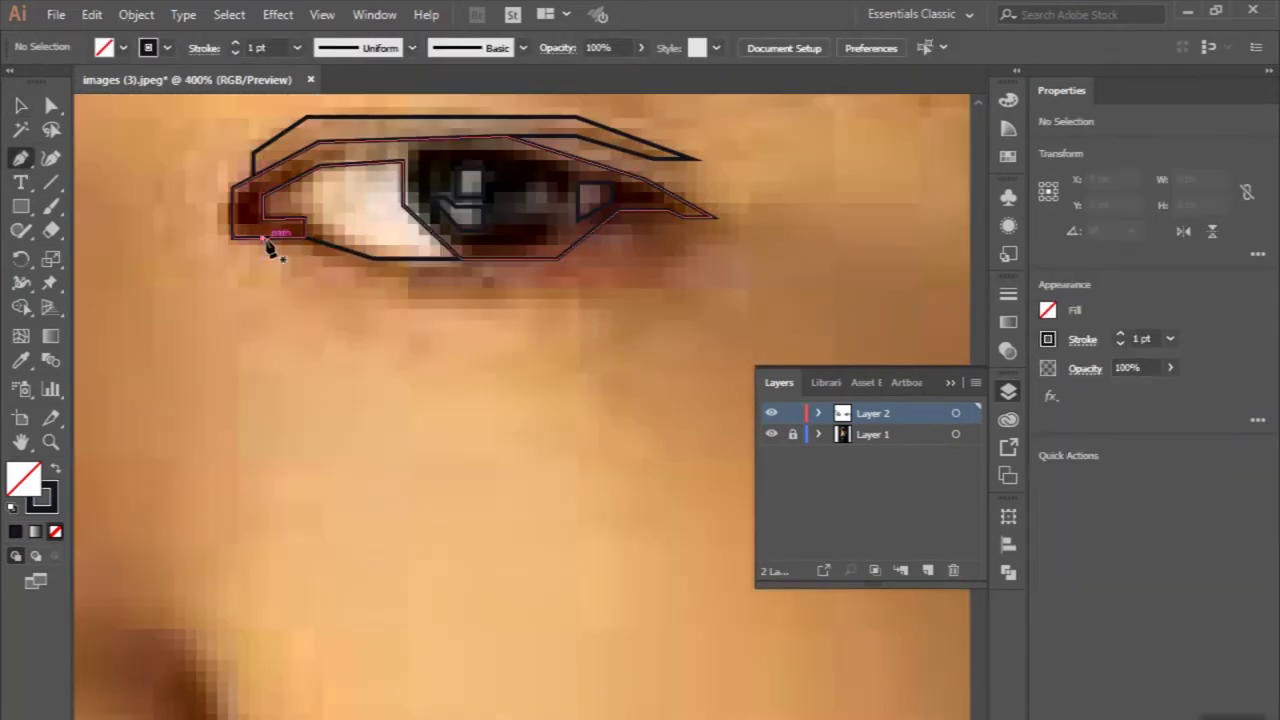
Step: Trace a closed outline along the right eye's lower eyelid to the outer corner
left_click_drag(268, 245, 421, 314)
left_click(580, 305)
left_click(690, 213)
scroll(690, 213, "up", 2)
left_click(648, 207)
scroll(560, 206, "left", 2)
left_click(642, 207)
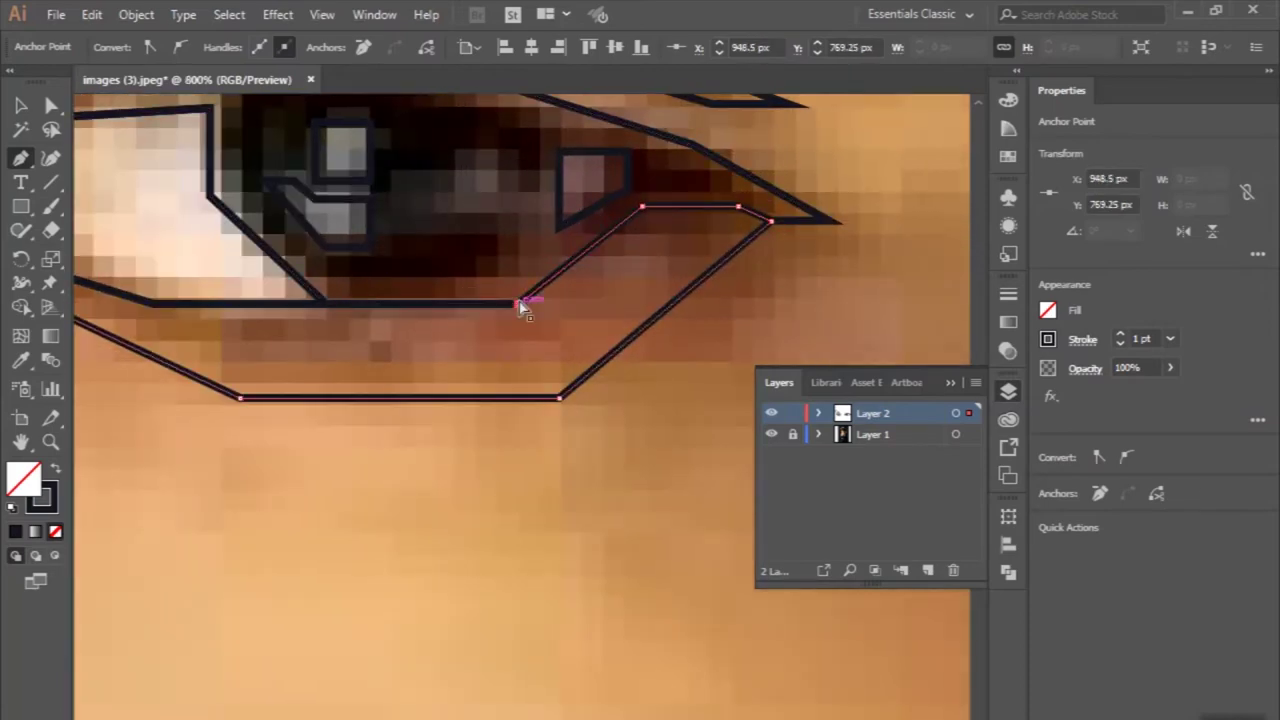
scroll(520, 305, "down", 3)
left_click(400, 263)
scroll(400, 263, "down", 3)
left_click(270, 292, "ctrl")
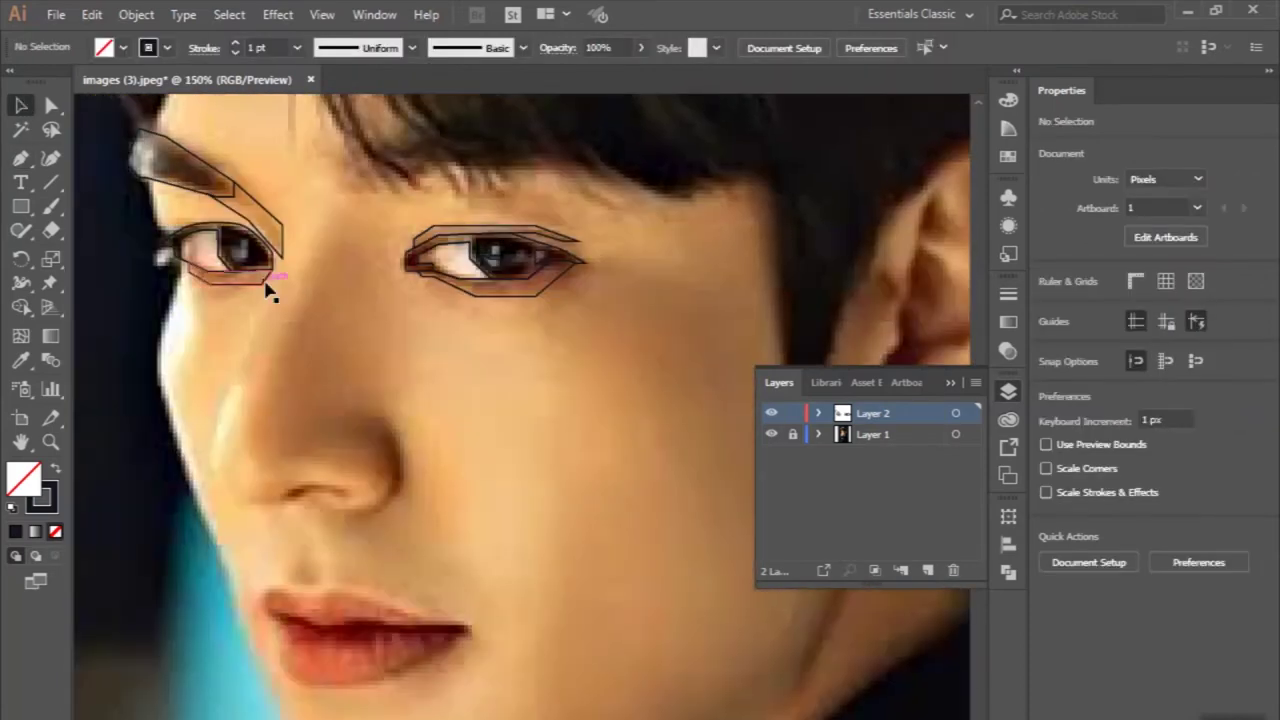
scroll(268, 290, "down", 2)
scroll(186, 251, "up", 4)
Step: Start the left eye outline, curving along the upper eyelid to the outer corner
left_click(251, 125)
left_click(278, 247)
left_click_drag(316, 277, 383, 252)
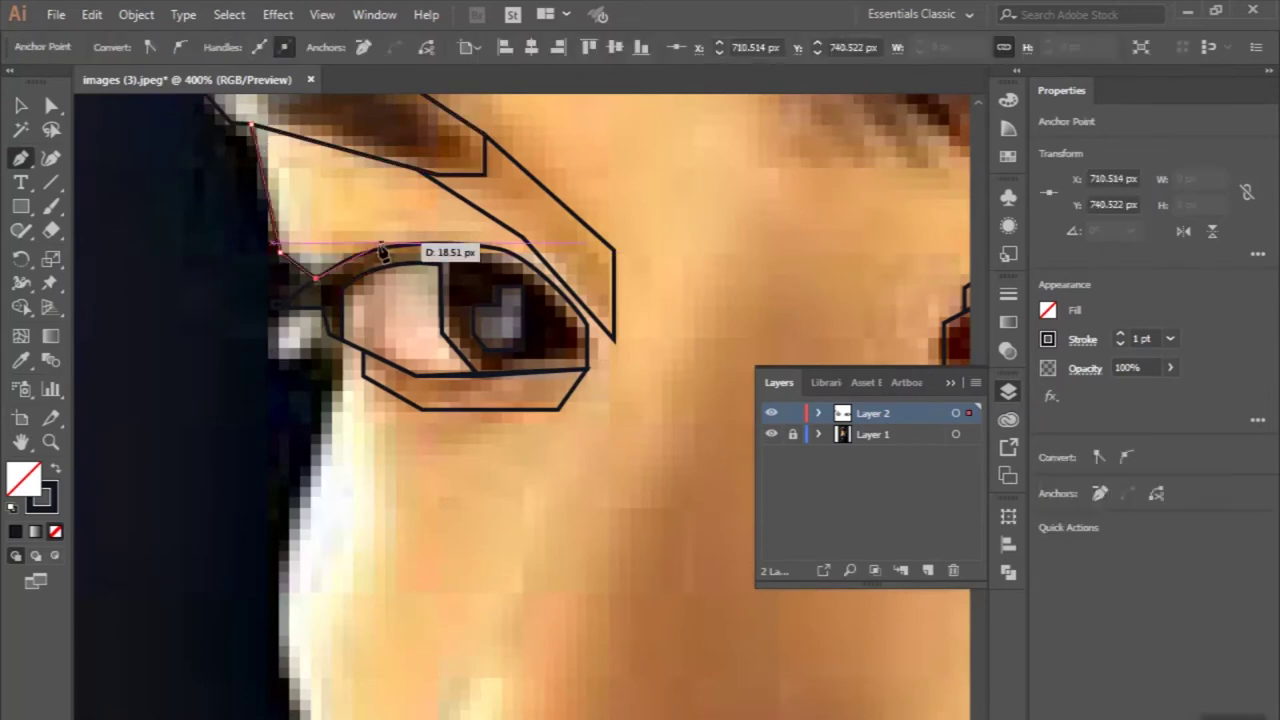
scroll(383, 252, "up", 2)
left_click_drag(594, 229, 775, 258)
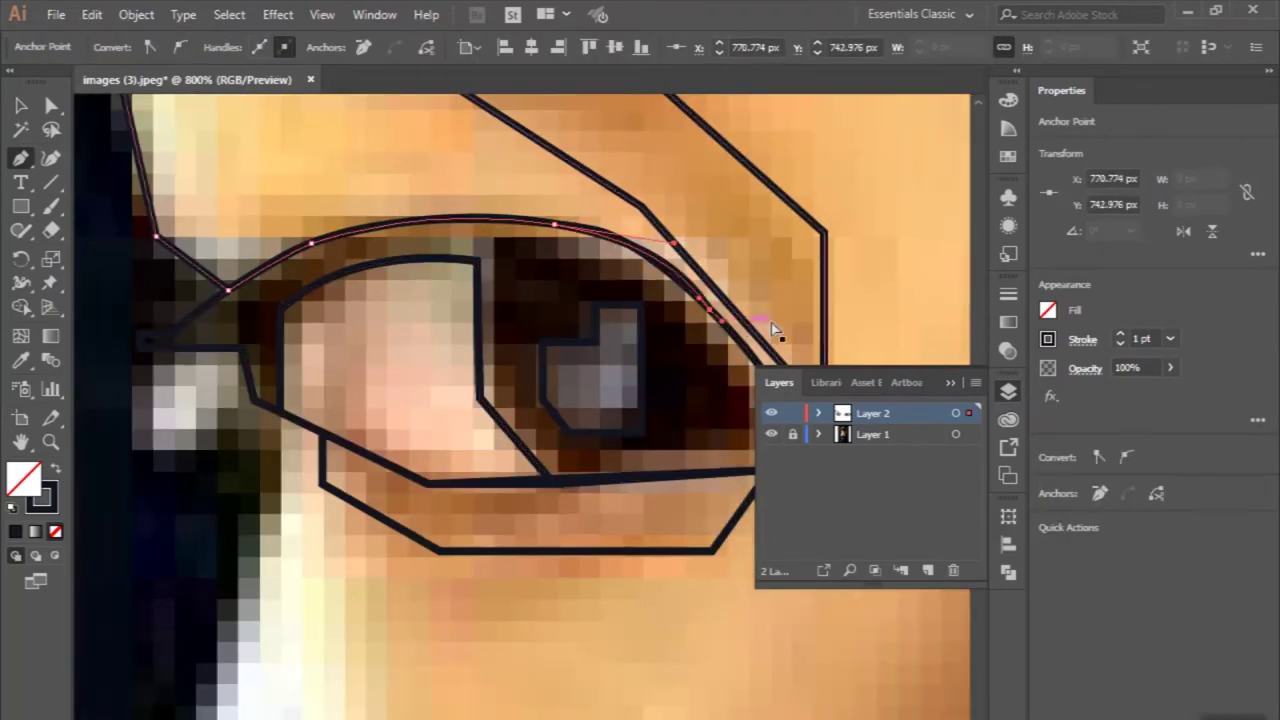
scroll(775, 330, "right", 2)
left_click_drag(555, 258, 571, 263)
Step: Extend the outline up along the brow and close it at its start point
left_click_drag(542, 205, 557, 218)
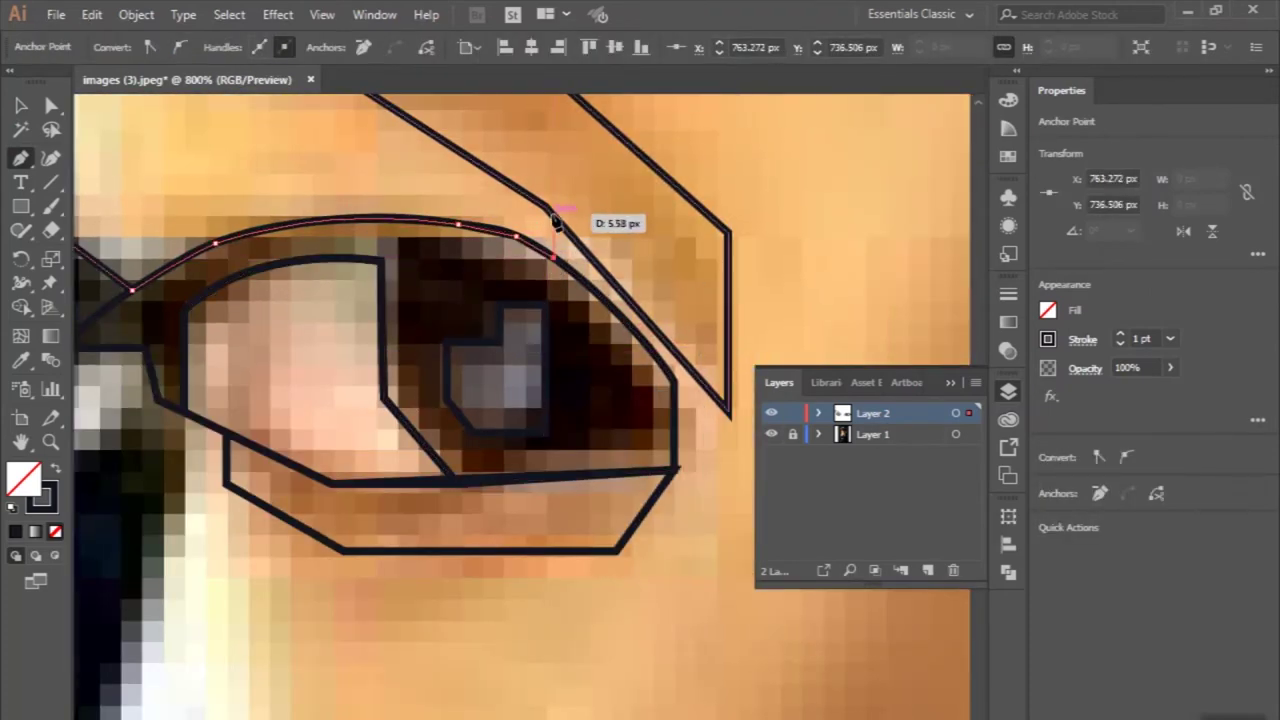
scroll(543, 200, "up", 2)
scroll(520, 195, "left", 3)
left_click_drag(497, 185, 499, 188)
scroll(497, 187, "left", 3)
left_click(266, 143)
scroll(214, 157, "down", 2)
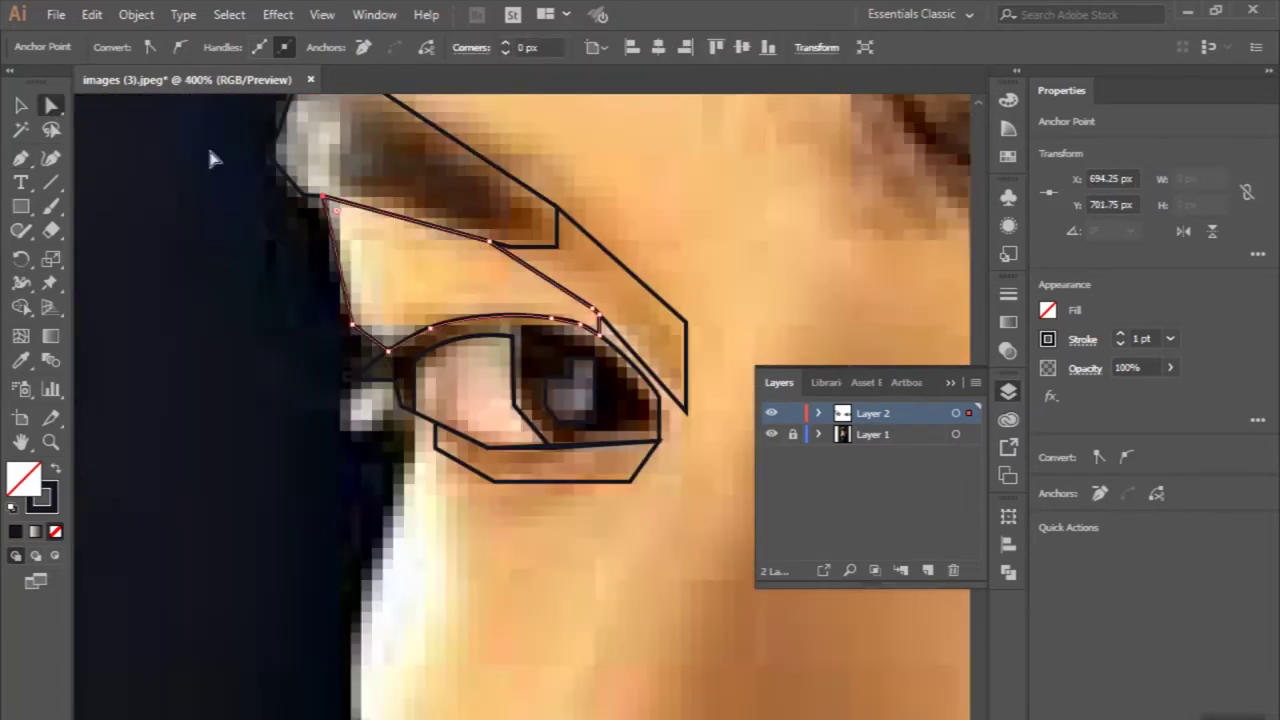
scroll(371, 194, "up", 2)
left_click(365, 432)
left_click_drag(366, 440, 340, 420)
Step: Return to the Pen tool and reposition the view toward the nose
key("p")
scroll(330, 460, "down", 3)
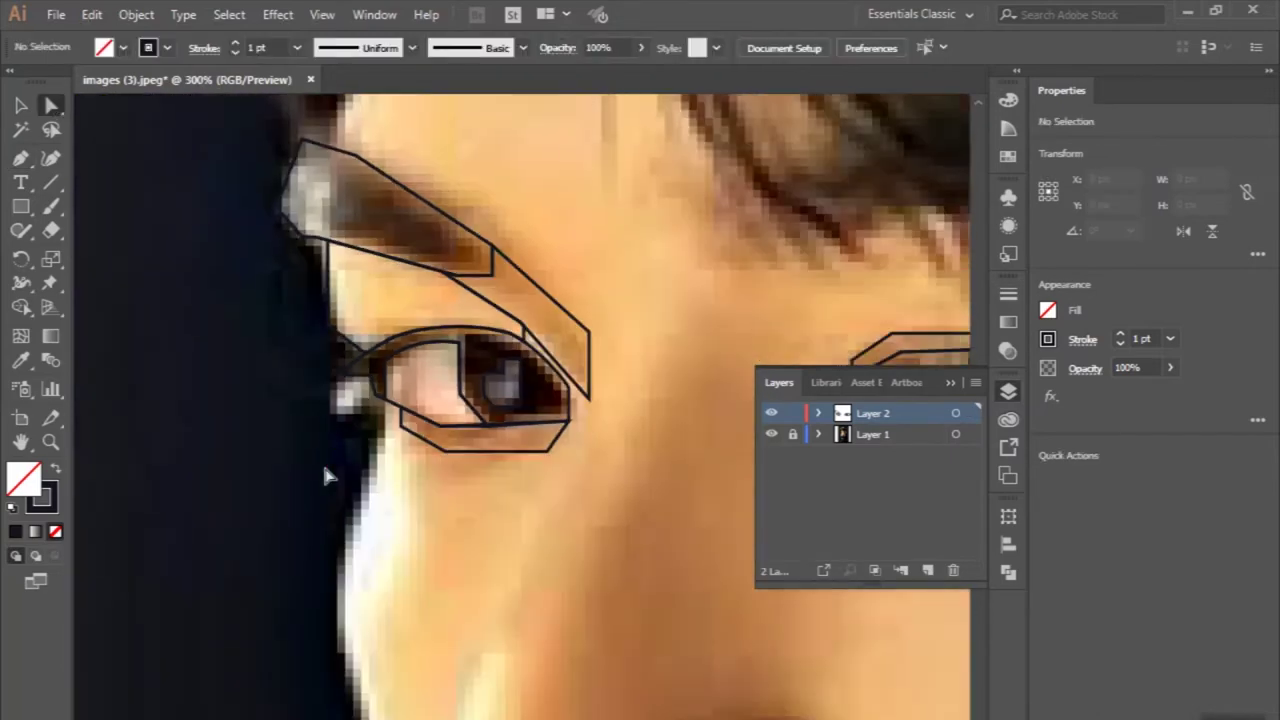
scroll(330, 420, "down", 3)
scroll(330, 370, "down", 1)
scroll(331, 450, "up", 3)
scroll(409, 434, "up", 1)
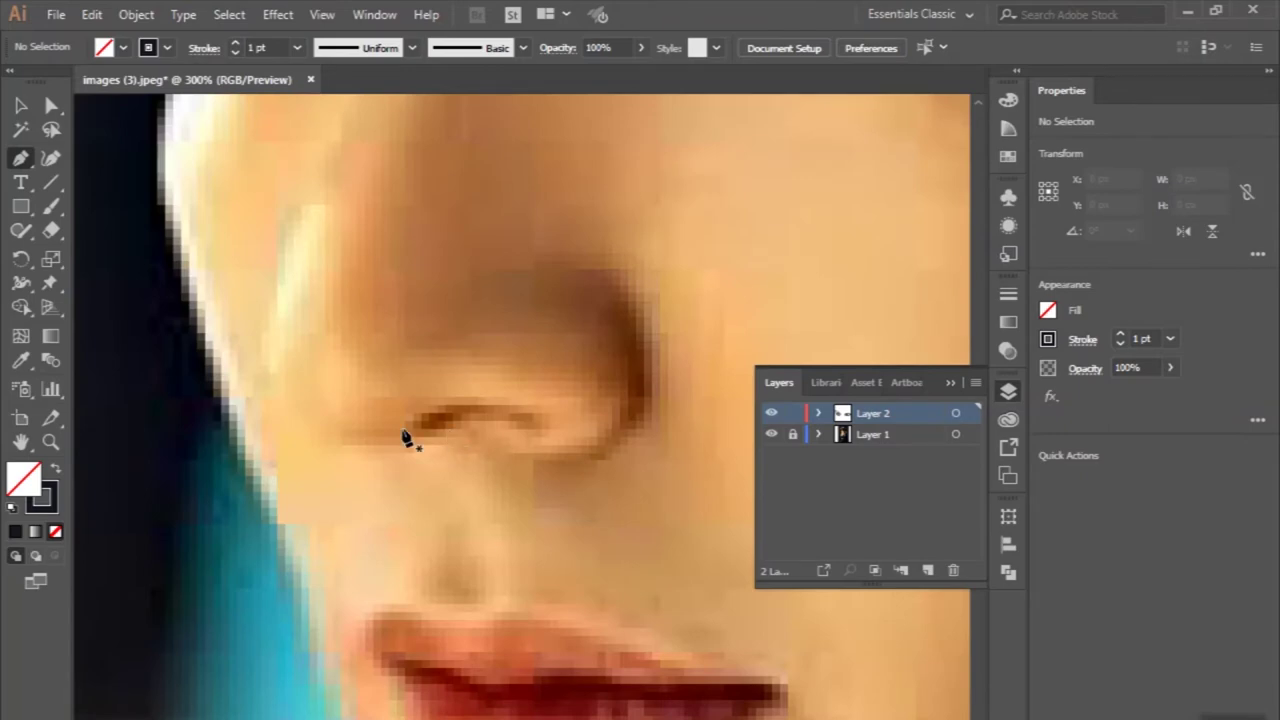
Step: Trace an angular outline along the nostril and finish it
left_click(409, 434)
left_click(457, 406)
left_click(513, 408)
scroll(519, 420, "up", 1)
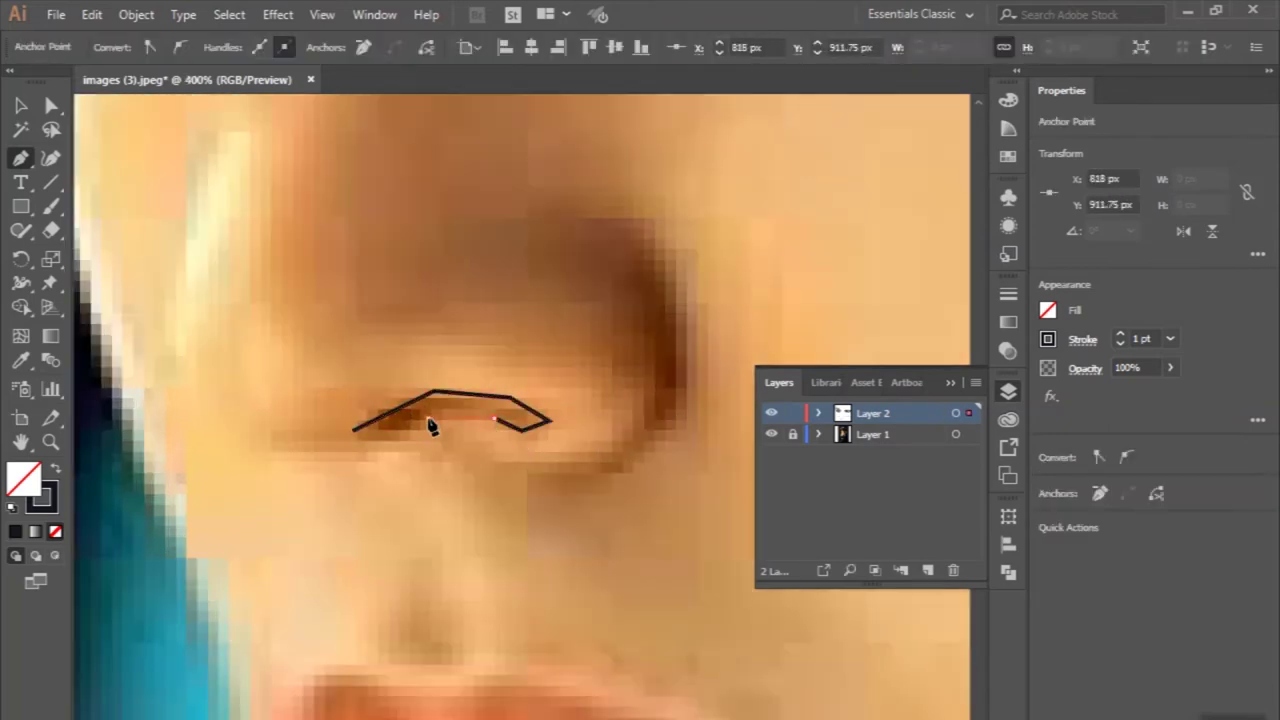
key("p")
scroll(362, 343, "down", 3)
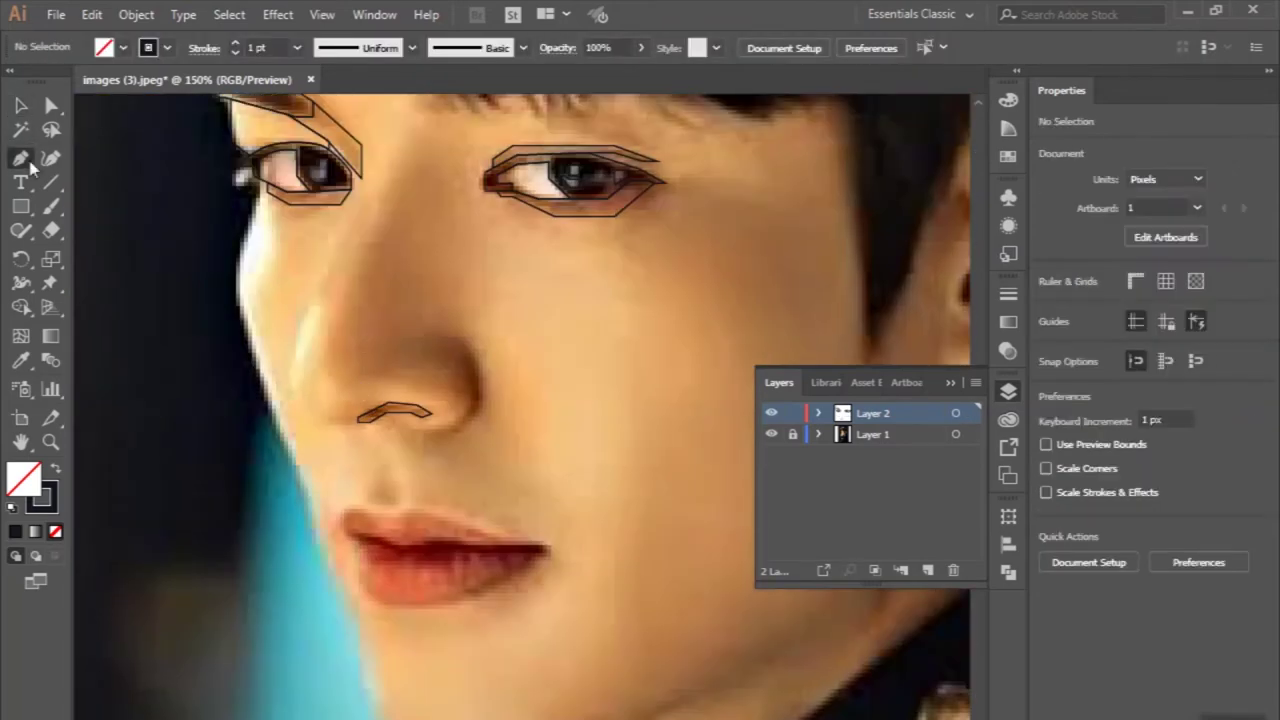
scroll(366, 457, "up", 2)
Step: Discard a stray nose-tip anchor and start the hook along the bottom of the nose tip
left_click(508, 368)
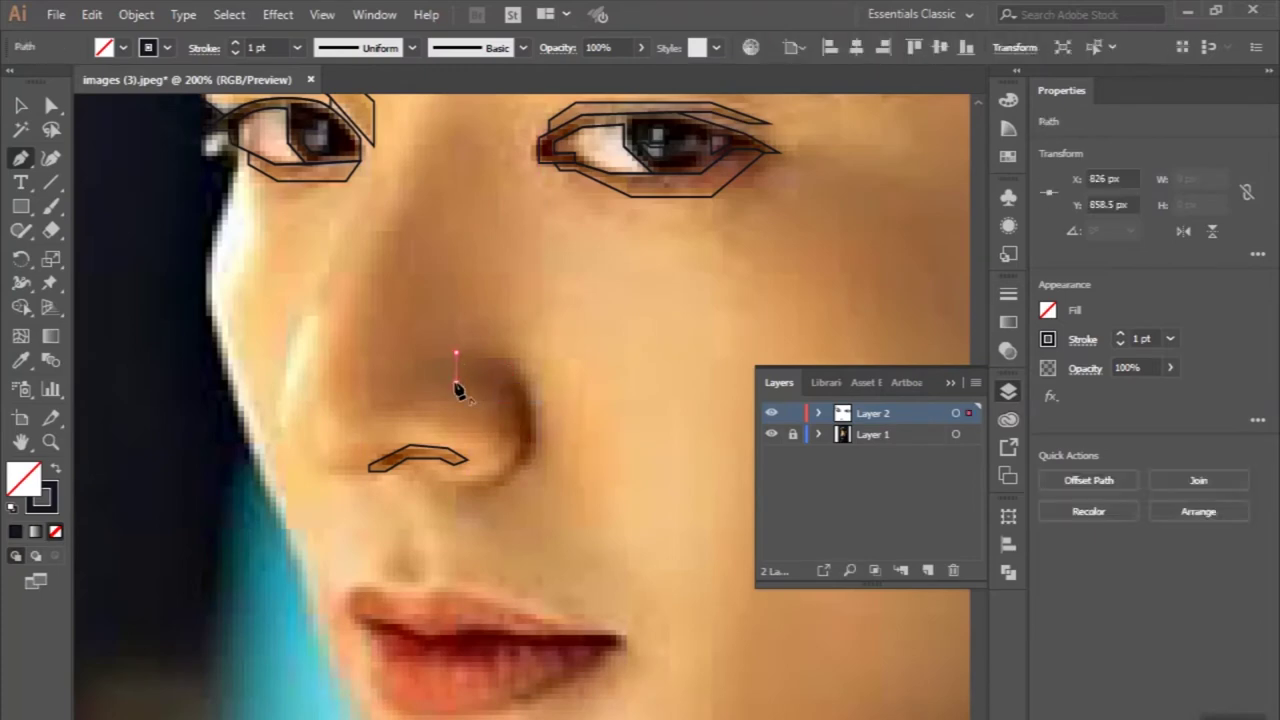
left_click_drag(457, 384, 512, 432)
key("ctrl+z")
scroll(497, 502, "up", 1)
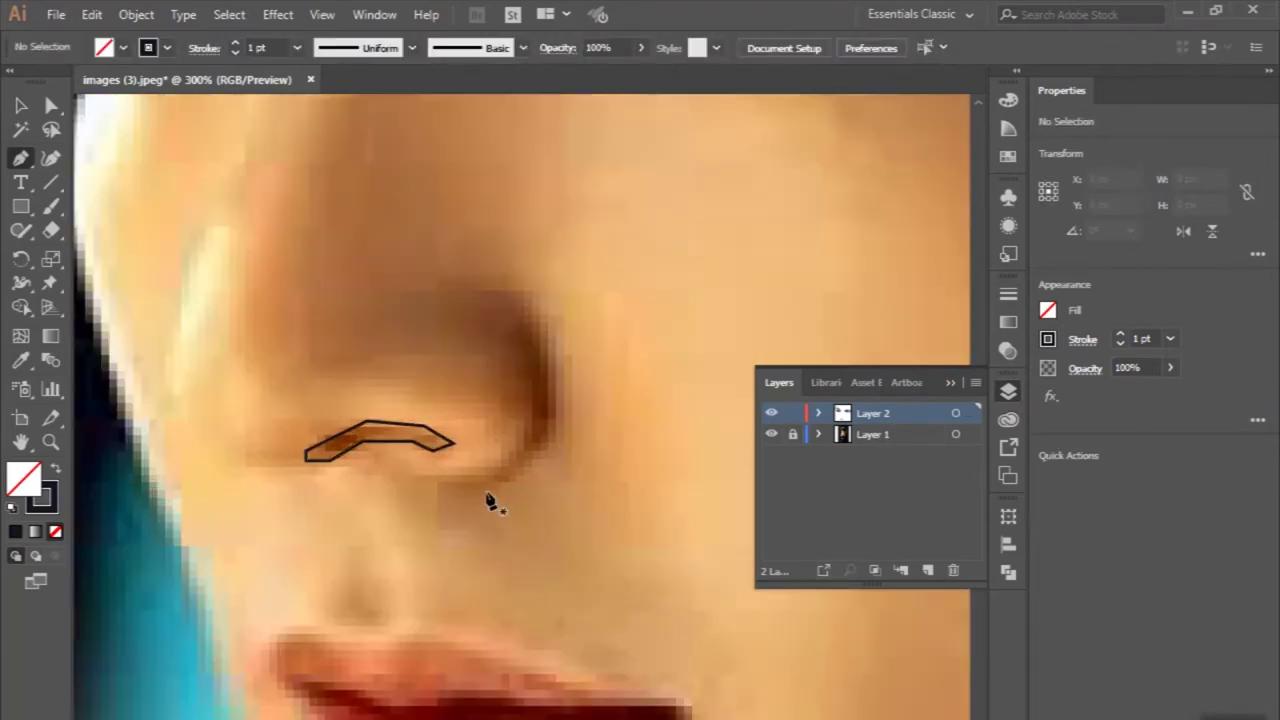
left_click(373, 440)
left_click(416, 484)
left_click(496, 483)
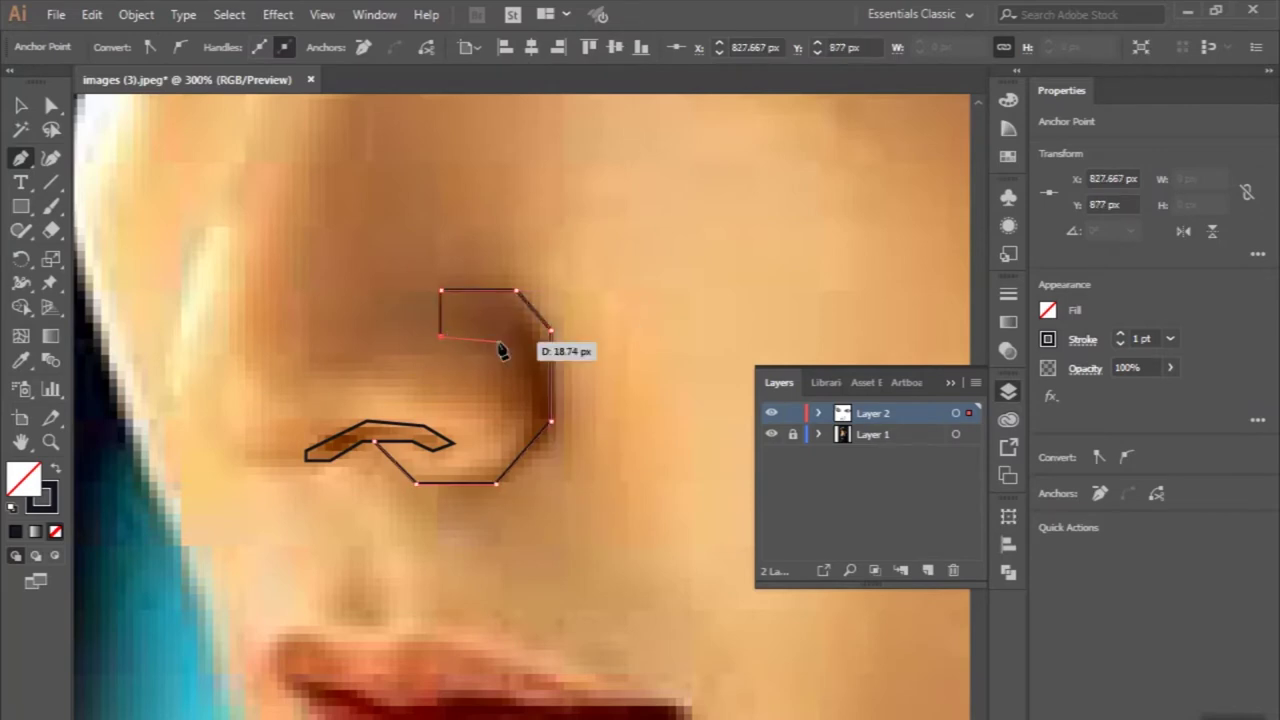
Step: Complete the hook up the nostril wing and across its top, then deselect
left_click(516, 441)
left_click(484, 470)
left_click(421, 470)
left_click(298, 208, "ctrl")
key("ctrl+minus")
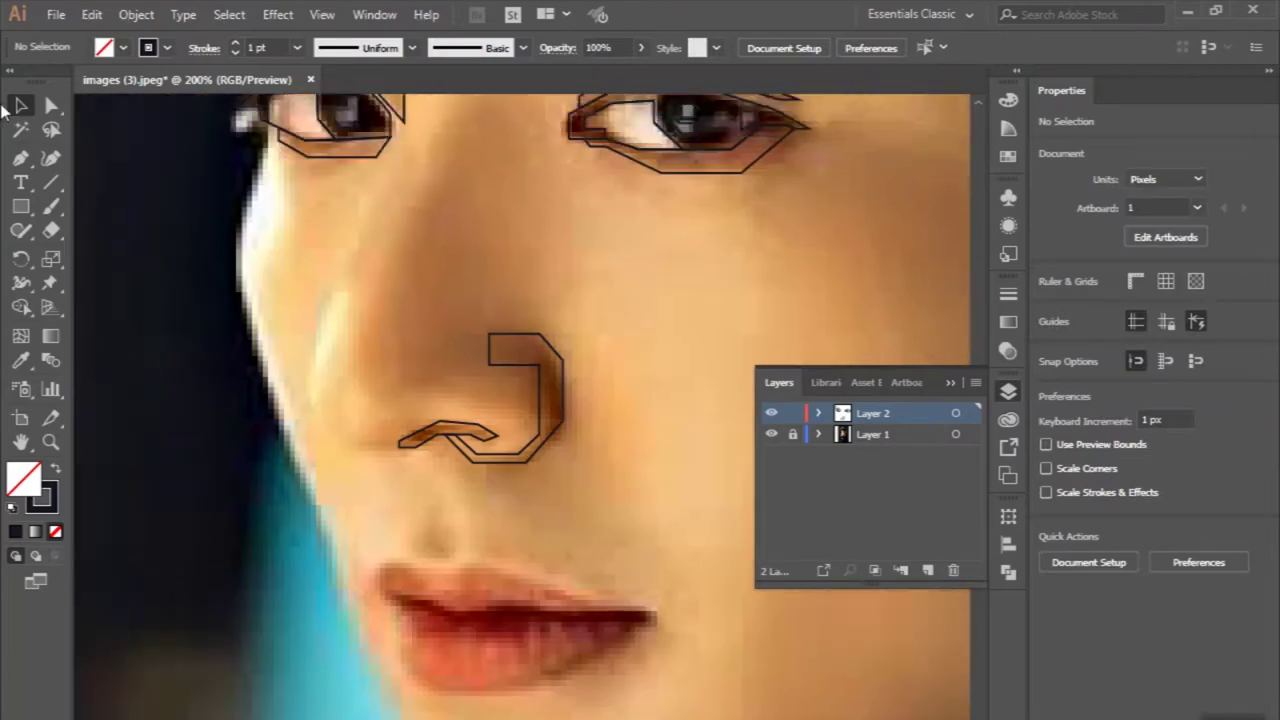
scroll(403, 186, "up", 1)
Step: Draw the nose-side line from the eye corner down to the nostril
left_click(401, 170)
scroll(408, 186, "up", 1)
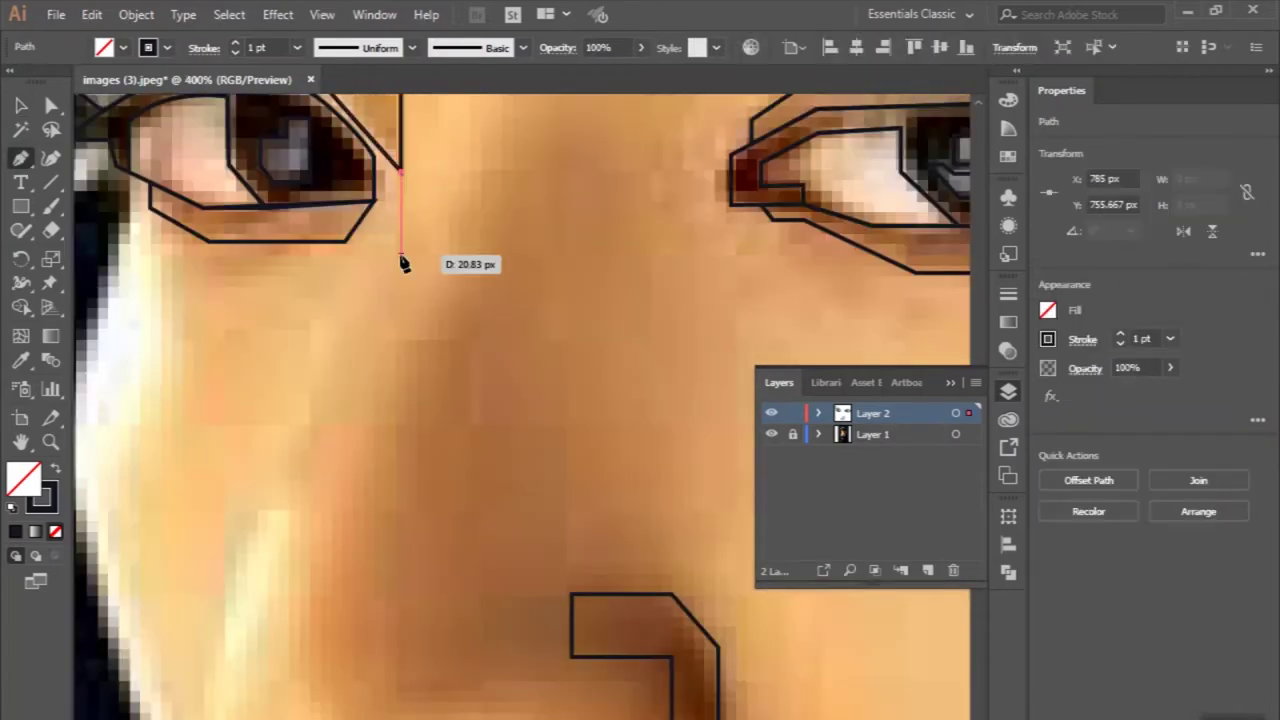
left_click(400, 253)
left_click(336, 357)
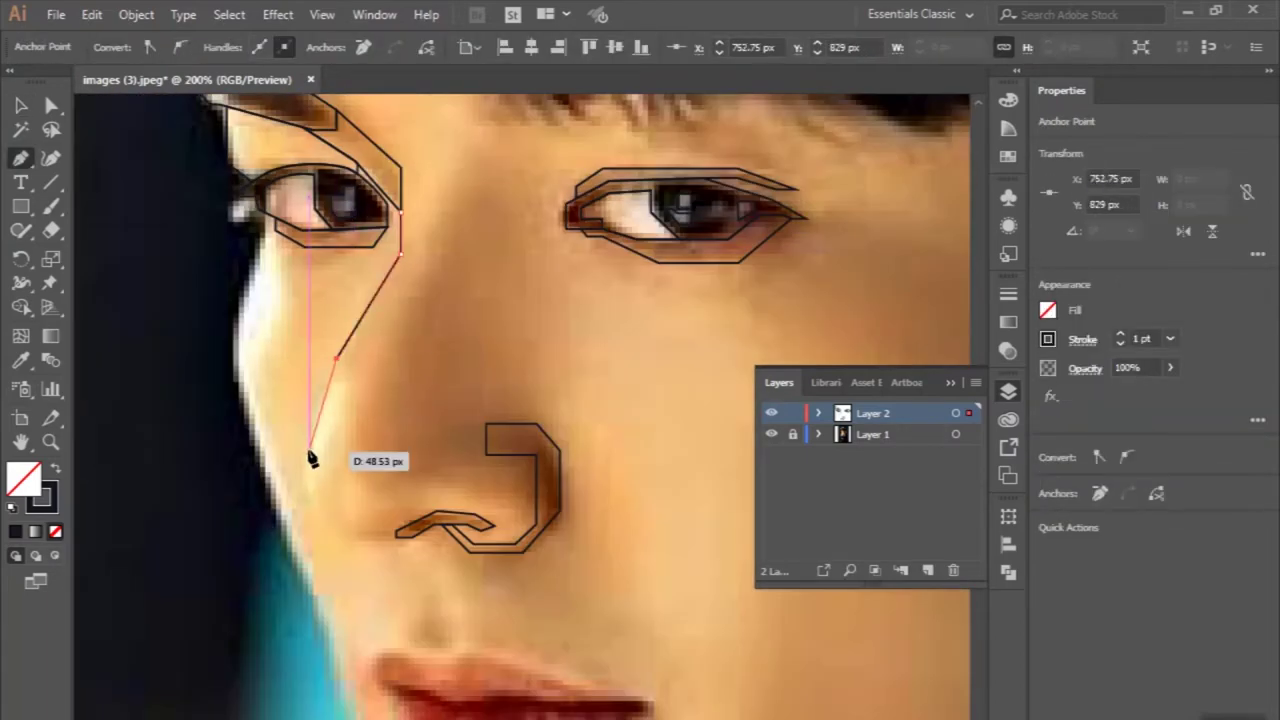
left_click(398, 540)
scroll(398, 550, "up", 1)
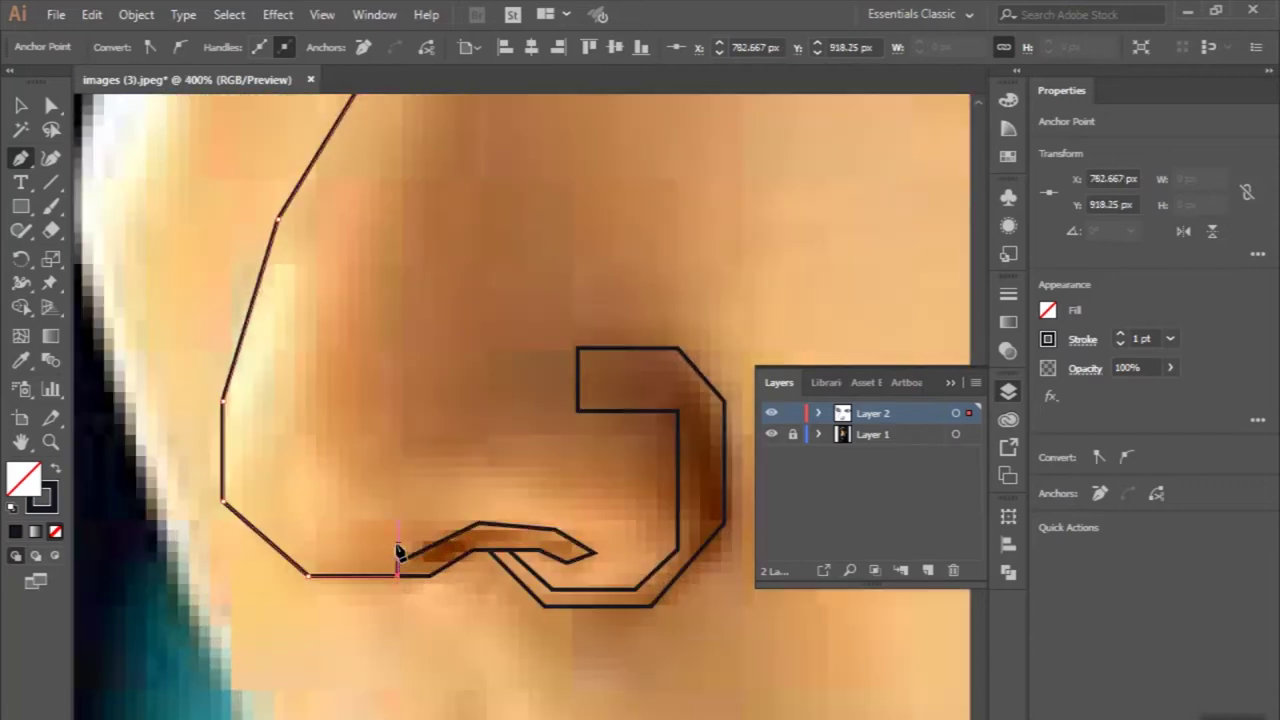
scroll(171, 314, "down", 3)
left_click(169, 303, "ctrl")
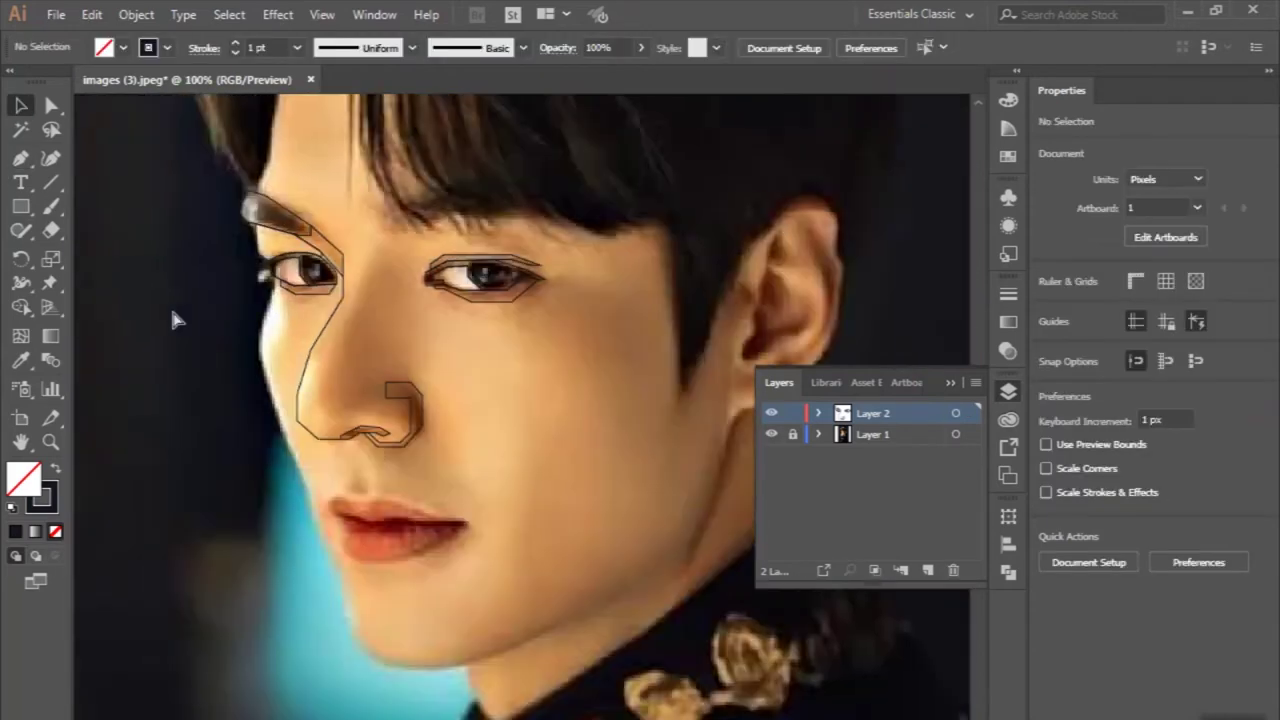
Step: Draw a small closed shape beneath the left eye and deselect it
scroll(330, 390, "up", 1)
scroll(330, 390, "up", 2)
left_click(275, 229)
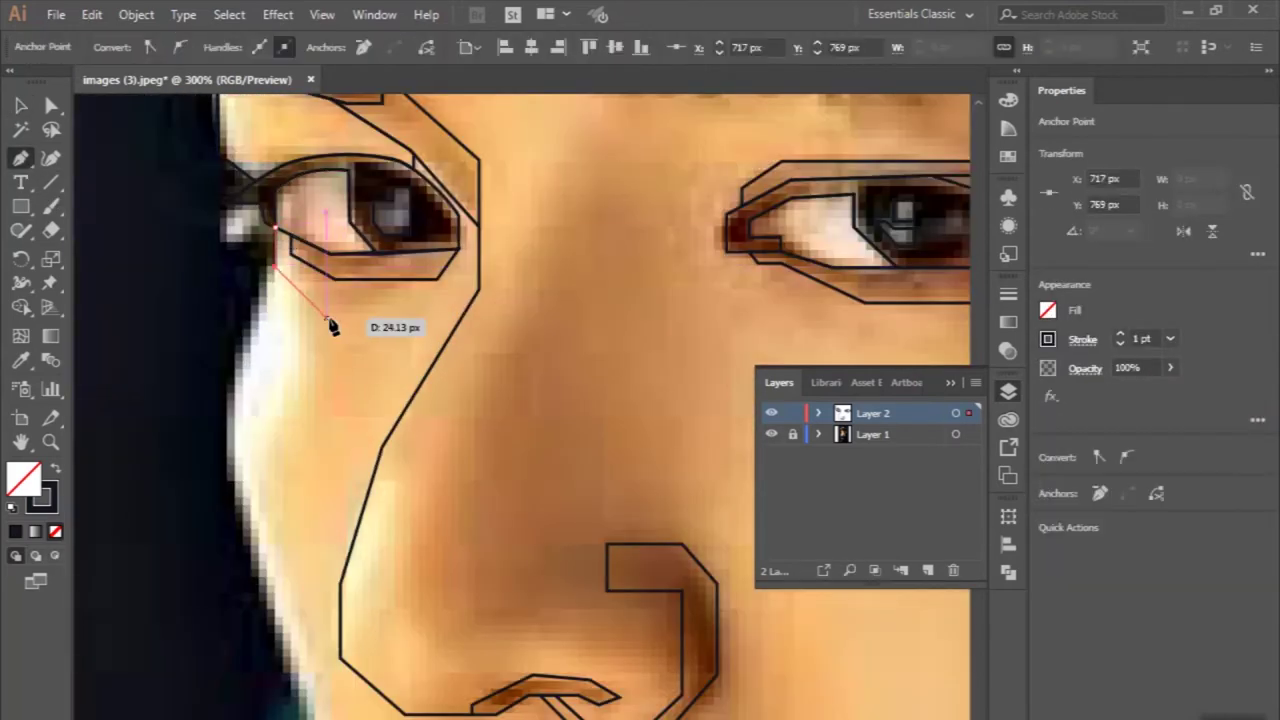
scroll(336, 289, "up", 1)
left_click(223, 171)
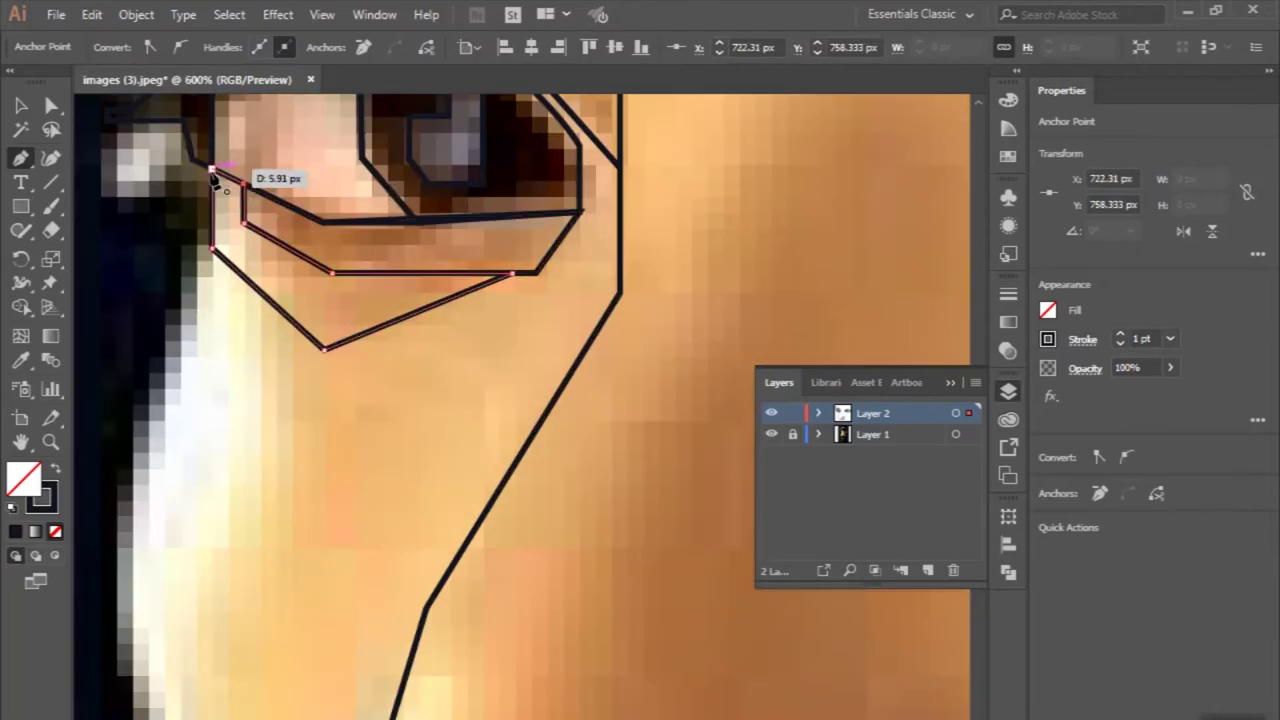
scroll(223, 171, "down", 3)
key("ctrl+shift+a")
Step: Begin a path along the cheek's edge with two anchors
scroll(380, 271, "up", 3)
scroll(380, 343, "down", 3)
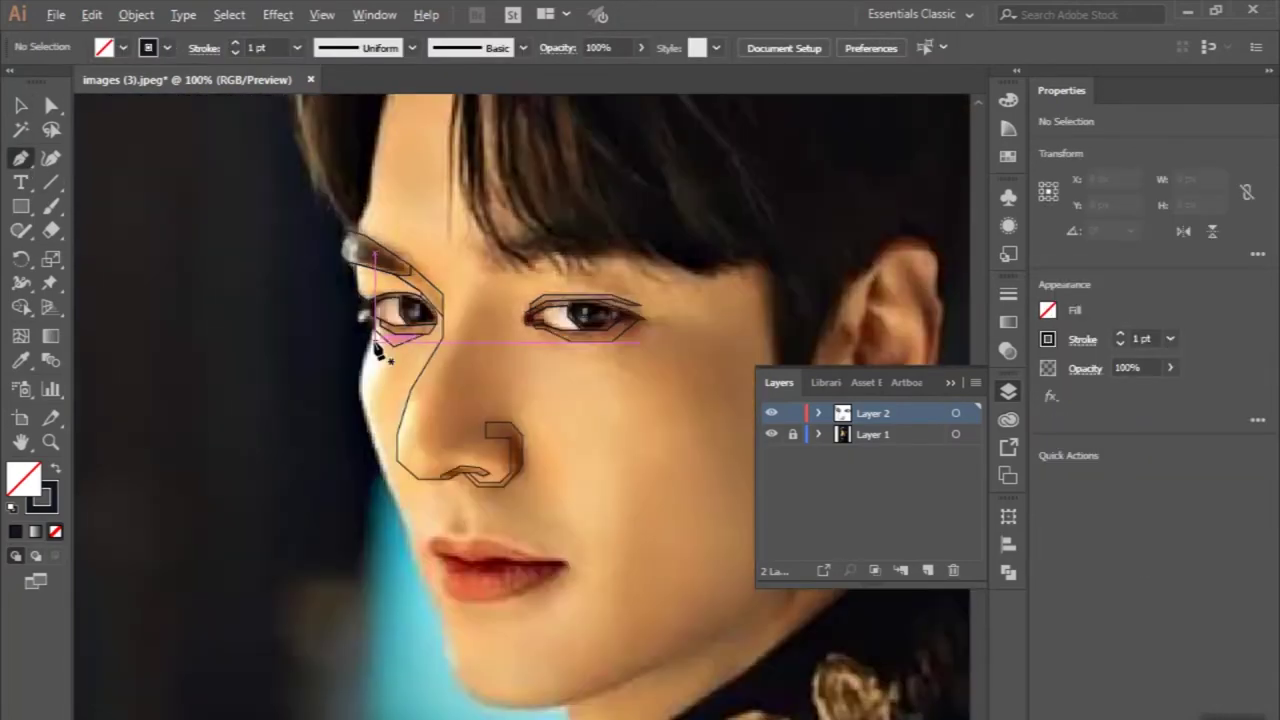
scroll(414, 400, "up", 2)
left_click(411, 404)
scroll(380, 440, "down", 2)
left_click(351, 343)
scroll(400, 480, "down", 1)
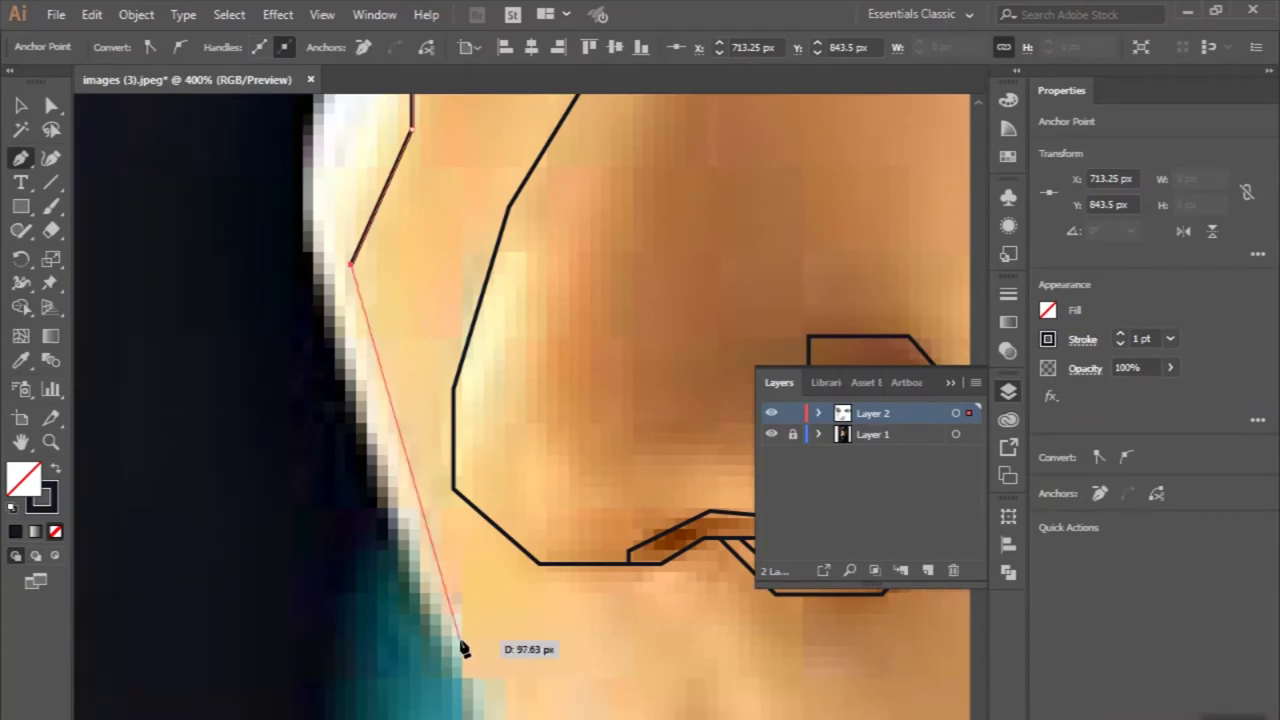
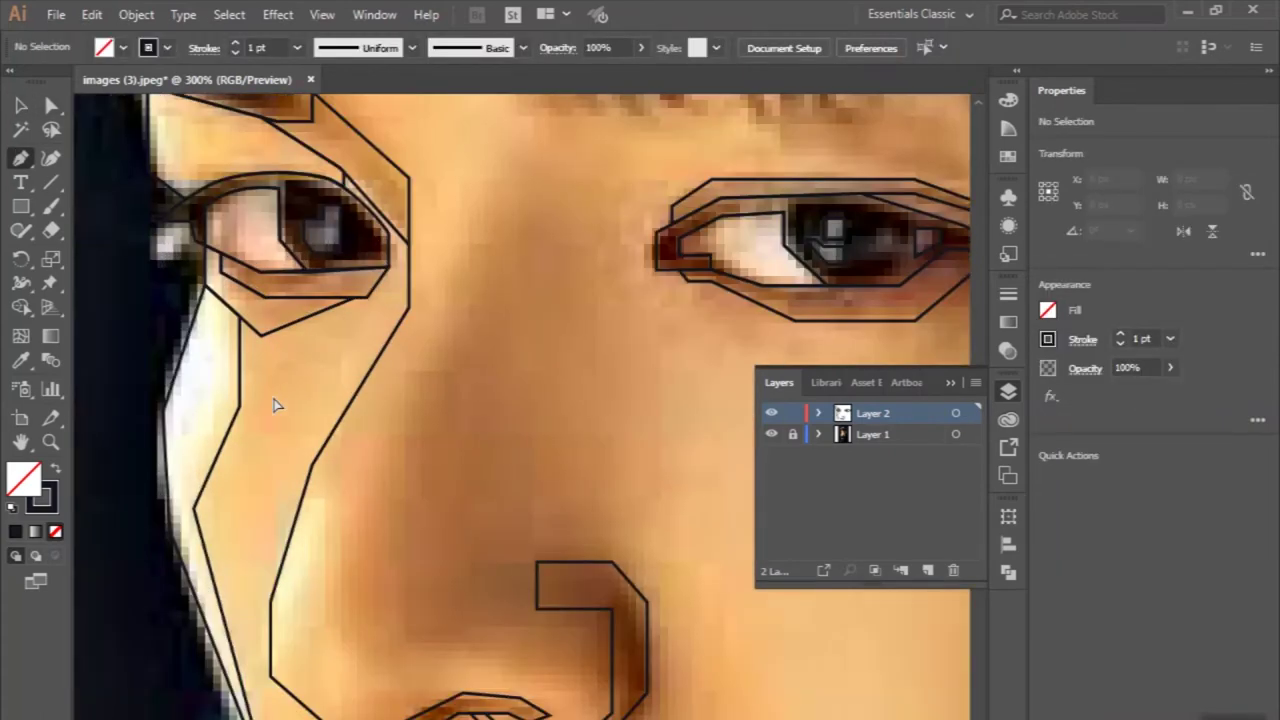
Step: Start the lower lip outline down its left edge and along the bottom to the corner
scroll(278, 405, "down", 2)
scroll(278, 405, "up", 3)
Step: Trace the upper lip as a closed angular outline over the photo
left_click(212, 369)
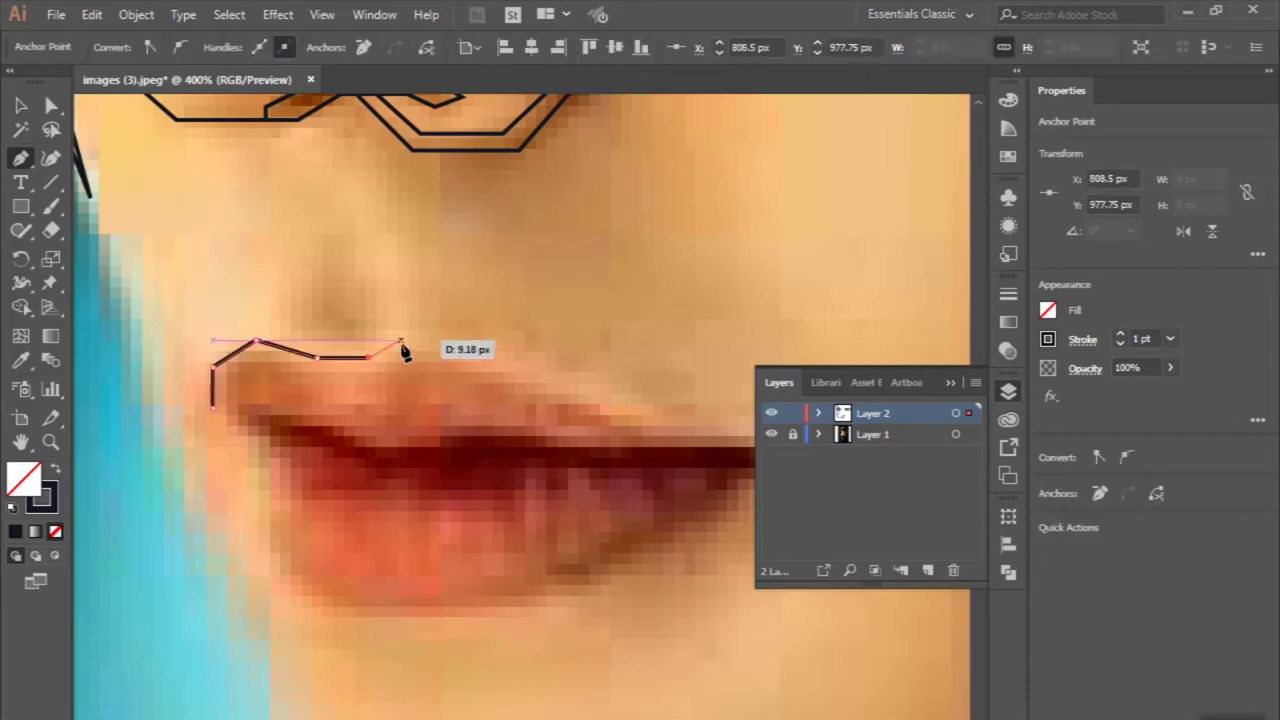
left_click(401, 342)
left_click(647, 434)
left_click(401, 434)
left_click(340, 453)
left_click(291, 453)
left_click(140, 405)
Step: Trace the lower lip's top edge and close the shape, then deselect it
scroll(160, 420, "down", 3)
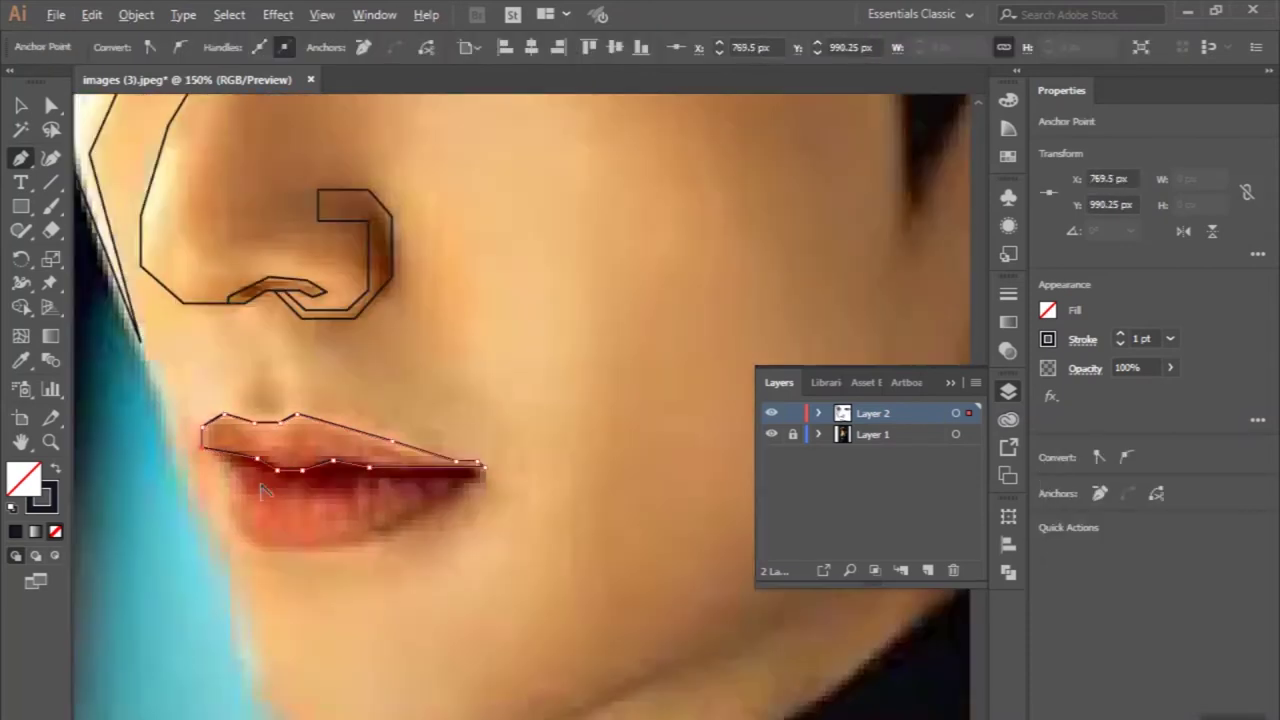
scroll(243, 514, "up", 2)
left_click(228, 383)
left_click(243, 470)
left_click(272, 500)
left_click(407, 506)
left_click(535, 443)
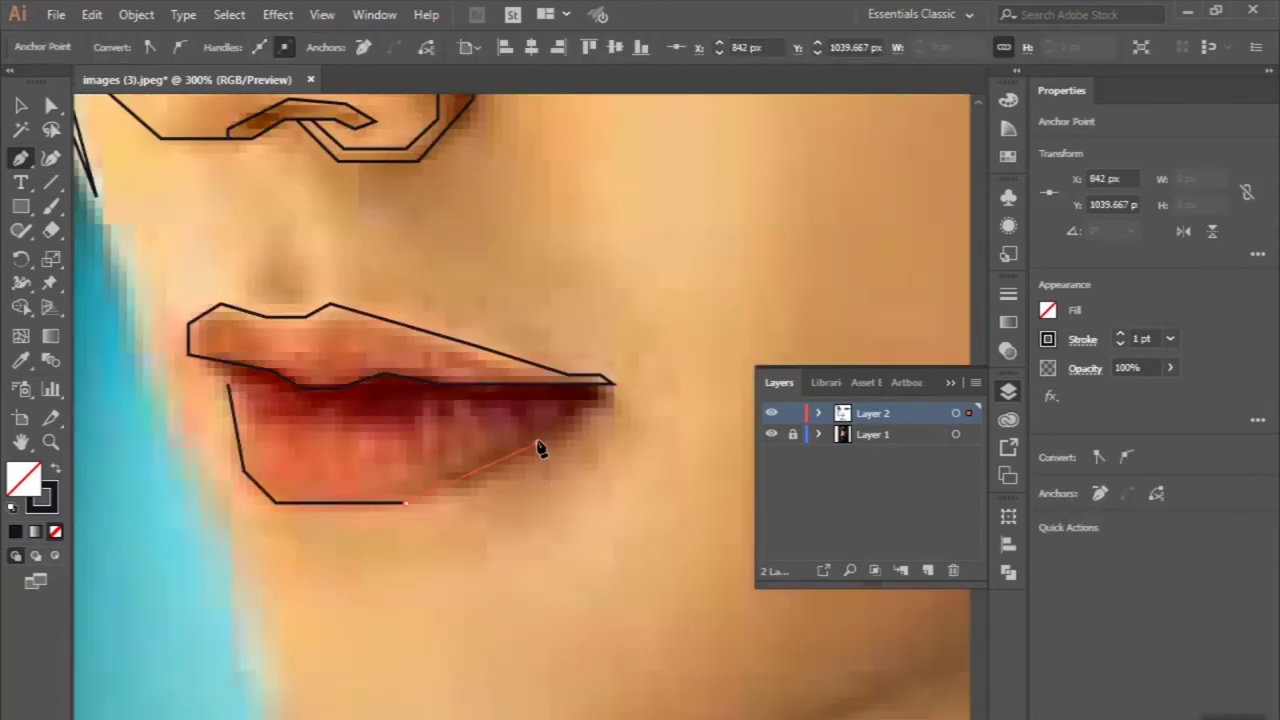
left_click(582, 405)
scroll(578, 404, "up", 2)
left_click(642, 409)
left_click(628, 364)
scroll(628, 366, "down", 2)
left_click(484, 360)
left_click(430, 350)
left_click(318, 352)
scroll(255, 336, "up", 1)
left_click(252, 337)
scroll(306, 371, "down", 3)
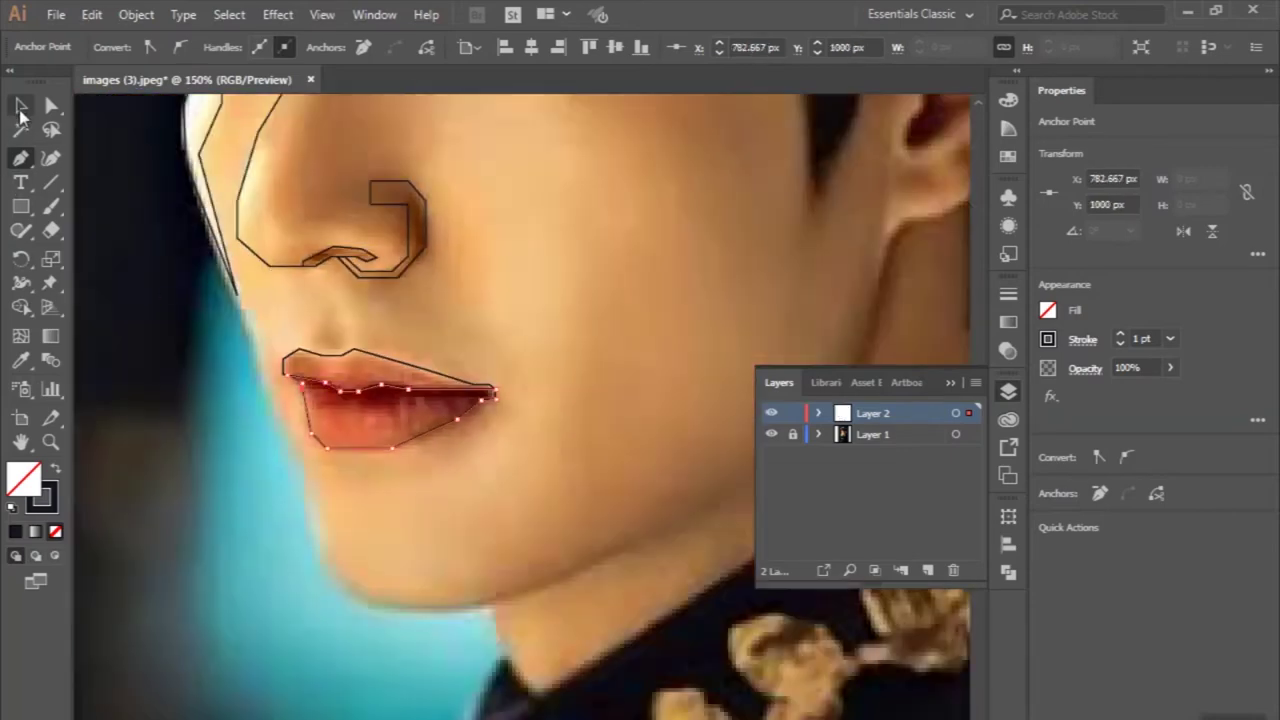
left_click(197, 386, "ctrl")
scroll(197, 386, "down", 1)
scroll(251, 371, "up", 2)
scroll(277, 380, "up", 2)
Step: Outline the dark gap between the lips as a closed shape and view the whole portrait
left_click(324, 432)
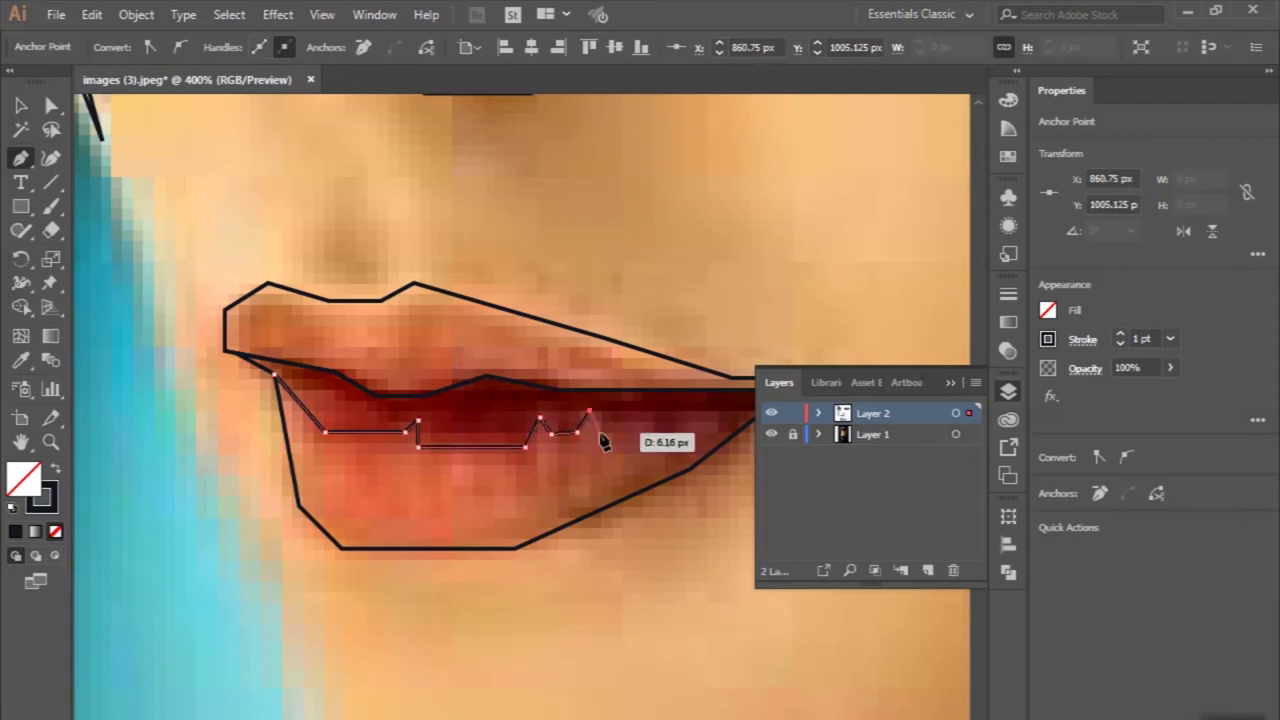
scroll(655, 433, "right", 2)
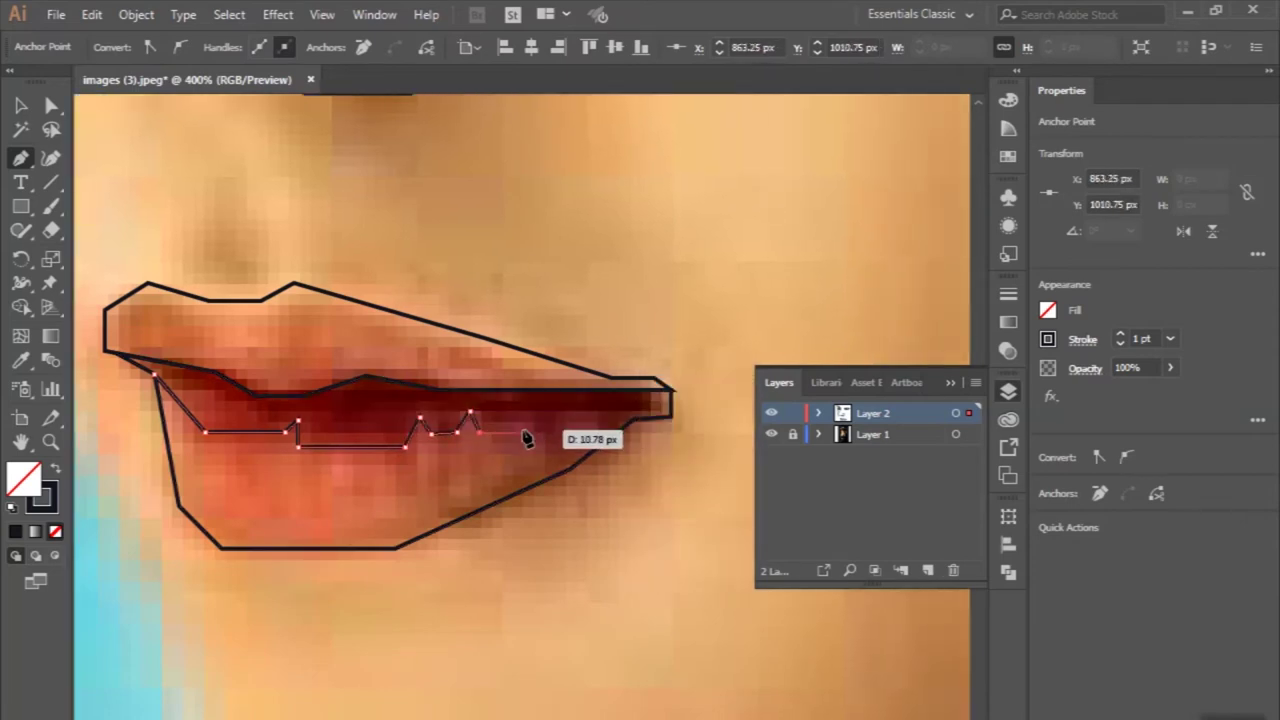
left_click(656, 411)
left_click(656, 390)
left_click(432, 390)
left_click(366, 376)
left_click(305, 388)
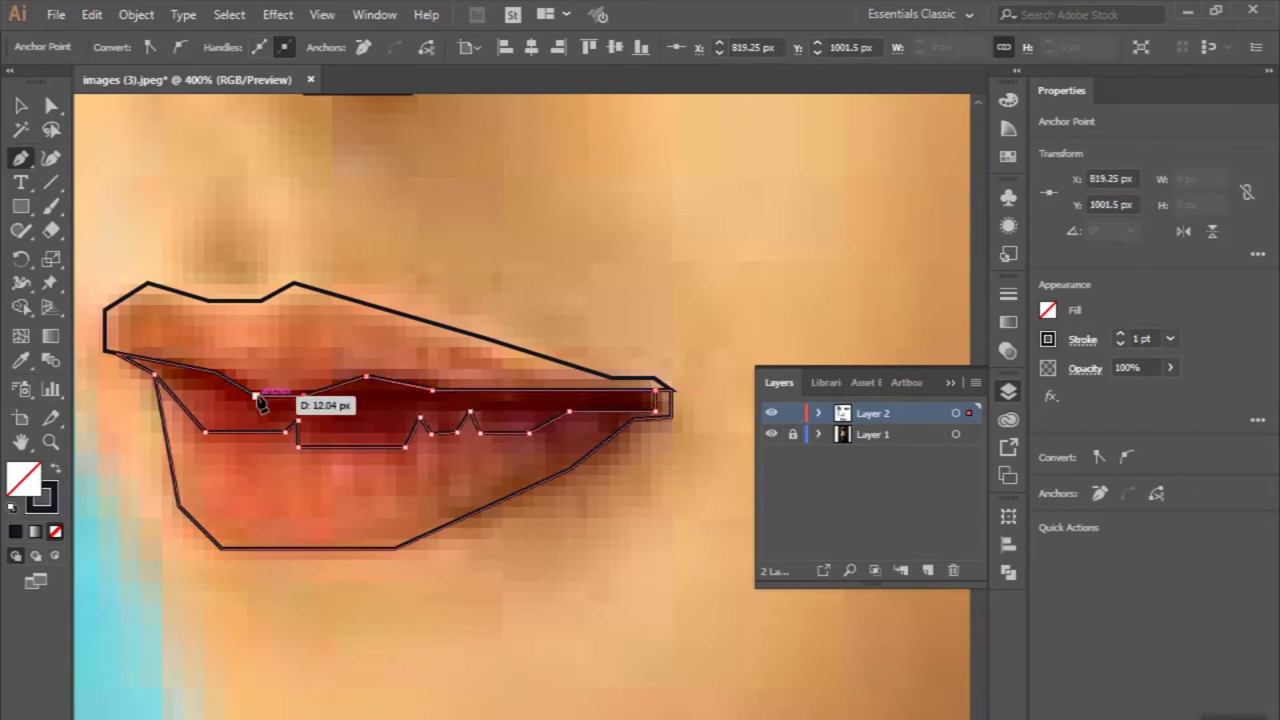
left_click(120, 358)
key("v")
key("ctrl+1")
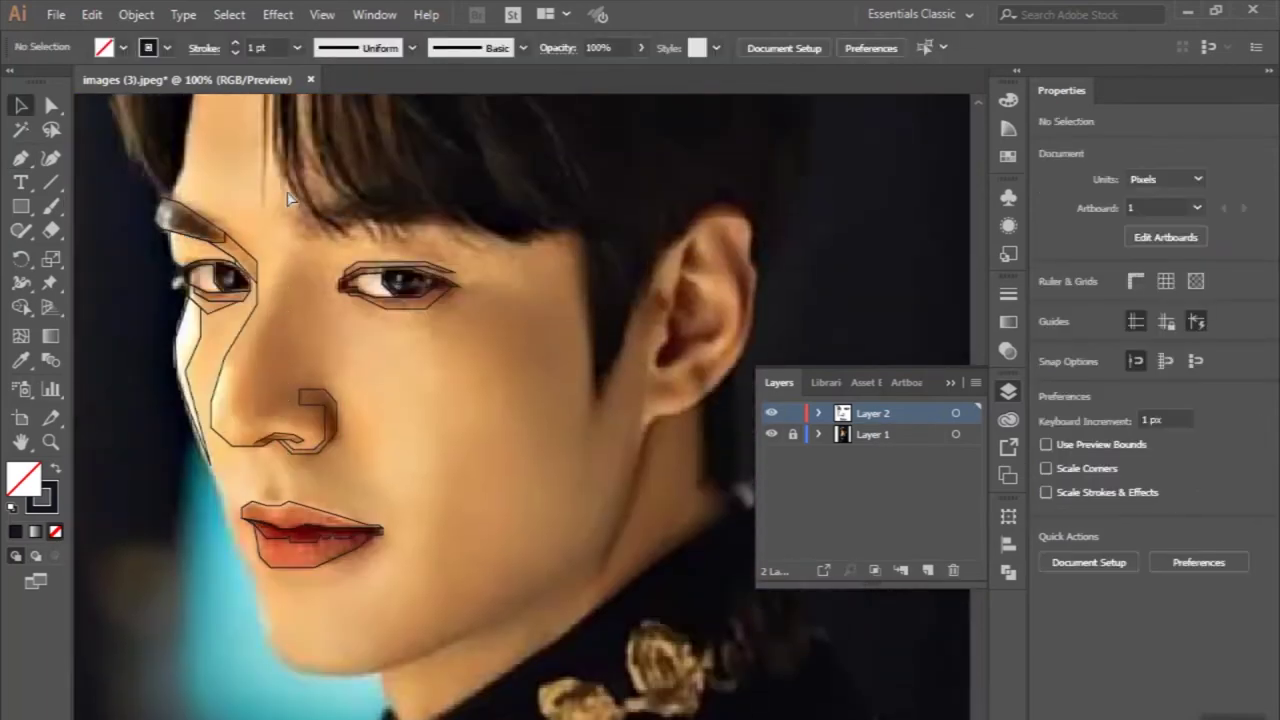
Step: Hide the photo to check the outlines, then start tracing down the side of the nose
left_click(771, 434)
key("p")
key("ctrl+plus")
key("ctrl+plus")
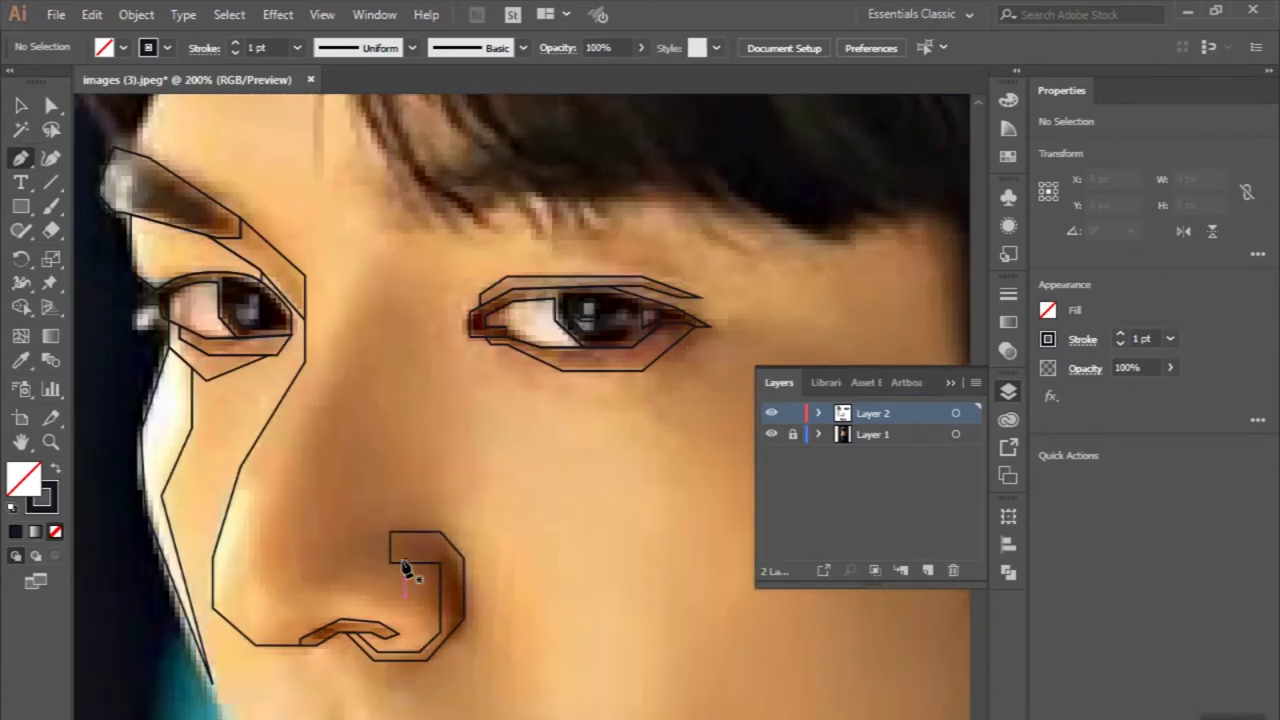
scroll(405, 568, "down", 1)
left_click(372, 222)
left_click(279, 427)
left_click(259, 520)
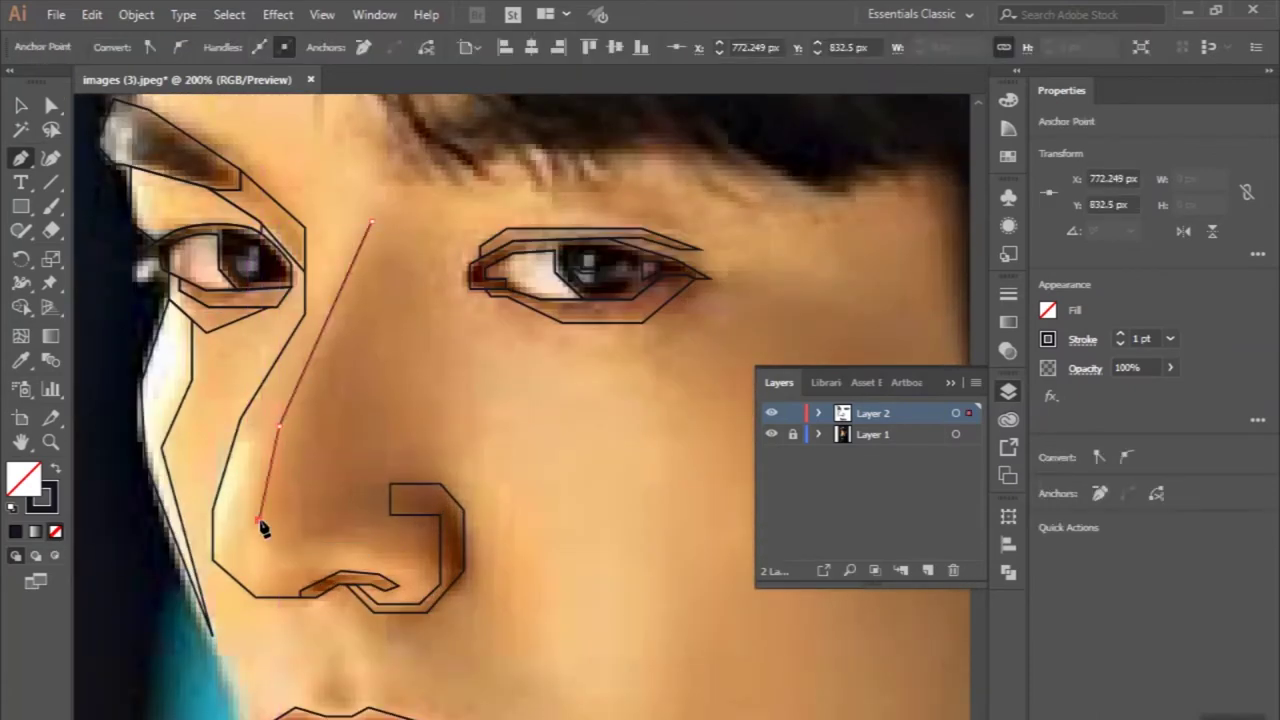
scroll(422, 560, "up", 1)
Step: Trace around the nostril and close the nose outline
left_click(420, 538)
left_click(447, 555)
left_click(447, 495)
left_click(372, 492)
scroll(372, 497, "down", 1)
left_click(372, 466)
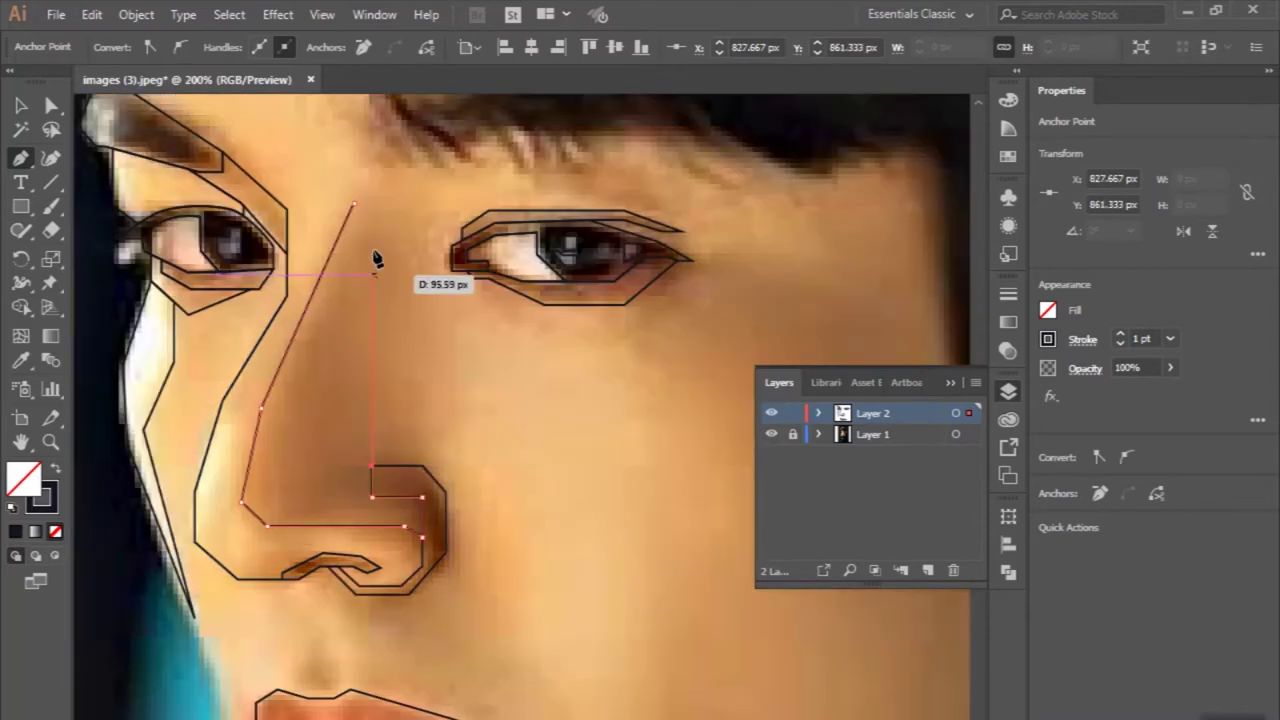
left_click(316, 432)
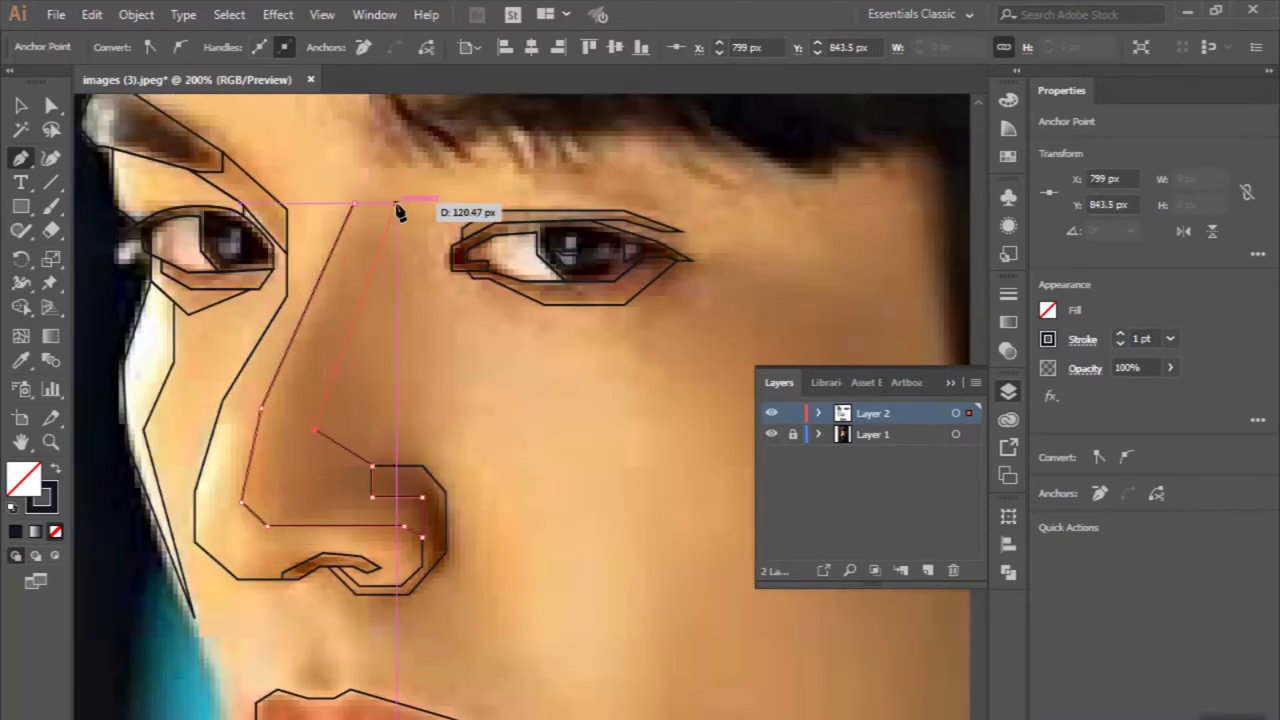
left_click(356, 206)
scroll(360, 210, "down", 2)
key("ctrl+shift+a")
Step: Outline the narrow highlight beside the nose as a closed four-corner shape
scroll(350, 208, "up", 2)
scroll(348, 208, "up", 3)
left_click(327, 270)
left_click(374, 275)
left_click(337, 452)
left_click(288, 500)
left_click(328, 271)
scroll(334, 277, "down", 3)
key("ctrl+shift+a")
Step: Trace the angular strip along the nose's base as a closed shape
scroll(362, 292, "up", 2)
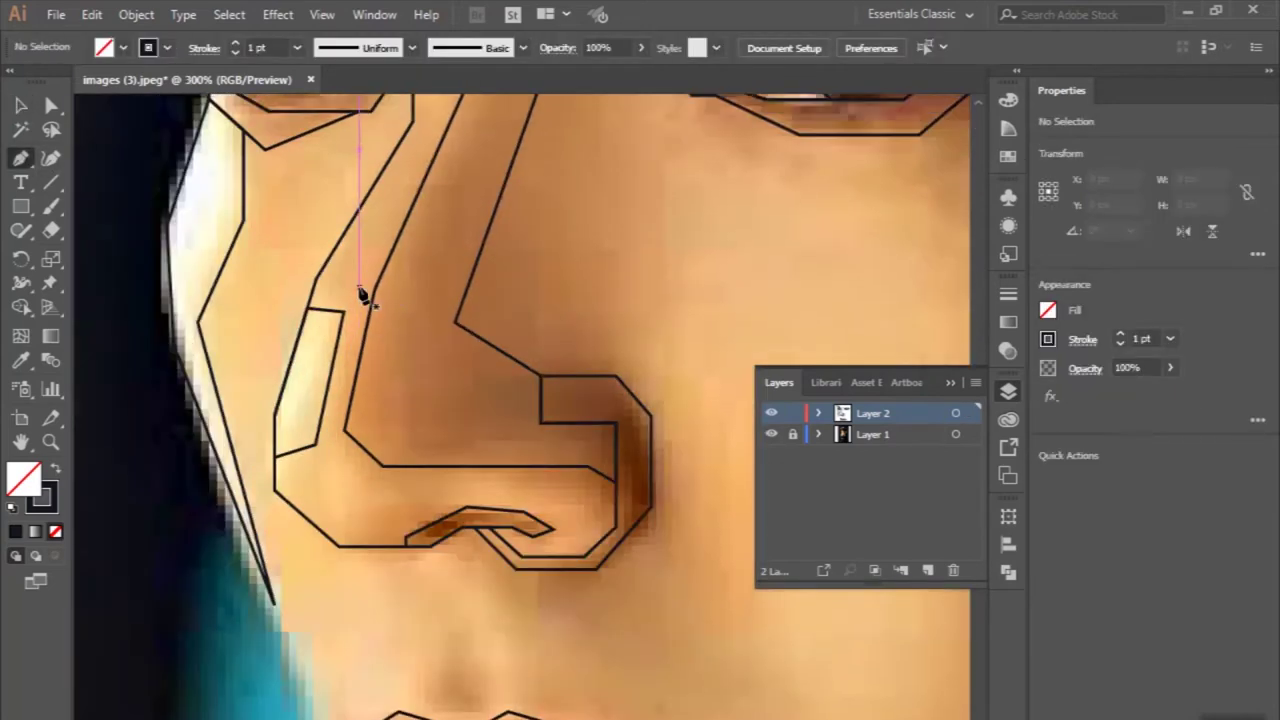
scroll(330, 475, "up", 1)
left_click(495, 515)
left_click(383, 515)
left_click(312, 543)
left_click(331, 563)
scroll(420, 568, "up", 4)
left_click(413, 551)
left_click(415, 515)
left_click(636, 407)
scroll(636, 407, "down", 5)
key("v")
scroll(385, 567, "down", 1)
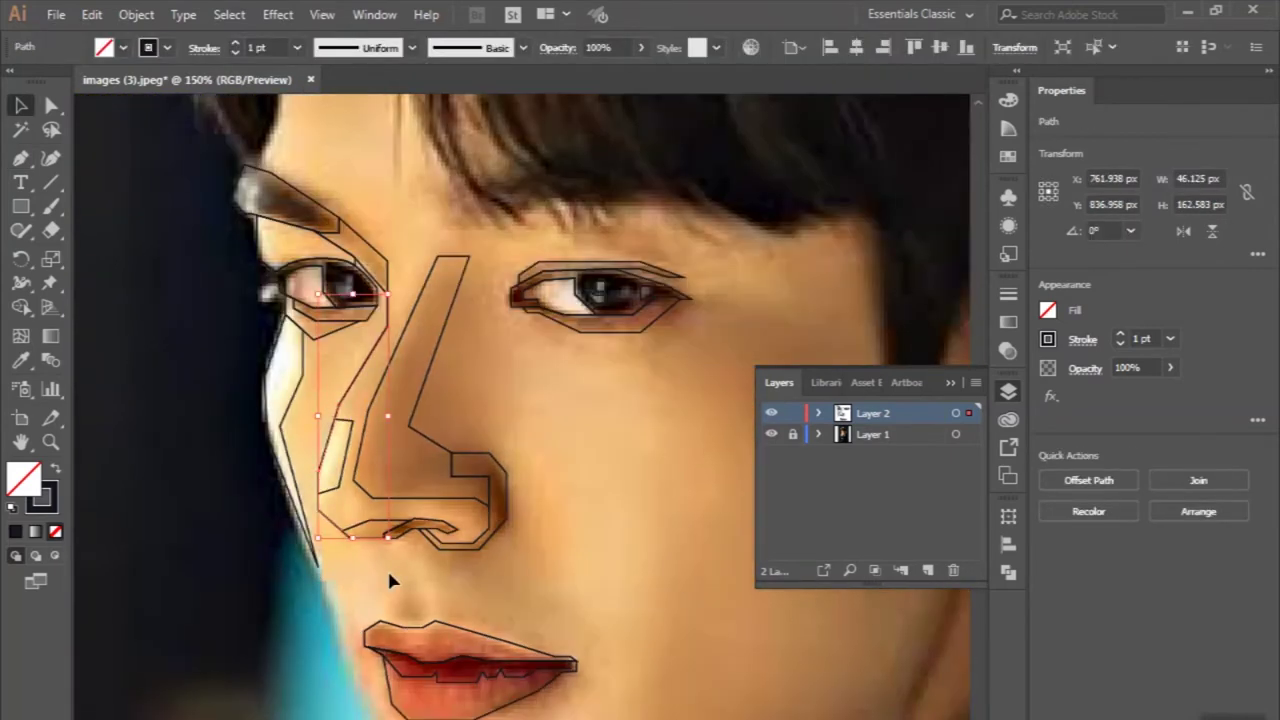
scroll(502, 569, "up", 1)
left_click(359, 498)
Step: Begin the cheek outline below the left eye, placing a point under the eye corner
key("p")
scroll(343, 340, "up", 1)
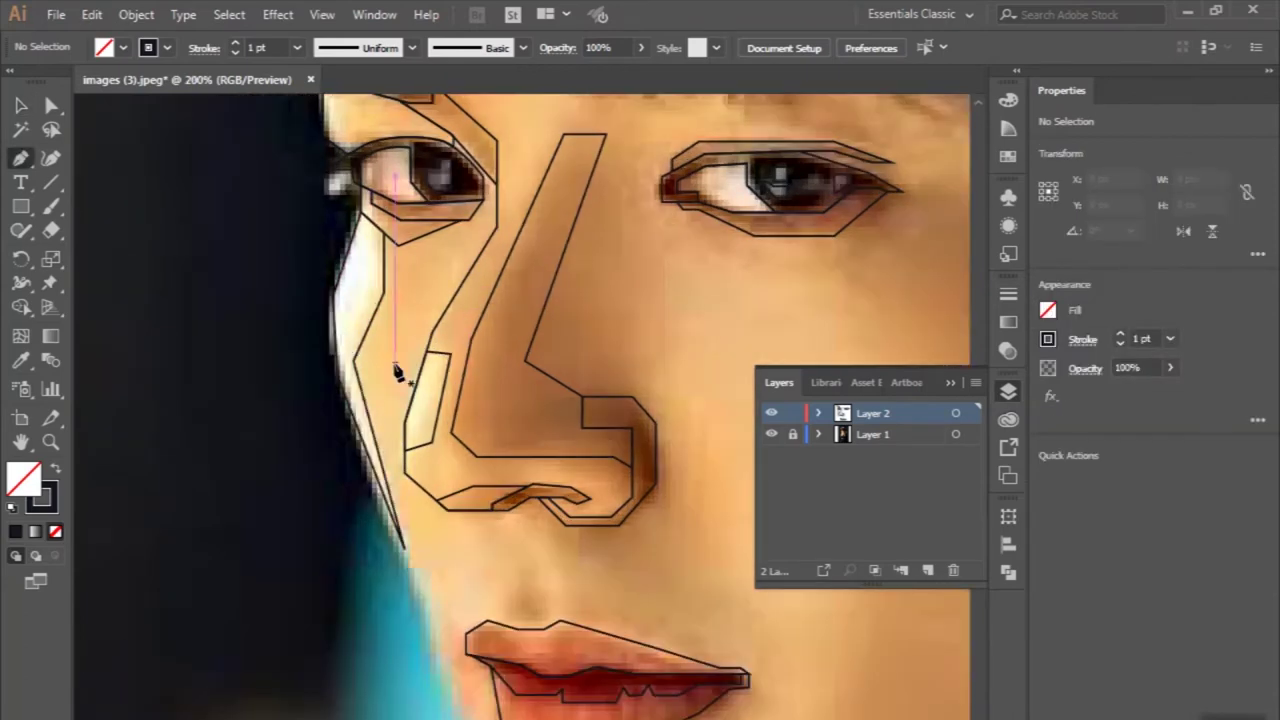
left_click(388, 293)
scroll(441, 338, "up", 2)
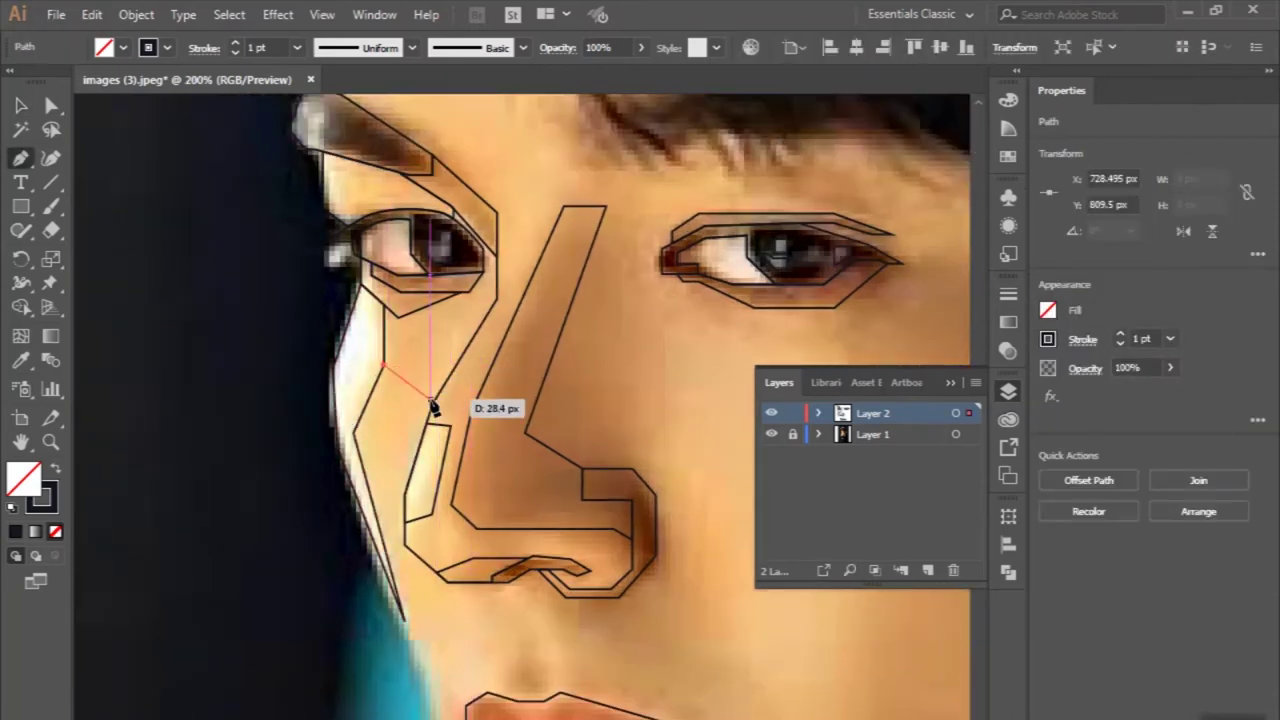
scroll(411, 443, "down", 1)
scroll(423, 433, "up", 1)
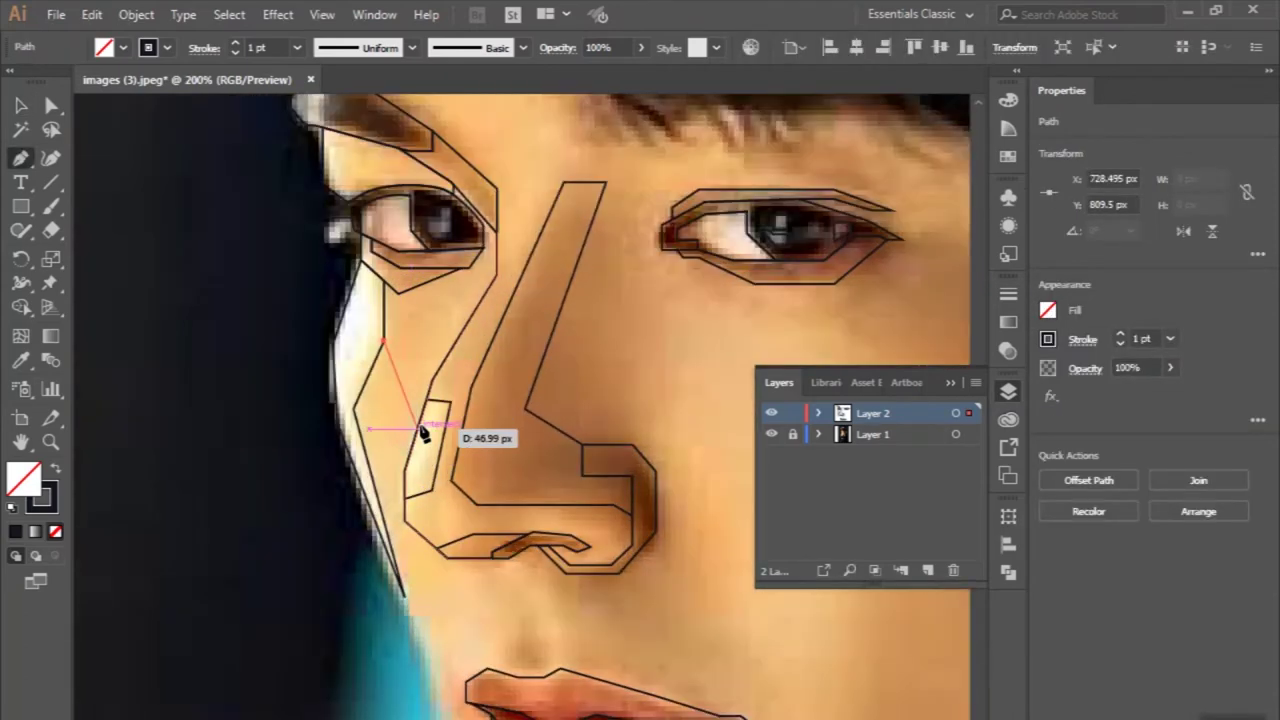
scroll(424, 432, "up", 1)
scroll(451, 331, "up", 1)
scroll(580, 203, "up", 1)
scroll(578, 230, "up", 2)
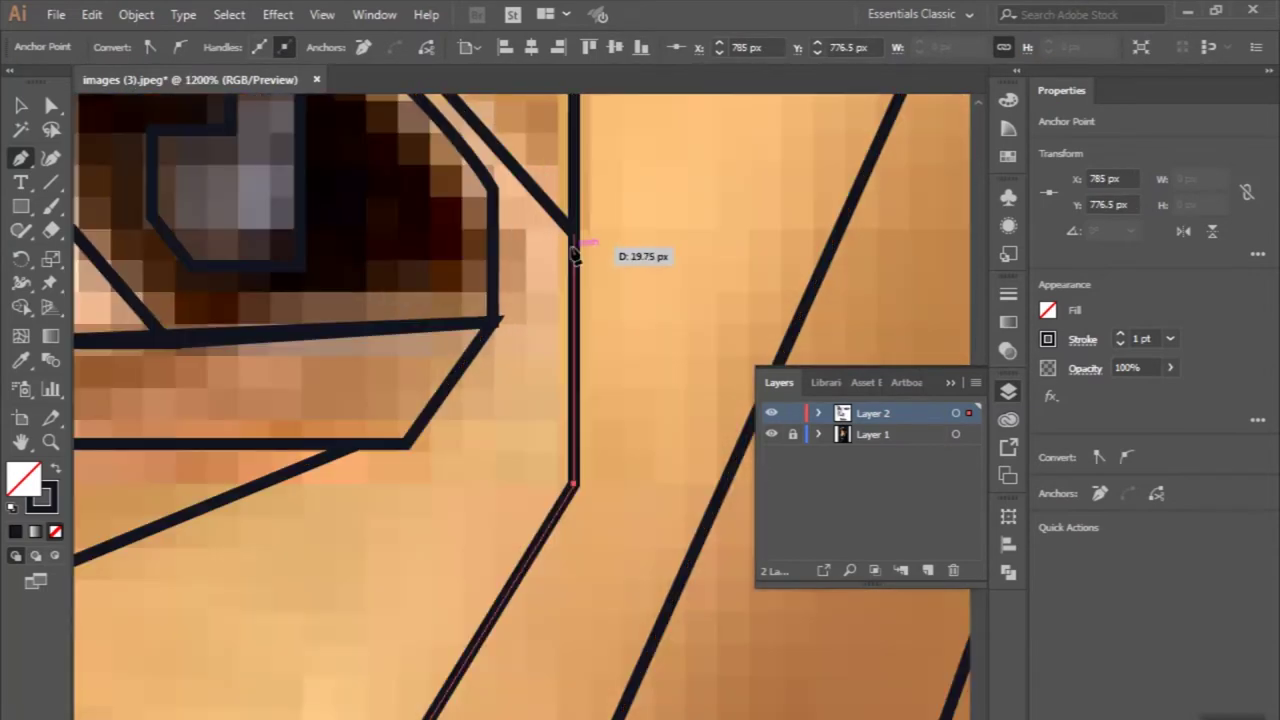
left_click(573, 247)
scroll(572, 235, "down", 2)
scroll(540, 280, "up", 1)
Step: Trace the cheek shape along the eye and back down, closing it
left_click(561, 400)
left_click(489, 401)
left_click(464, 401)
left_click(275, 478)
left_click(232, 439)
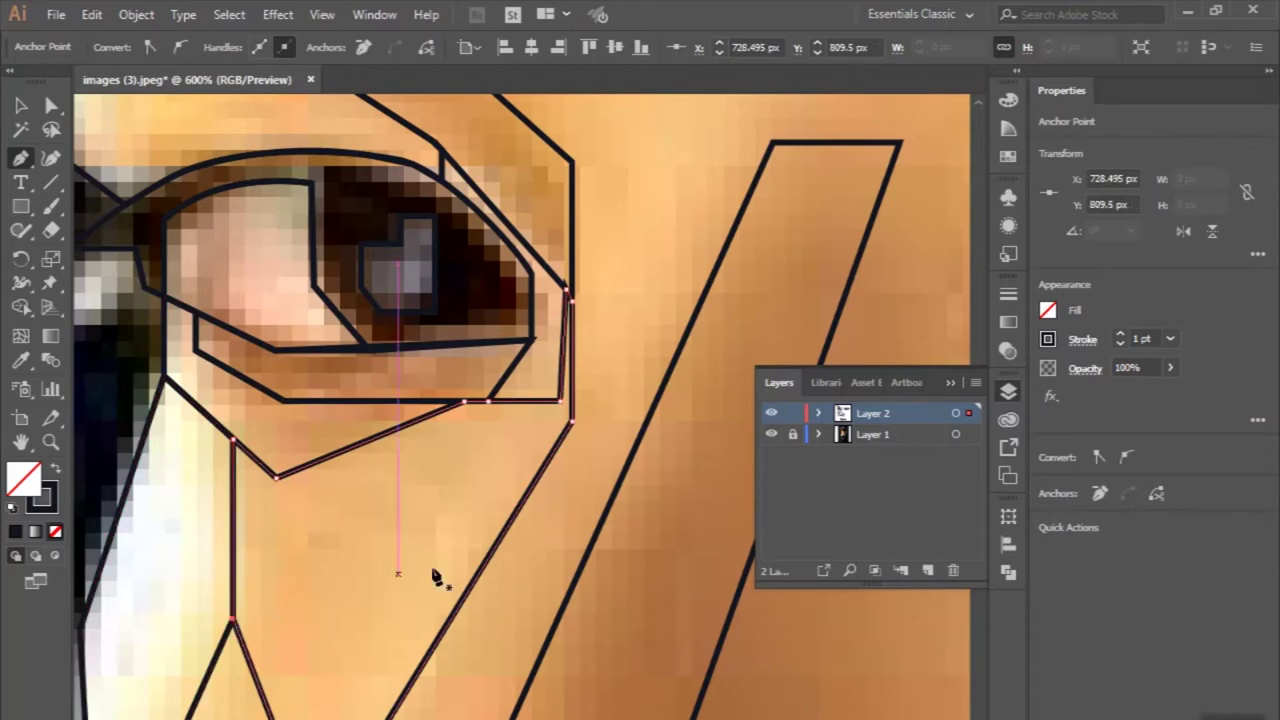
scroll(300, 400, "down", 2)
left_click(171, 223, "ctrl")
Step: Outline the lid area above the eye along the crease as a closed shape
scroll(258, 215, "up", 3)
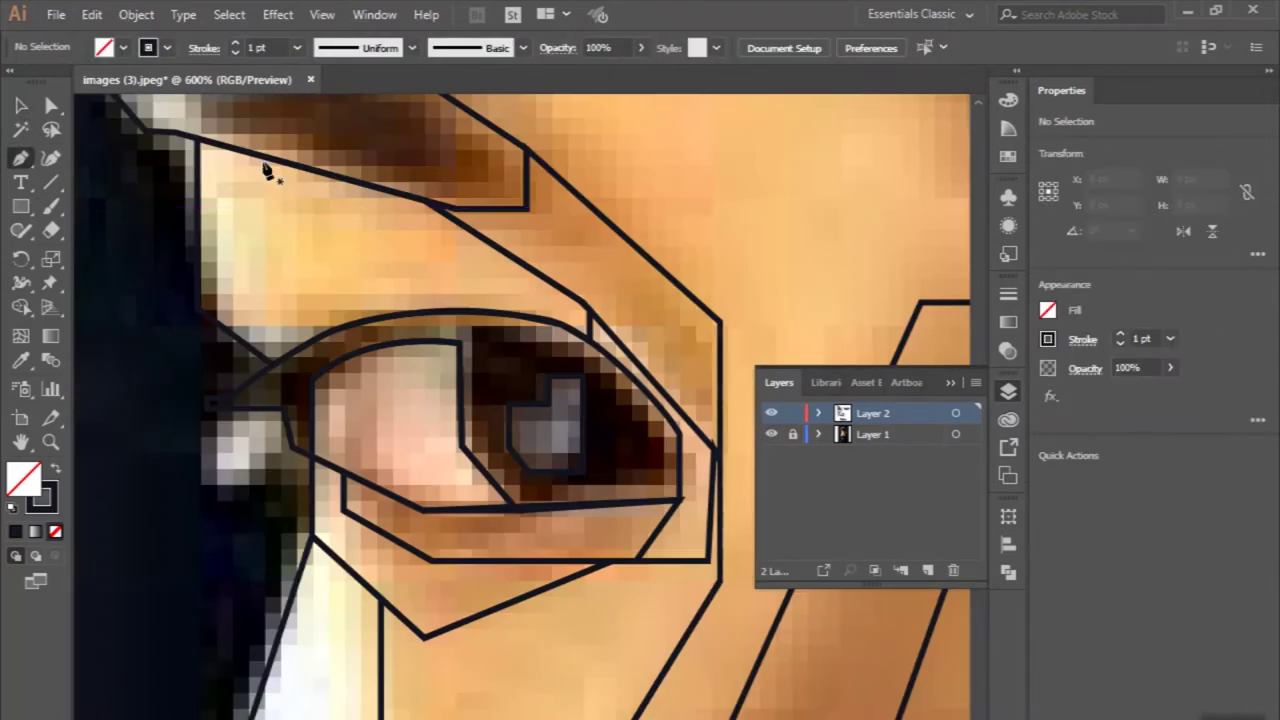
left_click(262, 157)
left_click(262, 316)
left_click(381, 318)
left_click(273, 364)
left_click(229, 404)
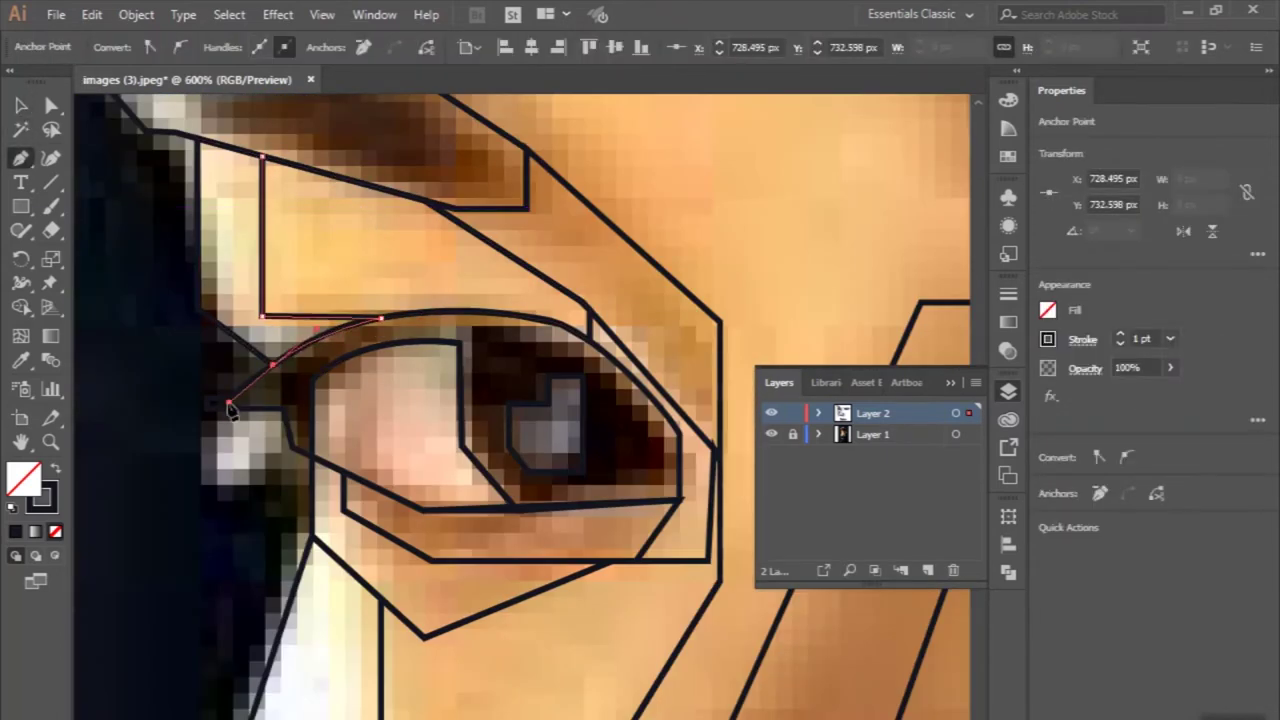
left_click(197, 310)
left_click(262, 158)
key("ctrl+1")
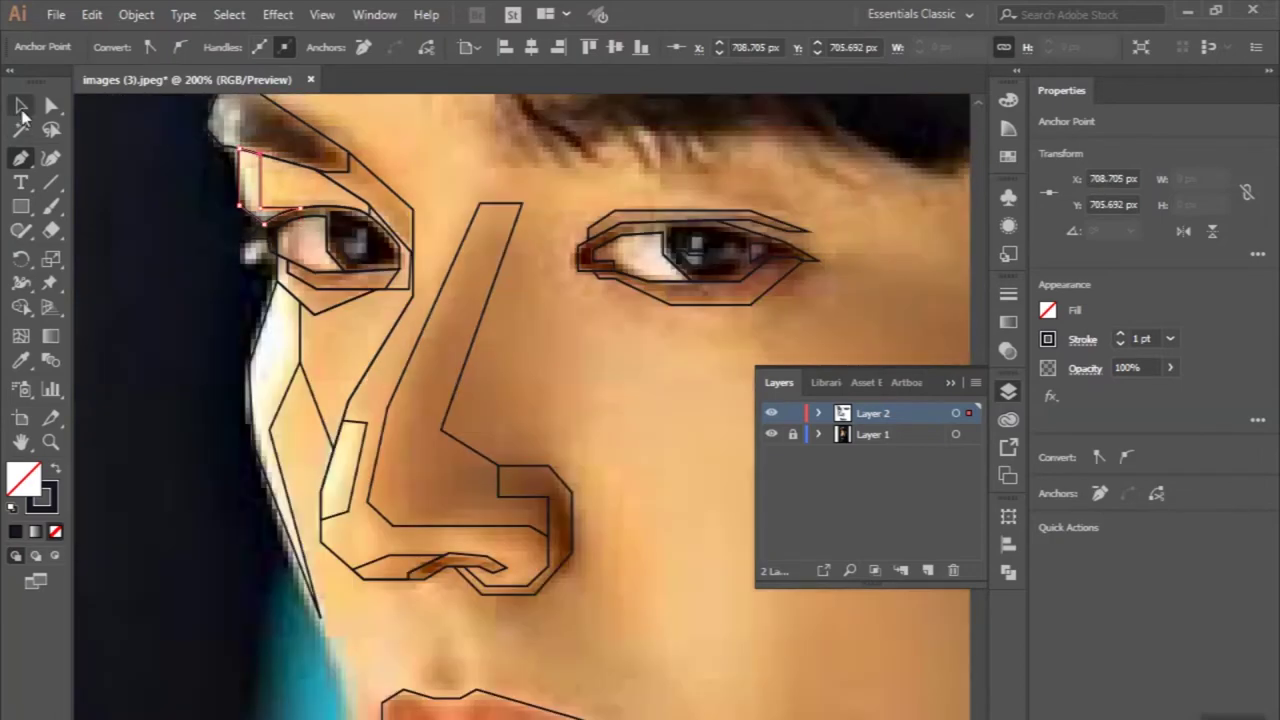
left_click(168, 266, "ctrl")
key("p")
scroll(258, 290, "up", 3)
scroll(268, 398, "up", 4)
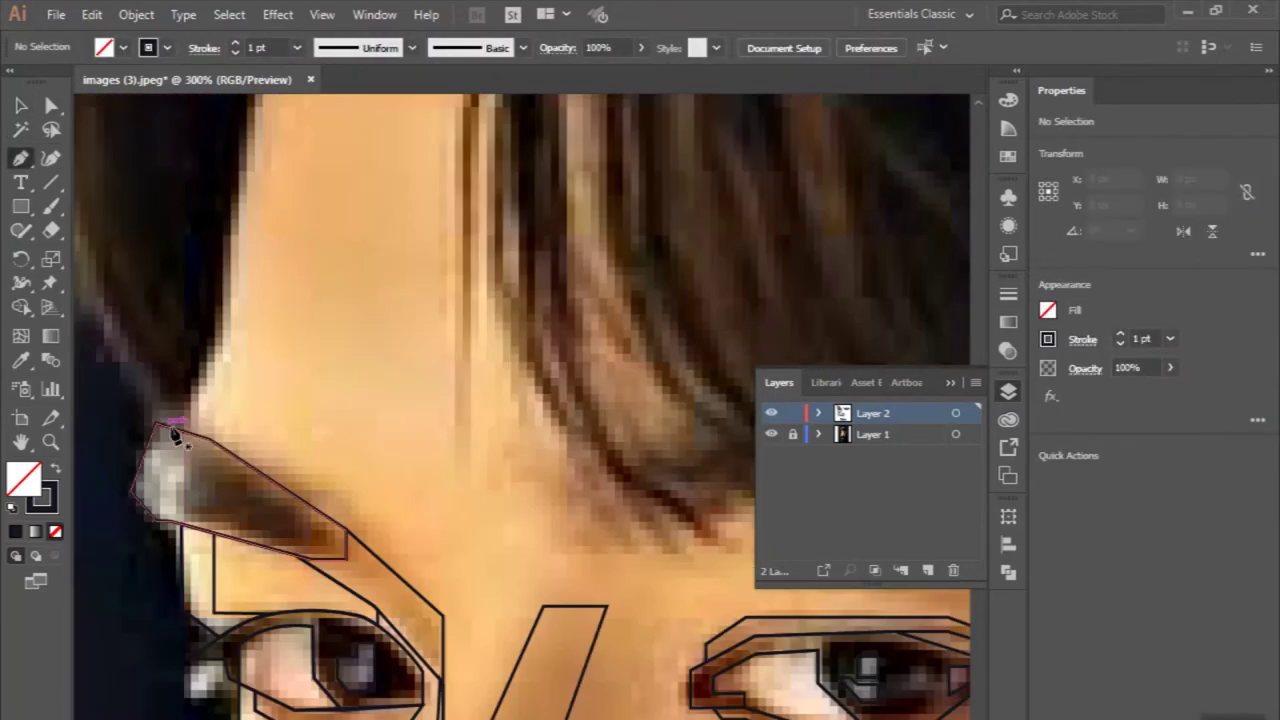
Step: Trace a closed angular forehead outline from the temple along the face edge and hairline
left_click(190, 400)
scroll(322, 212, "up", 3)
left_click(186, 177)
left_click(449, 187)
scroll(509, 443, "down", 2)
scroll(363, 300, "up", 2)
left_click(388, 162)
left_click(360, 308)
scroll(363, 400, "down", 1)
left_click(360, 581)
left_click(390, 218)
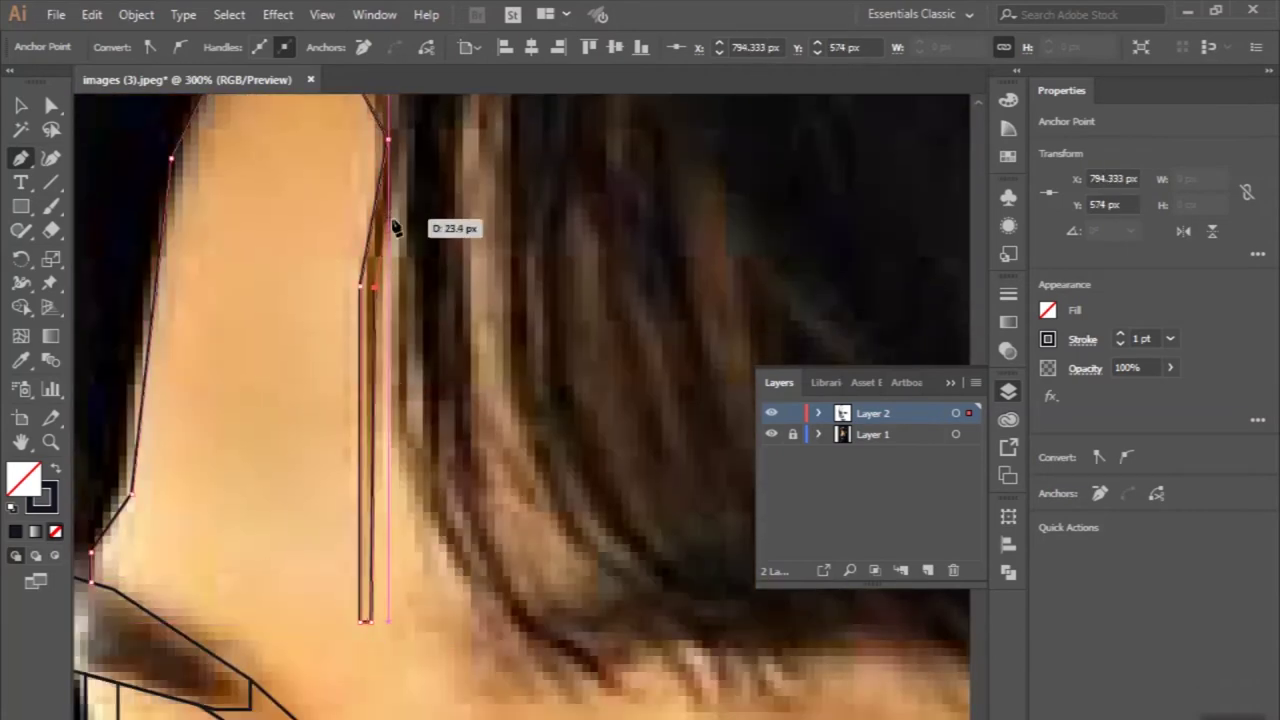
left_click(394, 451)
scroll(471, 600, "down", 2)
scroll(420, 520, "up", 1)
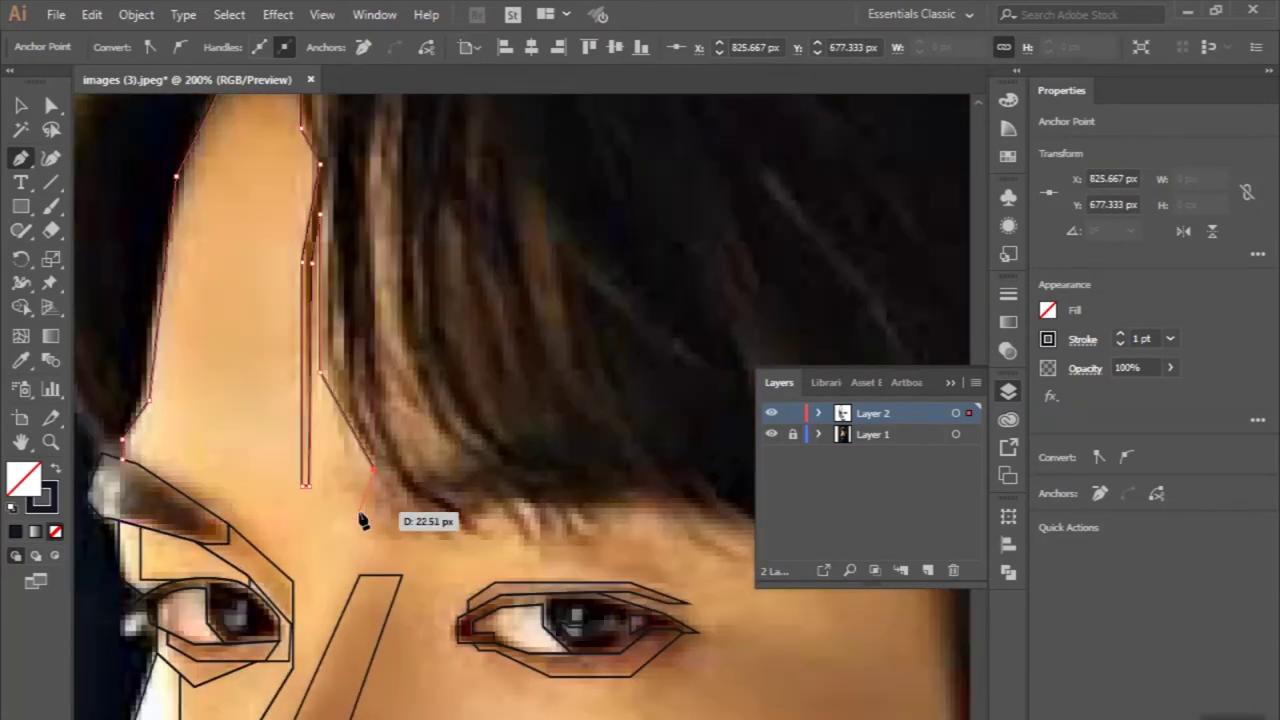
left_click(374, 577)
left_click(238, 333, "ctrl")
scroll(238, 333, "down", 2)
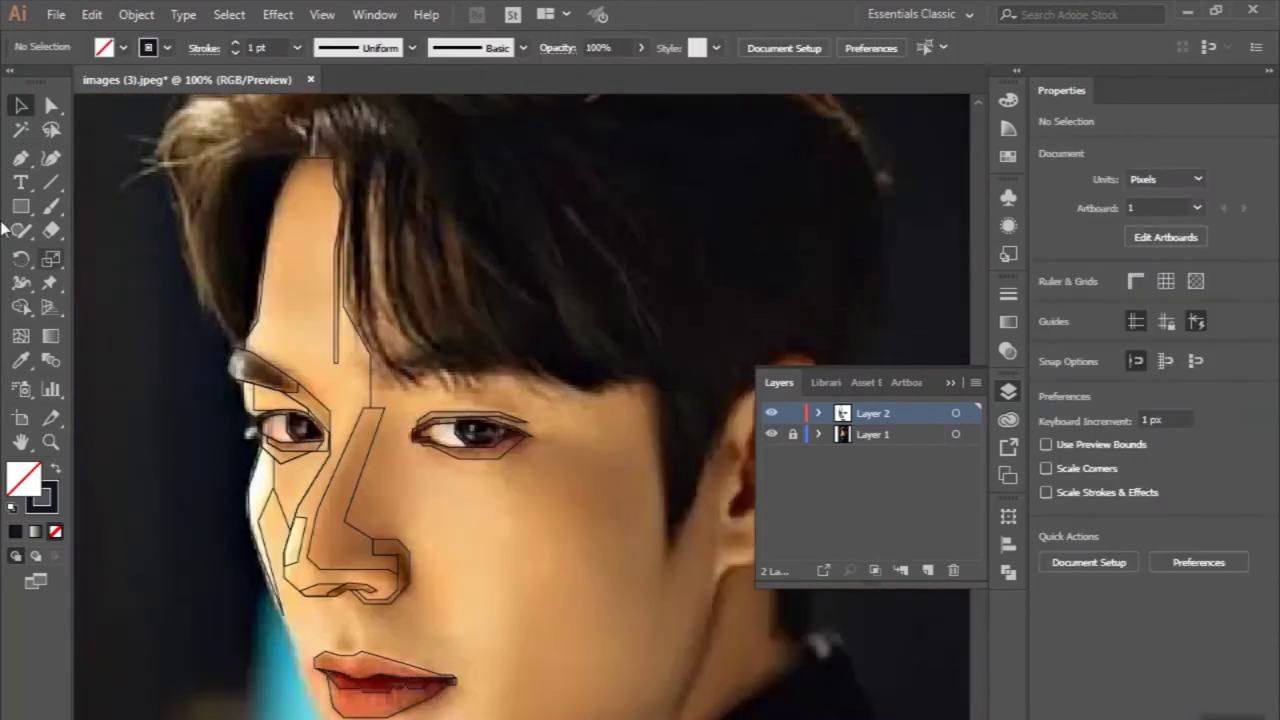
scroll(248, 203, "up", 2)
Step: Outline a brow-to-nose shape along the inner eye corner, then reposition one corner anchor
left_click(272, 272)
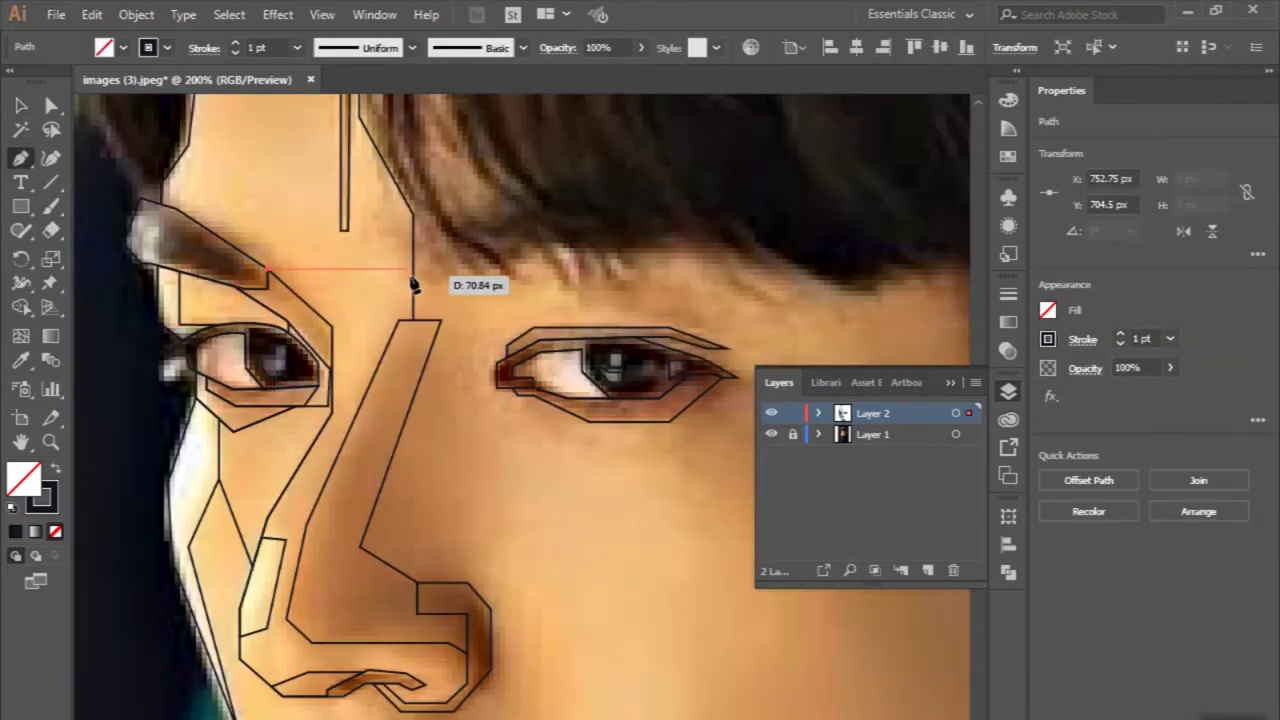
scroll(428, 328, "up", 2)
scroll(440, 350, "up", 3)
left_click(325, 370)
scroll(323, 369, "down", 4)
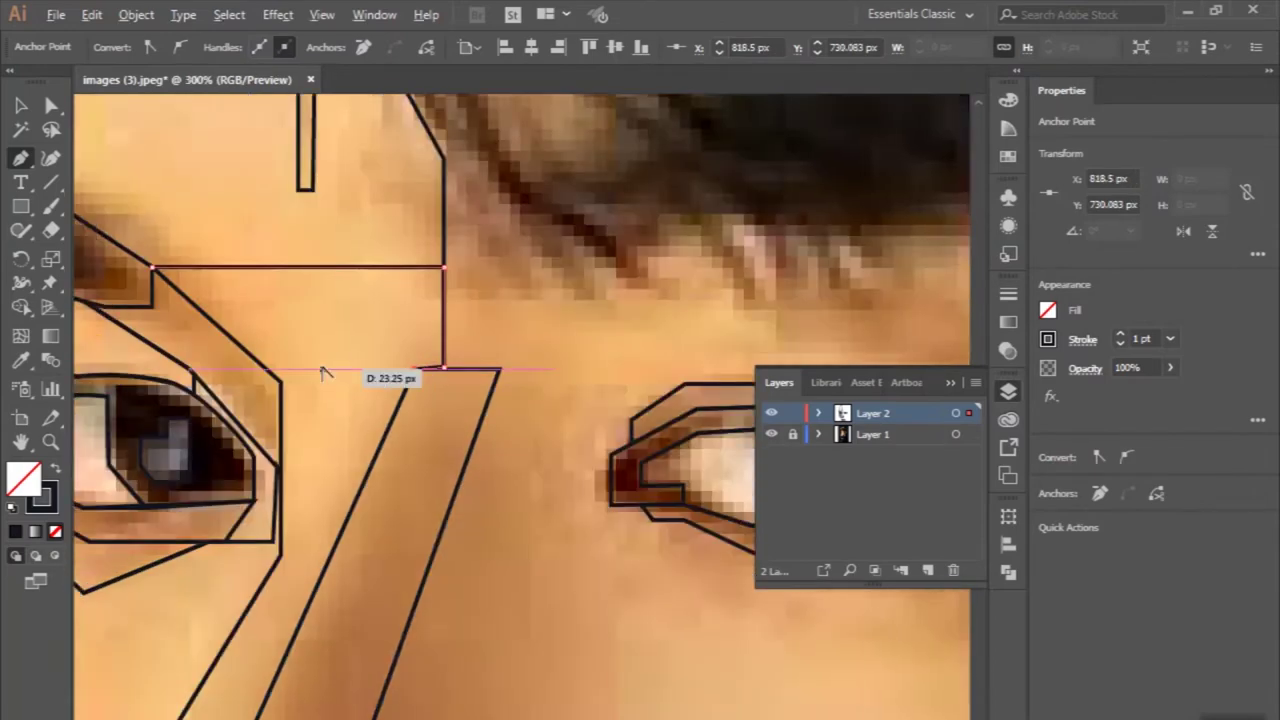
scroll(330, 450, "down", 1)
left_click(340, 474)
left_click(288, 505)
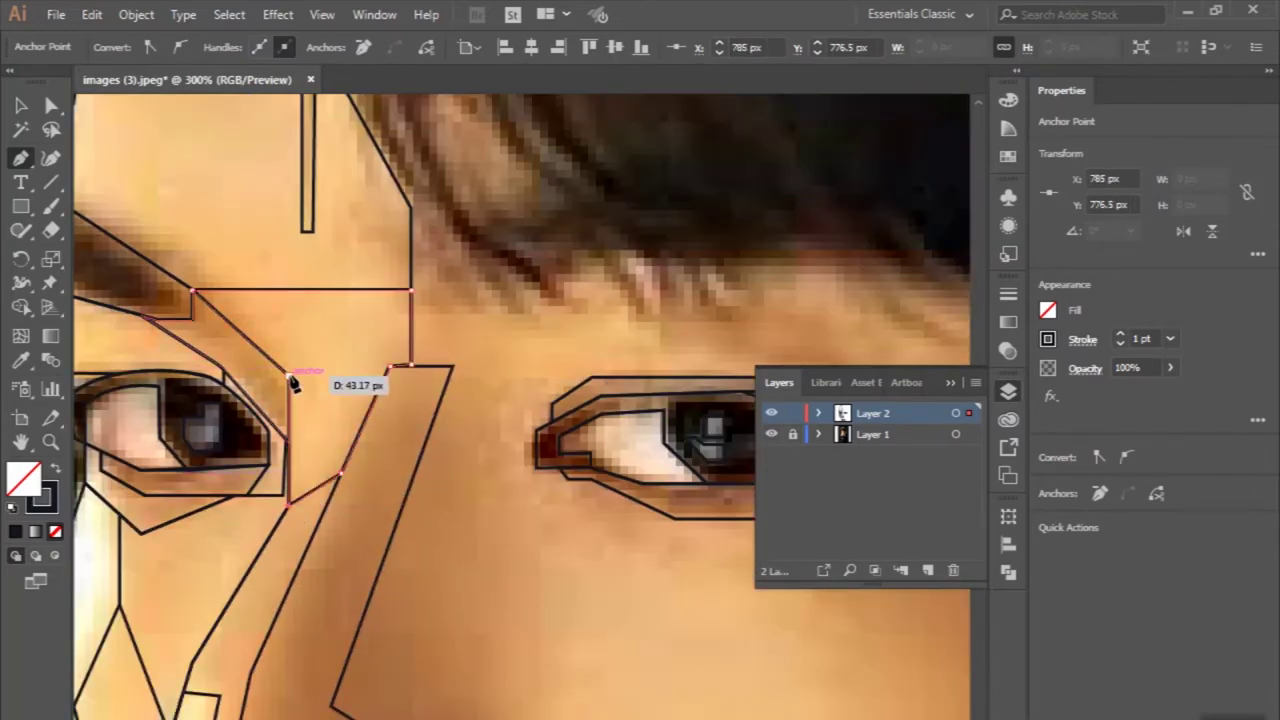
left_click(52, 105)
scroll(422, 368, "up", 5)
left_click_drag(297, 329, 336, 380)
scroll(336, 380, "down", 5)
scroll(400, 385, "down", 2)
scroll(440, 380, "up", 2)
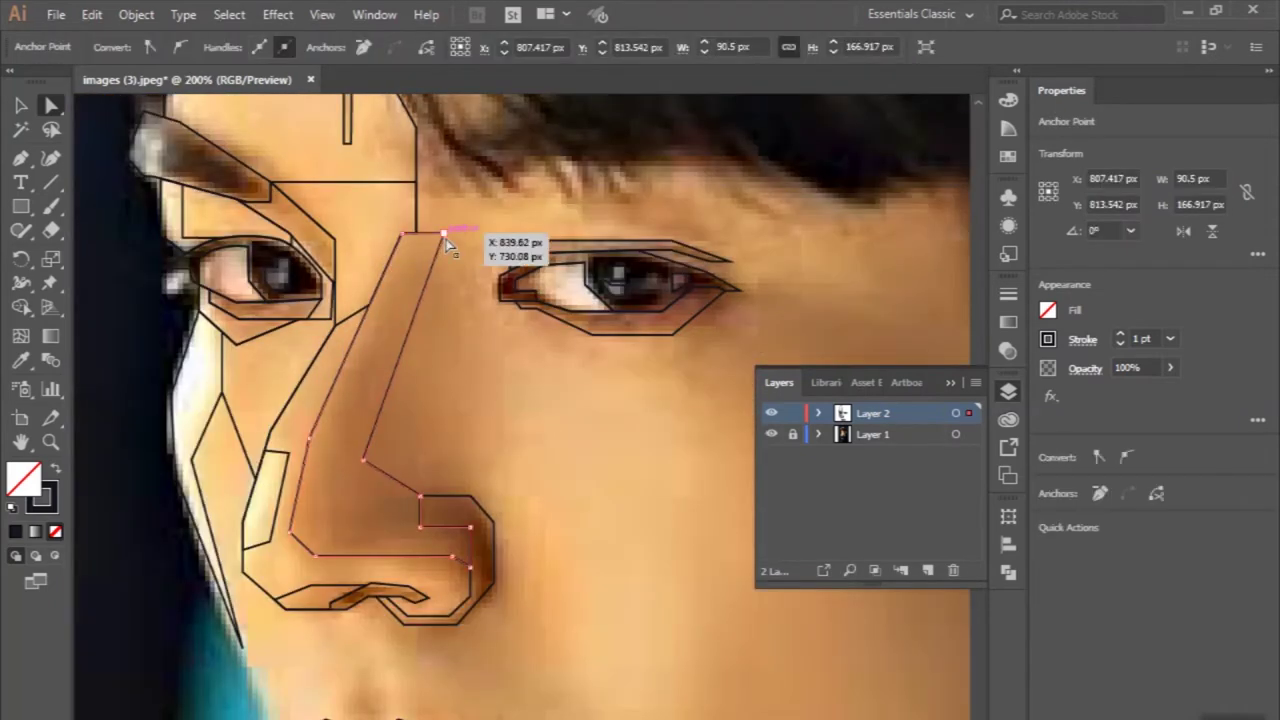
left_click(455, 390)
scroll(455, 390, "down", 1)
Step: Trace a thin closed forehead highlight strip running beside the hair down to the brow
key("p")
scroll(300, 350, "up", 1)
scroll(210, 350, "up", 2)
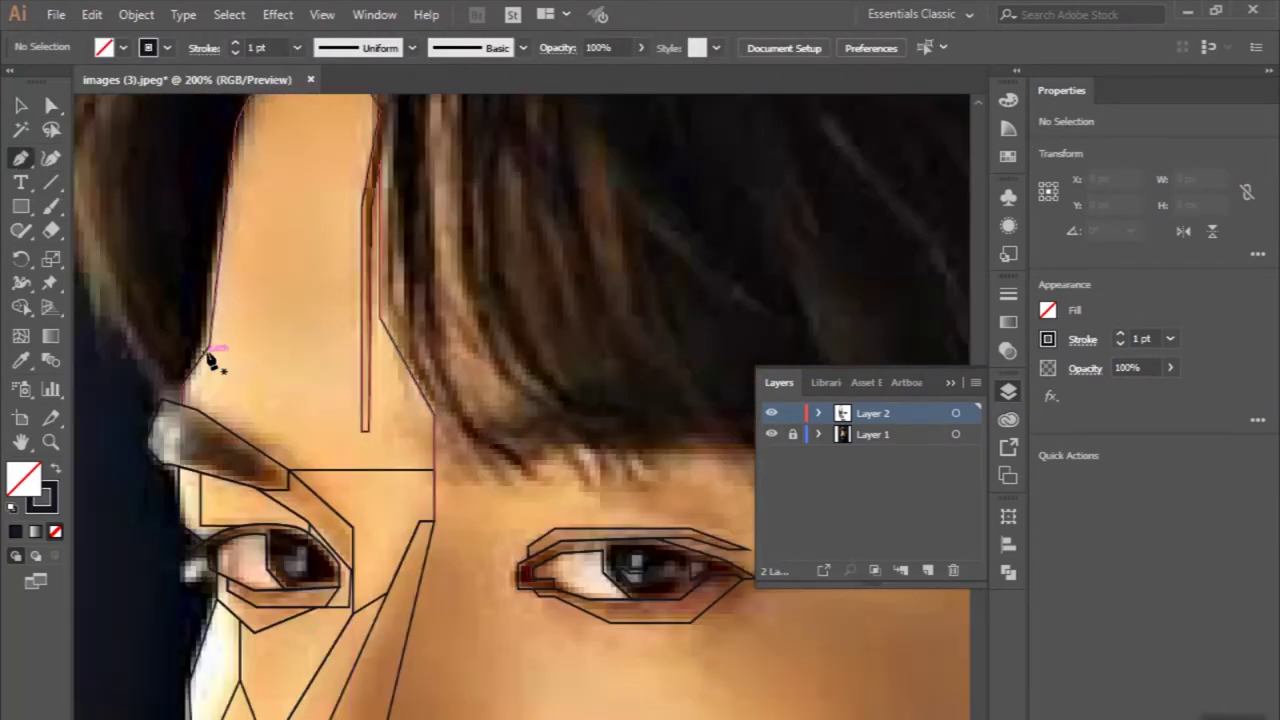
left_click(208, 346)
left_click(324, 346)
scroll(371, 429, "up", 1)
scroll(371, 434, "up", 1)
scroll(366, 463, "up", 1)
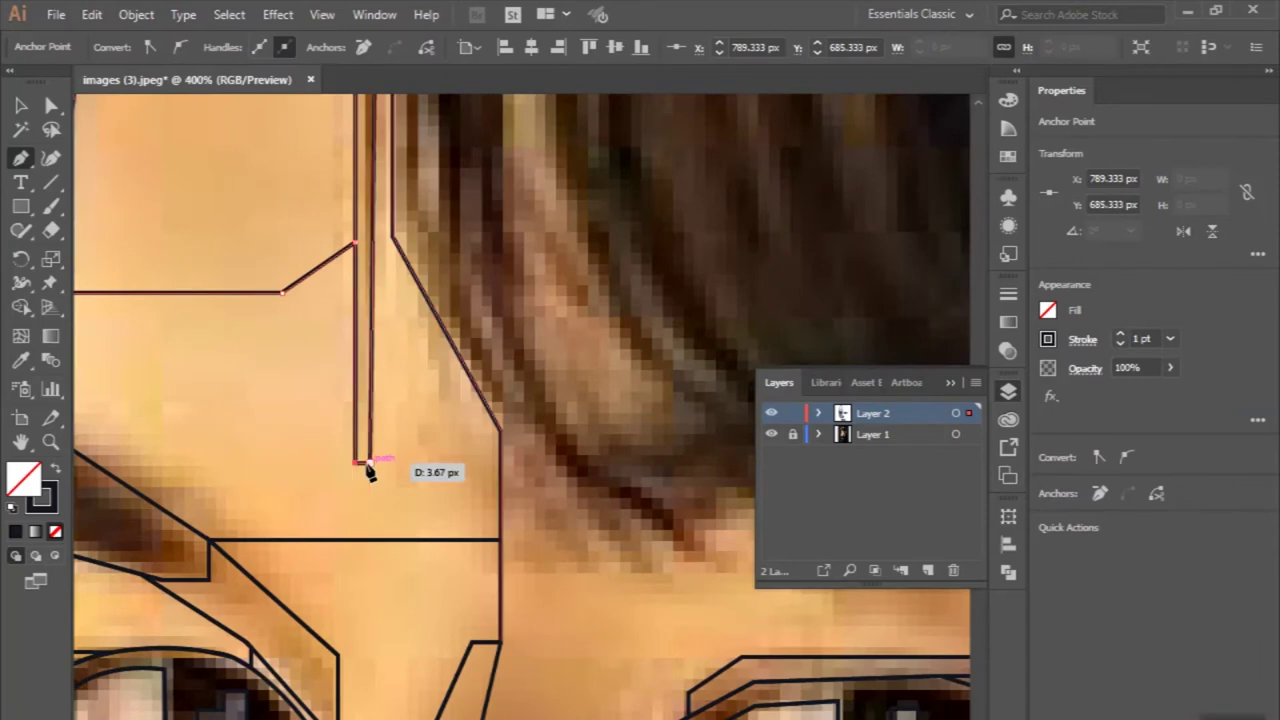
scroll(380, 300, "up", 1)
scroll(384, 250, "up", 1)
left_click(374, 209)
left_click(393, 112)
left_click(393, 428)
left_click(503, 622)
scroll(503, 500, "down", 5)
left_click(503, 408)
scroll(480, 408, "left", 2)
left_click(352, 408)
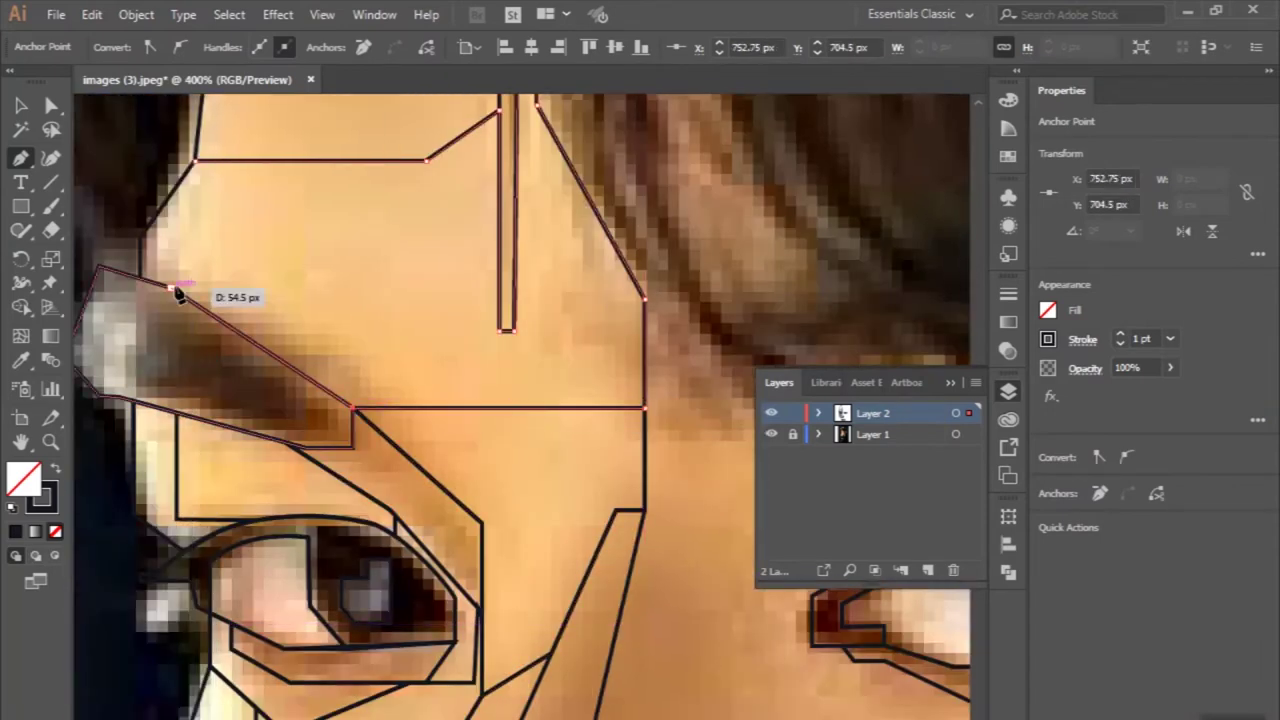
left_click(141, 278)
scroll(141, 278, "up", 1)
scroll(141, 278, "up", 2)
scroll(128, 300, "up", 3)
left_click(125, 473)
left_click(289, 245)
scroll(258, 567, "down", 5)
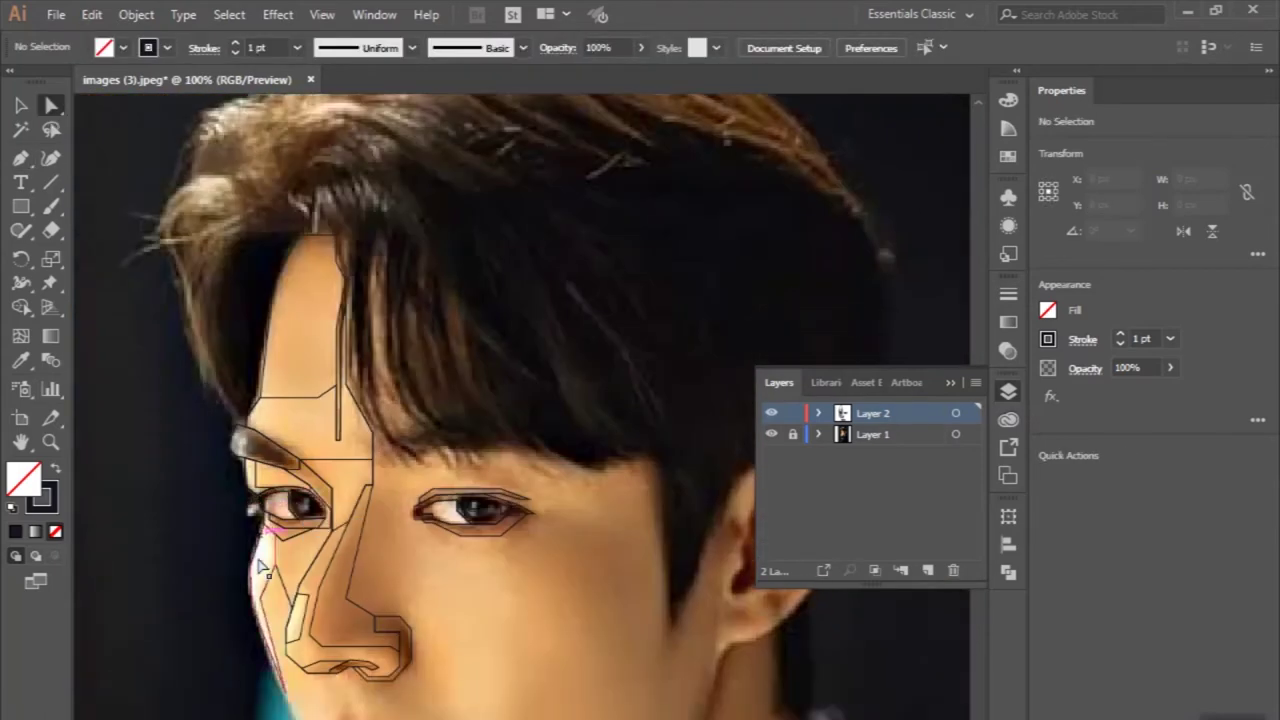
Step: Outline a closed shape between the eye and nose bridge, up to the brow line
key("p")
scroll(350, 434, "up", 3)
left_click(330, 430)
scroll(363, 349, "down", 3)
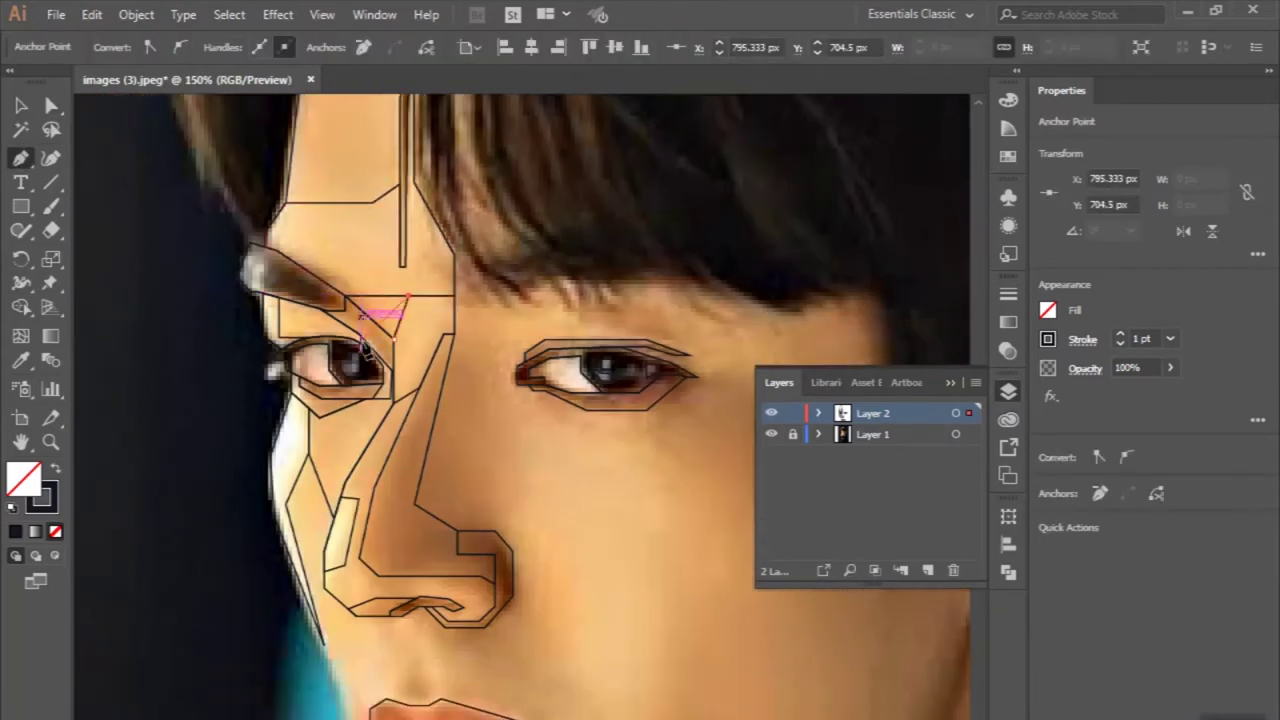
scroll(408, 357, "up", 2)
scroll(366, 371, "up", 2)
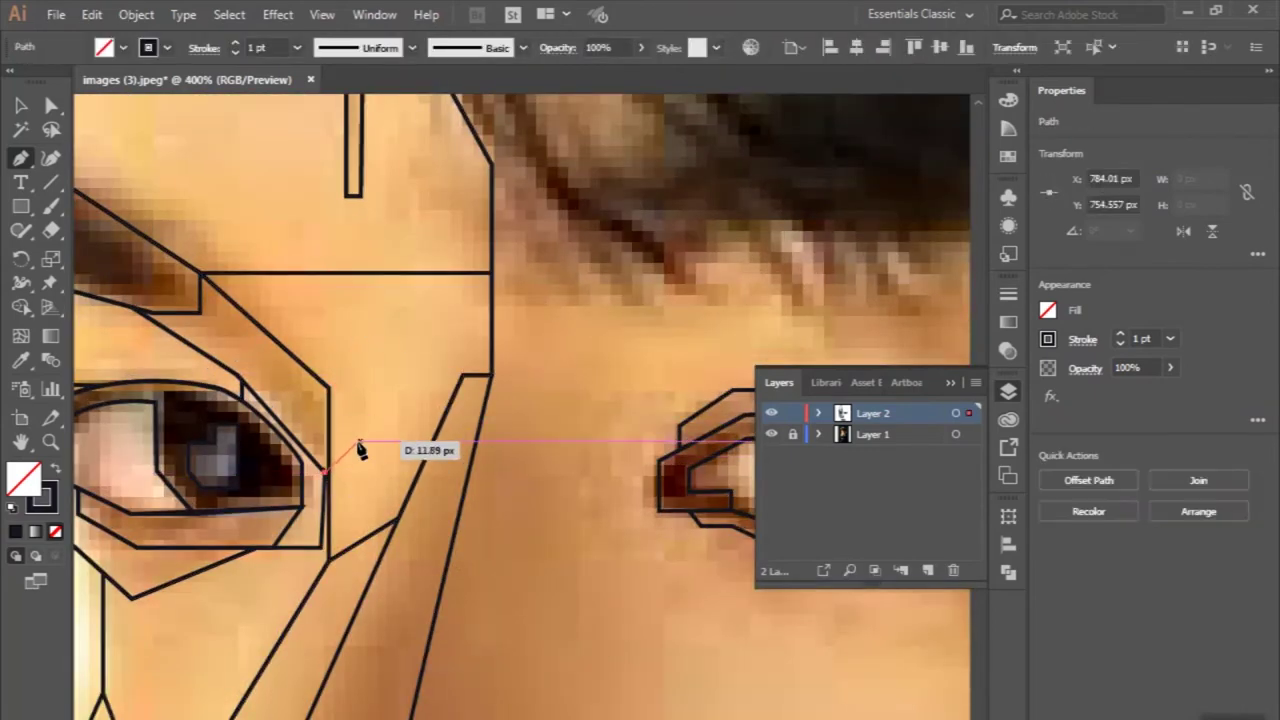
left_click(357, 440)
left_click(360, 274)
scroll(366, 277, "up", 2)
left_click(230, 369)
left_click(357, 568)
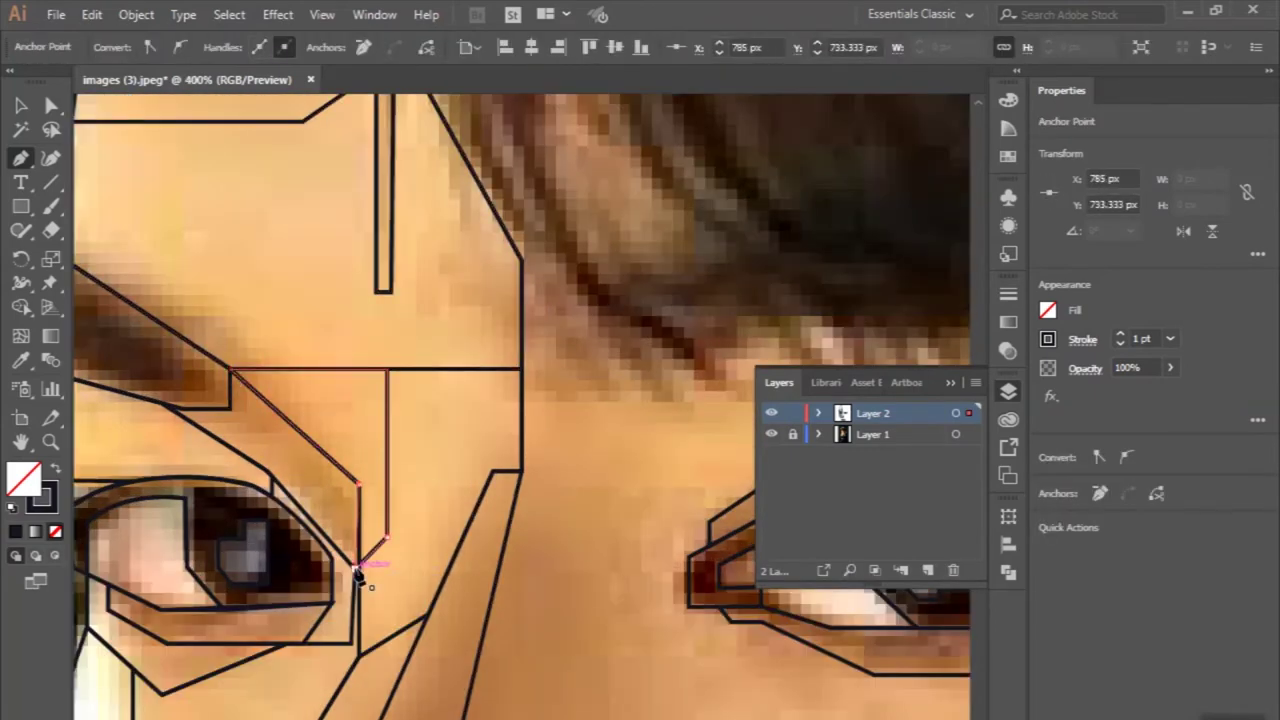
scroll(357, 557, "up", 3)
scroll(486, 566, "down", 5)
Step: Trace a small closed temple shape at the brow's outer end
left_click(20, 157)
scroll(308, 373, "up", 1)
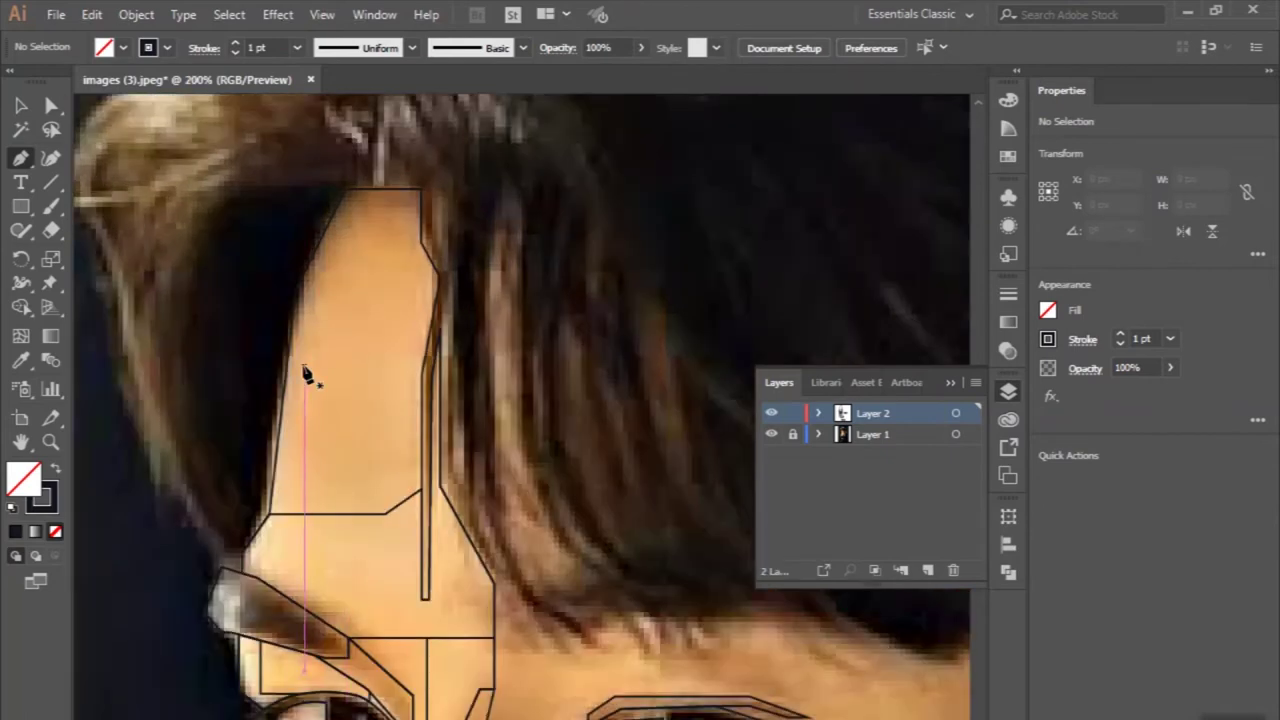
scroll(304, 410, "up", 1)
left_click(277, 456)
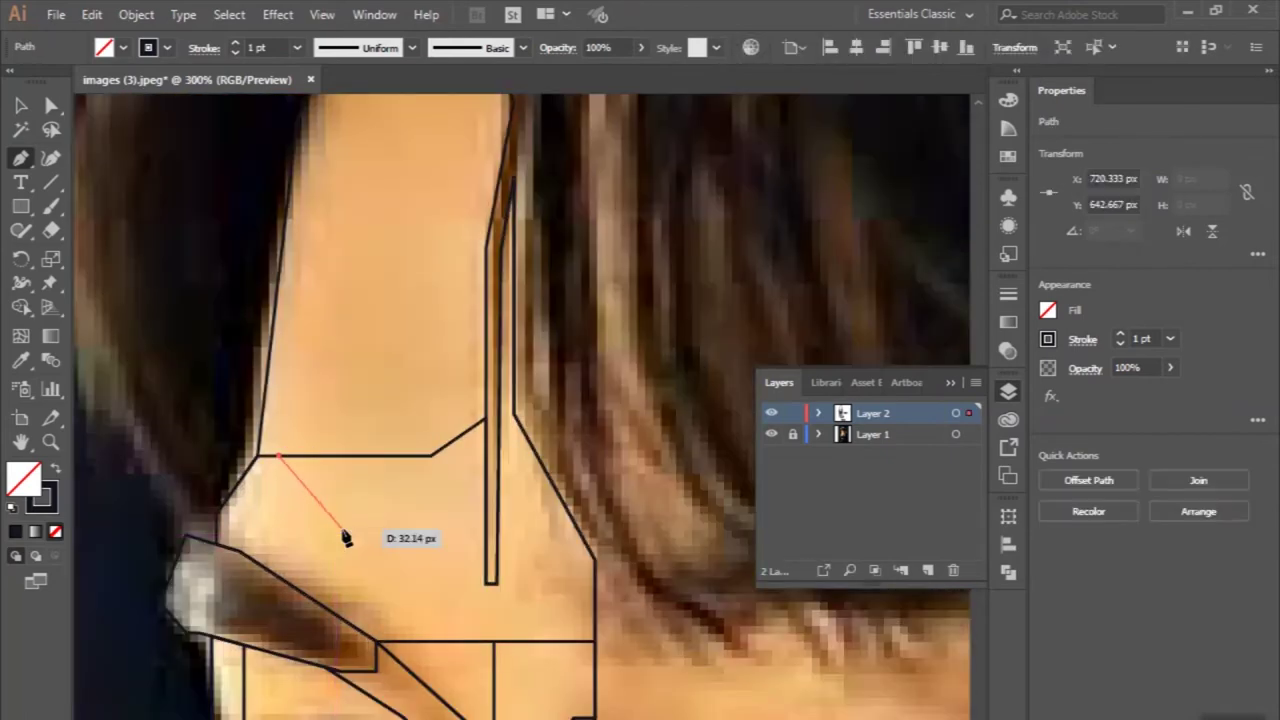
left_click(258, 456)
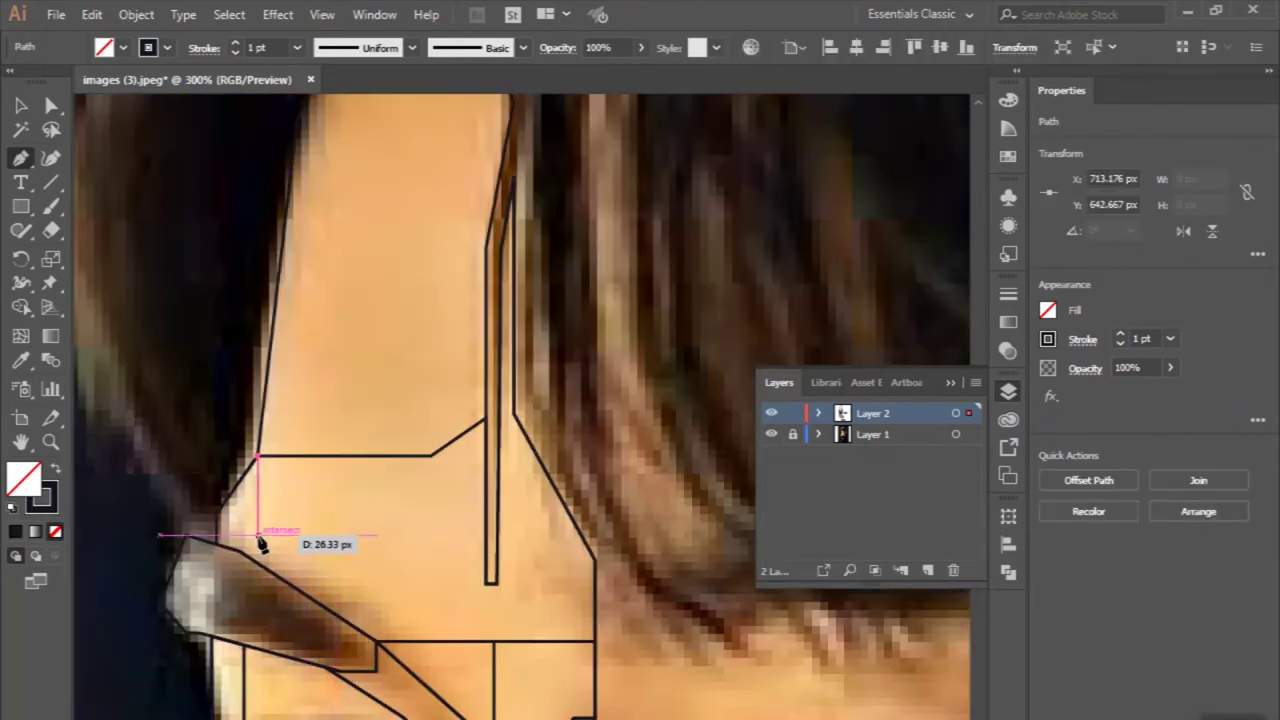
left_click(258, 537)
scroll(258, 537, "up", 2)
left_click(137, 516)
left_click(137, 429)
left_click(257, 286)
scroll(257, 286, "down", 4)
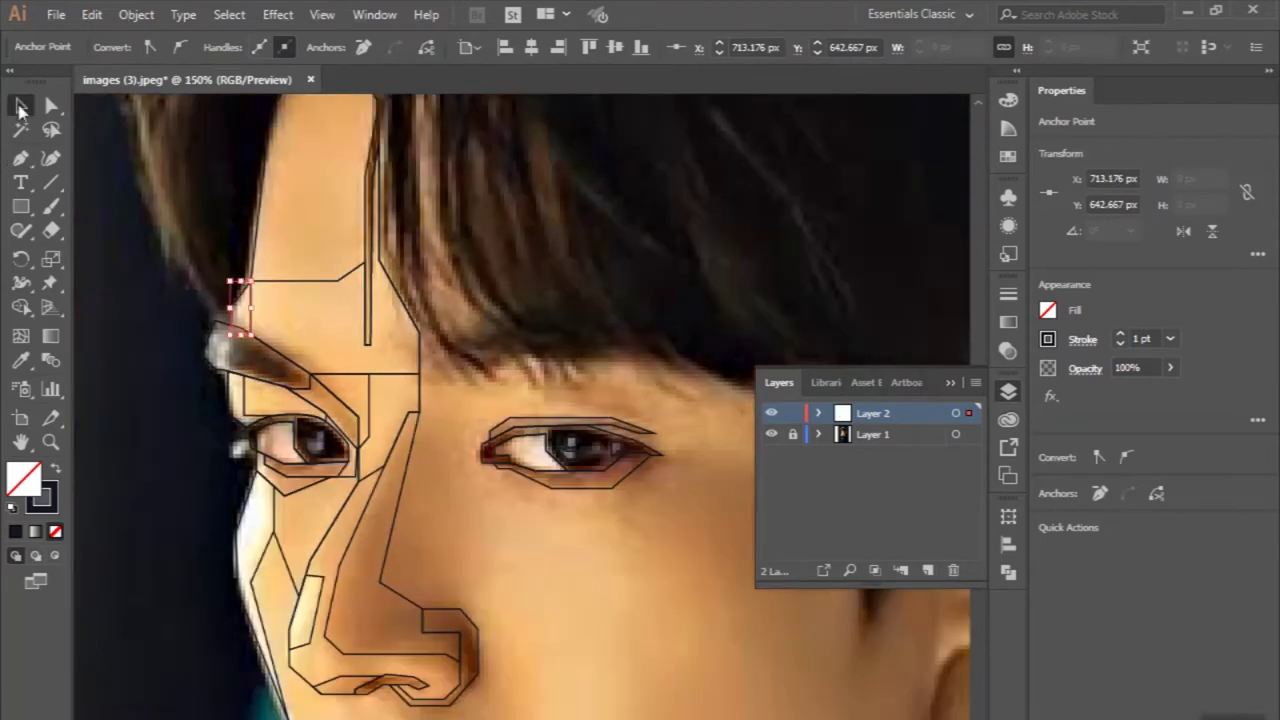
scroll(400, 350, "down", 2)
scroll(437, 206, "up", 3)
Step: Outline a closed forehead shape starting at the hairline
left_click(437, 196)
left_click(352, 197)
left_click(284, 373)
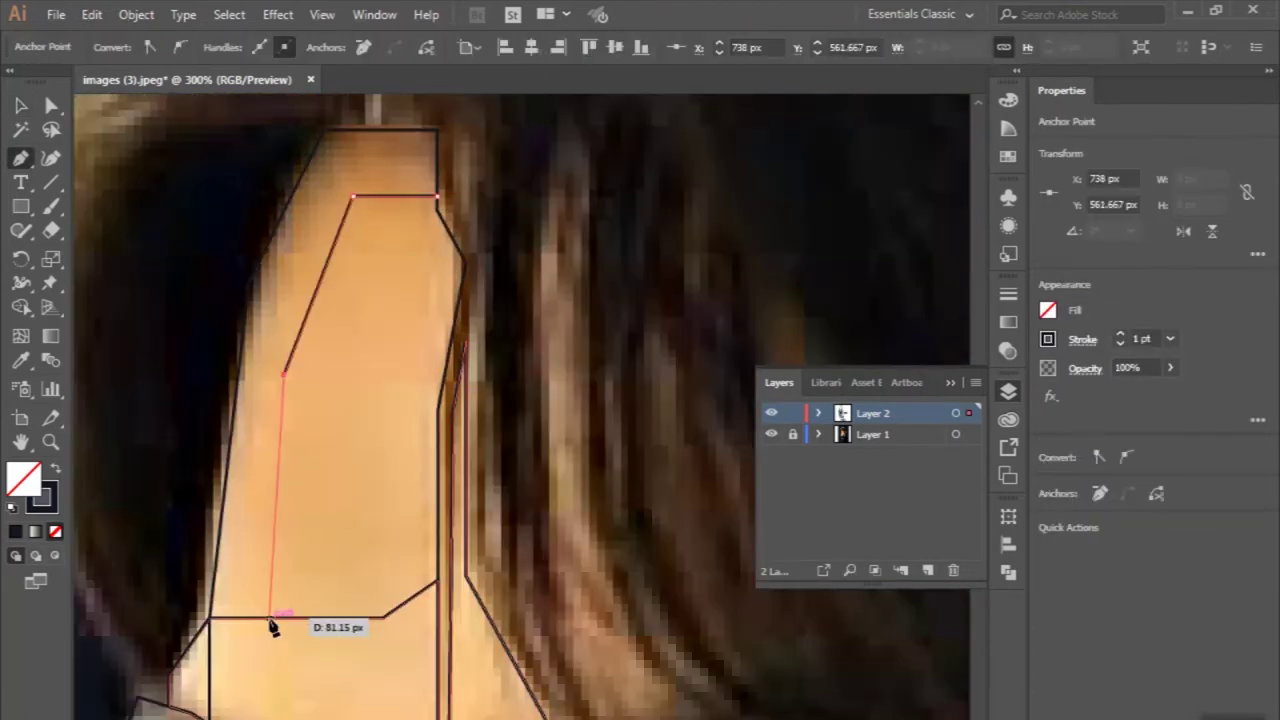
left_click(384, 617)
left_click(437, 579)
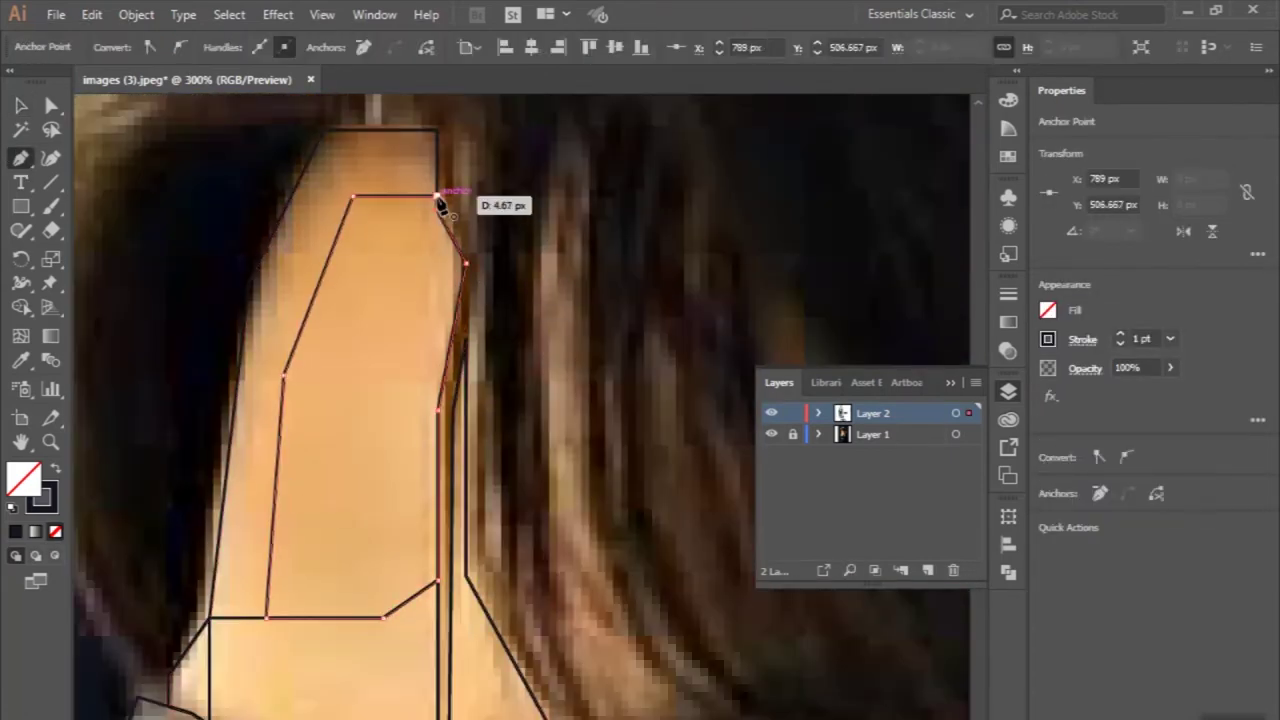
left_click(437, 197)
scroll(437, 197, "down", 3)
left_click(22, 107)
Step: Trace a long strip down the nose bridge's right side and deselect it
left_click(20, 157)
scroll(400, 400, "down", 2)
scroll(423, 371, "up", 3)
scroll(409, 509, "up", 1)
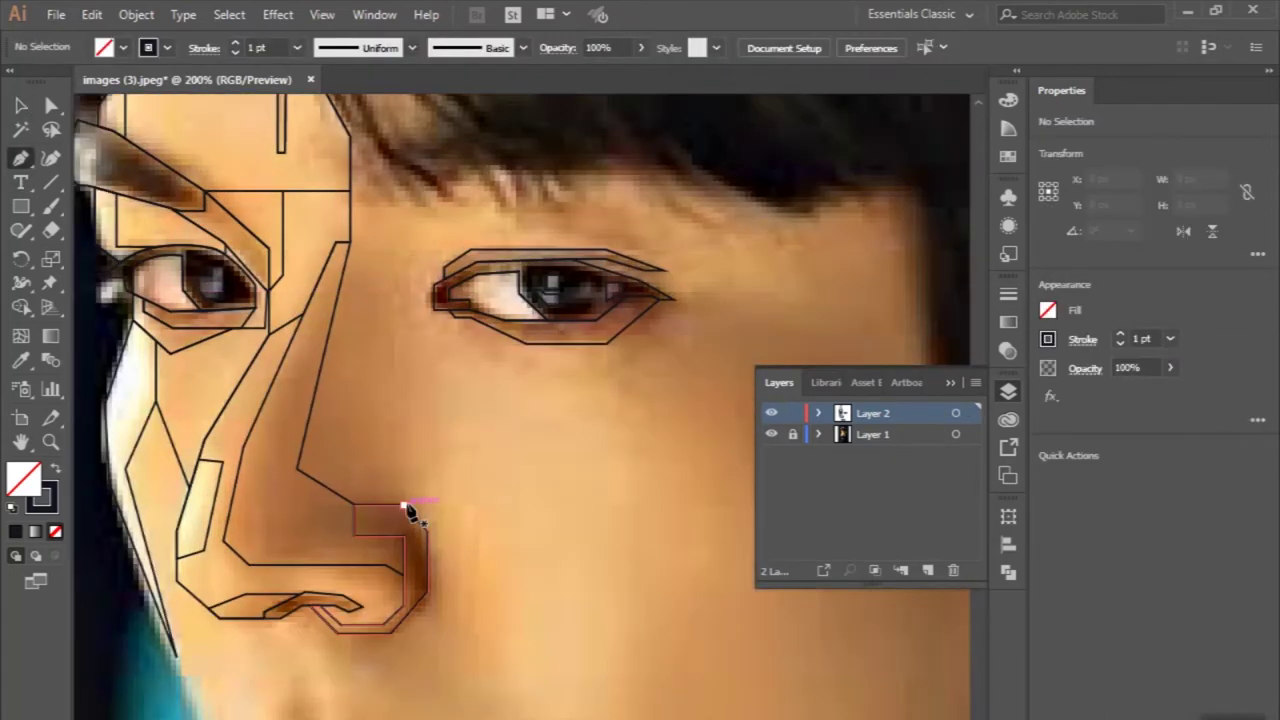
left_click(404, 507)
left_click(404, 207)
left_click(350, 243)
left_click(300, 468)
scroll(300, 468, "up", 3)
left_click(375, 517)
left_click(528, 516)
scroll(528, 516, "down", 4)
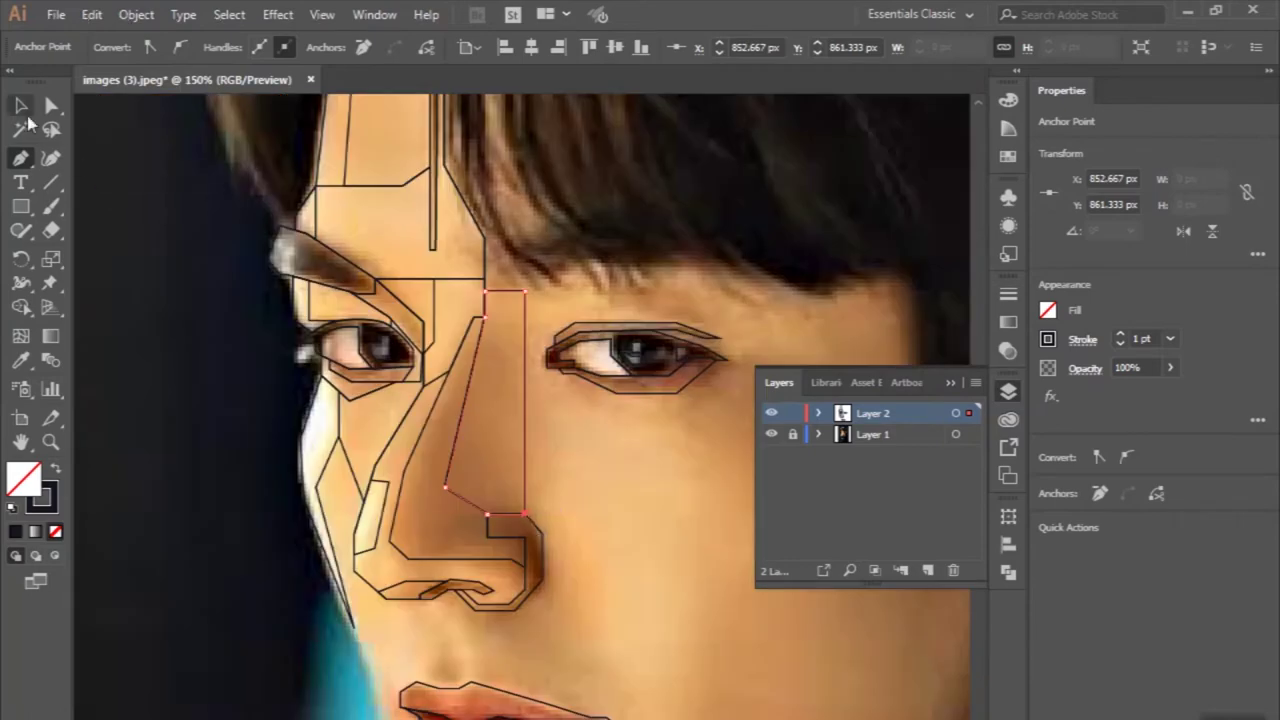
key("ctrl+shift+a")
scroll(137, 277, "down", 2)
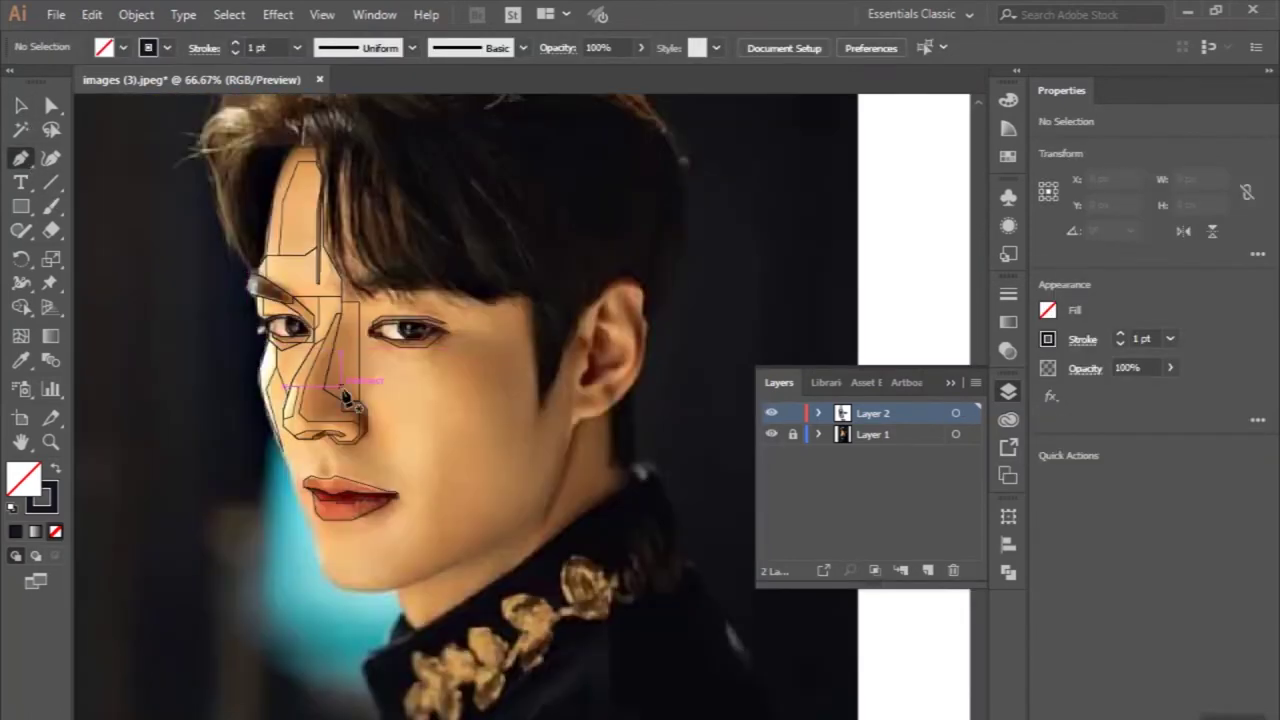
Step: Trace the first hair strand outline with corner and curved points, then deselect
scroll(345, 397, "up", 2)
scroll(409, 251, "up", 1)
scroll(414, 229, "up", 1)
left_click(333, 150)
left_click(321, 215)
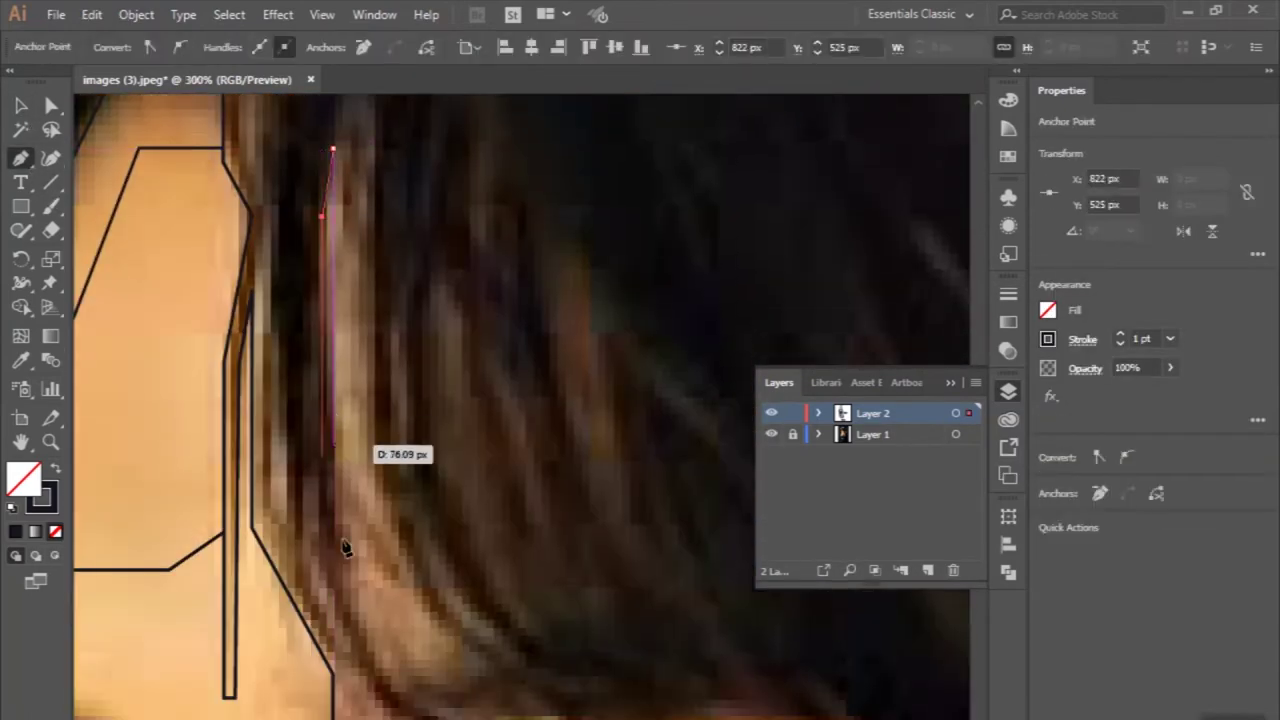
left_click(341, 478)
scroll(341, 478, "up", 1)
left_click_drag(400, 520, 400, 488)
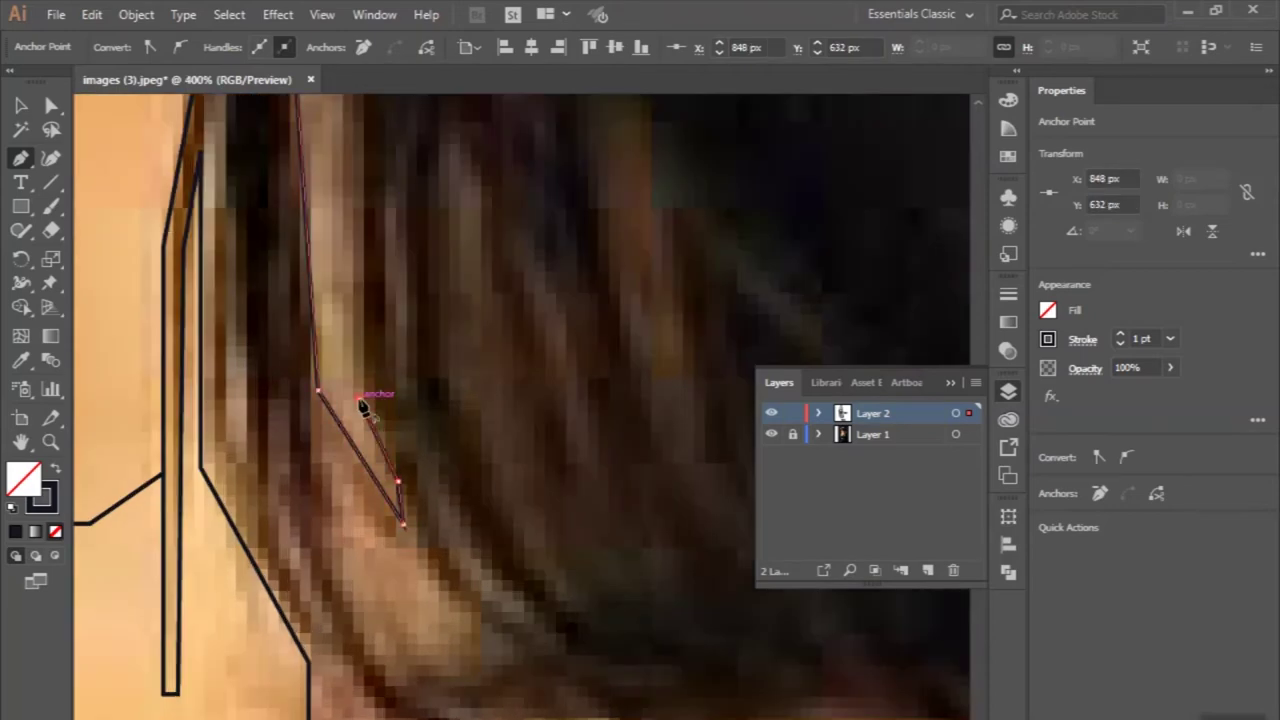
scroll(362, 407, "down", 1)
mouse_move(323, 312)
left_mouse_down()
mouse_move(330, 320)
mouse_move(343, 271)
left_mouse_up()
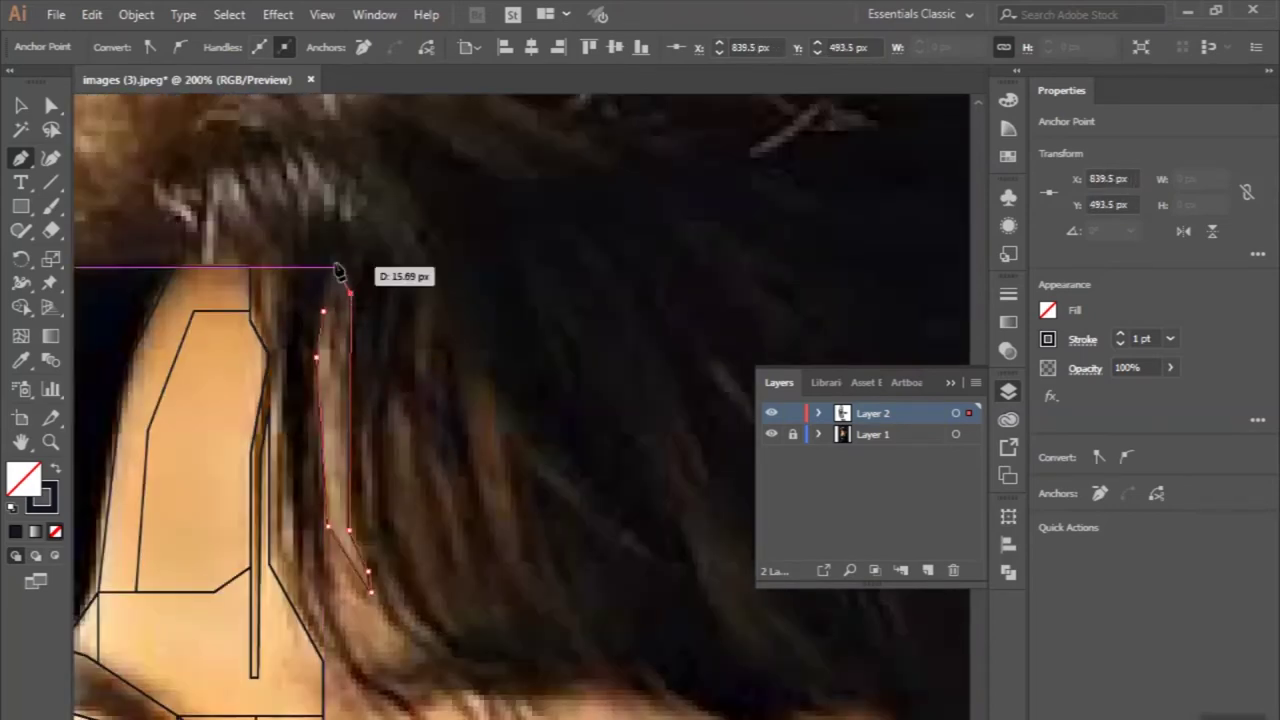
scroll(330, 300, "down", 2)
key("ctrl+shift+a")
scroll(292, 356, "up", 3)
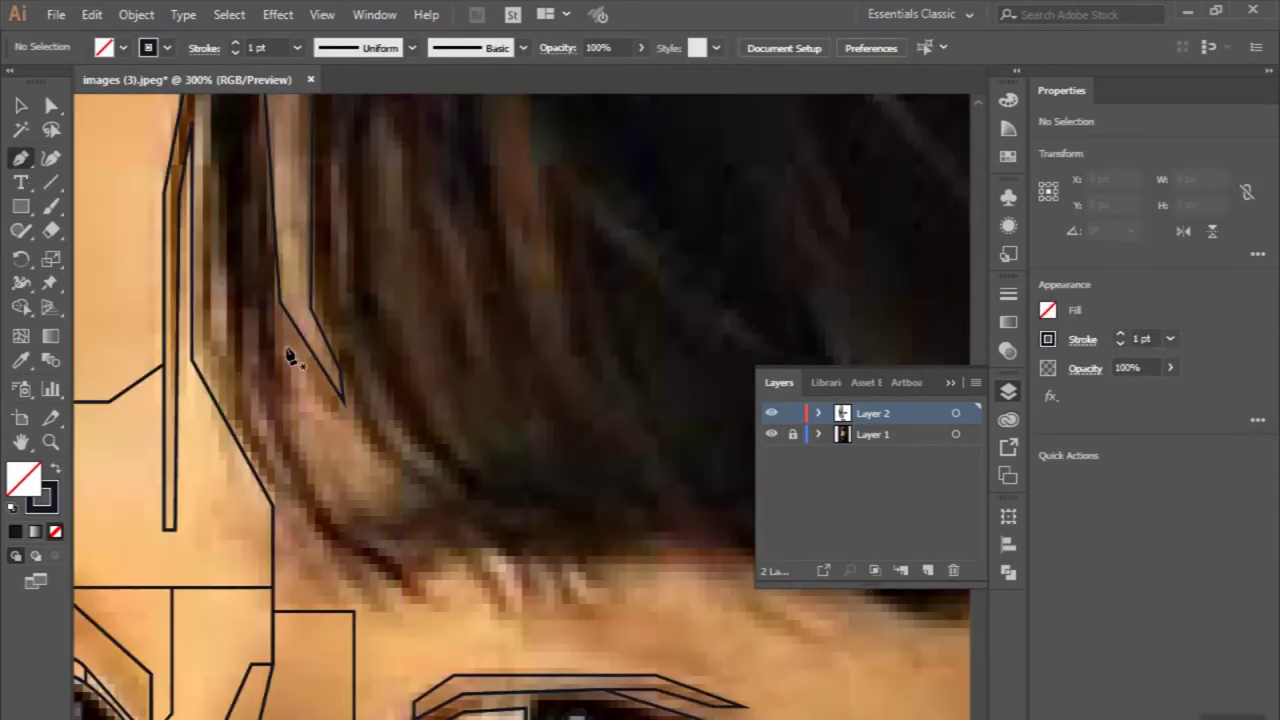
Step: Add two more strand paths over the forehead, ending each open path
left_click_drag(288, 351, 291, 421)
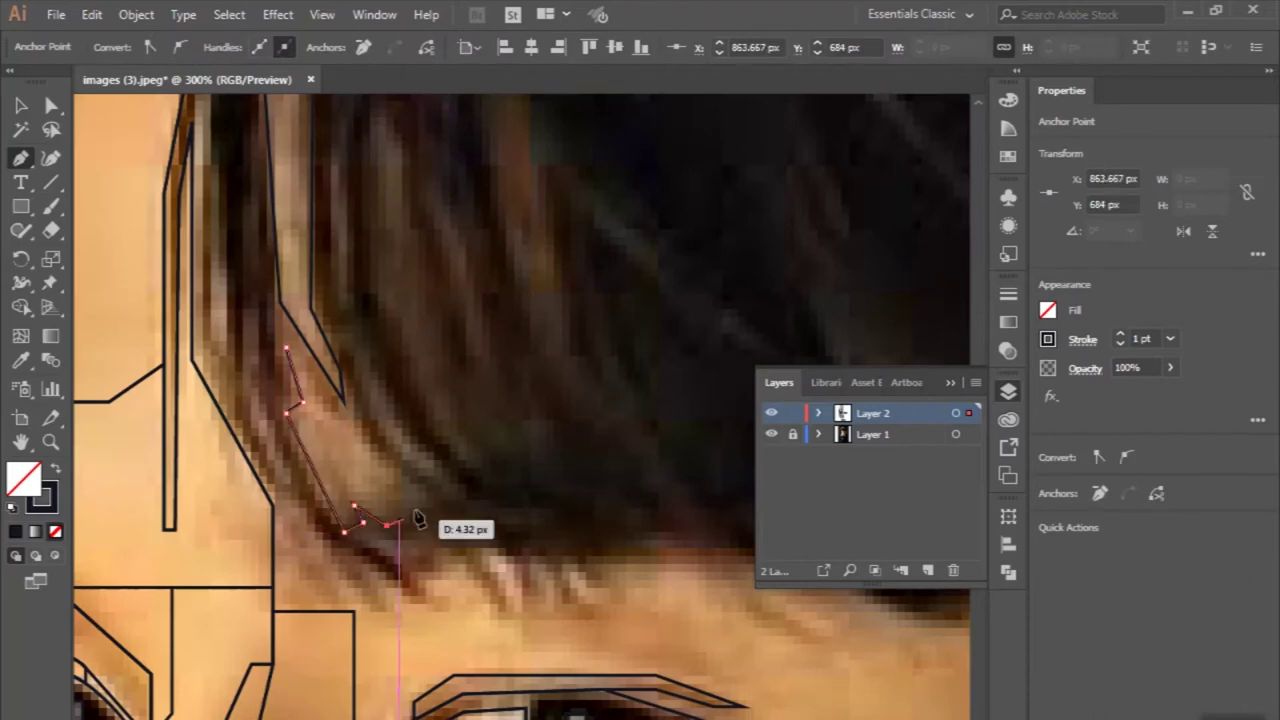
scroll(350, 428, "down", 2)
scroll(300, 366, "up", 2)
scroll(271, 337, "down", 2)
key("v")
key("ctrl+shift+a")
scroll(137, 229, "down", 2)
left_click(20, 157)
scroll(400, 400, "up", 3)
scroll(337, 300, "up", 1)
scroll(503, 340, "down", 3)
scroll(503, 340, "up", 3)
left_click(442, 329)
left_click(447, 448)
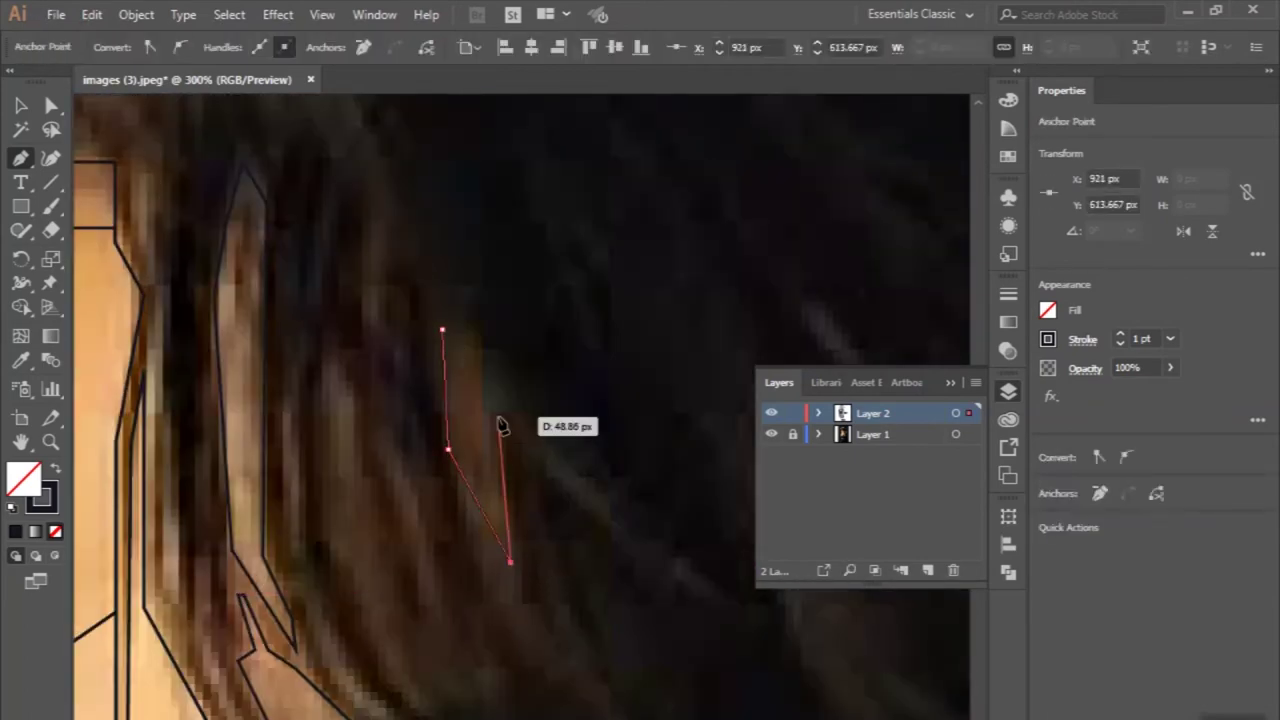
scroll(484, 352, "down", 3)
key("ctrl+shift+a")
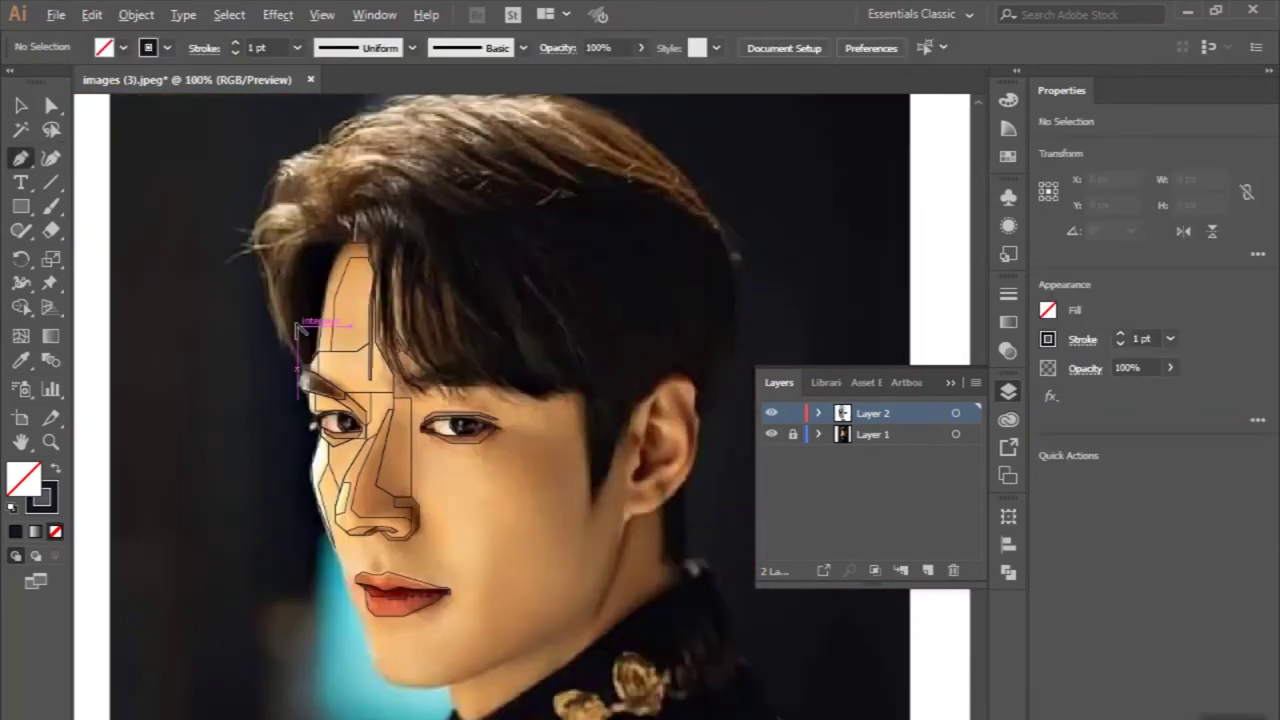
Step: Trace a small closed Pen outline at the top of the nose
scroll(392, 333, "up", 3)
scroll(391, 333, "down", 2)
scroll(352, 345, "up", 3)
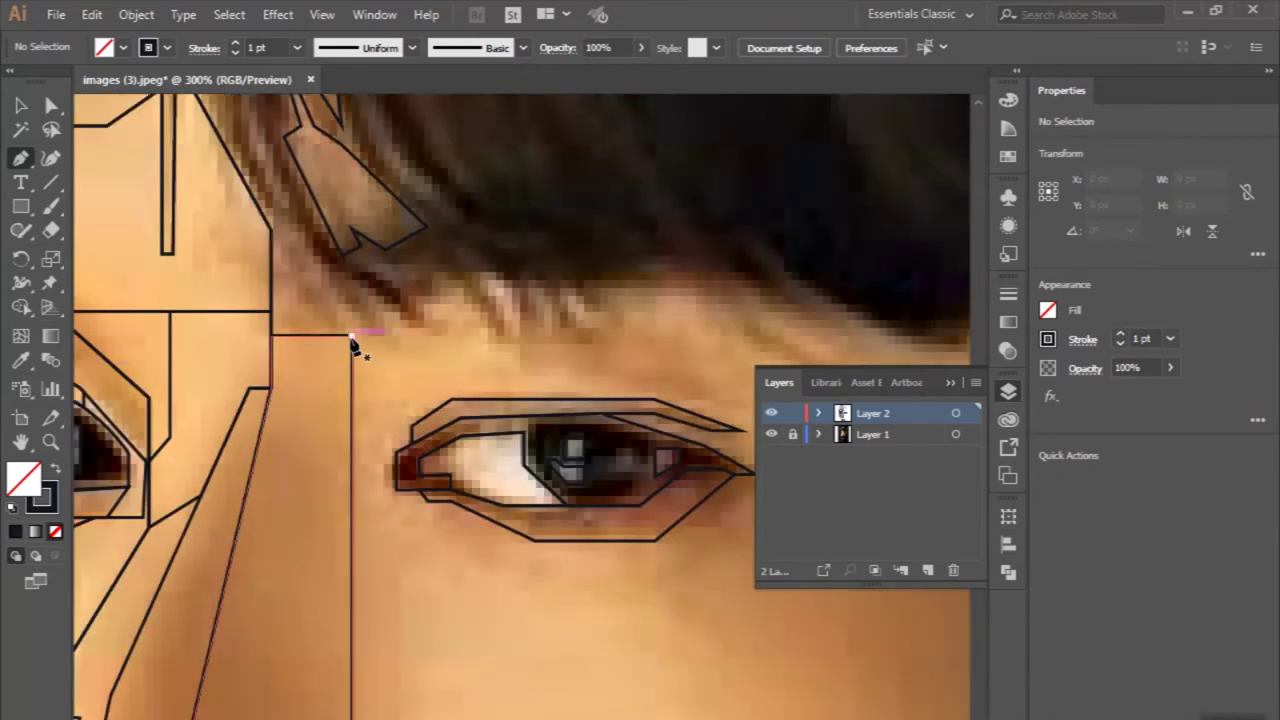
scroll(352, 345, "down", 1)
scroll(277, 343, "down", 2)
key("v")
key("ctrl+shift+a")
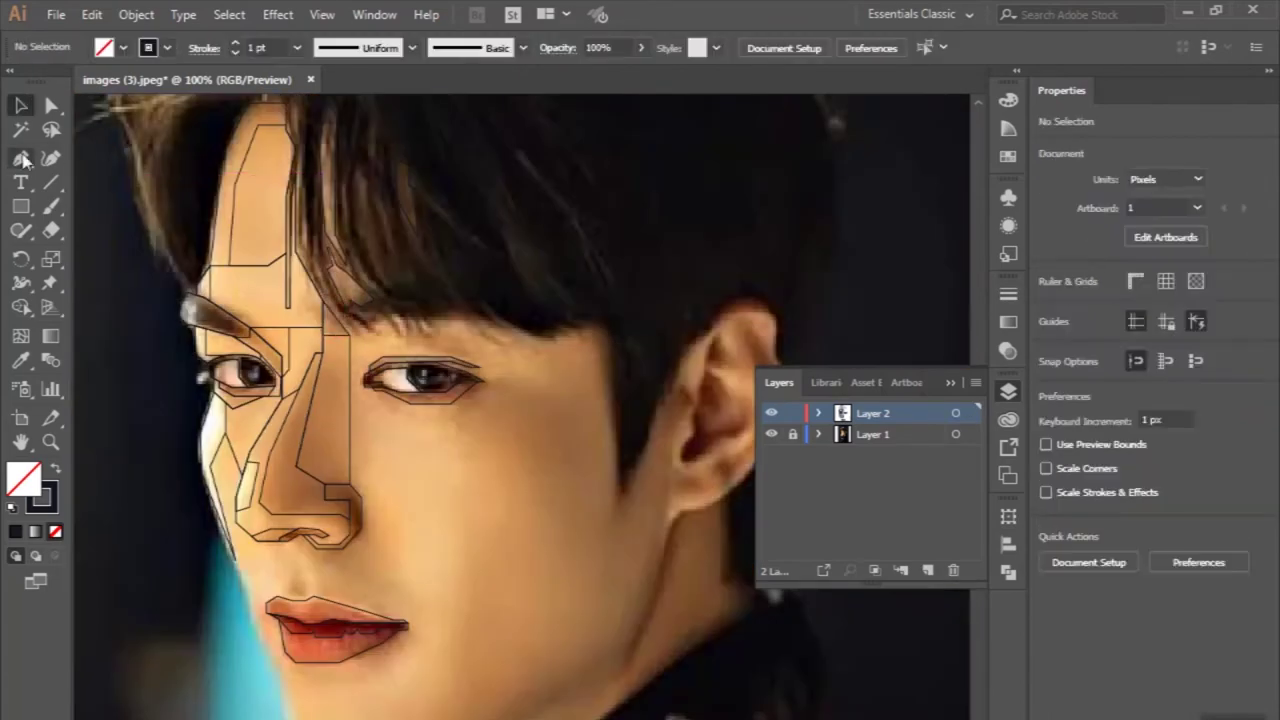
left_click(22, 158)
scroll(320, 357, "up", 3)
scroll(354, 491, "down", 2)
scroll(296, 188, "up", 2)
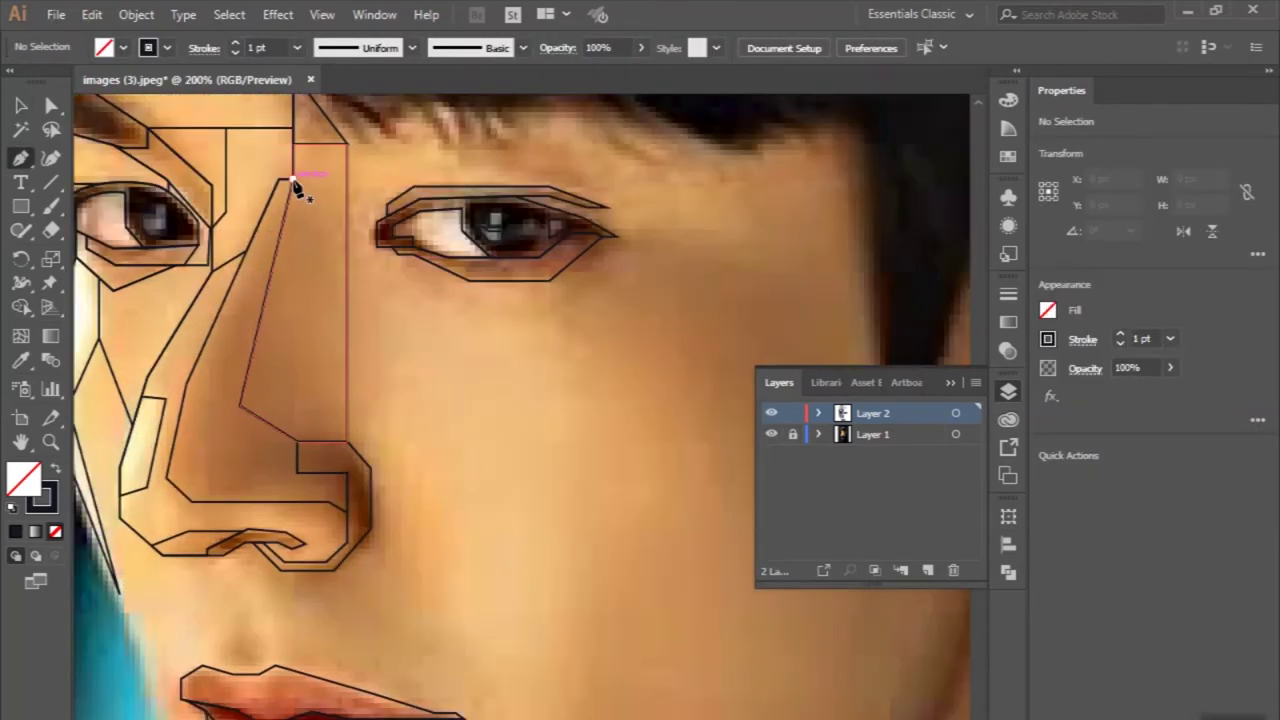
left_click(292, 181)
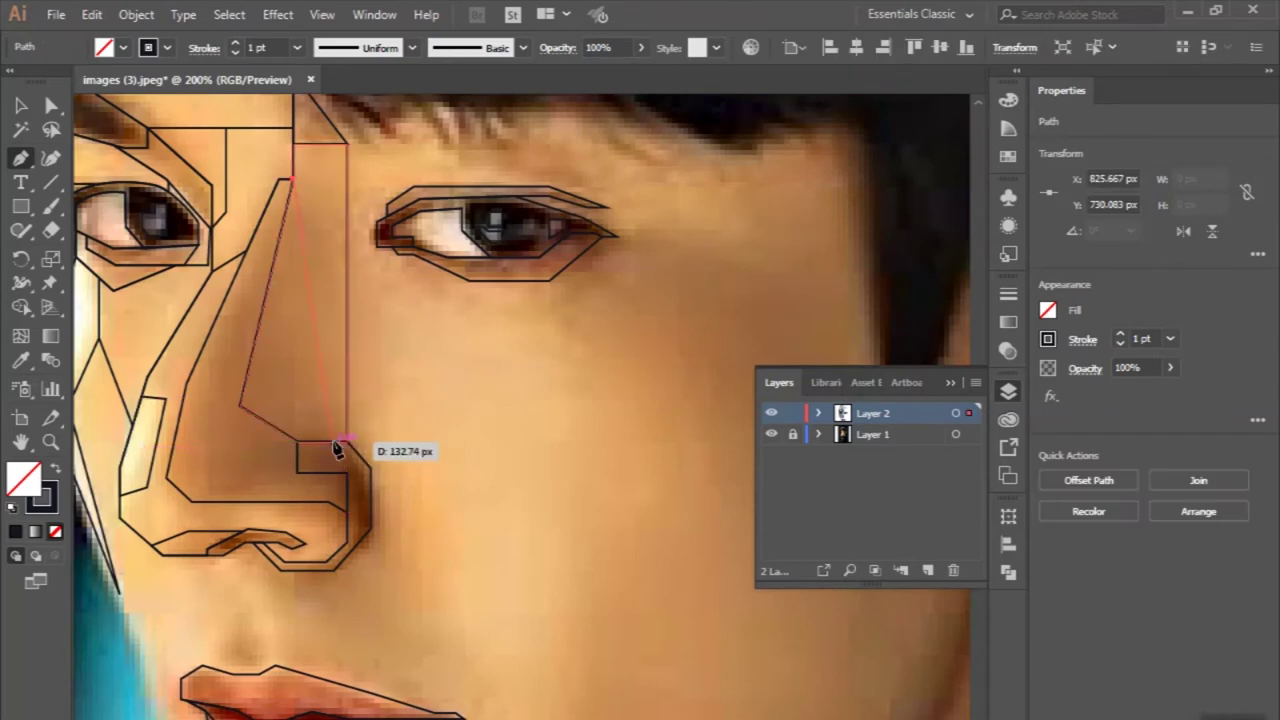
left_click(292, 181)
Step: Outline the closed philtrum shape between the nose and upper lip
scroll(297, 189, "down", 3)
key("v")
key("ctrl+shift+a")
scroll(300, 300, "up", 1)
key("p")
scroll(357, 486, "up", 2)
scroll(343, 451, "up", 3)
left_click(286, 443)
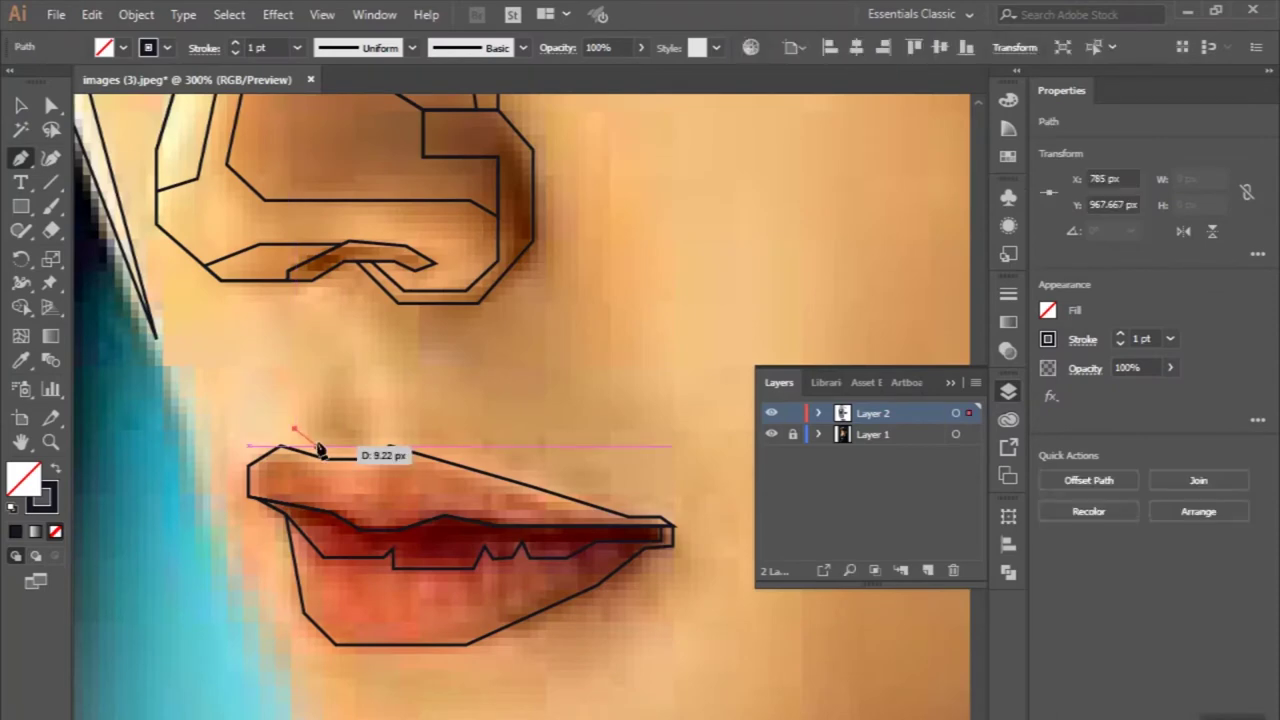
left_click(366, 443)
scroll(343, 371, "up", 2)
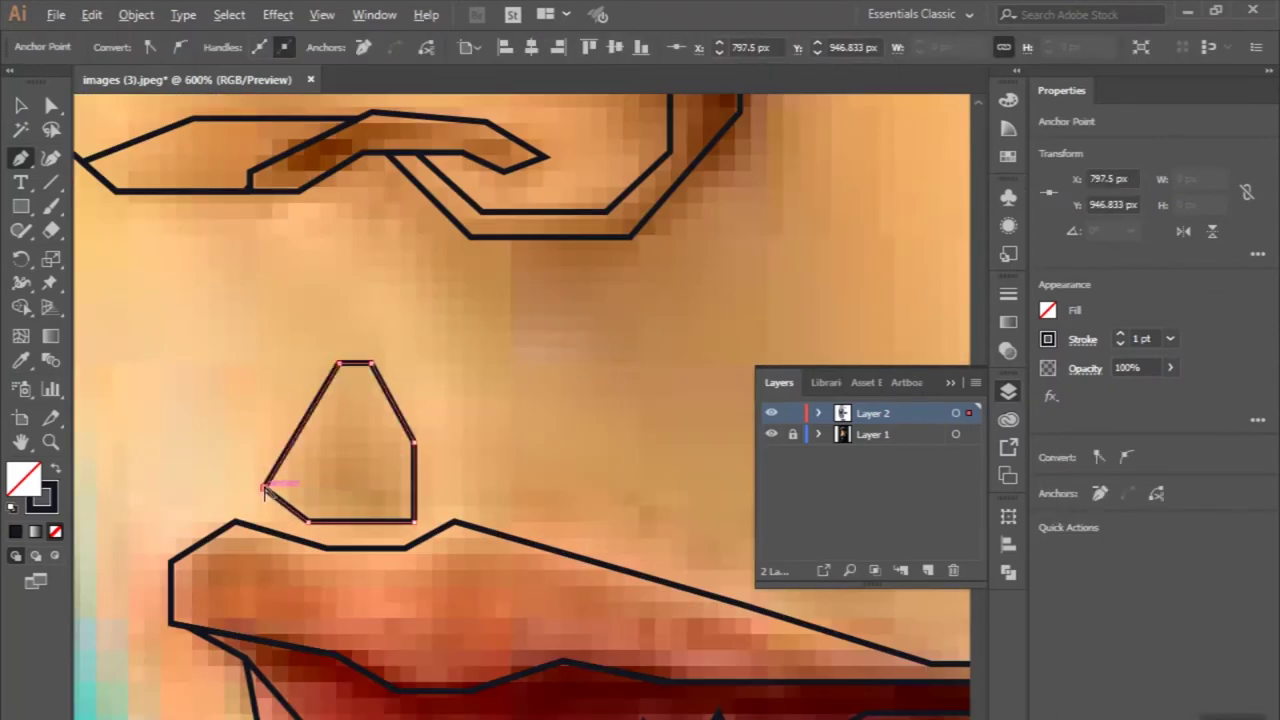
left_click(264, 489)
Step: Trace a cheek facet running down beside the nose
scroll(266, 490, "down", 4)
scroll(271, 520, "left", 1)
scroll(271, 520, "up", 1)
left_click(279, 376)
left_click(253, 458)
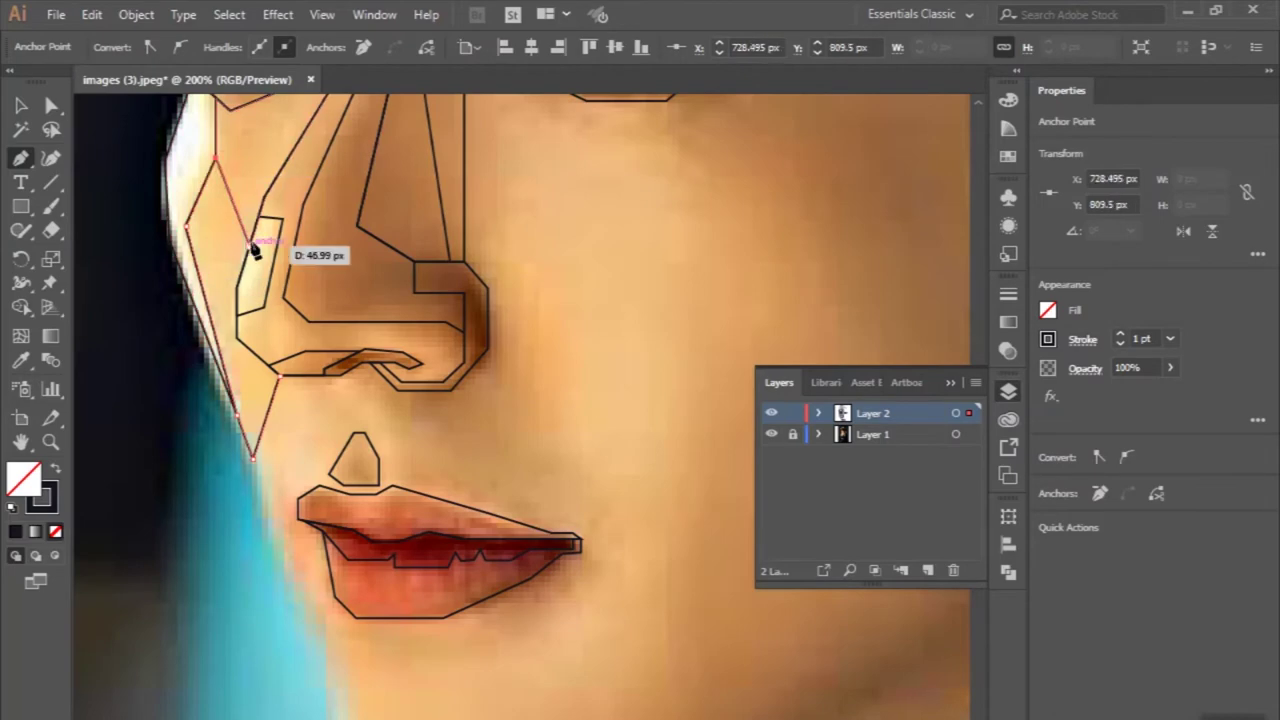
scroll(255, 252, "up", 2)
scroll(300, 505, "down", 3)
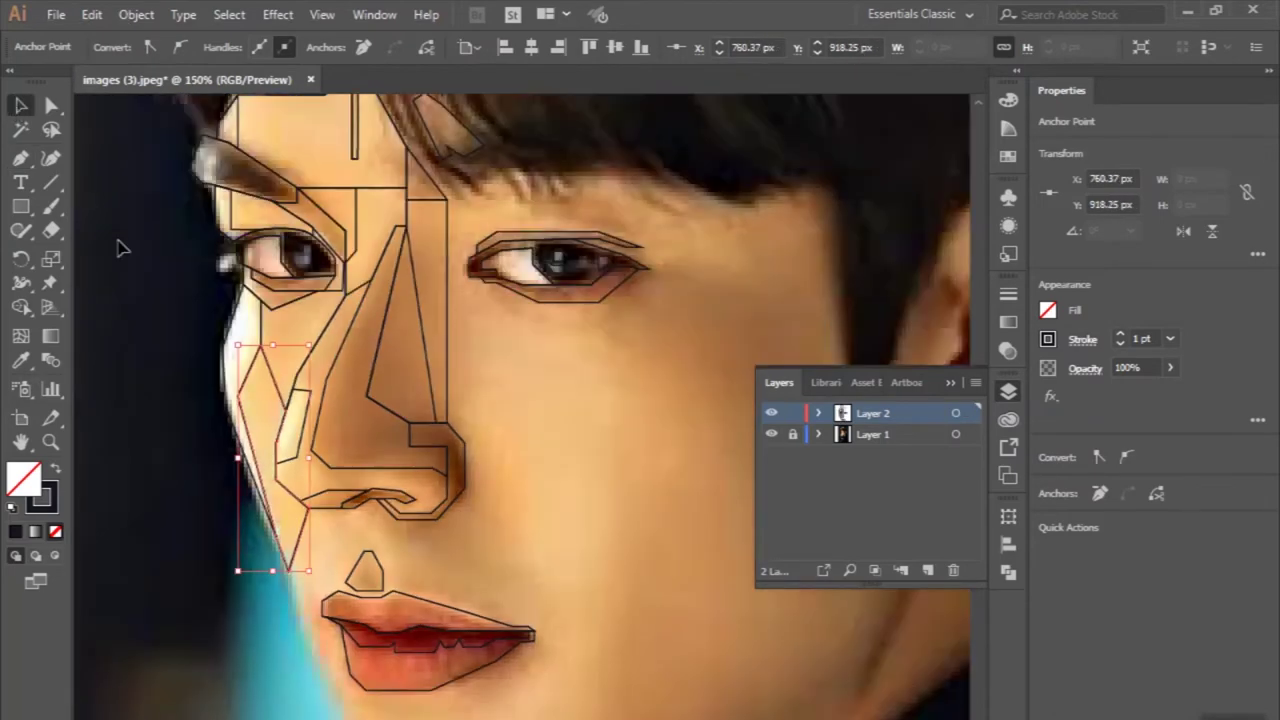
left_click(117, 248, "ctrl")
Step: Trace the jagged right eyebrow outline out toward the temple
scroll(117, 248, "down", 2)
scroll(283, 363, "up", 3)
scroll(283, 363, "up", 3)
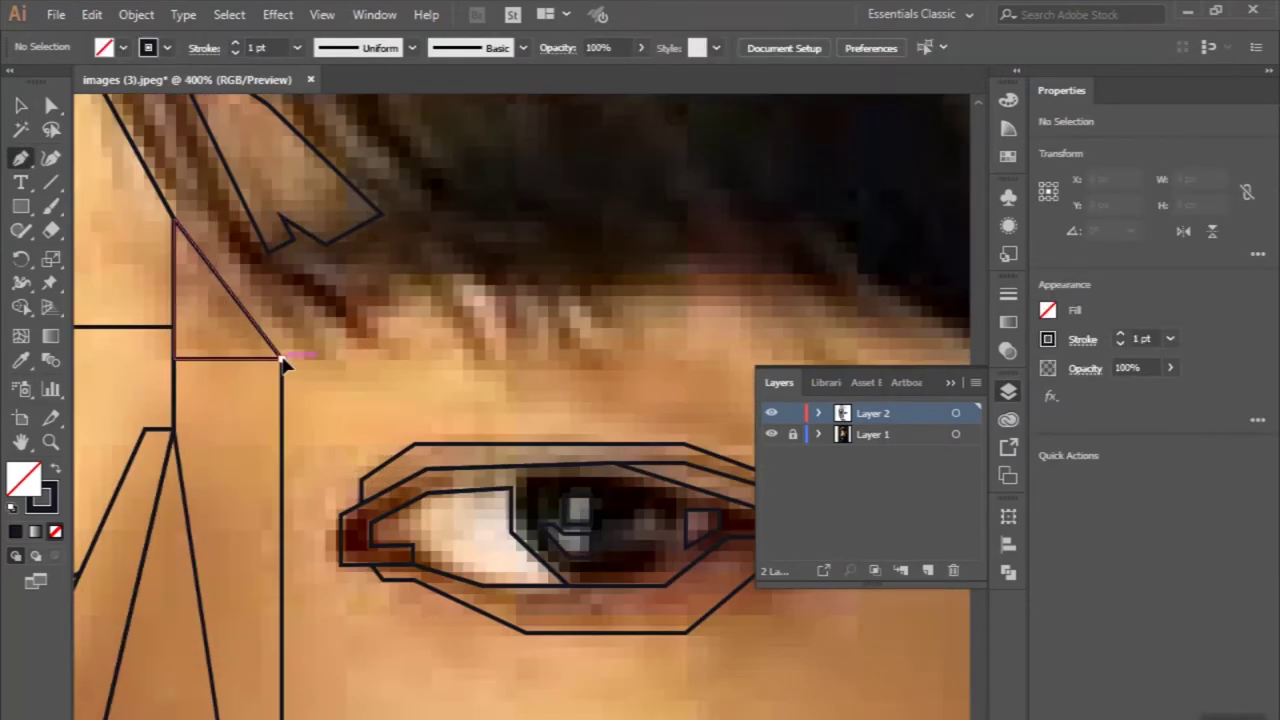
left_click(283, 361)
left_click(349, 358)
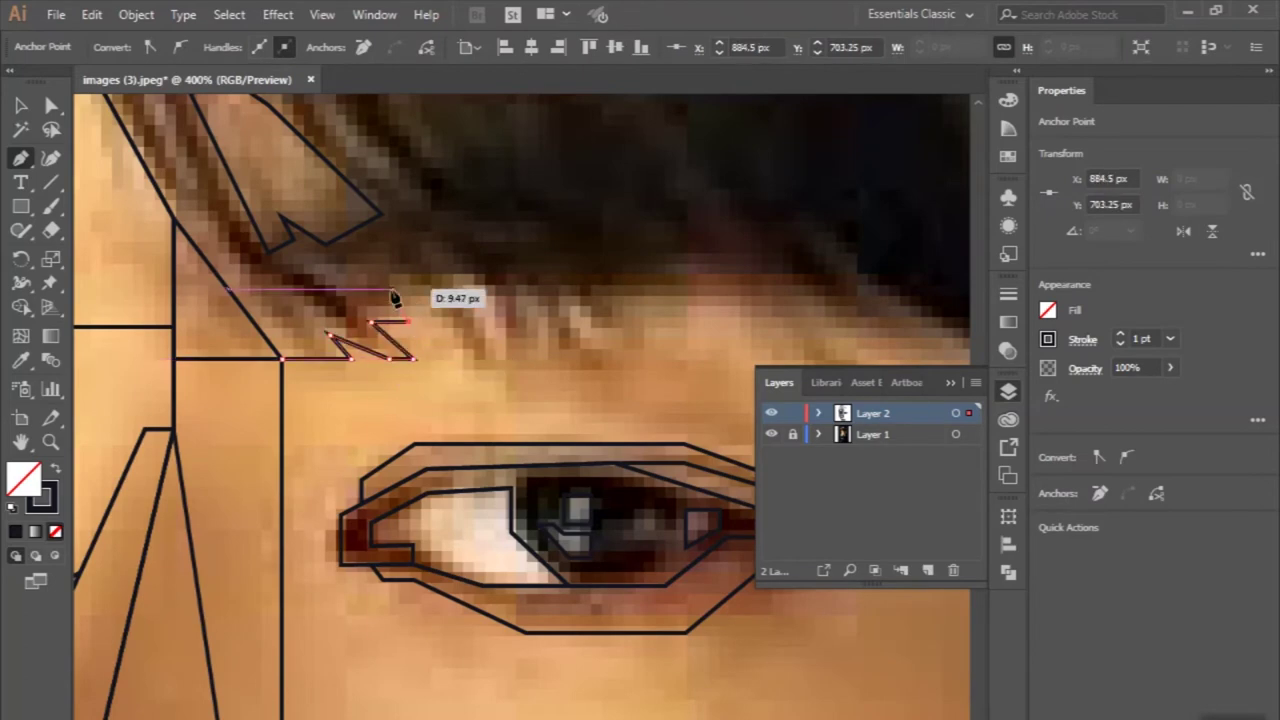
scroll(568, 384, "down", 2)
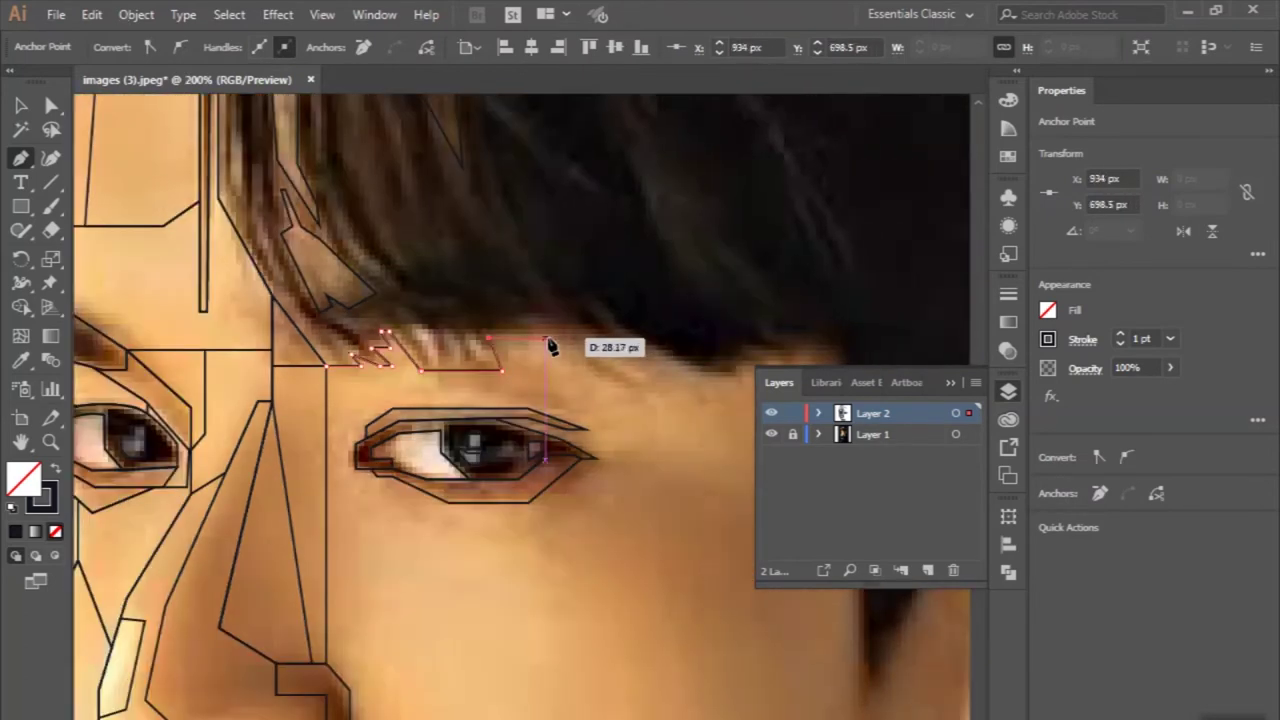
left_click(546, 340)
scroll(560, 360, "down", 2)
scroll(452, 386, "up", 2)
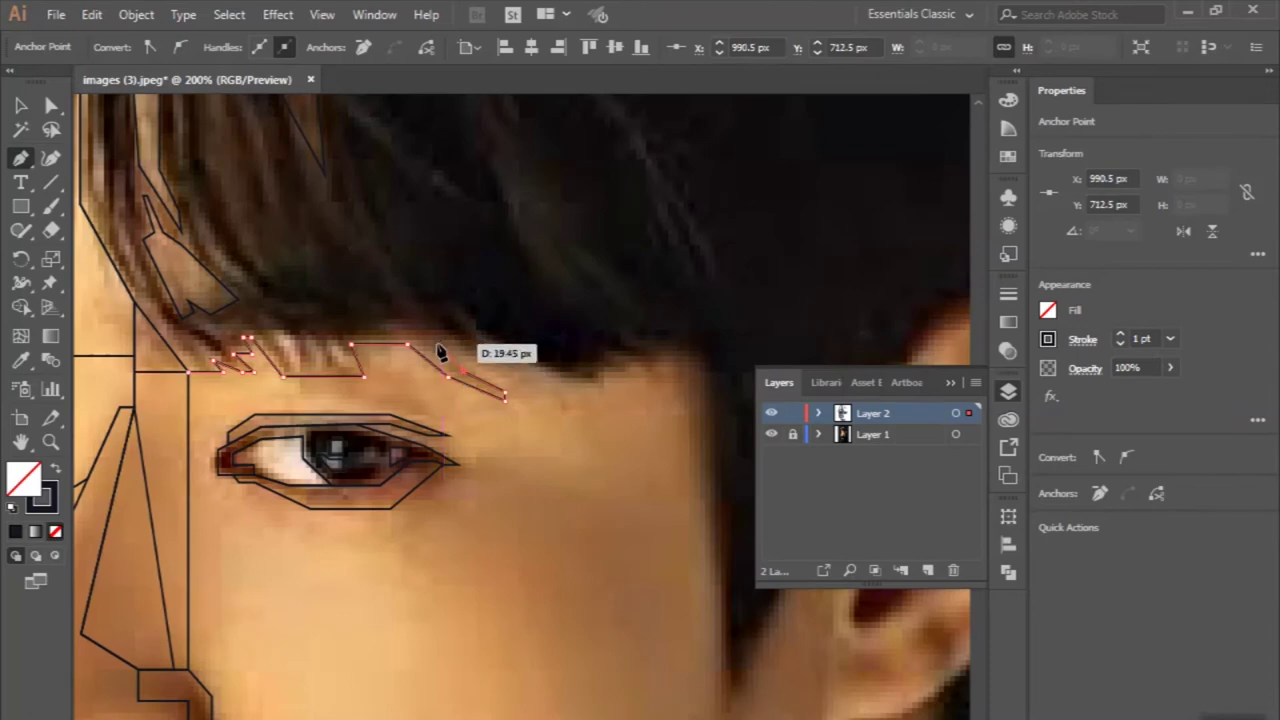
left_click(697, 372)
scroll(697, 374, "down", 4)
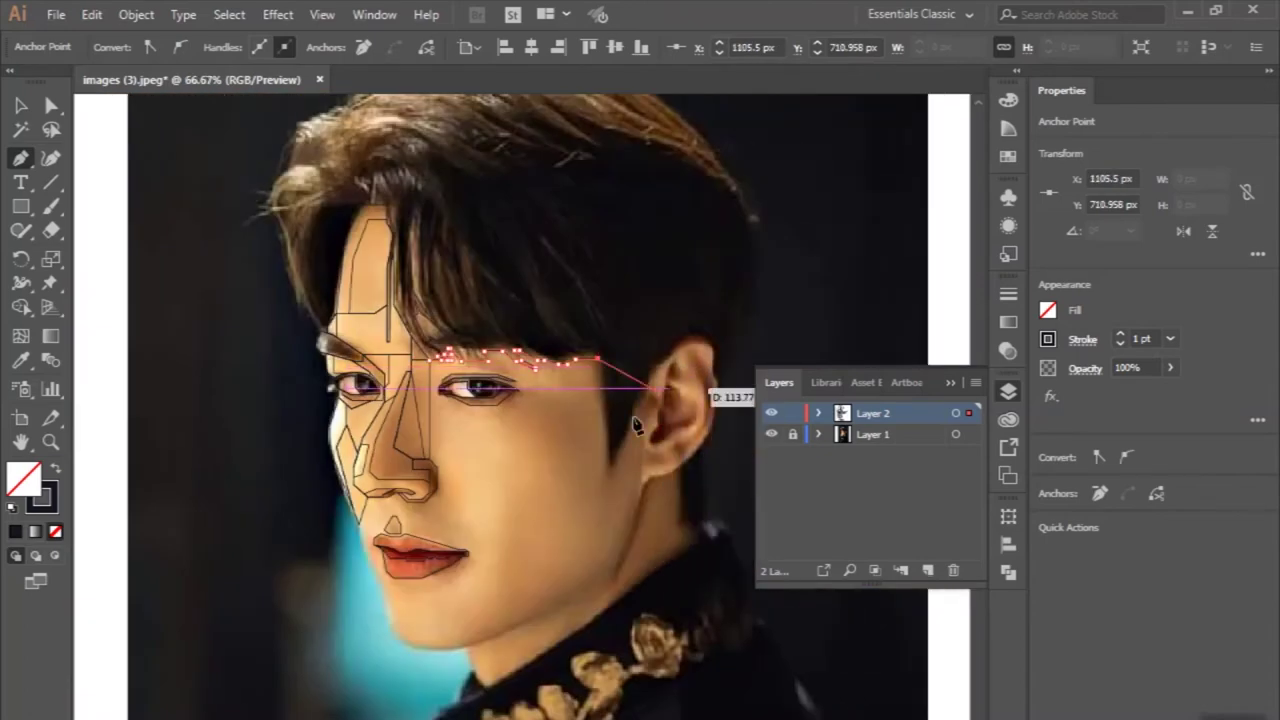
scroll(565, 290, "up", 3)
scroll(586, 545, "down", 2)
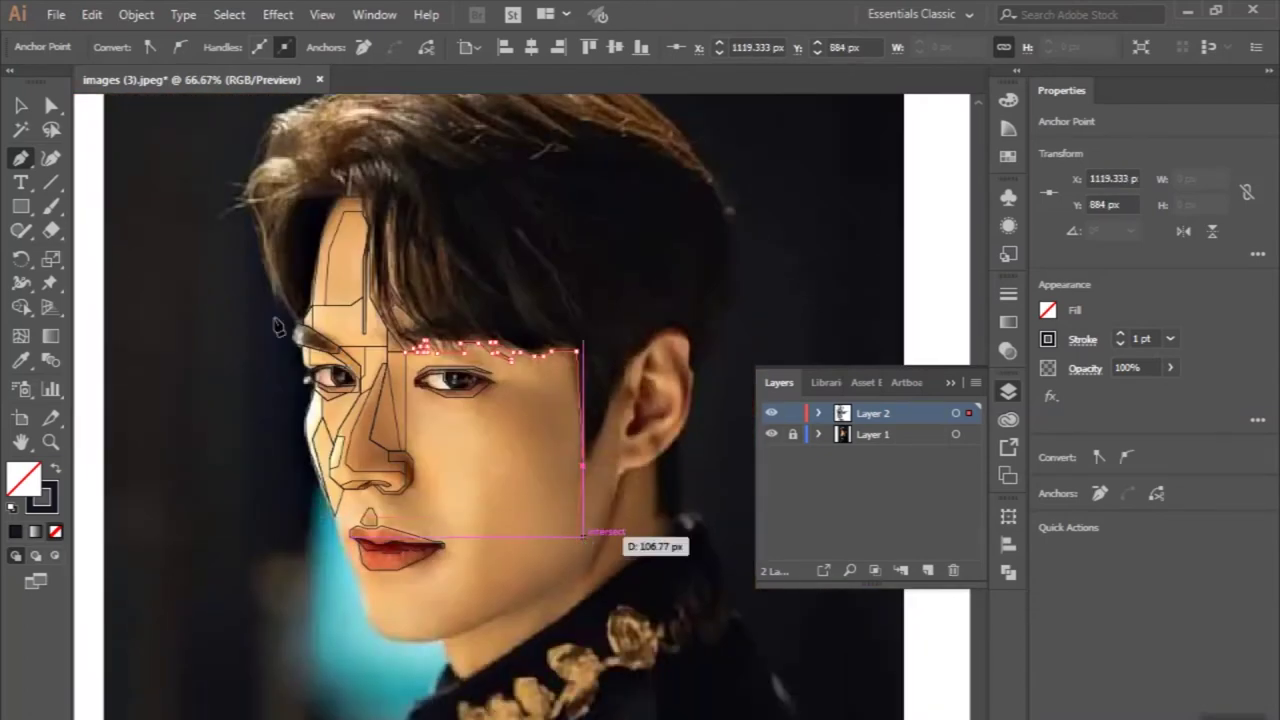
left_click(134, 222, "ctrl")
scroll(360, 380, "up", 3)
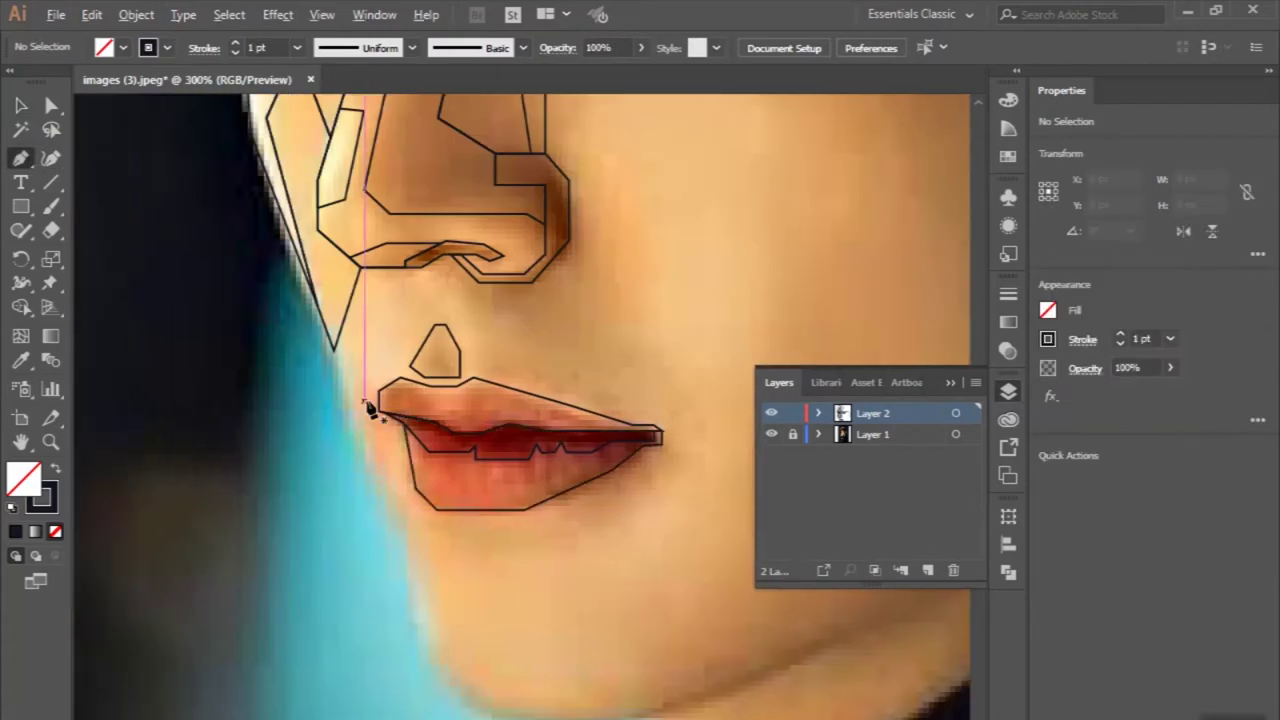
Step: Outline the left mouth corner along the lip contour
scroll(350, 400, "up", 1)
left_click(345, 393)
left_click(374, 371)
left_click(418, 364)
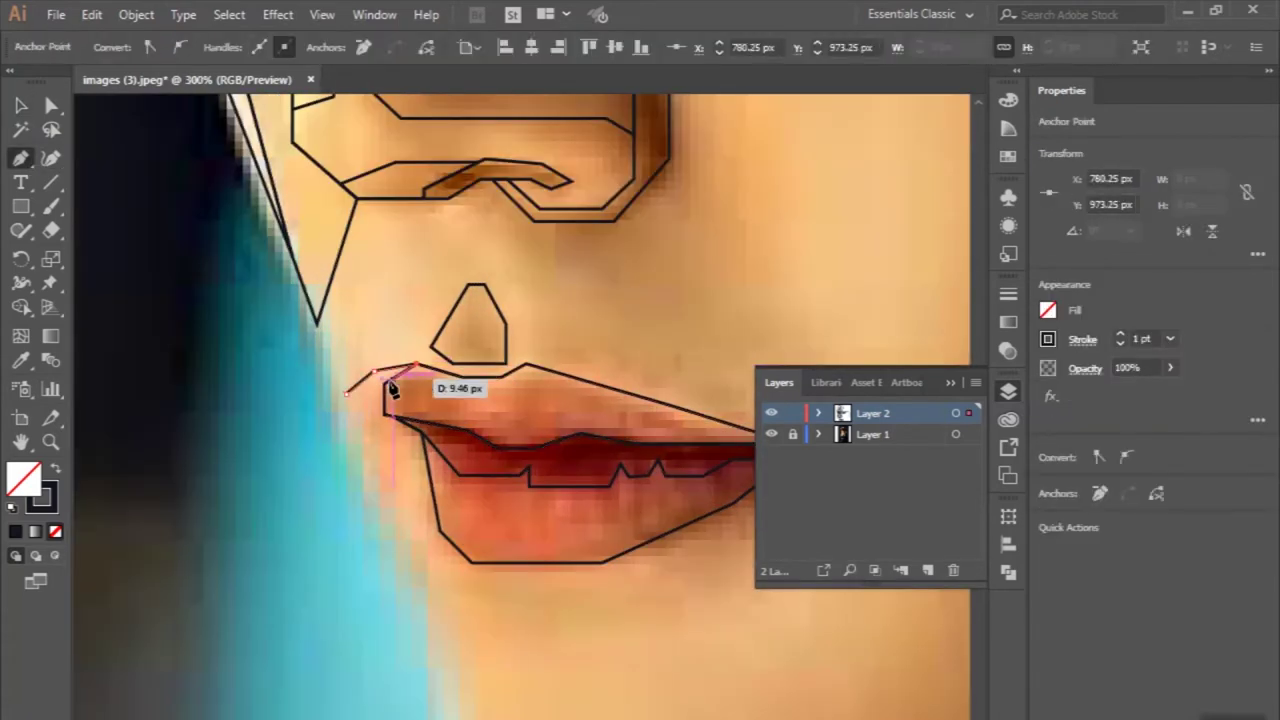
left_click(421, 432)
left_click(440, 530)
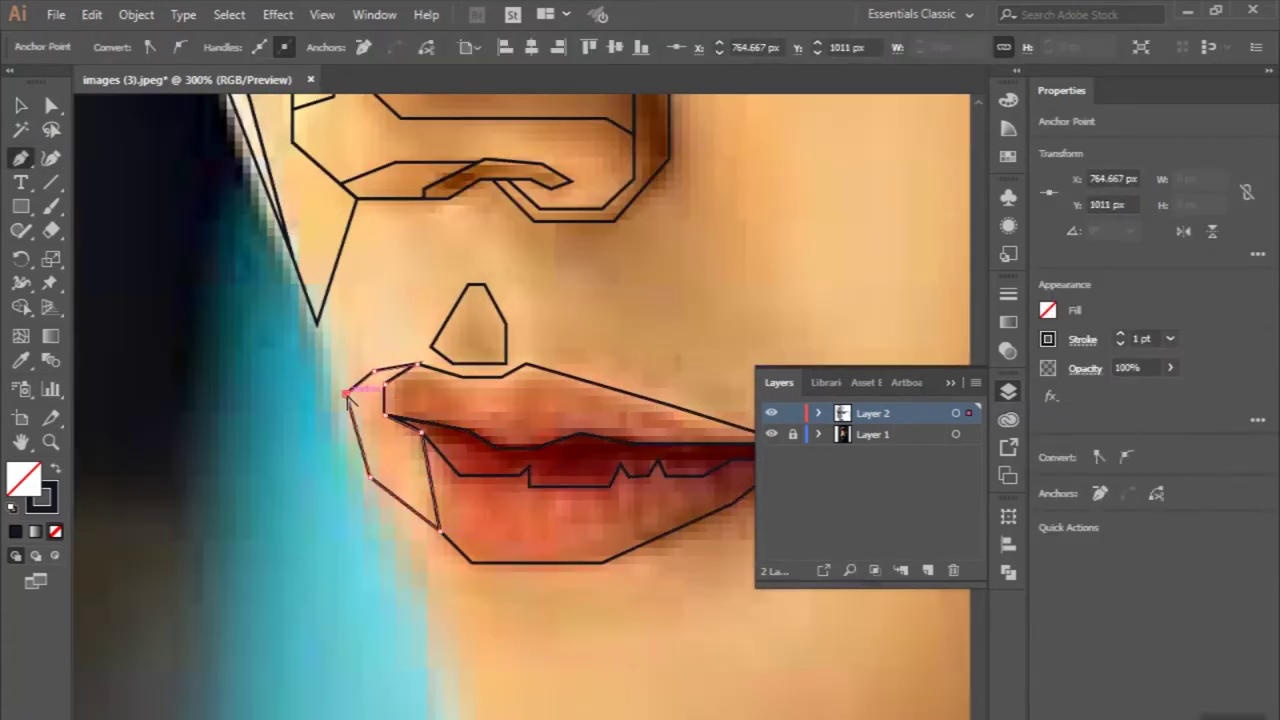
Step: Add a closed facet from the nose base to the lip corner and cheek
scroll(154, 305, "down", 2)
scroll(154, 305, "down", 1)
scroll(434, 277, "up", 3)
left_click(400, 242)
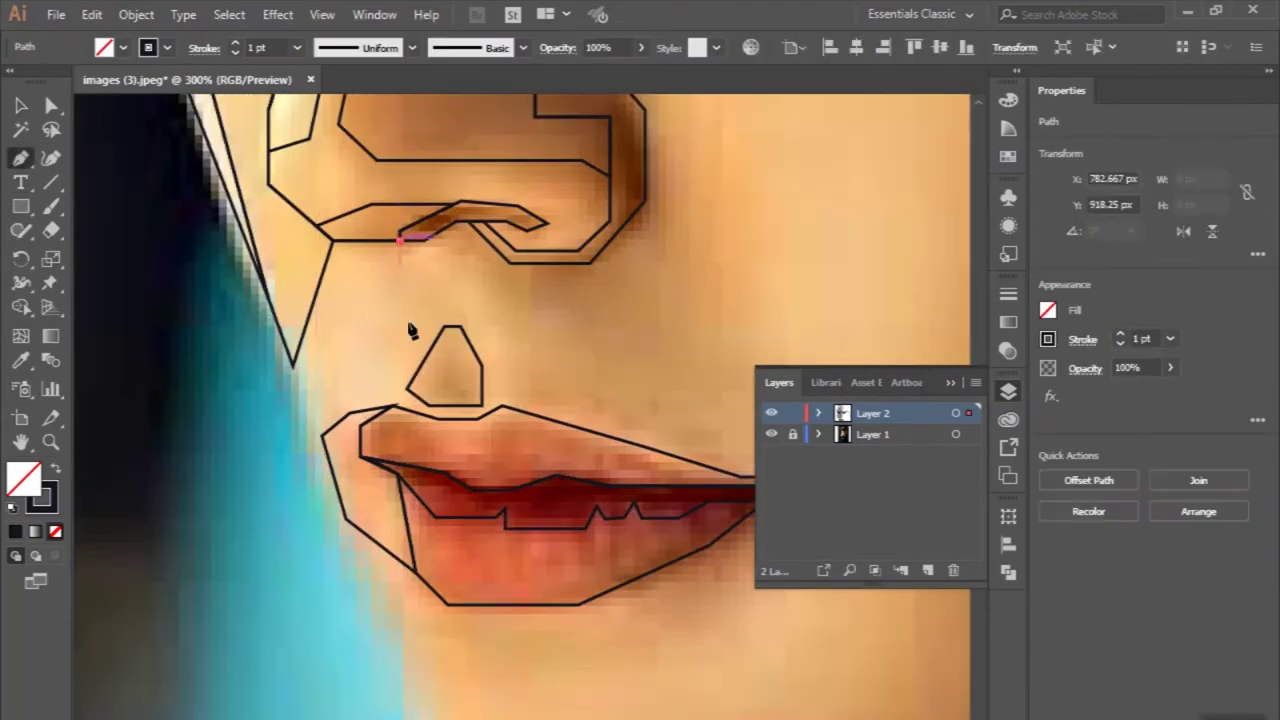
left_click(403, 410)
left_click(329, 443)
left_click(300, 357)
left_click(400, 242)
key("ctrl+1")
Step: Trace a facet from the upper lip up to the nostril edge
scroll(166, 257, "up", 3)
scroll(408, 566, "up", 2)
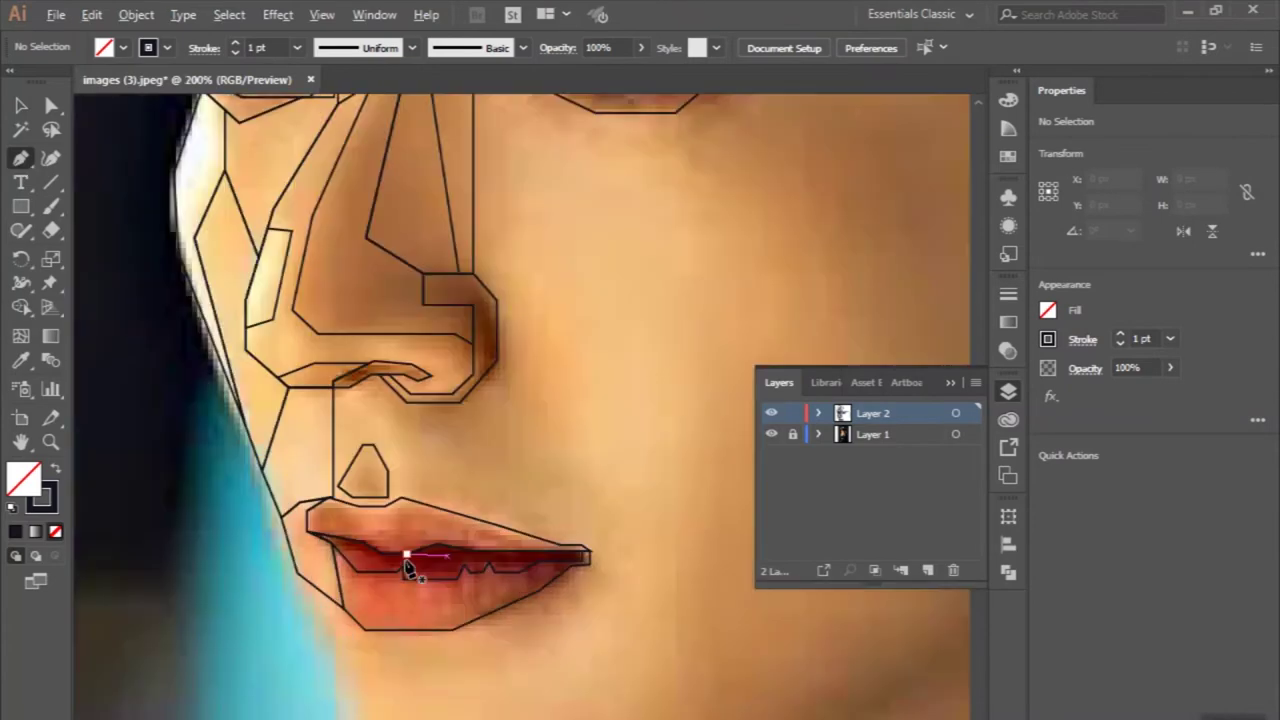
scroll(400, 529, "up", 1)
left_click(395, 530)
left_click(395, 443)
left_click(317, 361)
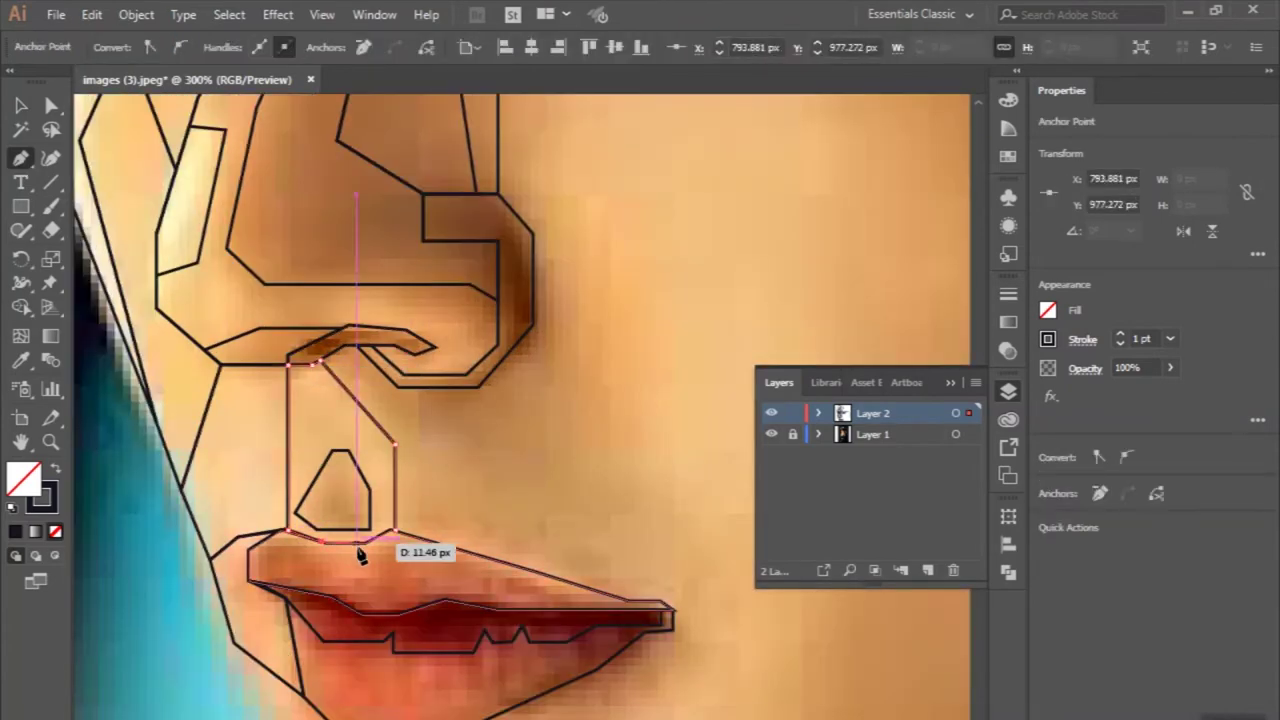
Step: Add a closed cheek facet around the nostril wing
scroll(394, 531, "up", 3)
scroll(416, 552, "down", 4)
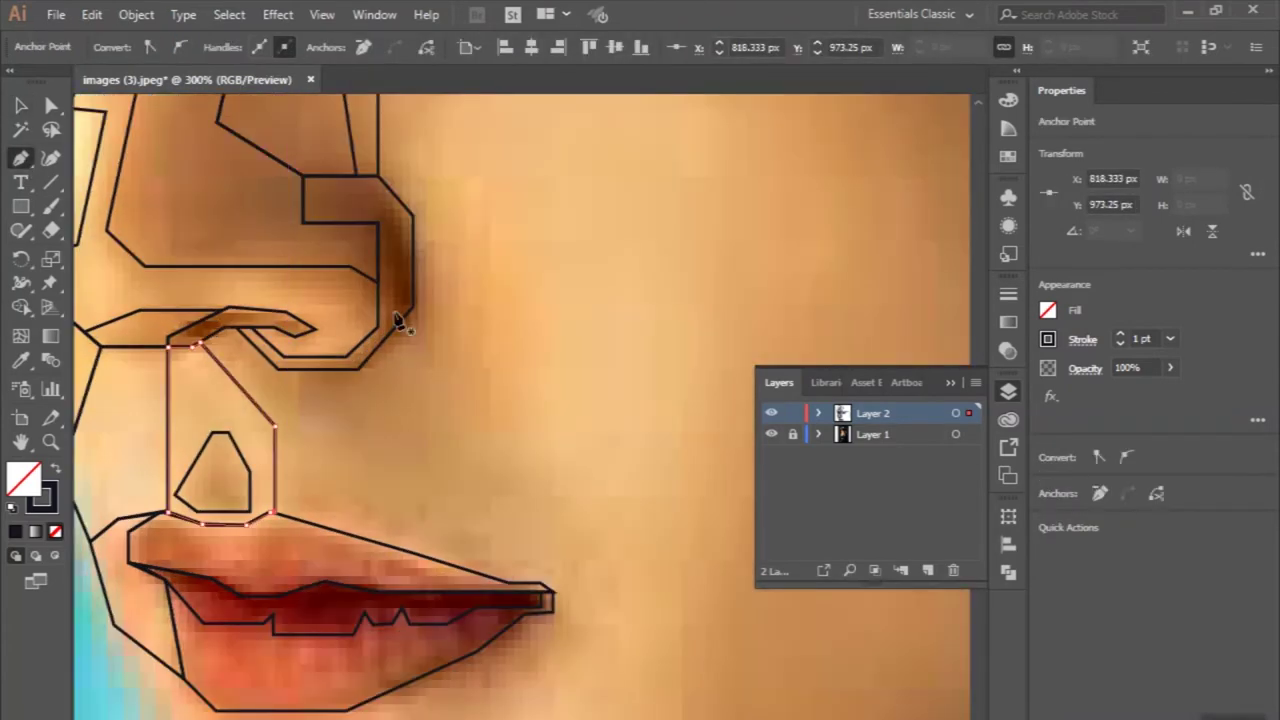
left_click(412, 243)
scroll(505, 370, "down", 1)
left_click(451, 310)
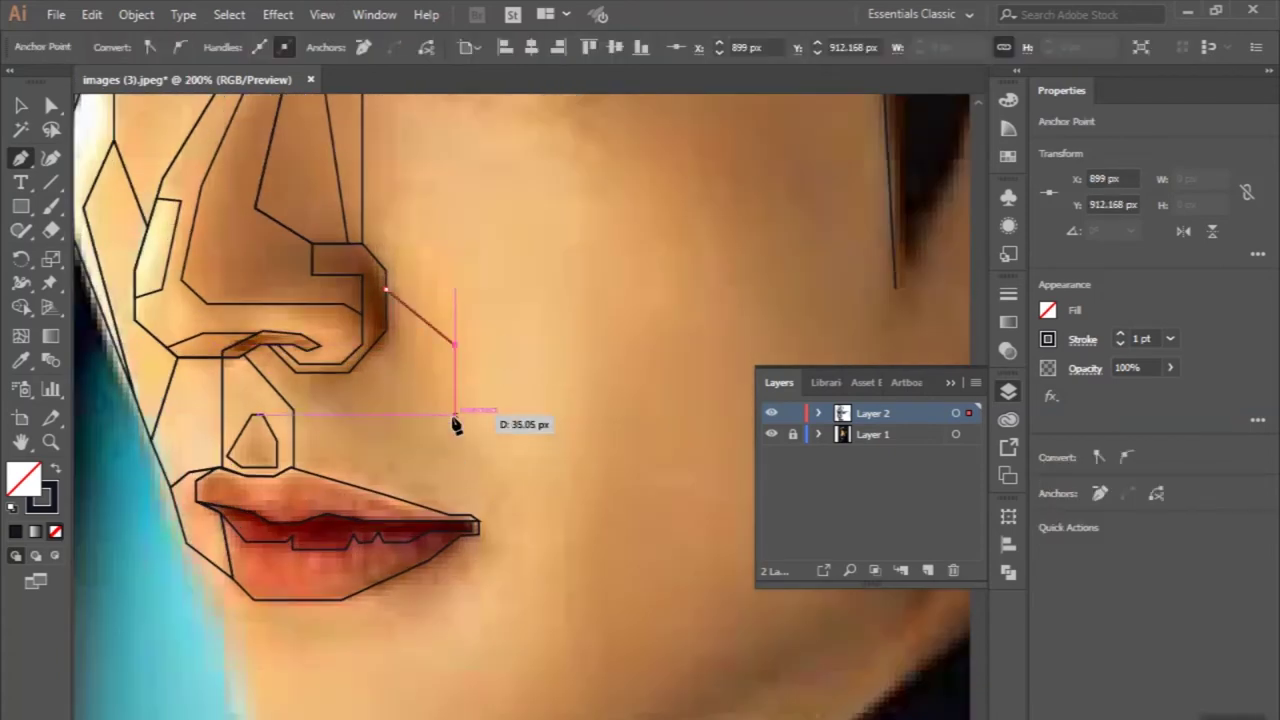
scroll(440, 435, "up", 2)
left_click(426, 550)
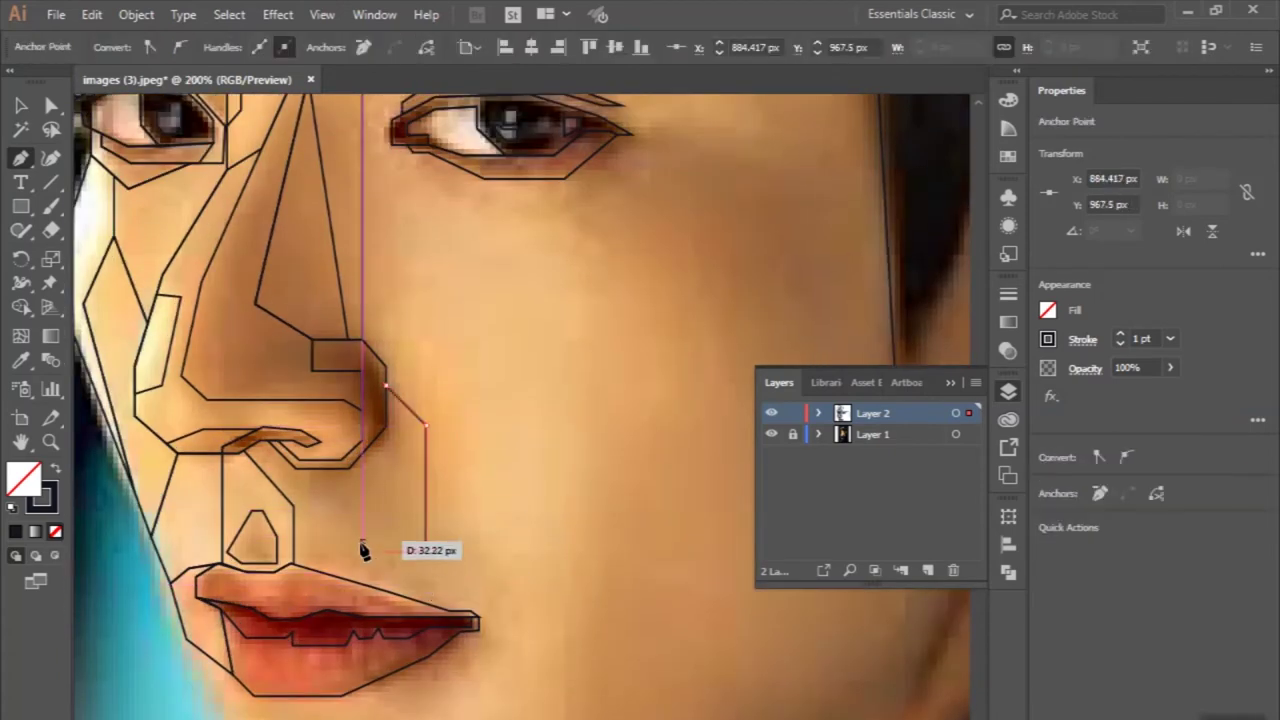
left_click(295, 506)
scroll(297, 512, "up", 1)
left_click(244, 450)
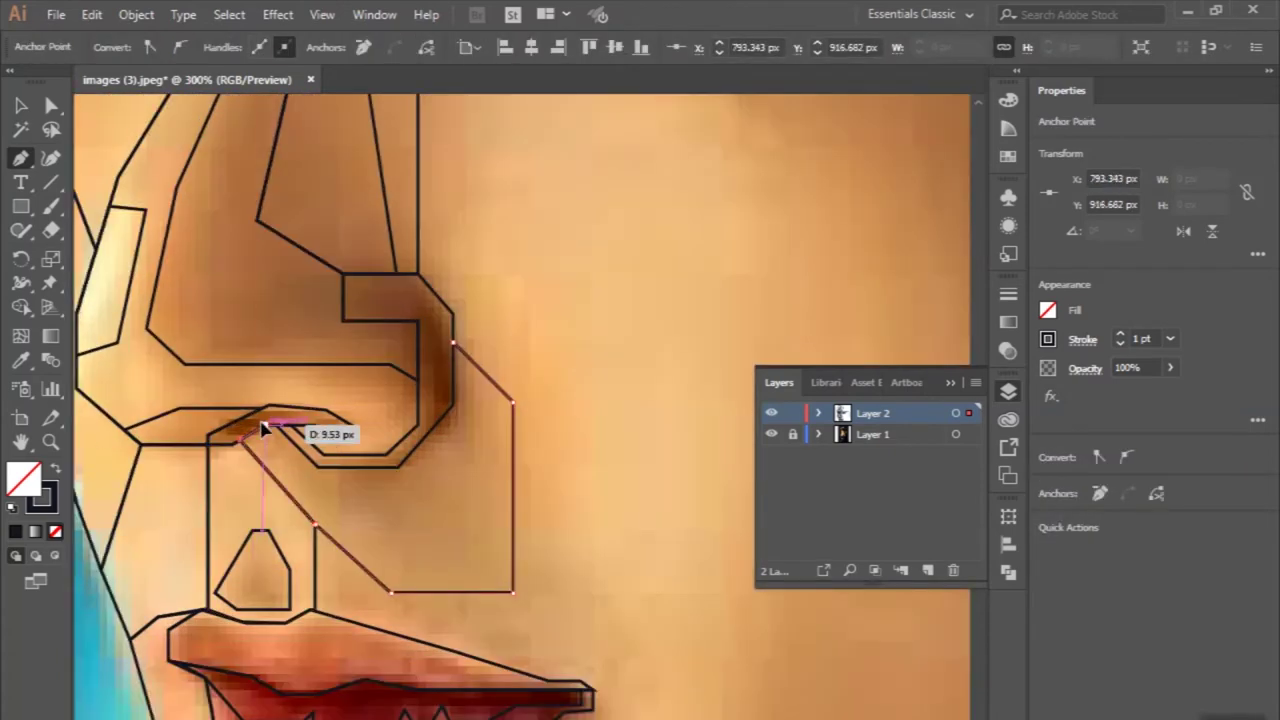
left_click(453, 343)
Step: Outline a closed facet between the nostril and the lip
scroll(453, 343, "down", 2)
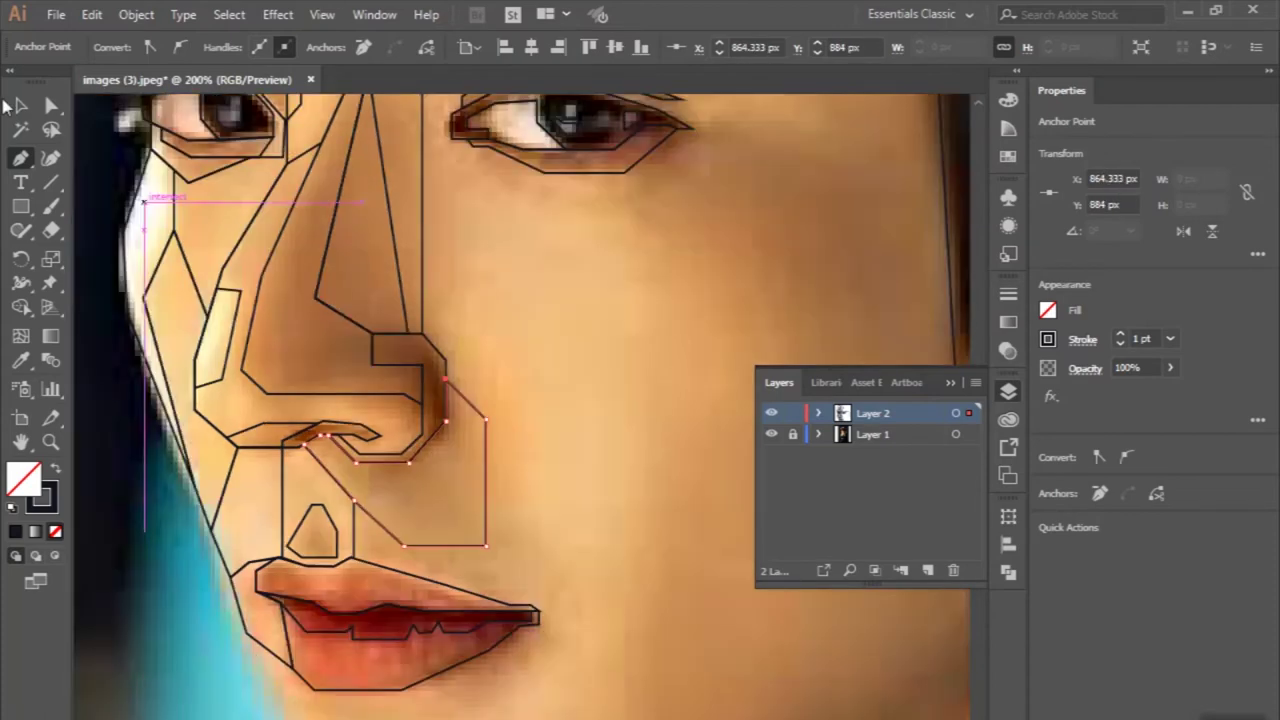
scroll(366, 457, "up", 2)
scroll(320, 360, "left", 3)
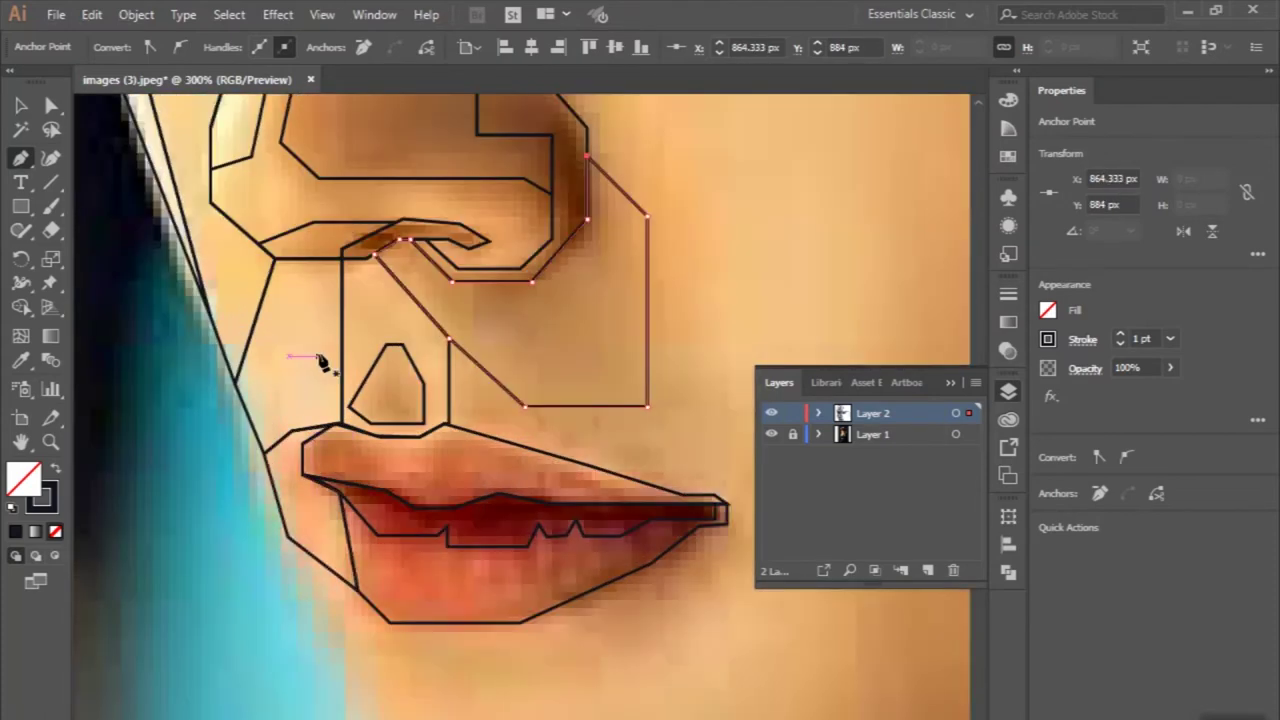
left_click(341, 301)
left_click(263, 358)
left_click(304, 303)
left_click(245, 405)
left_click(344, 310)
Step: Trace a closed band hugging the nostril's underside and outer edge
key("ctrl+minus")
key("ctrl+minus")
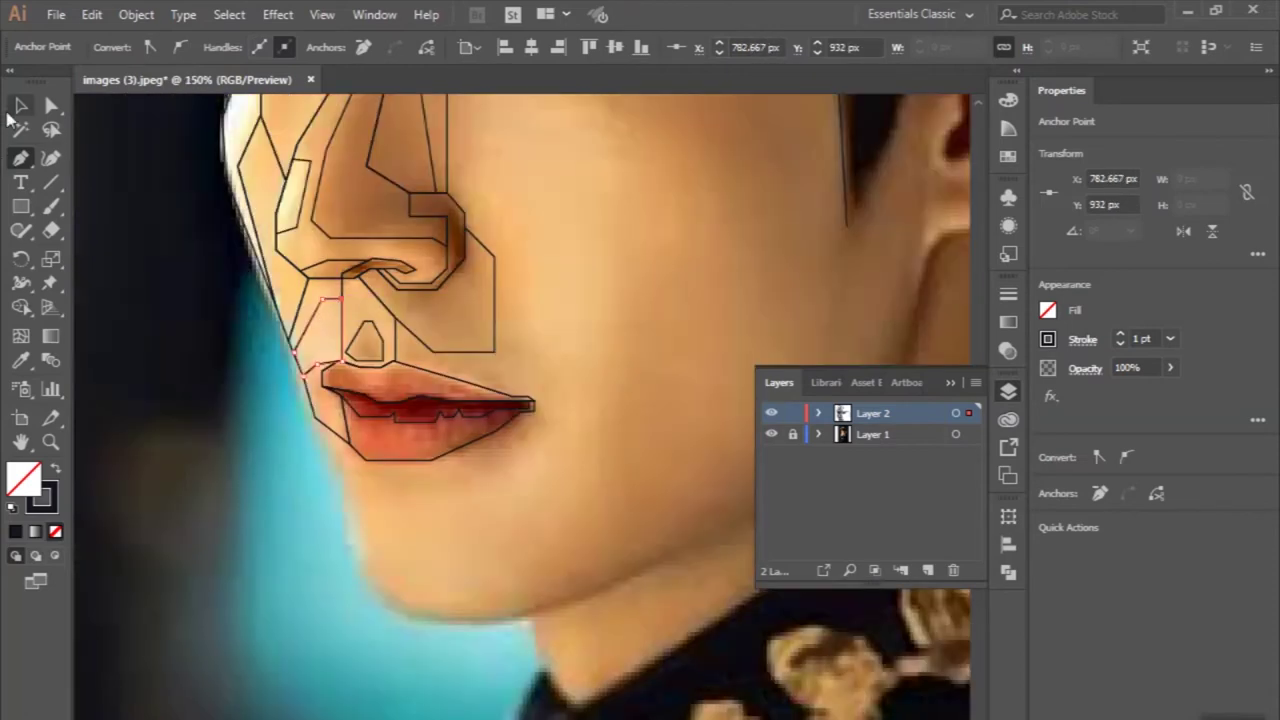
key("ctrl+shift+a")
key("ctrl+plus")
key("ctrl+plus")
left_click(200, 260)
left_click(275, 325)
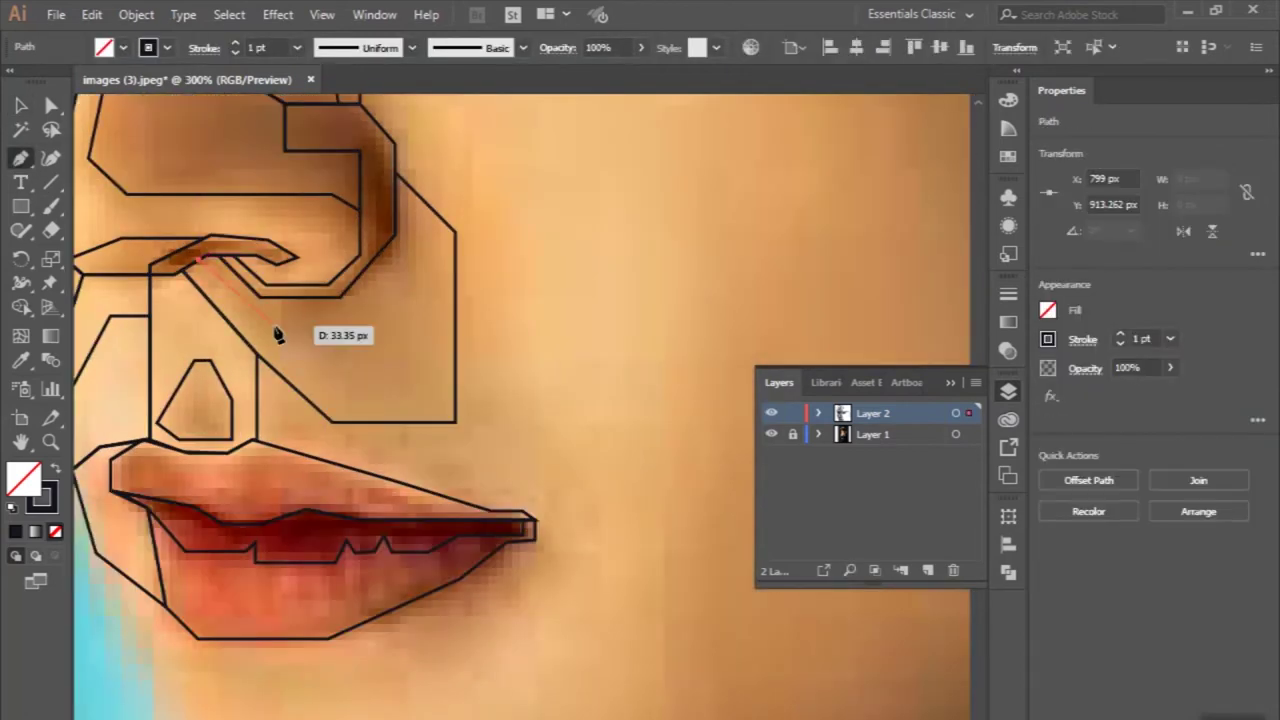
left_click(335, 323)
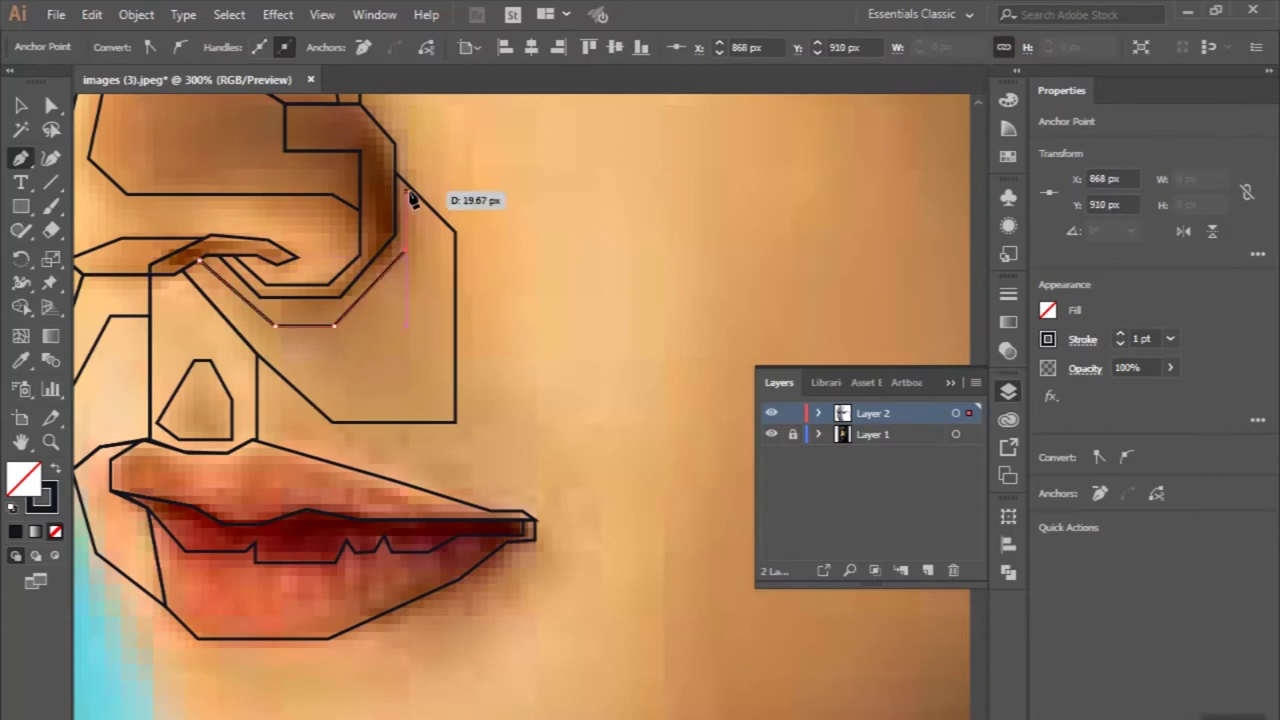
left_click(405, 188)
key("ctrl+plus")
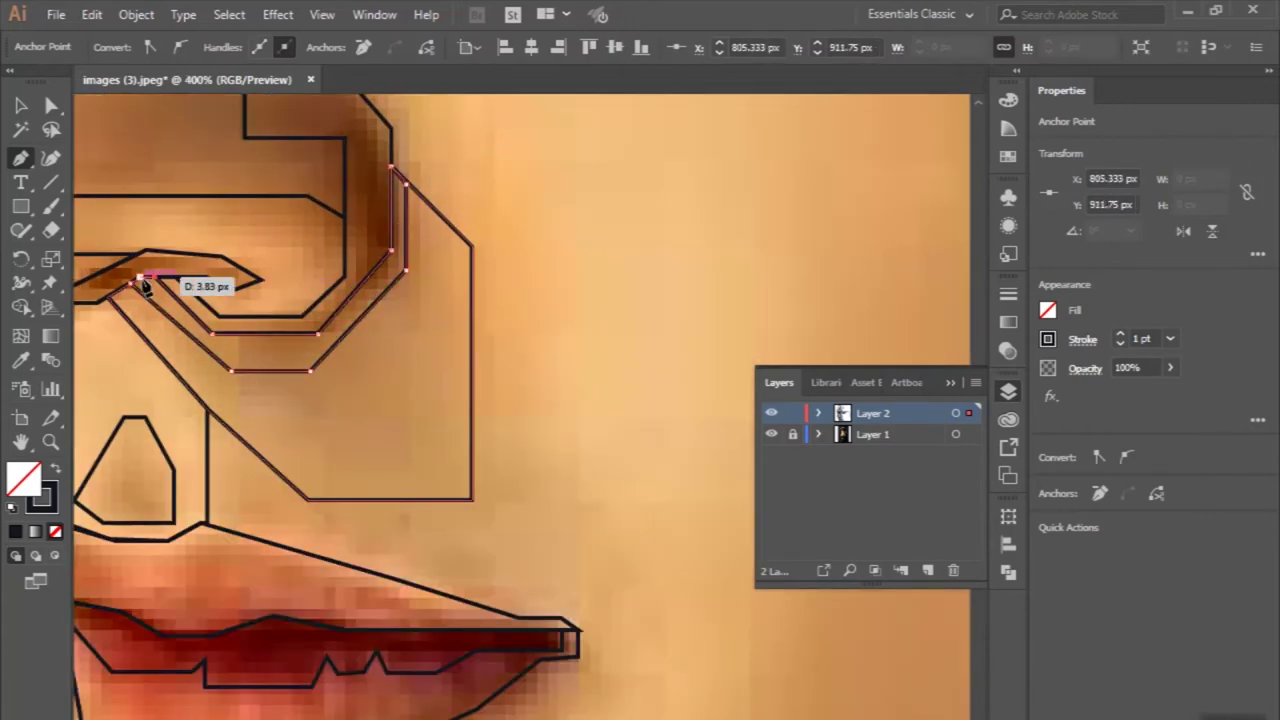
left_click(140, 279)
Step: Begin a new facet at the inner eye corner
key("ctrl+minus")
key("ctrl+minus")
key("ctrl+shift+a")
key("ctrl+minus")
key("ctrl+plus")
key("ctrl+plus")
key("ctrl+plus")
left_click(278, 306)
key("ctrl+minus")
key("ctrl+minus")
key("ctrl+minus")
key("ctrl+minus")
key("ctrl+minus")
key("ctrl+shift+a")
key("ctrl+minus")
key("ctrl+plus")
key("ctrl+plus")
key("ctrl+plus")
key("p")
left_click(358, 262)
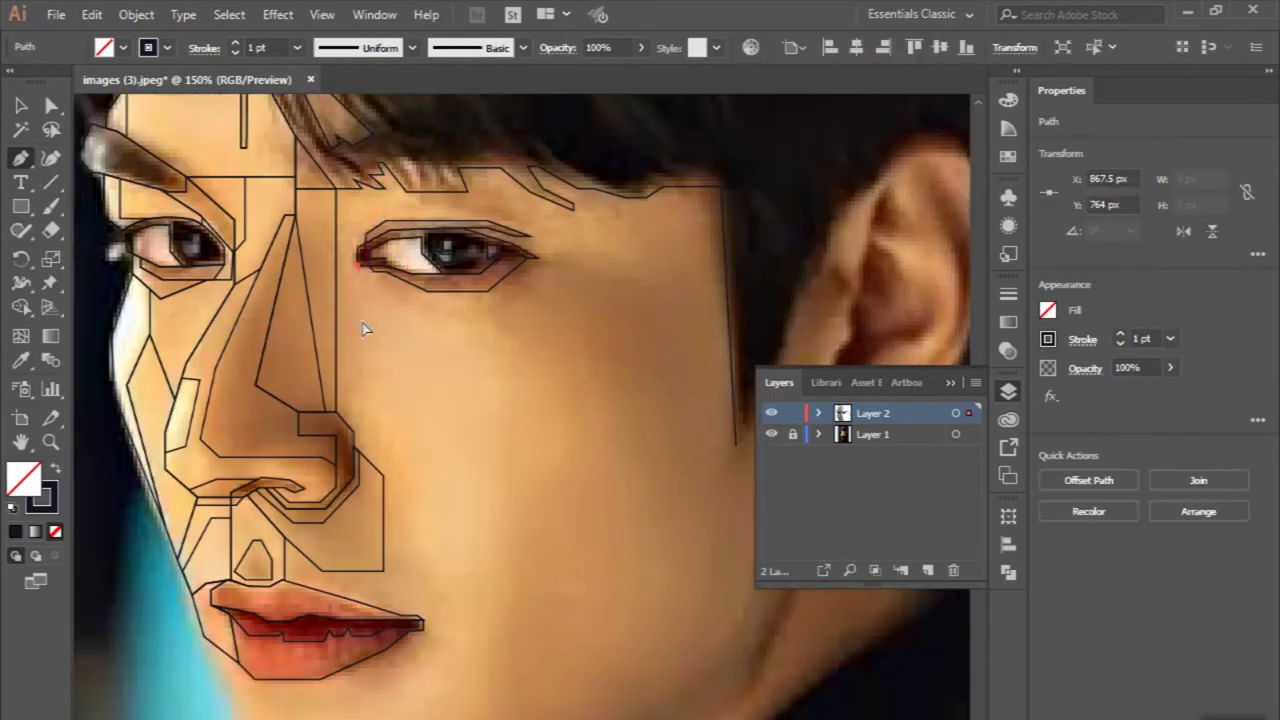
key("ctrl+plus")
Step: Finish the path from the nose corner up to the right eye corner, then deselect it
left_click(341, 502)
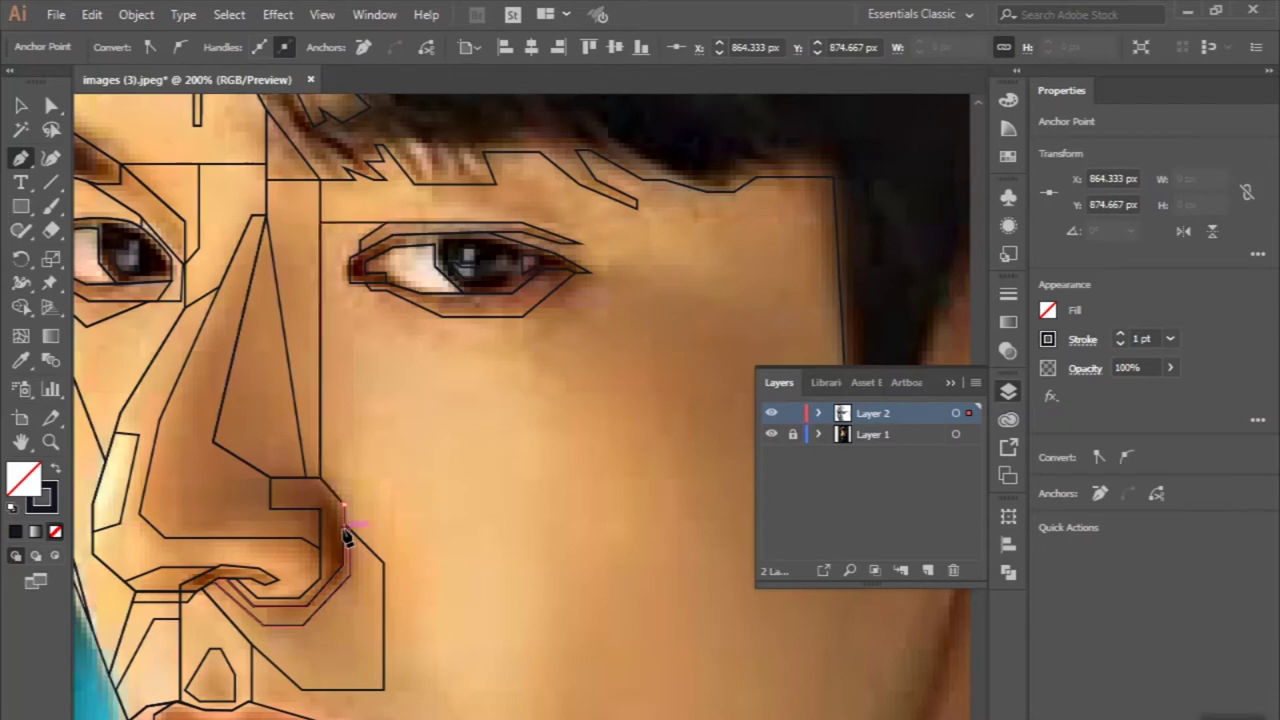
left_click(345, 521)
scroll(390, 560, "down", 1)
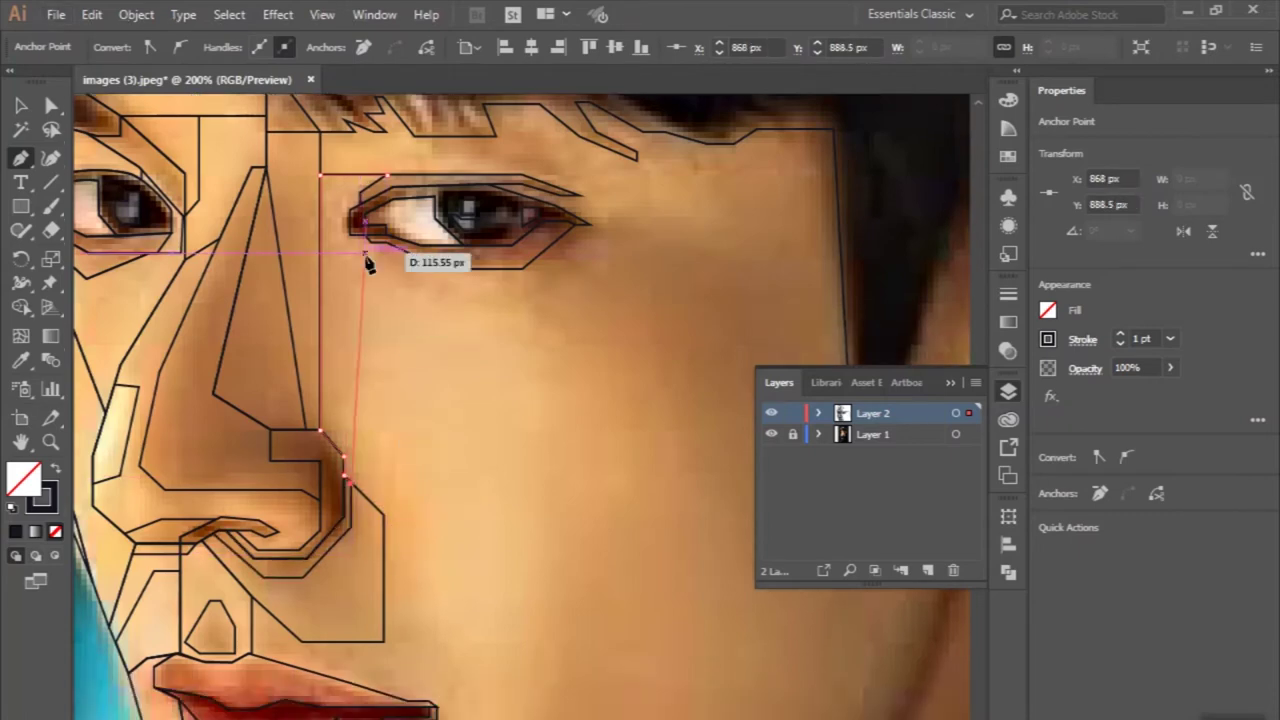
scroll(360, 248, "up", 2)
scroll(348, 240, "up", 3)
scroll(340, 300, "up", 1)
scroll(420, 320, "down", 1)
left_click(420, 214)
scroll(634, 149, "up", 1)
left_click(634, 149)
scroll(455, 280, "down", 6)
key("v")
left_click(120, 222)
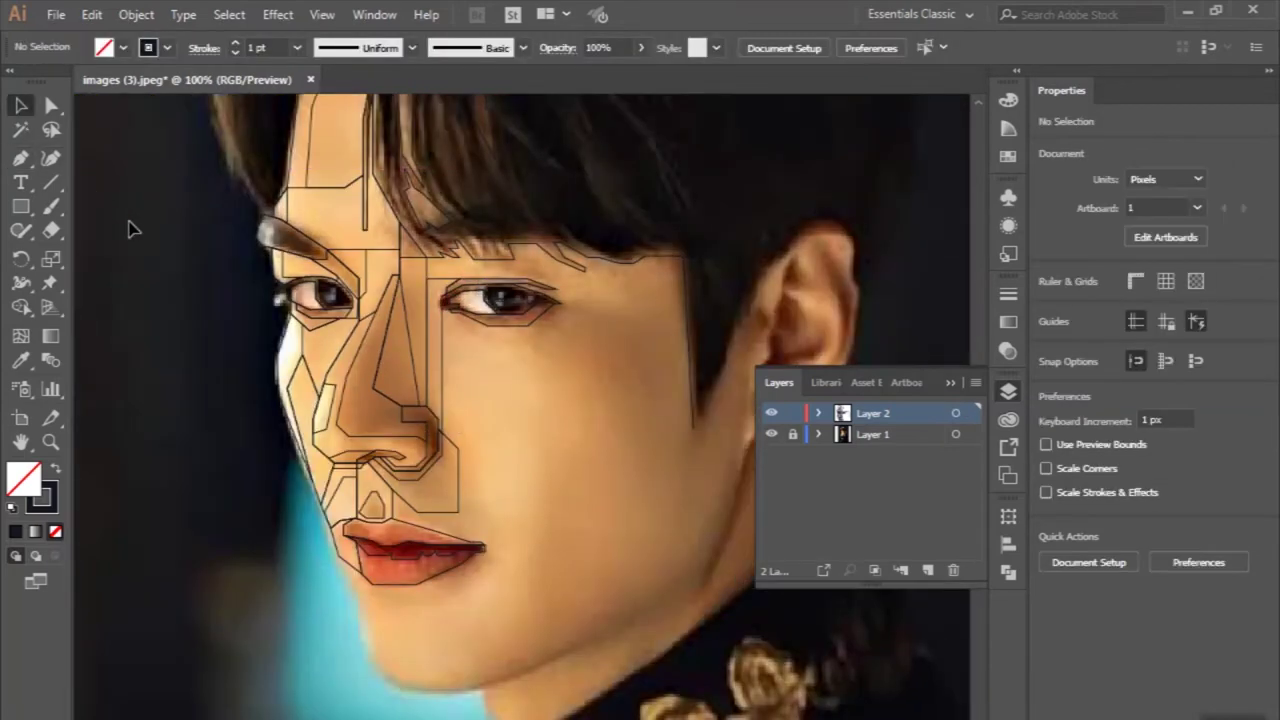
Step: Trace and close a four-cornered brow outline above the right eye
key("p")
scroll(571, 434, "up", 1)
scroll(449, 383, "up", 1)
scroll(334, 257, "up", 1)
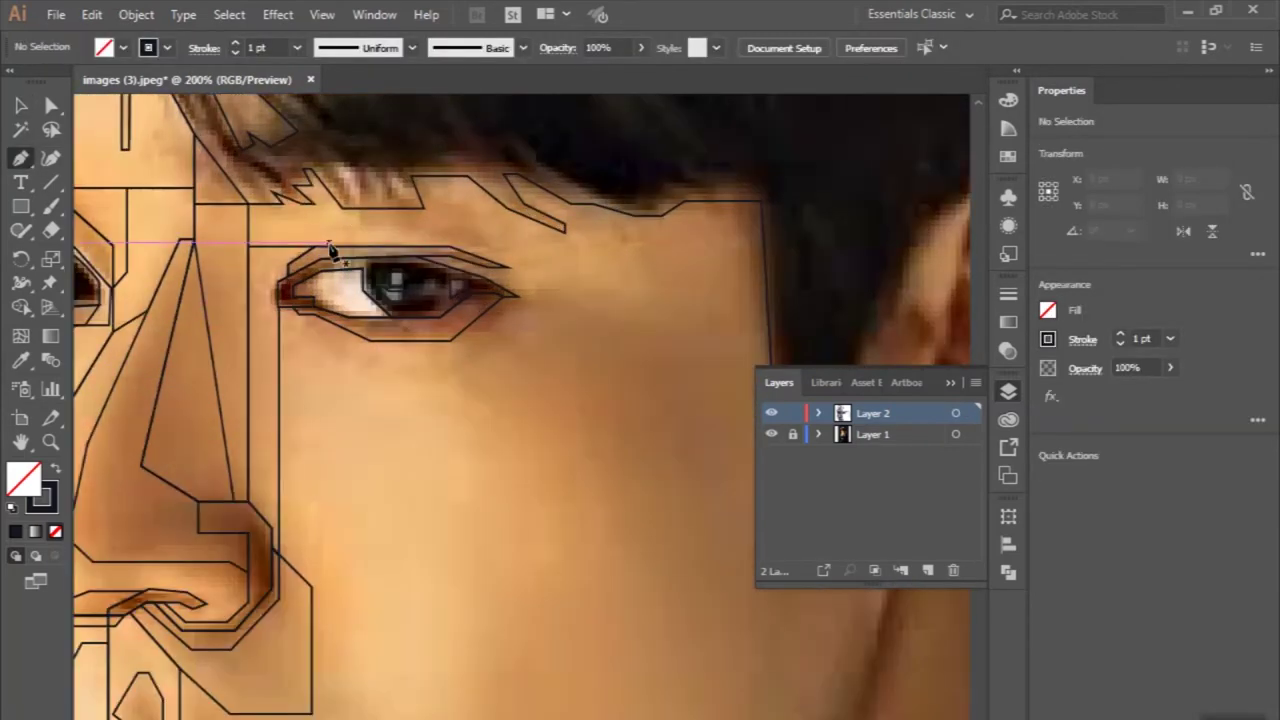
left_click(262, 204)
left_click(293, 230)
left_click(531, 246)
left_click(437, 176)
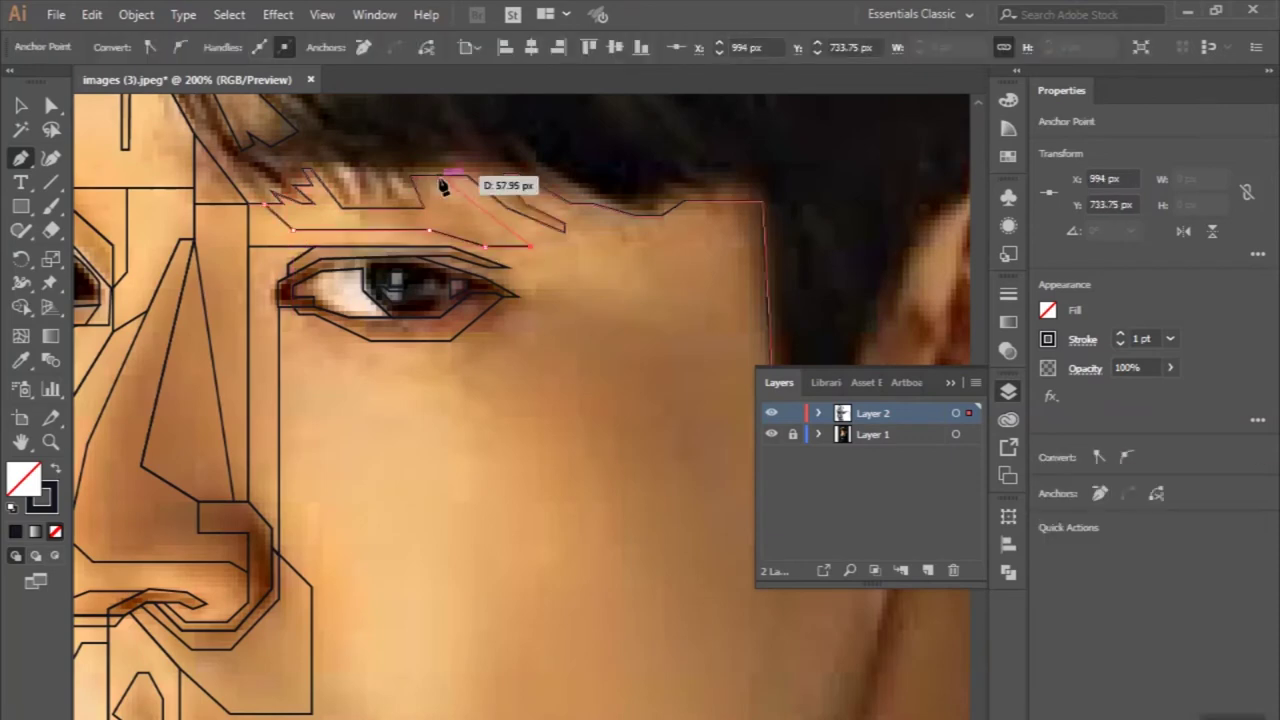
scroll(437, 176, "up", 1)
scroll(250, 176, "up", 1)
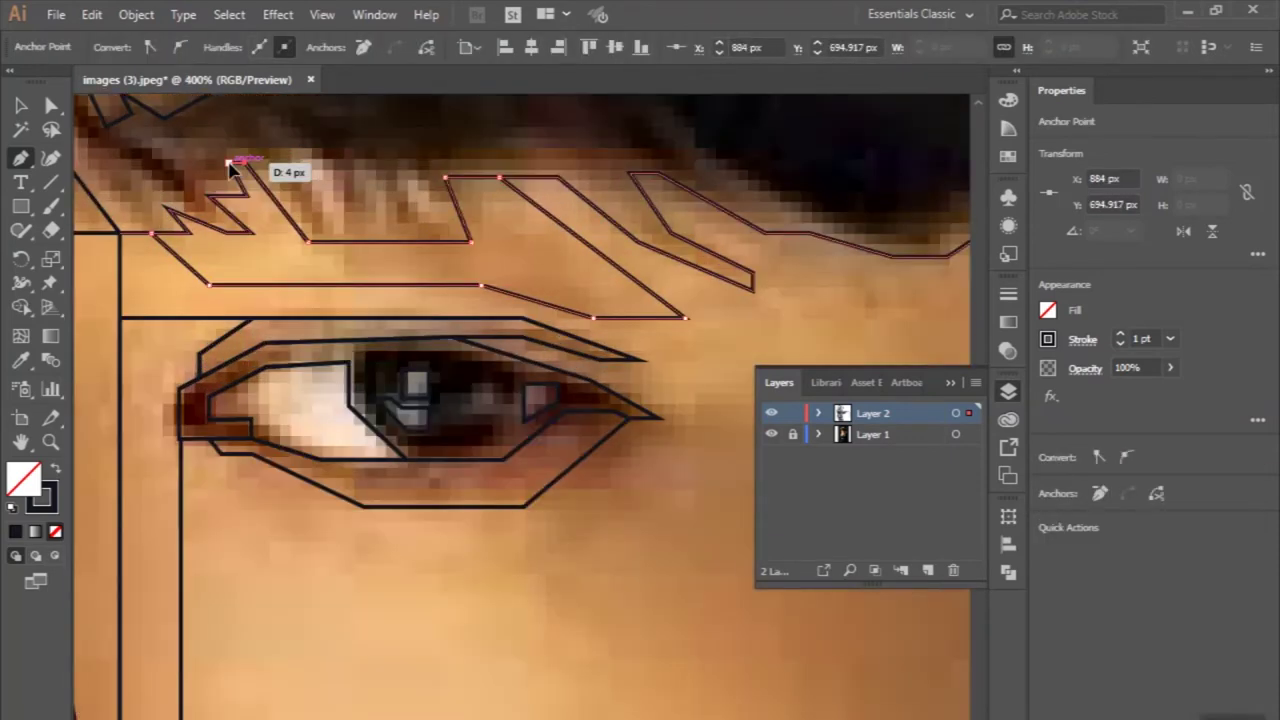
left_click(152, 233)
key("ctrl+1")
key("ctrl+shift+a")
Step: Outline and close the band running beneath the right eye
scroll(450, 295, "up", 2)
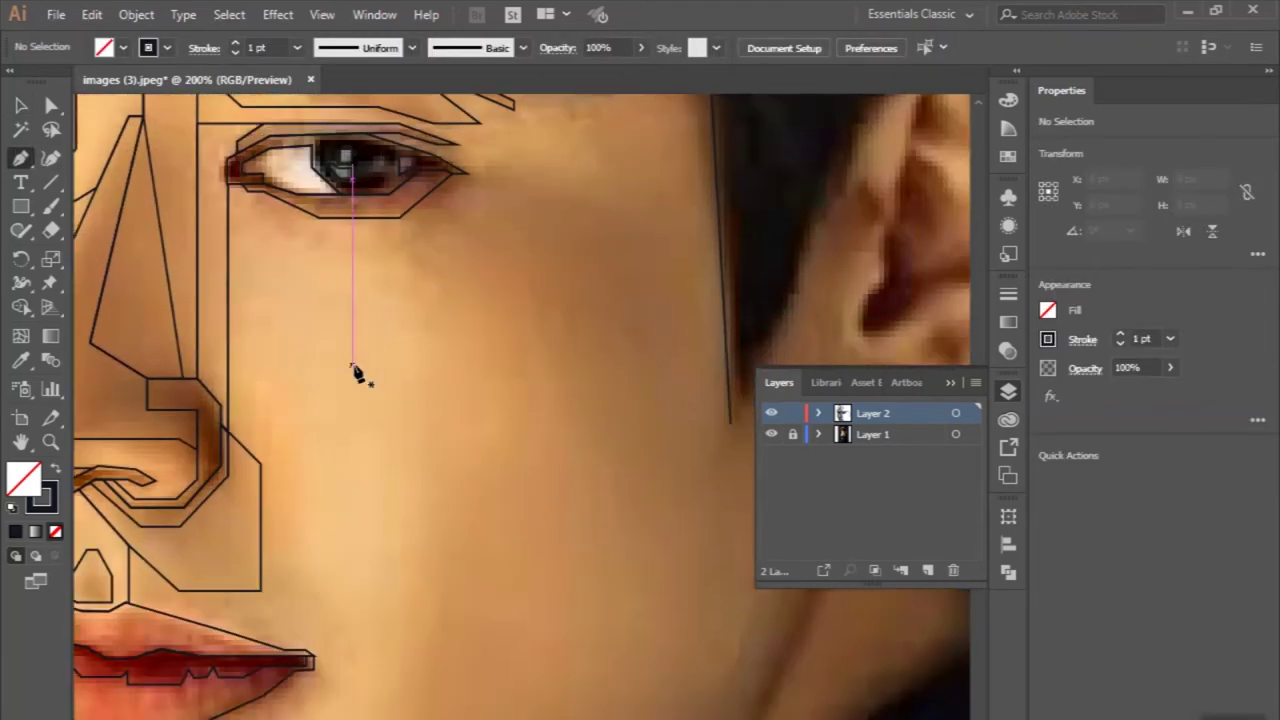
scroll(354, 366, "up", 1)
left_click(212, 165)
left_click(328, 240)
left_click(447, 240)
left_click(494, 179)
left_click(442, 216)
left_click(333, 215)
left_click(242, 166)
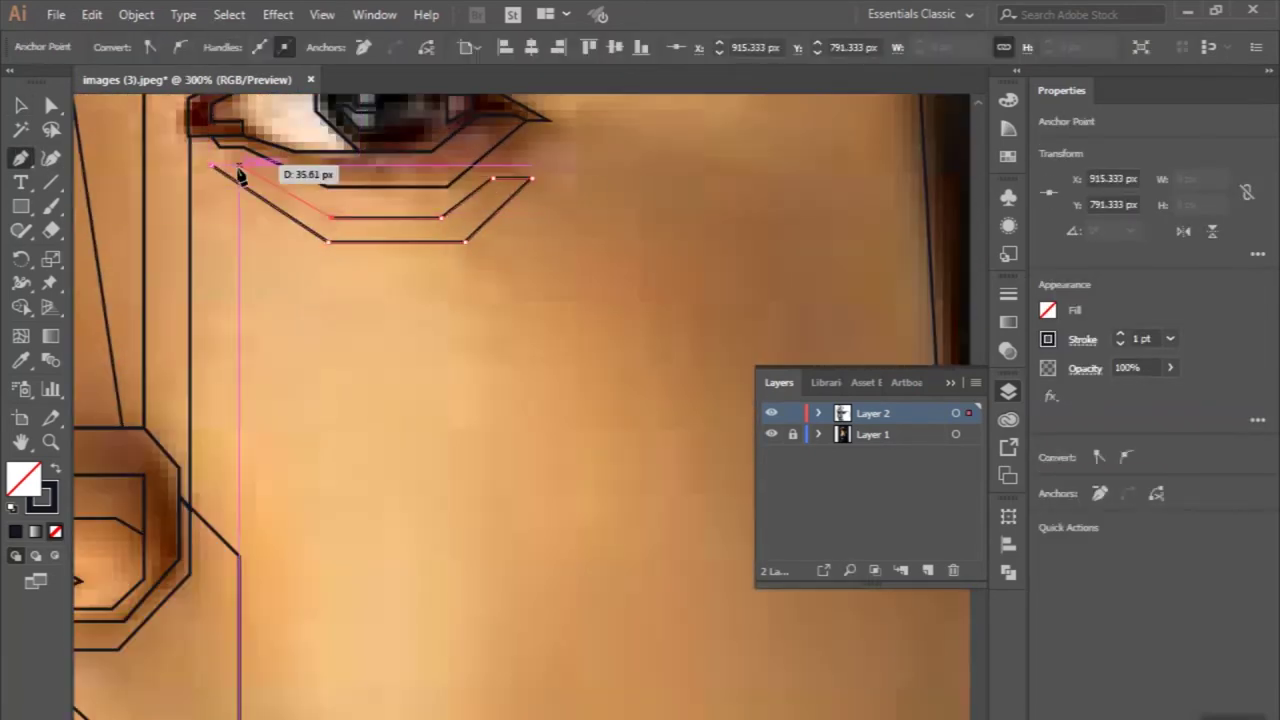
scroll(300, 300, "down", 3)
scroll(398, 307, "up", 3)
left_click(410, 318)
Step: Trace a closed eye outline from below the eye corner along the upper eyelid
left_click(340, 320)
left_click(387, 320)
left_click(422, 287)
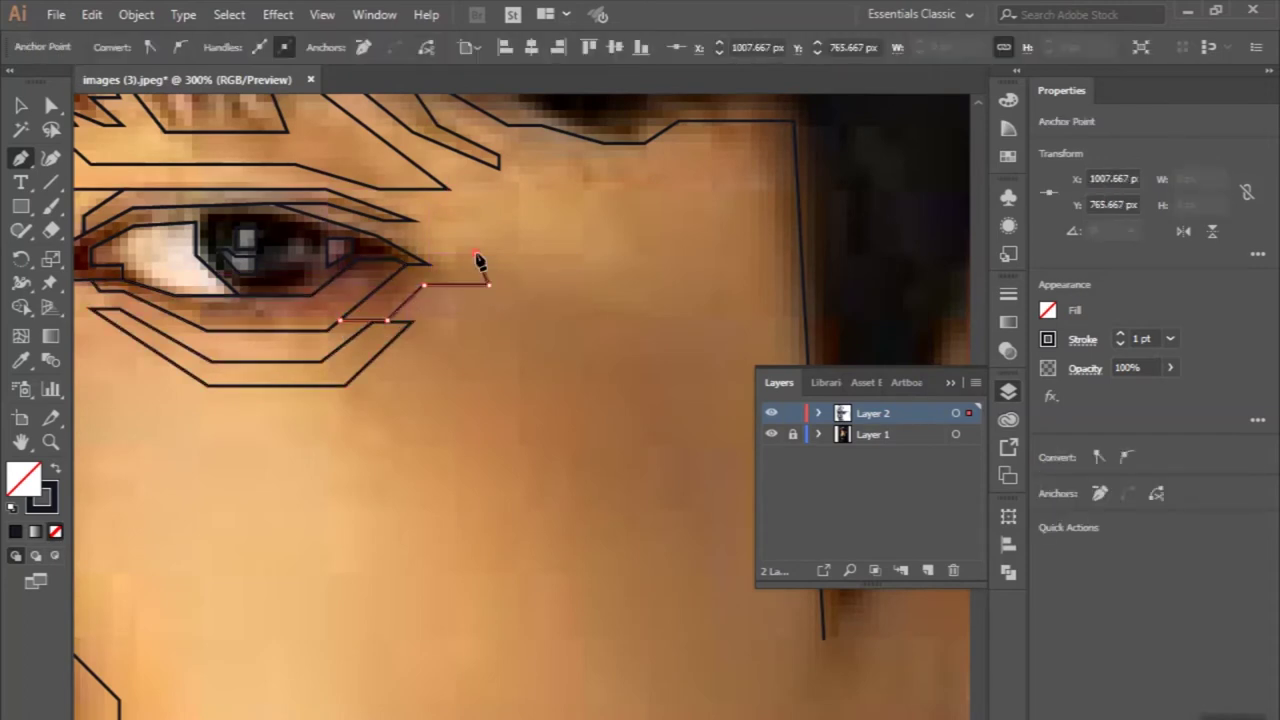
scroll(416, 226, "up", 1)
left_click(408, 221)
left_click(294, 200)
left_click(224, 200)
left_click(355, 240)
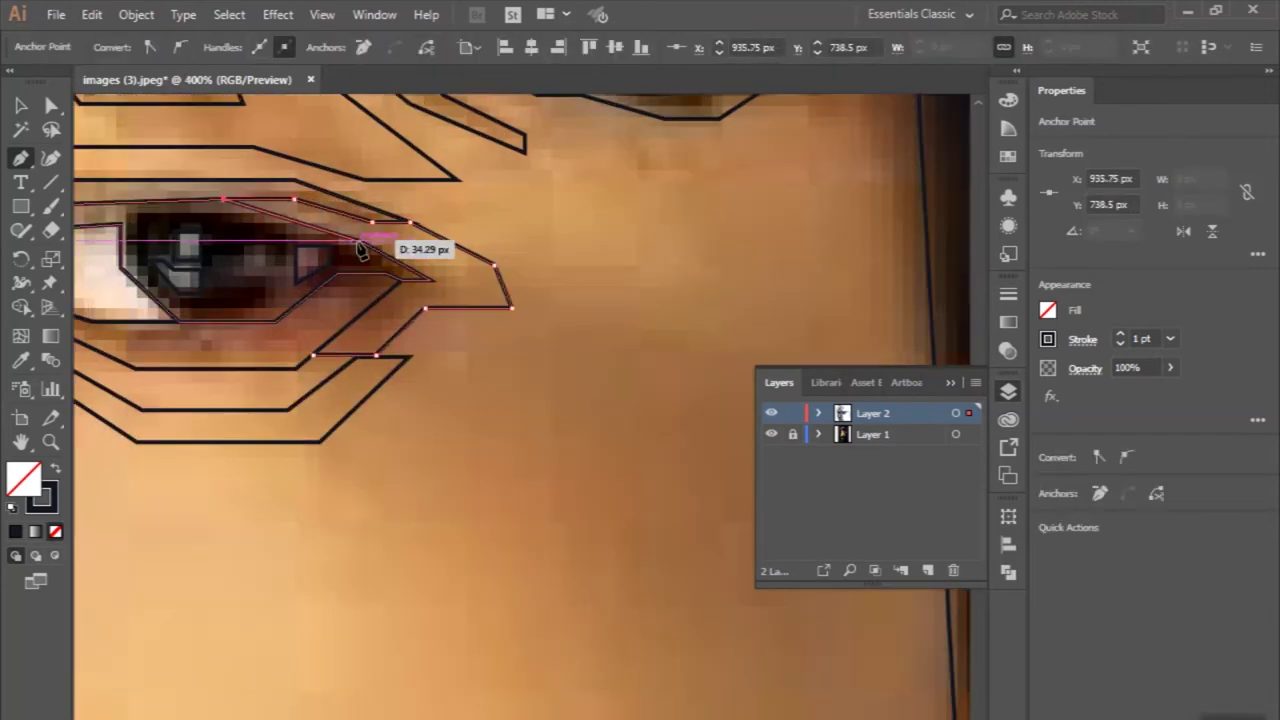
left_click(318, 356)
key("ctrl+1")
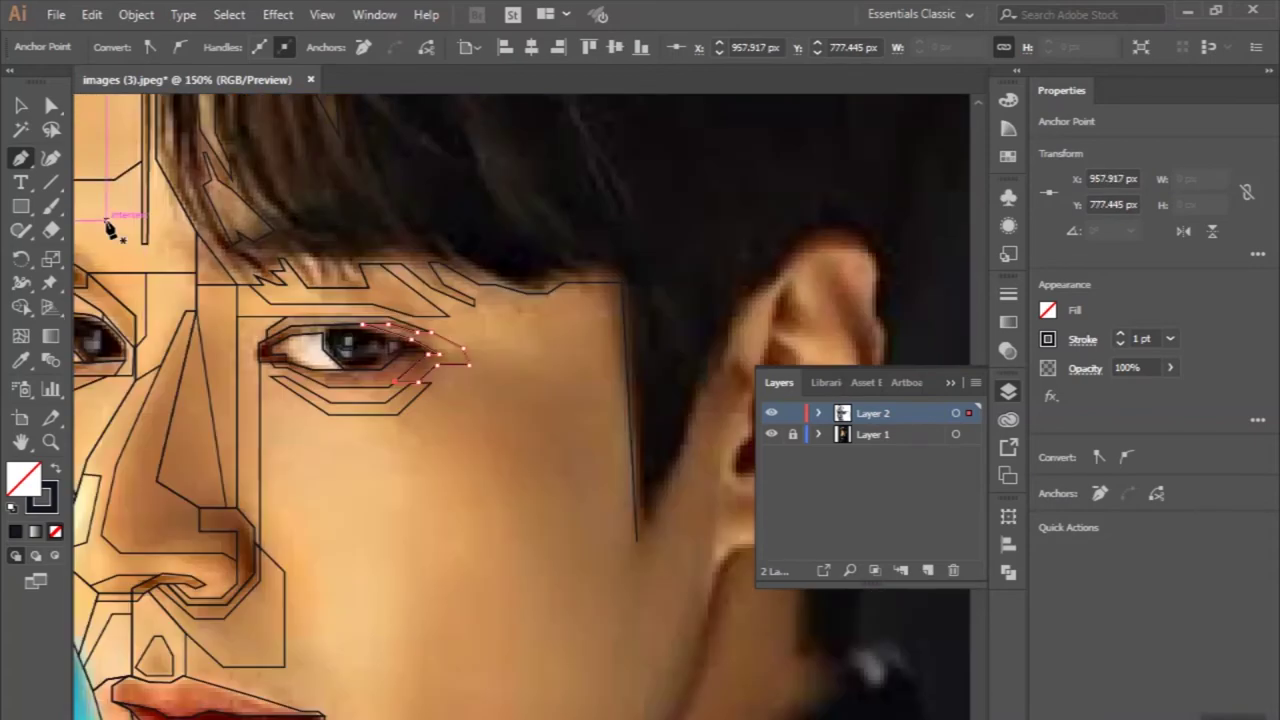
key("v")
left_click(480, 455)
Step: Draw the large angular cheek facet running down from below the right eye
key("p")
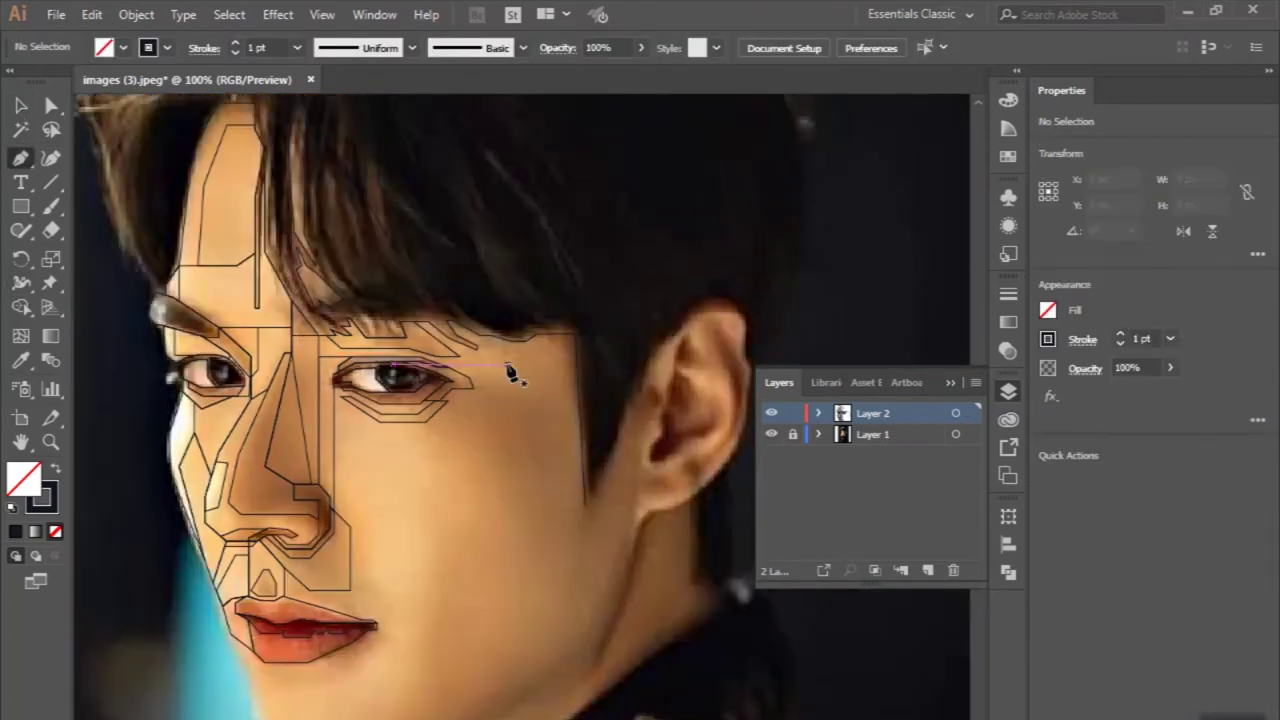
scroll(508, 366, "right", 2)
left_click(380, 355)
left_click(380, 398)
left_click(457, 447)
left_click(457, 515)
left_click(381, 516)
scroll(381, 518, "down", 2)
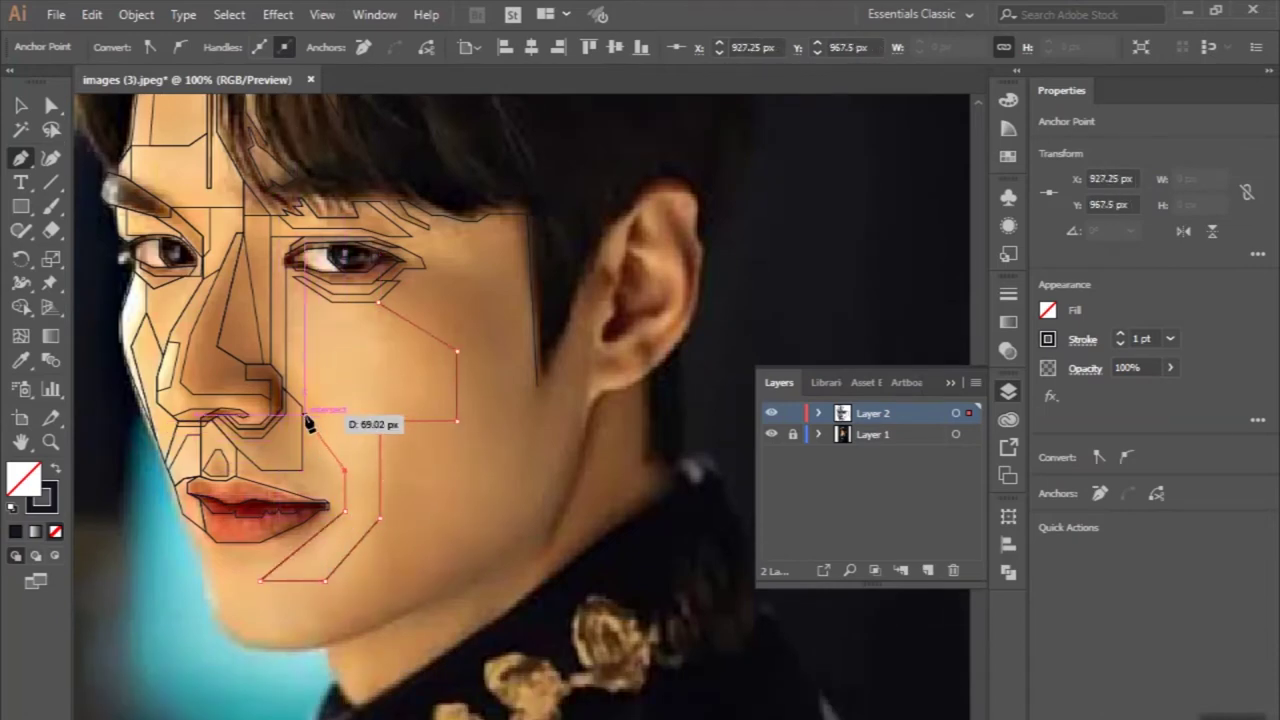
left_click(409, 449, "ctrl")
key("ctrl+minus")
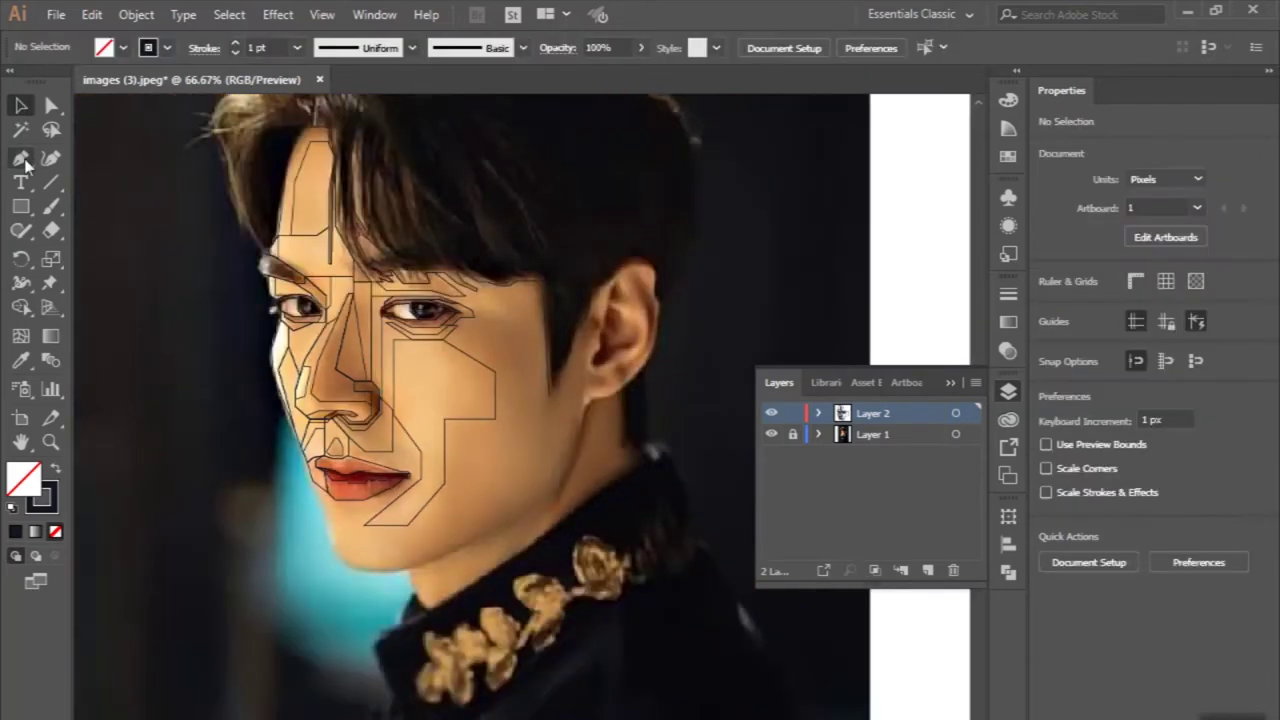
Step: Trace a closed brow patch beside the right eye, joined to the existing brow outline
key("ctrl+equal")
key("ctrl+equal")
left_click(372, 292)
left_click(453, 292)
left_click(432, 221)
scroll(412, 215, "up", 2)
left_click(396, 210)
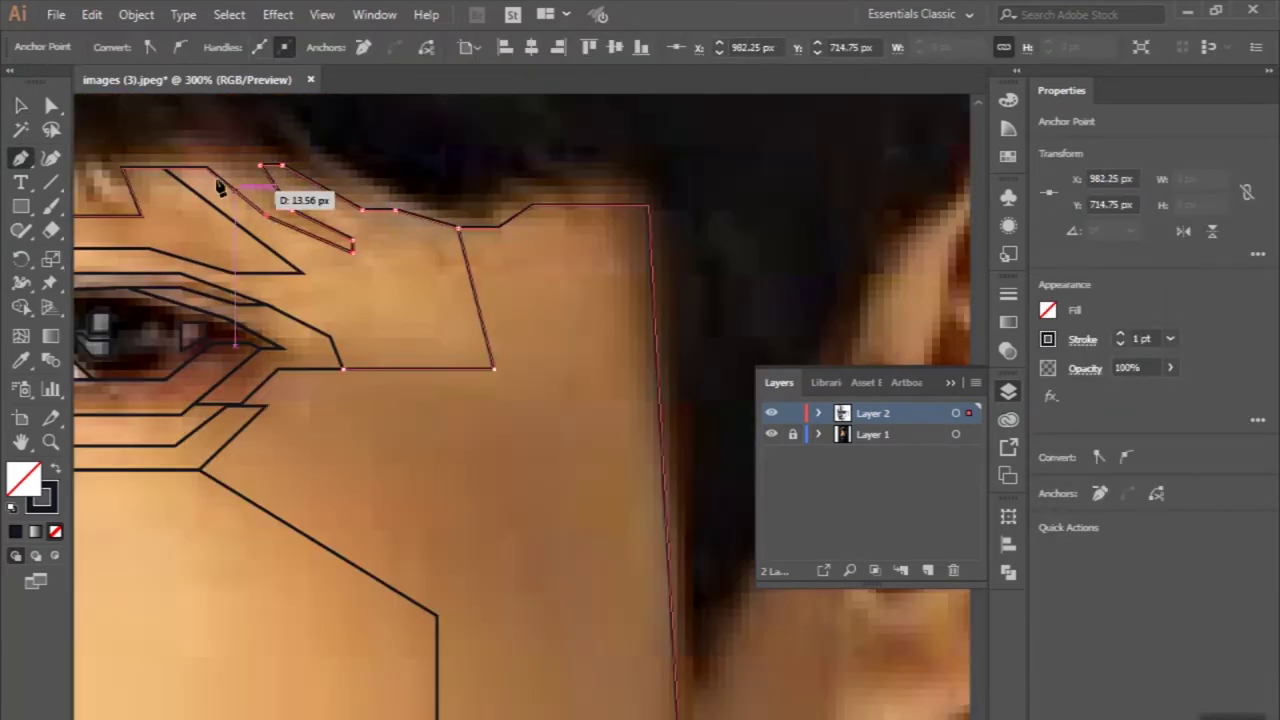
left_click(164, 168)
left_click(298, 270)
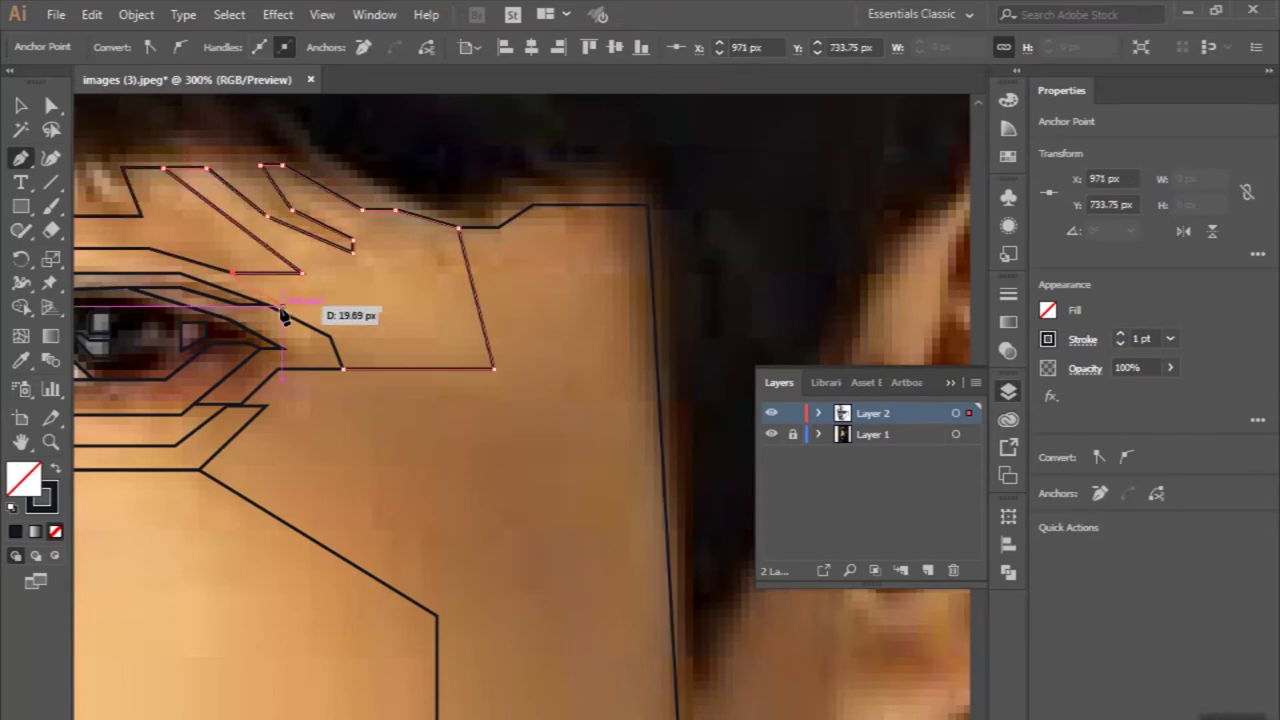
left_click(343, 368)
key("ctrl+0")
left_click(20, 105)
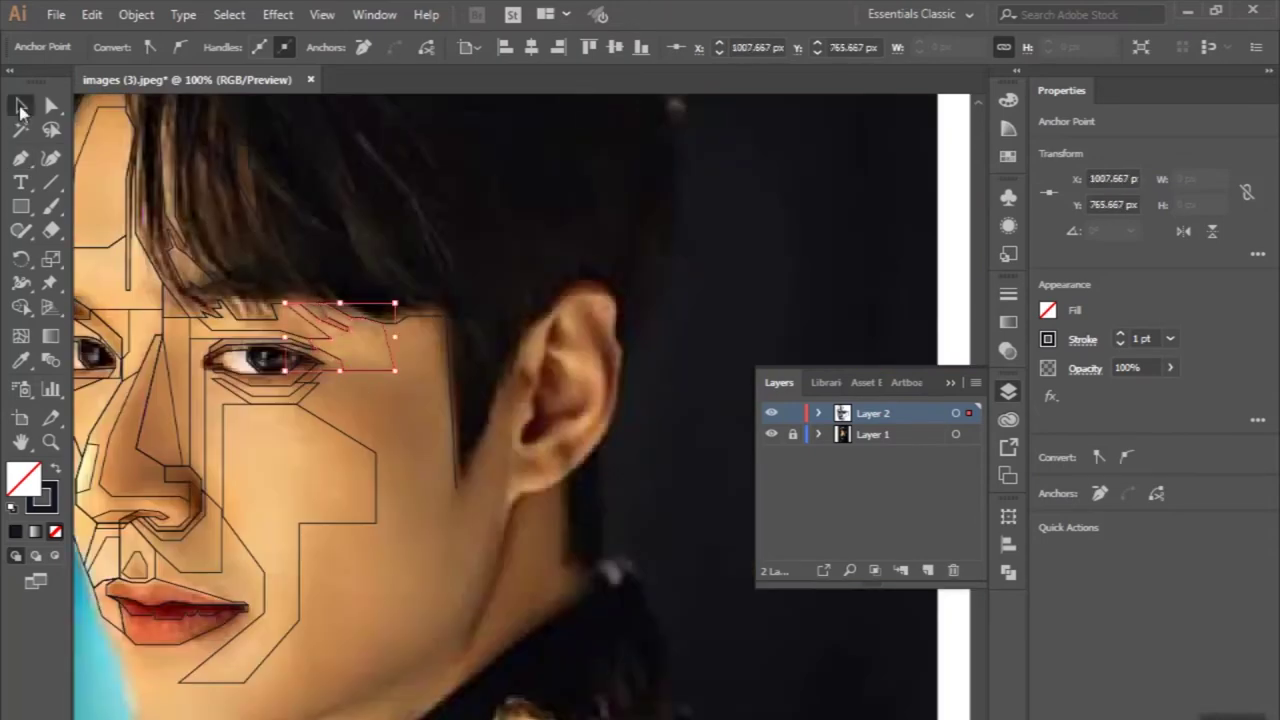
key("ctrl+shift+a")
Step: Zoom to the chin and place the first three corner points of a chin shape
scroll(457, 443, "up", 2)
scroll(457, 449, "up", 1)
scroll(512, 388, "up", 1)
left_click(521, 408)
left_click(493, 468)
left_click(408, 467)
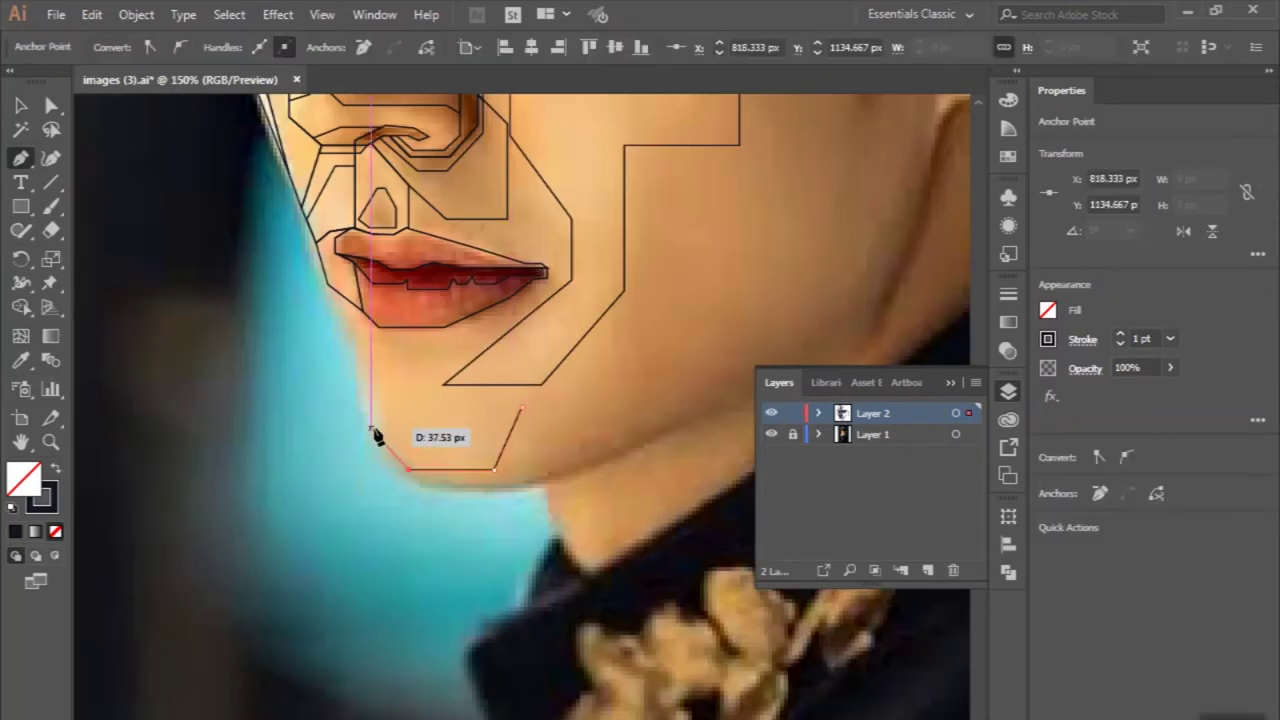
Step: Close the chin shape at its starting point and return to the Pen tool
left_click(522, 407)
key("a")
scroll(371, 457, "up", 1)
scroll(413, 417, "down", 2)
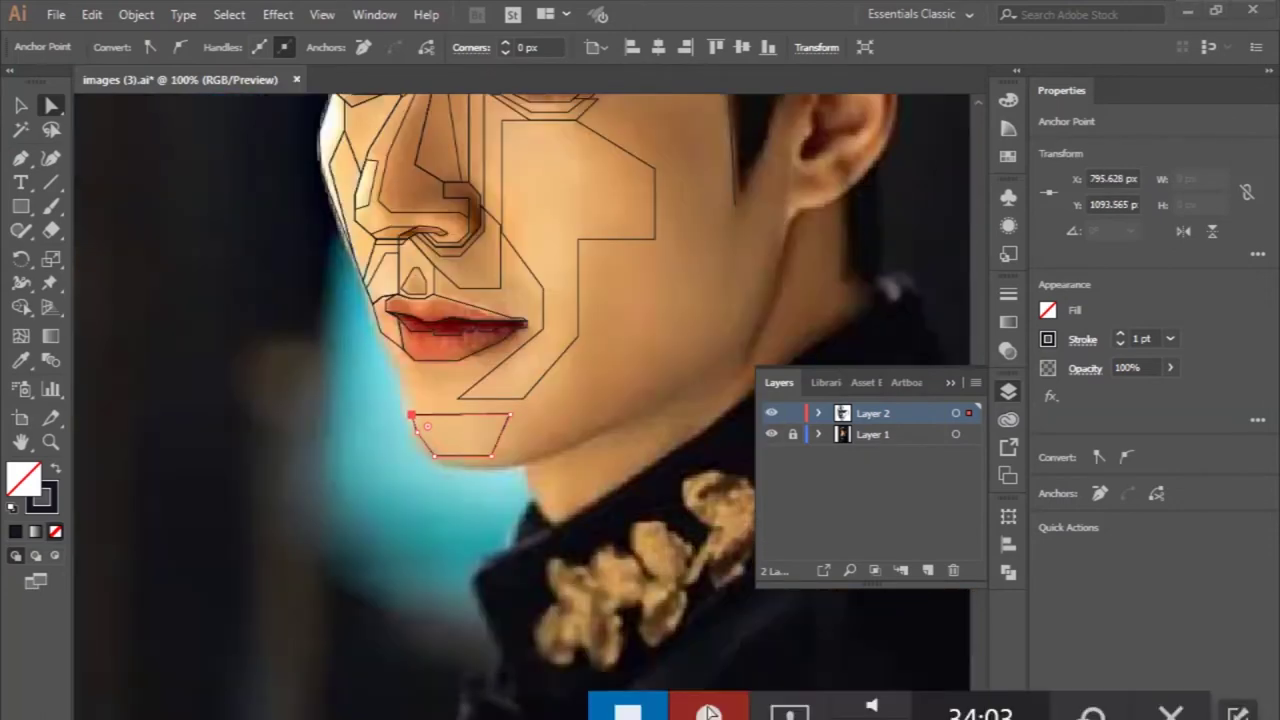
key("p")
scroll(416, 368, "up", 3)
Step: Trace and close the lower-lip band outline from corner to corner
left_click(358, 289)
left_click(427, 338)
left_click(451, 386)
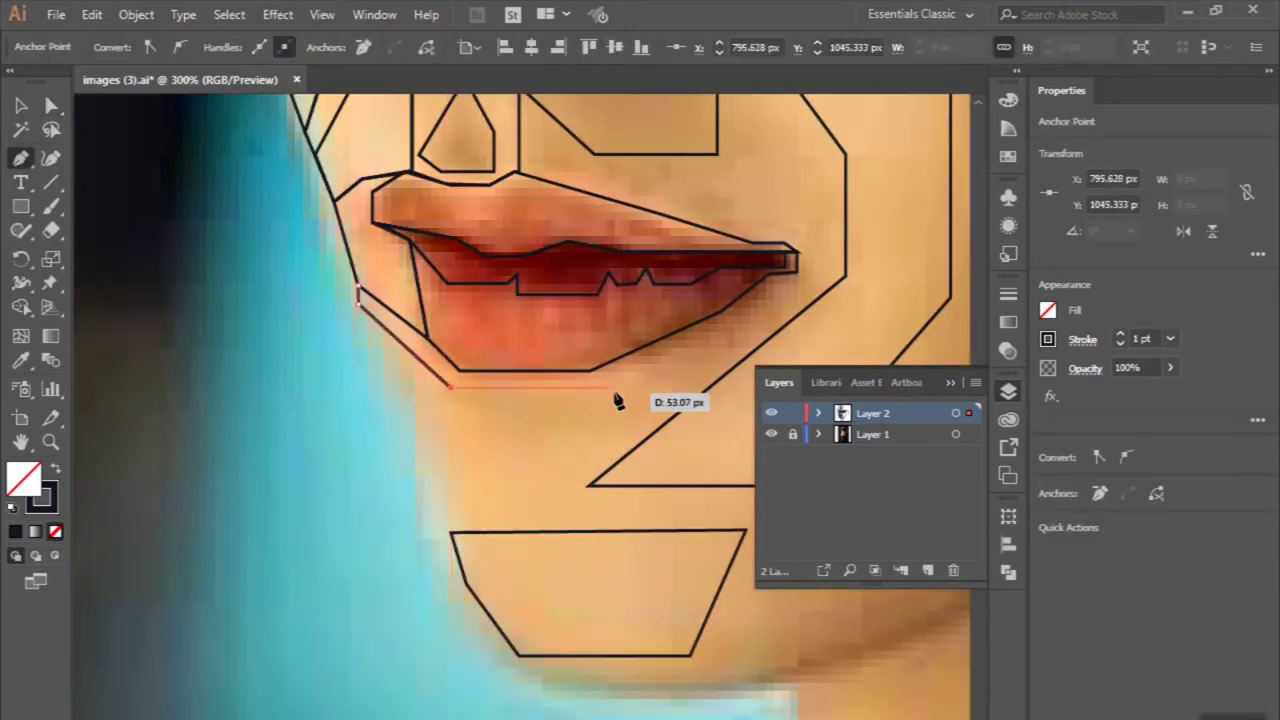
left_click(768, 274)
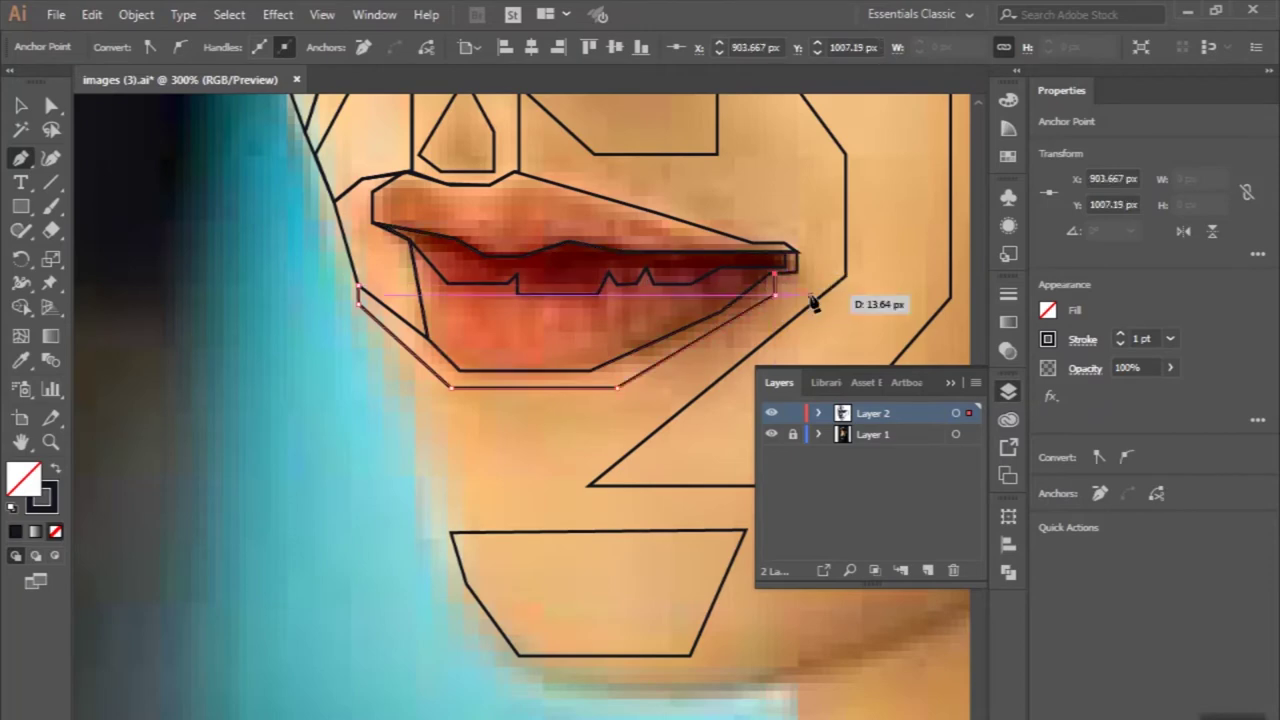
scroll(813, 305, "up", 1)
left_click(522, 430)
left_click(345, 428)
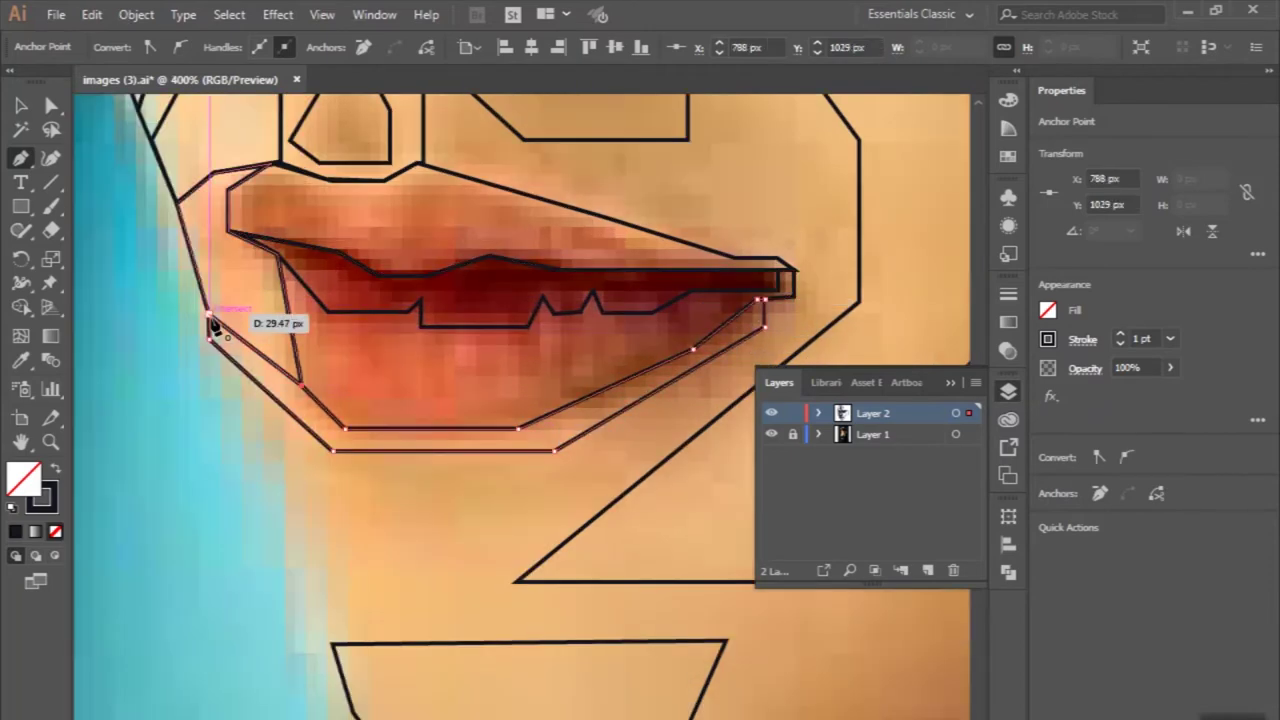
left_click(212, 318)
scroll(250, 320, "down", 1)
Step: Add a dividing point along the lower-lip band and adjust the lip's right-corner point
left_click(468, 458, "ctrl")
scroll(490, 445, "up", 1)
left_click(706, 280, "ctrl")
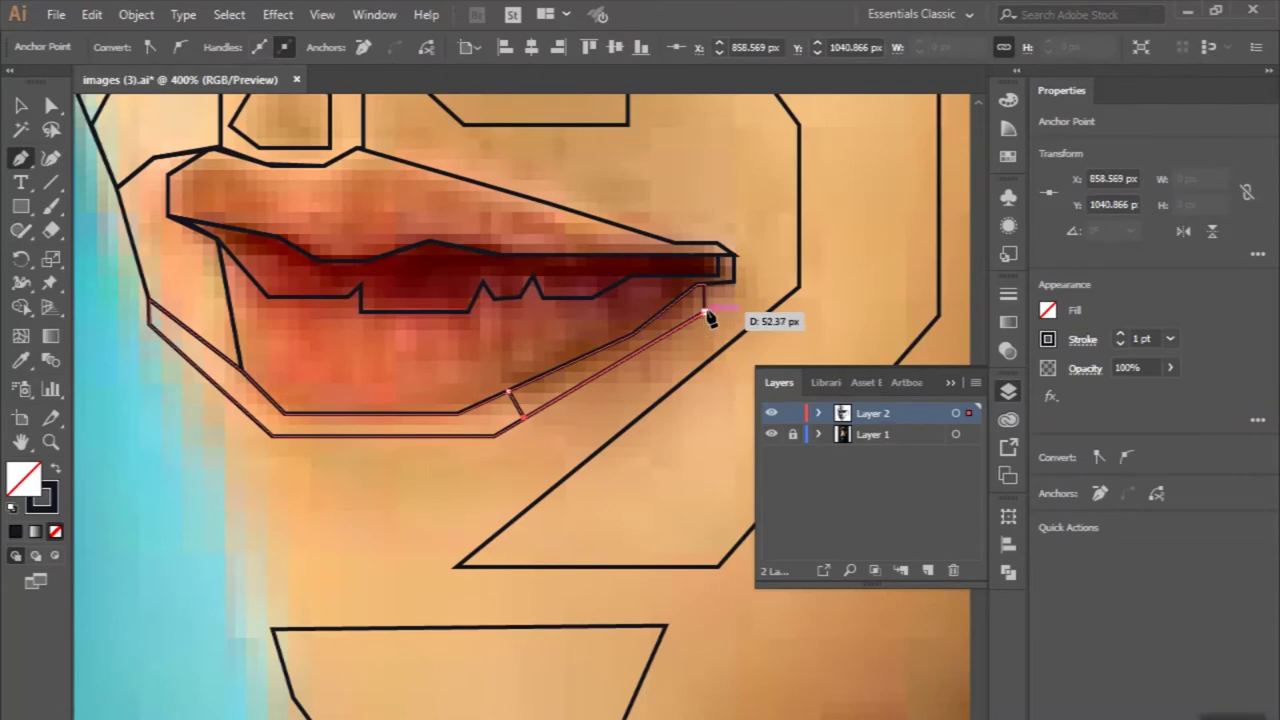
scroll(703, 280, "up", 1)
scroll(591, 349, "down", 1)
scroll(400, 420, "down", 2)
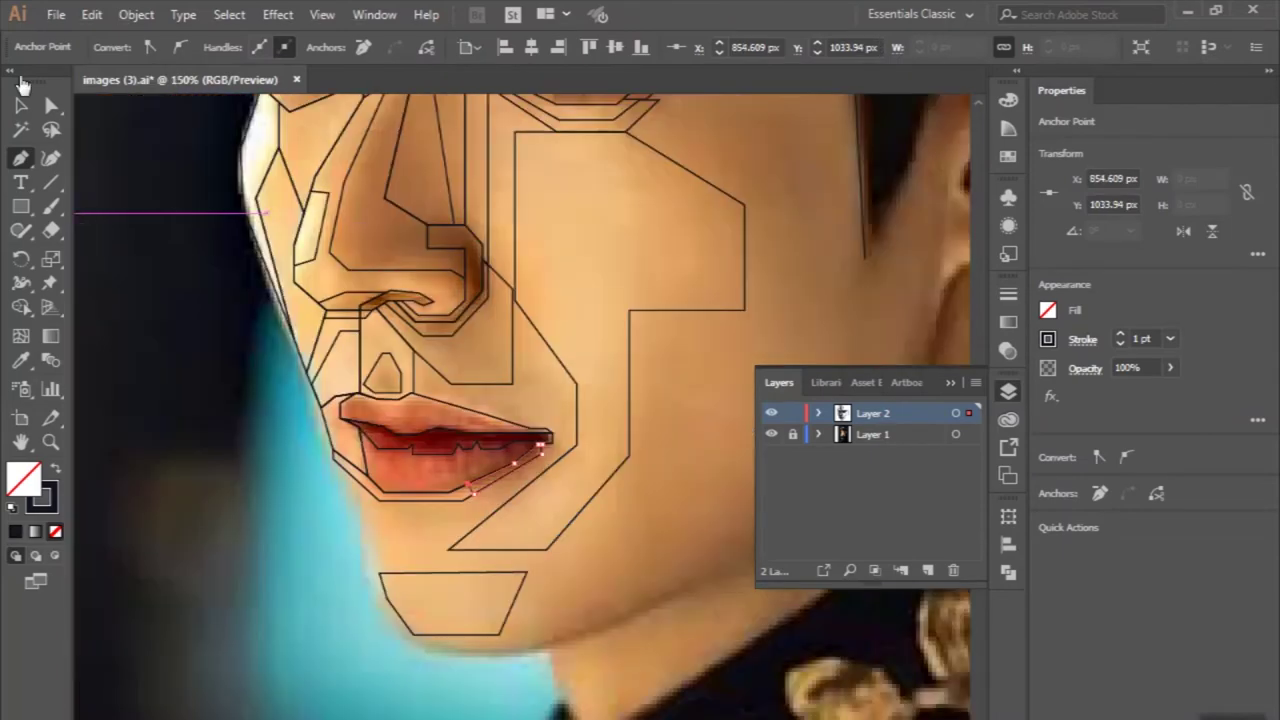
left_click(137, 418, "ctrl")
scroll(316, 465, "down", 1)
scroll(316, 465, "up", 2)
scroll(391, 463, "down", 1)
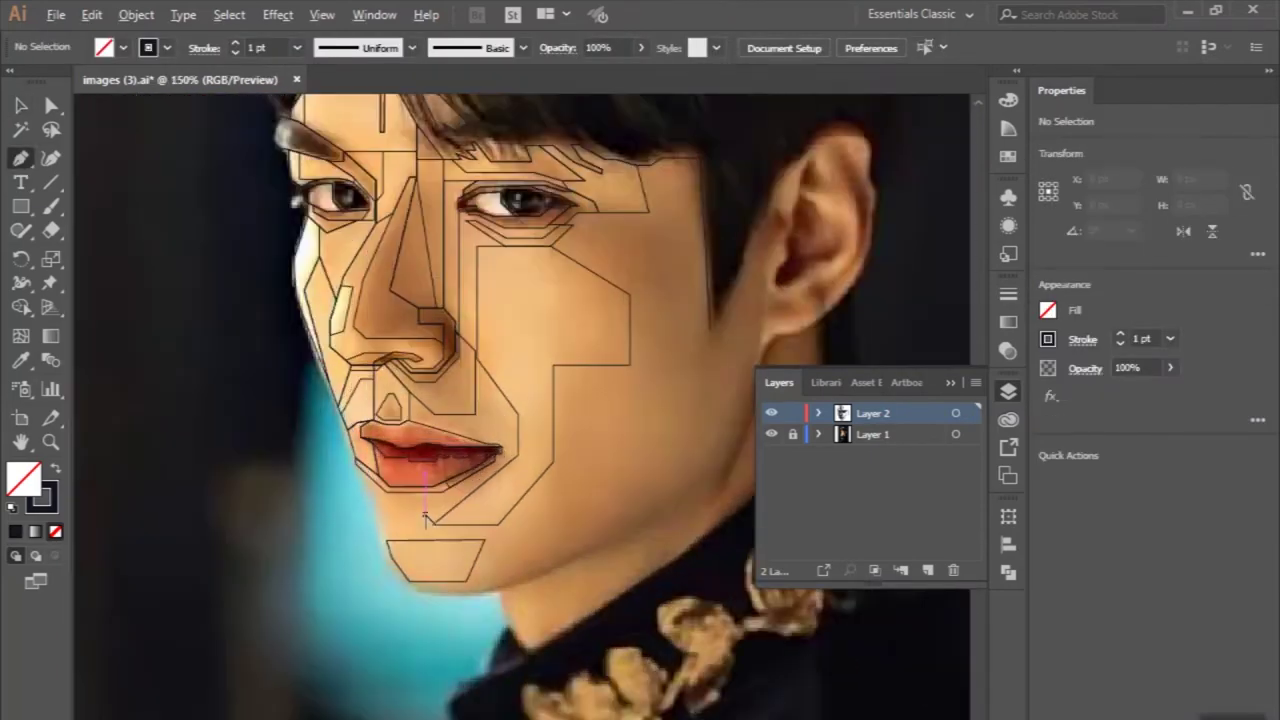
scroll(391, 463, "up", 1)
Step: Draw a jawline strip beside the lower lip connecting to the chin's top edge
left_click(322, 580)
left_click(392, 647)
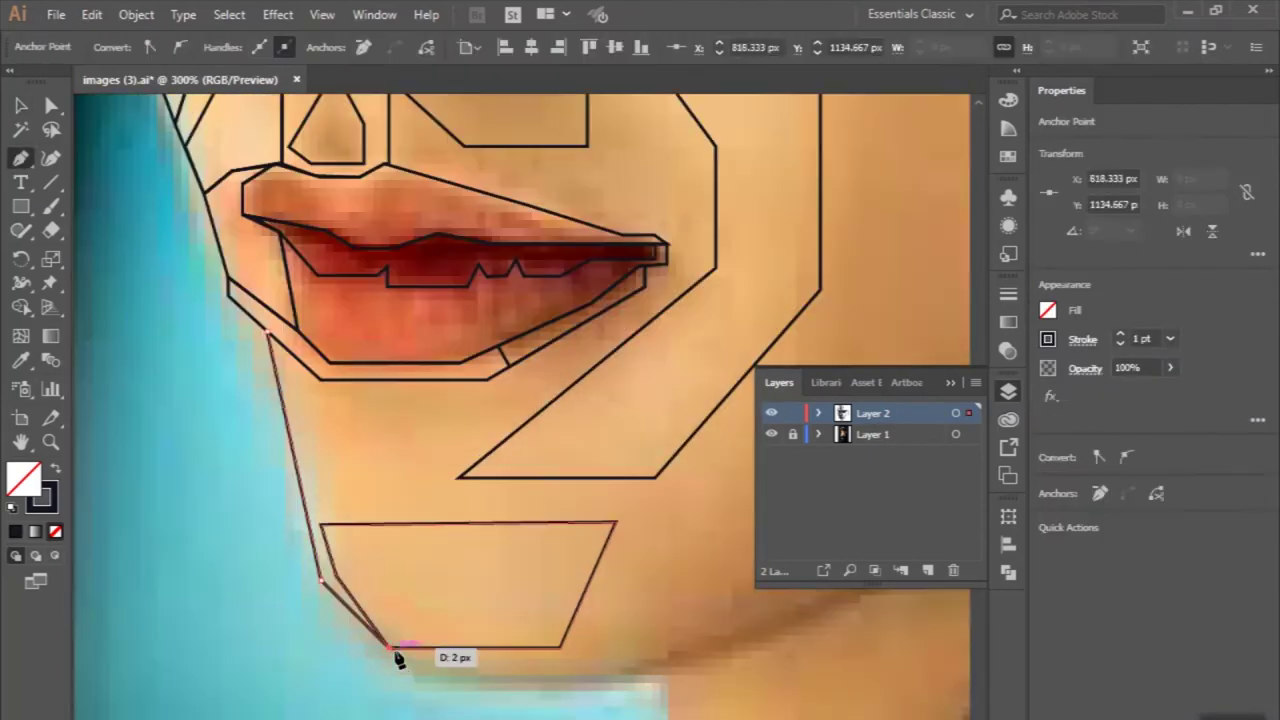
left_click(407, 521)
left_click(458, 477)
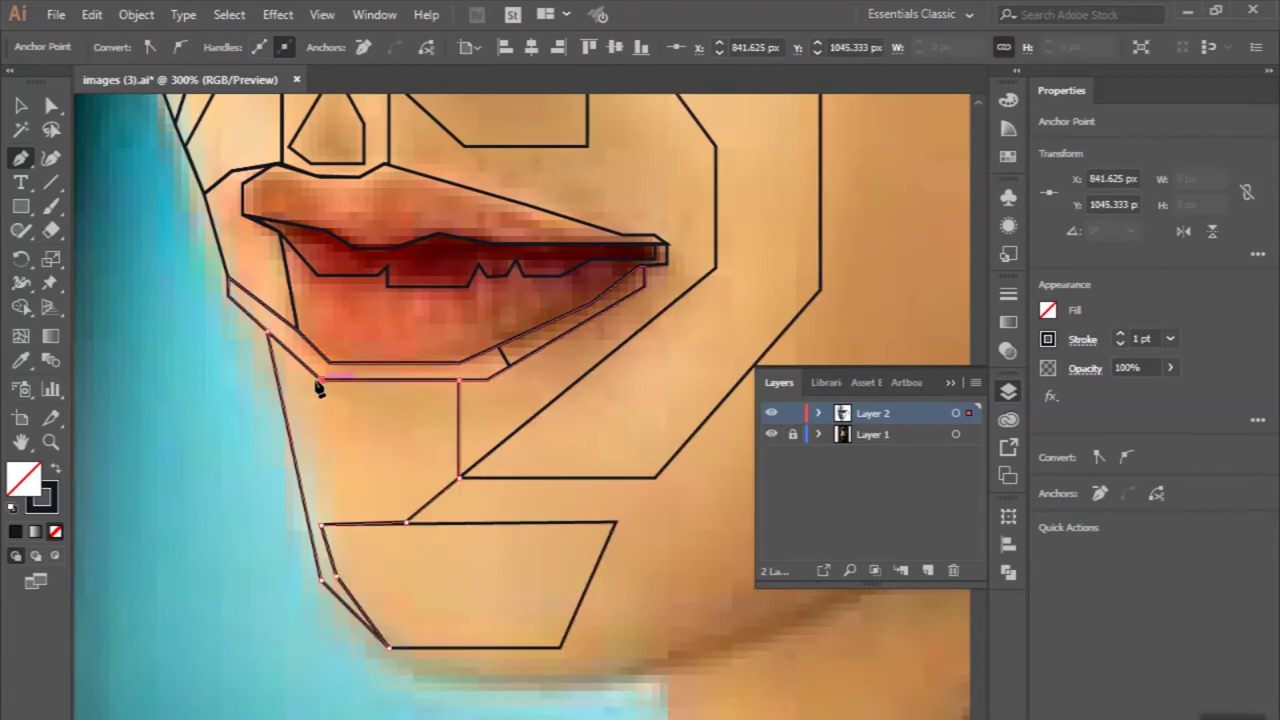
scroll(318, 388, "down", 2)
Step: Trace a segment from below the lower lip along the chin's lower edge and finish it
left_click(157, 337, "ctrl")
scroll(371, 534, "up", 1)
scroll(371, 500, "up", 1)
left_click(325, 433)
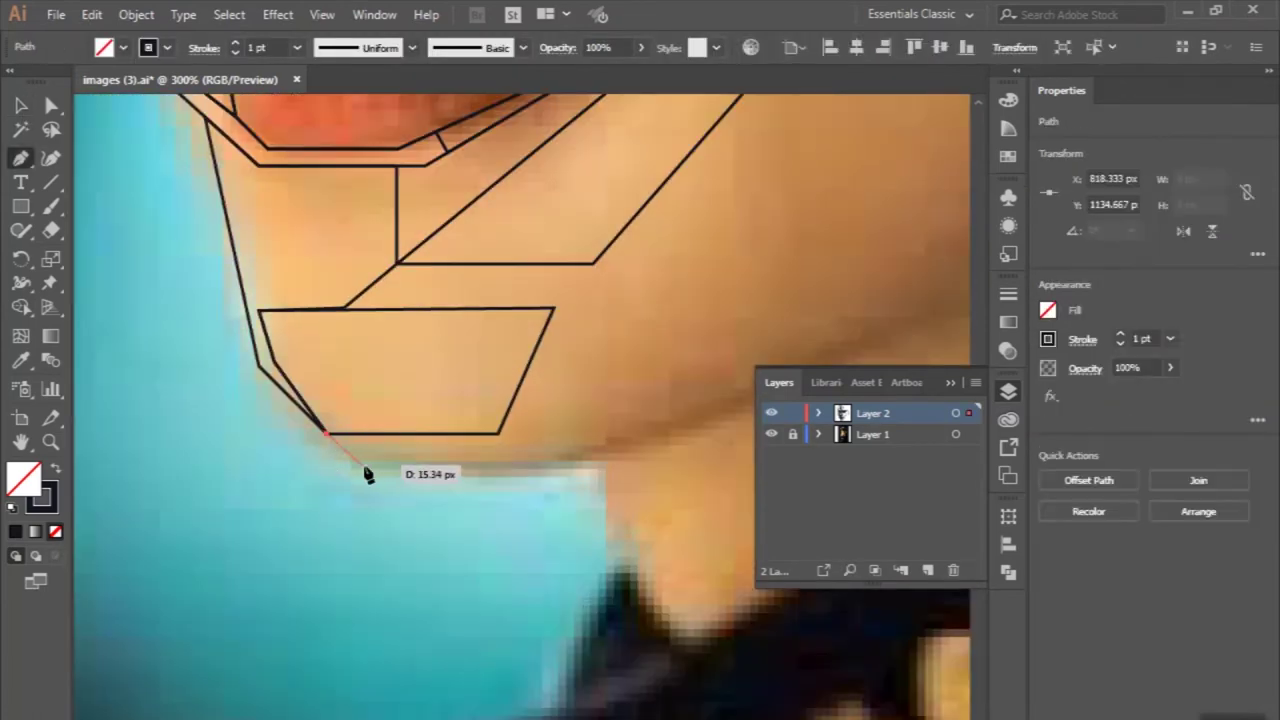
scroll(450, 473, "down", 1)
left_click(633, 422)
left_click(464, 422)
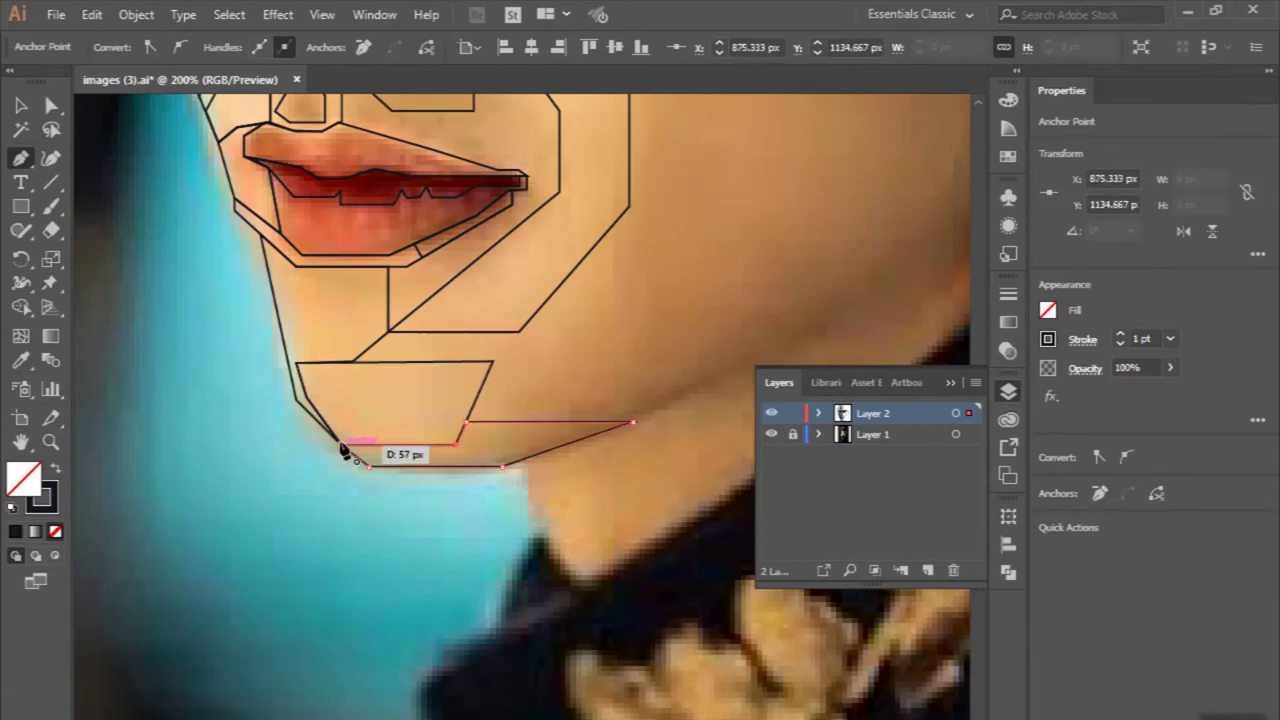
left_click(157, 332, "ctrl")
scroll(280, 430, "down", 2)
scroll(398, 515, "up", 1)
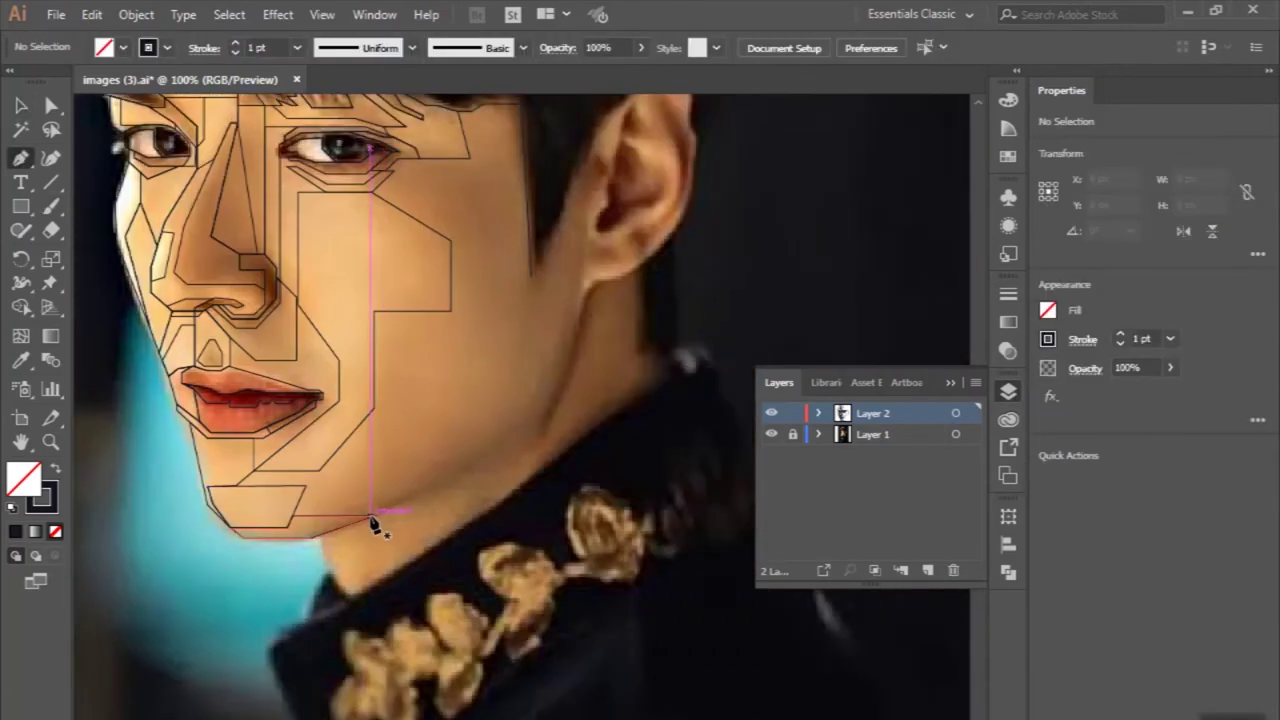
Step: Finish the right cheek patch as a closed angular Pen outline
scroll(457, 380, "up", 2)
scroll(470, 340, "up", 1)
left_click(480, 301)
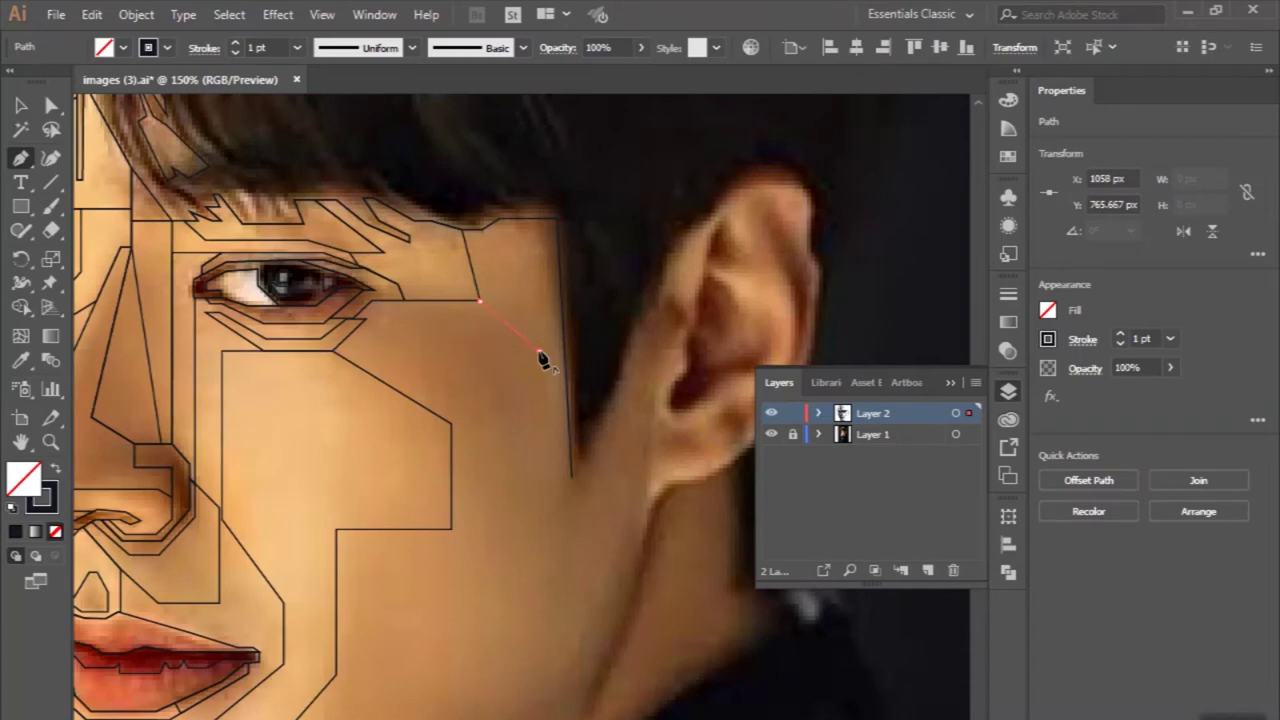
left_click(539, 351)
left_click(539, 420)
left_click(451, 427)
scroll(337, 357, "up", 2)
left_click(343, 320)
left_click(371, 294)
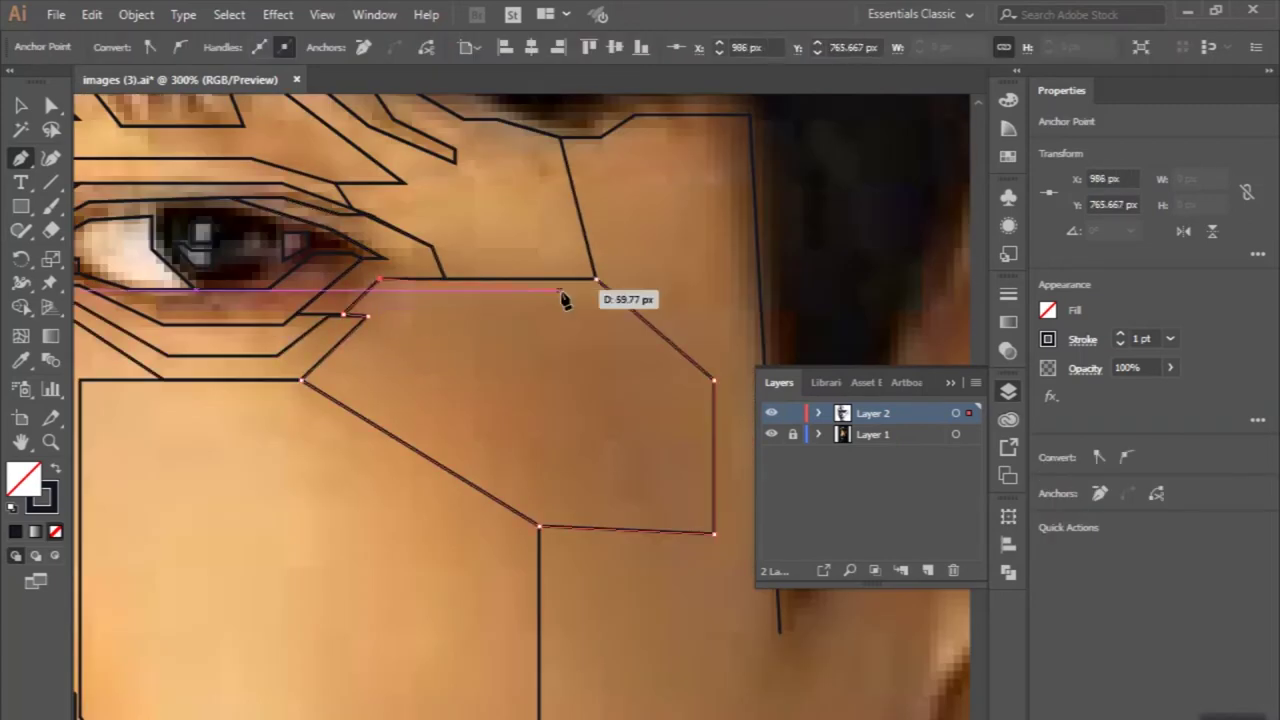
left_click(563, 286)
scroll(563, 286, "down", 3)
left_click(95, 247, "ctrl")
Step: Trace a closed narrow strip outline from the ear top down below the ear
scroll(563, 500, "up", 2)
scroll(567, 545, "down", 2)
scroll(580, 400, "up", 1)
left_click(590, 270)
left_click(554, 335)
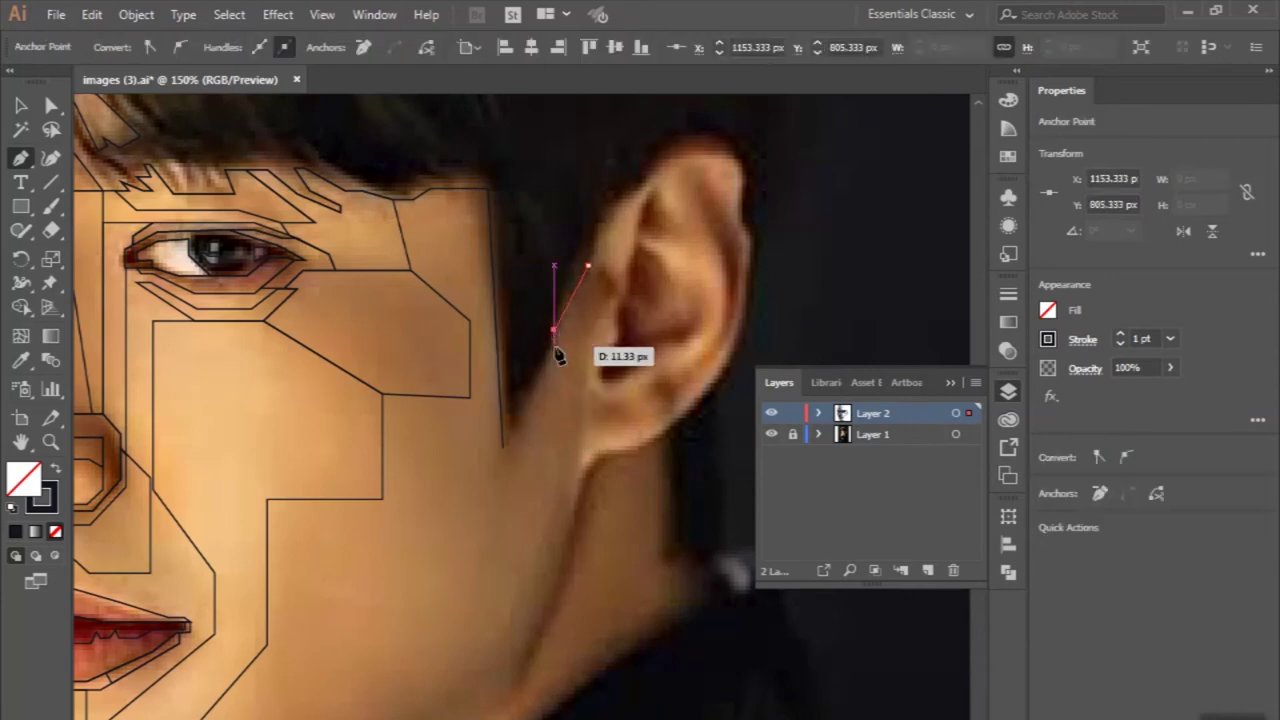
left_click(503, 456)
scroll(503, 456, "down", 1)
left_click(503, 617)
left_click(568, 494)
left_click(581, 277)
left_click(616, 218)
scroll(465, 385, "down", 1)
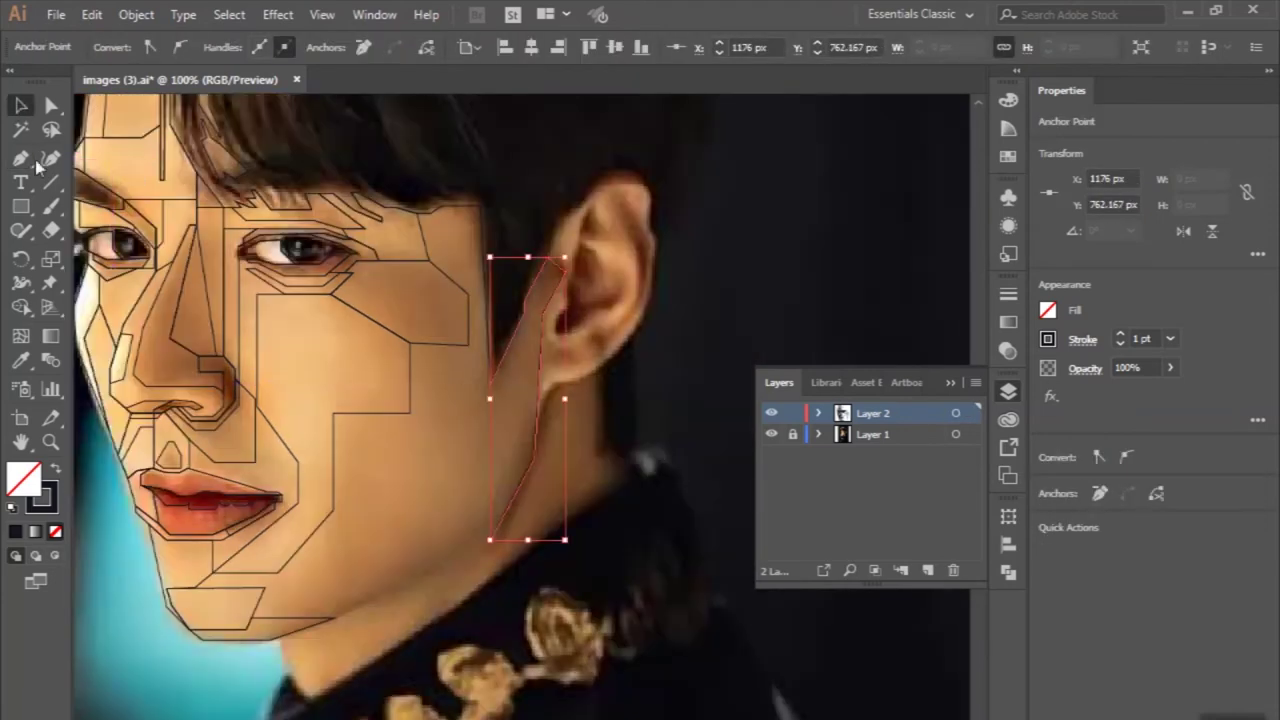
key("p")
Step: Outline a large closed angular facet over the right lower jaw
scroll(457, 523, "down", 1)
scroll(323, 563, "up", 1)
scroll(323, 563, "down", 1)
left_click(268, 620)
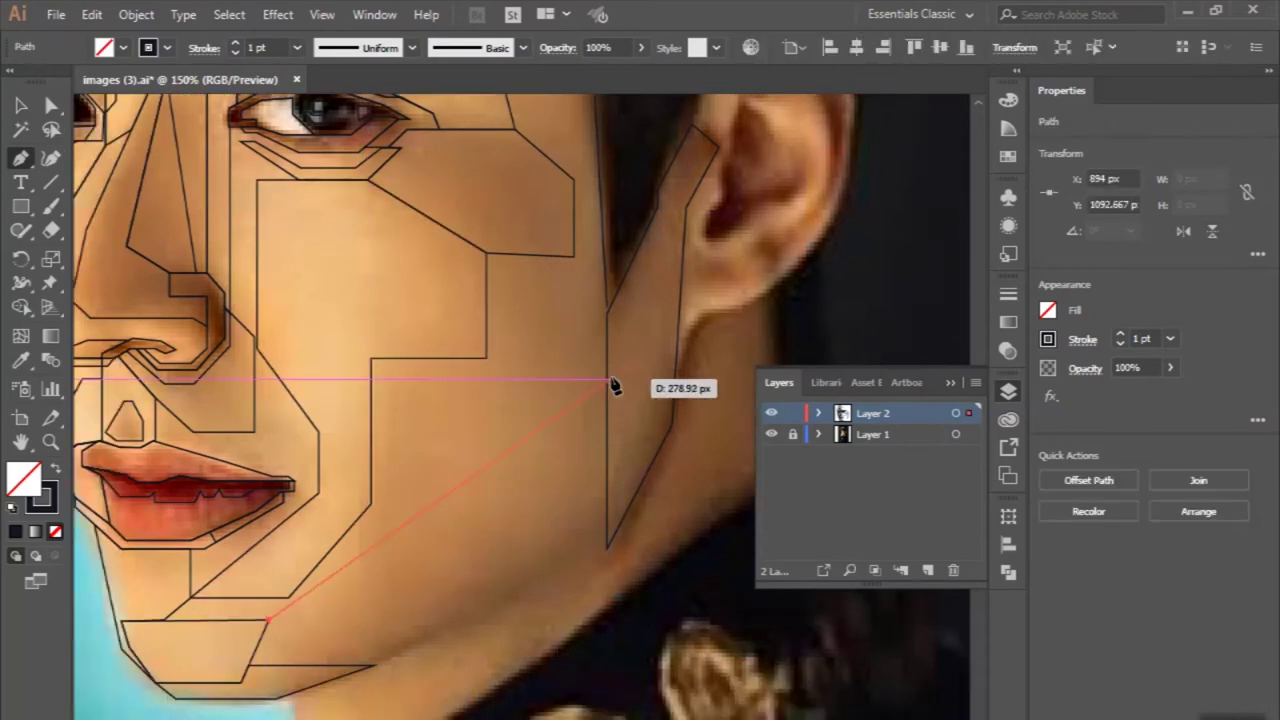
left_click(608, 381)
left_click(607, 549)
left_click(373, 665)
left_click(248, 665)
left_click(268, 620)
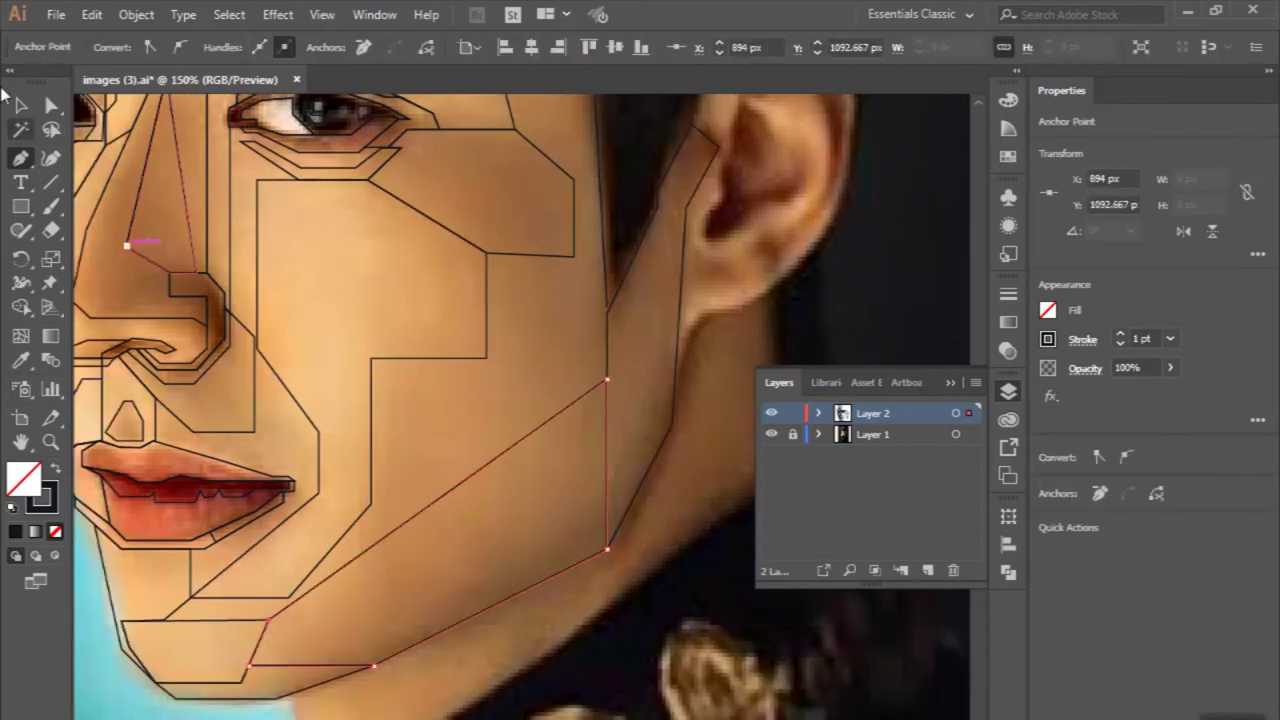
left_click(347, 291, "ctrl")
Step: Reshape the jaw outline with Add Anchor Point and by dragging two corners
scroll(347, 291, "down", 2)
scroll(415, 512, "up", 1)
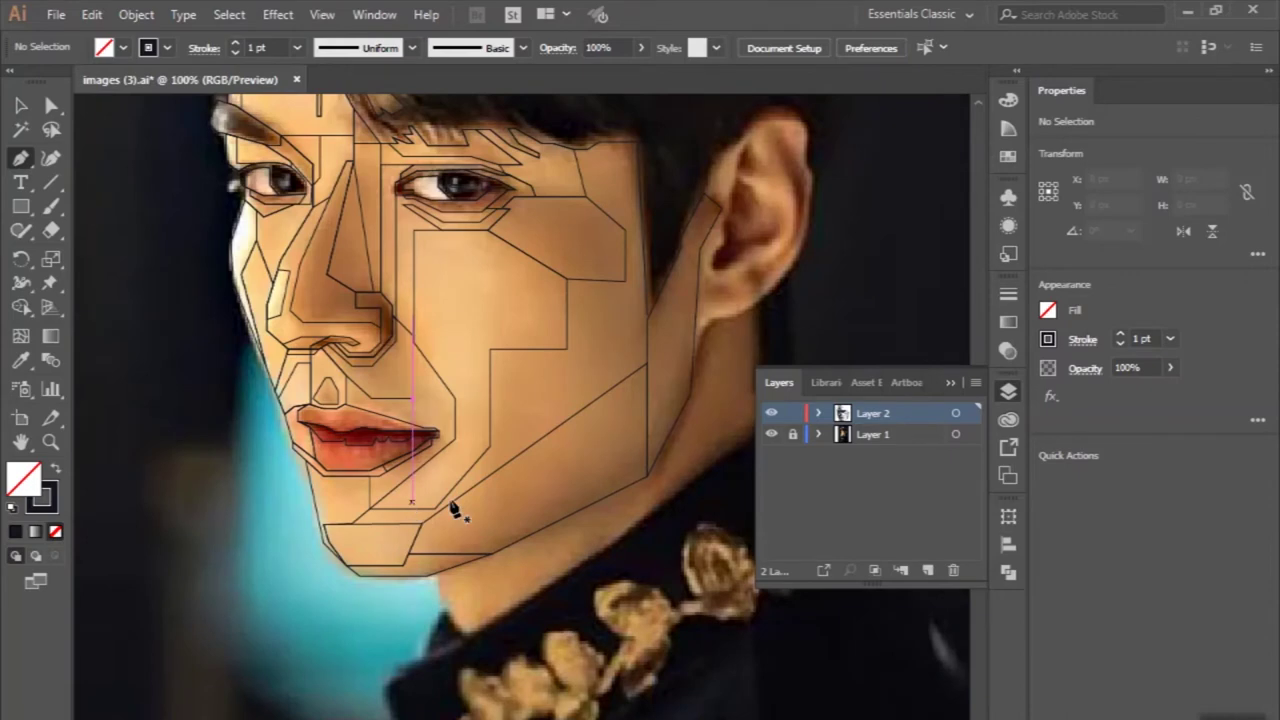
scroll(415, 512, "up", 1)
left_click_drag(20, 157, 115, 180)
left_click(511, 440)
left_click(795, 418)
left_click_drag(503, 446, 463, 536)
left_click_drag(537, 424, 580, 420)
scroll(503, 376, "down", 4)
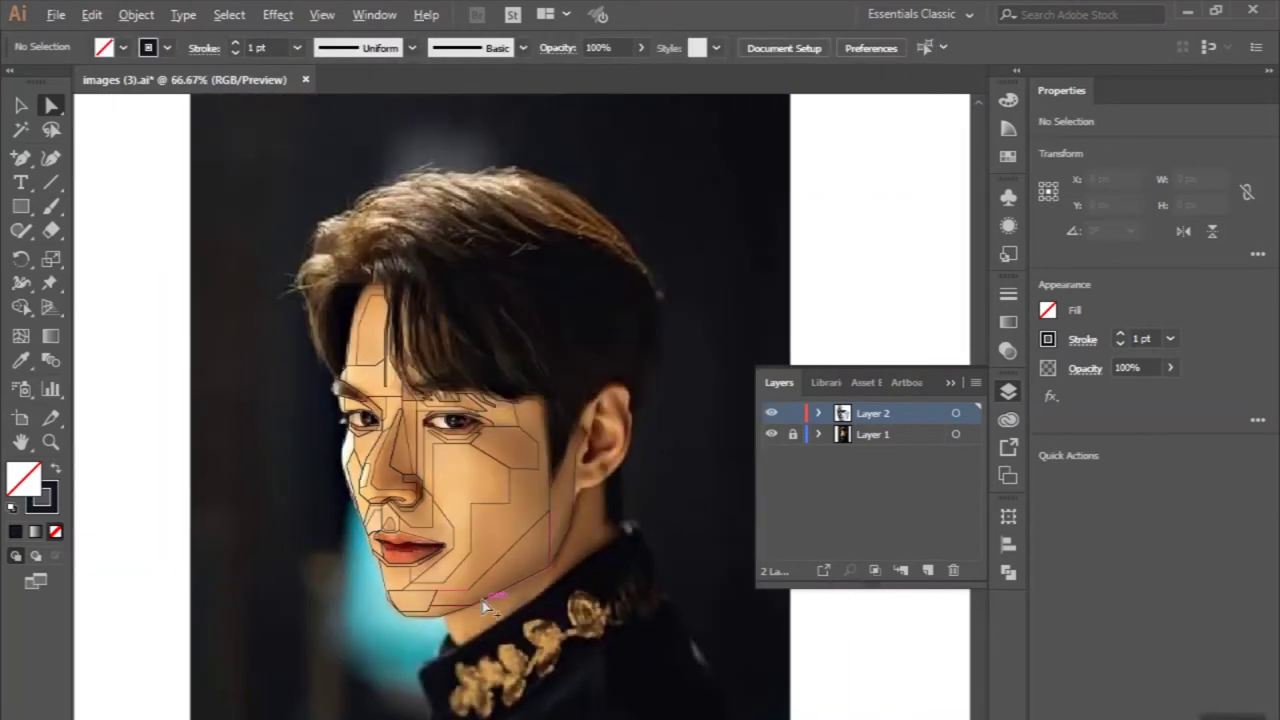
scroll(487, 605, "up", 2)
left_click(20, 157)
scroll(437, 450, "up", 2)
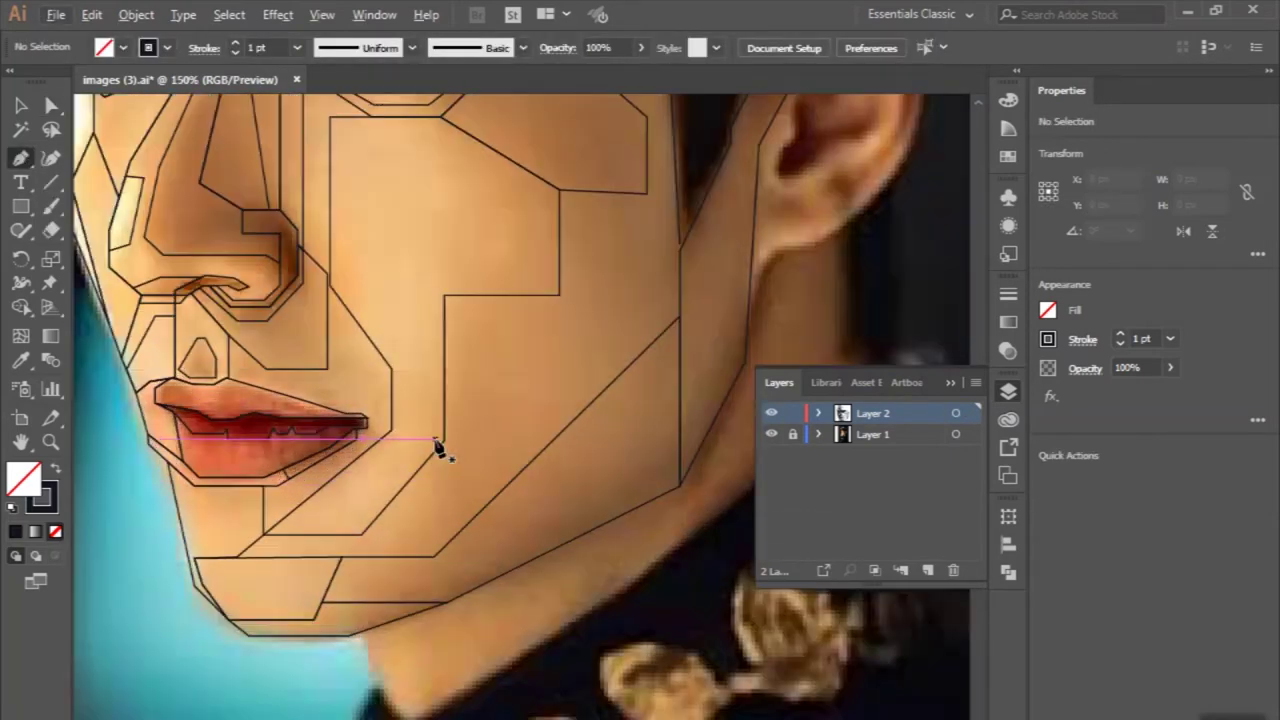
Step: Close the jawline outline with two more corners back to its start
scroll(560, 445, "up", 1)
left_click(549, 440)
left_click(395, 595)
left_click(133, 600)
scroll(400, 540, "down", 2)
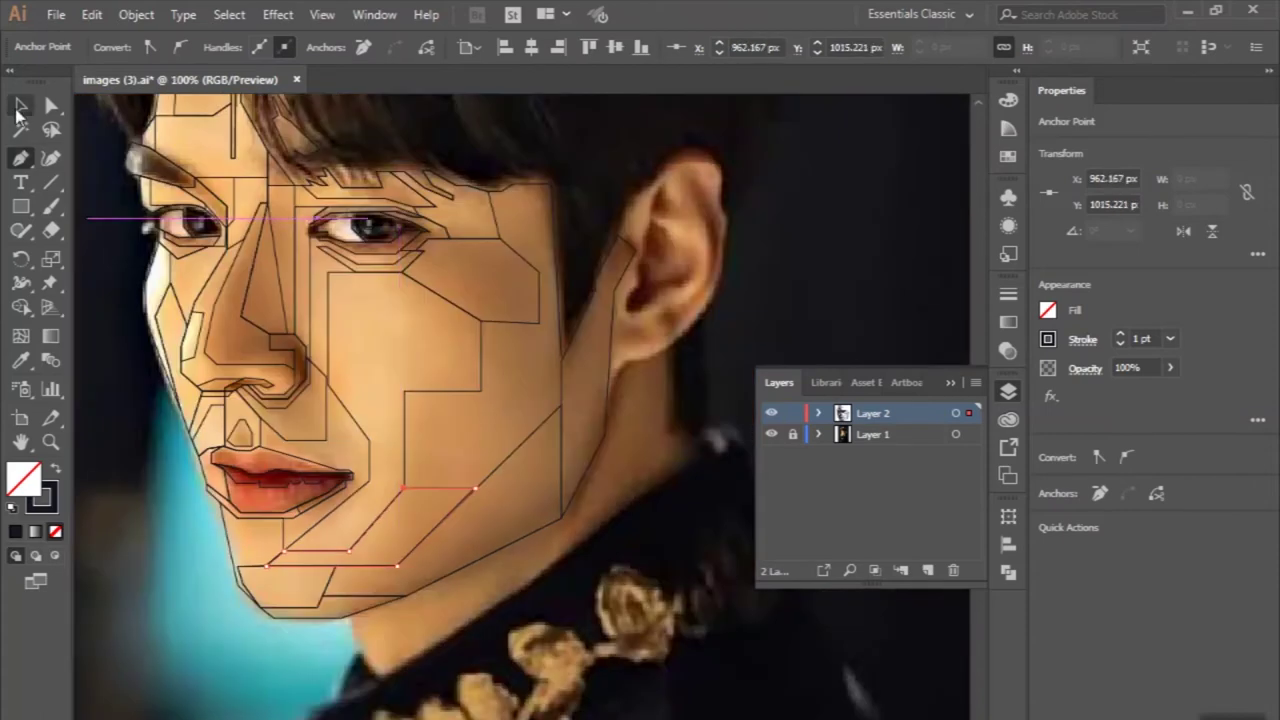
key("v")
Step: Trace a closed rectangular facet on the cheek
left_click(20, 157)
scroll(557, 451, "up", 1)
left_click(445, 600)
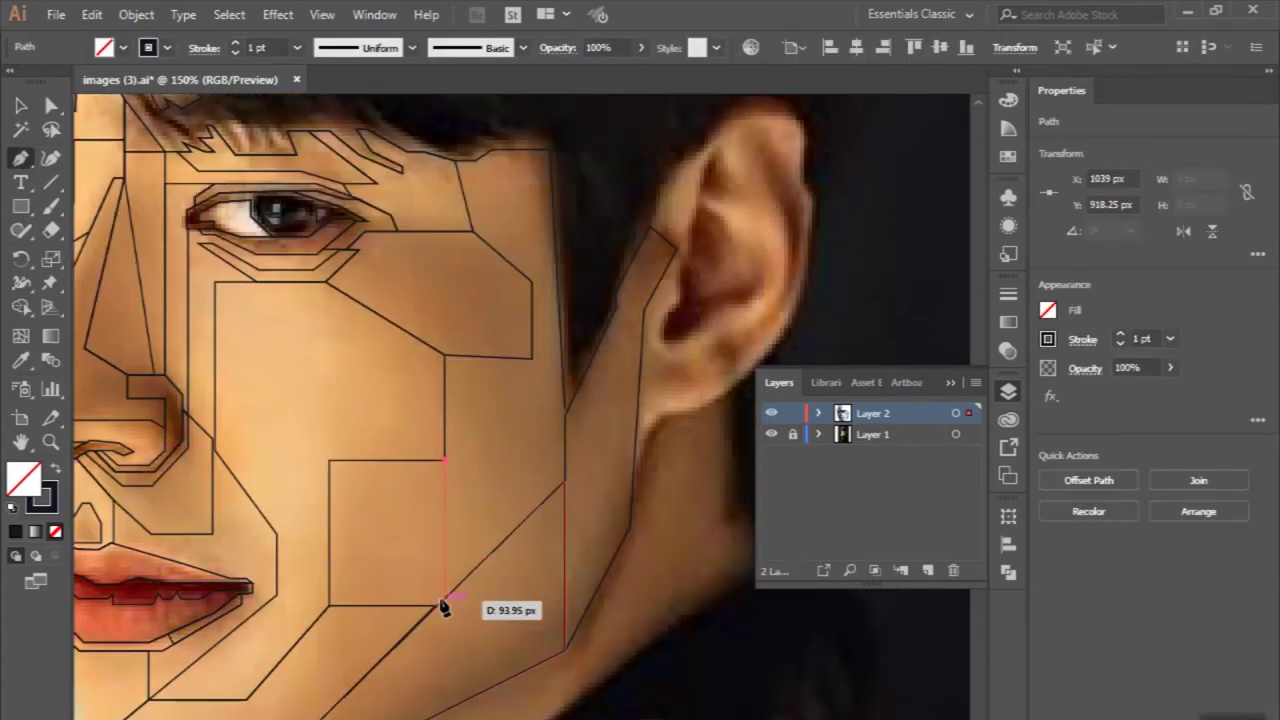
left_click(565, 482)
left_click(565, 357)
left_click(449, 354)
left_click(445, 600)
scroll(445, 600, "down", 1)
key("v")
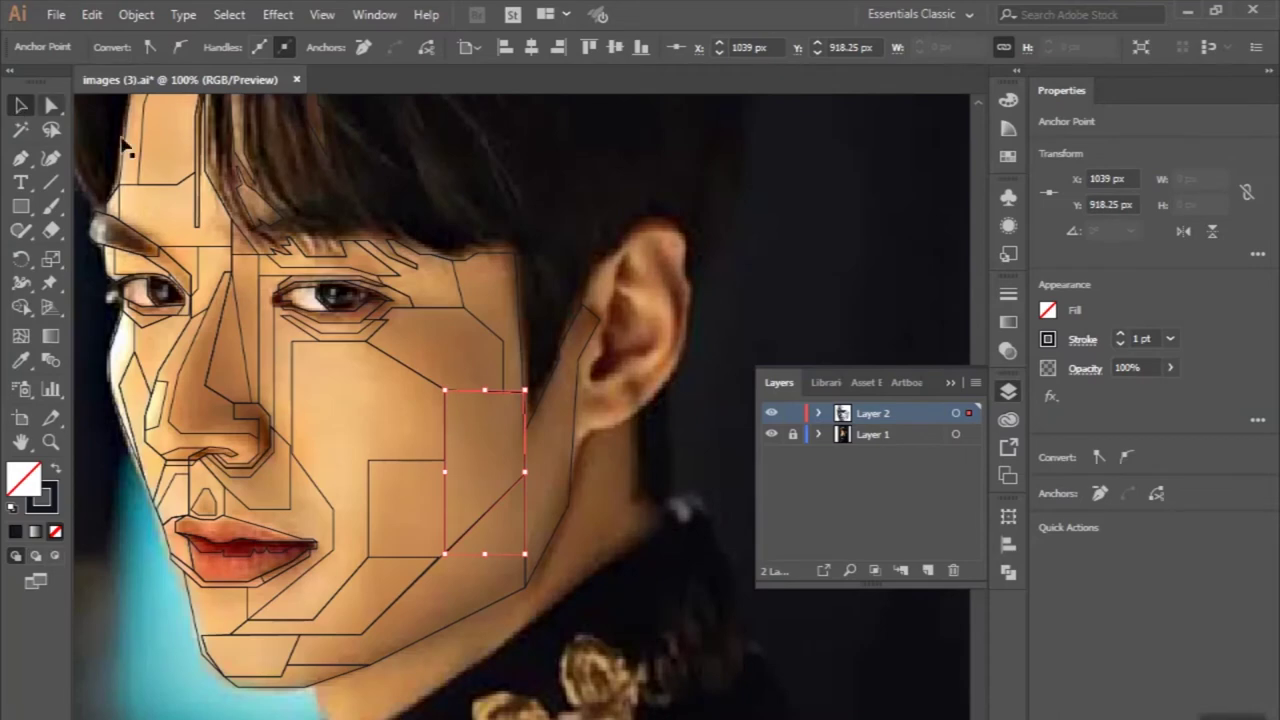
scroll(280, 375, "down", 1)
Step: Trace a four-corner outline from beneath the eye down the cheek
key("p")
scroll(444, 287, "up", 2)
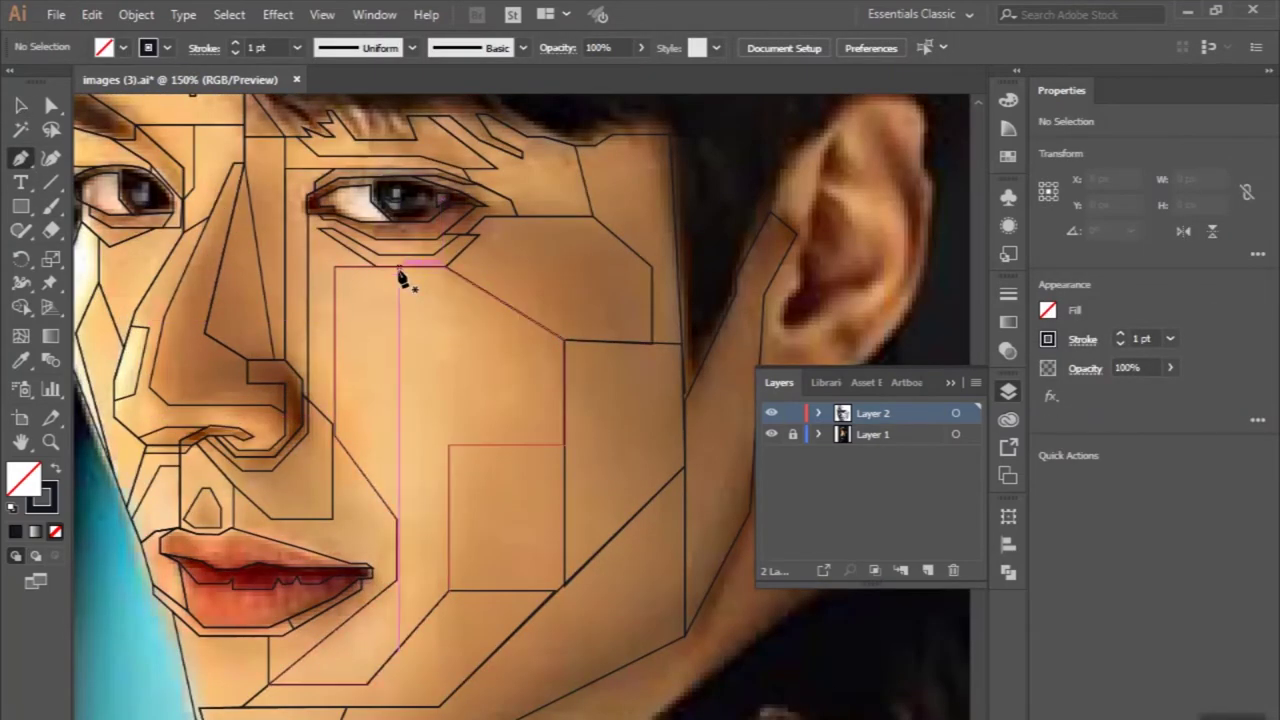
left_click(400, 268)
left_click(453, 322)
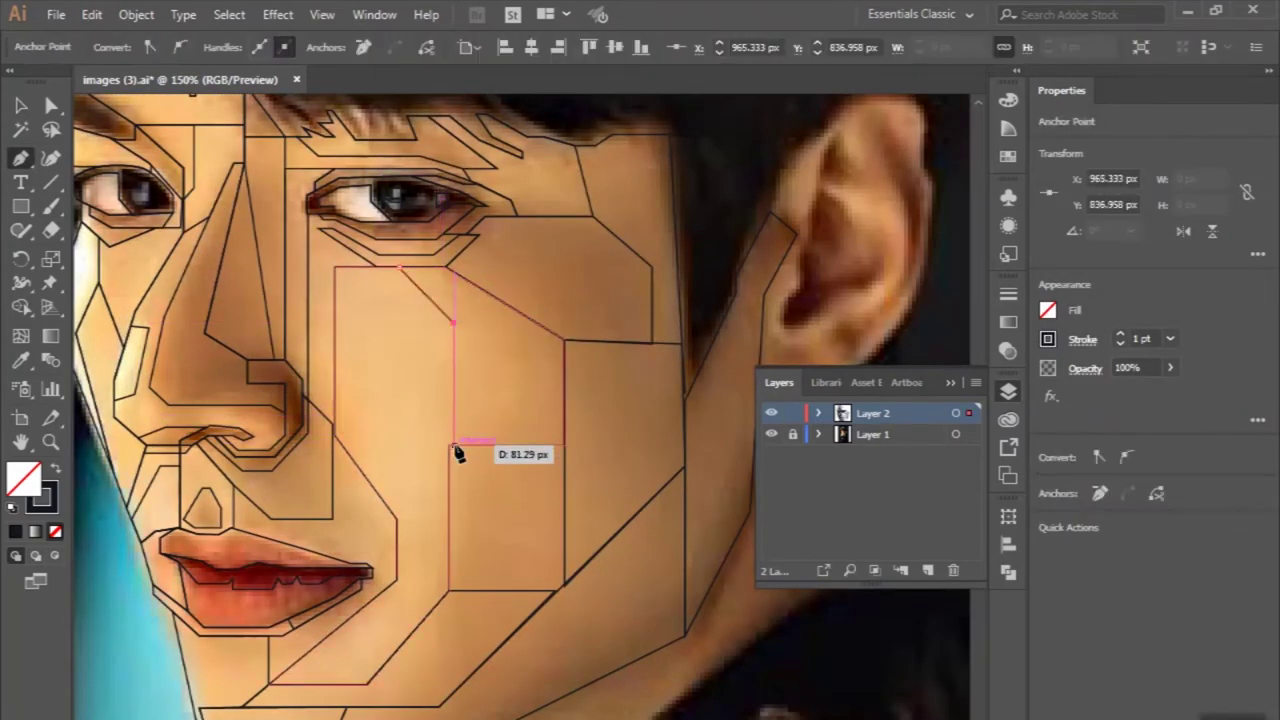
left_click(565, 445)
left_click(565, 340)
Step: Nudge one cheek outline corner with Direct Selection, then zoom in on the ear area
key("ctrl+plus")
key("a")
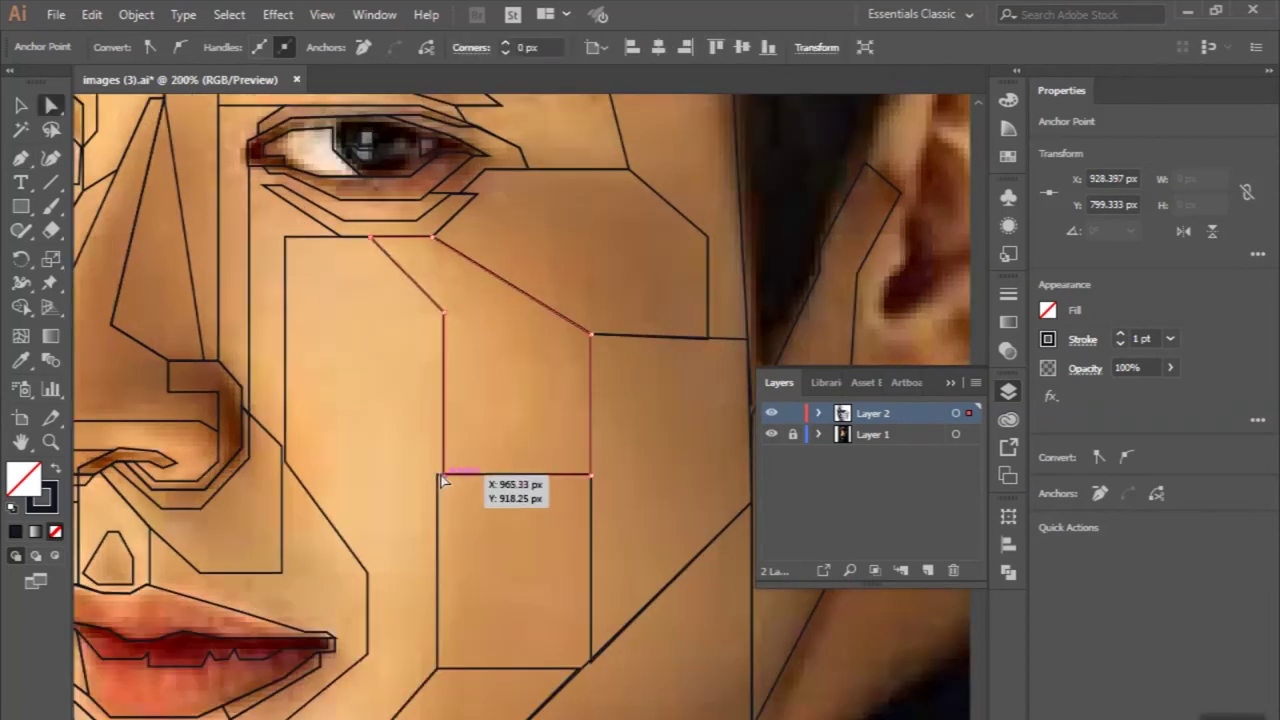
left_click_drag(441, 313, 436, 311)
key("ctrl+shift+a")
key("ctrl+0")
key("p")
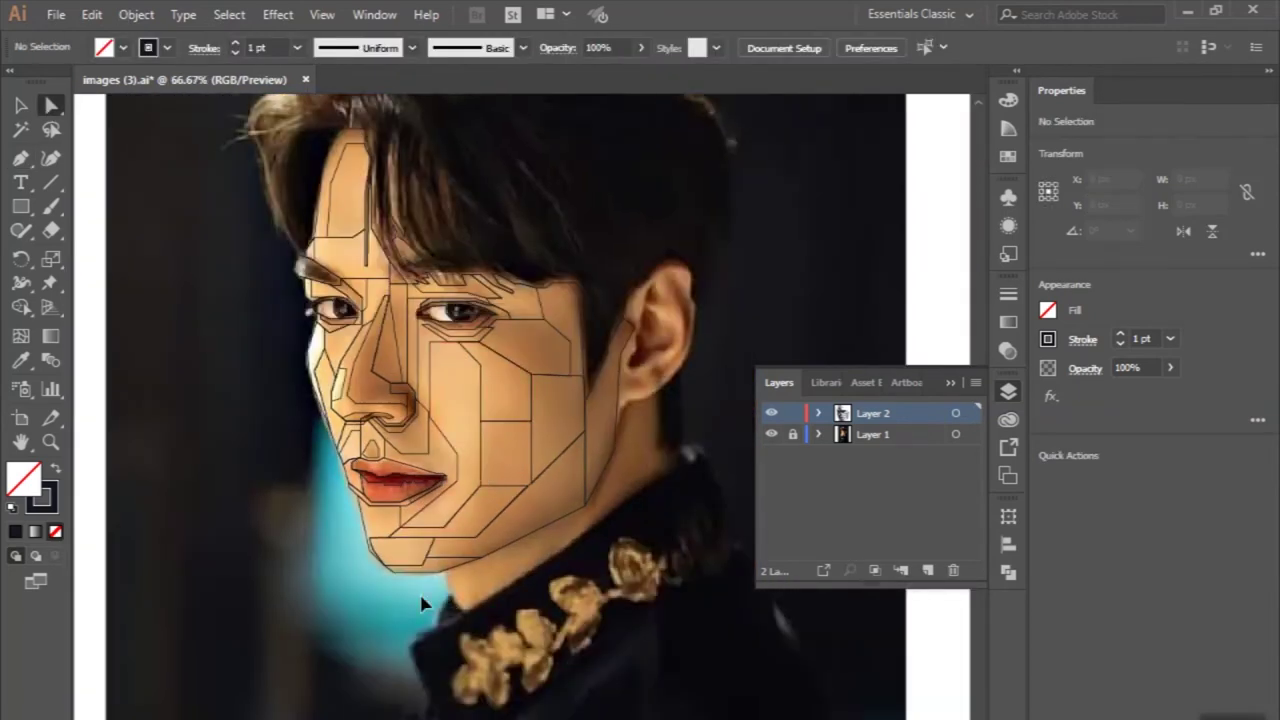
key("ctrl+plus")
key("ctrl+0")
key("ctrl+plus")
key("ctrl+plus")
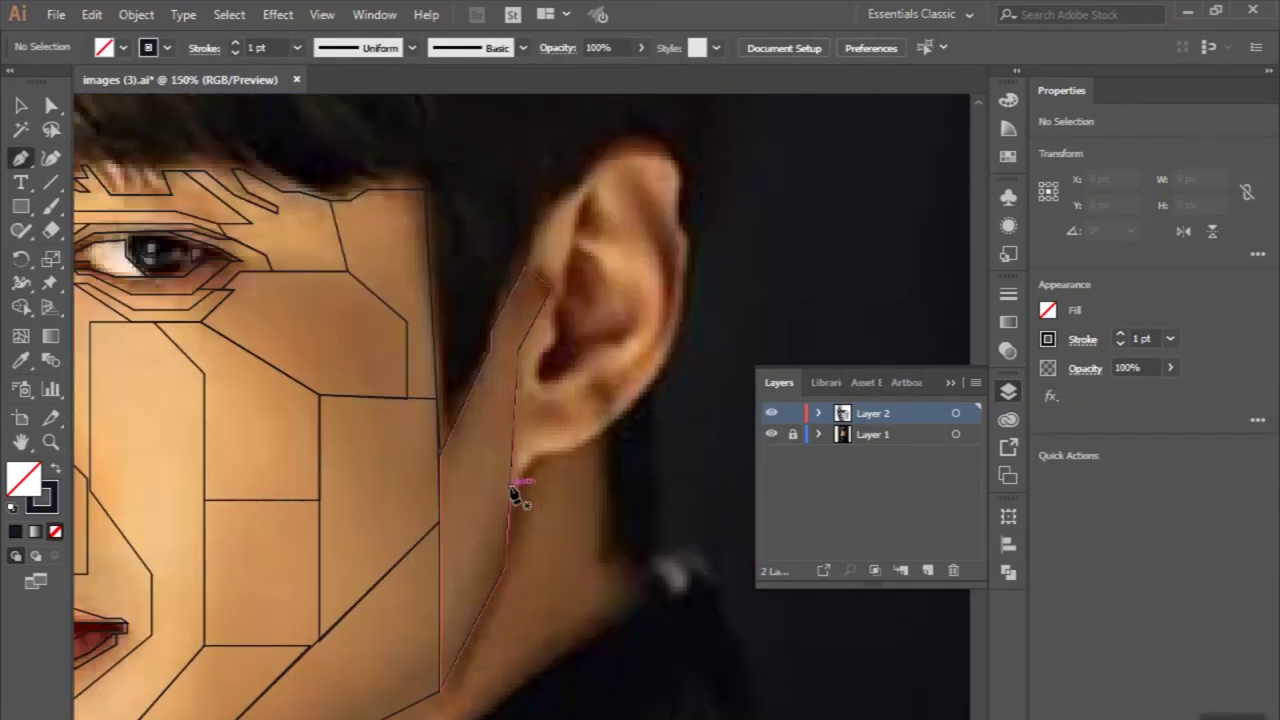
Step: Begin an outline below the ear, then zoom in on the neck
left_click(510, 487)
left_click(440, 597)
scroll(443, 692, "down", 3)
key("ctrl+plus")
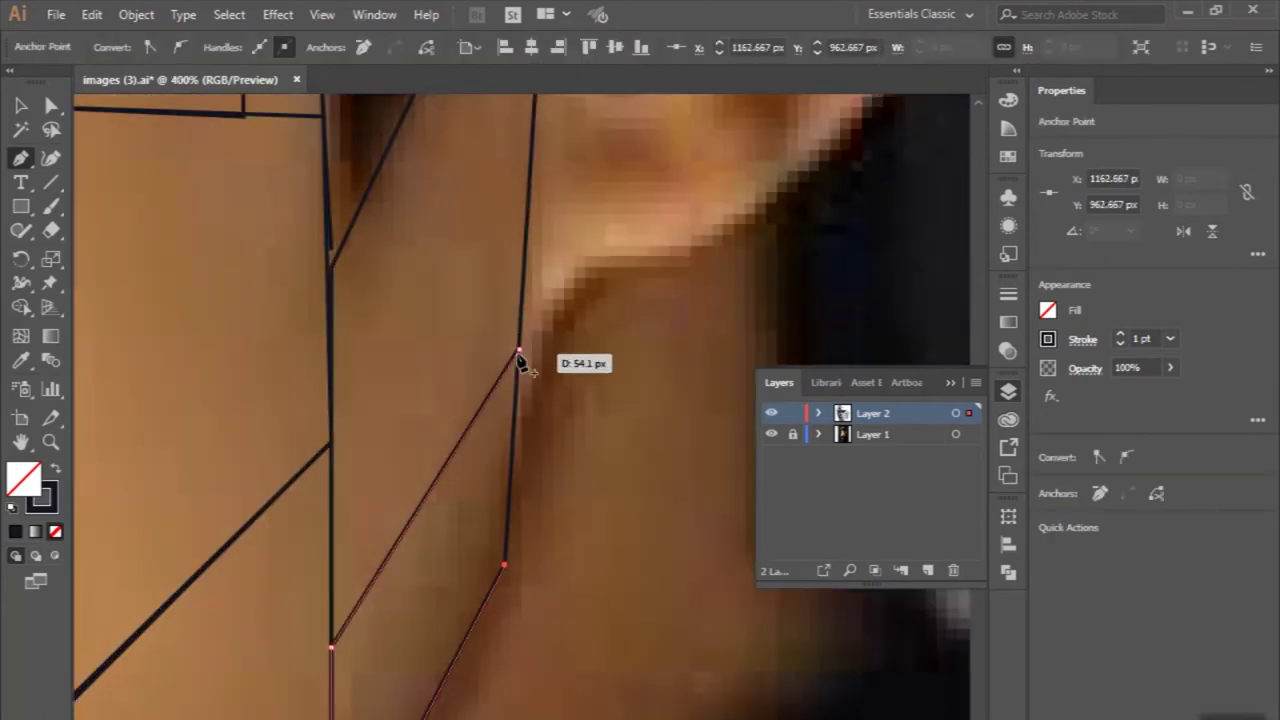
key("ctrl+minus")
key("ctrl+minus")
key("v")
key("p")
key("ctrl+plus")
key("ctrl+plus")
key("ctrl+plus")
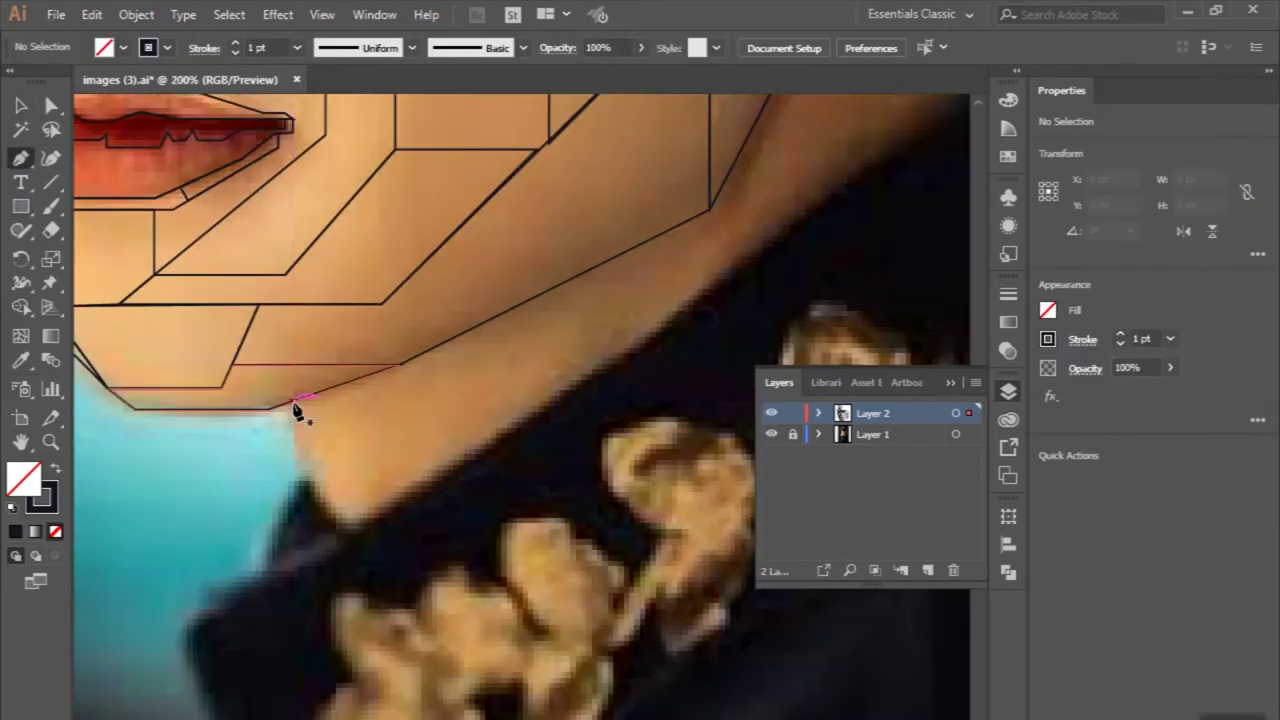
Step: Trace an angular facet along the neck below the jaw
left_click(294, 391)
left_click(294, 457)
scroll(357, 534, "down", 1)
left_click(349, 528)
left_click(572, 389)
scroll(575, 390, "right", 1)
left_click(571, 290)
left_click(338, 405)
key("ctrl+minus")
Step: Outline a closed neck facet running up to the earlobe
left_click(20, 157)
key("ctrl+plus")
left_click(391, 443)
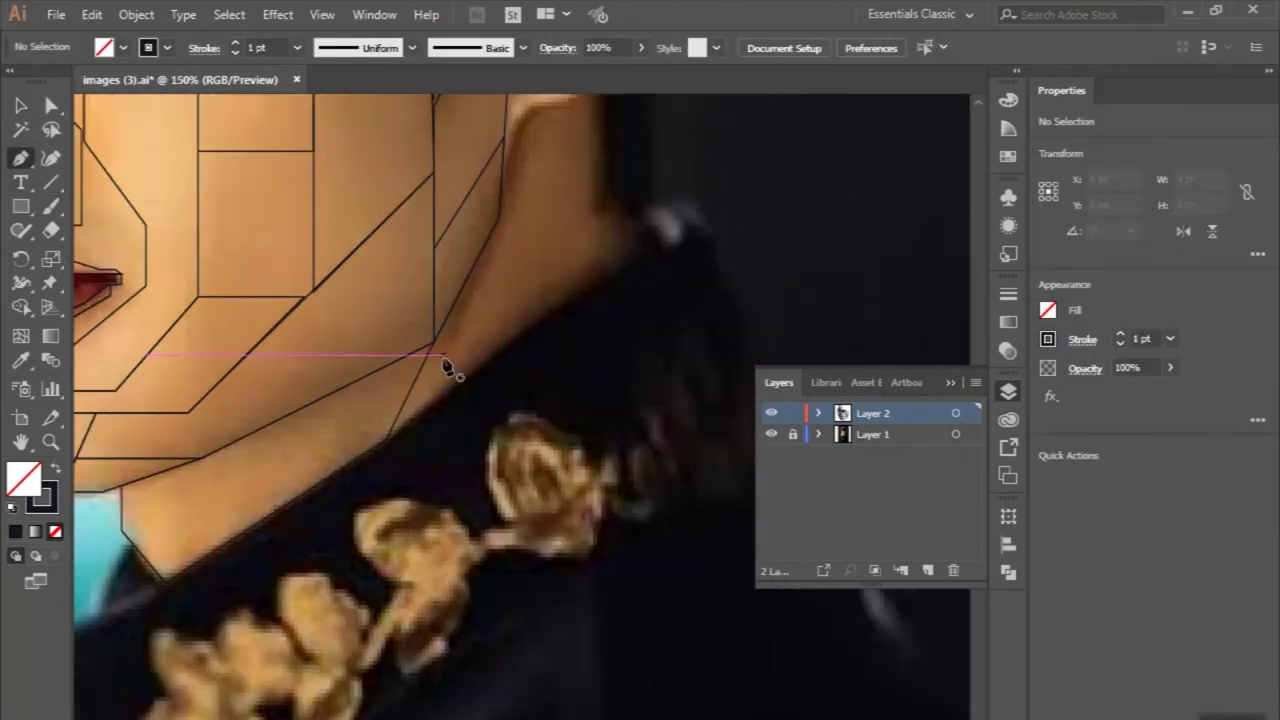
scroll(500, 400, "up", 1)
left_click(630, 294)
left_click(607, 269)
scroll(590, 240, "up", 1)
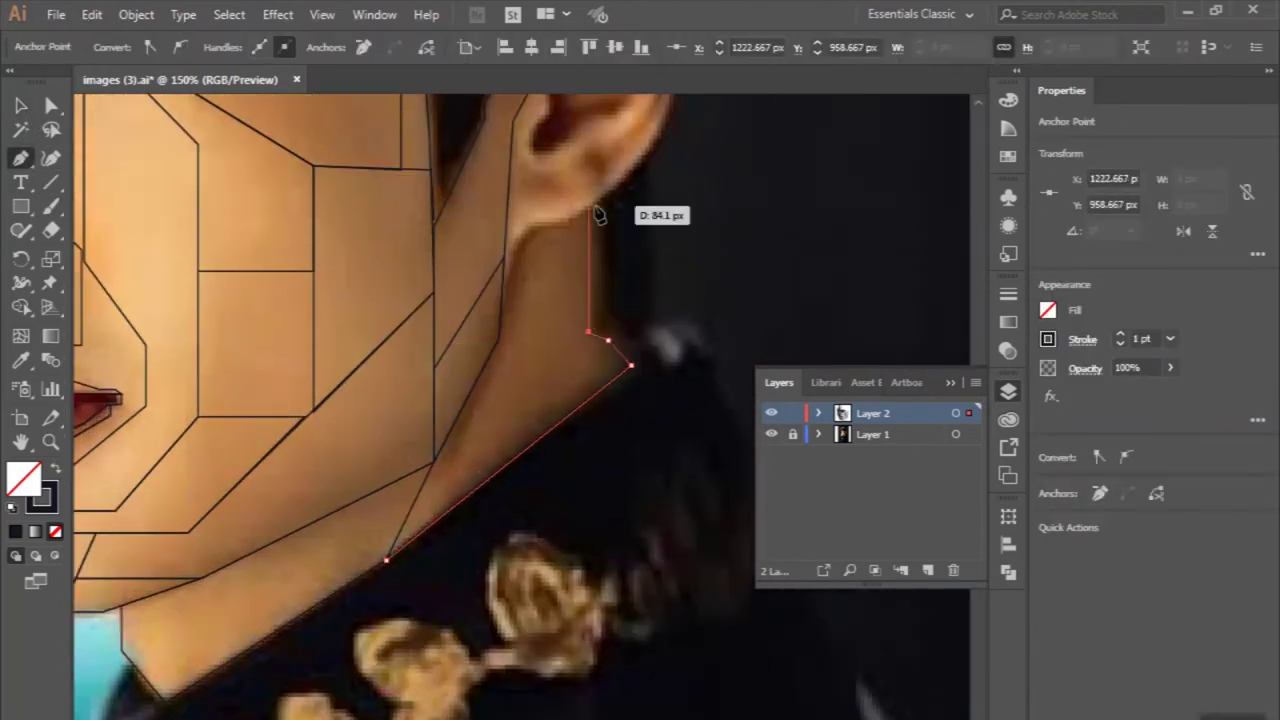
left_click(562, 227)
scroll(550, 240, "up", 1)
left_click(530, 251)
left_click(503, 296)
left_click(498, 362)
key("ctrl+shift+a")
scroll(349, 354, "down", 2)
Step: Trace a strip from the earlobe down the neck side and begin an upper-ear outline
key("p")
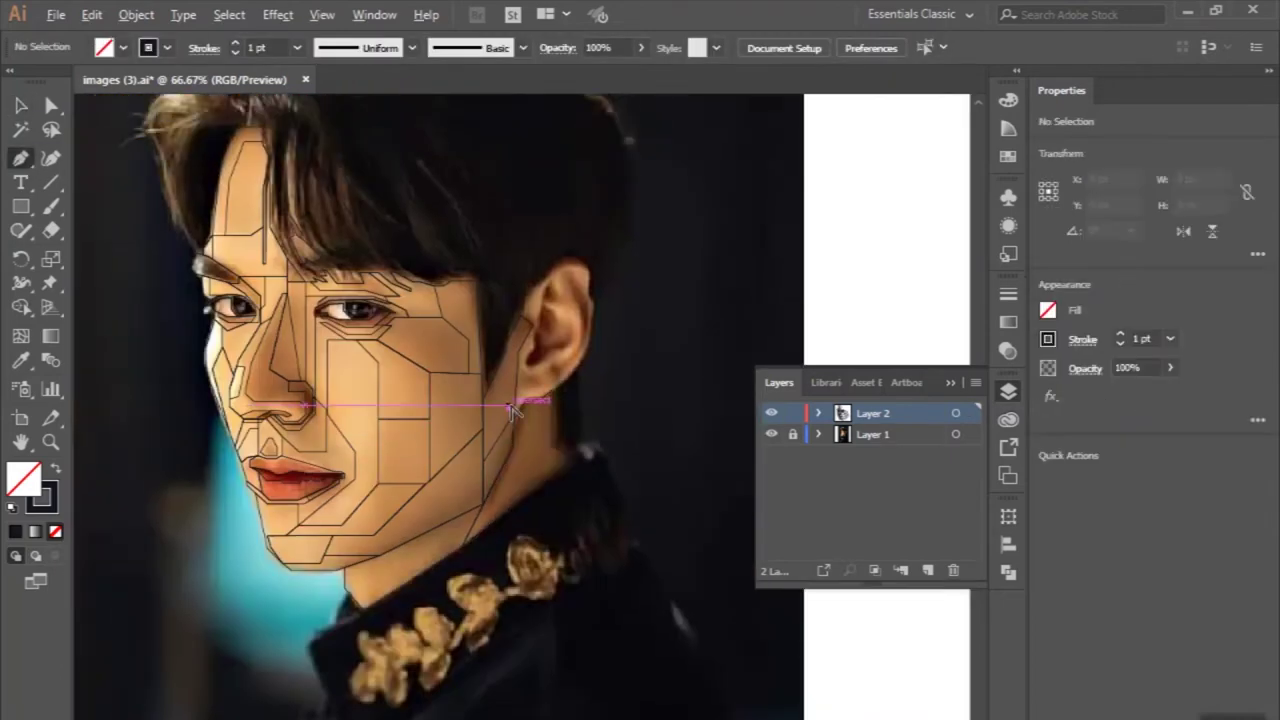
scroll(571, 349, "up", 3)
left_click(569, 340)
left_click(541, 495)
left_click(440, 677)
left_click(558, 341)
scroll(560, 346, "down", 3)
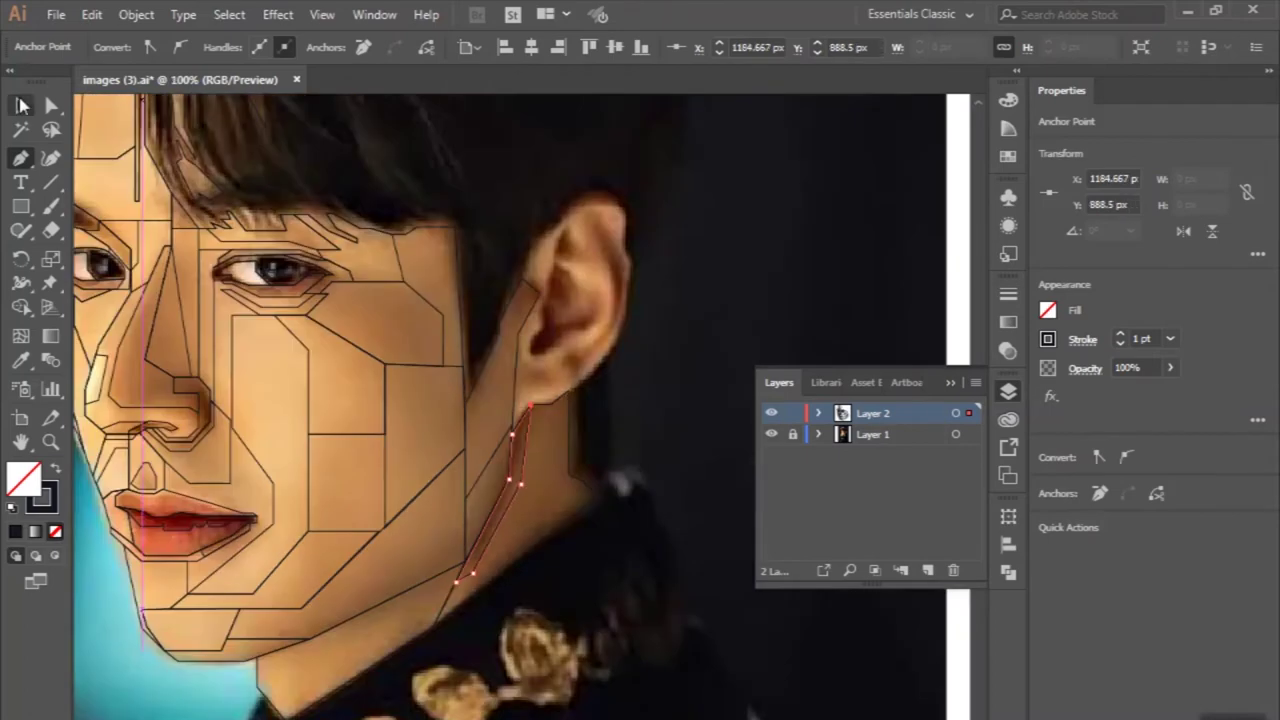
scroll(634, 291, "up", 3)
left_click(417, 415)
left_click(436, 353)
left_click(504, 297)
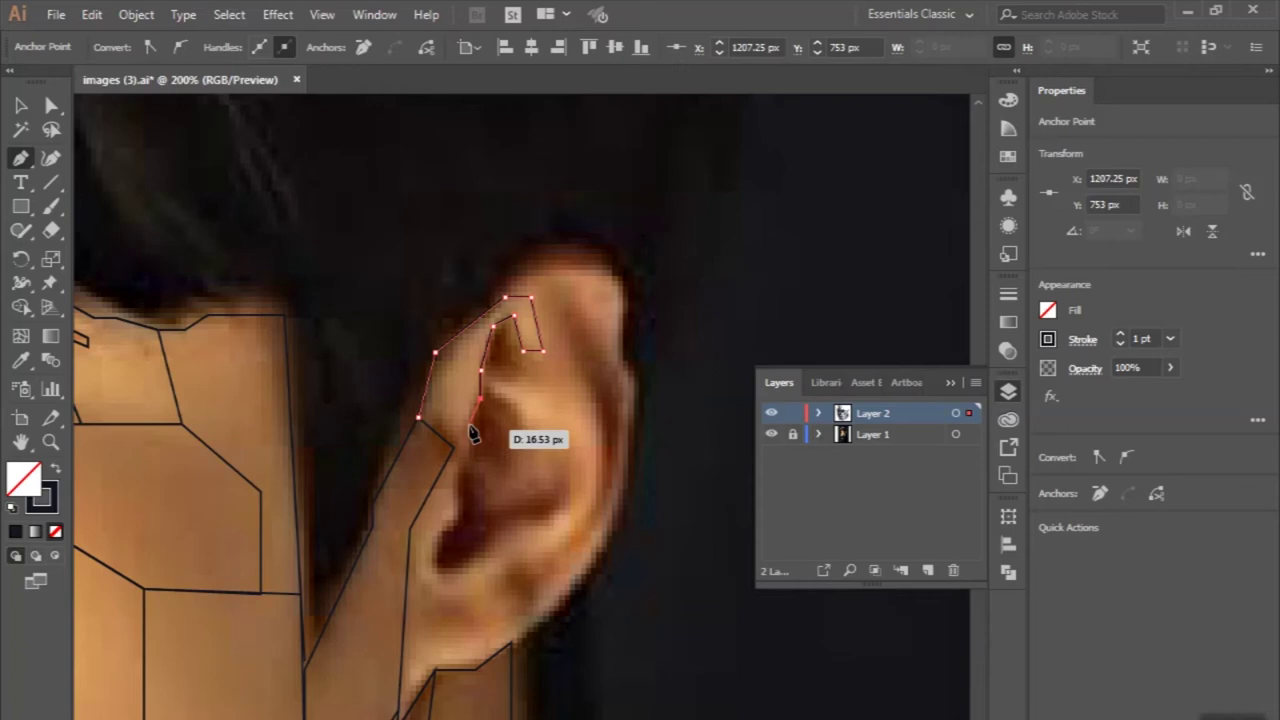
Step: Draw a closed angular outline at the top of the ear with one curved segment
key("ctrl+shift+a")
left_click(504, 297)
left_click(528, 257)
left_click(576, 244)
scroll(556, 290, "up", 1)
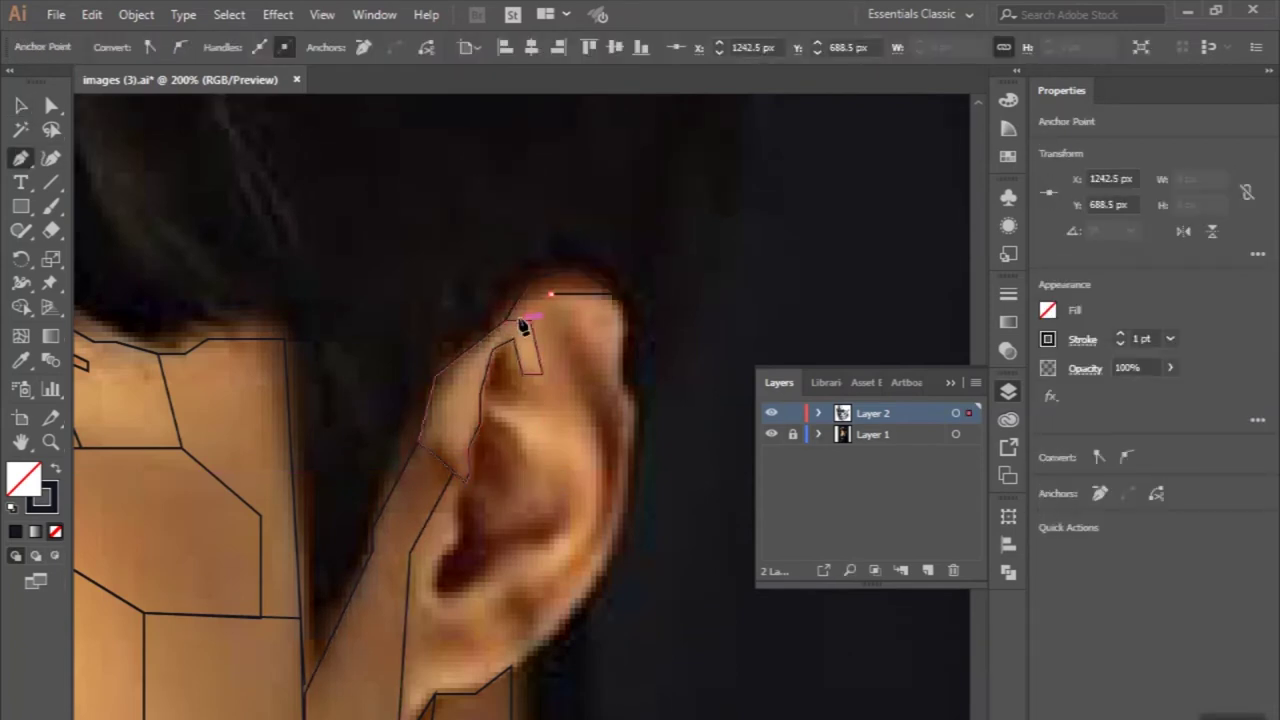
mouse_move(477, 412)
left_mouse_down()
mouse_move(531, 465)
mouse_move(475, 424)
left_mouse_up()
scroll(467, 484, "up", 2)
left_click(494, 373)
key("ctrl+equal")
key("ctrl+minus")
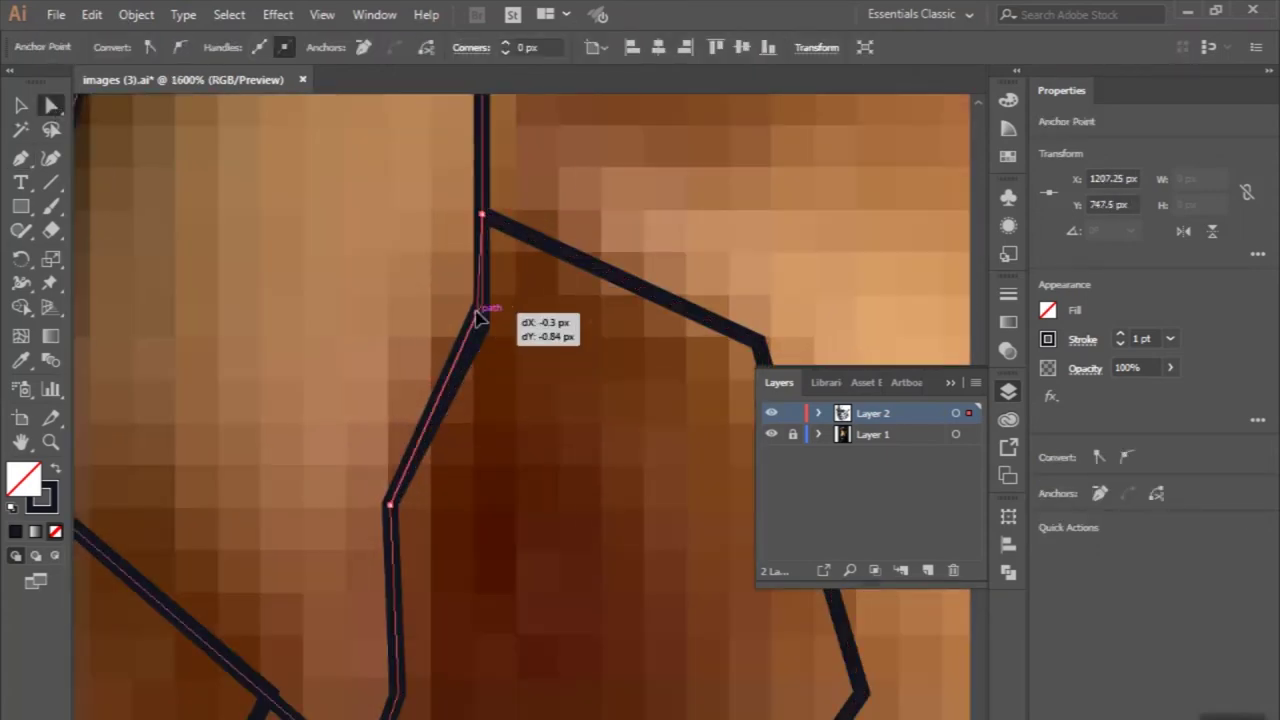
key("ctrl+minus")
Step: Outline the inner ear and close a polygon around the upper ear hollow
key("p")
left_click(443, 413)
left_click(443, 493)
left_click_drag(409, 522, 409, 533)
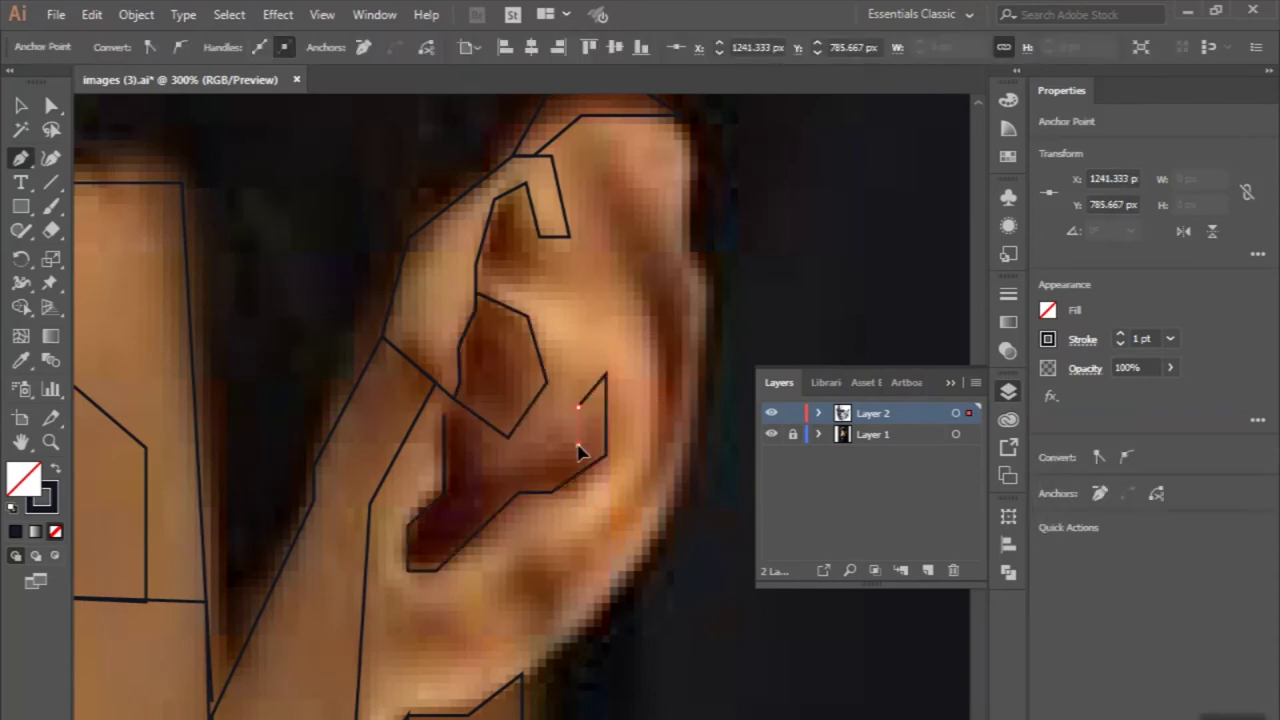
key("ctrl+minus")
key("ctrl+minus")
key("ctrl+equal")
key("ctrl+equal")
key("ctrl+equal")
left_click(428, 316)
left_click(435, 370)
left_click(409, 387)
left_click(344, 356)
left_click(410, 243)
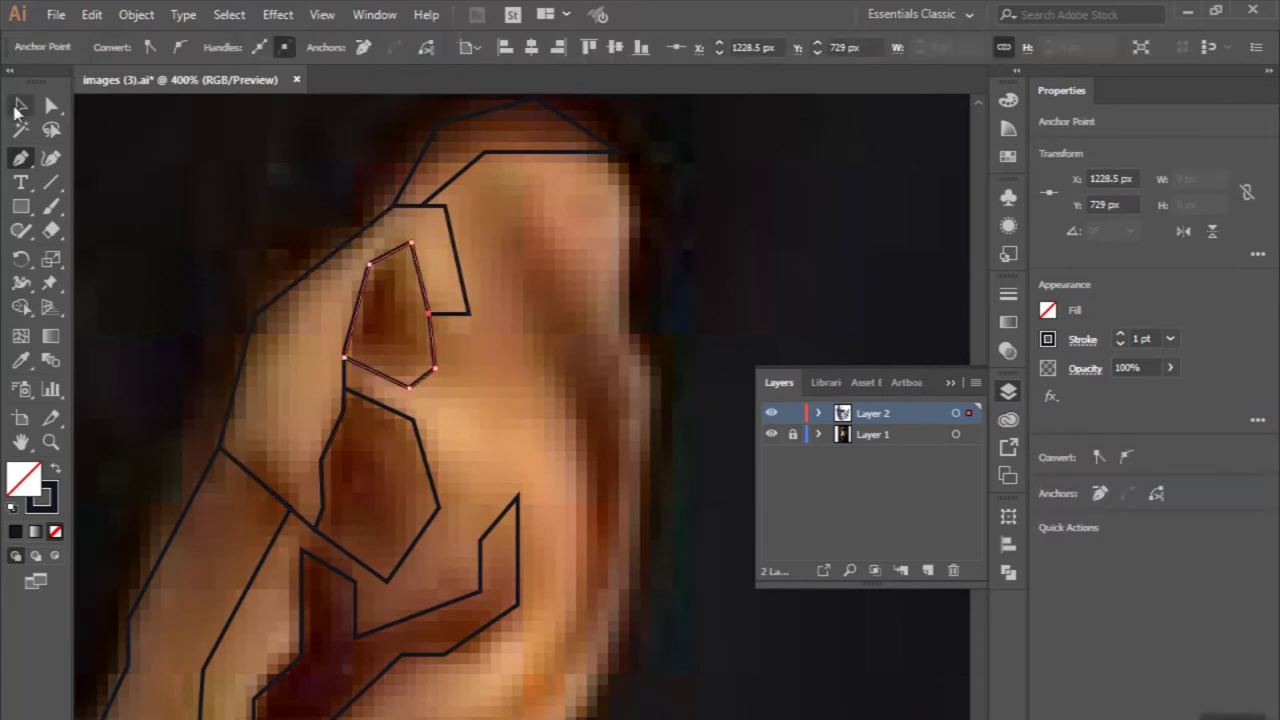
Step: Trace and close an angular outline along the ear rim
key("ctrl+minus")
left_click(474, 228)
left_click(506, 208)
left_click(572, 318)
left_click(588, 511)
scroll(560, 540, "down", 2)
left_click(548, 465)
left_click(551, 313)
left_click(476, 156)
Step: Add a closed angular facet at the top of the ear
key("ctrl+minus")
key("ctrl+minus")
key("ctrl+equal")
key("ctrl+equal")
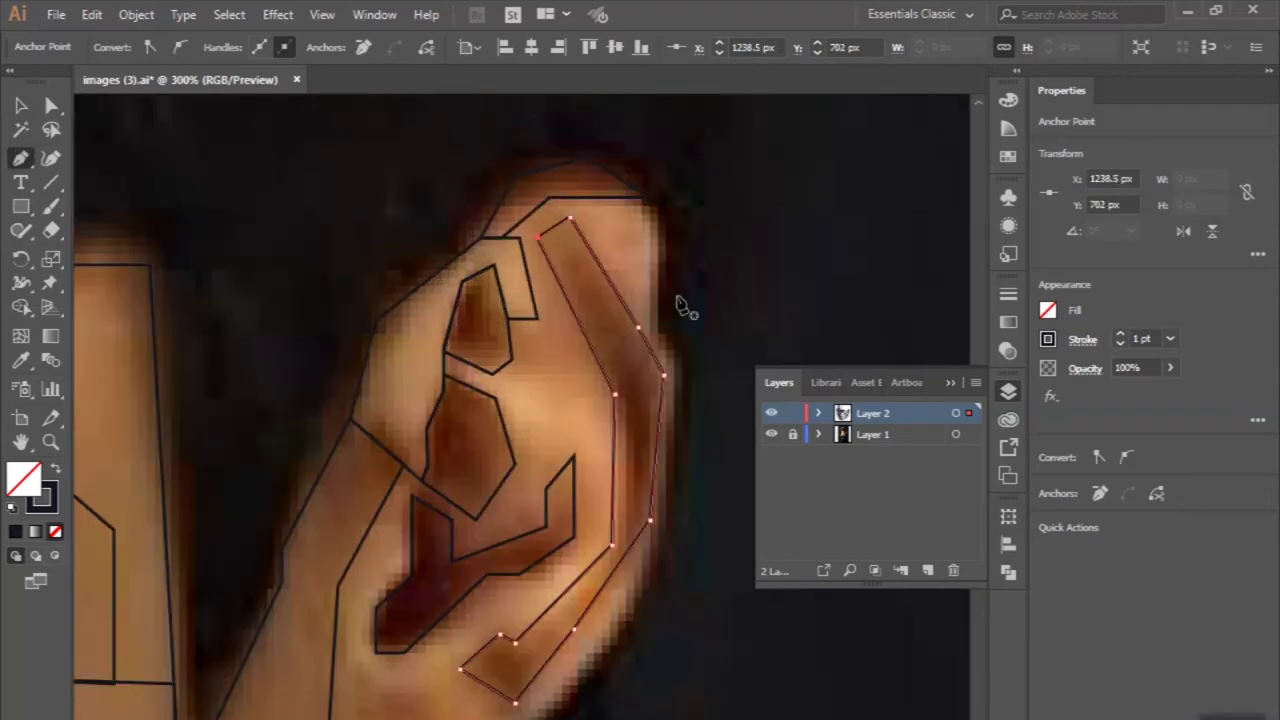
left_click(602, 175)
left_click(621, 208)
left_click(612, 336)
left_click(521, 193)
left_click(501, 174)
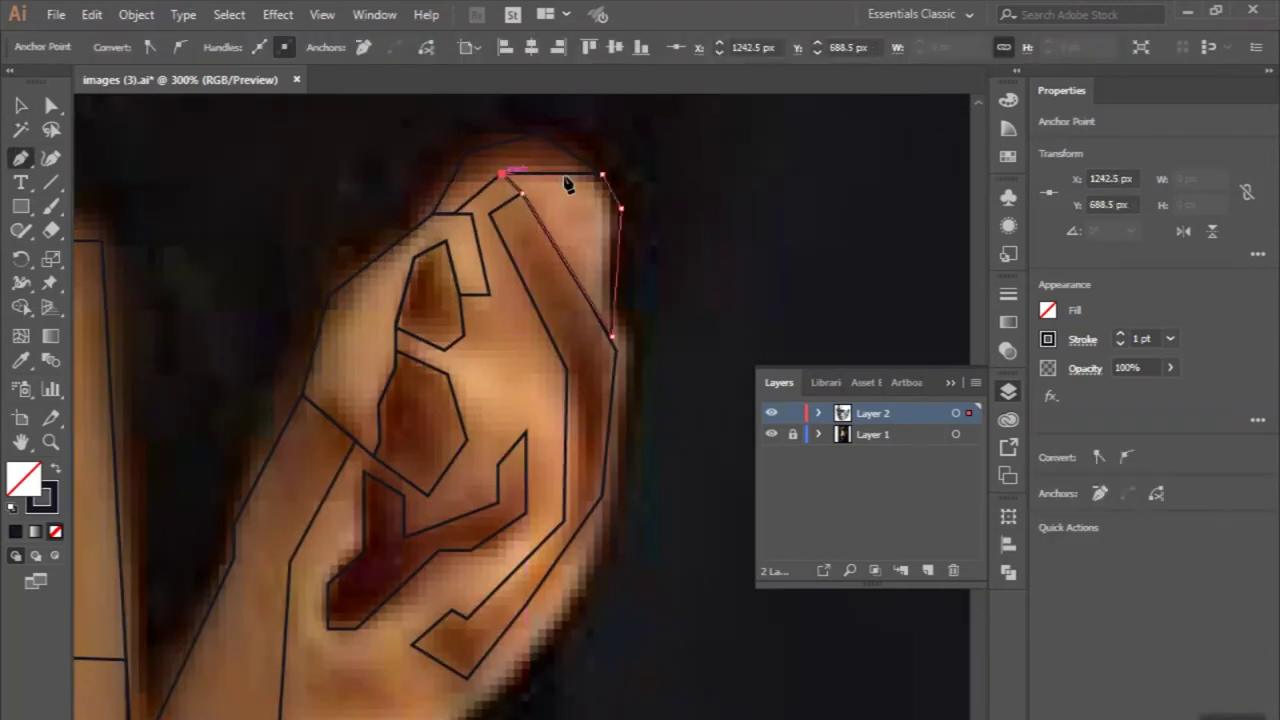
Step: Outline the fold inside the upper ear with straight Pen segments
left_click(168, 128, "ctrl")
scroll(560, 400, "down", 1)
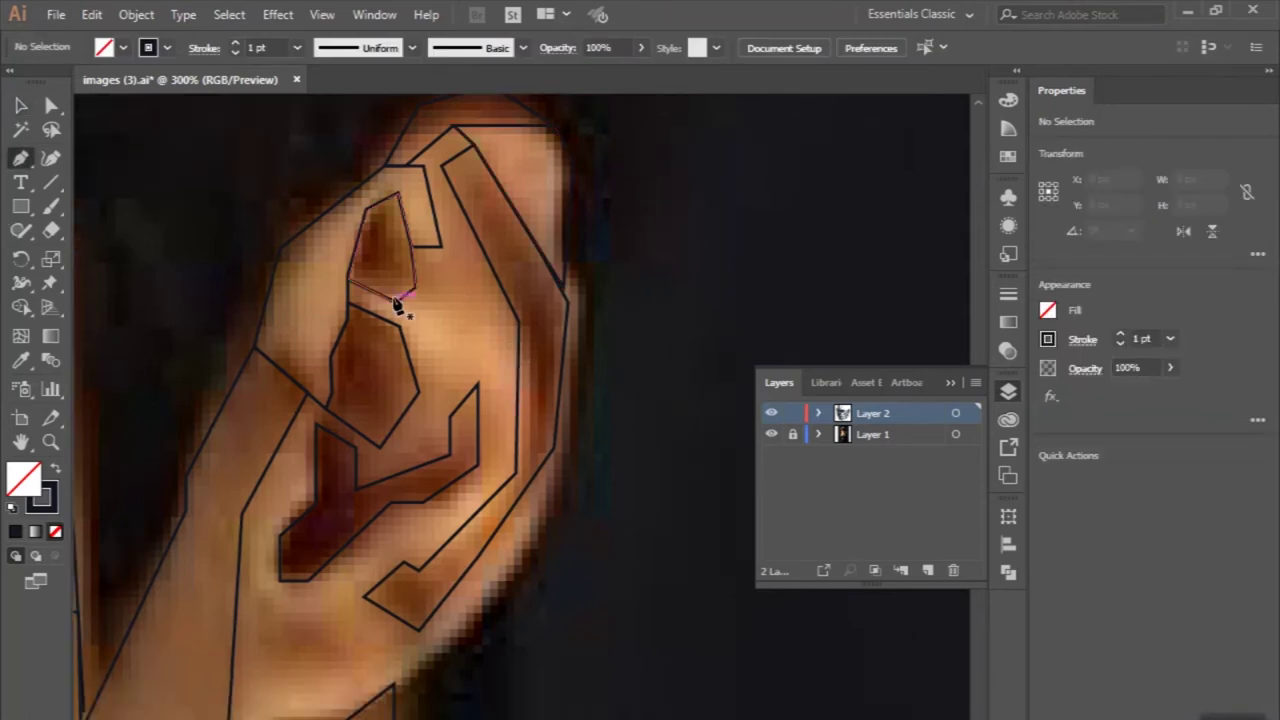
left_click(392, 298)
left_click(518, 363)
left_click(519, 322)
left_click(443, 165)
left_click(407, 165)
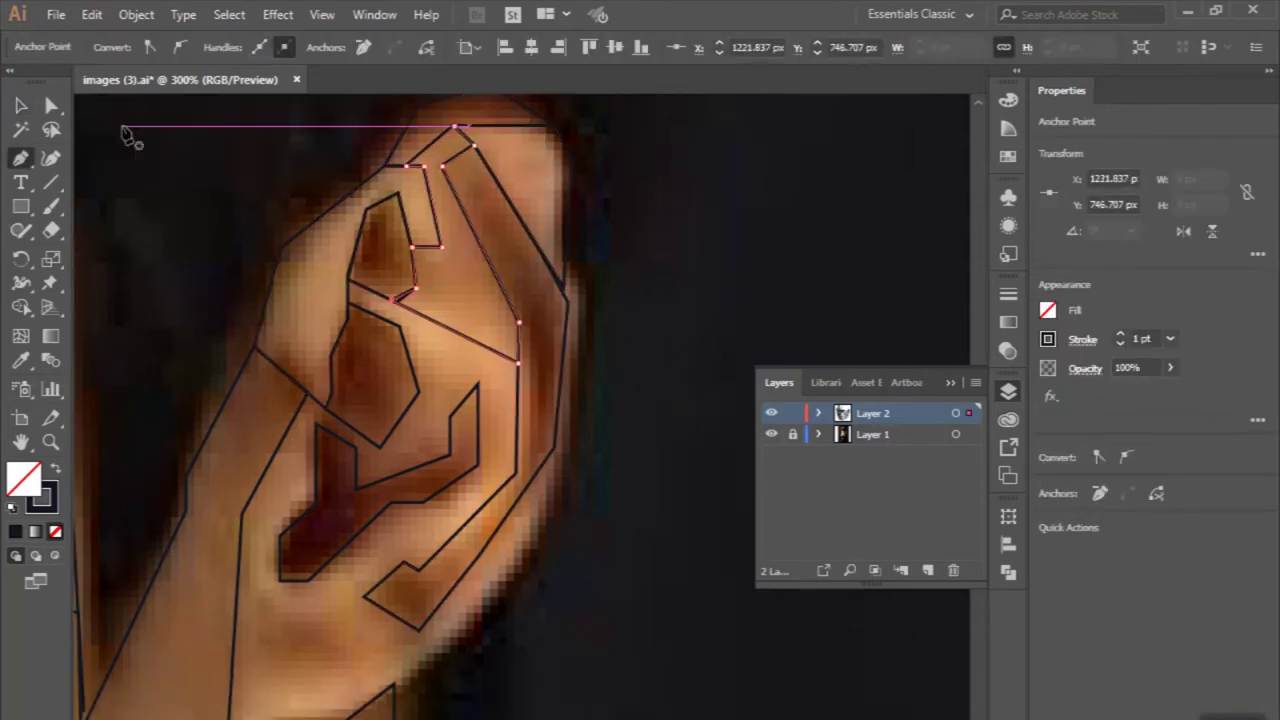
scroll(415, 323, "up", 3)
scroll(423, 334, "down", 3)
scroll(480, 323, "up", 1)
Step: Extend an outline around the inner ear hollow, joined to the existing path end
left_click(462, 313)
left_click(549, 345)
left_click(390, 426)
left_click(338, 395)
left_click(315, 374)
left_click(326, 352)
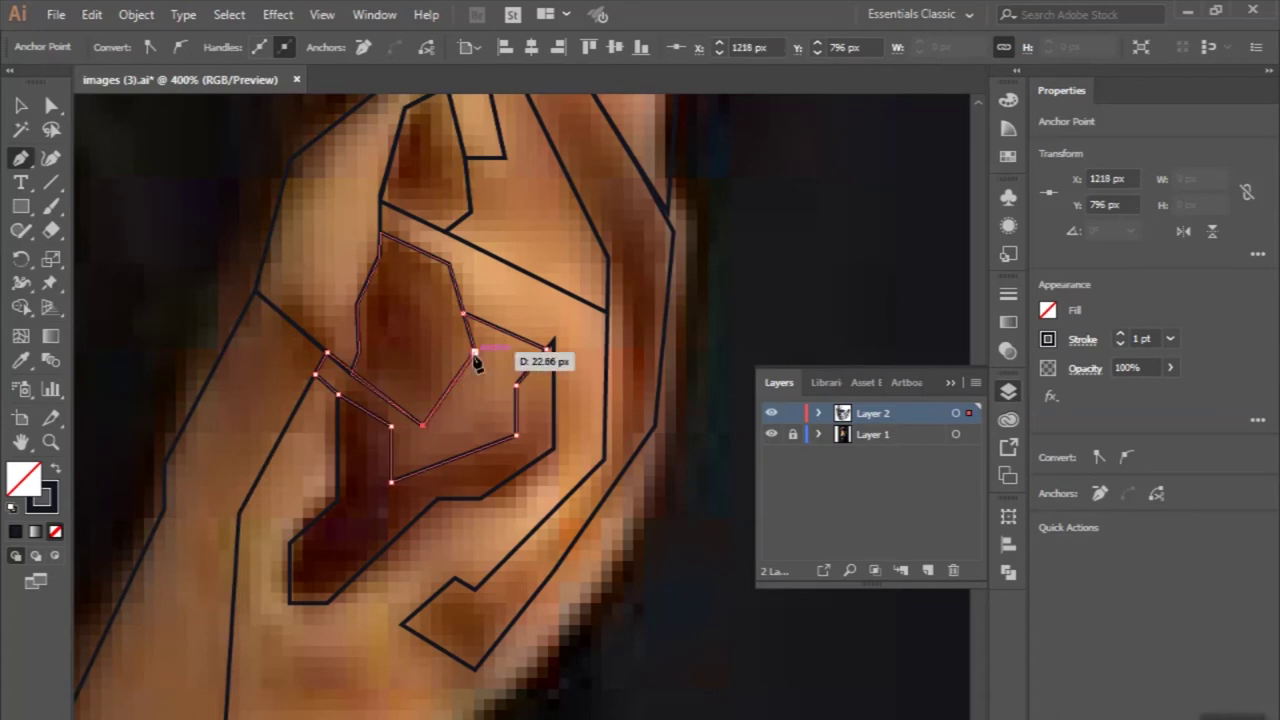
key("ctrl+minus")
scroll(337, 457, "down", 2)
Step: Draw the small closed hexagon on the earlobe
left_click(319, 449)
left_click(376, 449)
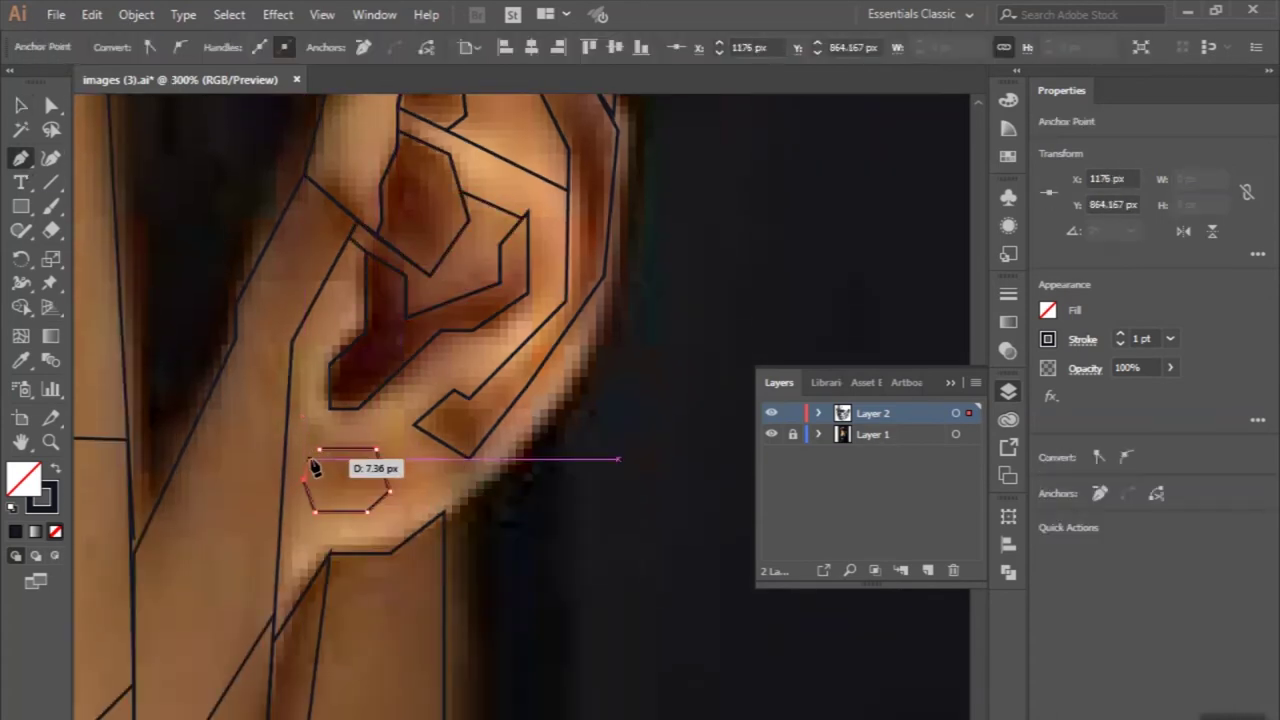
left_click(343, 480, "ctrl")
left_click_drag(446, 507, 486, 457)
Step: Close an outline along the lower ear edge and outer rim, then nudge one anchor
left_click(483, 462)
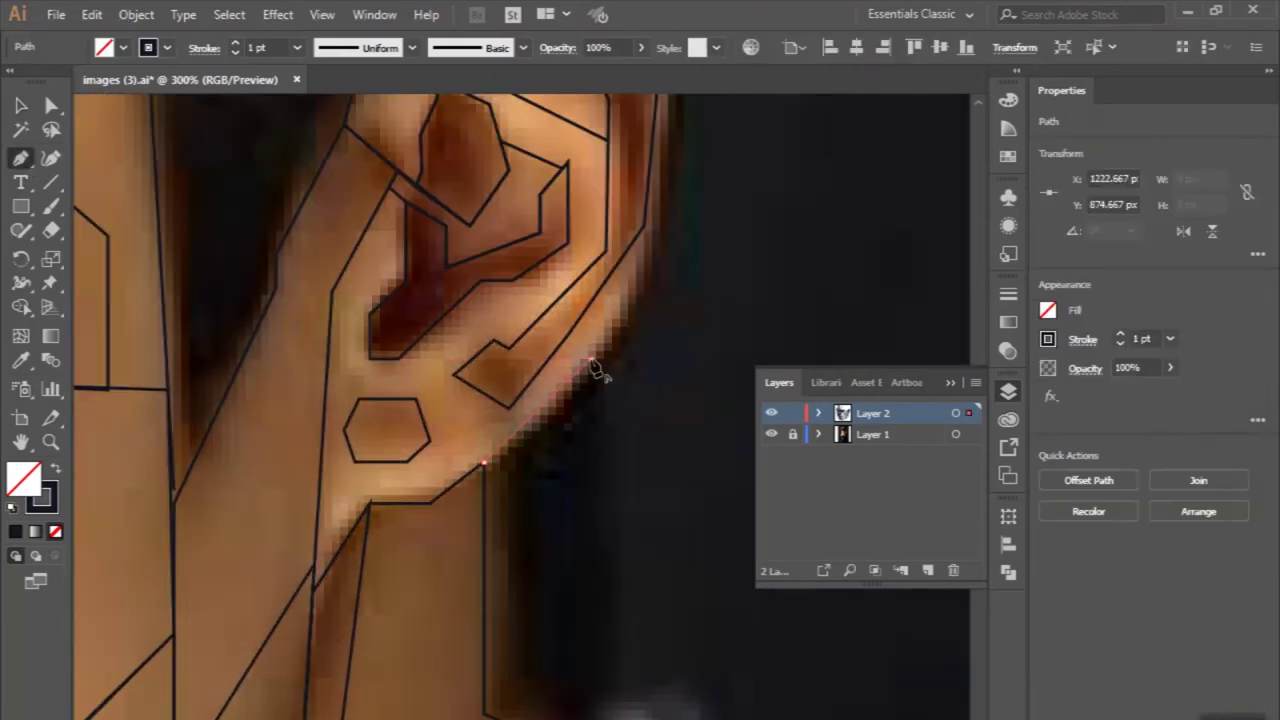
left_click(628, 322)
left_click(555, 408)
left_click(644, 228)
left_click(509, 408)
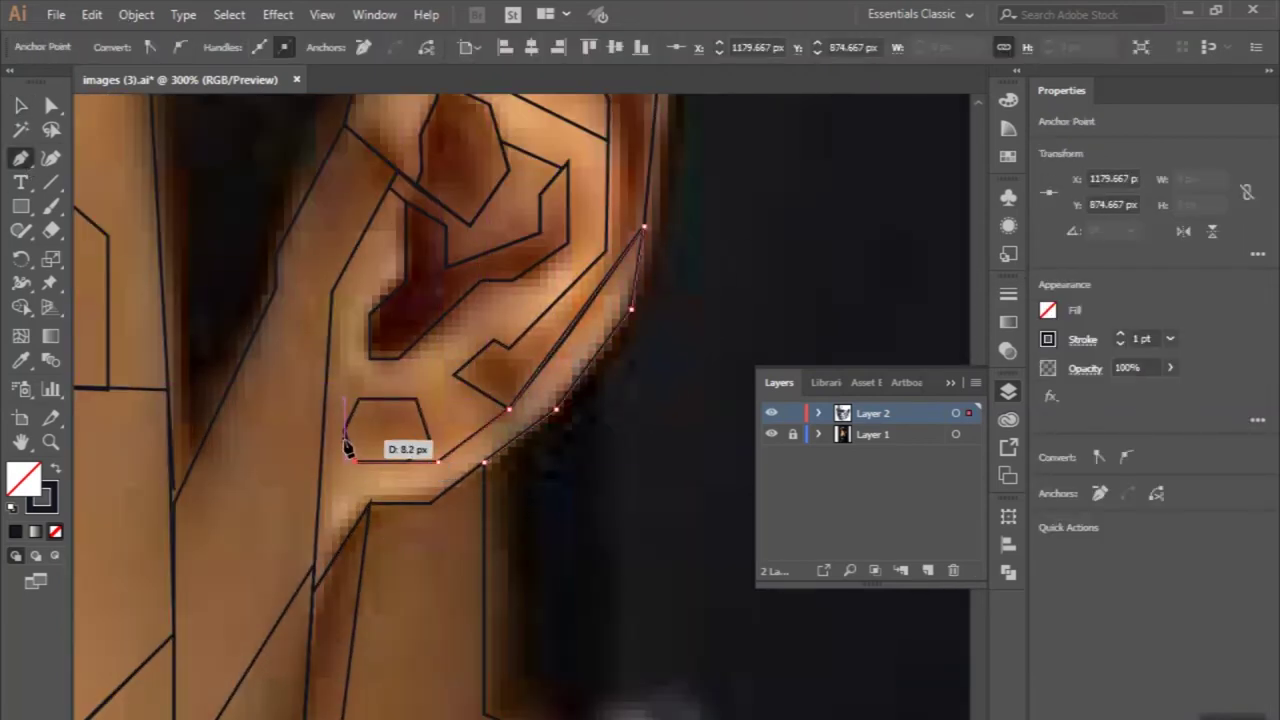
scroll(418, 508, "up", 3)
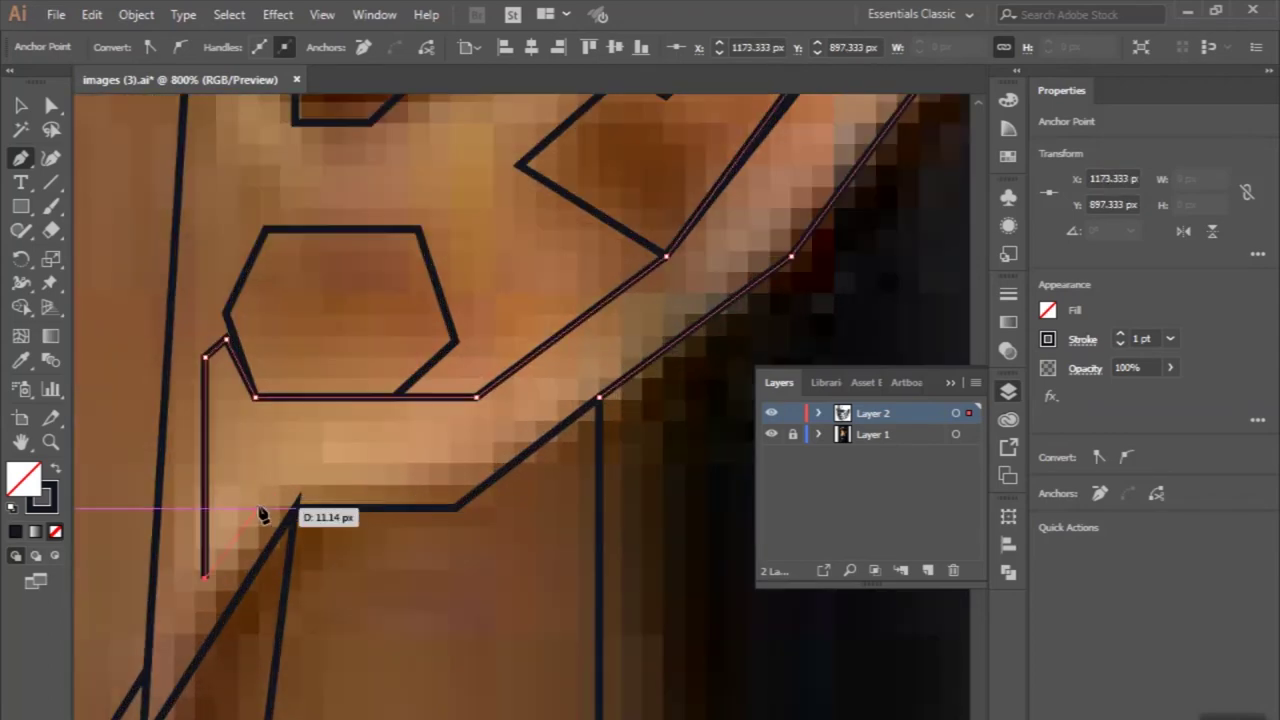
left_click(484, 487)
left_click(598, 398)
key("a")
left_click_drag(495, 489, 489, 492)
scroll(489, 492, "down", 3)
Step: Begin a narrow shape along the ear's outer rim and clear the selection
key("p")
scroll(514, 286, "up", 3)
left_click(524, 264)
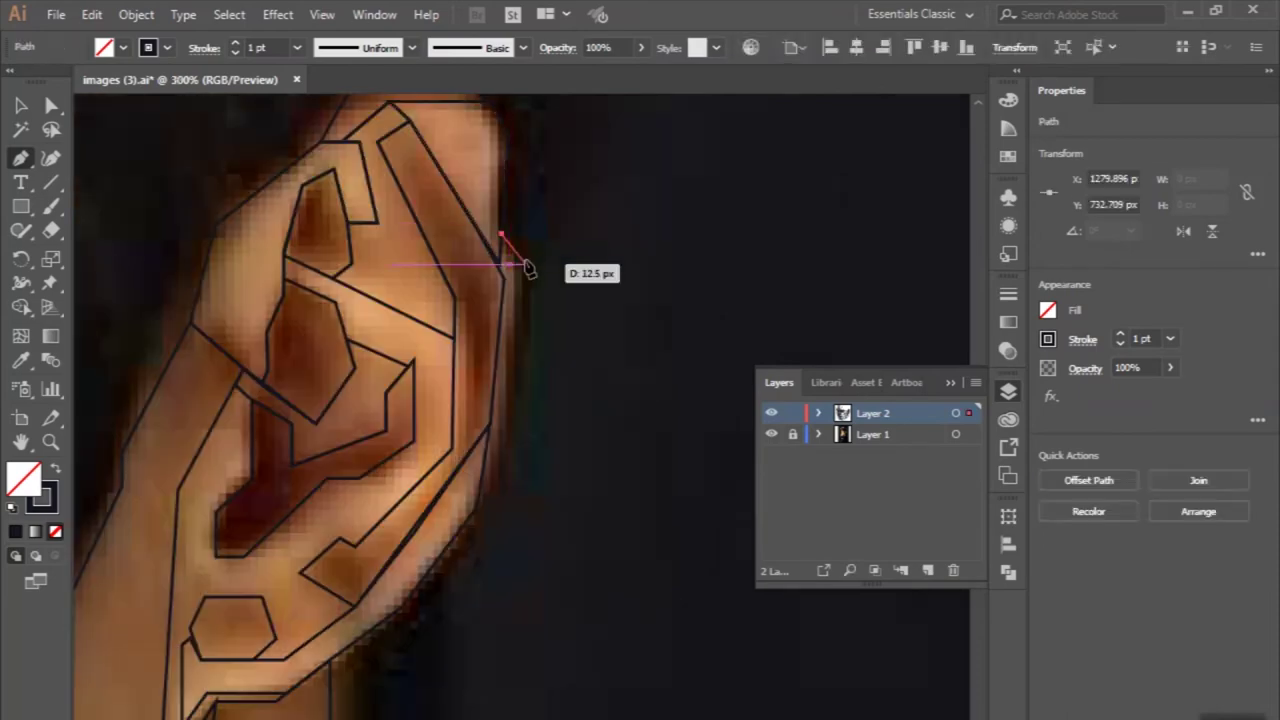
scroll(507, 463, "down", 3)
key("v")
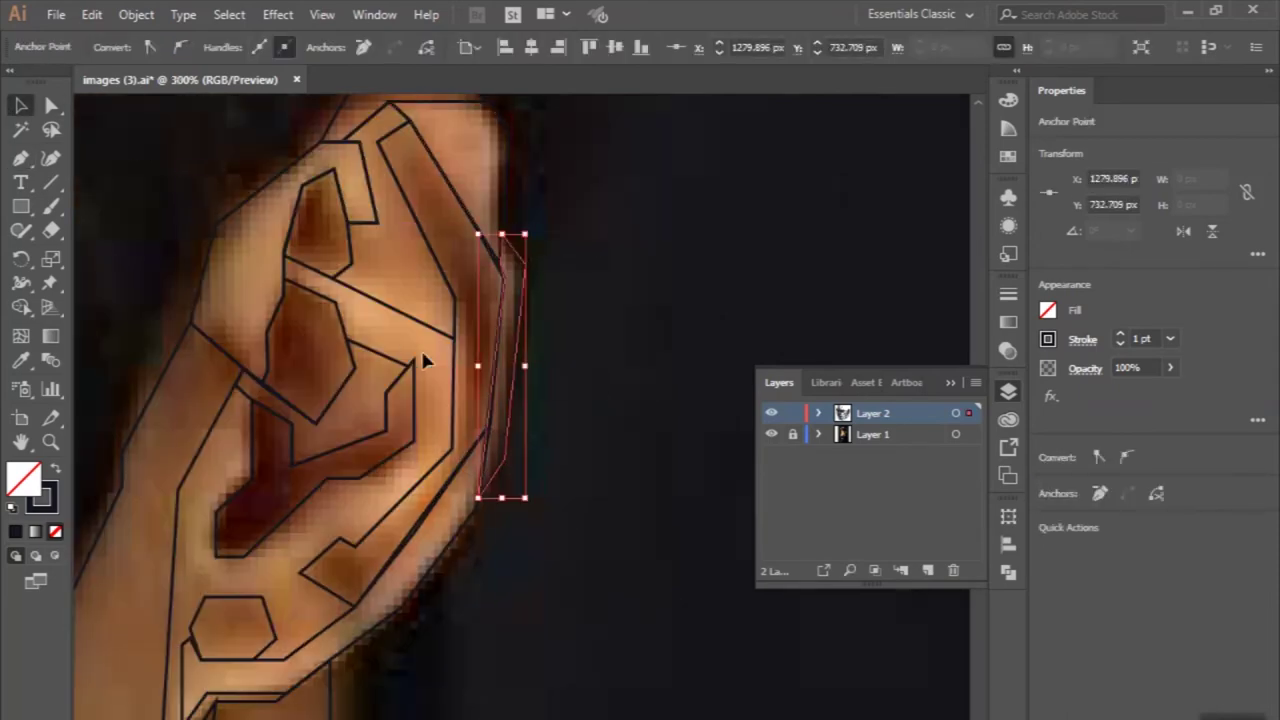
scroll(455, 408, "down", 3)
left_click(455, 408)
scroll(455, 408, "down", 1)
Step: Trace a closed angular outline along the neck and jacket collar, then deselect
key("p")
scroll(460, 330, "up", 4)
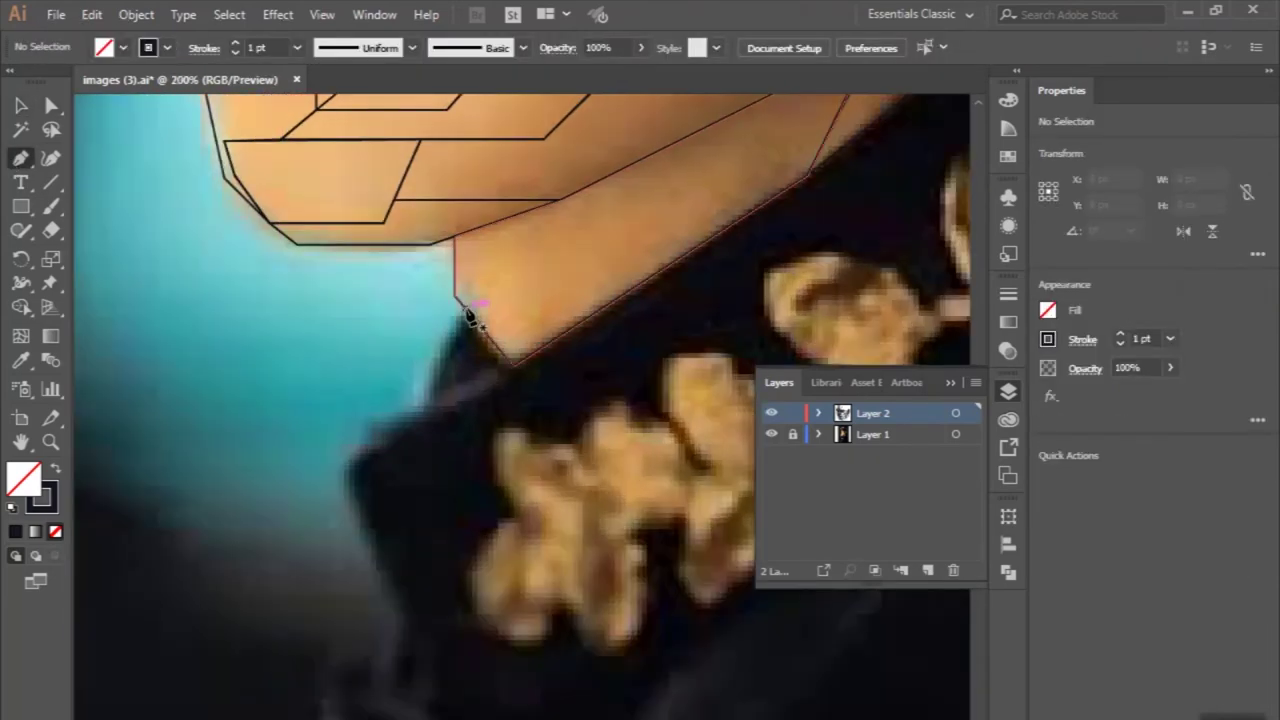
left_click(465, 310)
left_click(421, 407)
left_click(345, 476)
scroll(360, 520, "down", 2)
left_click(377, 557)
scroll(377, 557, "down", 4)
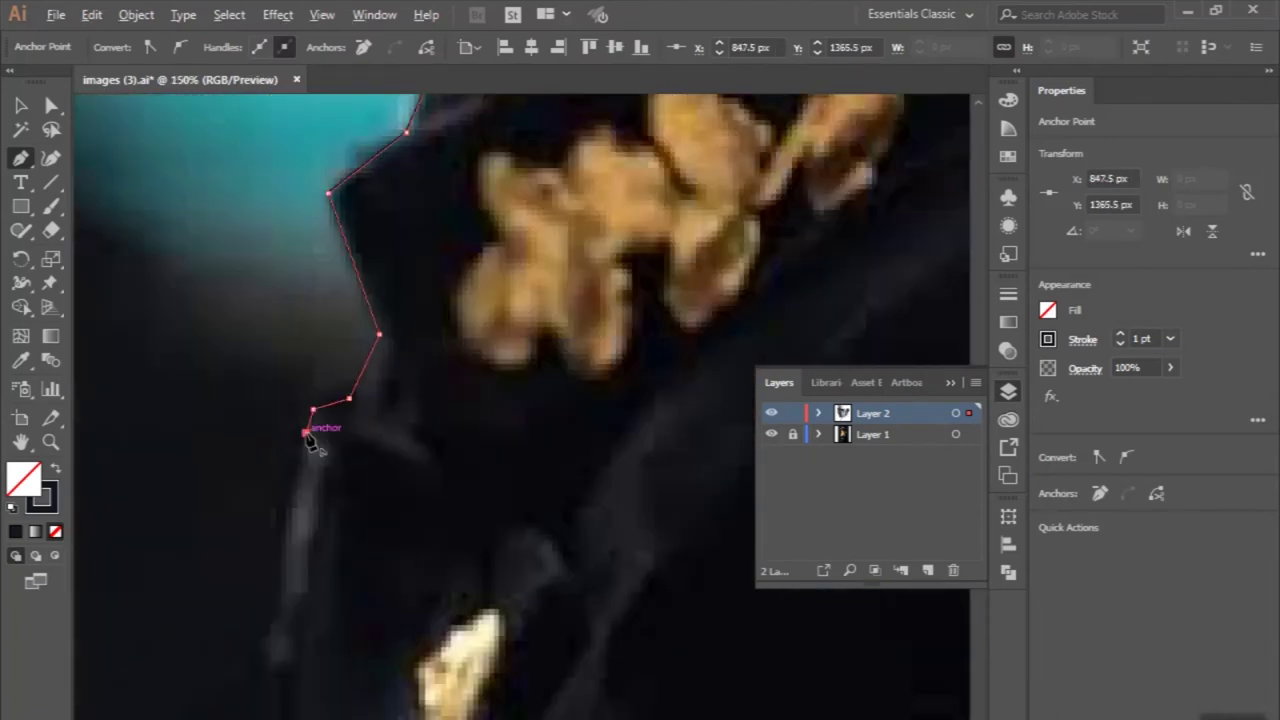
scroll(310, 445, "down", 4)
scroll(343, 414, "up", 3)
scroll(393, 403, "down", 2)
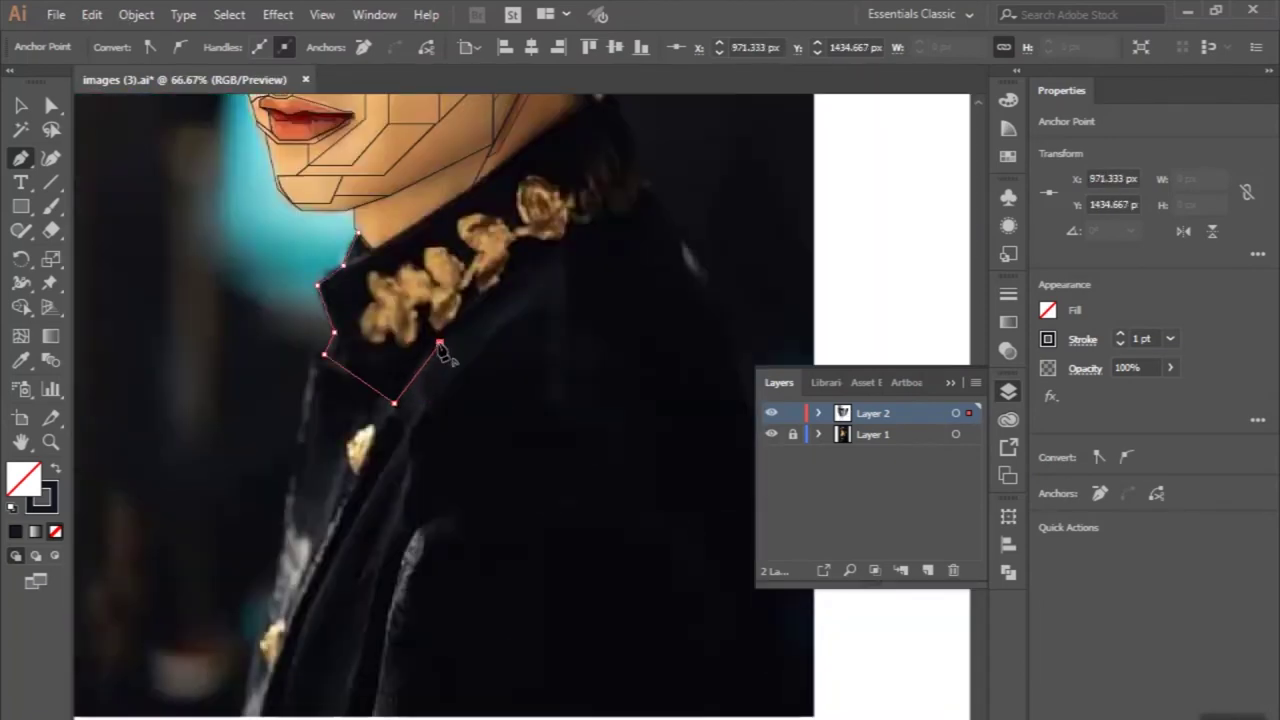
scroll(657, 194, "up", 3)
left_click(654, 402)
left_click(390, 287)
scroll(300, 400, "down", 2)
scroll(392, 338, "up", 3)
left_click(390, 338)
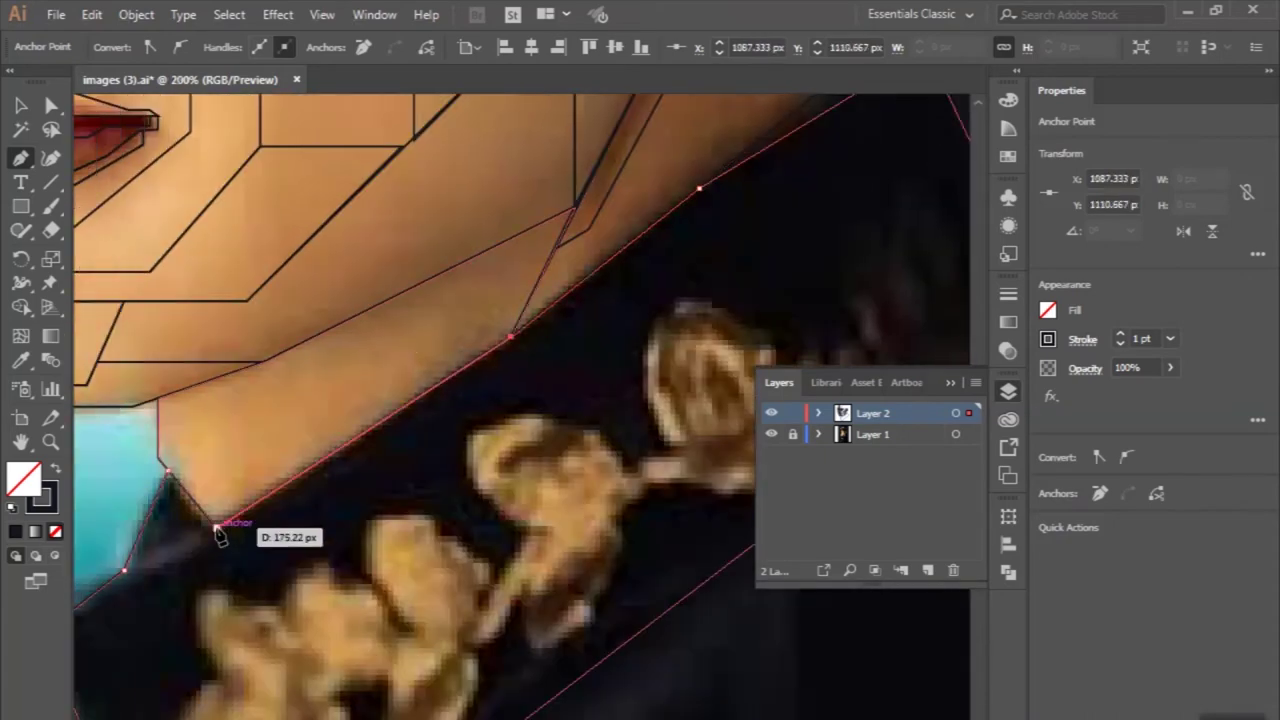
scroll(300, 400, "down", 3)
key("v")
left_click(483, 598)
Step: Start a new outline along the hair's lower left edge
scroll(483, 598, "down", 1)
scroll(483, 598, "up", 2)
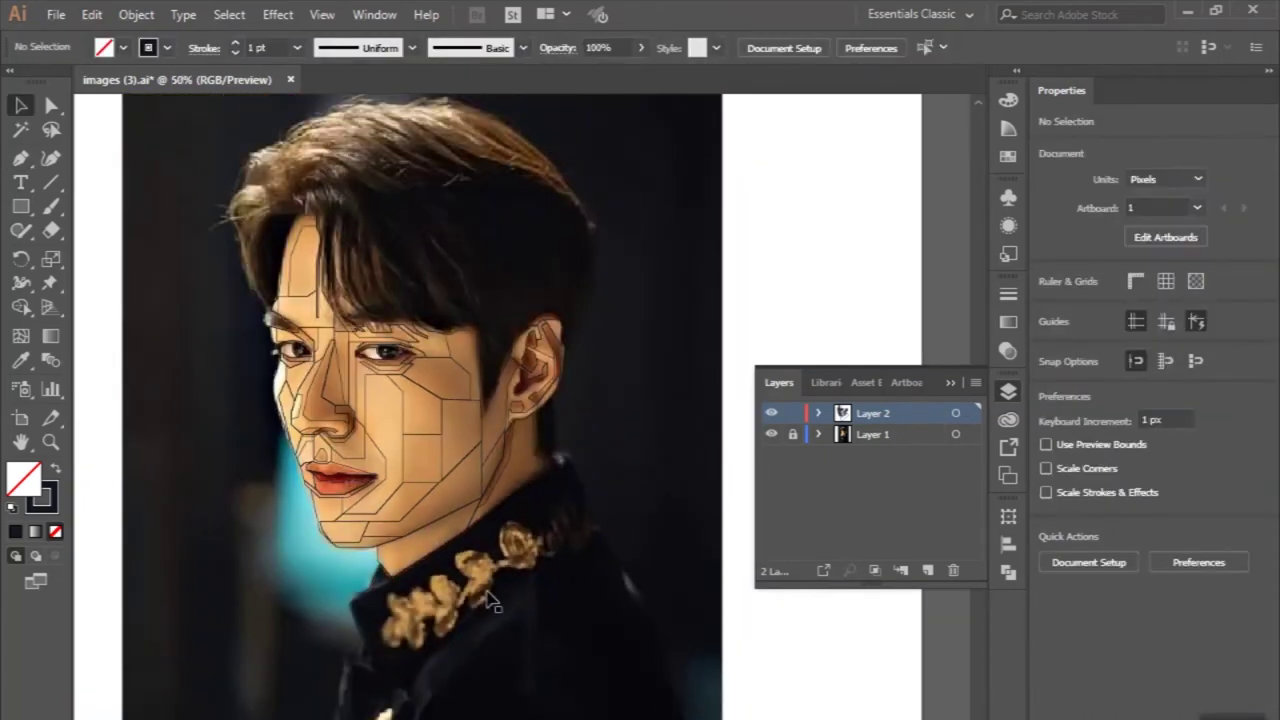
scroll(351, 457, "up", 5)
key("p")
left_click(371, 498)
left_click(296, 374)
Step: Trace the hair outline up its left side, cornering around the stray tufts
scroll(270, 330, "up", 2)
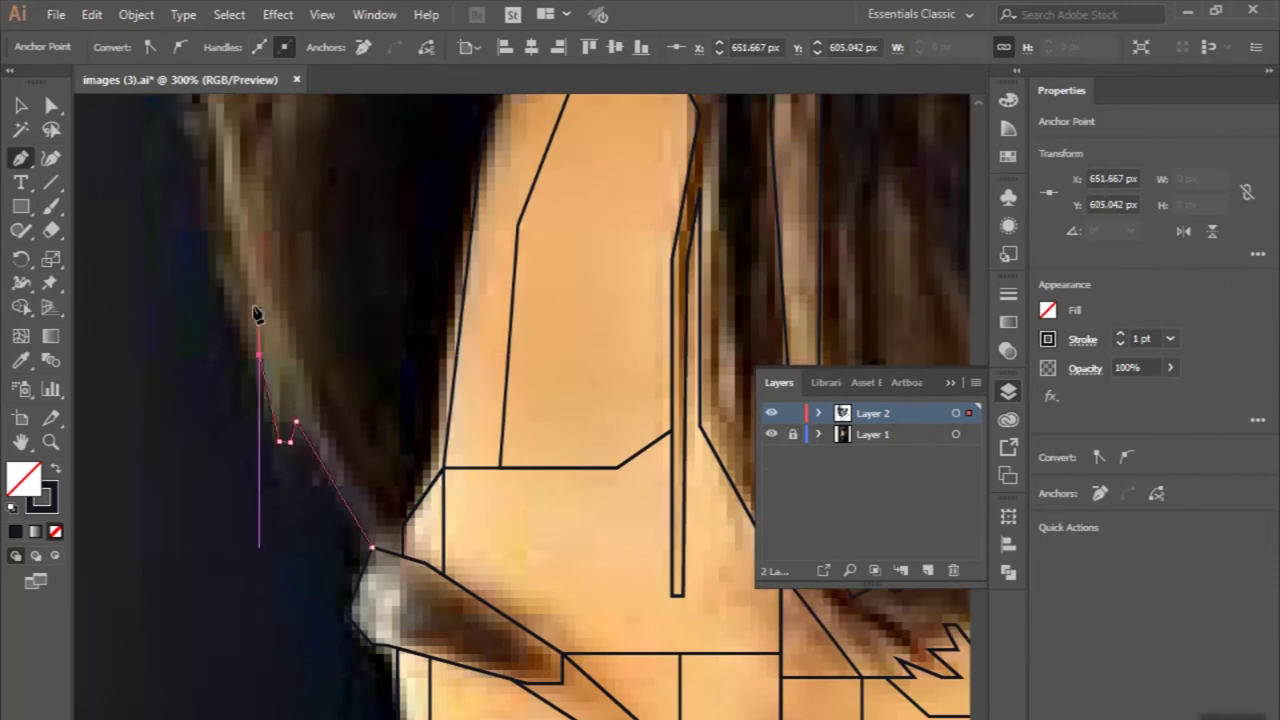
scroll(263, 314, "down", 3)
scroll(254, 357, "up", 3)
left_click(254, 357)
left_click(200, 262)
scroll(205, 268, "down", 1)
scroll(205, 270, "up", 2)
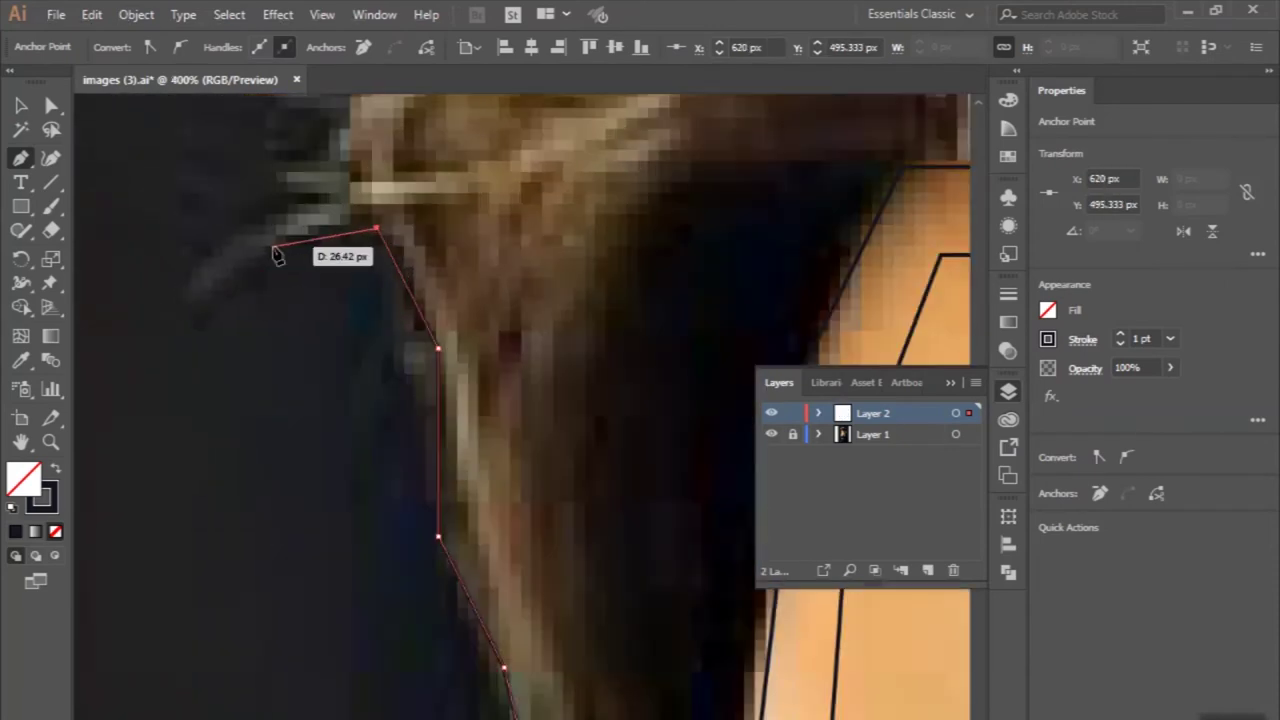
left_click(258, 228)
scroll(288, 183, "down", 1)
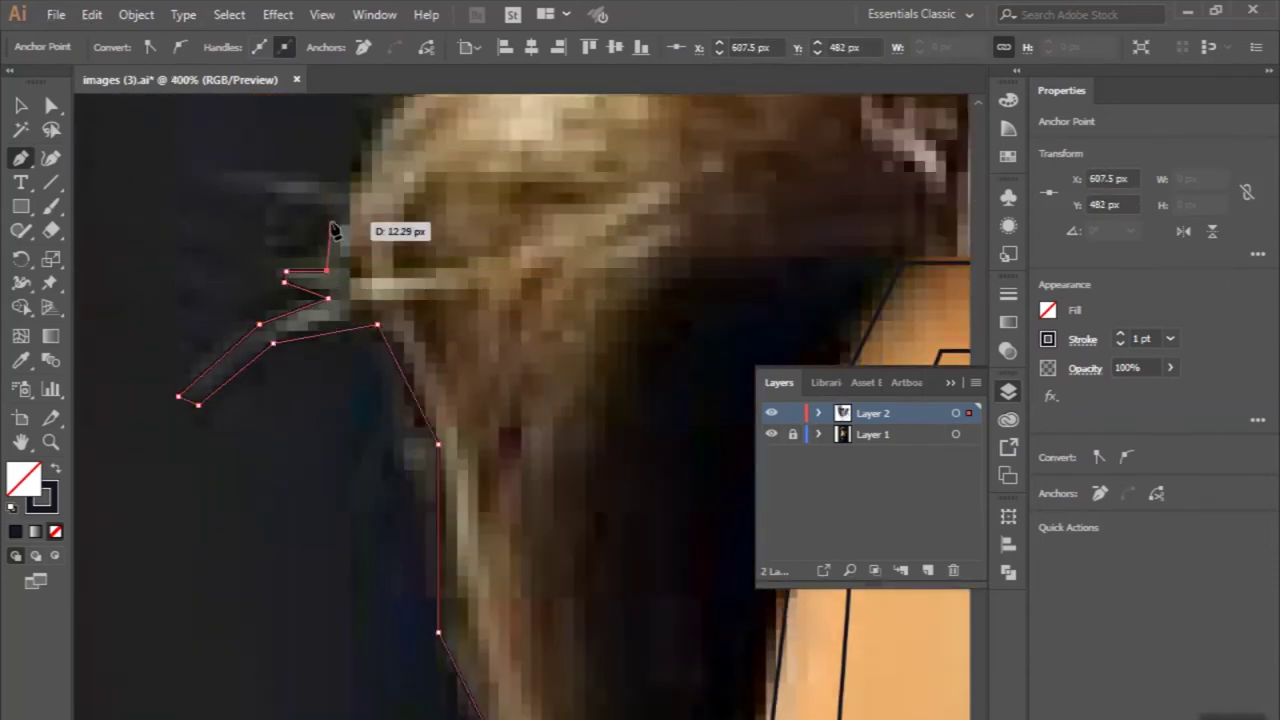
left_click(343, 528)
left_click(370, 456)
left_click(428, 405)
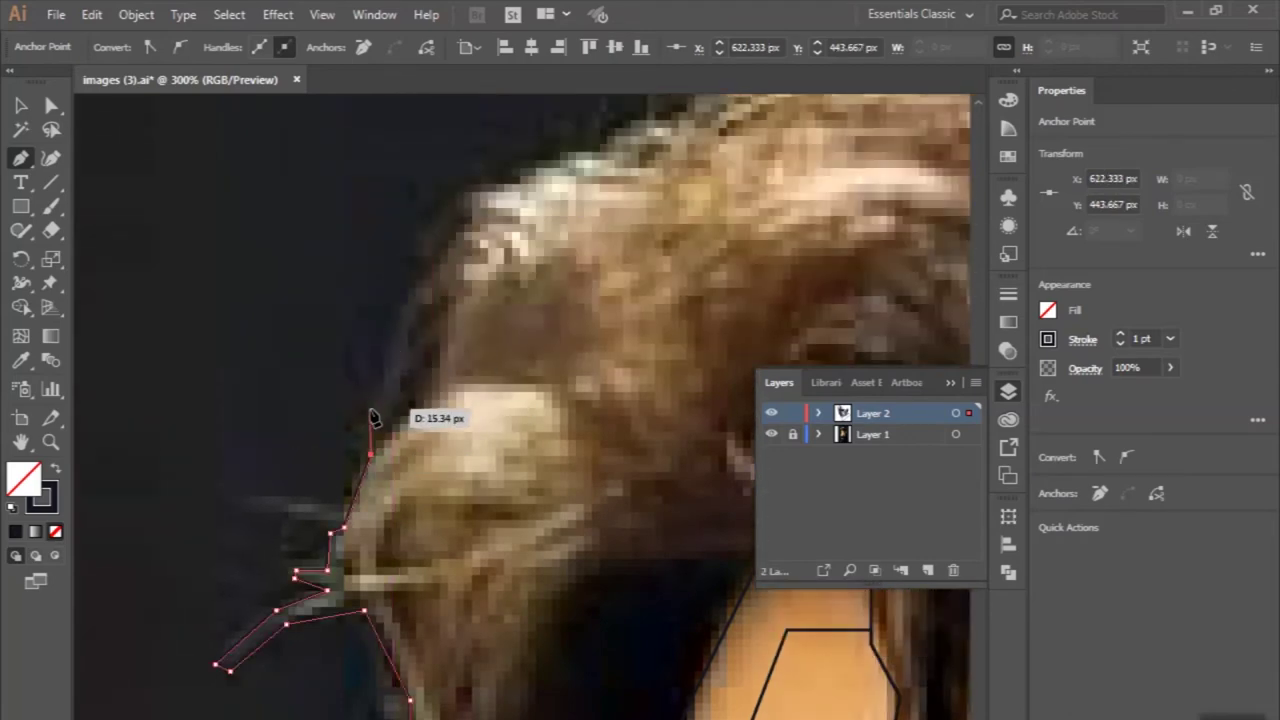
Step: Continue the angular outline along the top edge of the hair
scroll(464, 226, "up", 2)
left_click(457, 216)
left_click(414, 199)
left_click(479, 146)
left_click(564, 146)
scroll(564, 146, "down", 1)
left_click(400, 238)
left_click(432, 237)
left_click(480, 196)
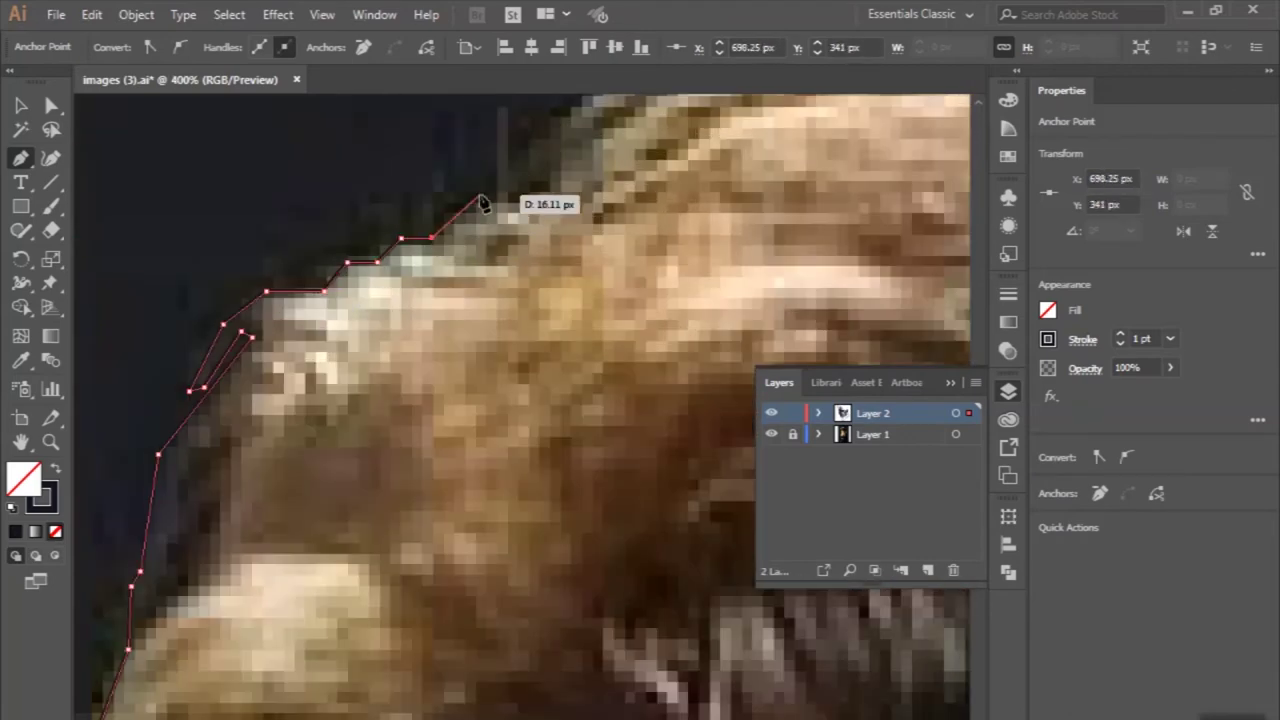
left_click(528, 203)
Step: Extend the hair outline rightward across the crown
scroll(530, 210, "up", 3)
left_click(681, 188)
scroll(766, 166, "right", 2)
scroll(766, 166, "down", 3)
scroll(633, 188, "up", 2)
left_click(783, 215)
scroll(740, 190, "right", 3)
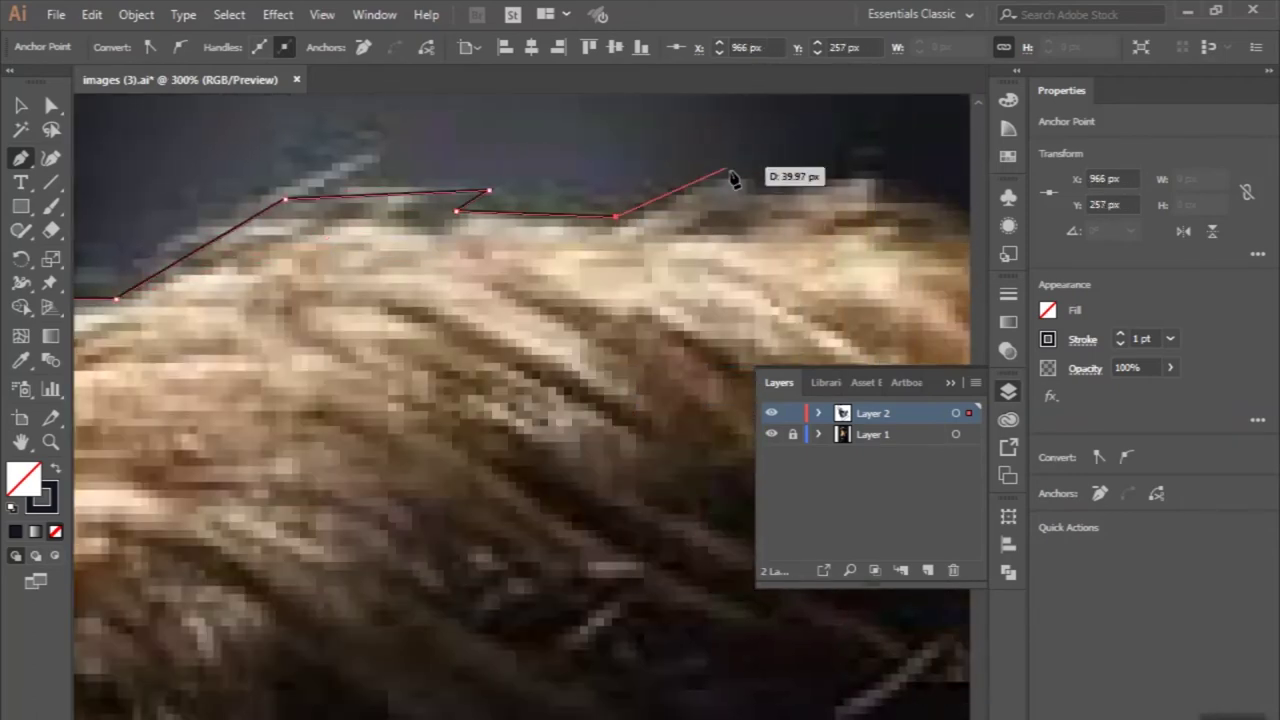
left_click(753, 194)
left_click(807, 194)
left_click(864, 174)
scroll(880, 185, "right", 9)
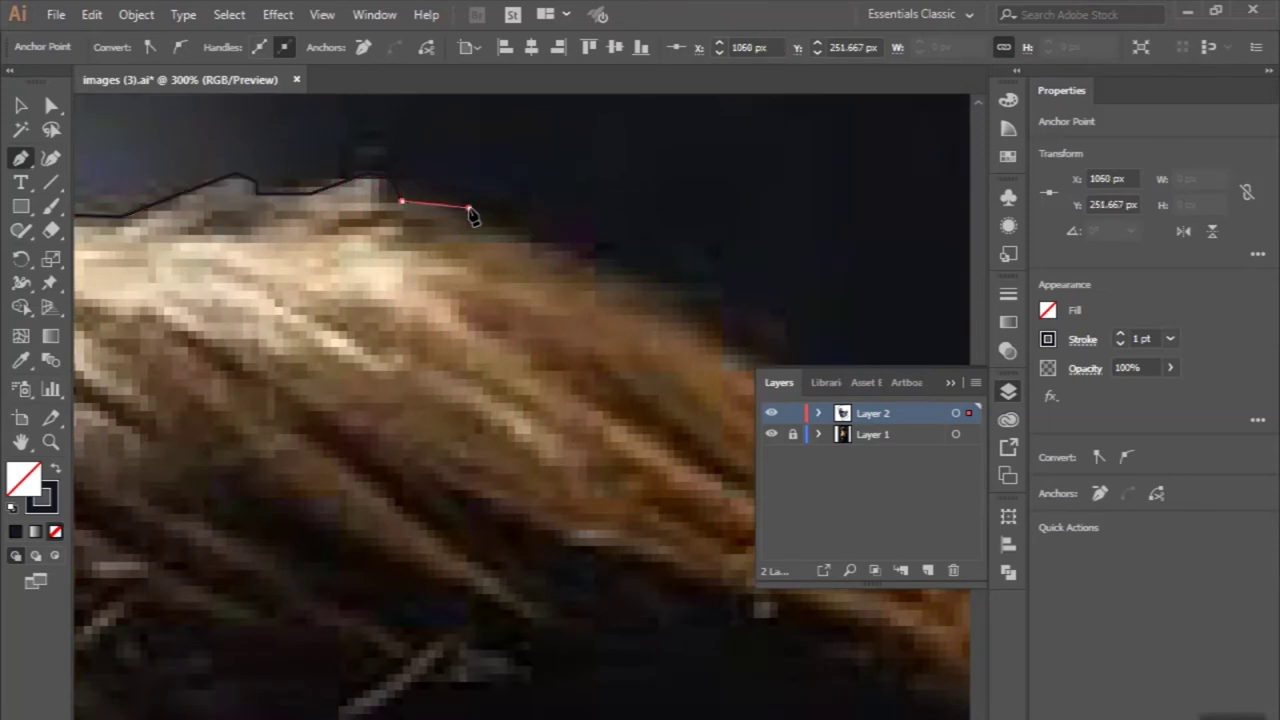
Step: Trace the right side of the hair down to the bottom of the ear
left_click(655, 289)
scroll(540, 370, "down", 3)
left_click(543, 251)
scroll(657, 486, "down", 3)
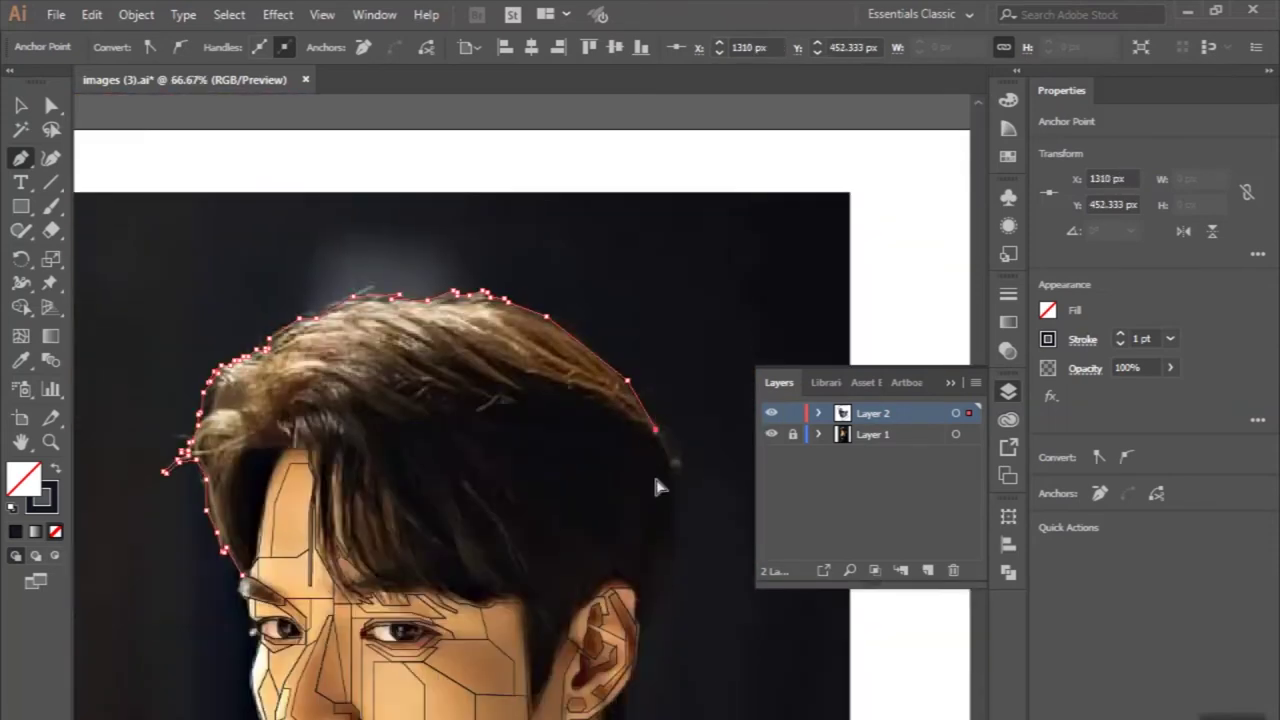
scroll(657, 486, "up", 3)
left_click(598, 487)
scroll(598, 487, "down", 3)
left_click(588, 429)
left_click(523, 549)
scroll(523, 549, "down", 2)
left_click(503, 518)
left_click(471, 581)
Step: Carry the hair outline back left along its bottom edge
scroll(471, 588, "down", 3)
scroll(520, 600, "up", 3)
left_click(530, 597)
left_click(506, 607)
left_click(467, 606)
scroll(471, 603, "down", 3)
scroll(571, 271, "up", 5)
Step: Outline the small light patch below the ear, including its notch
left_click(601, 348)
left_click(562, 309)
left_click(514, 307)
left_click(479, 334)
left_click(525, 373)
left_click(498, 422)
left_click(579, 376)
scroll(606, 362, "up", 3)
left_click(517, 346)
Step: Shift one highlight point so its edge runs level, then deselect the path
scroll(640, 310, "up", 1)
left_click_drag(569, 343, 580, 354)
scroll(586, 457, "down", 1)
left_click(51, 105)
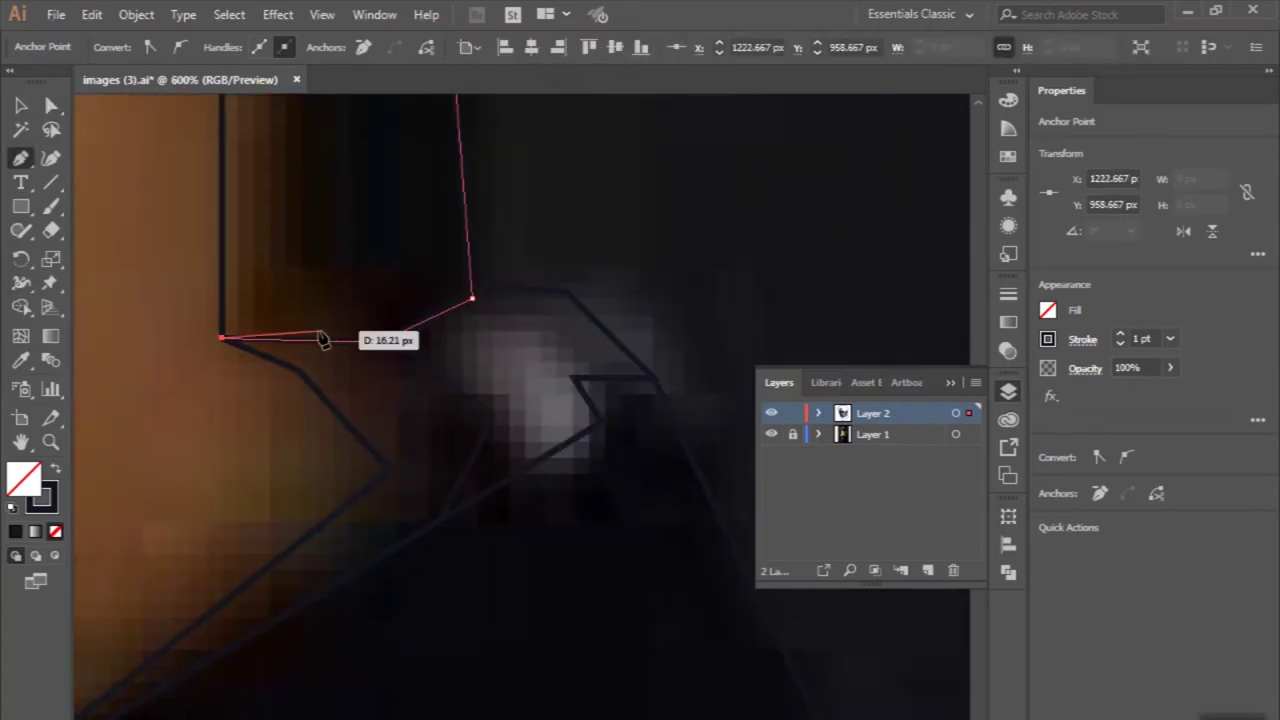
left_click(503, 320)
scroll(398, 343, "down", 2)
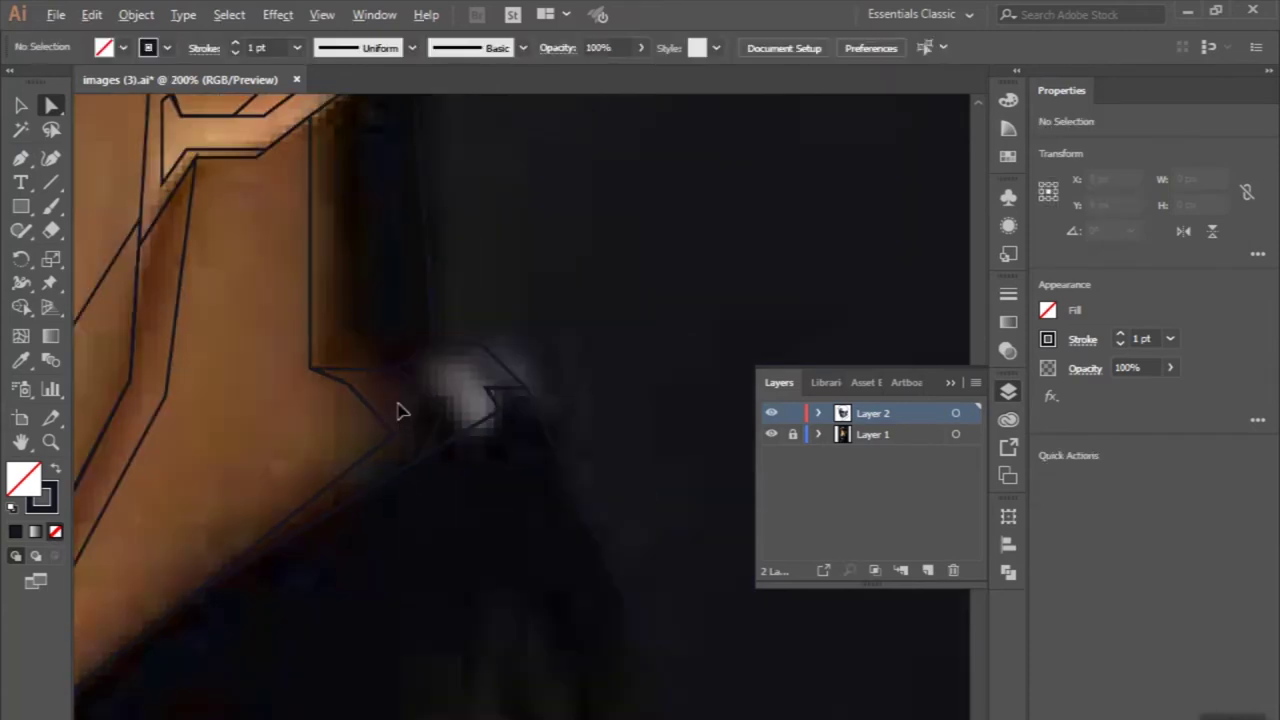
Step: Resume the open highlight path with the Pen tool, add corners, and close it
key("p")
left_click(272, 567, "ctrl")
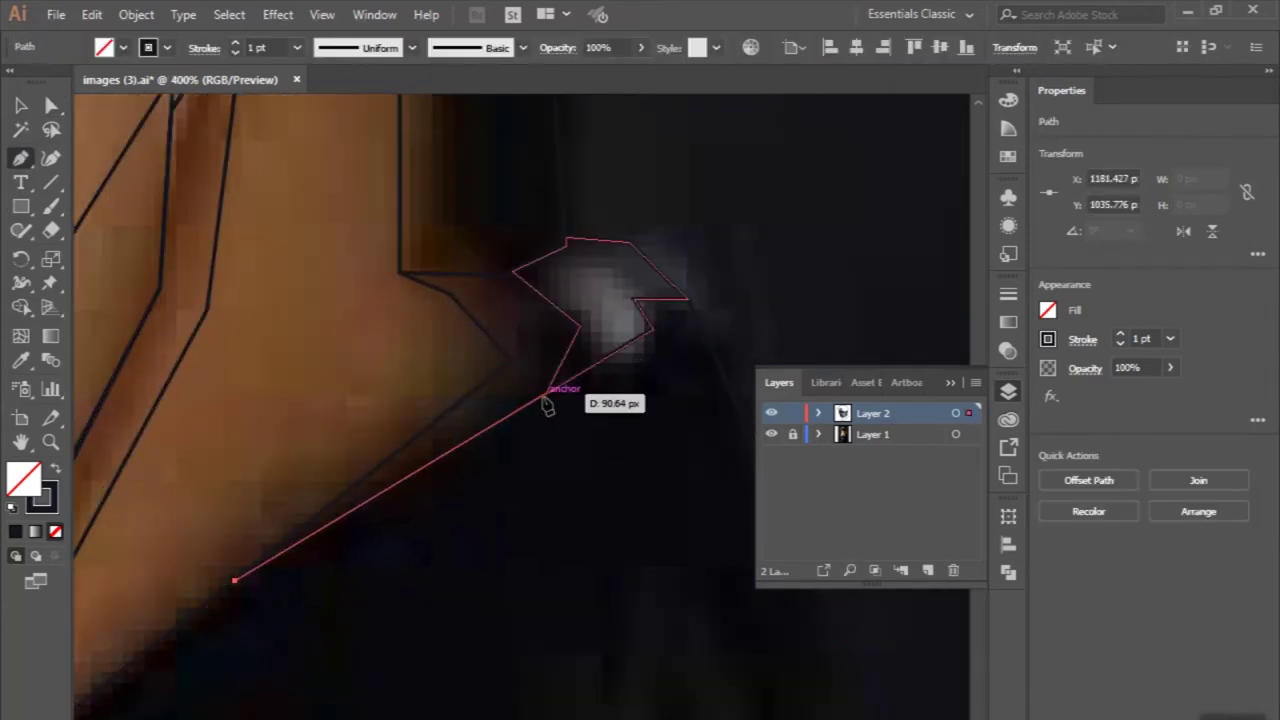
left_click(544, 393)
left_click(511, 270)
scroll(511, 276, "up", 2)
left_click(290, 266)
left_click(388, 307)
left_click(511, 440)
Step: Clear the selection after finishing the highlight shape
scroll(486, 471, "down", 7)
left_click(20, 105)
left_click(113, 244)
scroll(113, 244, "down", 2)
scroll(340, 175, "up", 2)
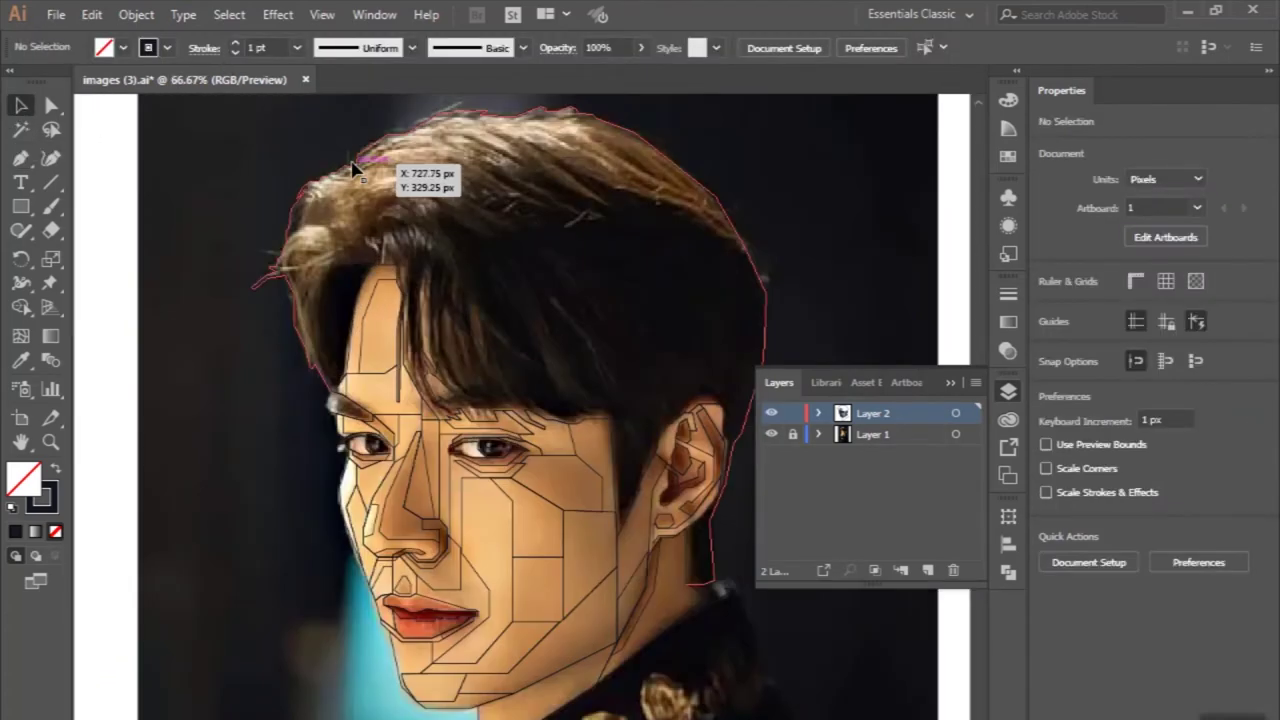
Step: Begin a curved outline around the pale highlight strand on the hair's left
left_click(349, 171)
scroll(352, 170, "up", 1)
key("p")
scroll(306, 306, "up", 3)
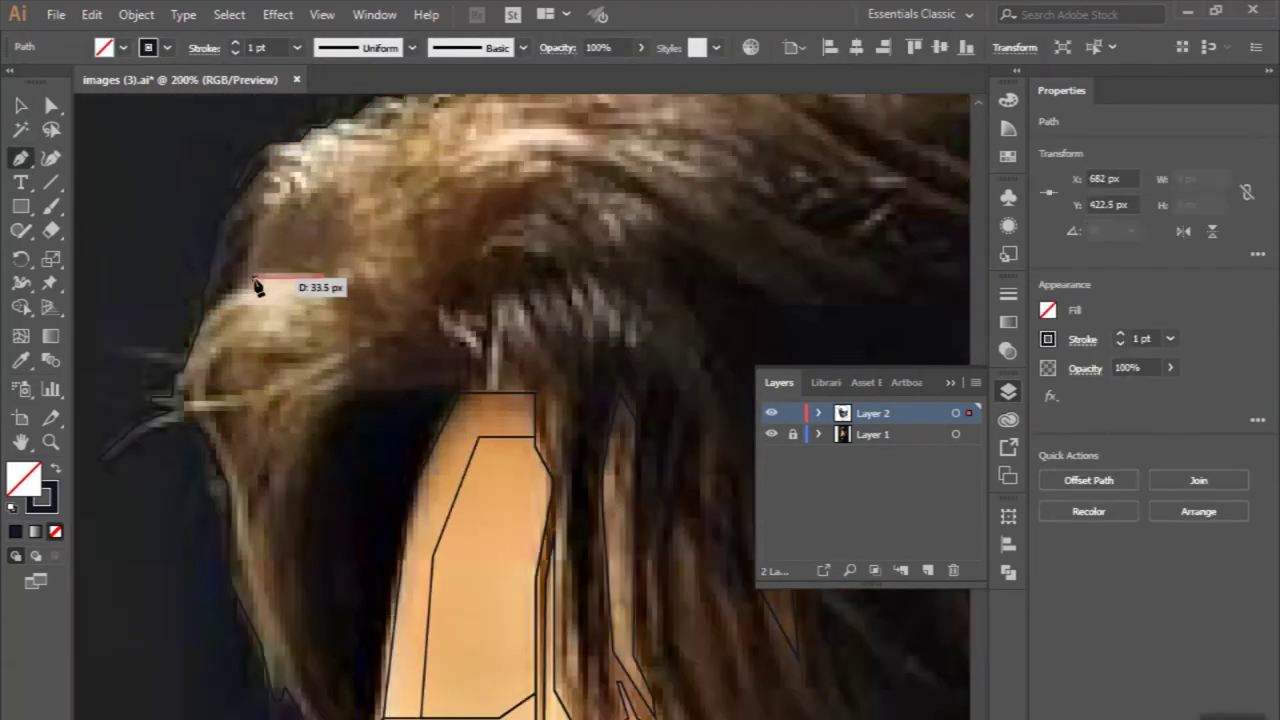
left_click(380, 253)
left_click(280, 253)
left_click(201, 318)
left_click_drag(174, 390, 172, 422)
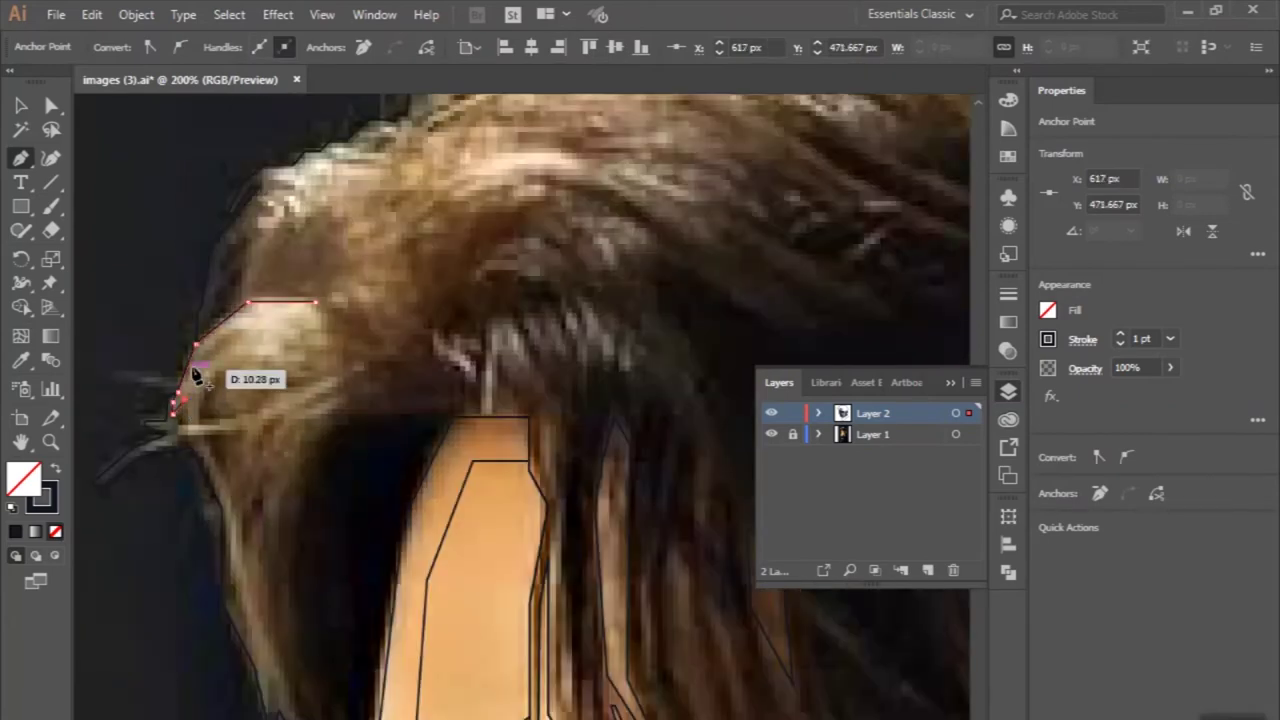
left_click_drag(200, 362, 265, 318)
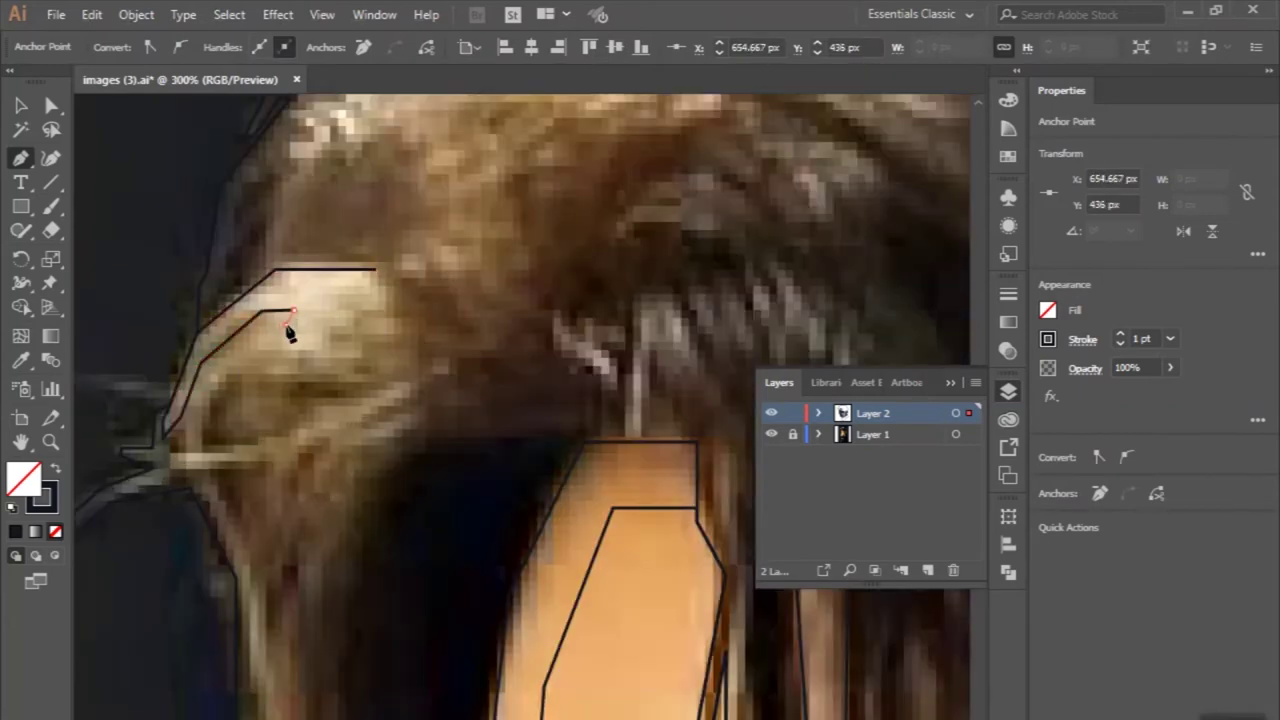
left_click_drag(187, 470, 187, 470)
Step: Finish the left highlight strand with corner points along its top, closing the shape
scroll(187, 470, "down", 1)
scroll(180, 435, "up", 2)
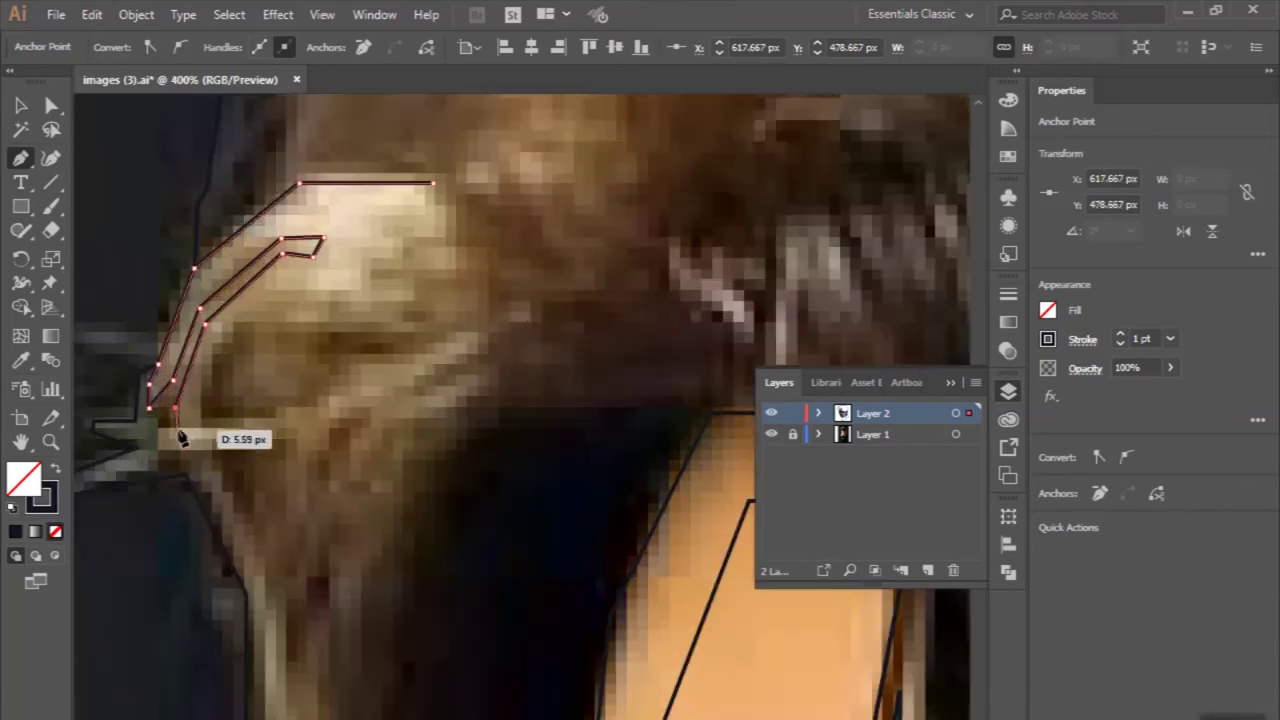
left_click(195, 392)
left_click_drag(222, 322, 303, 282)
left_click(370, 218)
left_click(402, 214)
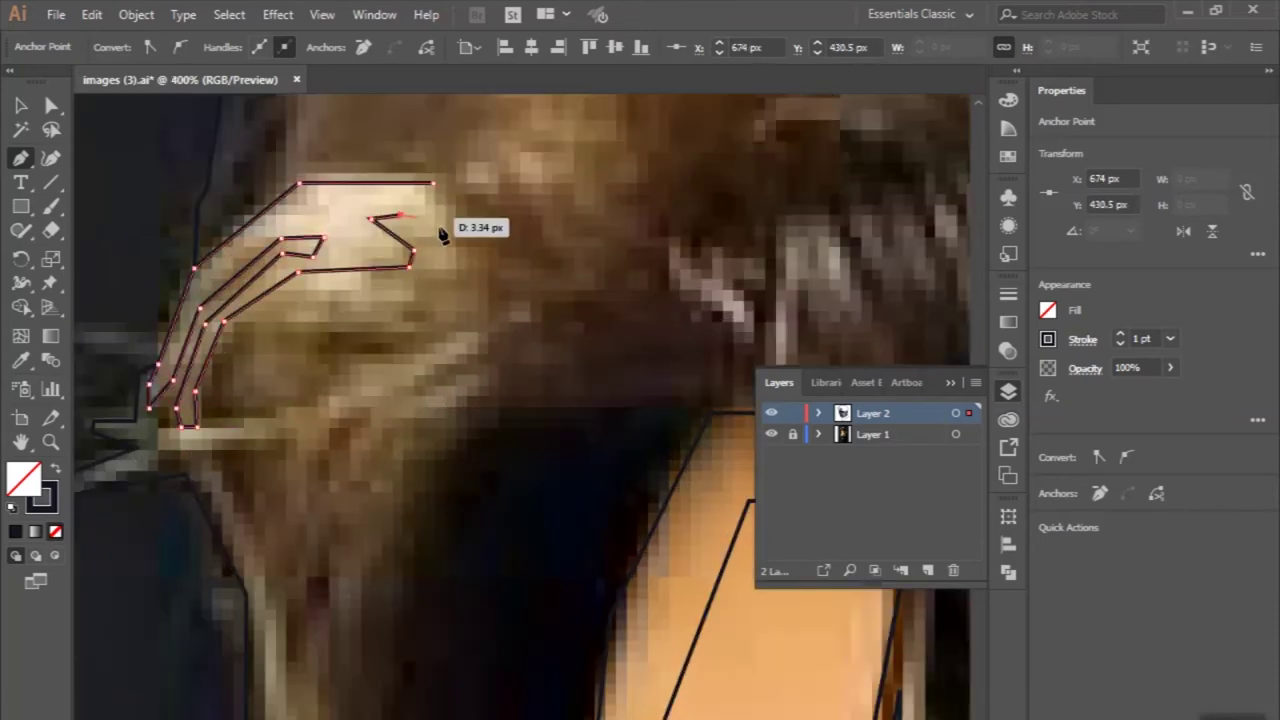
left_click(433, 184)
Step: Outline the second highlight strand as a closed angular shape
key("ctrl+plus")
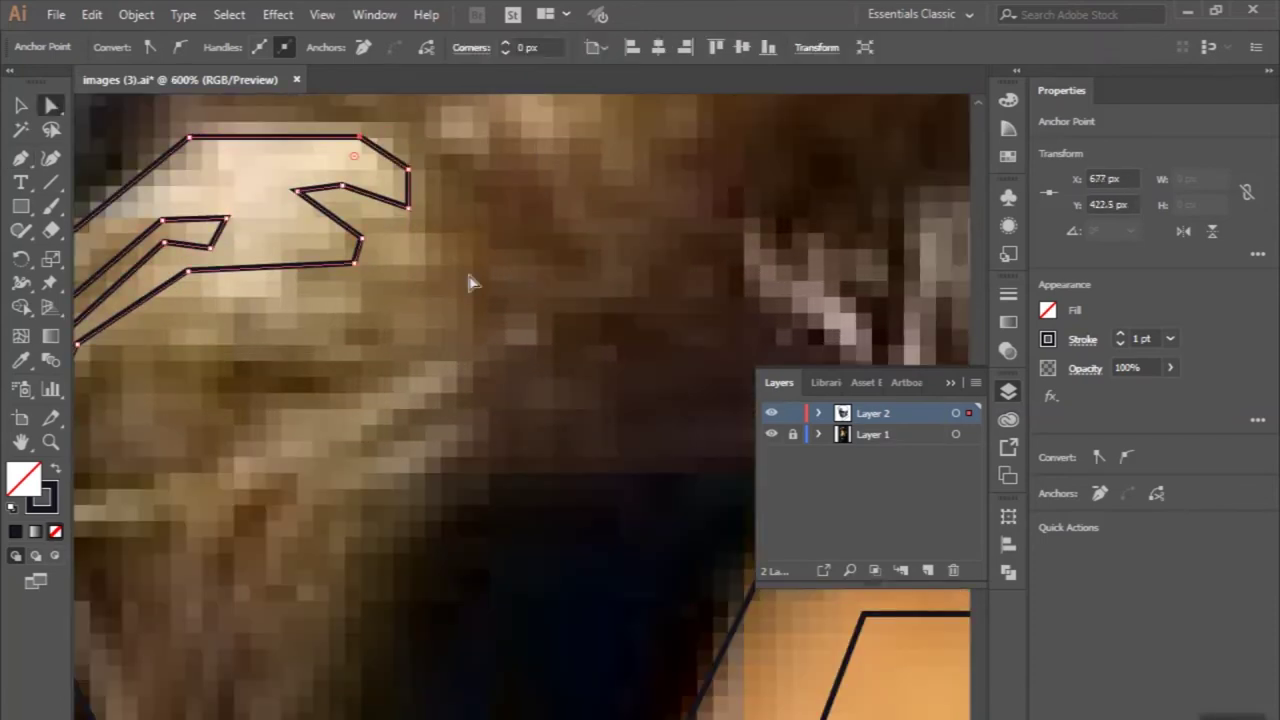
key("ctrl+minus")
left_click(20, 157)
key("ctrl+plus")
key("ctrl+plus")
left_click(266, 433)
left_click(361, 424)
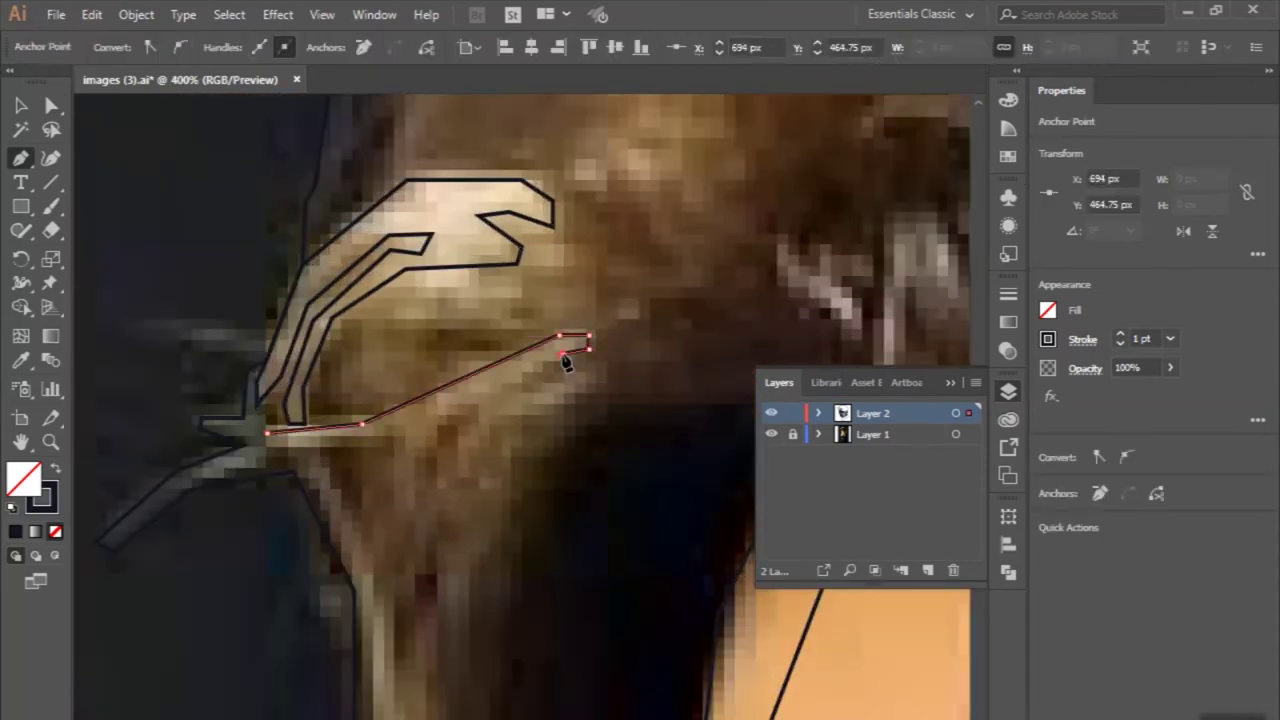
key("ctrl+plus")
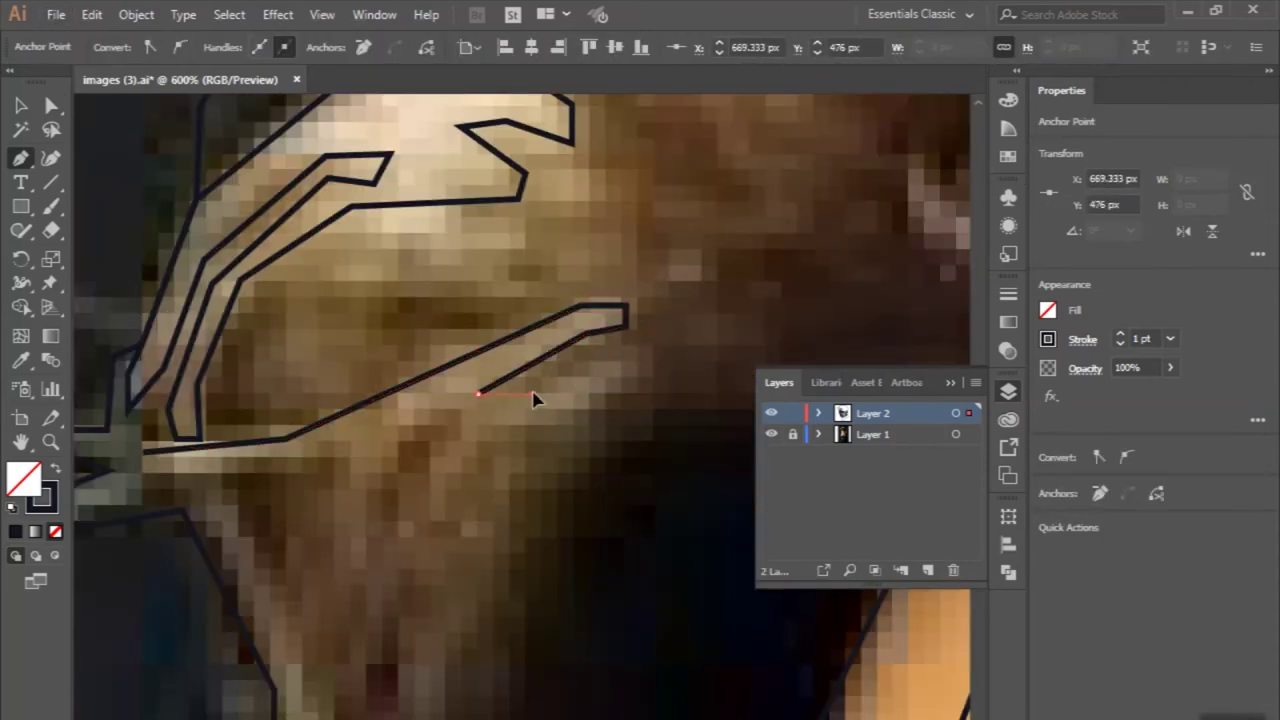
left_click(633, 355)
scroll(620, 380, "up", 1)
left_click(548, 441)
left_click_drag(142, 478, 146, 482)
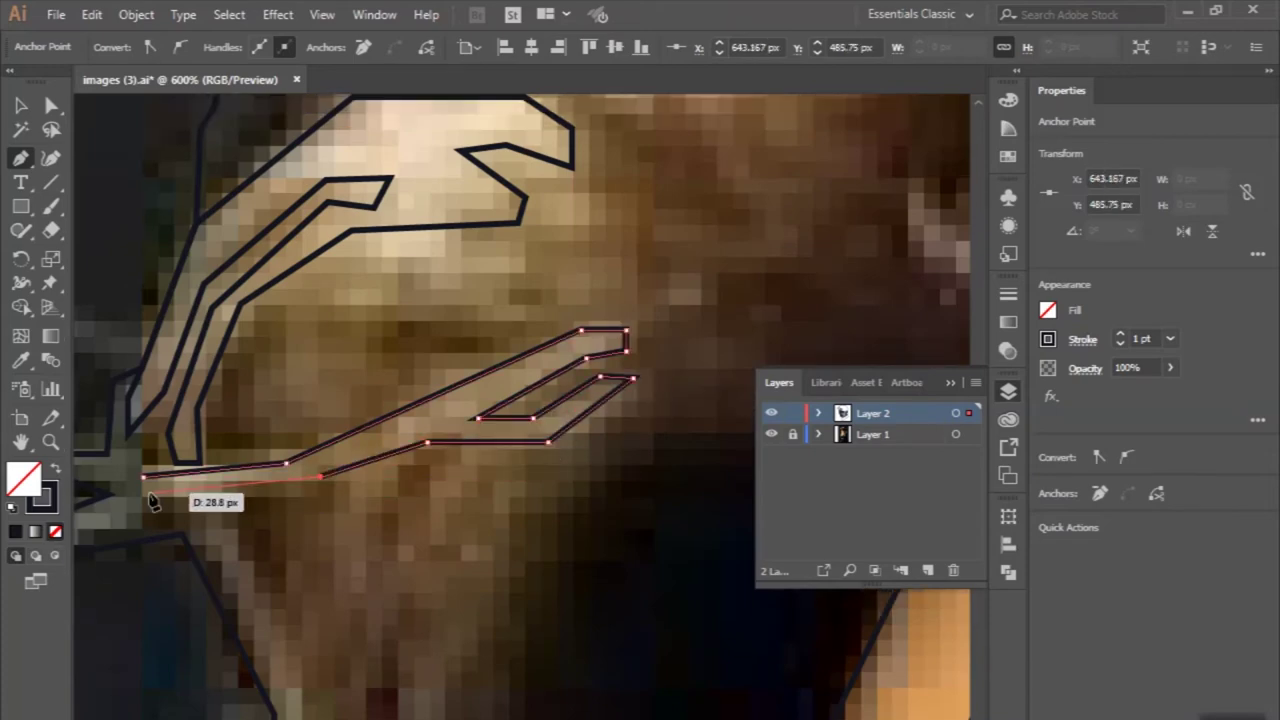
Step: Deselect all and outline a small highlight on the hairline
key("ctrl+minus")
key("ctrl+minus")
key("v")
key("ctrl+minus")
key("ctrl+minus")
key("ctrl+shift+a")
left_click(20, 160)
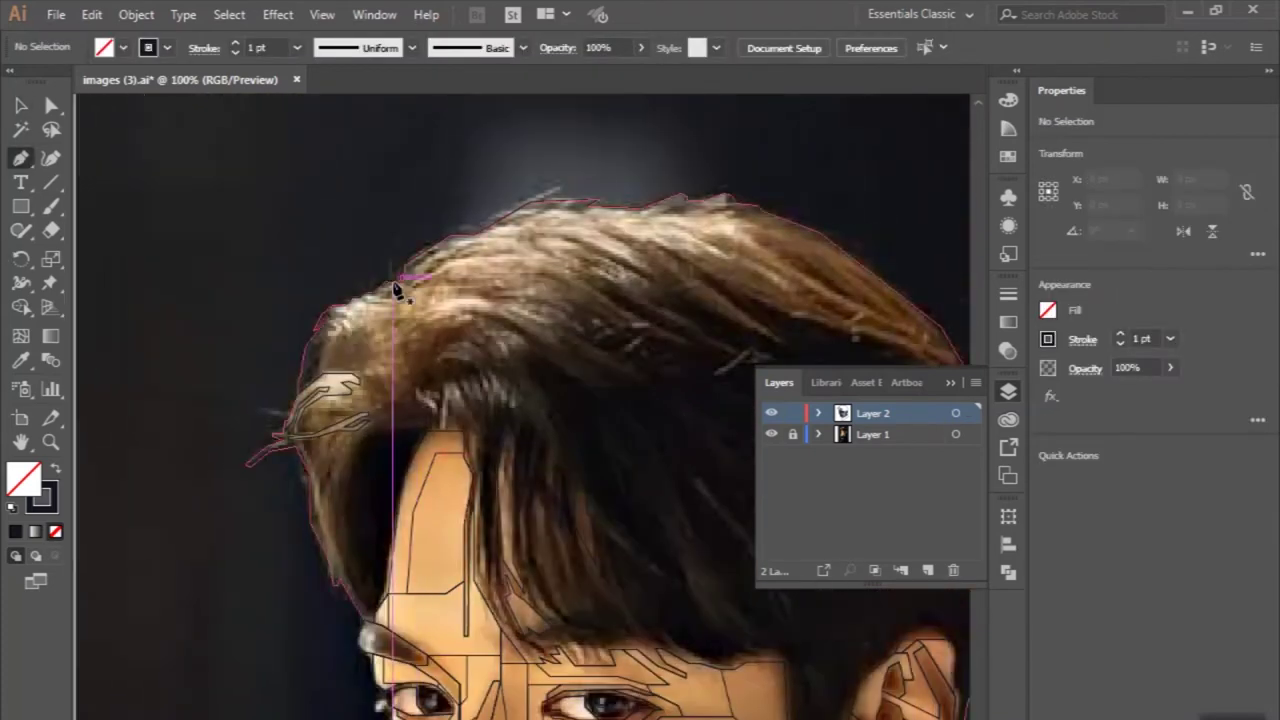
key("ctrl+plus")
key("ctrl+plus")
key("ctrl+plus")
left_click(251, 368)
left_click(281, 393)
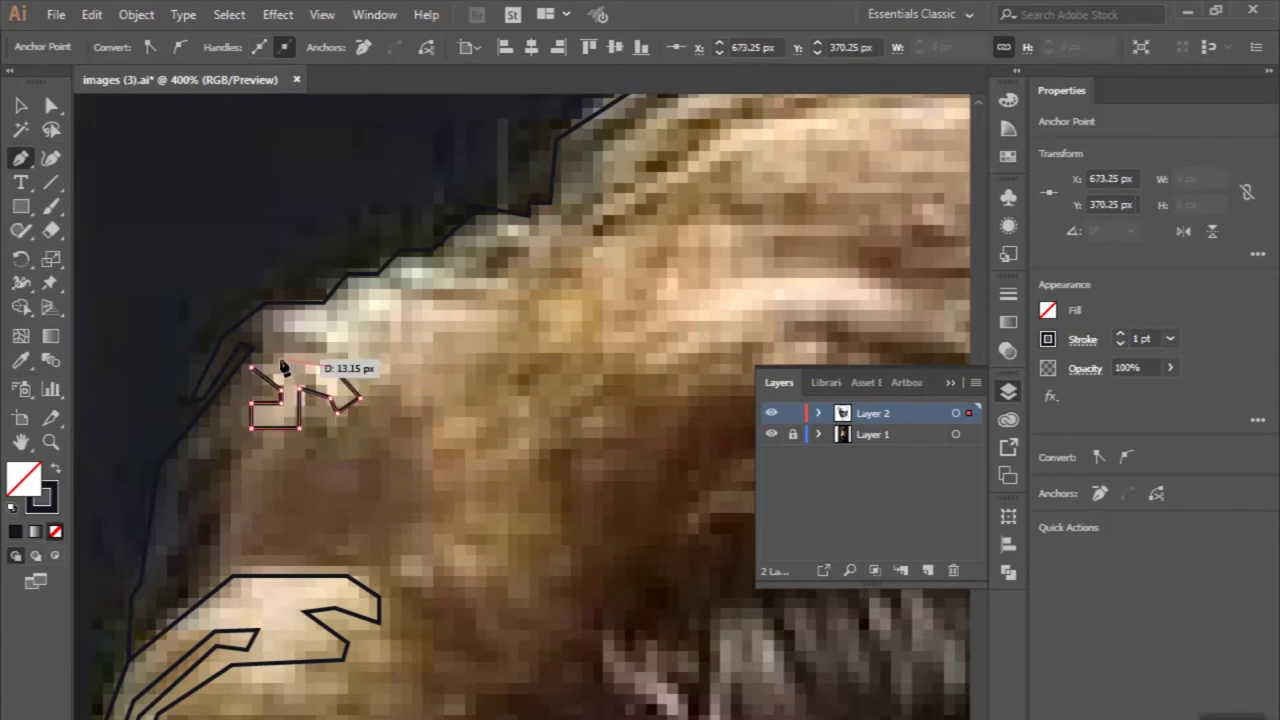
key("ctrl+minus")
key("ctrl+minus")
key("p")
key("ctrl+plus")
key("ctrl+plus")
Step: Outline another hair highlight with three points and close it
left_click(392, 381)
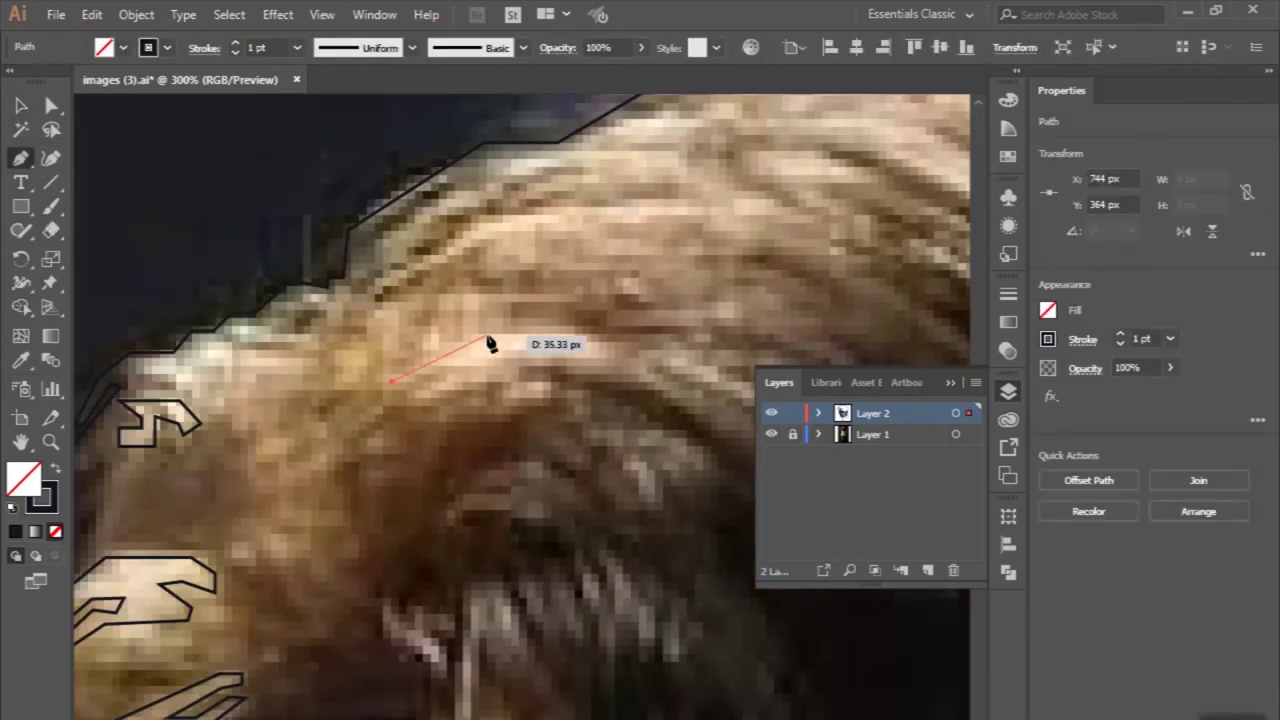
left_click(486, 335)
left_click(585, 334)
scroll(549, 390, "up", 2)
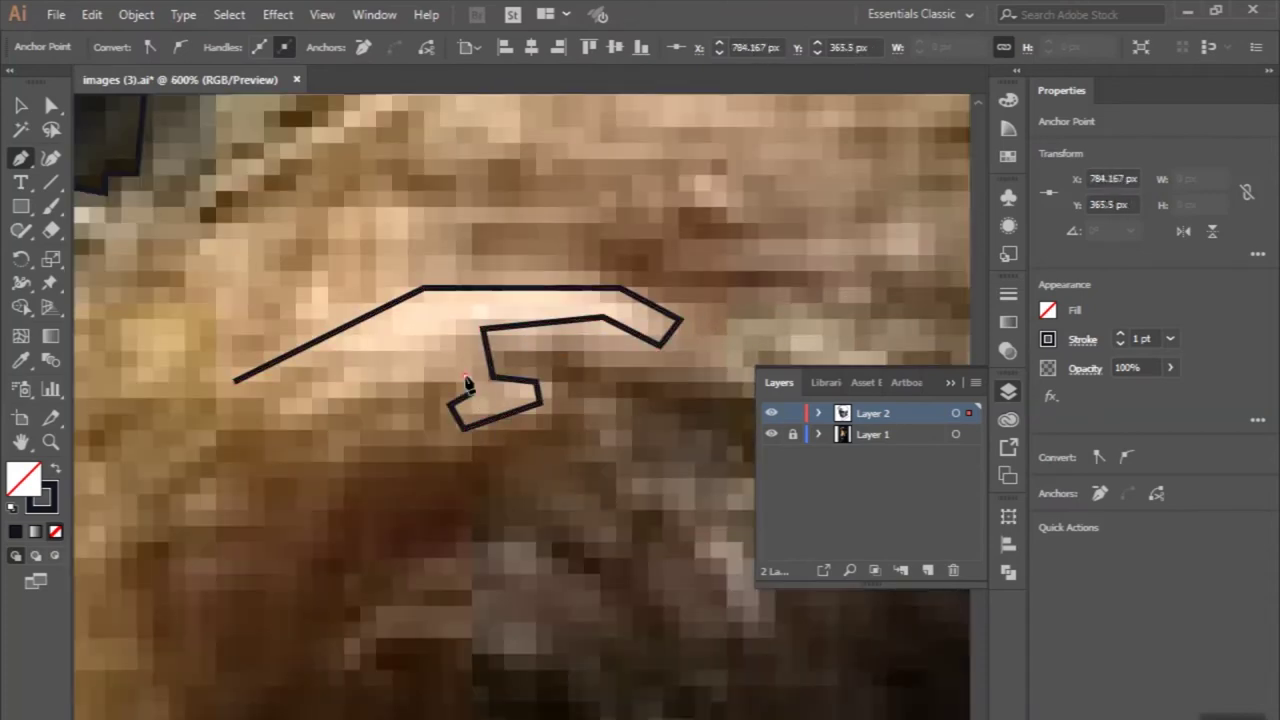
left_click(234, 381)
scroll(254, 396, "down", 2)
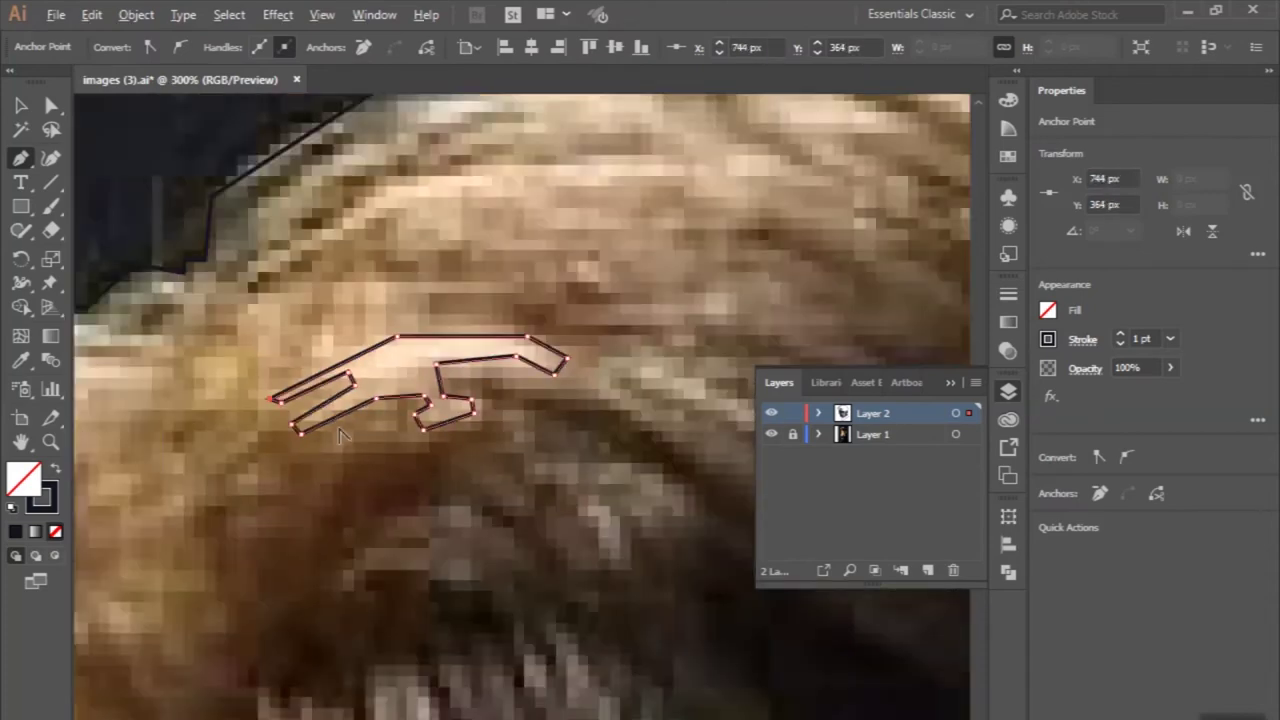
scroll(380, 286, "down", 2)
scroll(380, 286, "down", 2)
scroll(271, 428, "up", 1)
scroll(286, 434, "up", 1)
scroll(294, 490, "up", 1)
Step: Trace the dark lock beside the forehead as an angular shape and deselect it
left_click(320, 478)
left_click(230, 365)
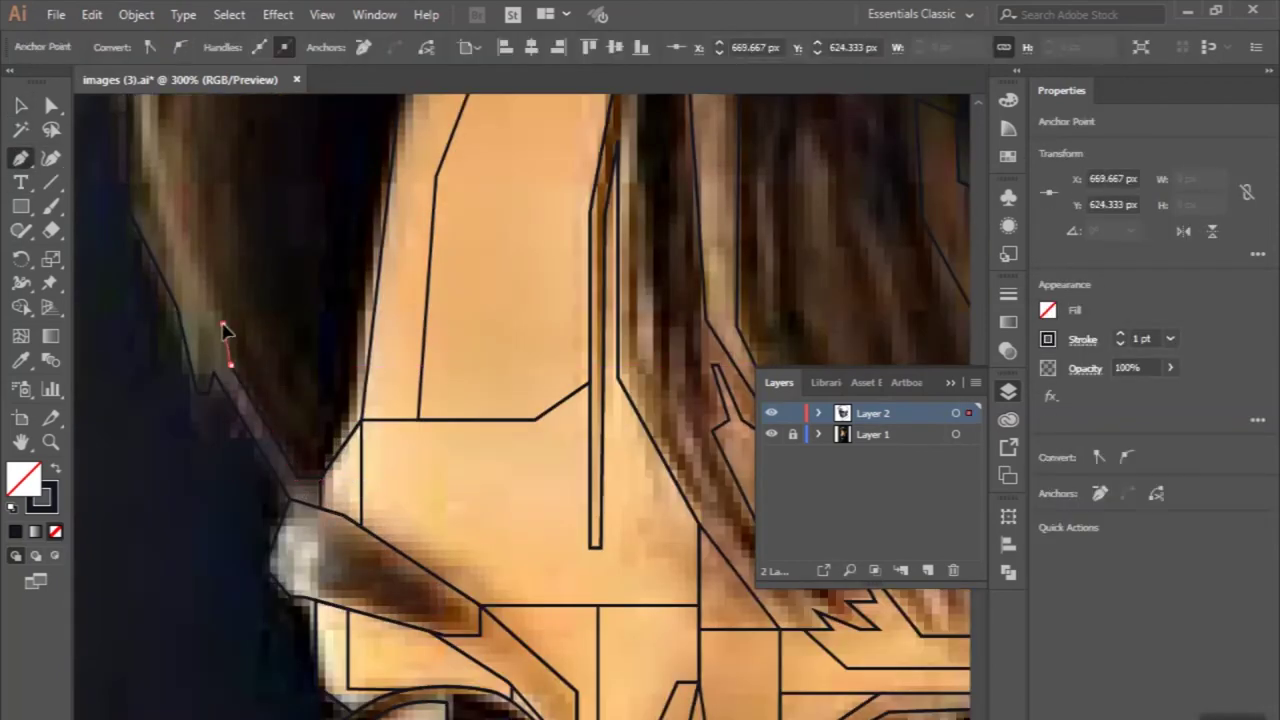
left_click(222, 325)
scroll(200, 380, "up", 3)
left_click(197, 398)
scroll(200, 400, "up", 2)
left_click(205, 355)
left_click(235, 331)
left_click(297, 234)
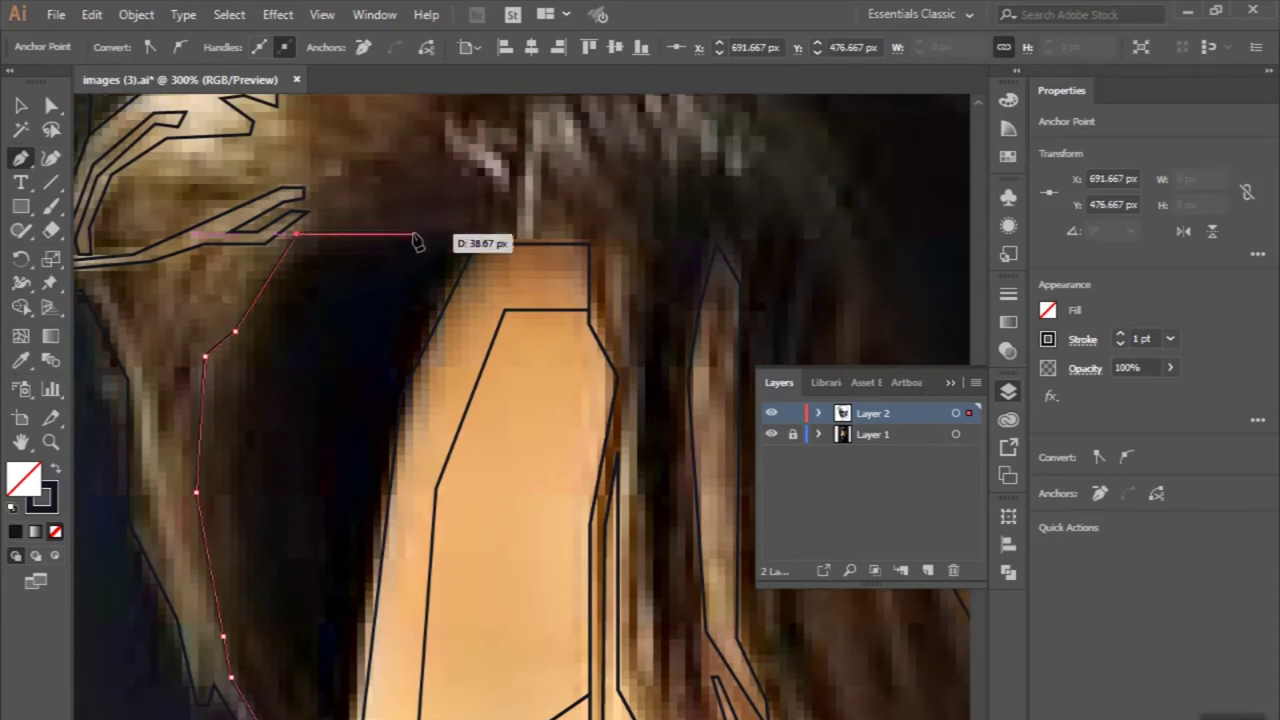
left_click(476, 242)
left_click(400, 393)
scroll(380, 500, "down", 2)
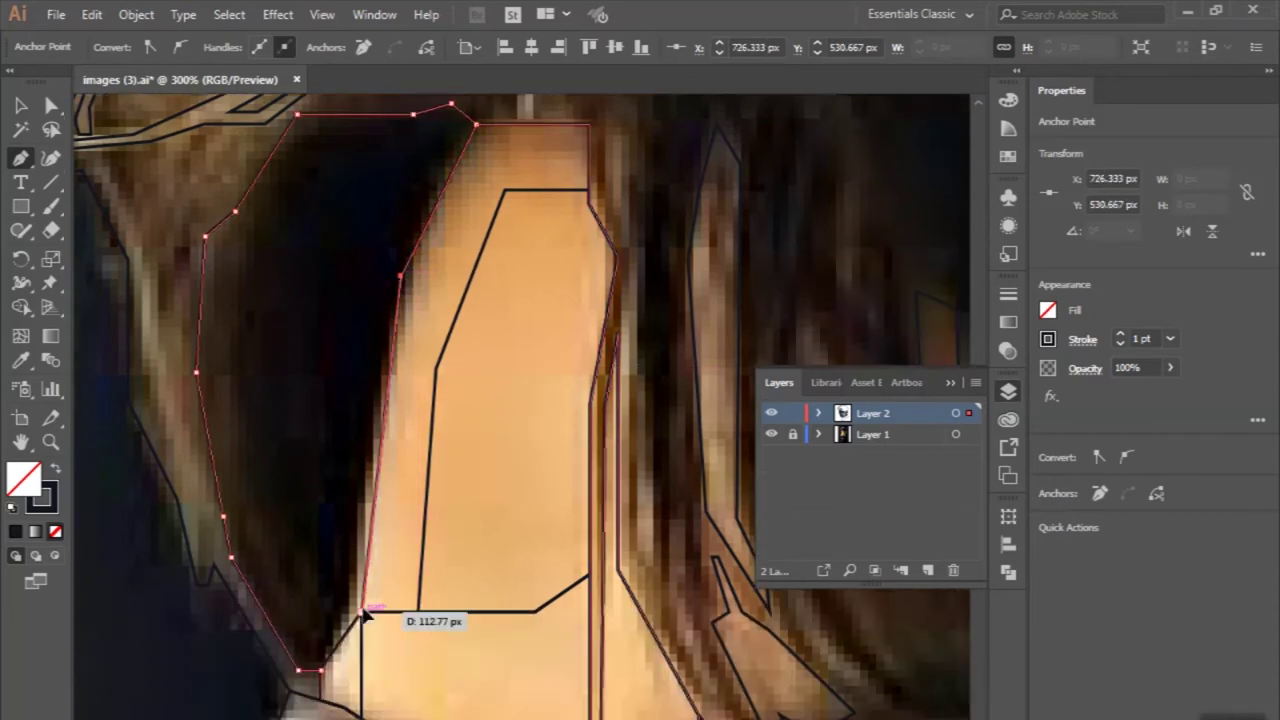
key("ctrl+minus")
Step: Resume the Pen tool at the end of the crown hair outline
key("ctrl+minus")
left_click(20, 105)
left_click(22, 158)
key("ctrl+minus")
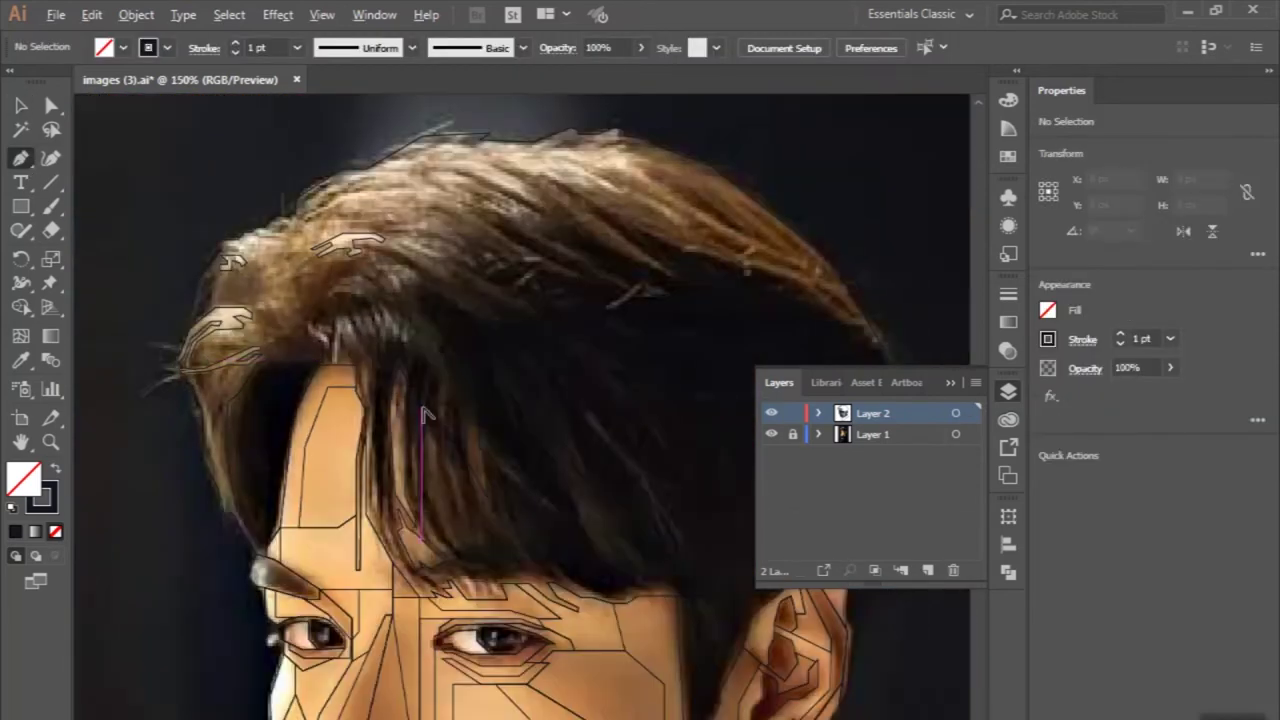
key("ctrl+plus")
key("ctrl+plus")
scroll(300, 400, "up", 2)
key("ctrl+minus")
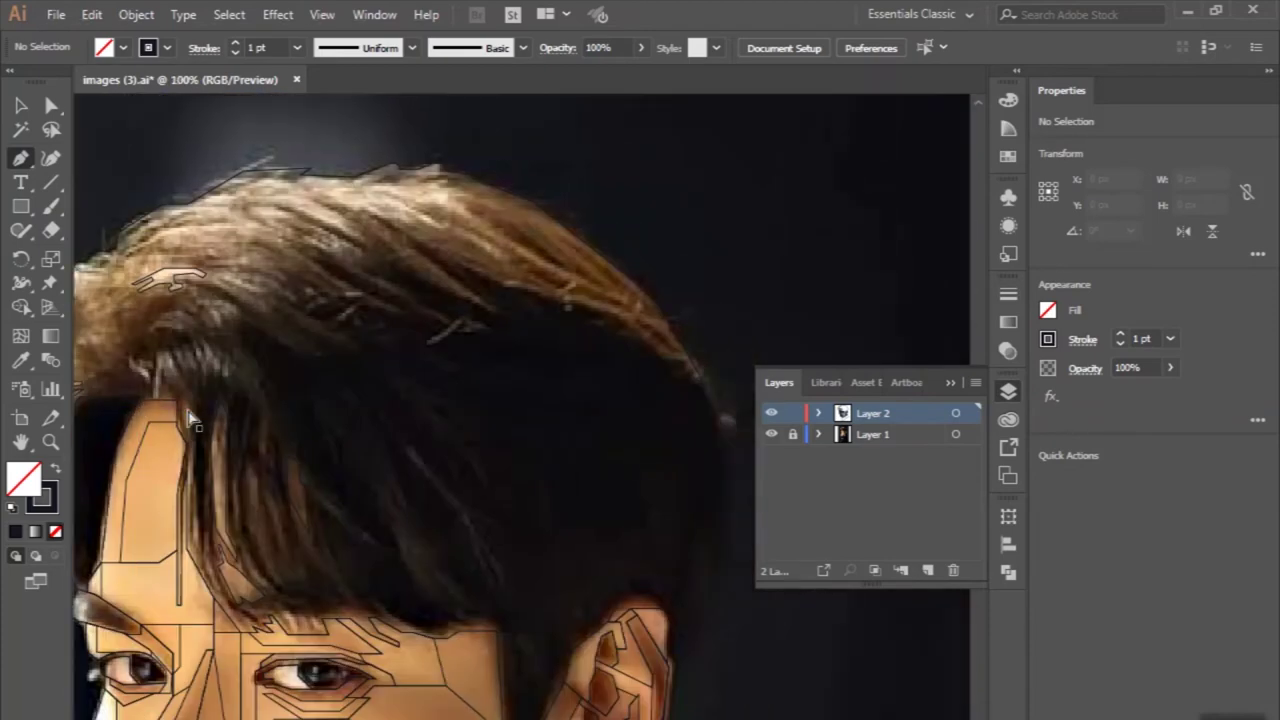
key("ctrl+plus")
left_click(662, 389)
Step: Add zig-zag anchors across the dark strands along the top of the hair
left_click(512, 274)
left_click(264, 200)
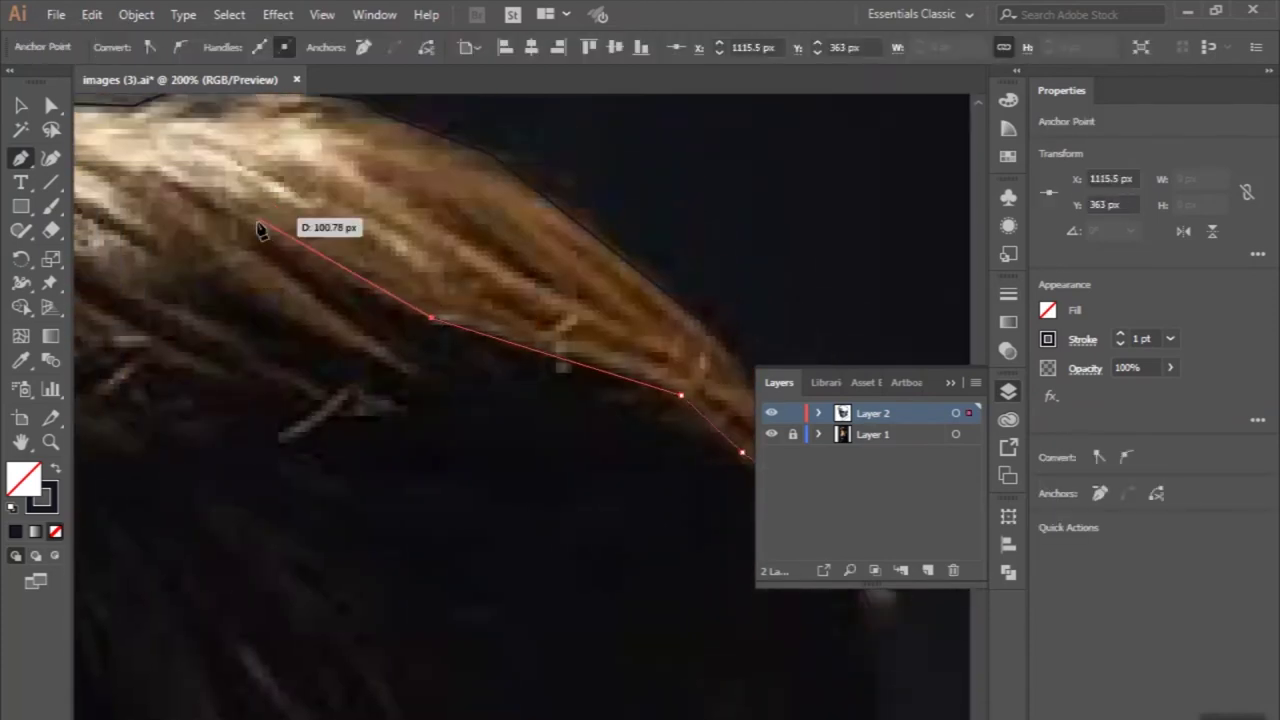
left_click(400, 330)
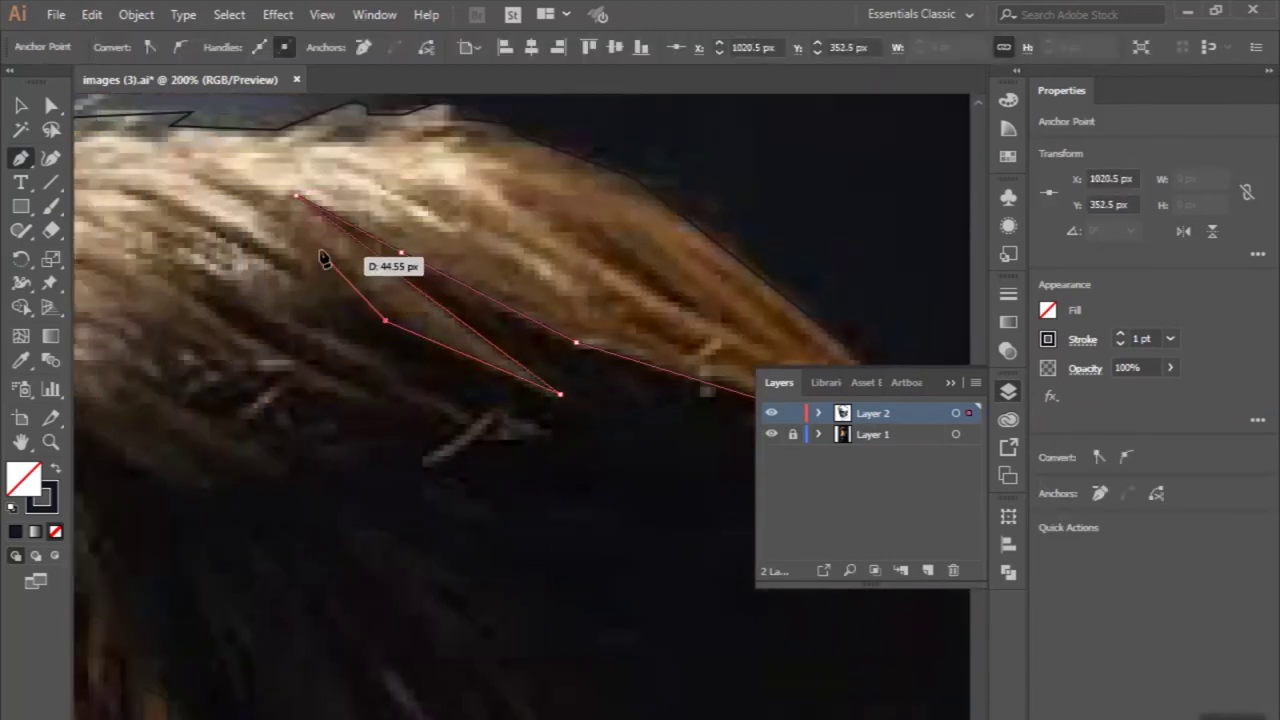
left_click(320, 272)
left_click(321, 355)
left_click(432, 412)
left_click(460, 447)
left_click(502, 448)
key("Escape")
Step: Continue the jagged outline down through the dark hair strands
key("ctrl+plus")
left_click(213, 352)
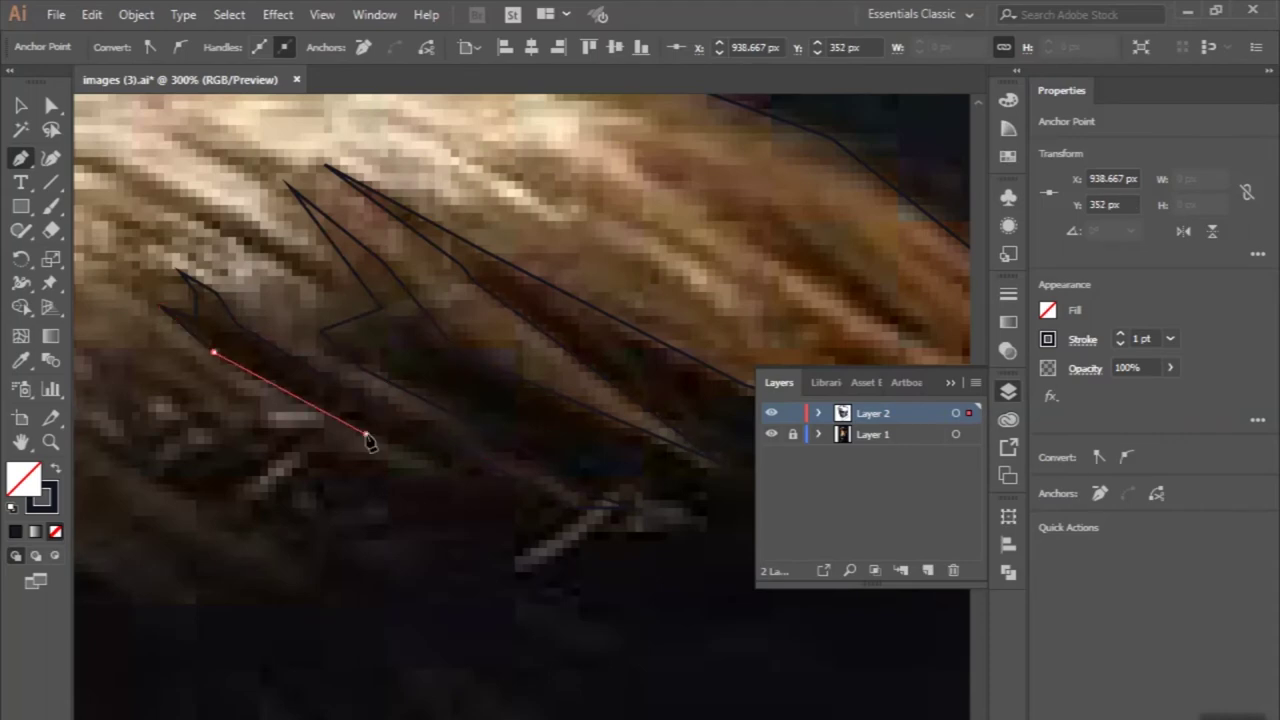
key("ctrl+minus")
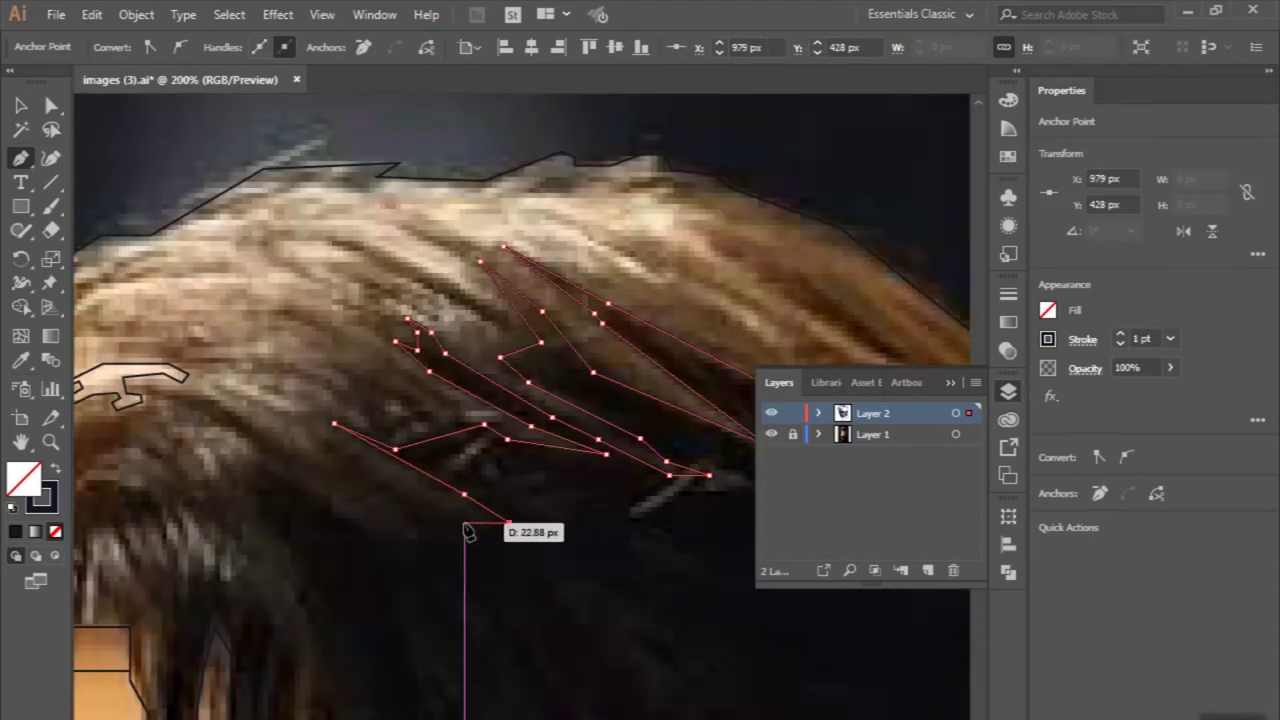
left_click(266, 494)
left_click(280, 545)
key("ctrl+minus")
left_click(337, 444)
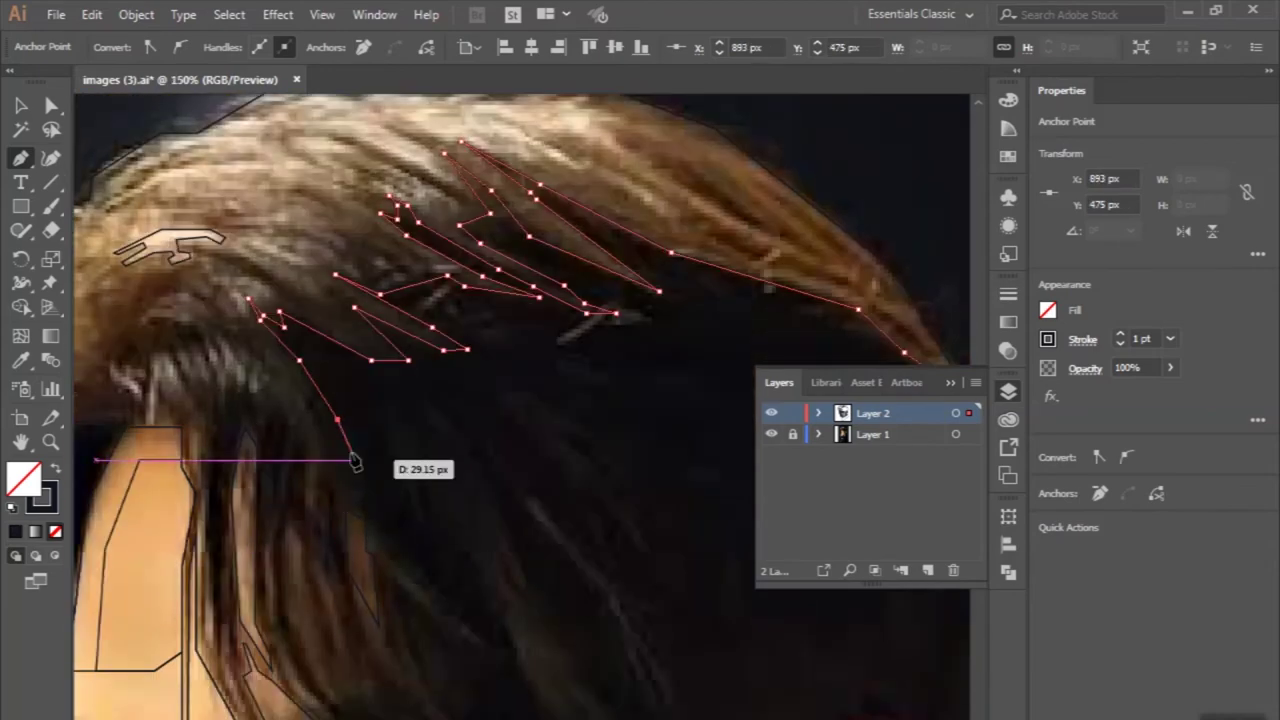
left_click(367, 476)
key("ctrl+minus")
key("ctrl+plus")
left_click(249, 427)
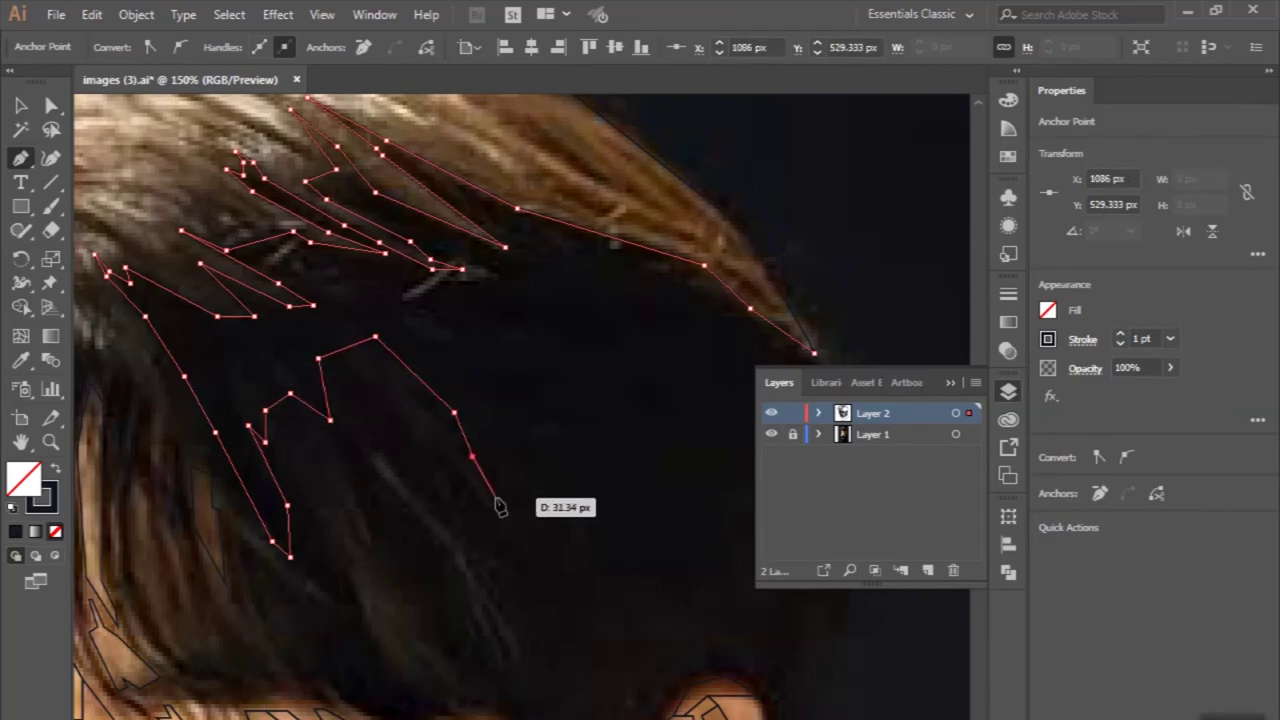
Step: Extend the outline down to above the ear and up the right side, then deselect
left_click(496, 500)
scroll(520, 490, "down", 2)
left_click(522, 541)
scroll(523, 606, "down", 3)
left_click(521, 481)
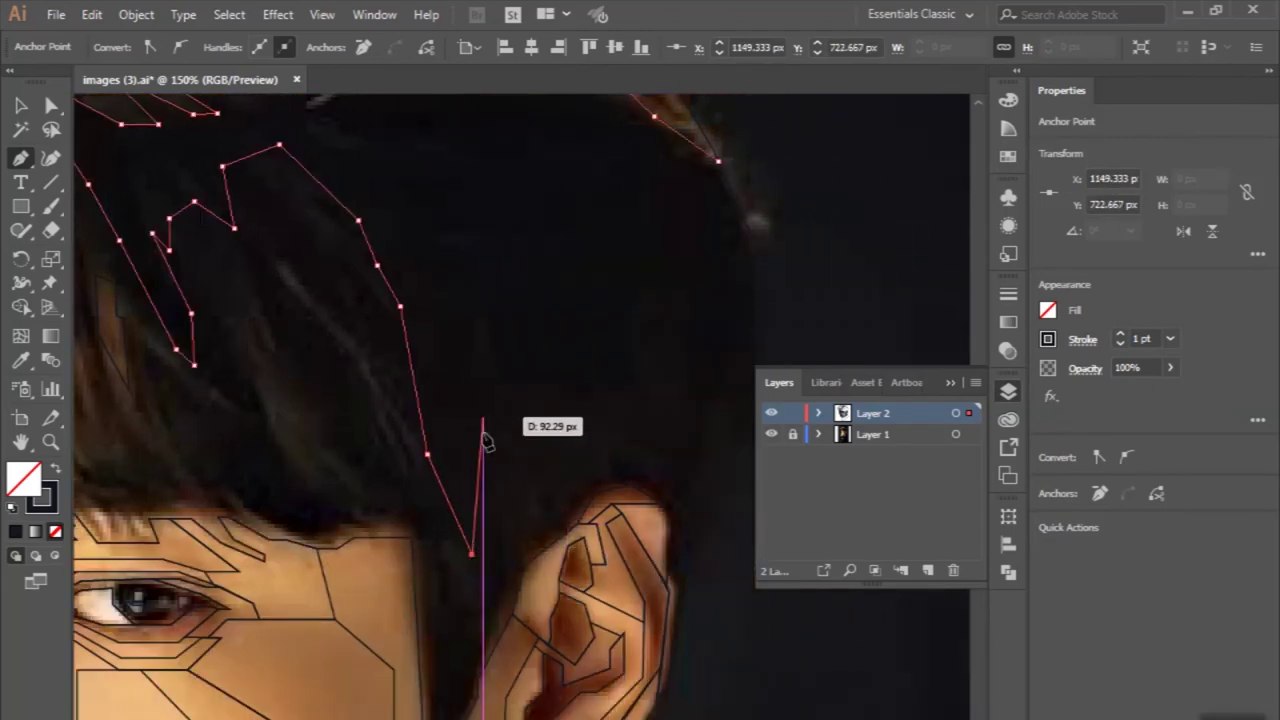
left_click(539, 449)
left_click(577, 400)
left_click(613, 411)
left_click(643, 383)
scroll(640, 440, "up", 2)
left_click(597, 474)
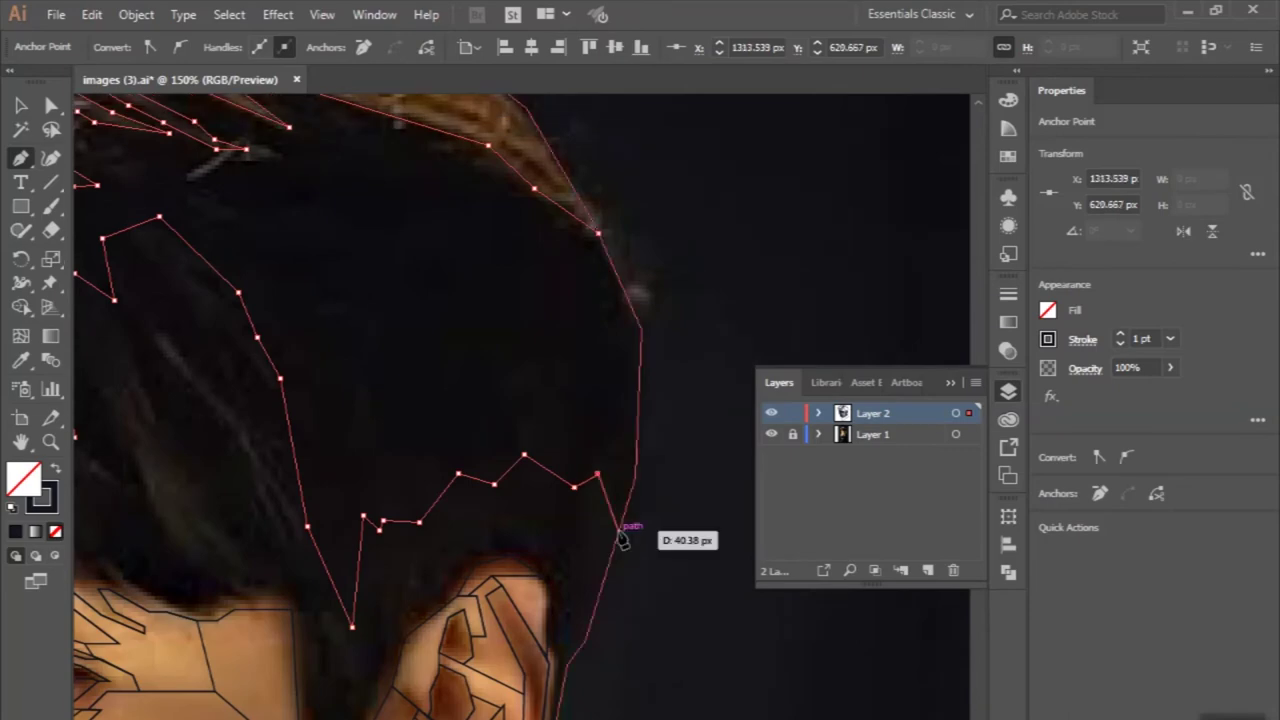
key("ctrl+minus")
key("ctrl+minus")
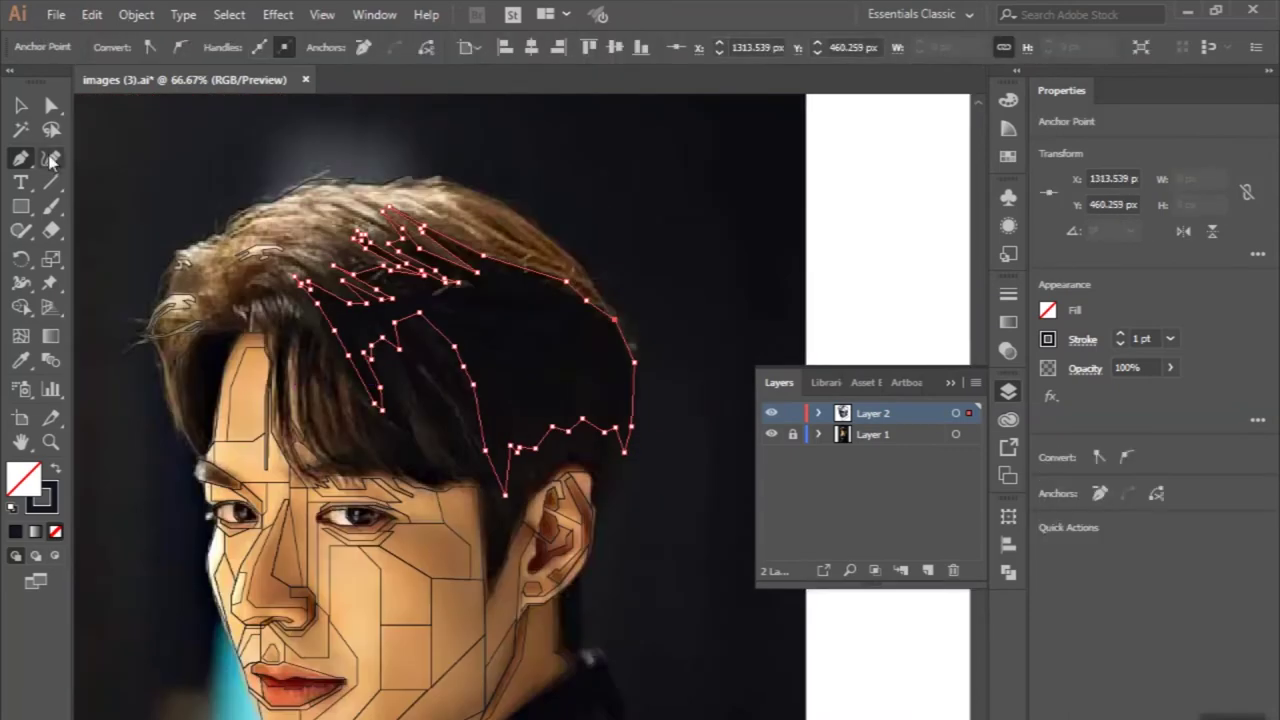
key("v")
left_click(118, 185)
scroll(366, 408, "up", 2)
Step: Place three anchors along a top hair highlight, then stop that path
key("ctrl+plus")
scroll(394, 420, "left", 1)
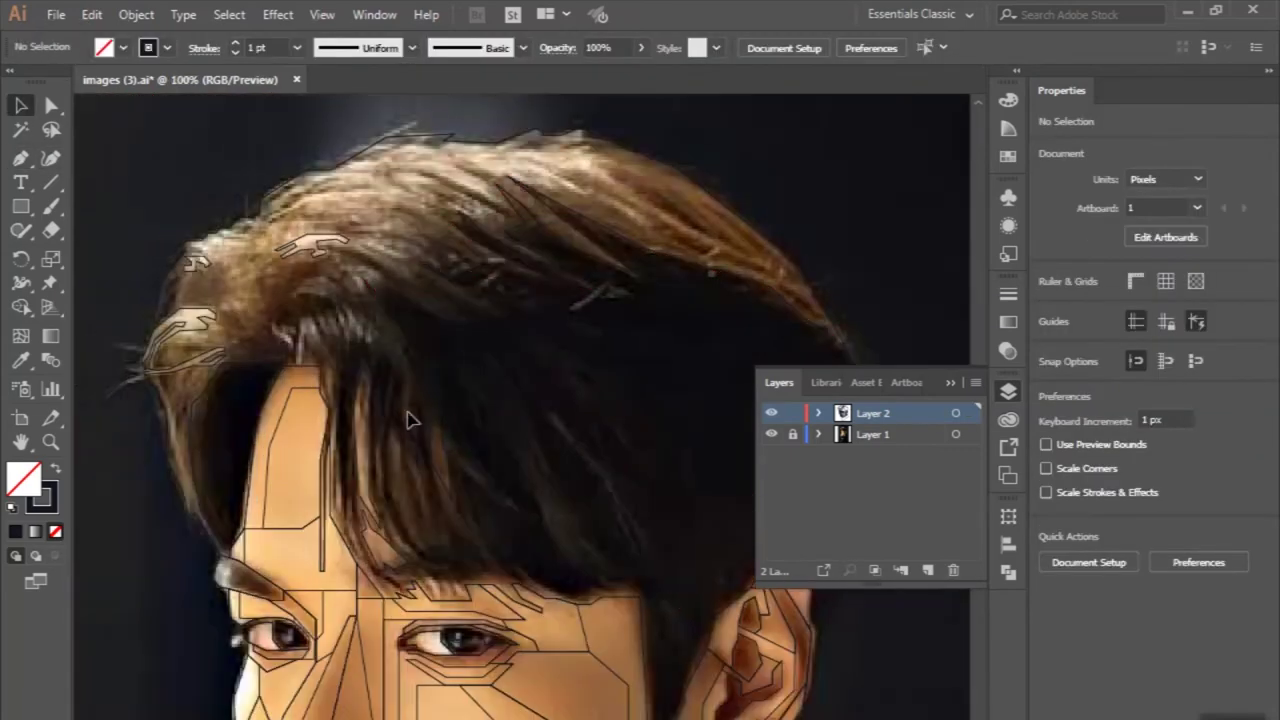
key("ctrl+minus")
left_click(20, 158)
key("ctrl+plus")
key("ctrl+plus")
key("ctrl+plus")
left_click(228, 283)
left_click(305, 234)
left_click(448, 229)
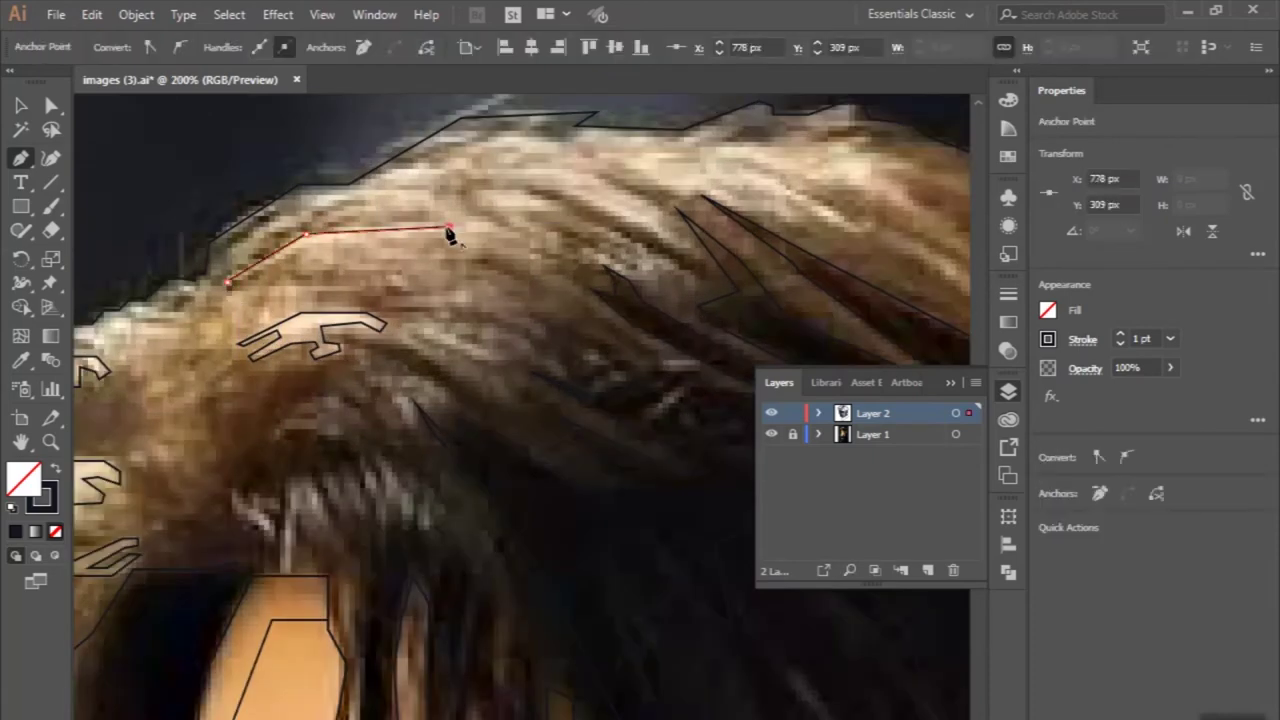
key("Escape")
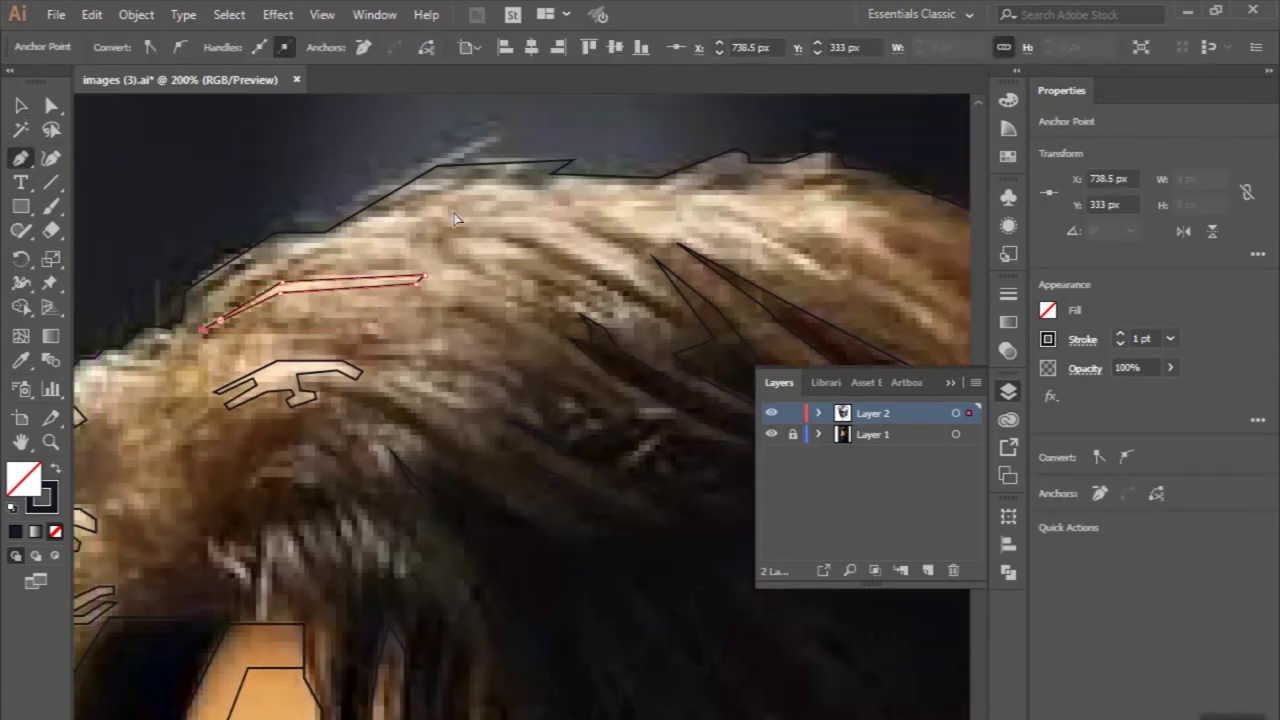
Step: Outline a thin highlight strand with curved edges and close it
scroll(450, 400, "up", 2)
scroll(450, 400, "right", 2)
left_click(410, 221)
left_click(485, 221)
left_click_drag(560, 250, 563, 280)
key("ctrl+plus")
left_click_drag(500, 245, 515, 245)
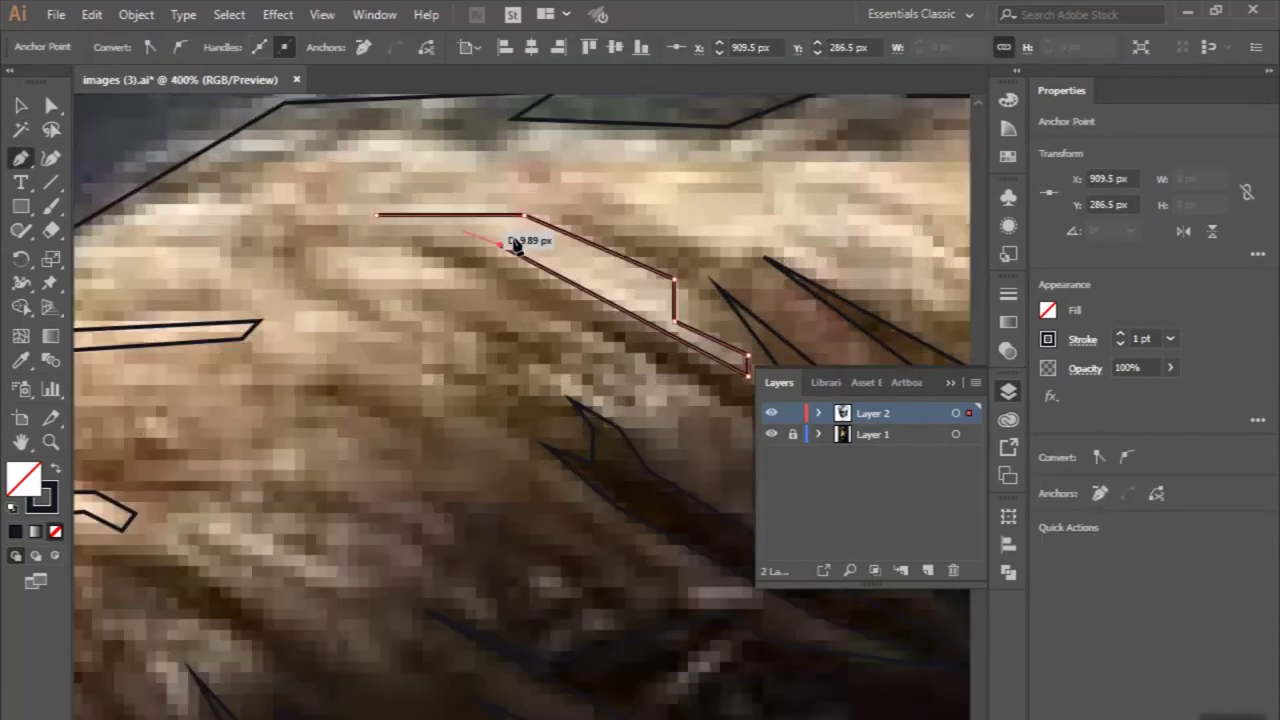
left_click(381, 222)
key("ctrl+minus")
key("ctrl+minus")
Step: Outline one more highlight shape, closing it on its start anchor
key("ctrl+plus")
left_click(316, 250)
left_click(420, 313)
left_click(440, 297)
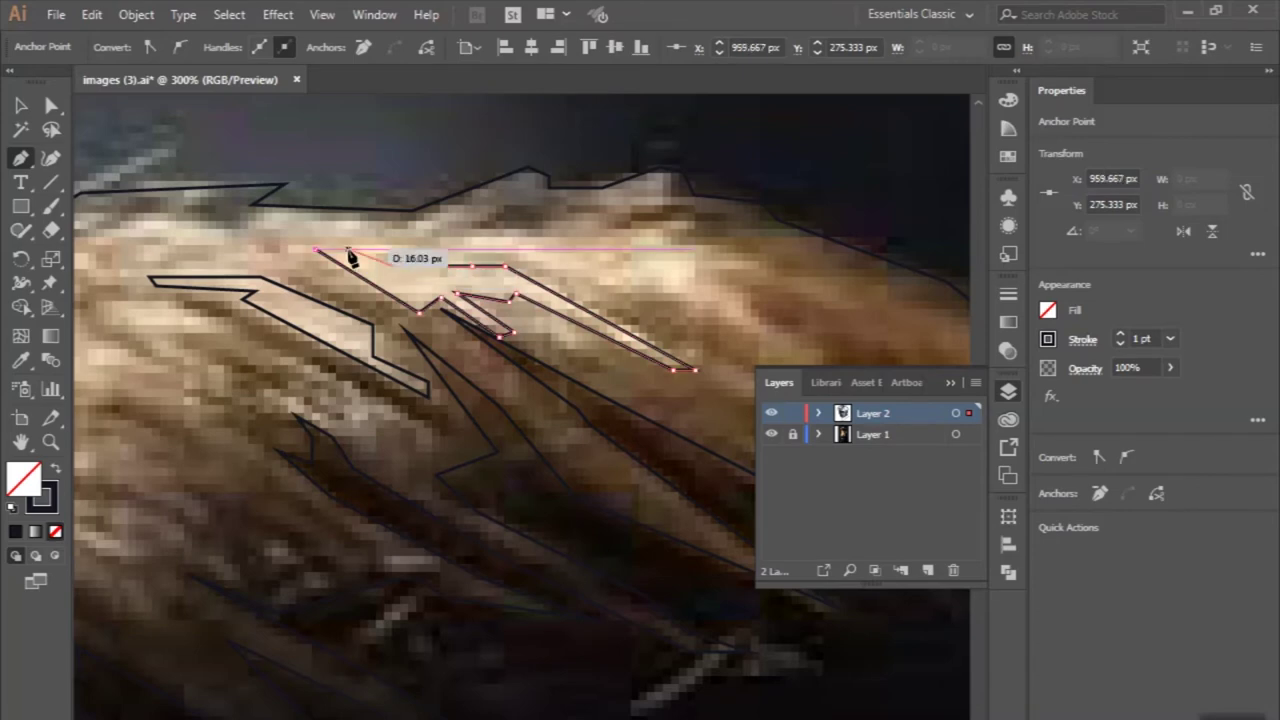
left_click(316, 250)
key("ctrl+minus")
key("ctrl+minus")
Step: Zoom out and hide the photo layer to view the line tracing alone
key("v")
key("ctrl+minus")
key("ctrl+minus")
left_click(771, 434)
key("ctrl+minus")
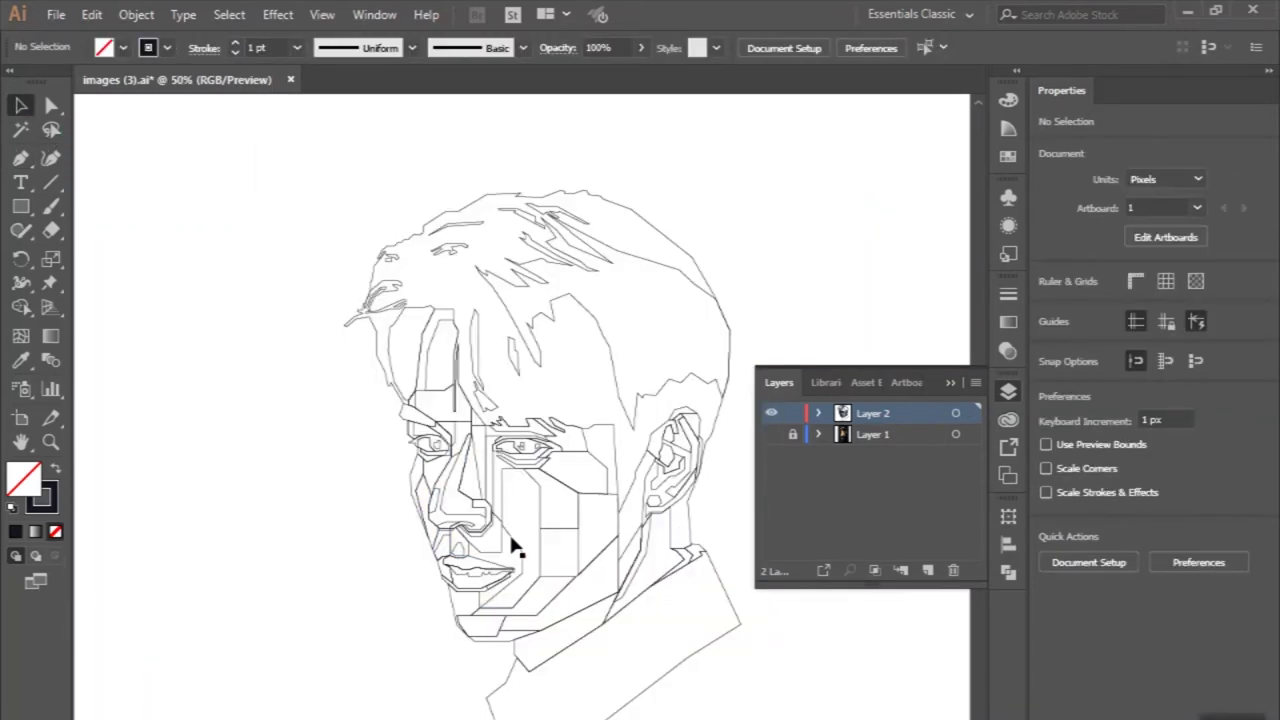
Step: Turn Layer 1's photo back on and zoom out to see the whole page
left_click(771, 434)
key("ctrl+minus")
key("ctrl+minus")
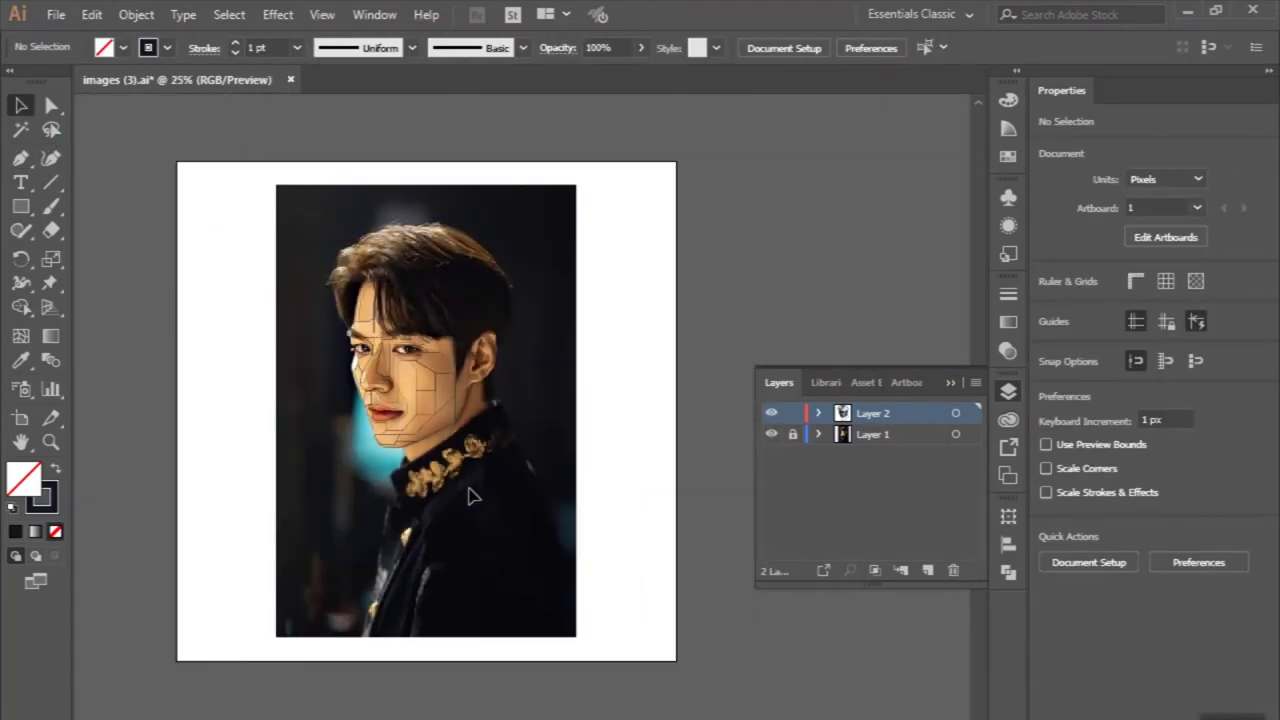
left_click_drag(295, 272, 563, 537)
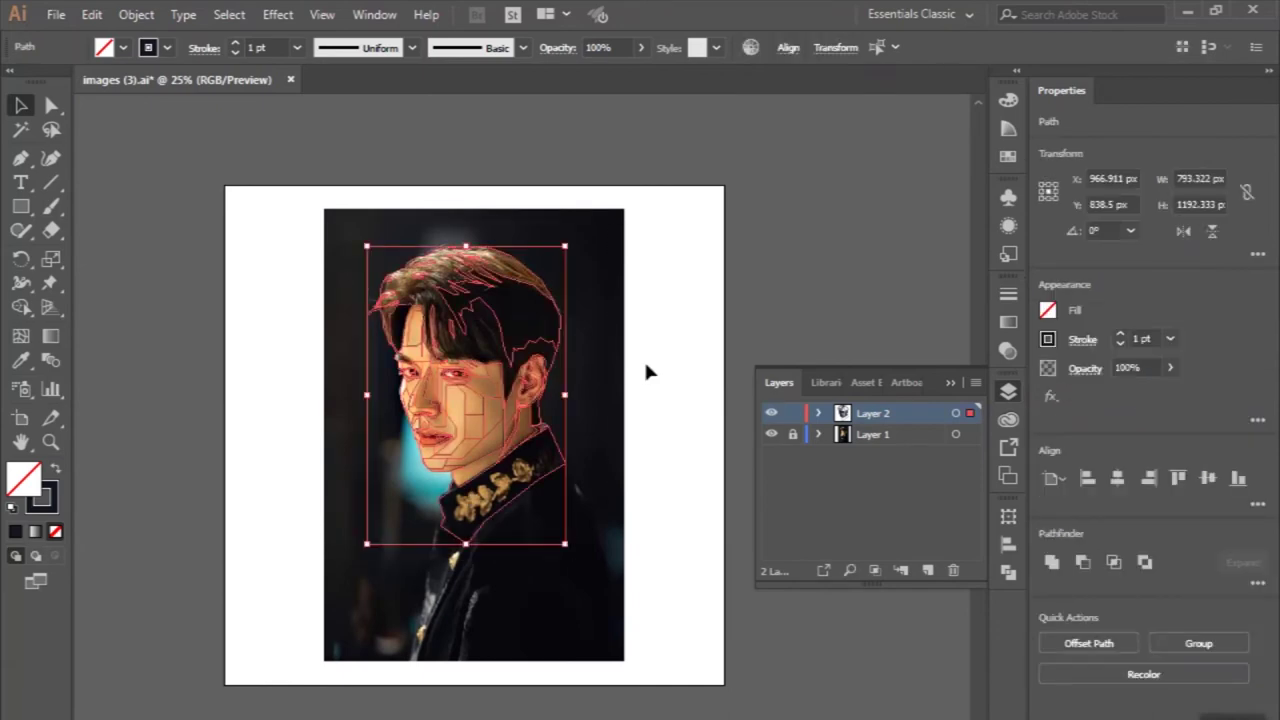
key("Delete")
Step: Place pallet_af3.jpg from the Desain folder at the artboard's top-right corner
left_click(213, 660)
left_click(550, 568)
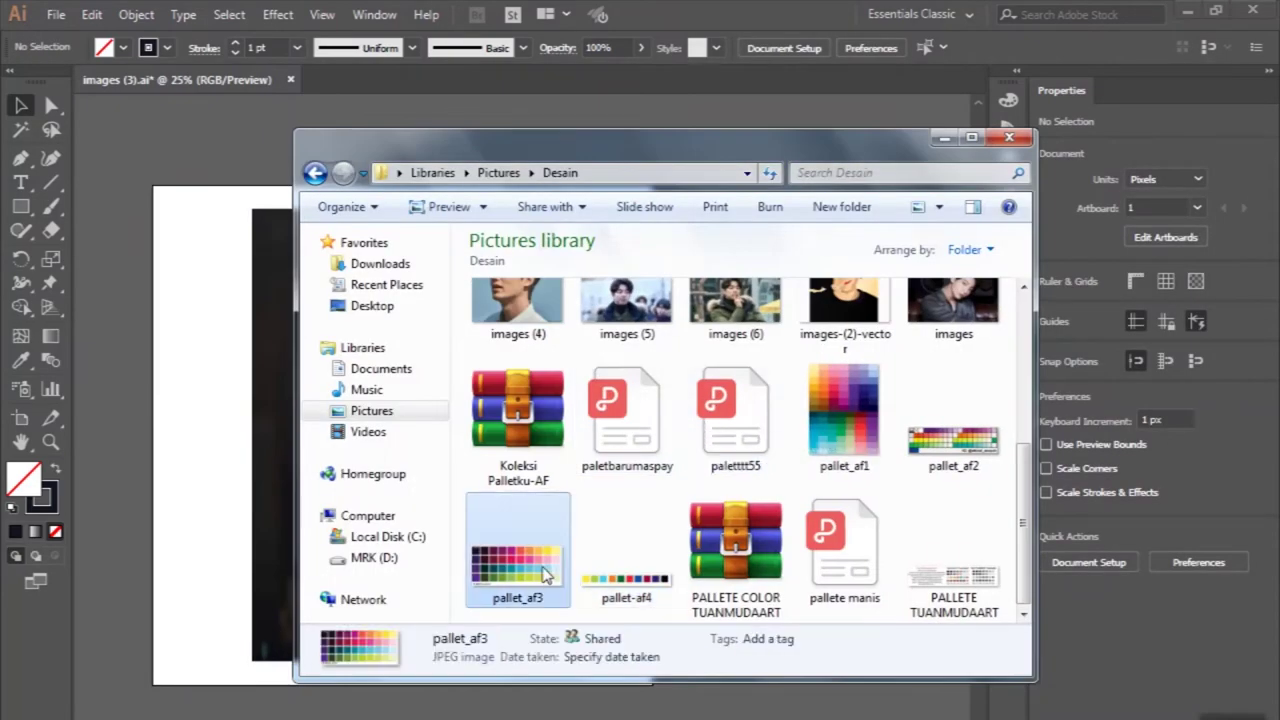
left_click_drag(550, 568, 90, 360)
left_click_drag(515, 200, 879, 362)
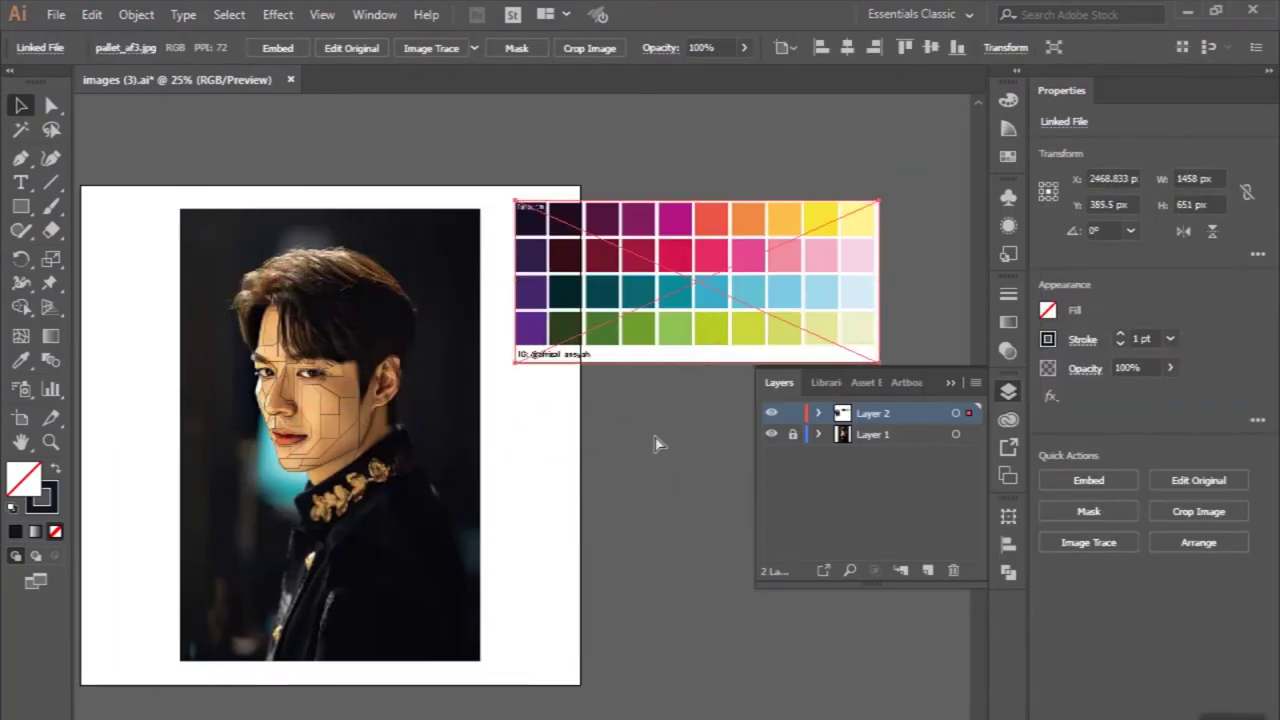
left_click(346, 443)
Step: Fill the first cheek facet with pale yellow sampled from the palette
scroll(300, 400, "up", 6)
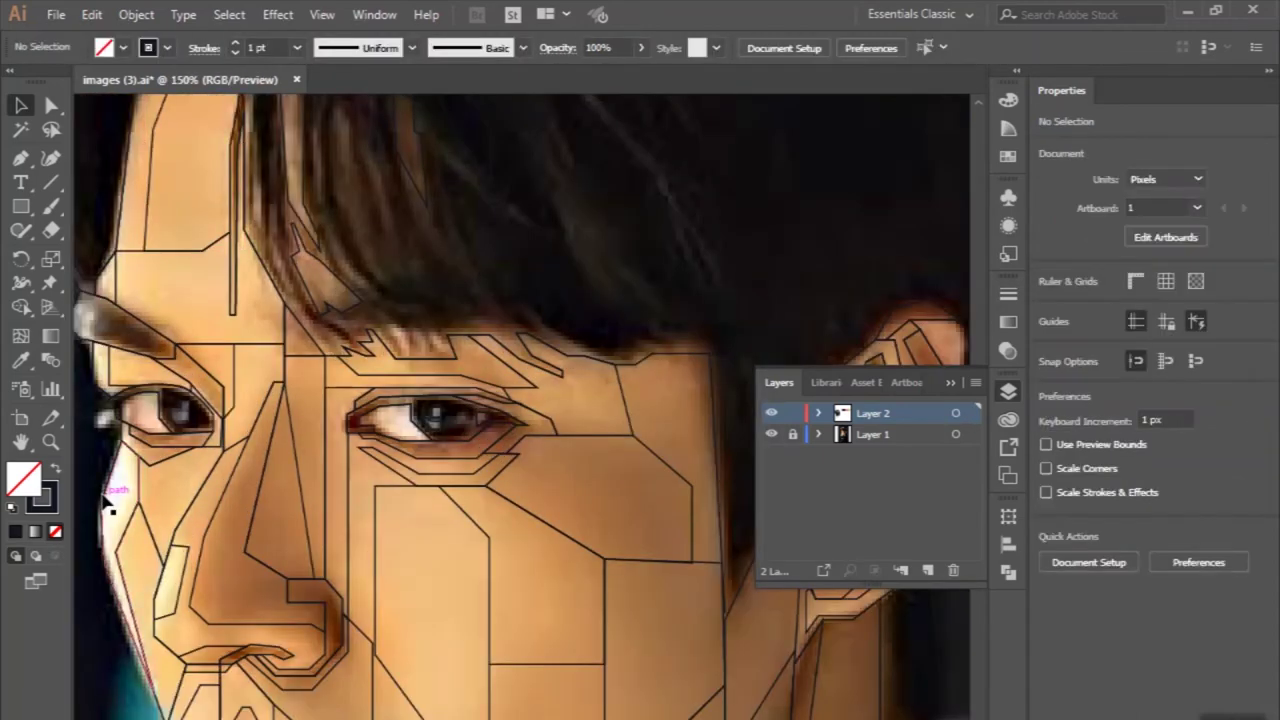
left_click(108, 505)
scroll(180, 608, "down", 2)
scroll(214, 557, "down", 2)
key("i")
scroll(505, 410, "down", 1)
left_click(935, 222)
Step: Fill the next cheek shape with orange from the palette
scroll(314, 500, "up", 4)
key("v")
scroll(258, 215, "up", 2)
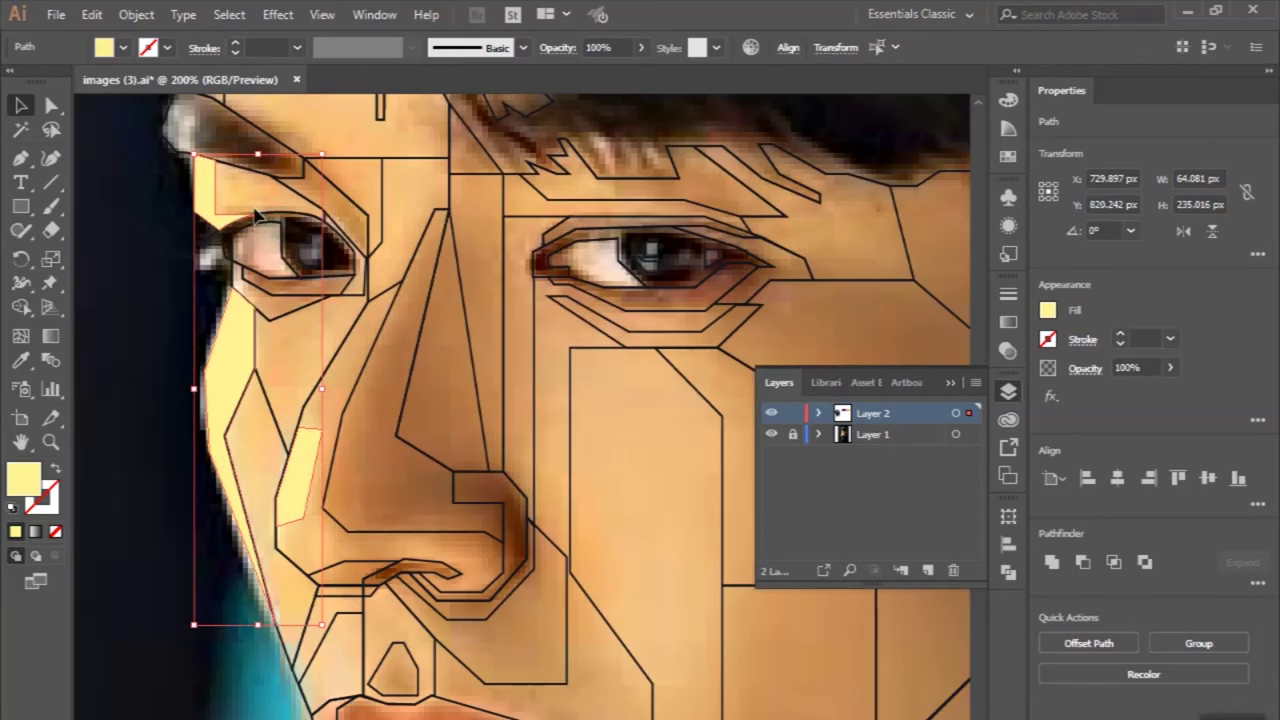
scroll(258, 215, "down", 2)
scroll(177, 266, "down", 2)
left_click(180, 428)
scroll(165, 455, "down", 1)
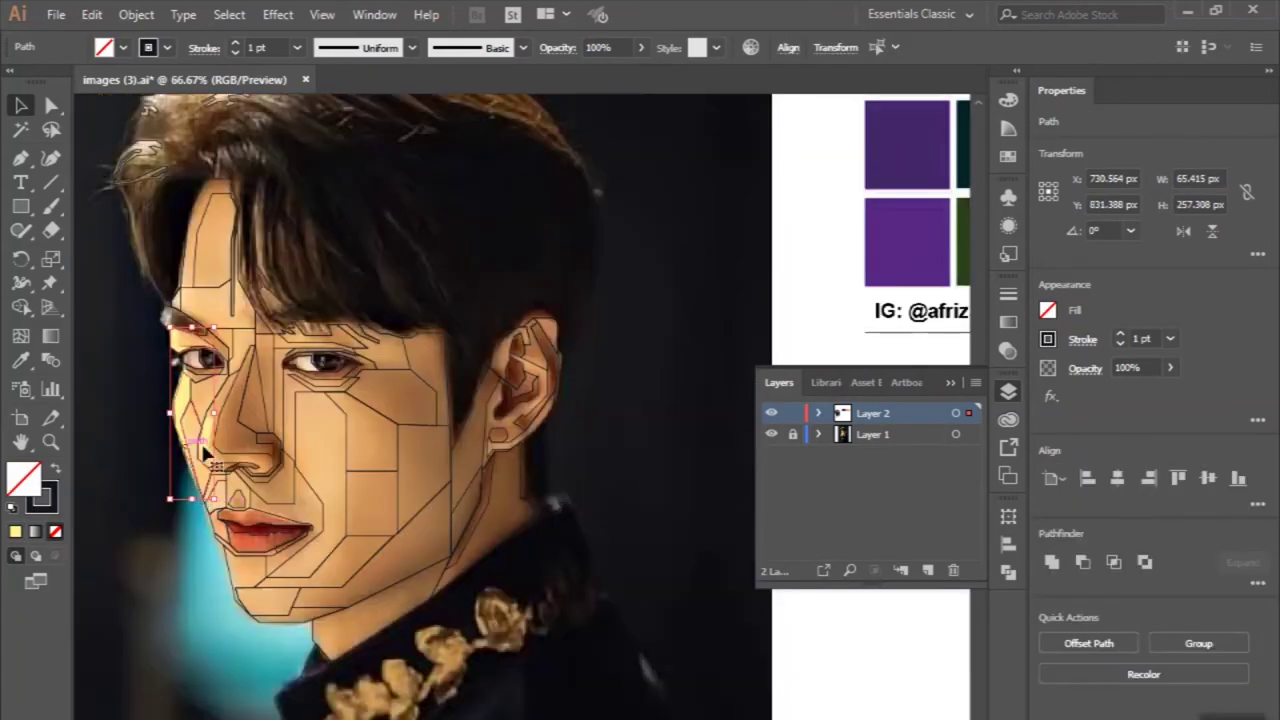
scroll(165, 455, "down", 2)
key("i")
left_click(889, 194)
Step: Fill the shape below the eye with palette pink
key("v")
scroll(293, 242, "up", 4)
scroll(293, 242, "up", 1)
left_click(234, 294)
scroll(234, 294, "down", 3)
key("i")
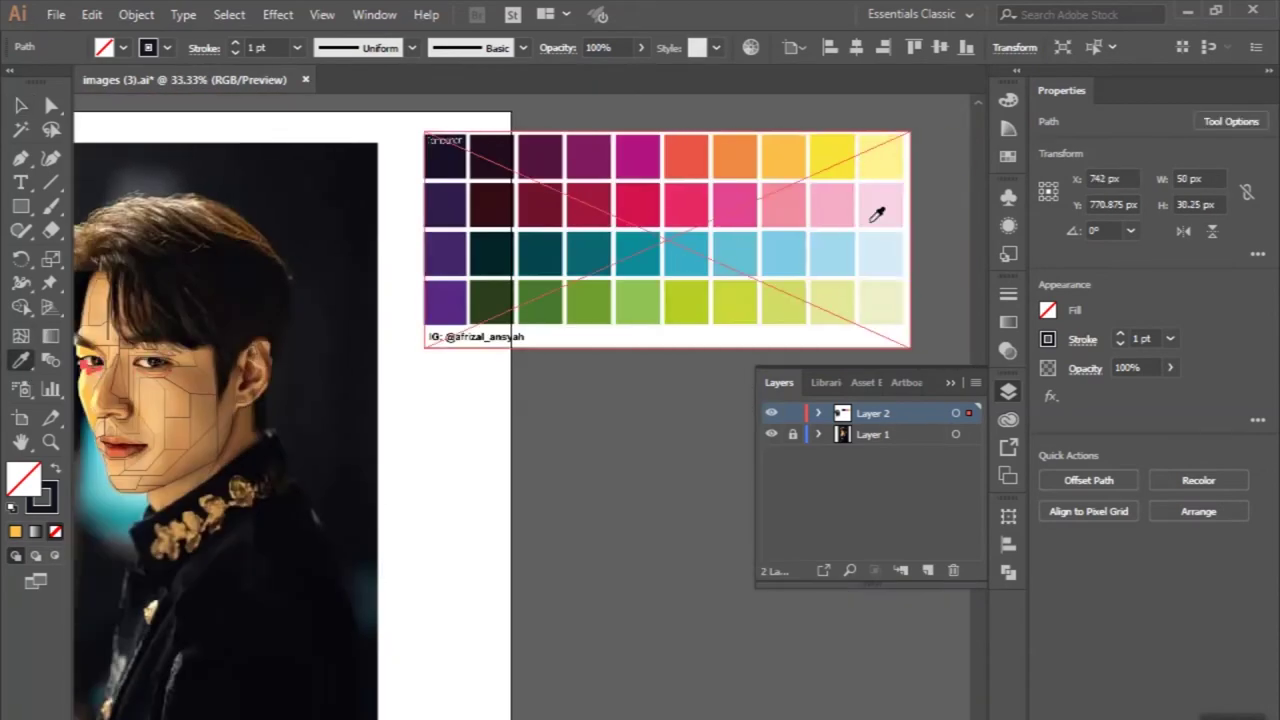
left_click(876, 214)
Step: Make the white of the left eye white
scroll(80, 370, "up", 6)
key("v")
left_click(205, 215)
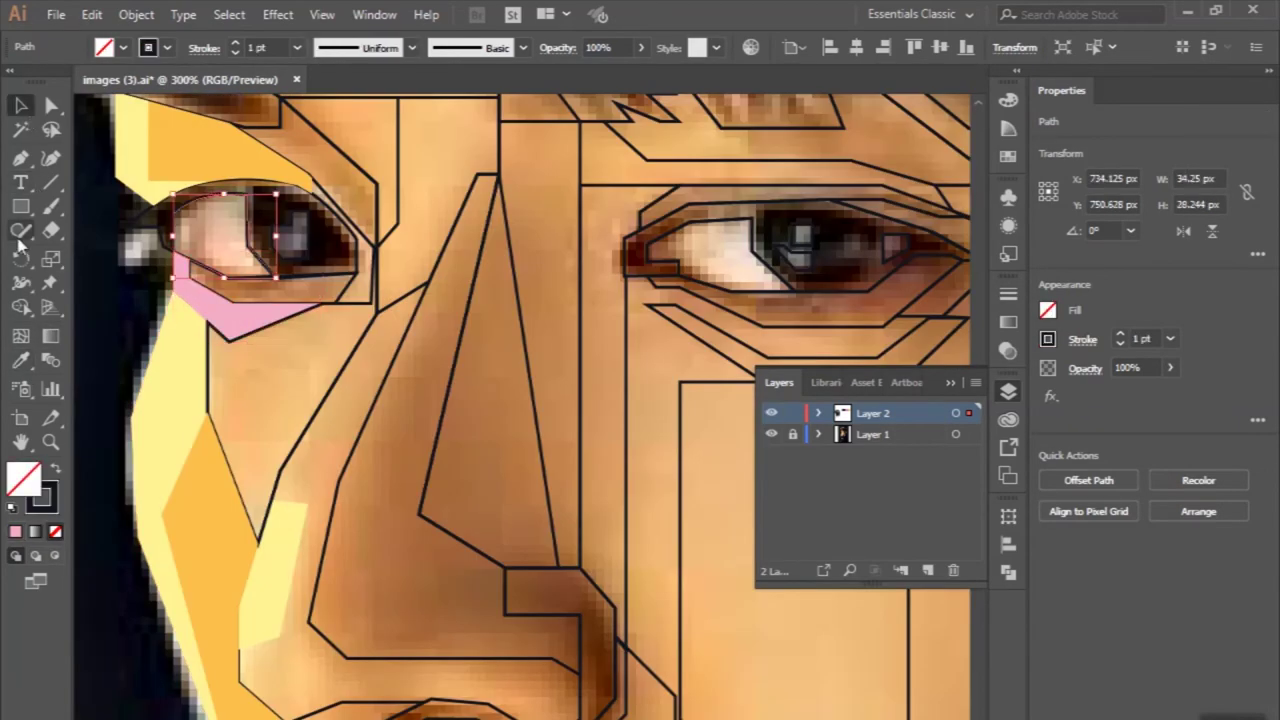
scroll(277, 371, "down", 4)
scroll(634, 320, "down", 2)
scroll(634, 320, "left", 2)
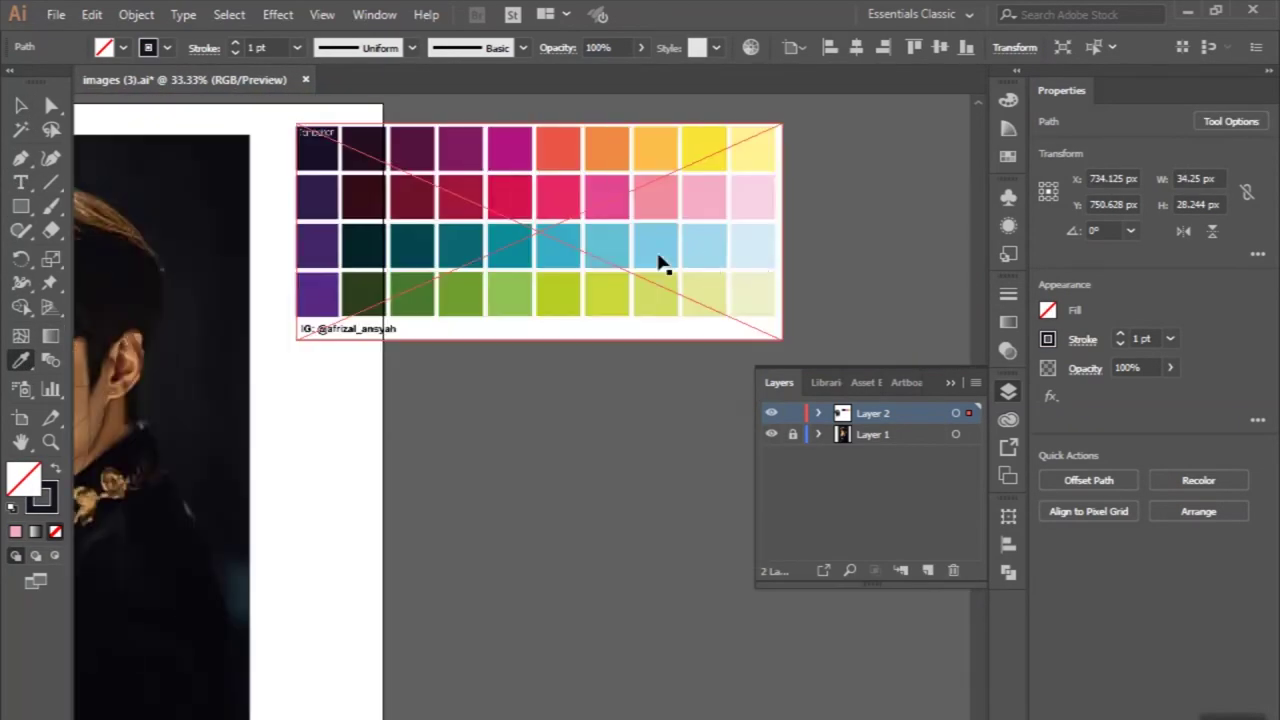
scroll(657, 262, "left", 6)
key("i")
left_click(320, 318)
Step: Fill the small eye highlight with pale yellow
scroll(455, 345, "up", 3)
scroll(455, 345, "up", 5)
key("v")
left_click(445, 215)
key("i")
left_click(130, 120)
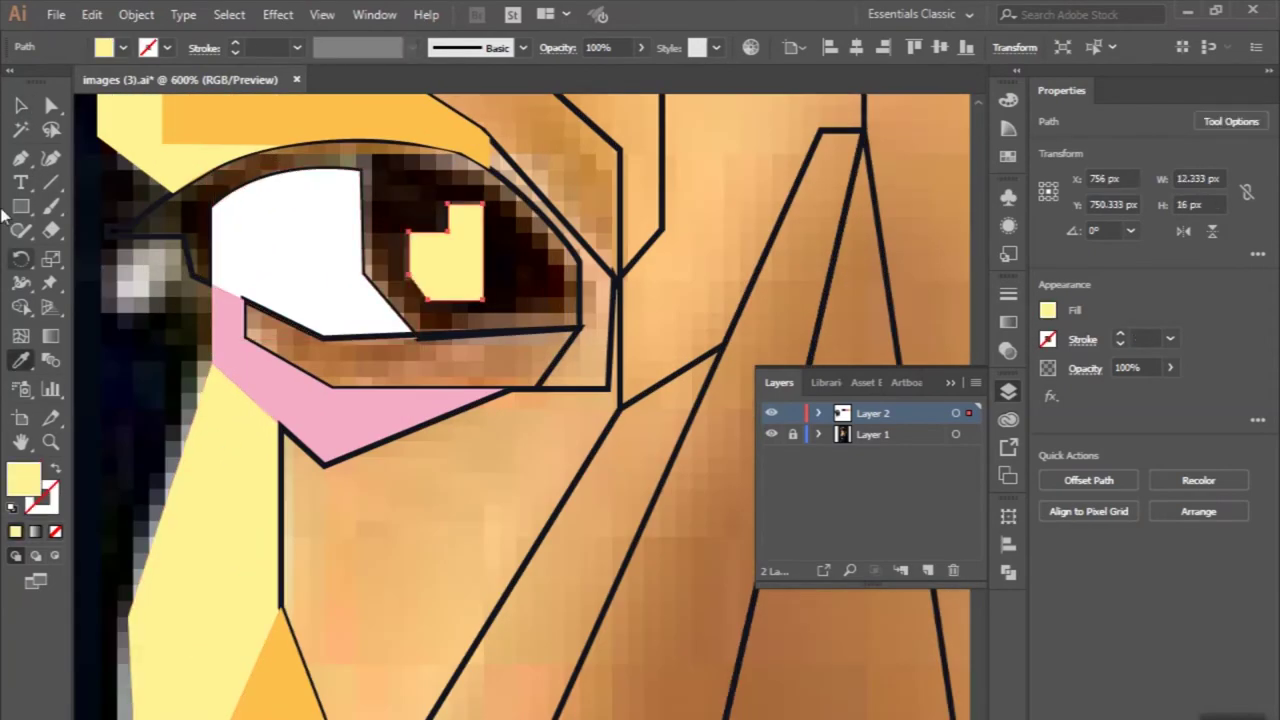
Step: Fill the eye outline with near-black and select the left eyebrow shape
left_click(232, 240)
scroll(404, 167, "down", 4)
key("v")
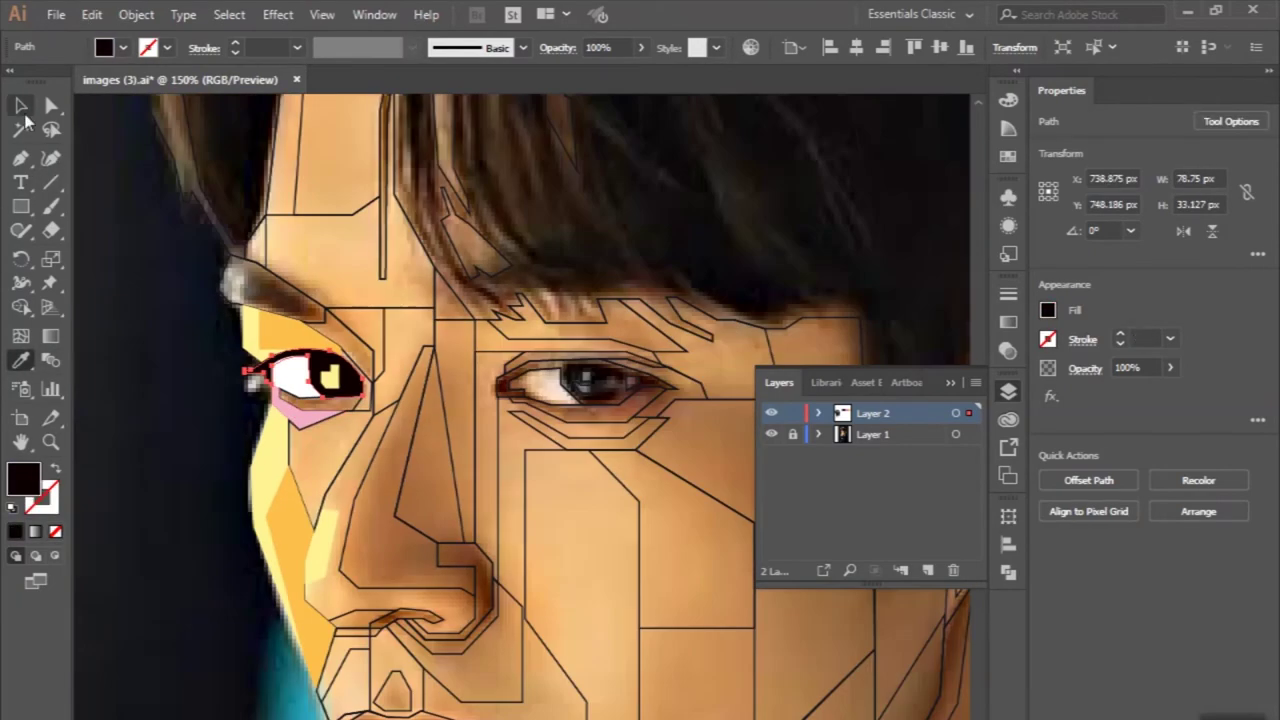
scroll(470, 458, "up", 3)
left_click(470, 458)
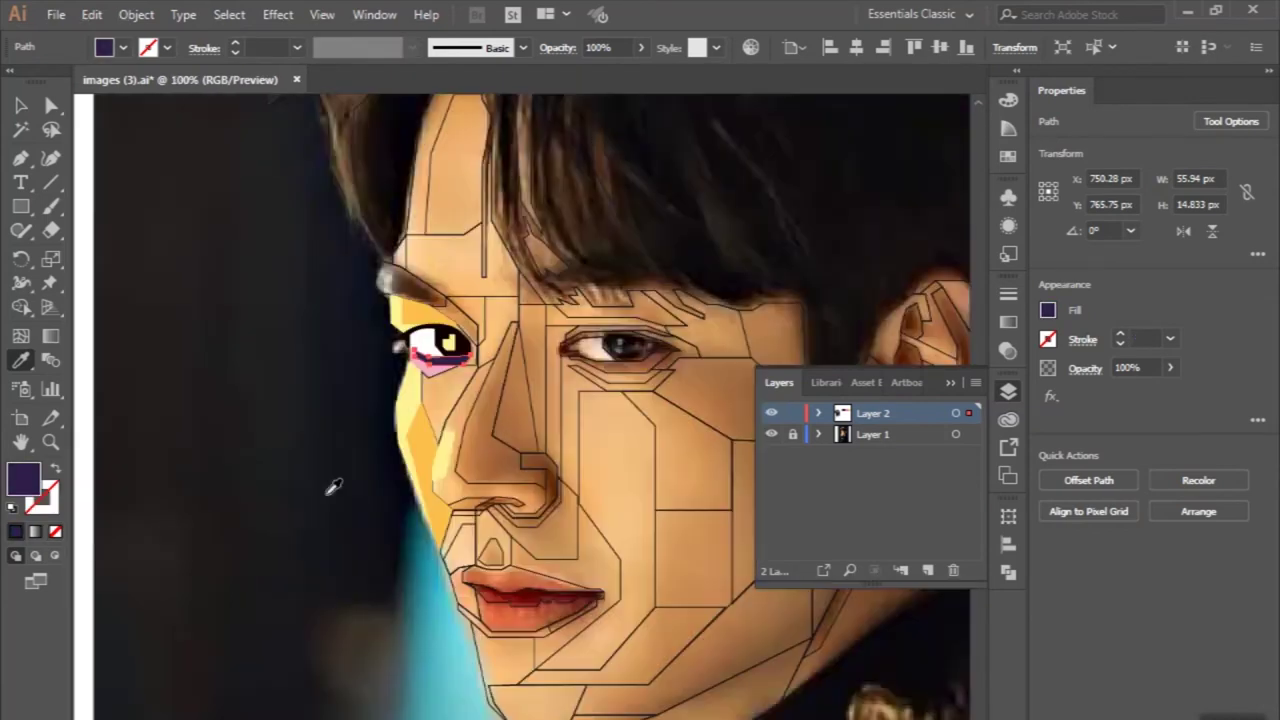
key("v")
scroll(435, 328, "up", 3)
left_click(228, 198)
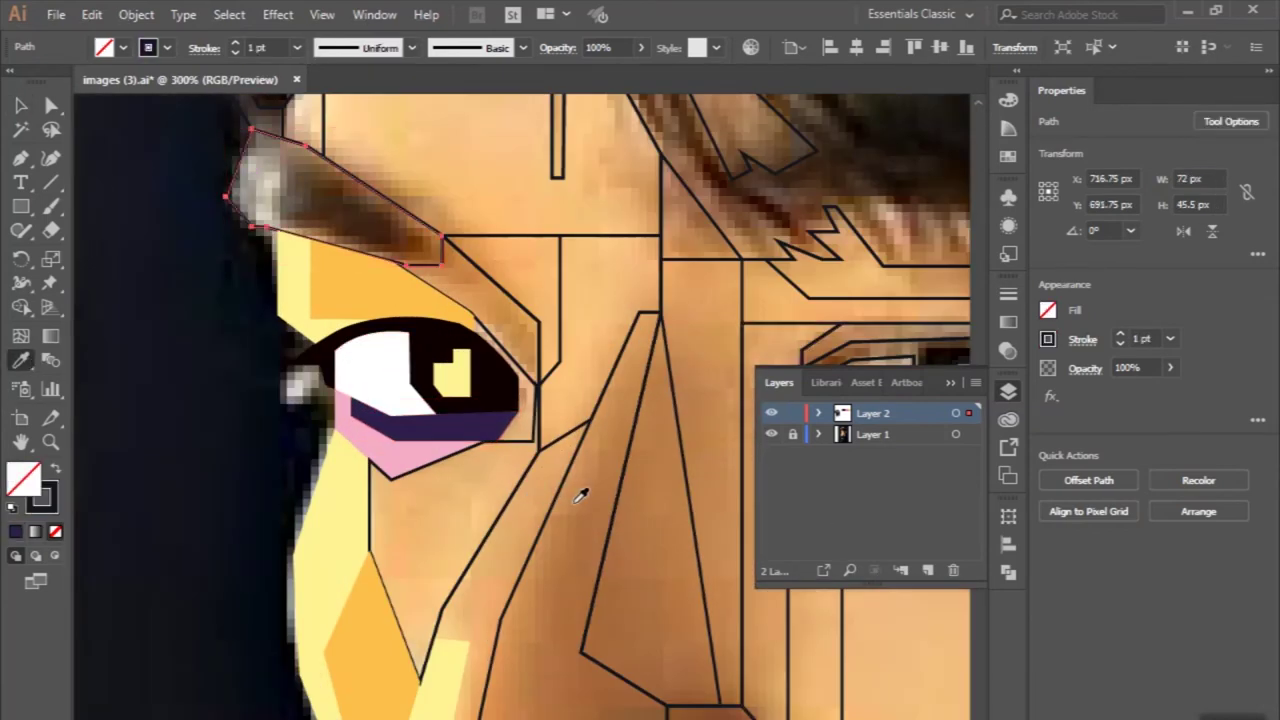
Step: Fill the eyebrow black, the shape beside the eye purple, and below-eye pink
left_click(430, 340)
left_click(103, 206, "ctrl")
left_click(458, 286, "ctrl")
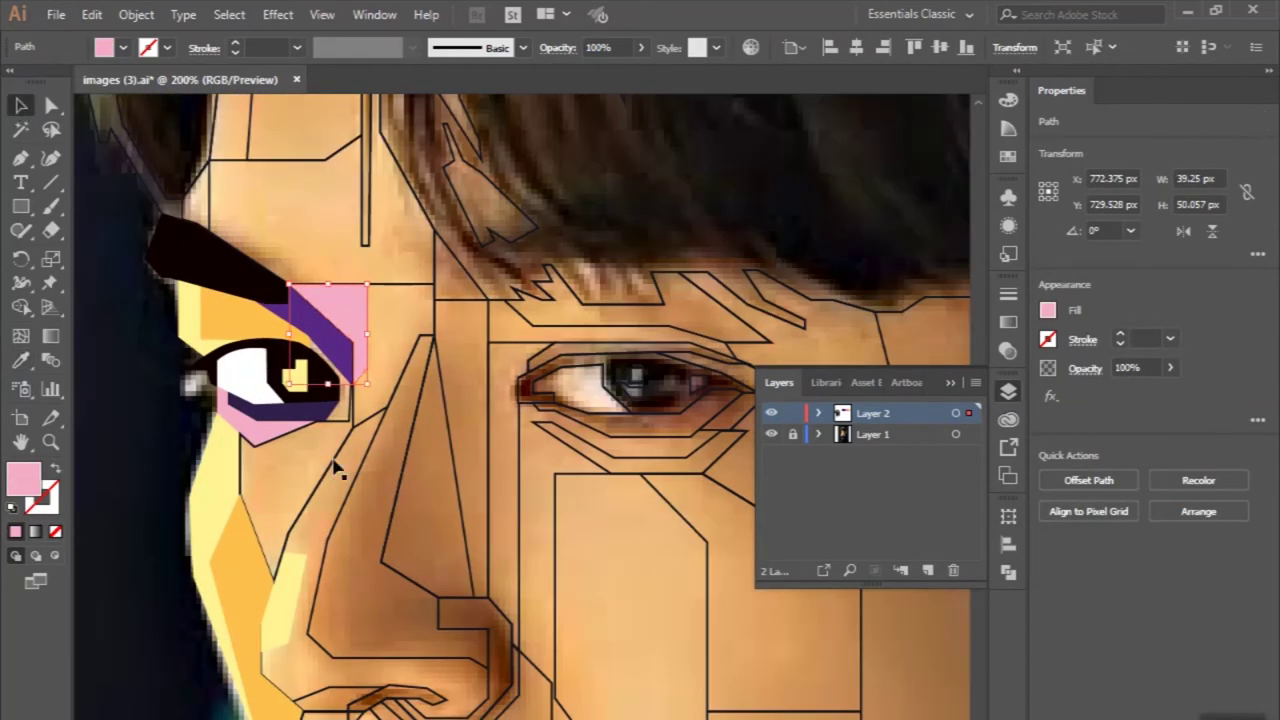
left_click(338, 430)
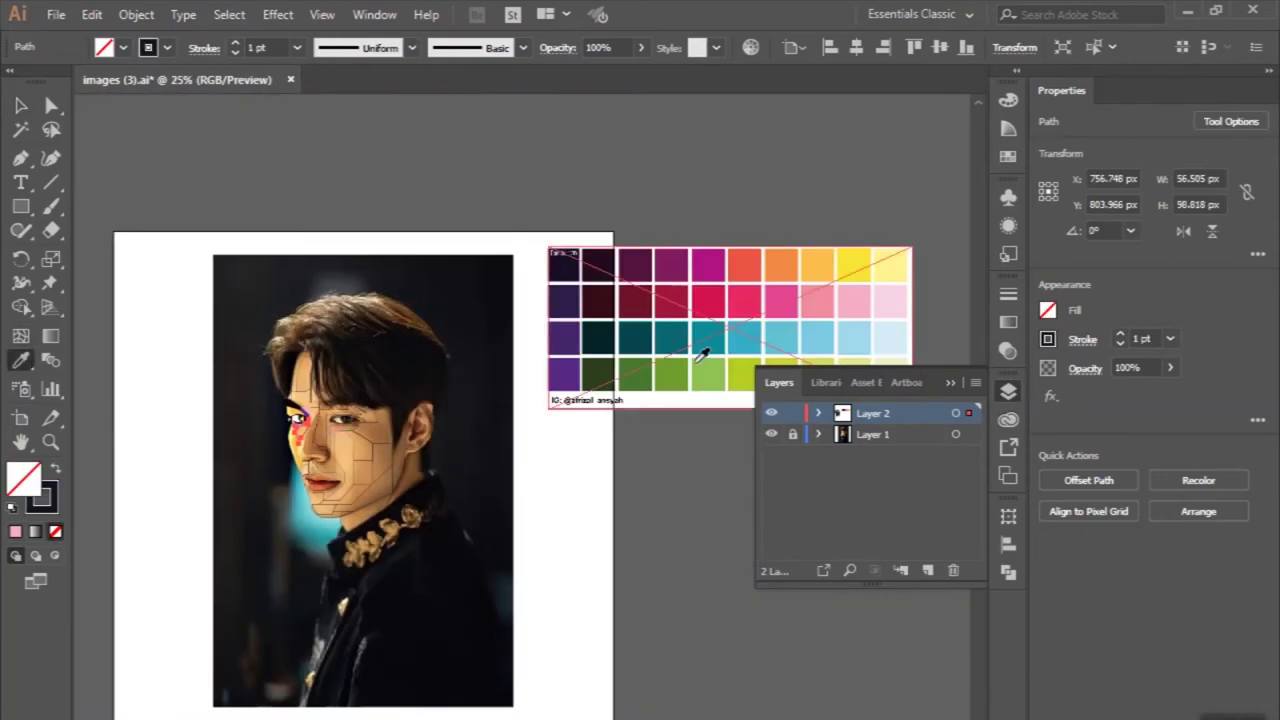
left_click(700, 277)
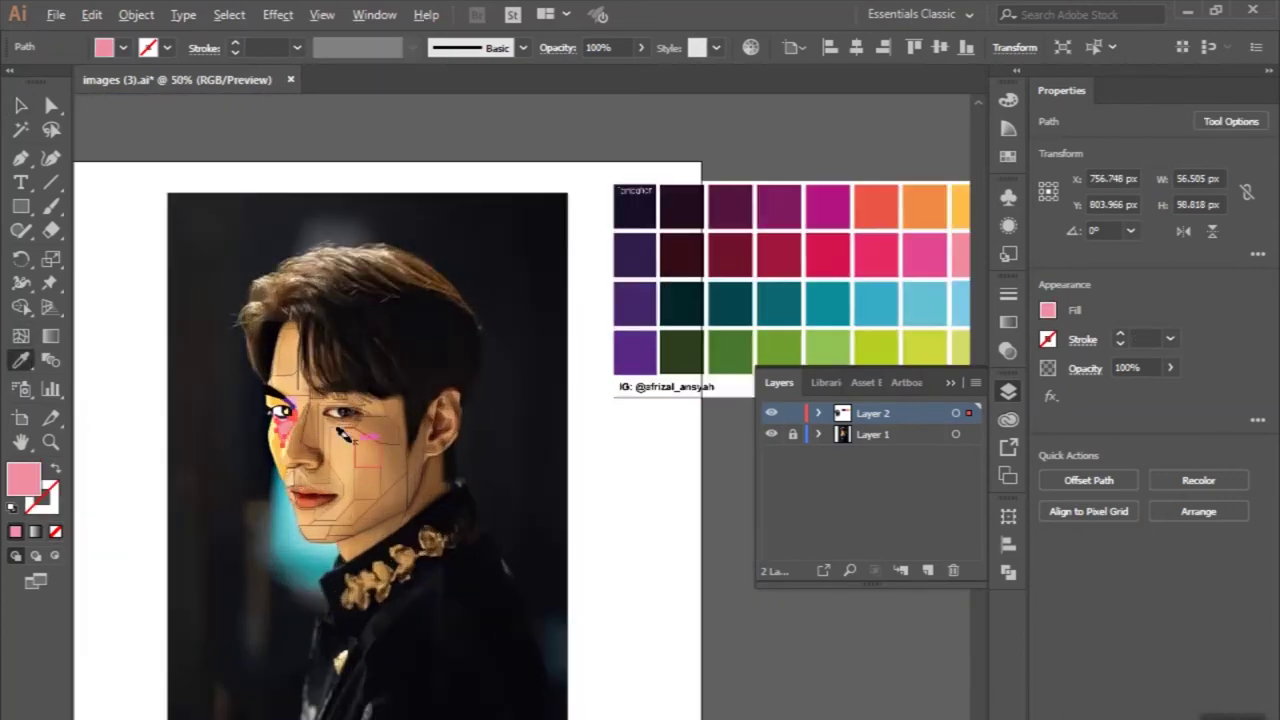
Step: Fill the small shape beside the eyebrow with yellow
left_click(110, 240, "ctrl")
left_click_drag(110, 240, 158, 312)
left_click(272, 230)
key("i")
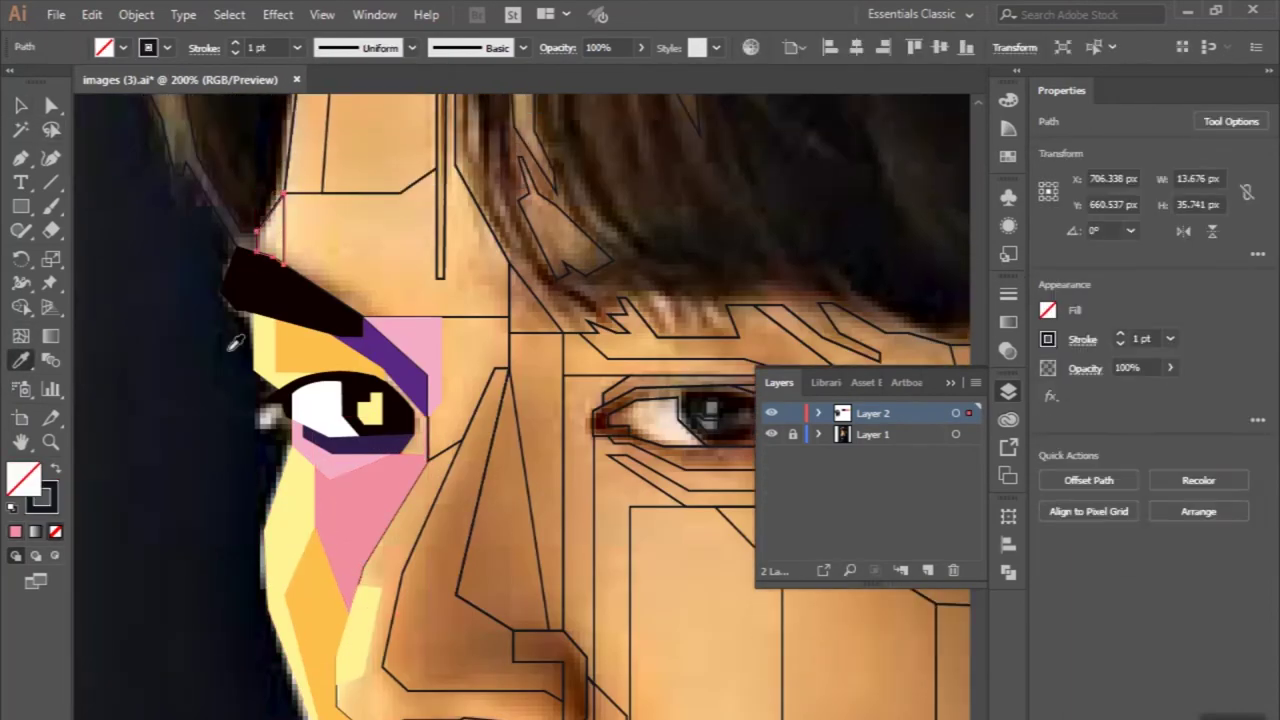
left_click(262, 355)
Step: Fill the shape above the eyebrow orange-yellow and the forehead strip pink
scroll(290, 175, "up", 3)
left_click(325, 170)
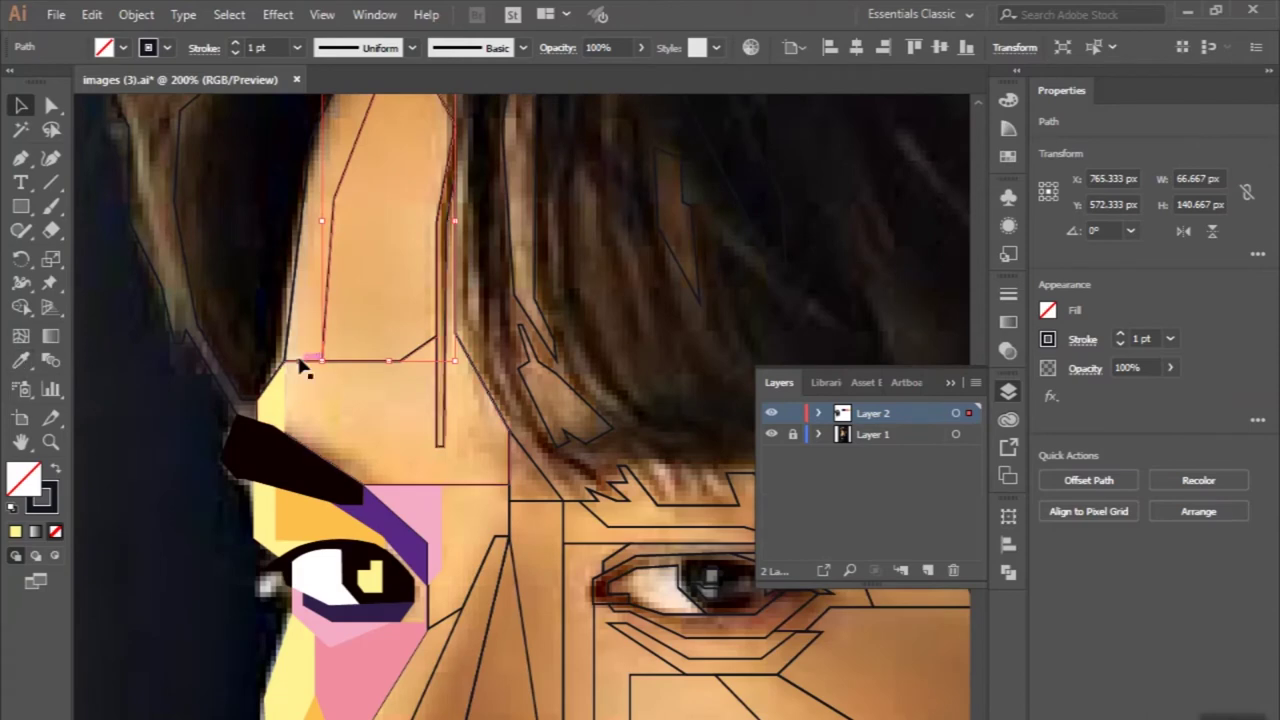
left_click(484, 488)
key("ctrl+minus")
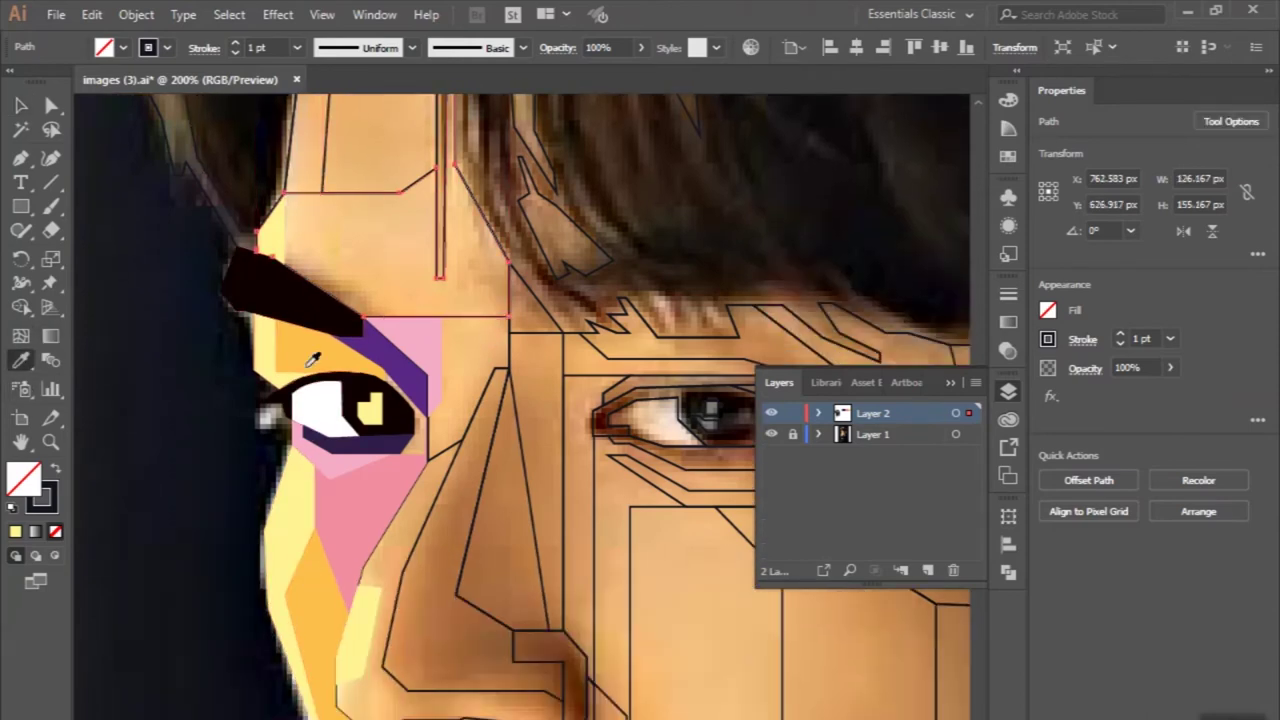
left_click(288, 337)
left_click(350, 180, "ctrl")
left_click(22, 362)
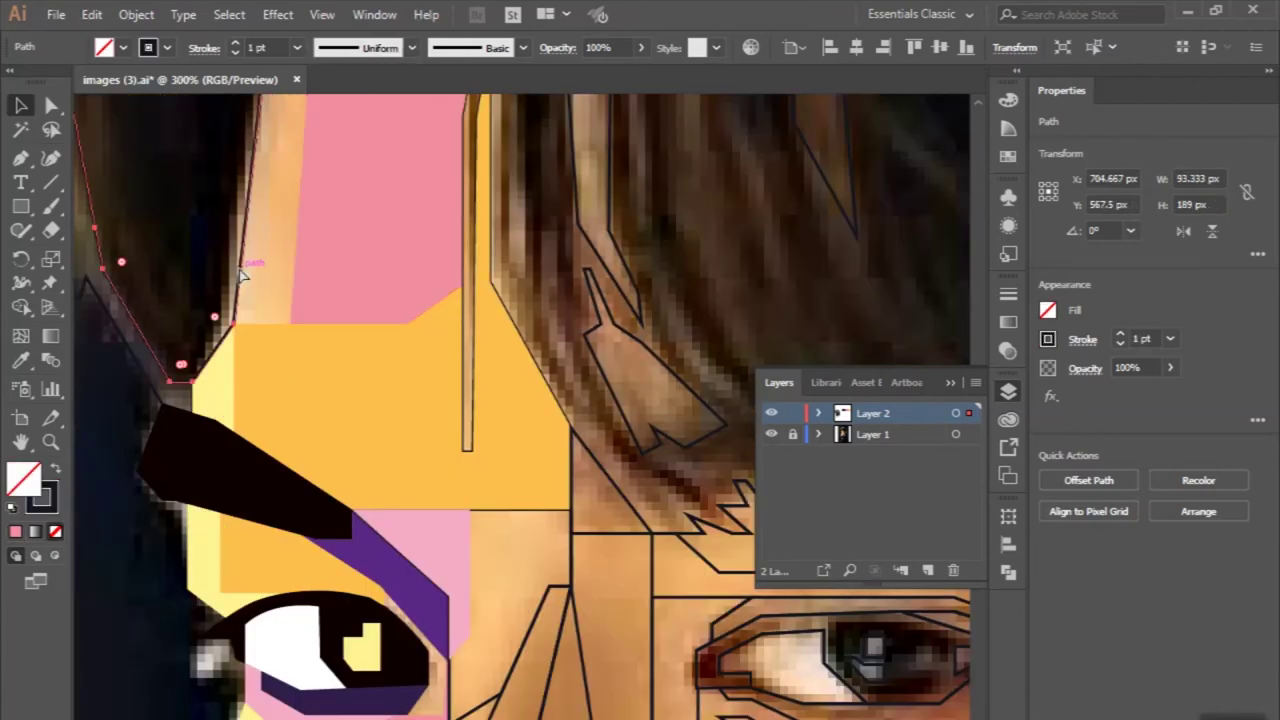
Step: Fill the larger forehead shape orange and the outer forehead strip purple
left_click(245, 275)
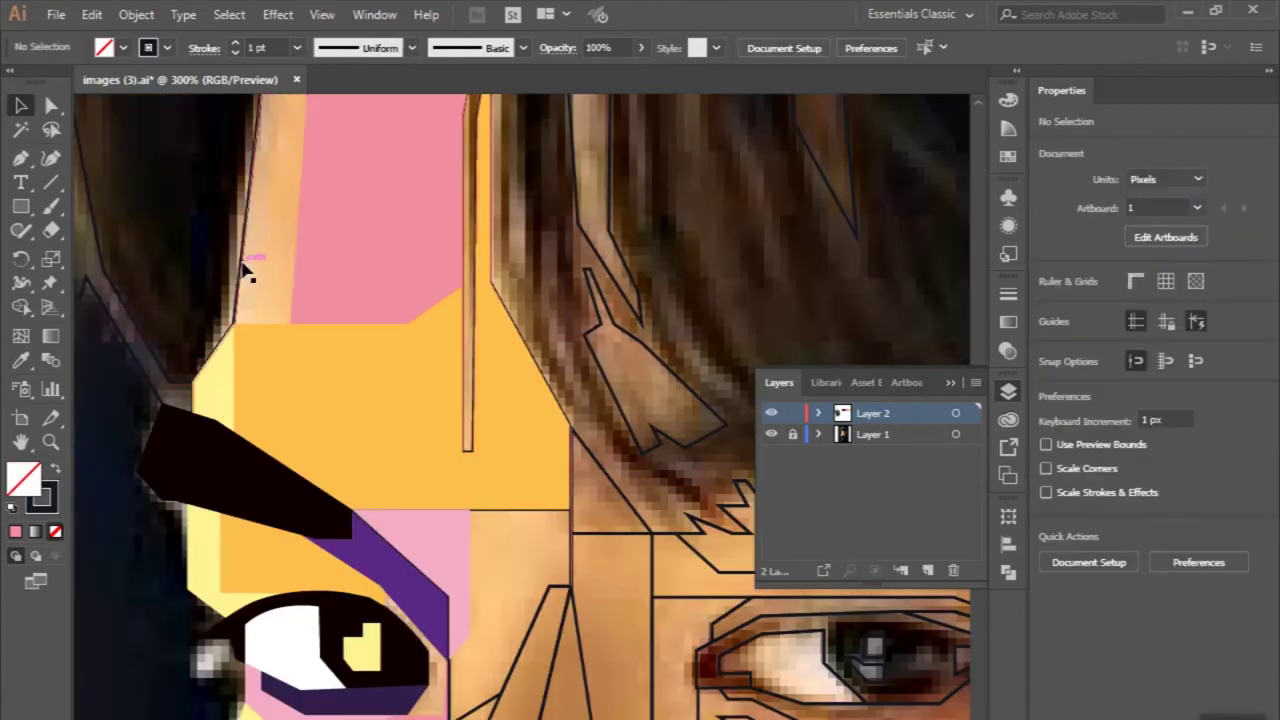
key("ctrl+minus")
left_click(300, 300, "ctrl")
left_click(325, 430)
key("ctrl+minus")
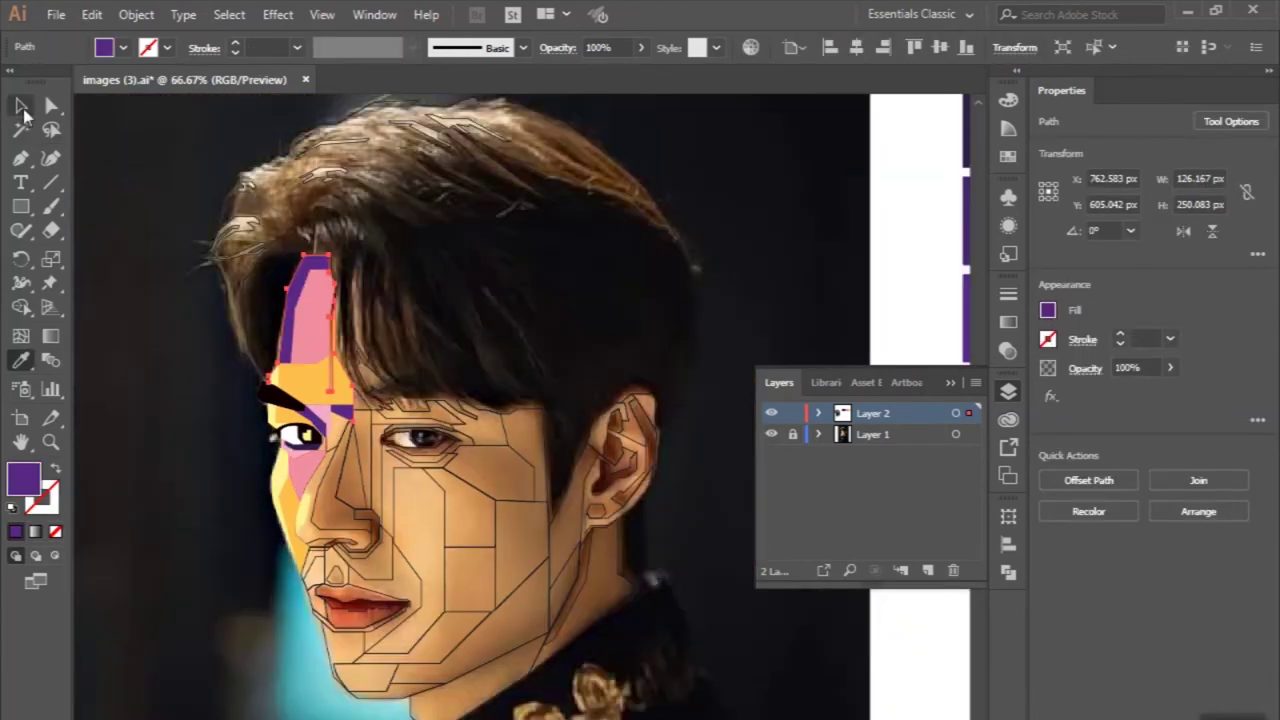
Step: Fill the shape beside the left eye crimson, sampled from the palette
left_click(771, 434)
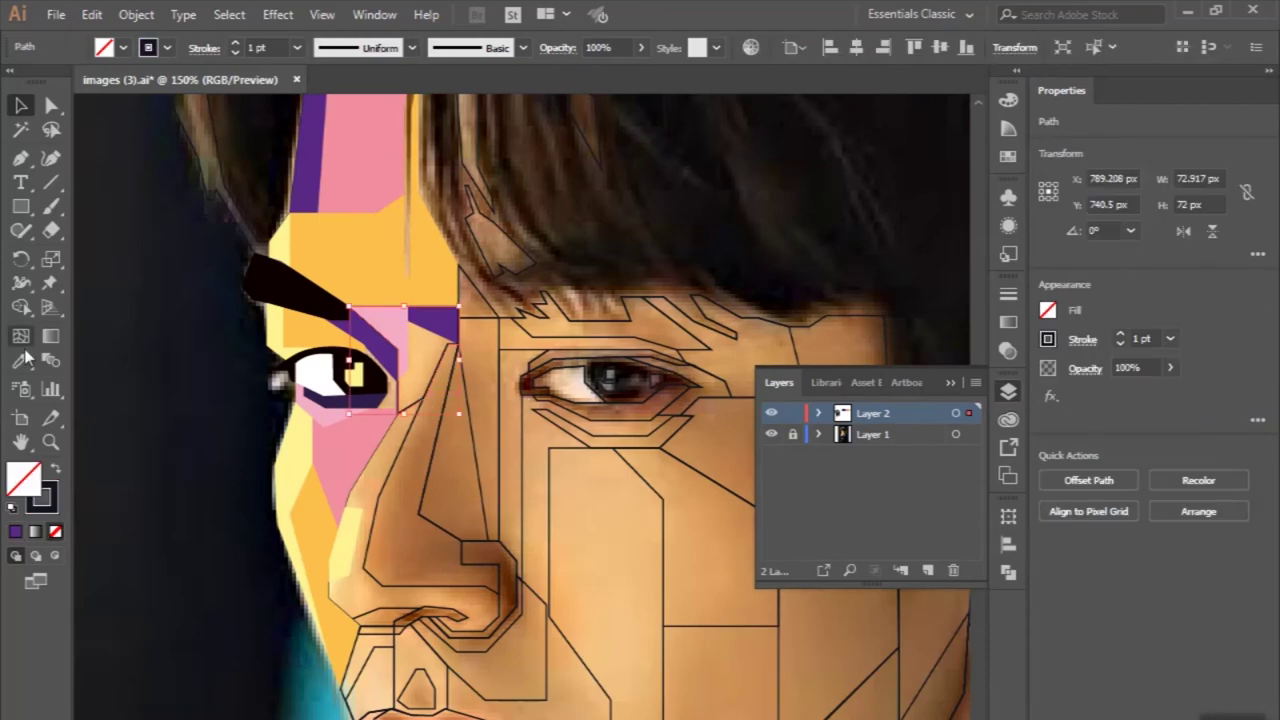
left_click(25, 358)
key("ctrl+minus")
key("ctrl+minus")
Step: Fill a nose shape and the lower nostril shape light blue from the palette
key("ctrl+minus")
left_click(811, 137)
key("ctrl+plus")
key("ctrl+plus")
key("ctrl+plus")
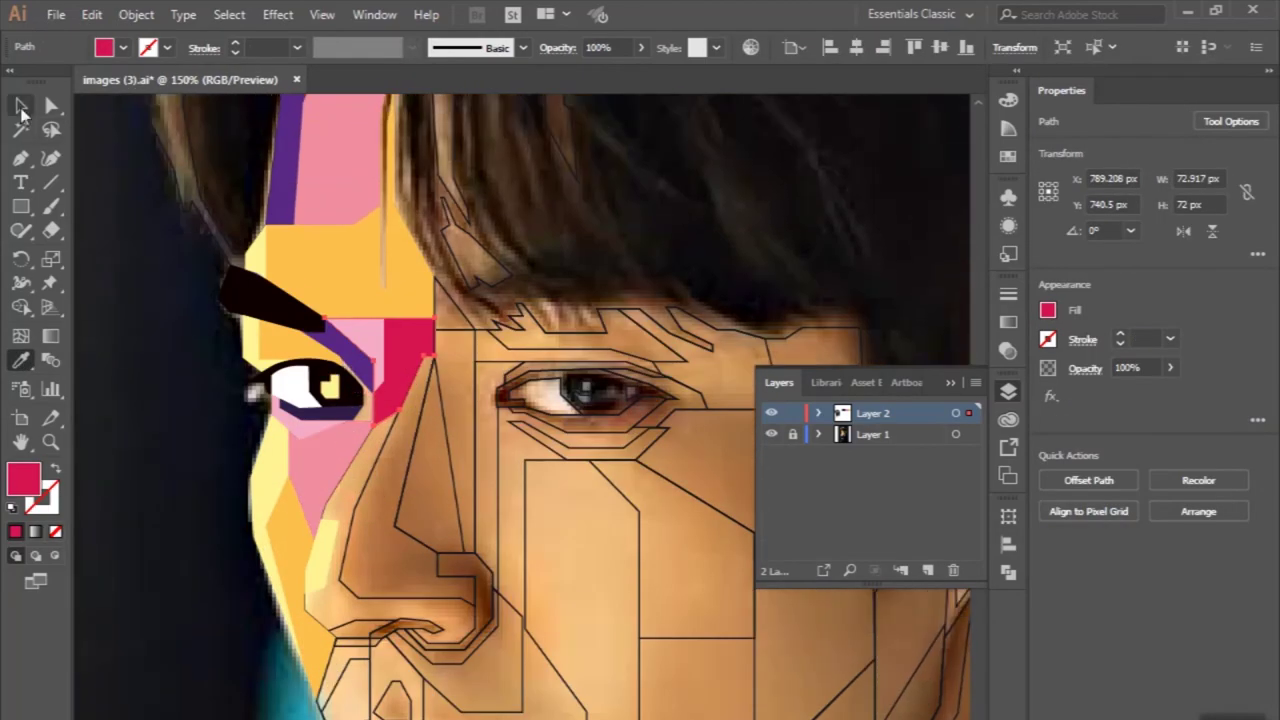
left_click(300, 477)
key("i")
key("ctrl+minus")
key("ctrl+minus")
key("ctrl+minus")
scroll(677, 357, "right", 3)
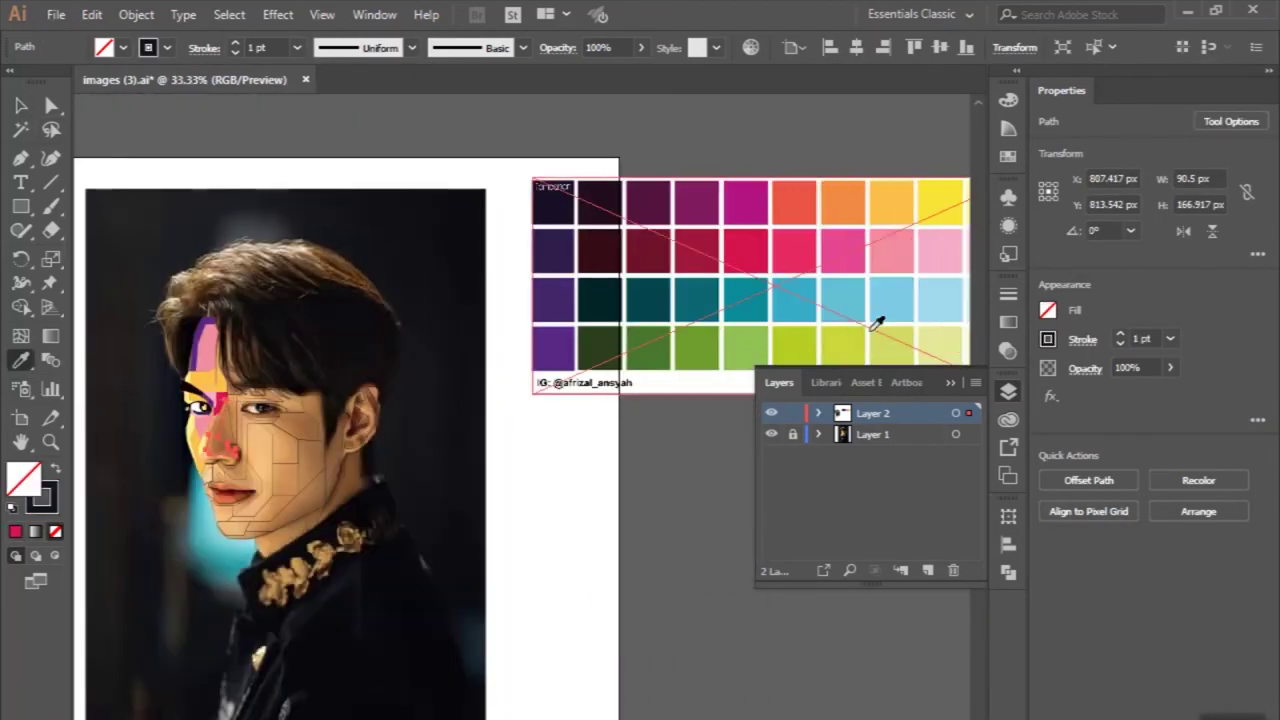
left_click(890, 300)
key("ctrl+plus")
key("ctrl+plus")
key("v")
key("ctrl+plus")
key("ctrl+plus")
left_click(243, 514)
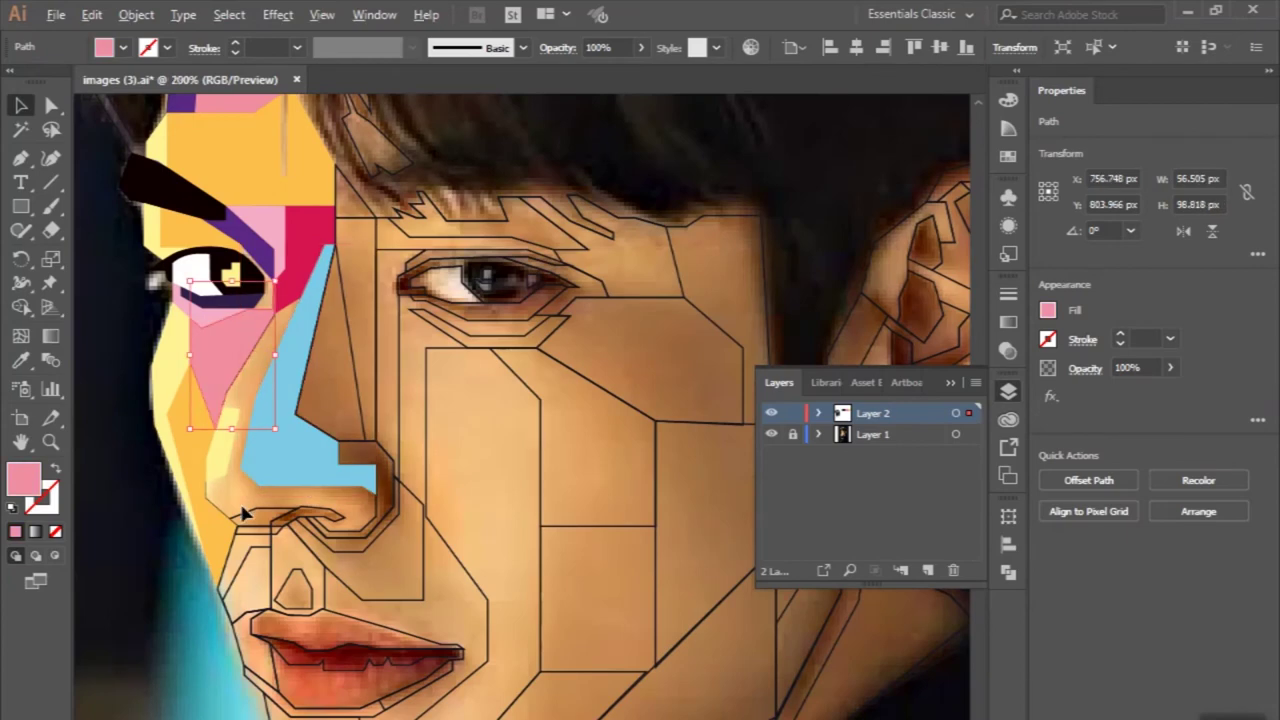
key("ctrl+plus")
key("ctrl+plus")
left_click(20, 360)
left_click(294, 400)
Step: Fill the upper nostril curve and the small nostril outlines dark purple
left_click(400, 516, "ctrl")
scroll(240, 175, "up", 2)
left_click(240, 175)
key("ctrl+minus")
left_click(440, 445, "ctrl")
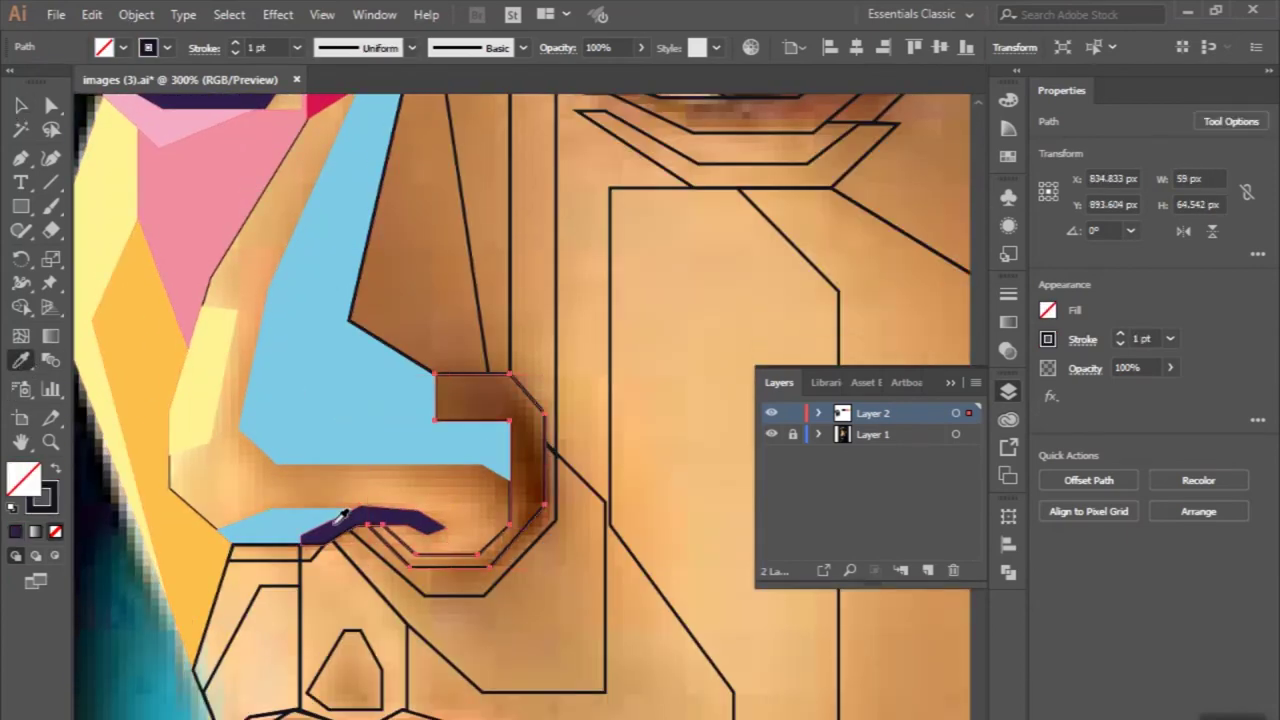
key("v")
left_click(295, 541)
left_click(283, 147)
left_click(470, 540, "ctrl")
left_click(309, 538)
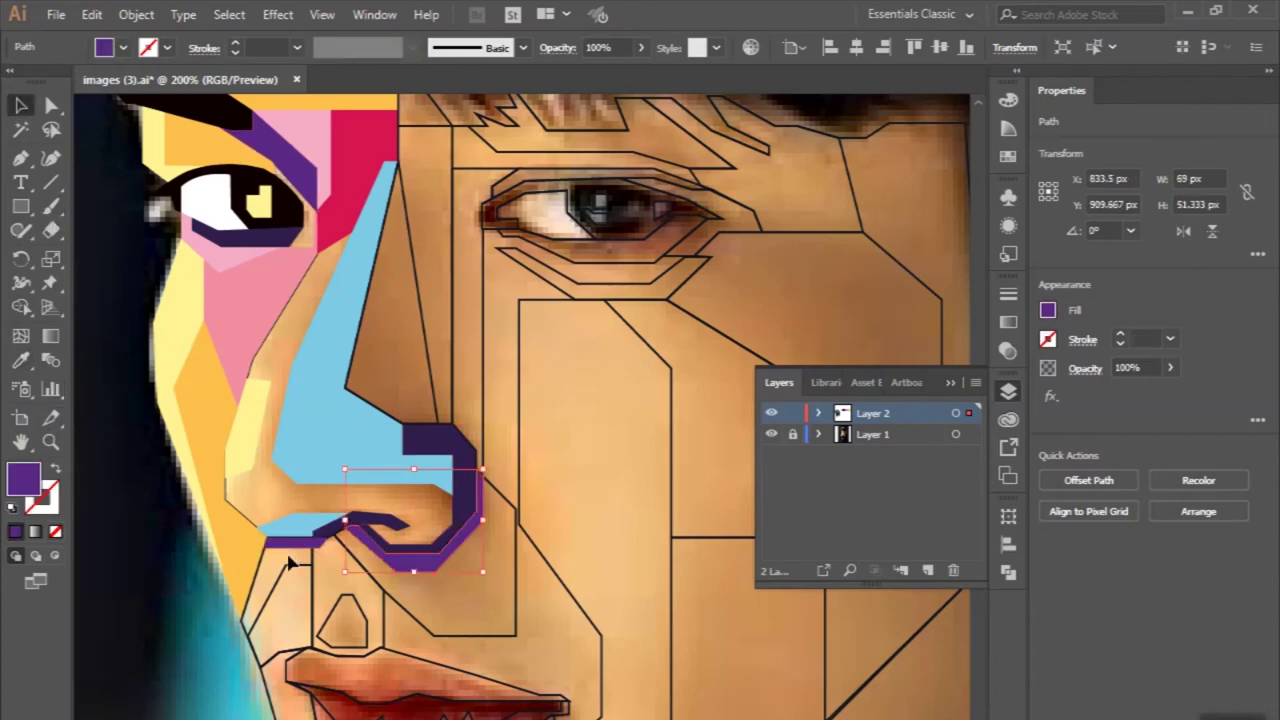
Step: Fill the shape along the side of the nose magenta from the palette
left_click(420, 300)
key("i")
key("ctrl+minus")
key("ctrl+minus")
key("ctrl+minus")
key("ctrl+minus")
key("ctrl+minus")
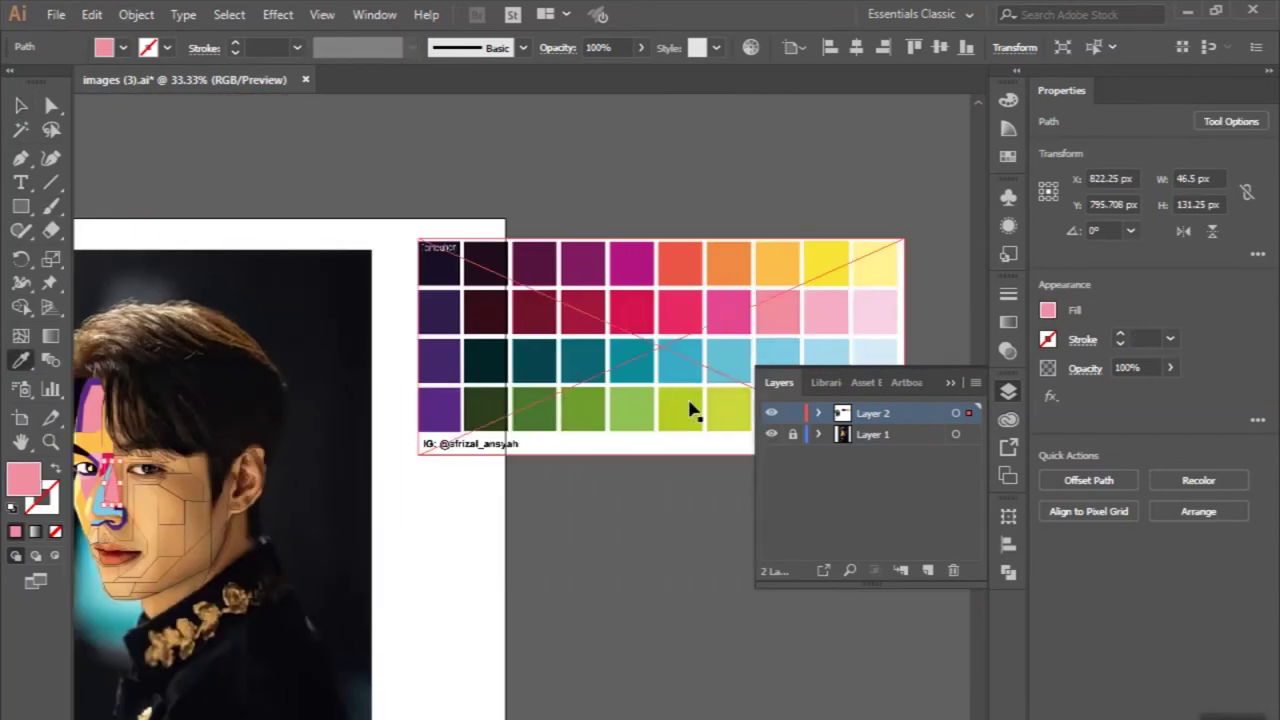
left_click(636, 262)
key("ctrl+plus")
key("ctrl+plus")
key("ctrl+plus")
key("ctrl+plus")
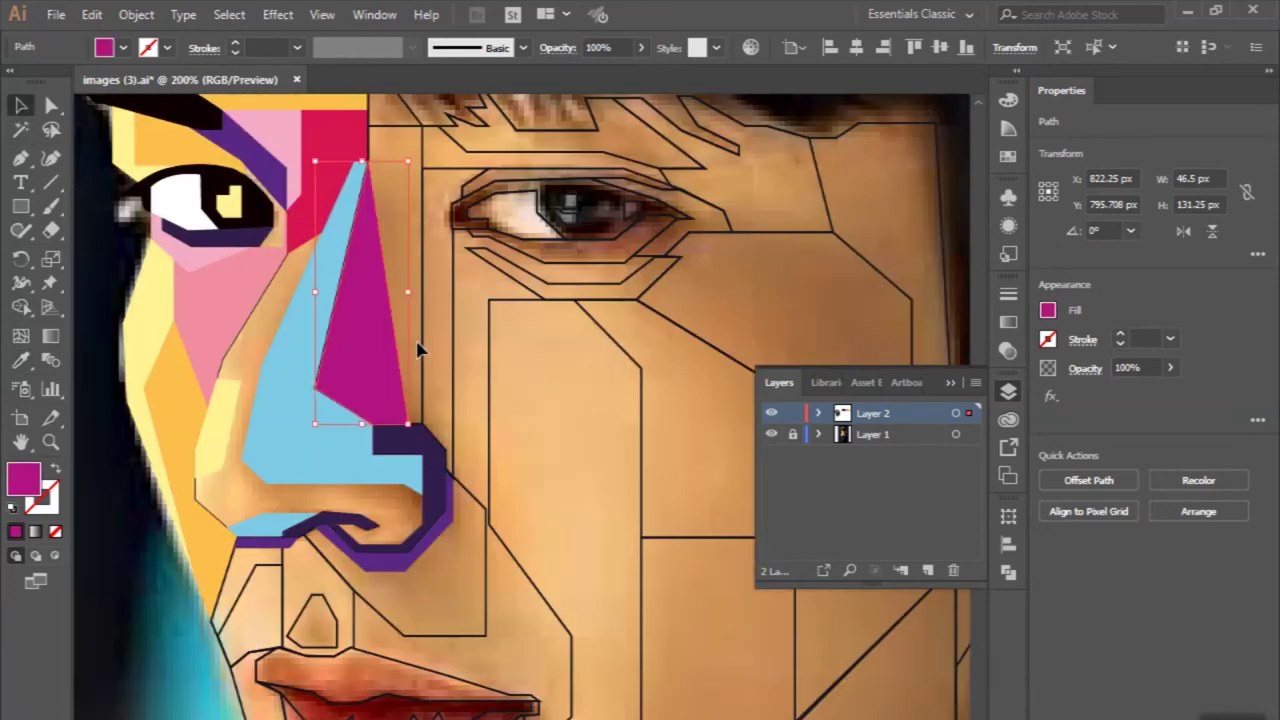
scroll(329, 471, "left", 2)
scroll(309, 486, "down", 4)
Step: Fill the shape left of the lips pale yellow instead of orange
left_click(309, 486)
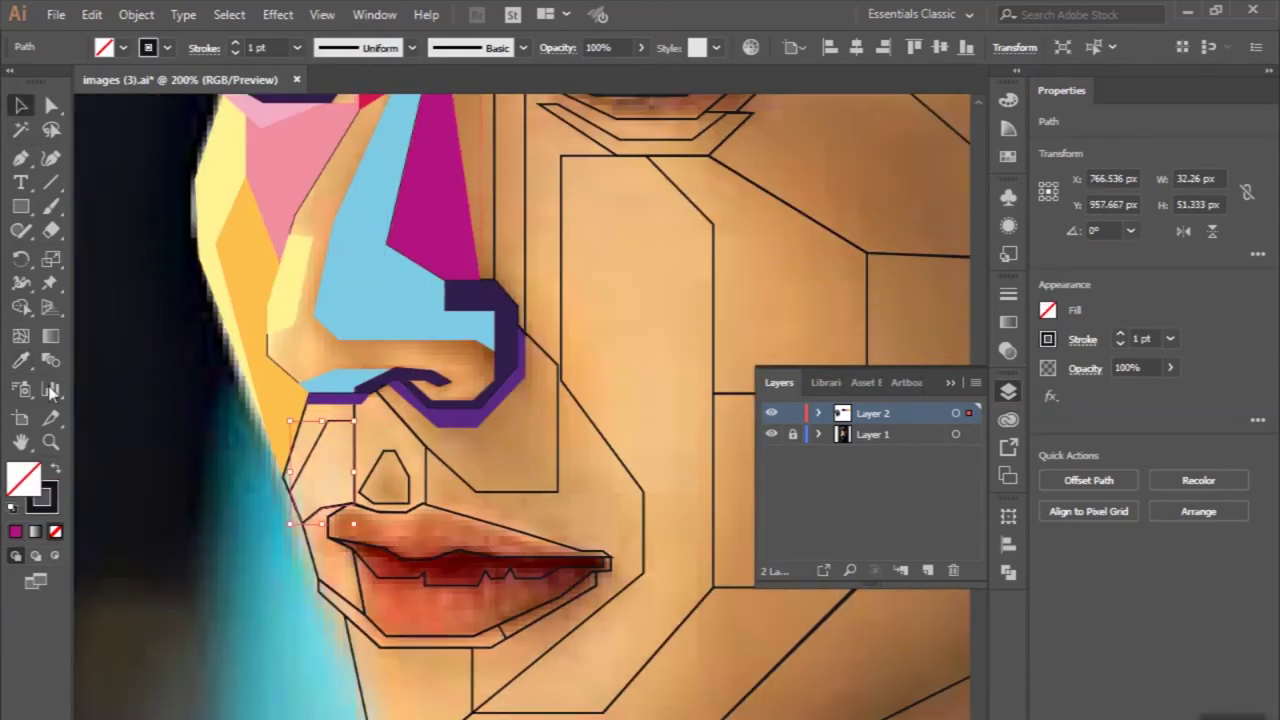
left_click(244, 286)
key("ctrl+z")
left_click(206, 194)
Step: Fill the triangle under the nose dark purple and the area right of the nostril pink
scroll(208, 191, "up", 3)
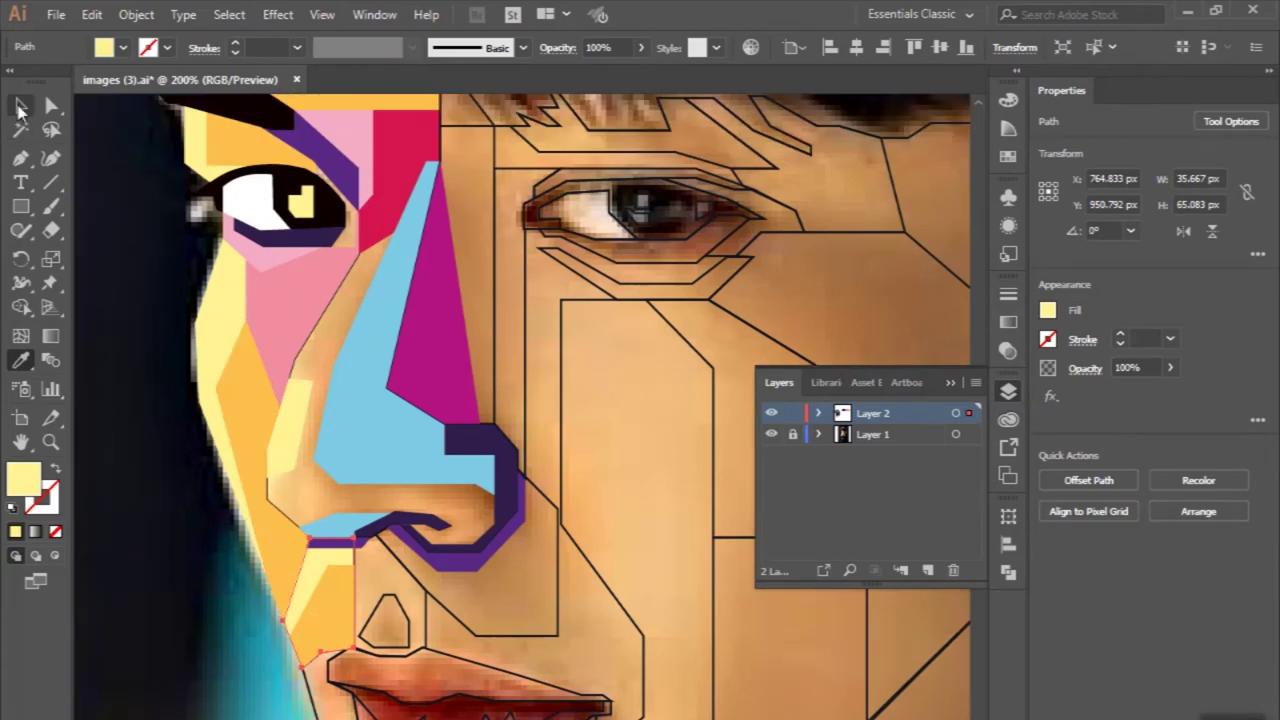
left_click(378, 614)
scroll(400, 500, "down", 1)
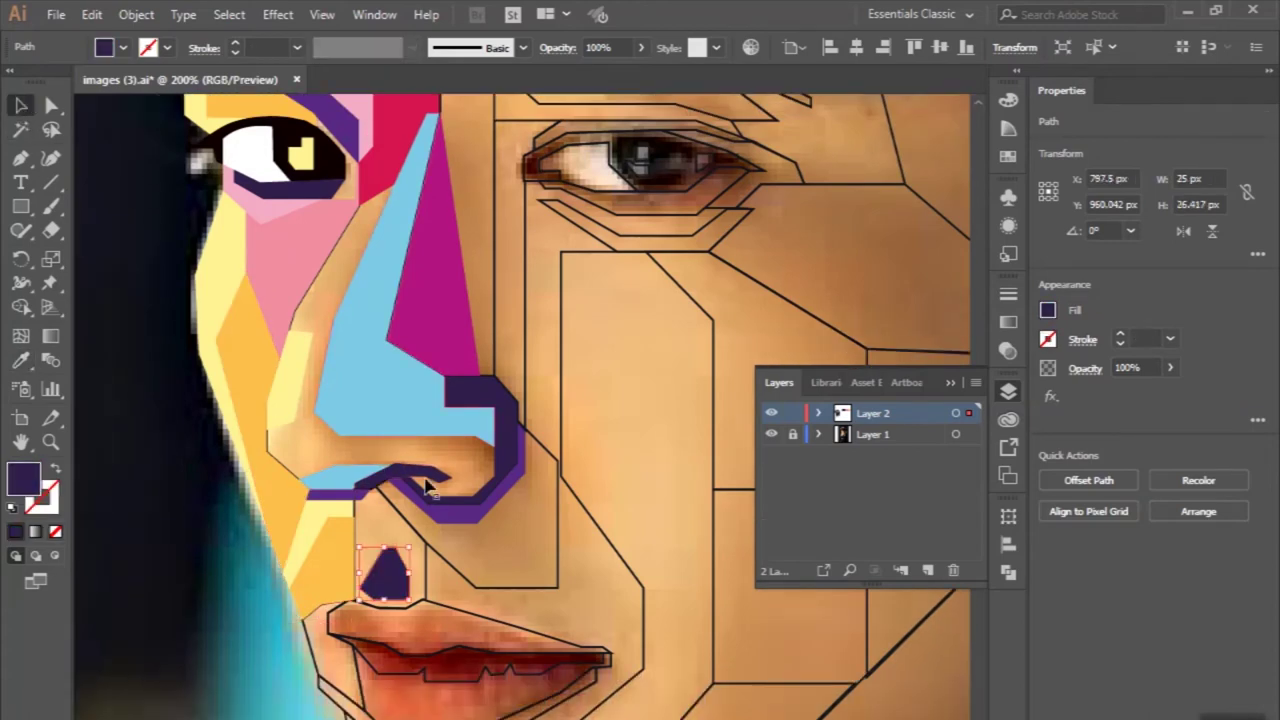
left_click(415, 537)
Step: Fill the box under the nose light blue, replacing a first pink fill
key("i")
left_click(286, 343)
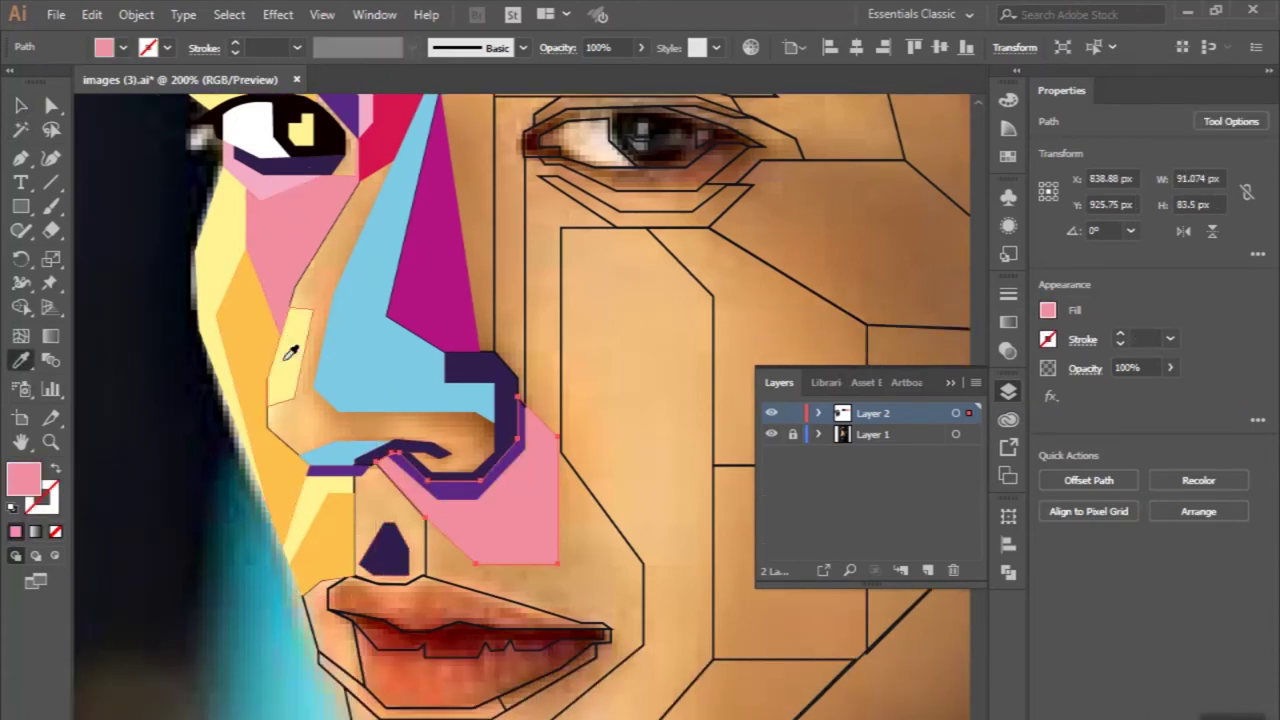
scroll(300, 400, "up", 2)
left_click(432, 470)
key("i")
scroll(357, 514, "down", 1)
scroll(357, 514, "up", 1)
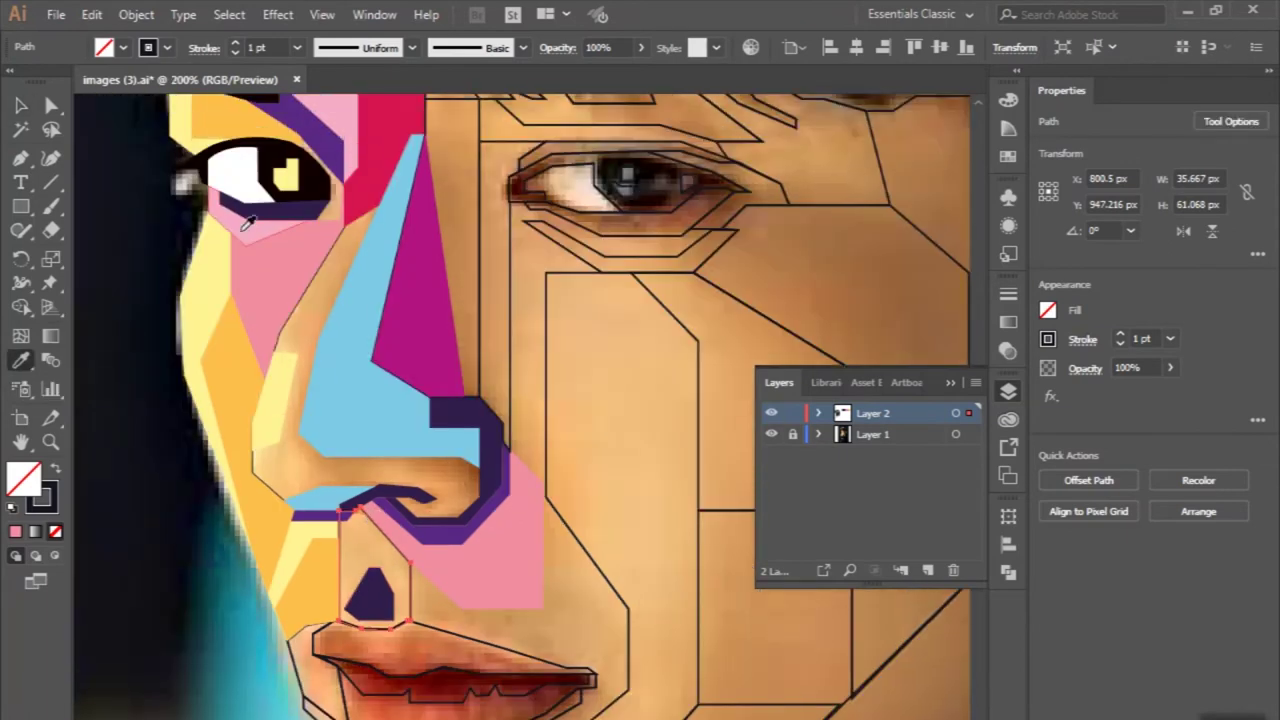
left_click(440, 585)
scroll(420, 590, "down", 2)
scroll(420, 590, "up", 1)
left_click(340, 440)
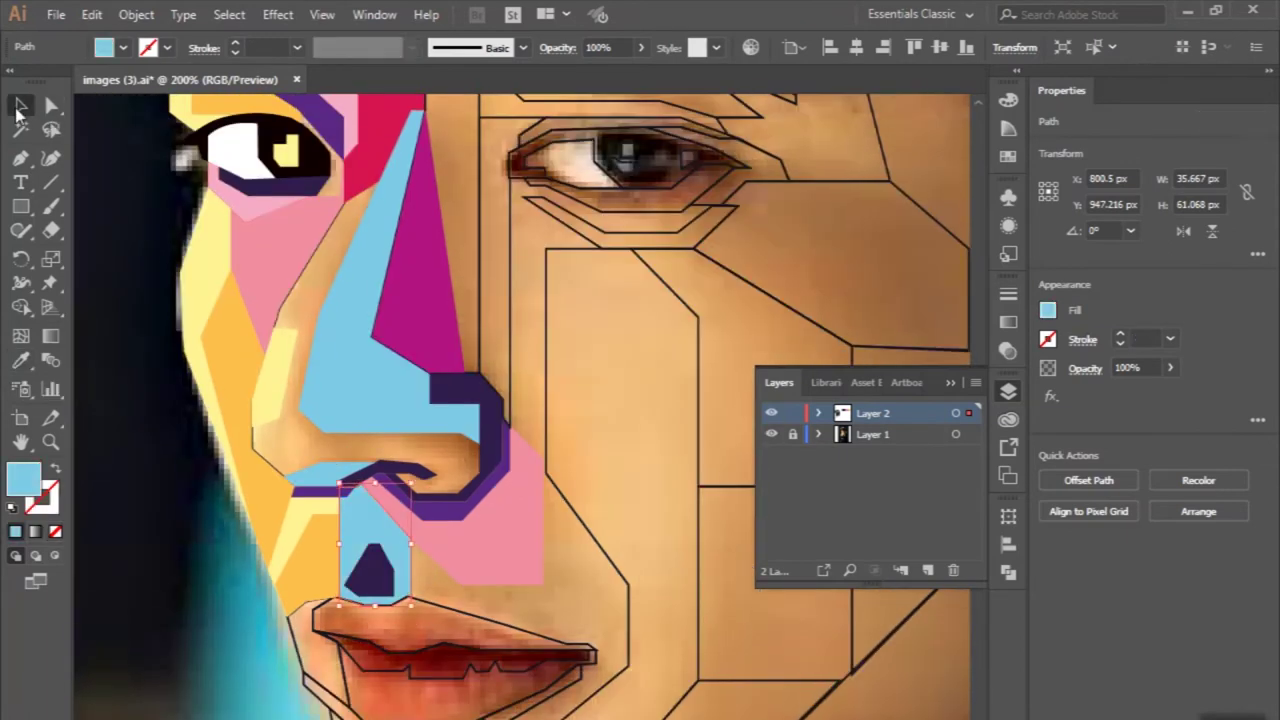
scroll(400, 500, "down", 1)
Step: Fill the upper lip red
left_click(470, 545, "ctrl")
scroll(210, 405, "down", 2)
left_click(400, 525)
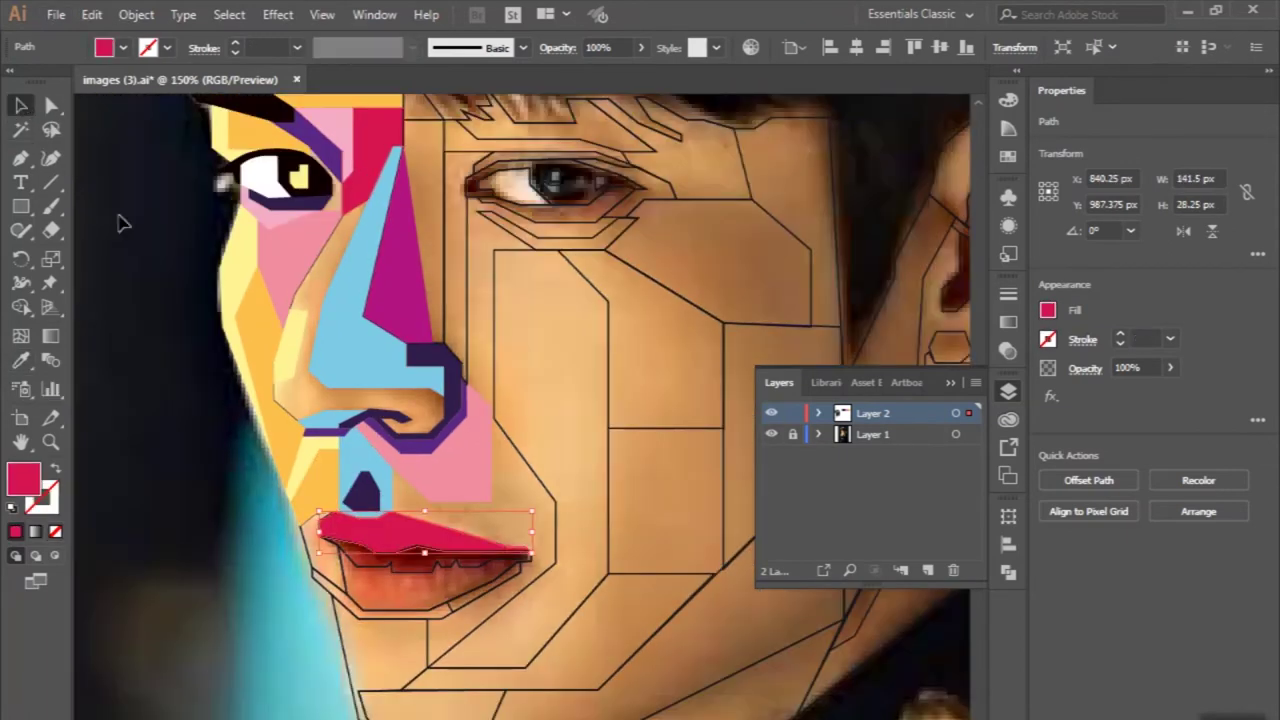
scroll(275, 505, "down", 1)
scroll(275, 505, "up", 2)
scroll(275, 505, "up", 2)
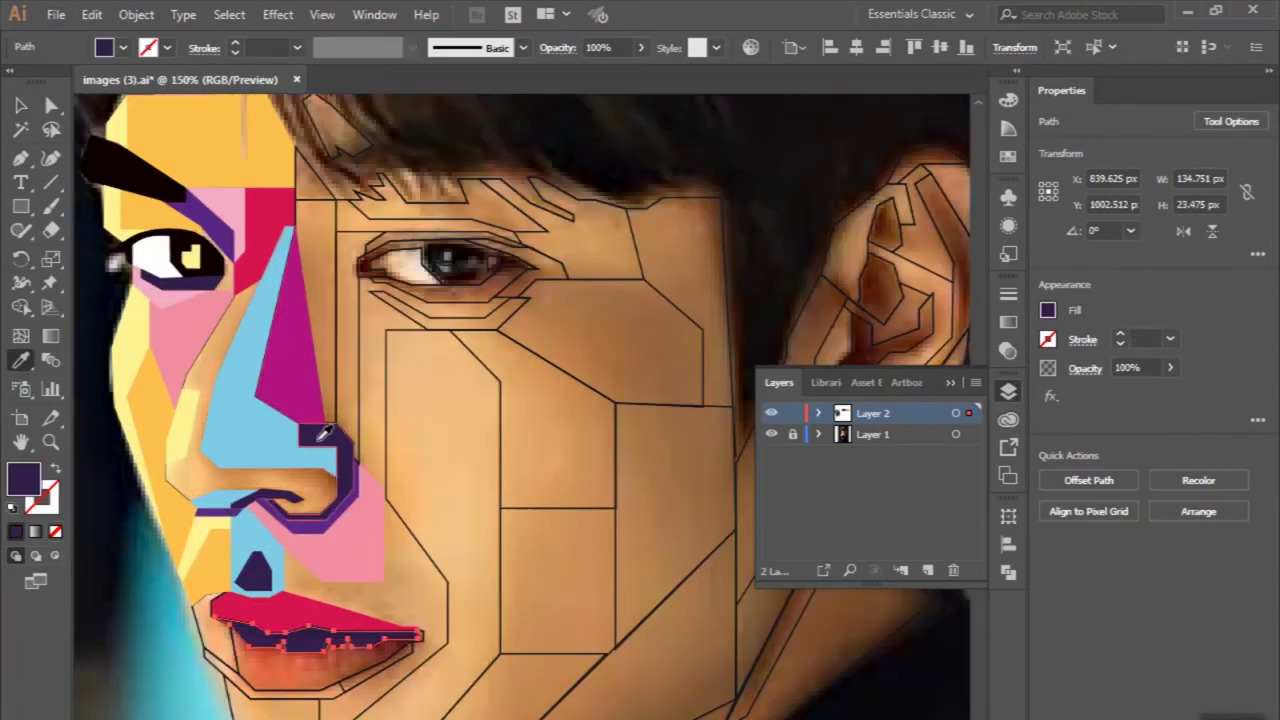
scroll(275, 505, "down", 1)
Step: Fill the shape below the lips light blue
left_click(330, 630, "ctrl")
scroll(330, 630, "up", 1)
left_click(20, 360)
left_click(230, 200)
scroll(230, 200, "down", 2)
scroll(230, 200, "up", 1)
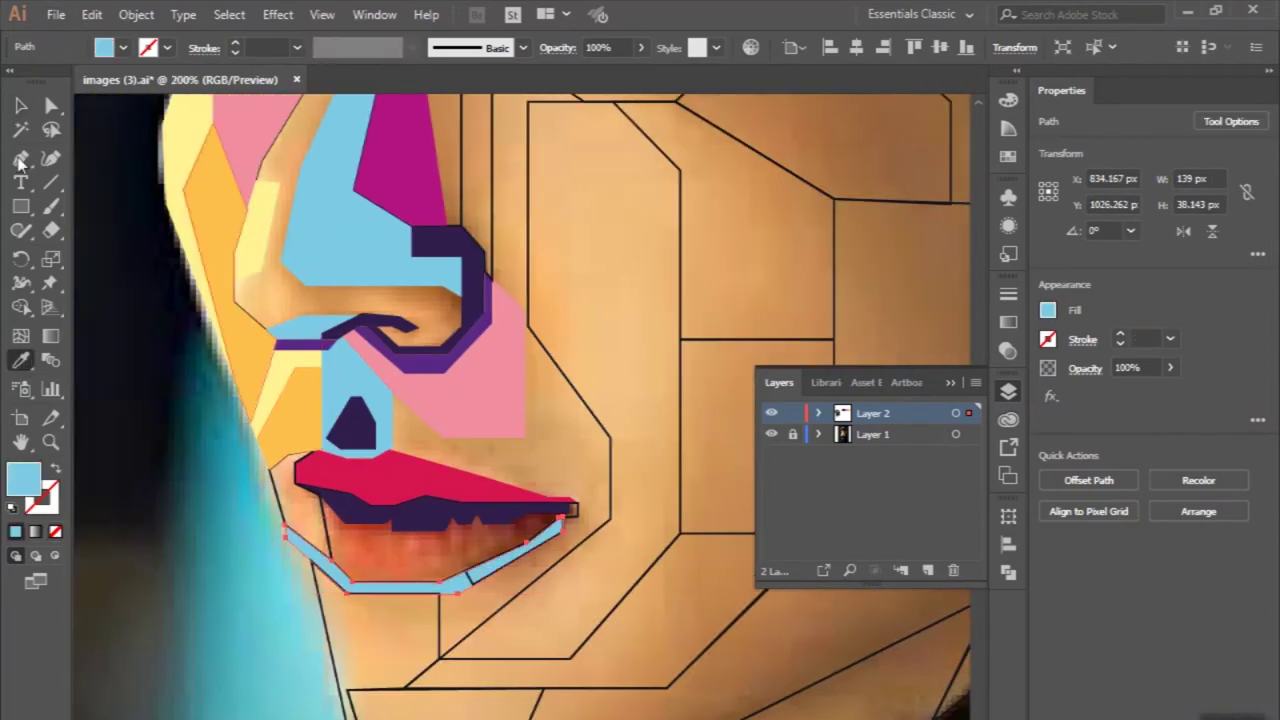
Step: Fill the lower lip magenta
left_click(272, 480)
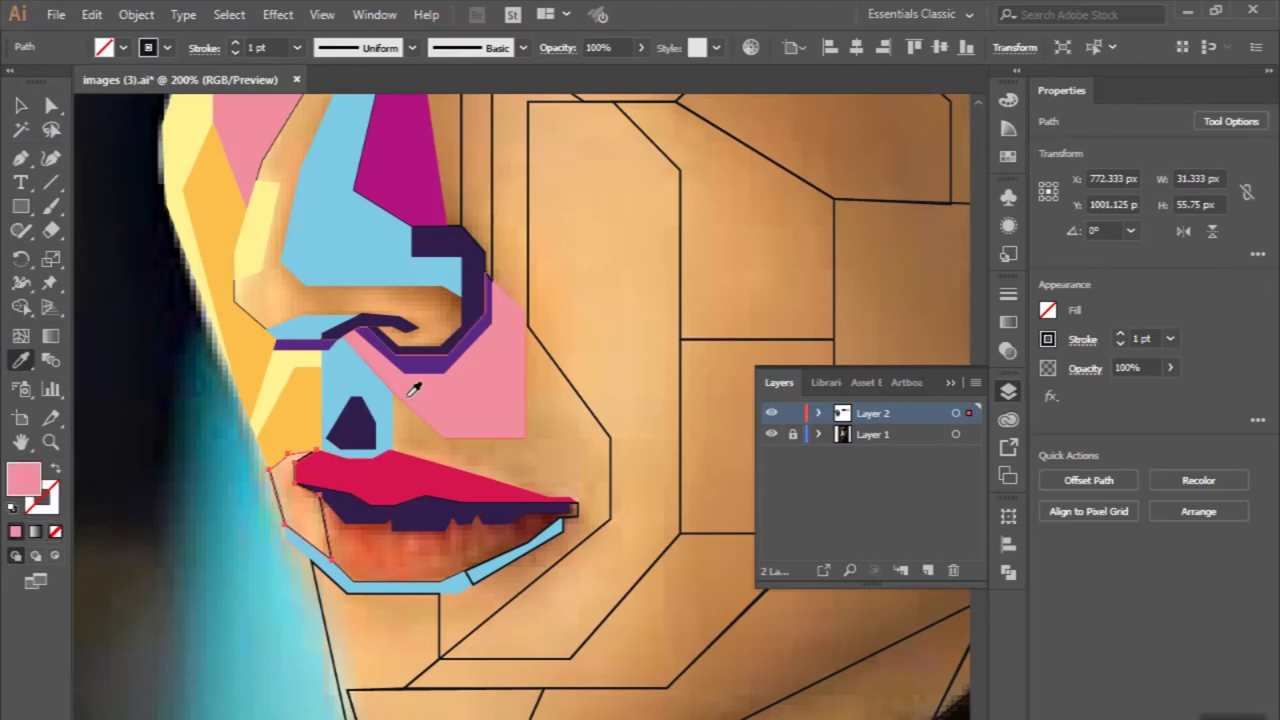
scroll(390, 570, "up", 2)
left_click(694, 443)
scroll(450, 460, "down", 2)
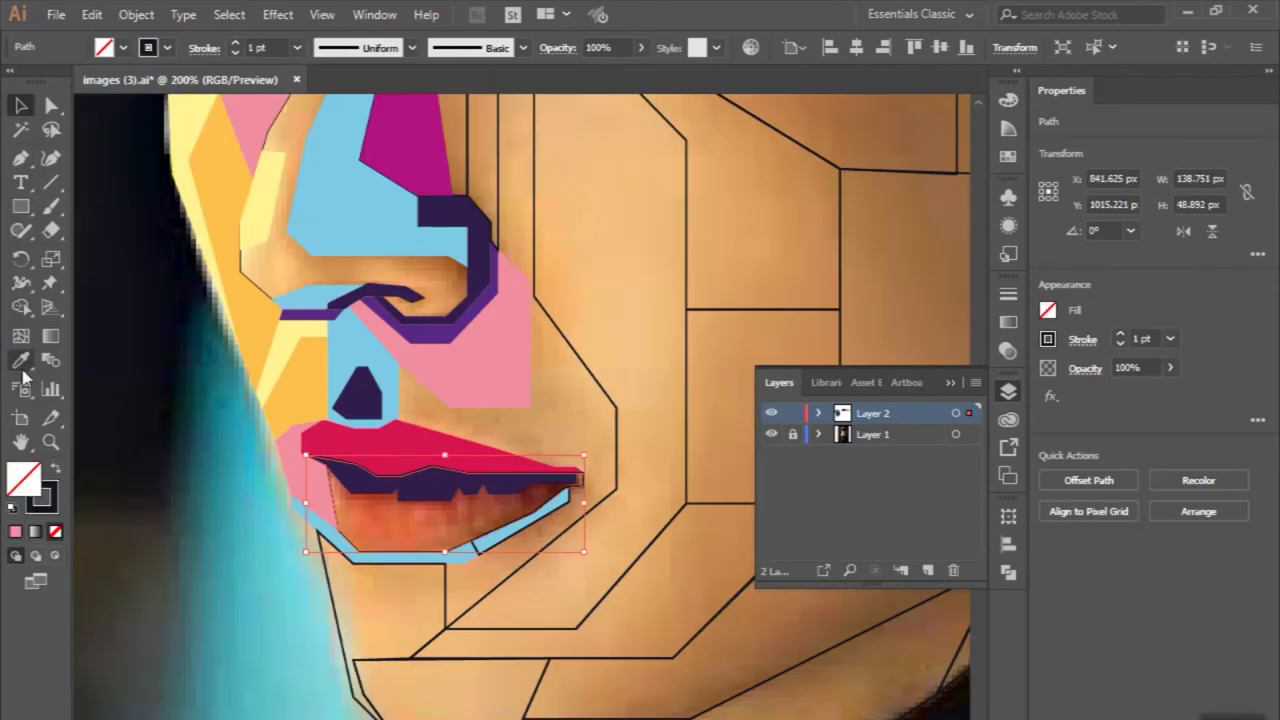
left_click(288, 440)
scroll(288, 440, "up", 1)
scroll(422, 588, "down", 1)
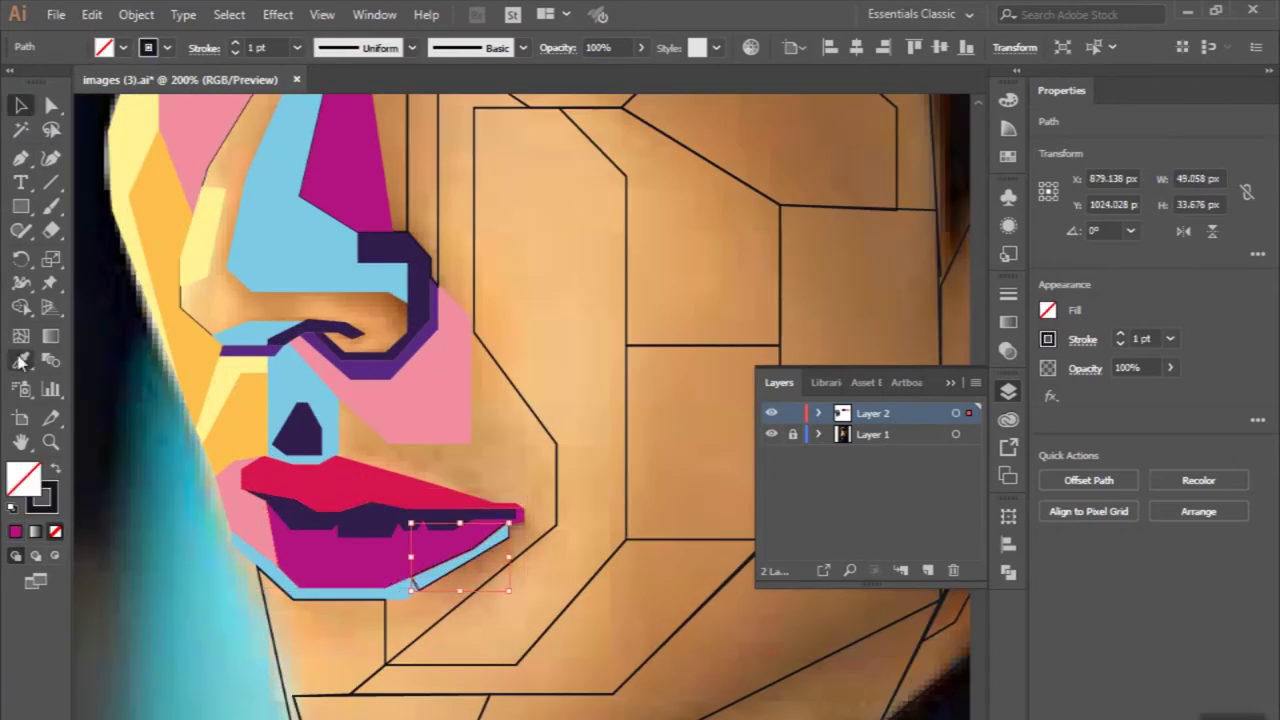
key("i")
scroll(157, 210, "down", 2)
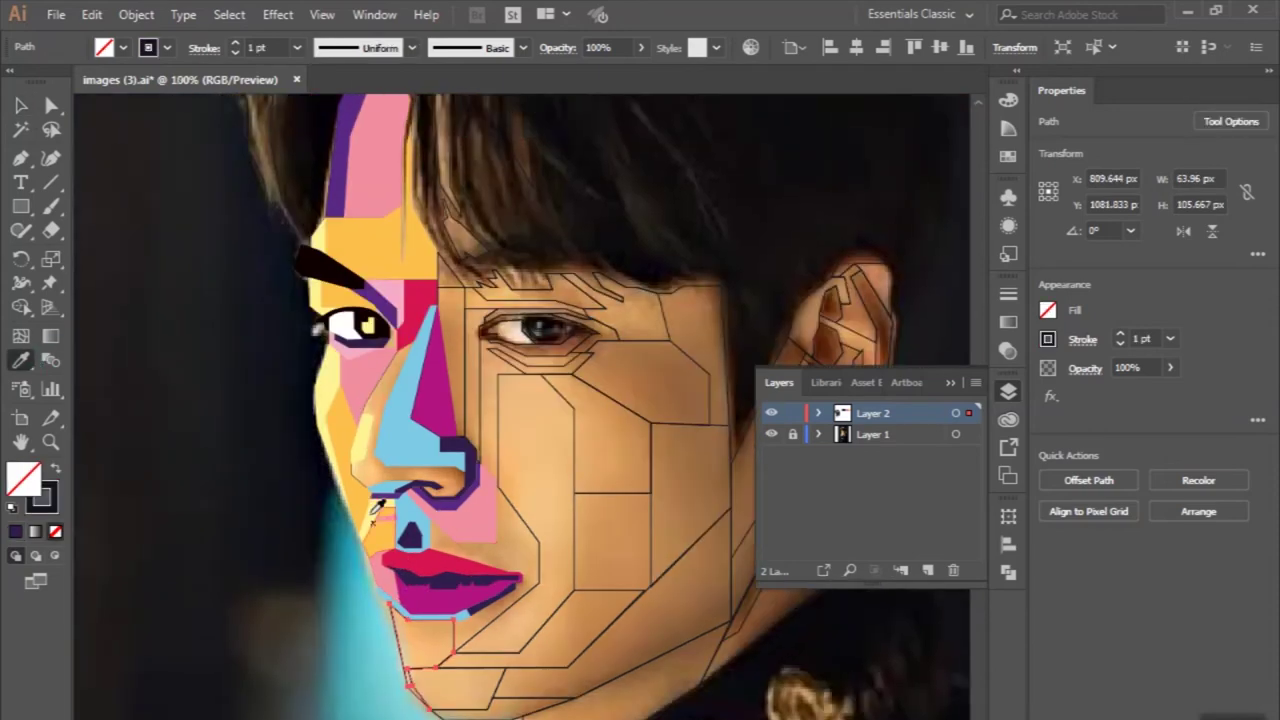
scroll(157, 210, "up", 2)
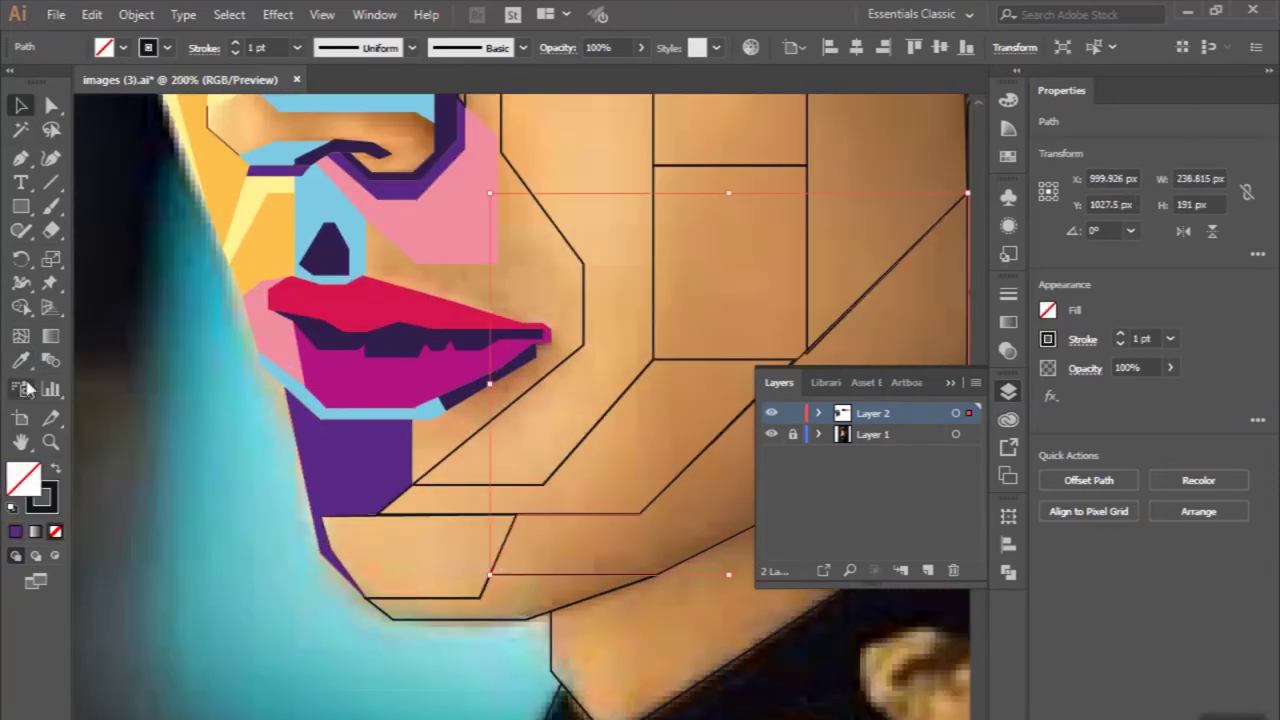
scroll(157, 210, "down", 2)
Step: Fill one chin shape purple and the next chin shape light blue
key("v")
left_click(330, 336)
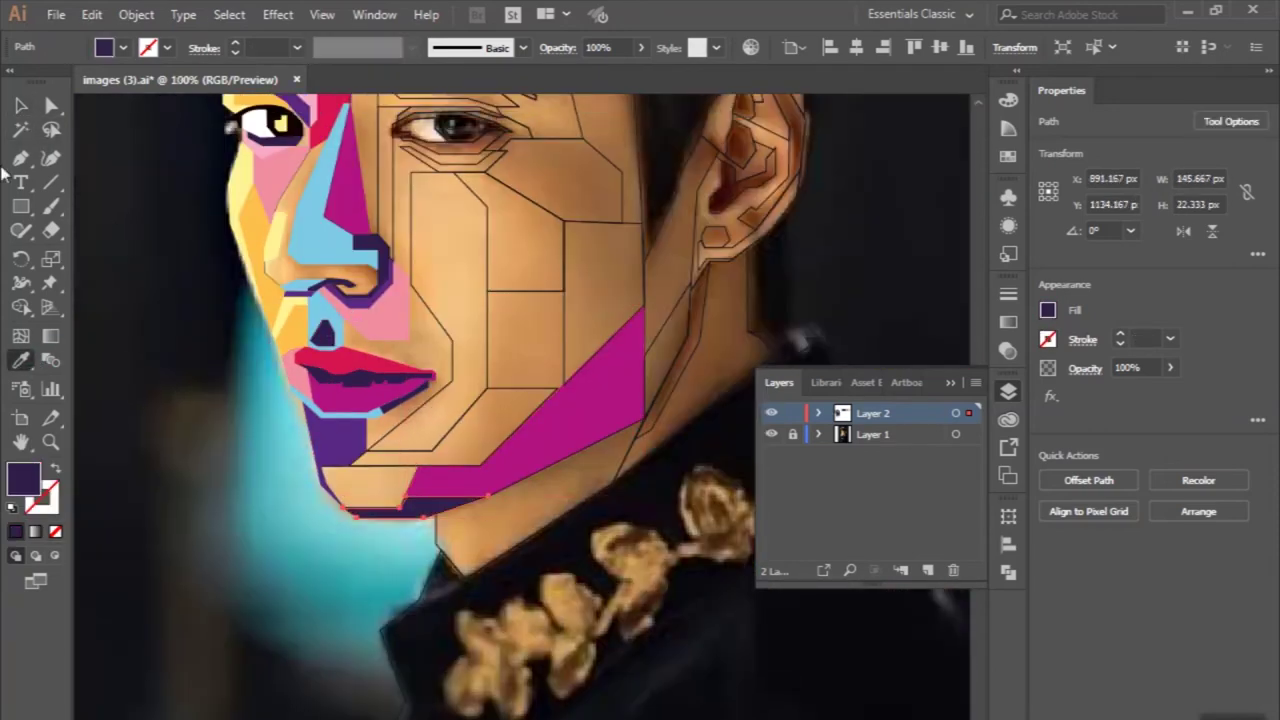
scroll(371, 446, "down", 2)
left_click(371, 446, "ctrl")
key("ctrl+plus")
left_click(327, 290)
key("v")
key("ctrl+minus")
key("ctrl+minus")
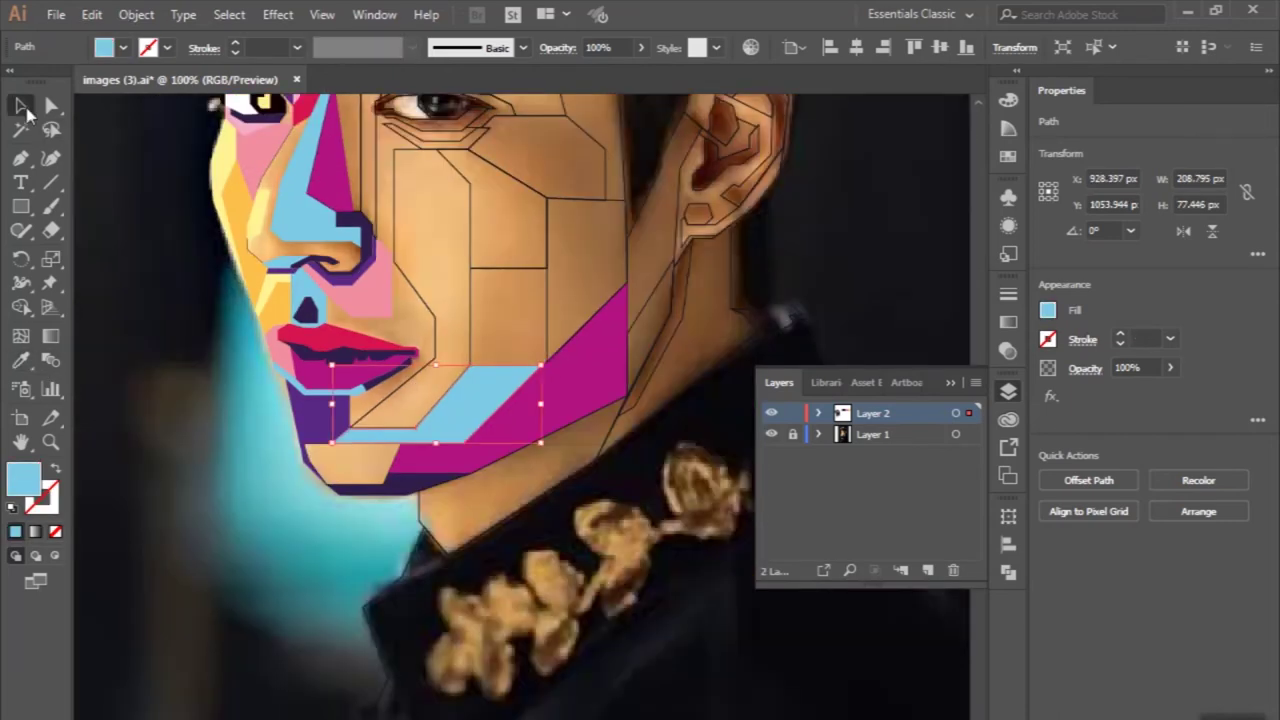
key("ctrl+plus")
key("ctrl+plus")
key("ctrl+plus")
Step: Fill the cheek shape orange
left_click(536, 511)
key("ctrl+minus")
key("ctrl+minus")
key("ctrl+minus")
key("ctrl+minus")
key("ctrl+plus")
key("ctrl+plus")
left_click(514, 414, "ctrl")
key("ctrl+minus")
key("ctrl+minus")
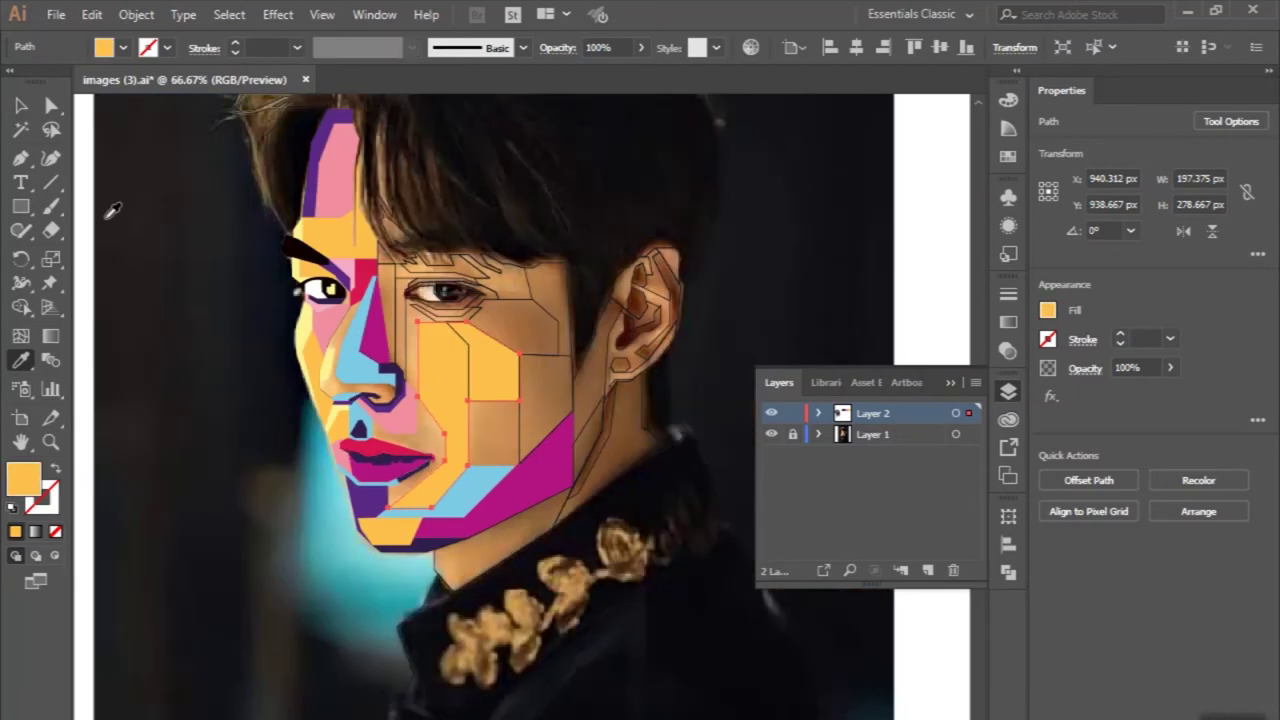
Step: Fill the thin shape beside the nose and the small forehead shape magenta
left_click(393, 372, "ctrl")
key("ctrl+plus")
key("ctrl+plus")
scroll(268, 254, "up", 2)
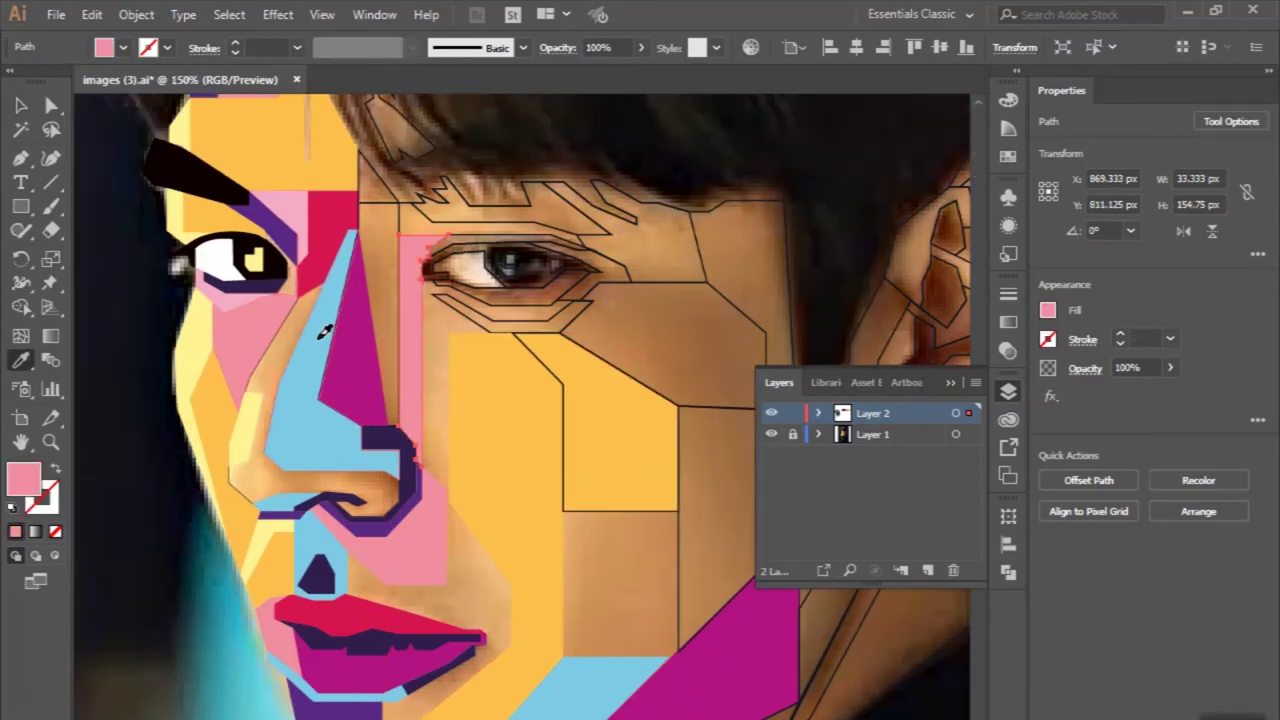
left_click(362, 346)
left_click(22, 106)
left_click(378, 176)
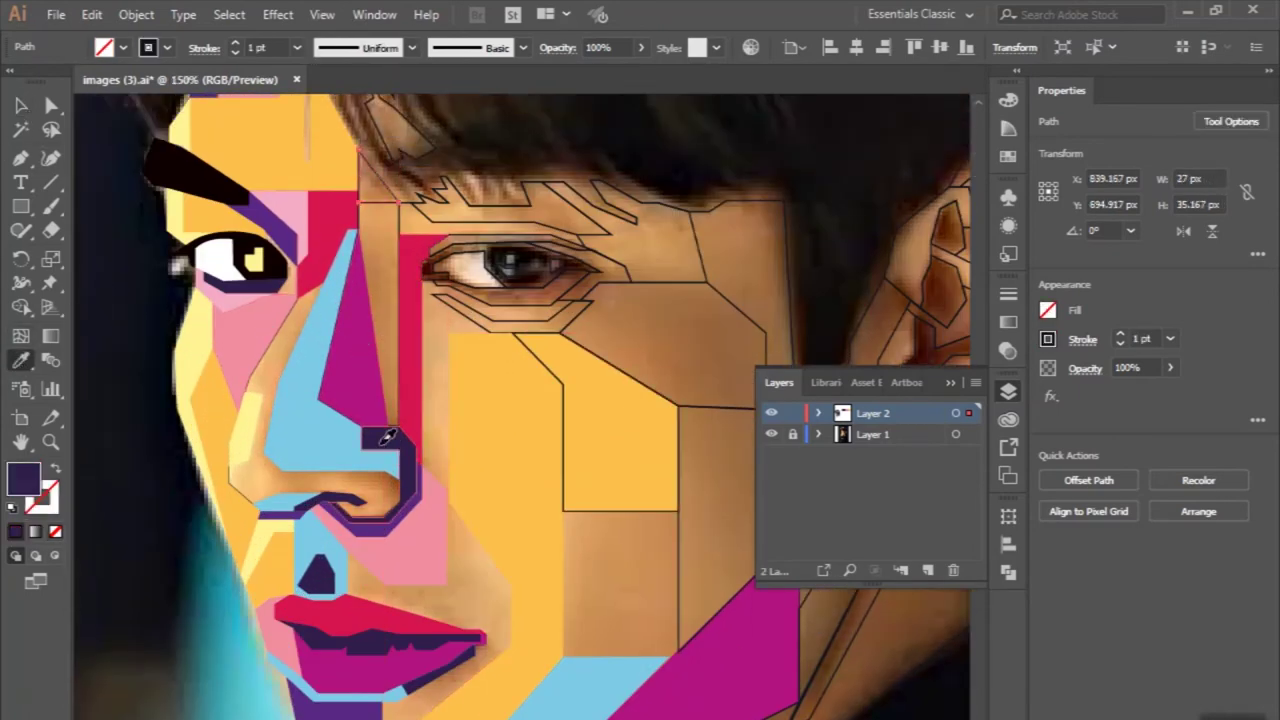
scroll(387, 437, "up", 2)
scroll(300, 400, "up", 1)
left_click(328, 530)
scroll(250, 400, "down", 2)
Step: Fill the under-eye shape pink and the eye outline dark purple
left_click(22, 106)
left_click(407, 402)
left_click(210, 408)
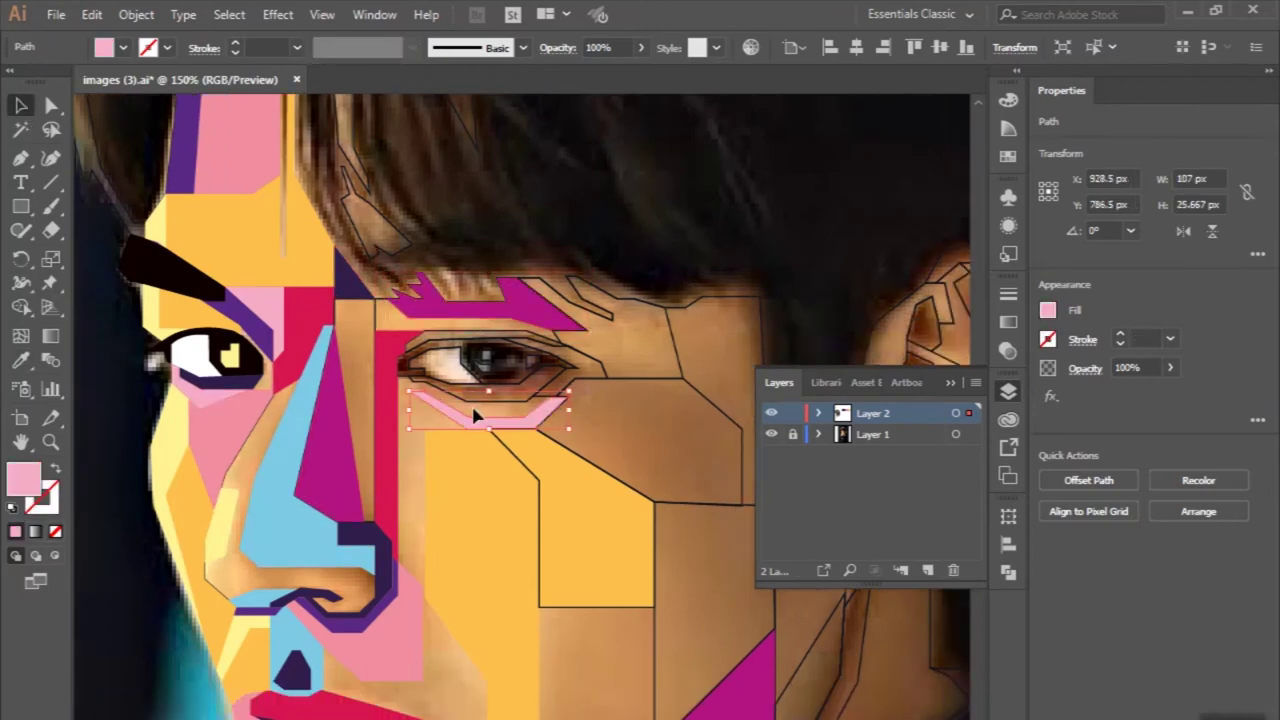
left_click(430, 398)
left_click(205, 378)
Step: Fill both pupil highlight shapes white
left_click(22, 106)
key("ctrl+plus")
key("ctrl+plus")
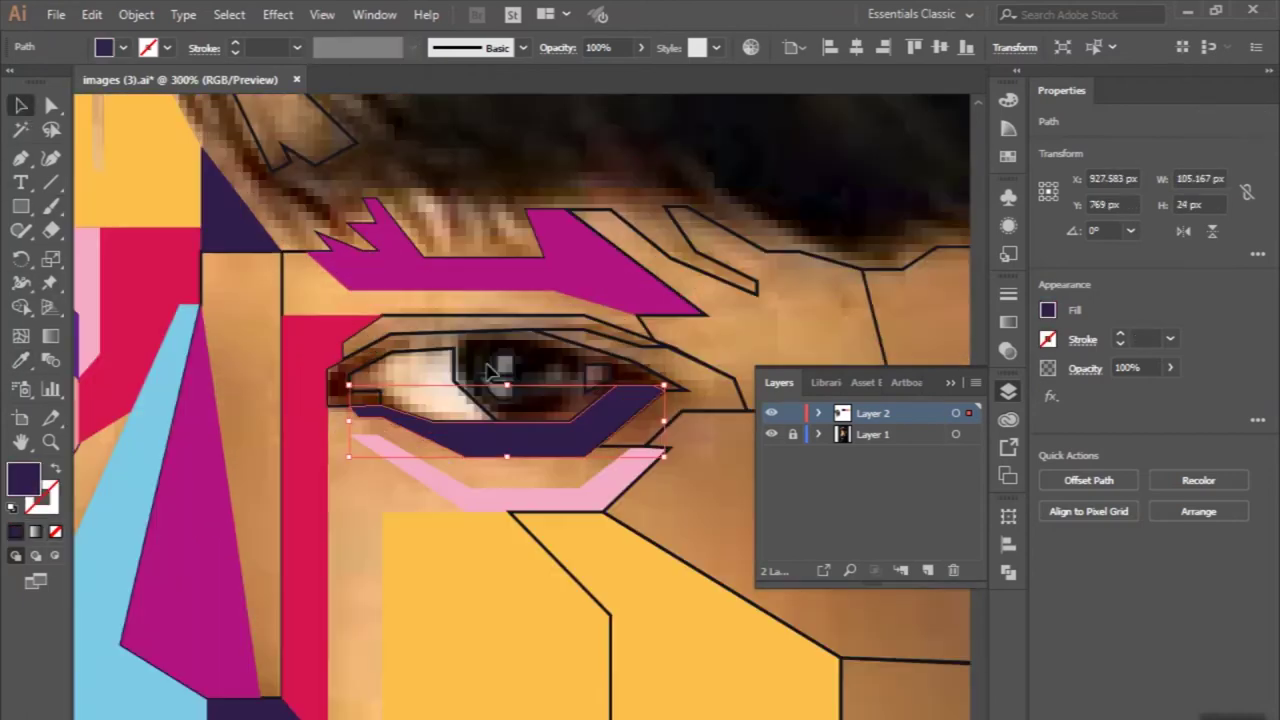
left_click(500, 366)
left_click(612, 388, "shift")
key("ctrl+minus")
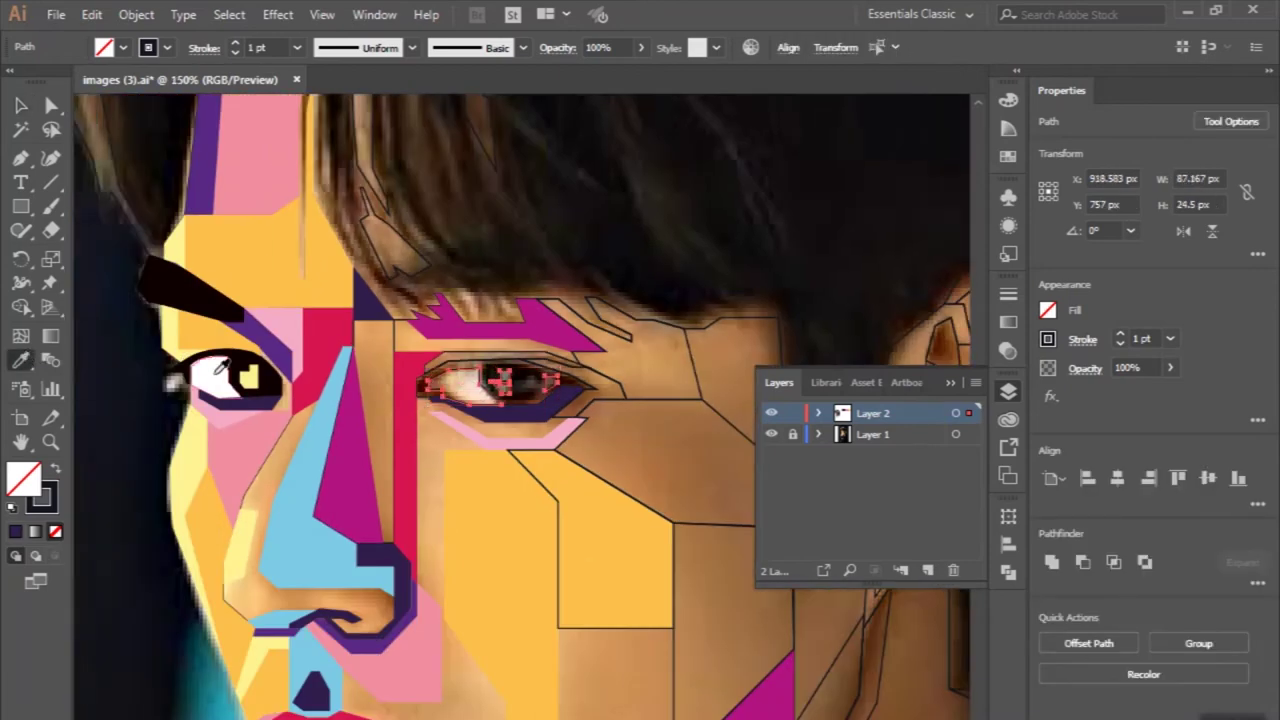
key("i")
left_click(200, 374)
key("v")
key("ctrl+plus")
key("ctrl+minus")
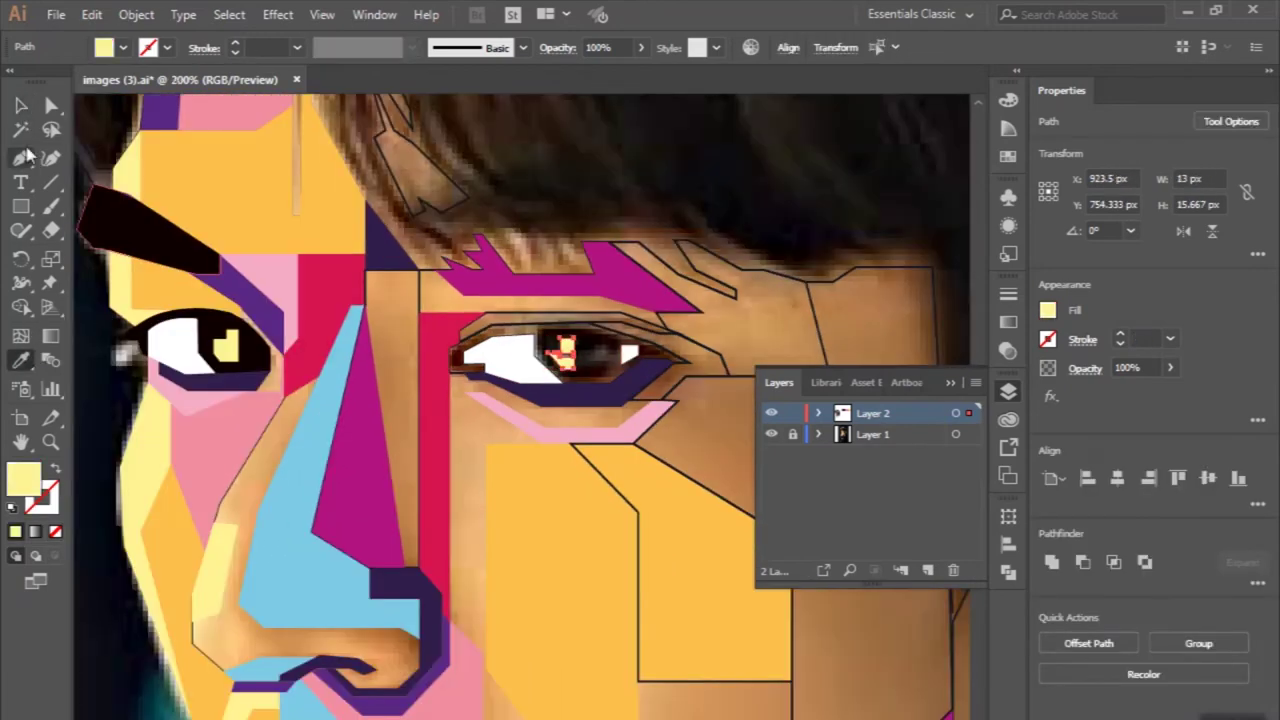
Step: Fill the upper eyelid dark purple and the outer eye-corner shape red
left_click(512, 318)
key("i")
left_click(250, 300)
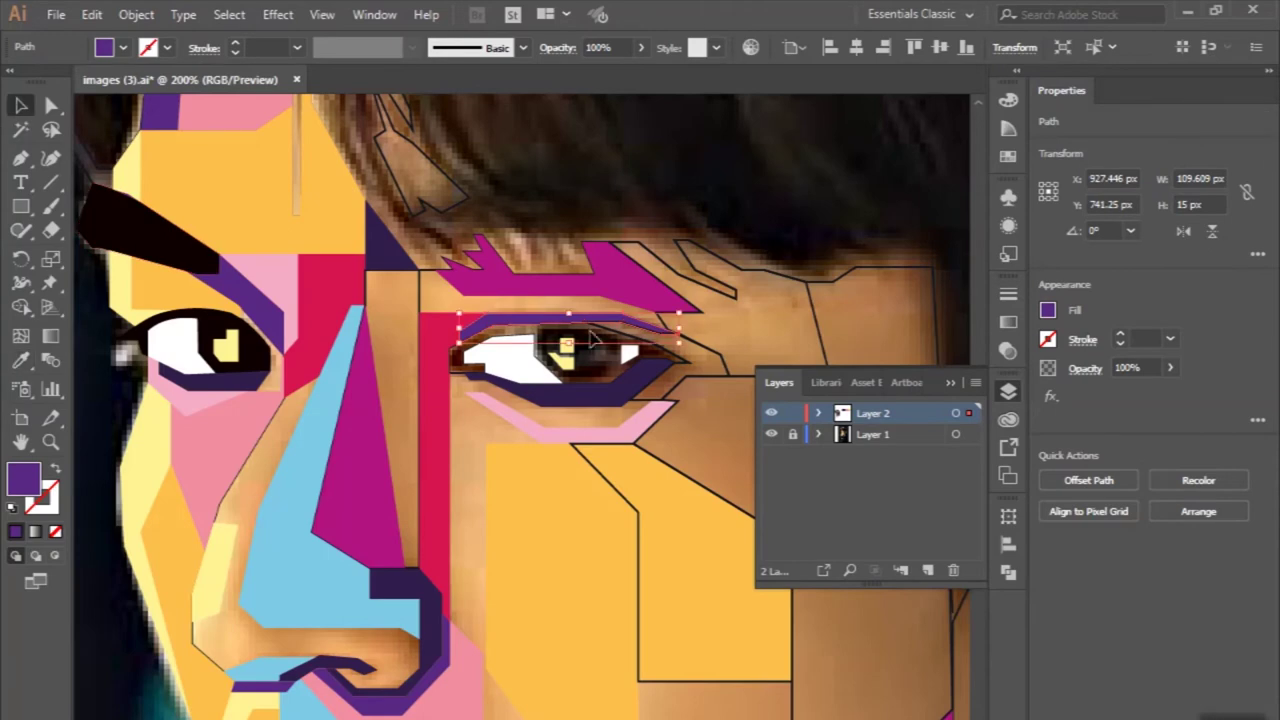
left_click(688, 382)
left_click(322, 287)
scroll(322, 287, "right", 1)
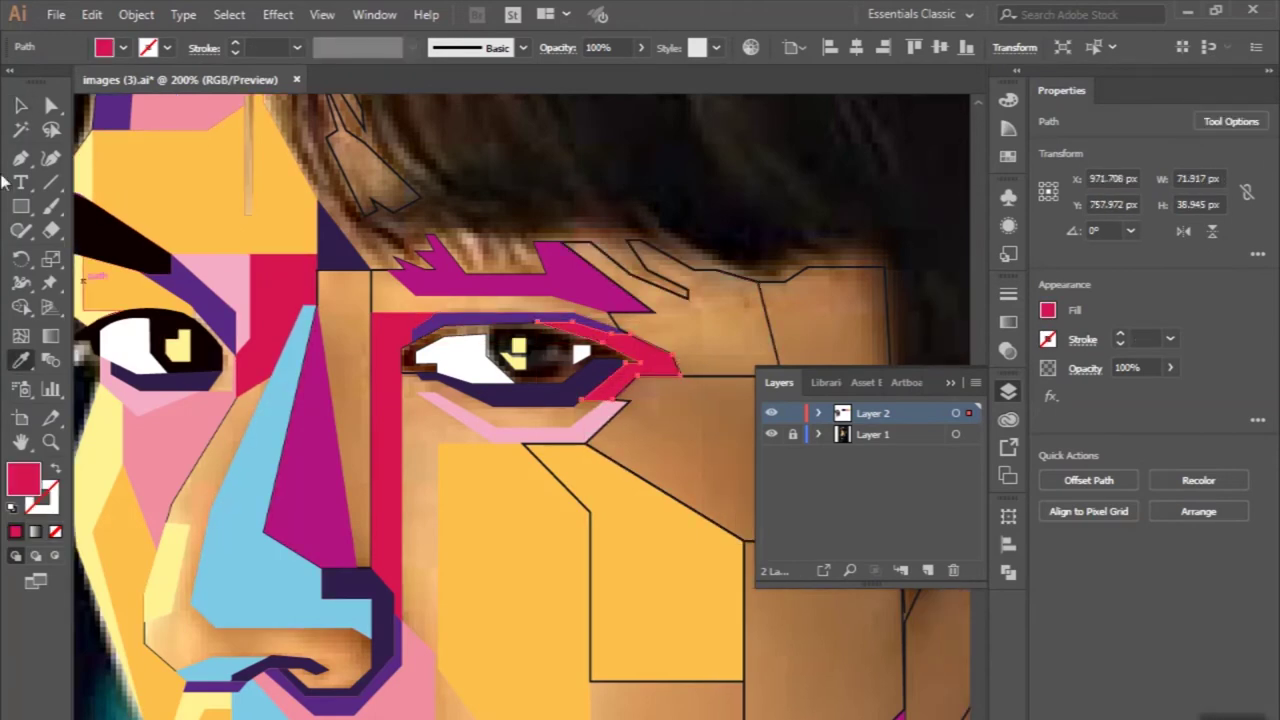
key("ctrl+minus")
key("ctrl+minus")
Step: Select the purple nose shape, then the unfilled shape beside the eye
left_click(350, 585)
key("i")
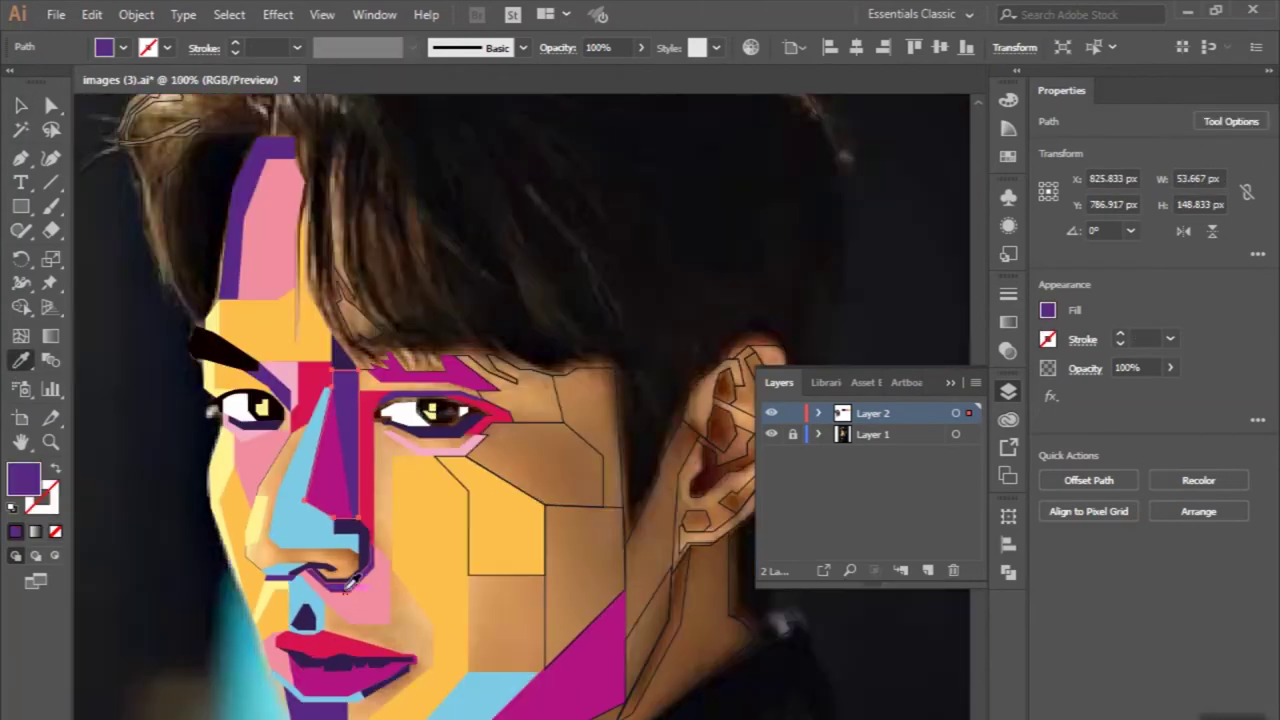
key("ctrl+plus")
left_click(508, 380)
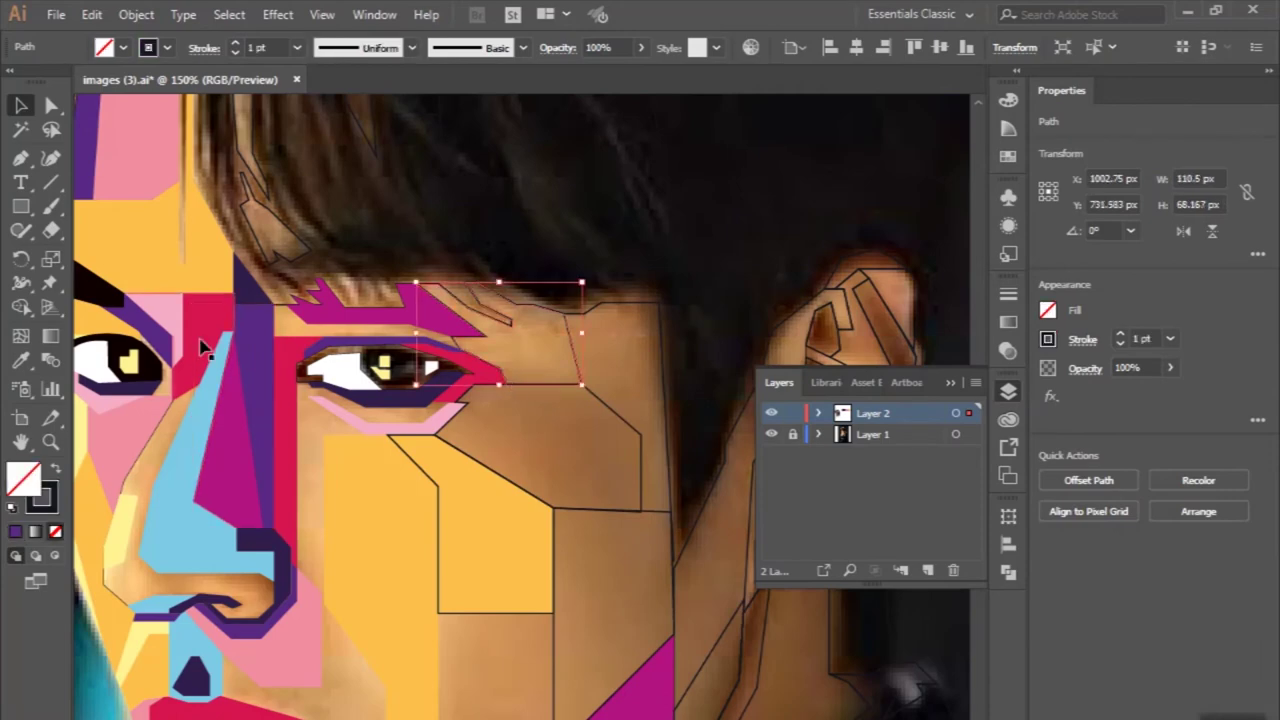
Step: Fill the shape beside the eye yellow, a cheek shape light blue, and the cheek rectangle purple
left_click(345, 452)
left_click(609, 409)
left_click(238, 430)
key("ctrl+minus")
Step: Fill the unfilled shape under the eye with pink
key("ctrl+minus")
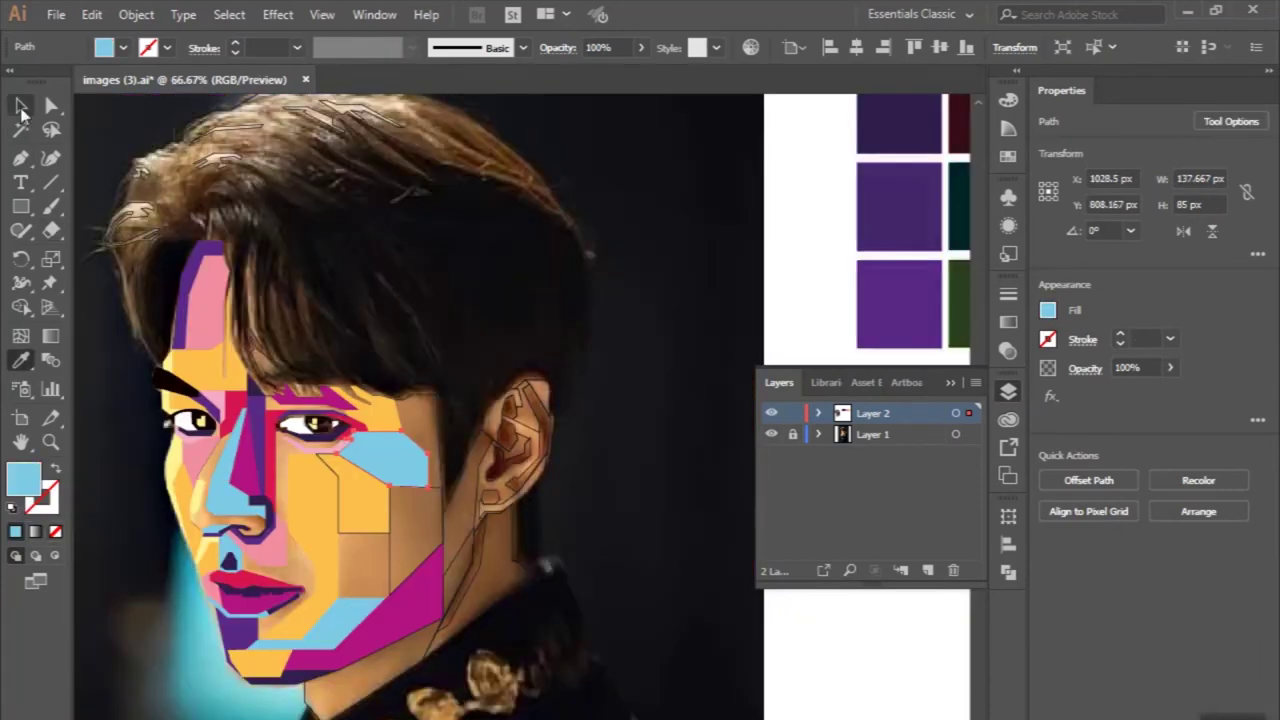
left_click(21, 106)
key("ctrl+plus")
key("ctrl+plus")
left_click(470, 580)
left_click(127, 285)
key("ctrl+minus")
key("ctrl+minus")
key("ctrl+plus")
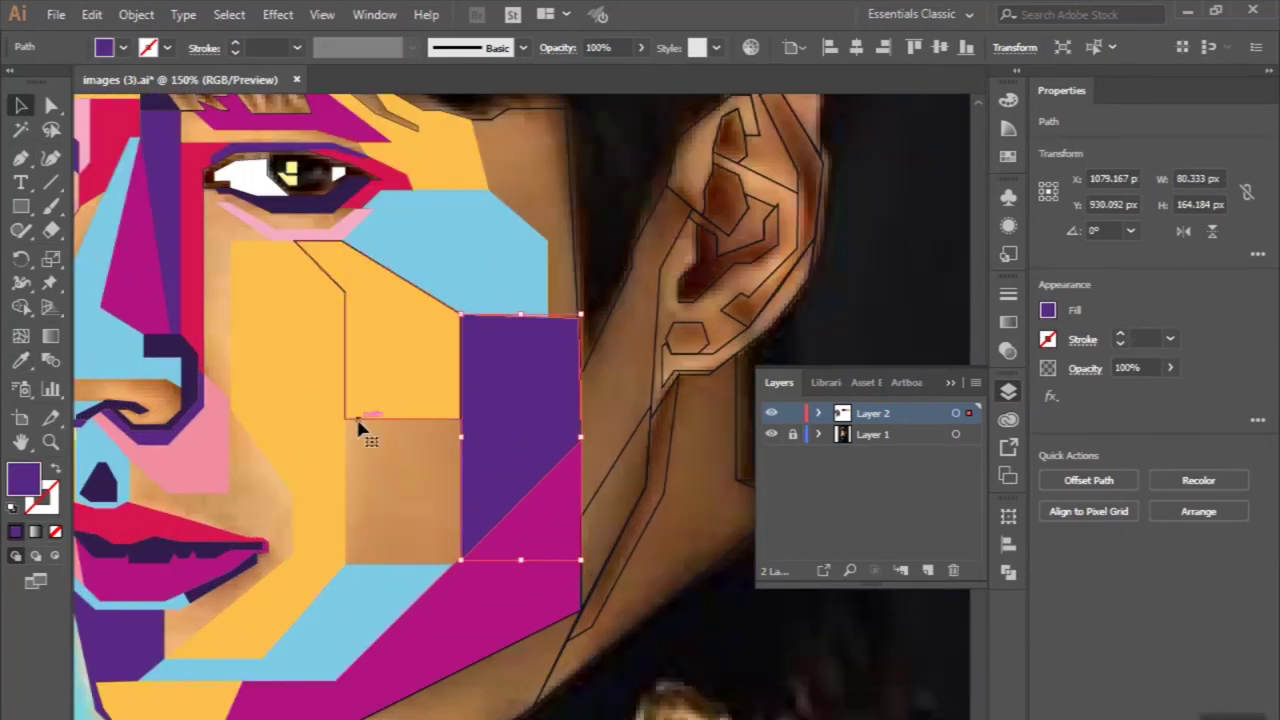
left_click(351, 403, "ctrl")
scroll(210, 290, "up", 2)
left_click(210, 290)
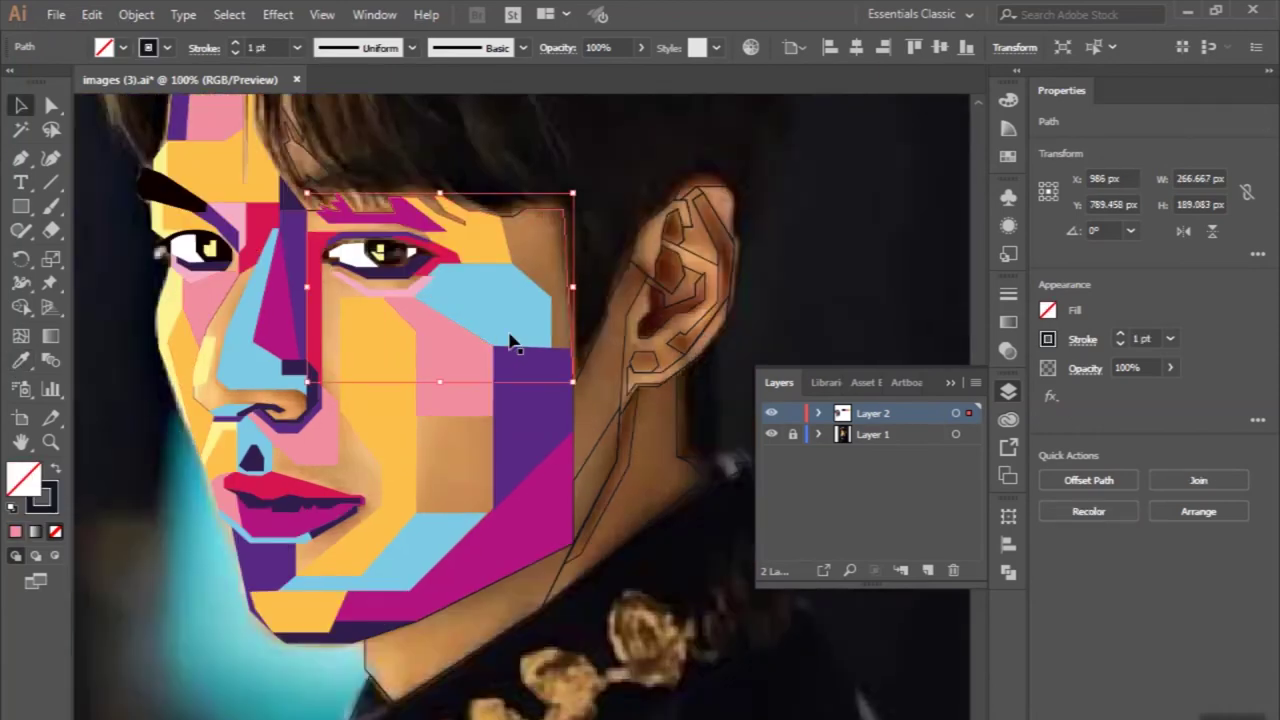
Step: Fill the neck strip with dark purple
key("ctrl+minus")
key("ctrl+plus")
key("ctrl+plus")
left_click(510, 430)
key("i")
left_click(167, 648)
left_click(400, 350)
left_click(516, 450, "ctrl")
left_click(160, 665)
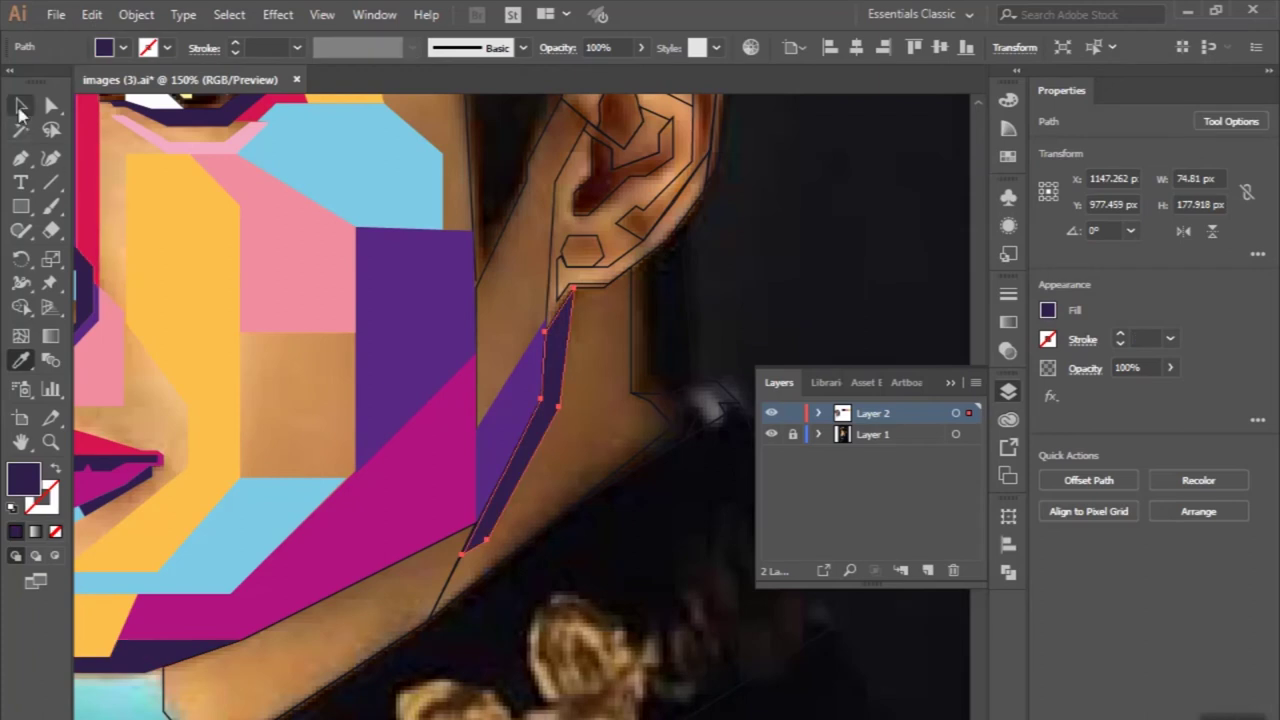
Step: Try pink, yellow, light blue and magenta on the larger neck shape, settling on red
left_click(444, 604, "ctrl")
key("ctrl+minus")
left_click(340, 308)
left_click(300, 250)
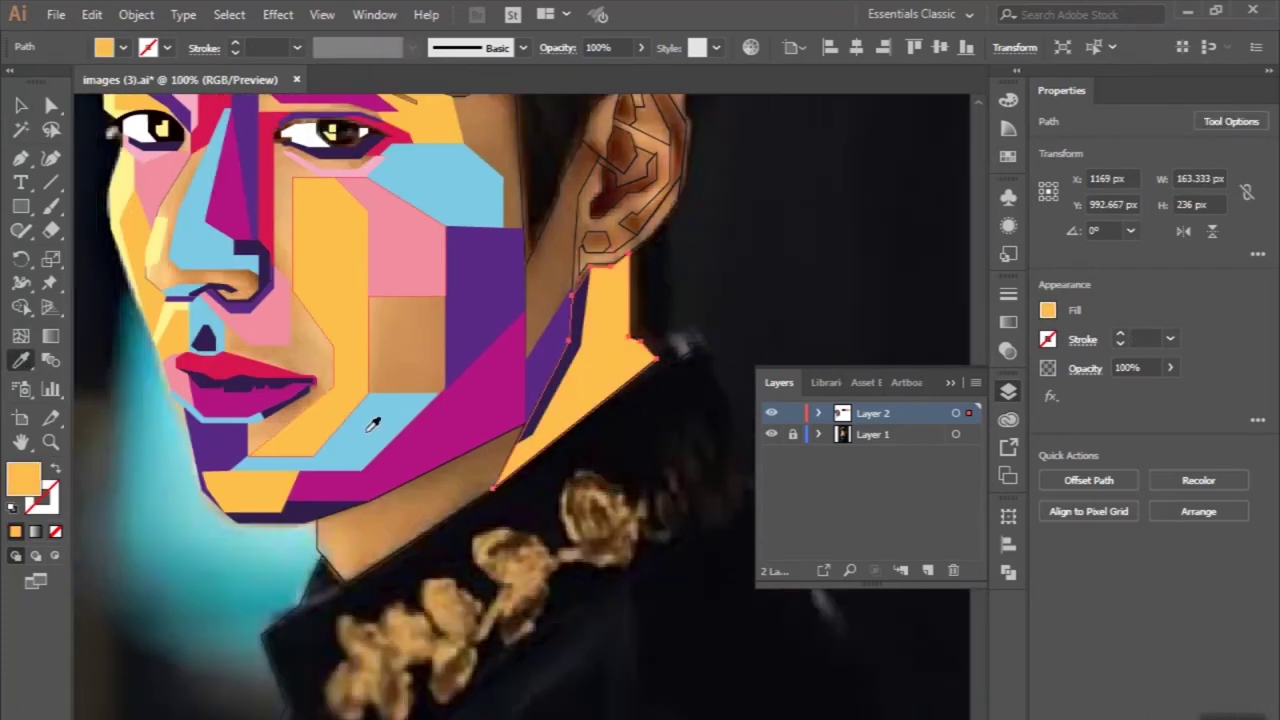
left_click(440, 210)
left_click(390, 470)
left_click(240, 465)
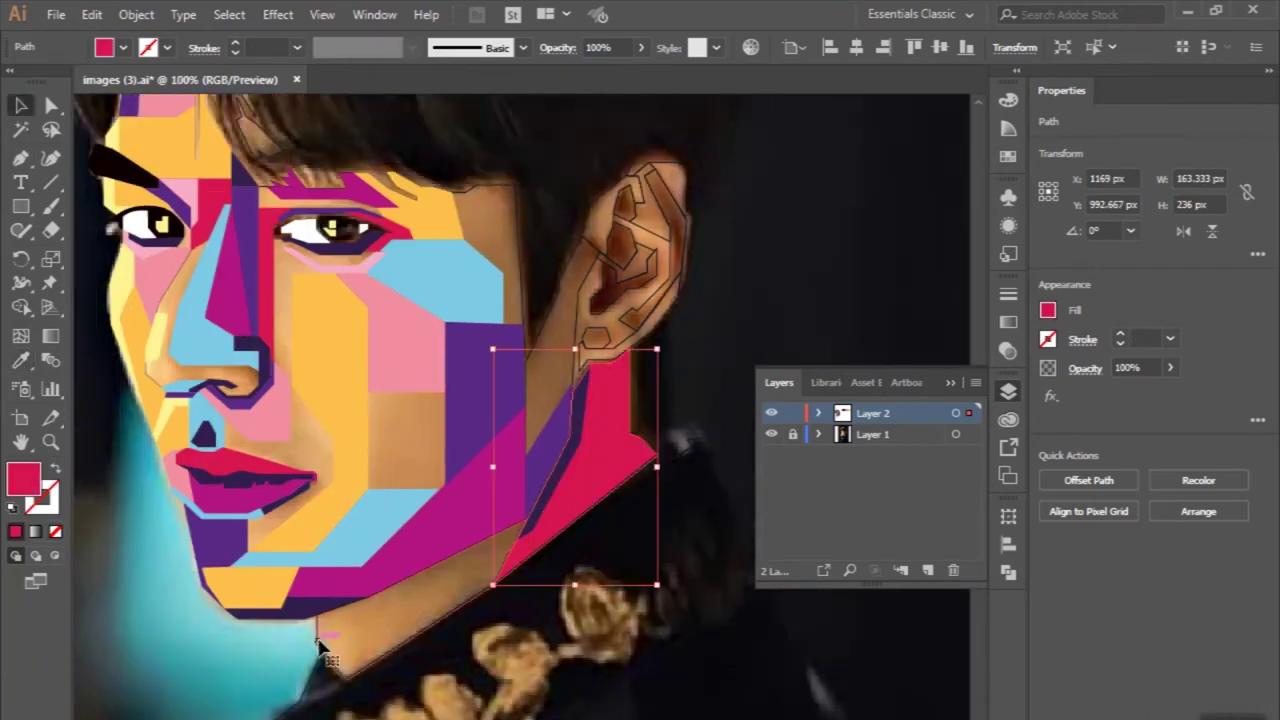
Step: Fill the strip beside the ear with light blue
left_click(320, 648)
left_click(18, 364)
key("ctrl+minus")
key("ctrl+plus")
left_click(500, 371, "ctrl")
left_click(405, 393)
Step: Select the inner and upper ear shapes together and fill them purple
key("ctrl+minus")
key("v")
key("ctrl+plus")
key("ctrl+plus")
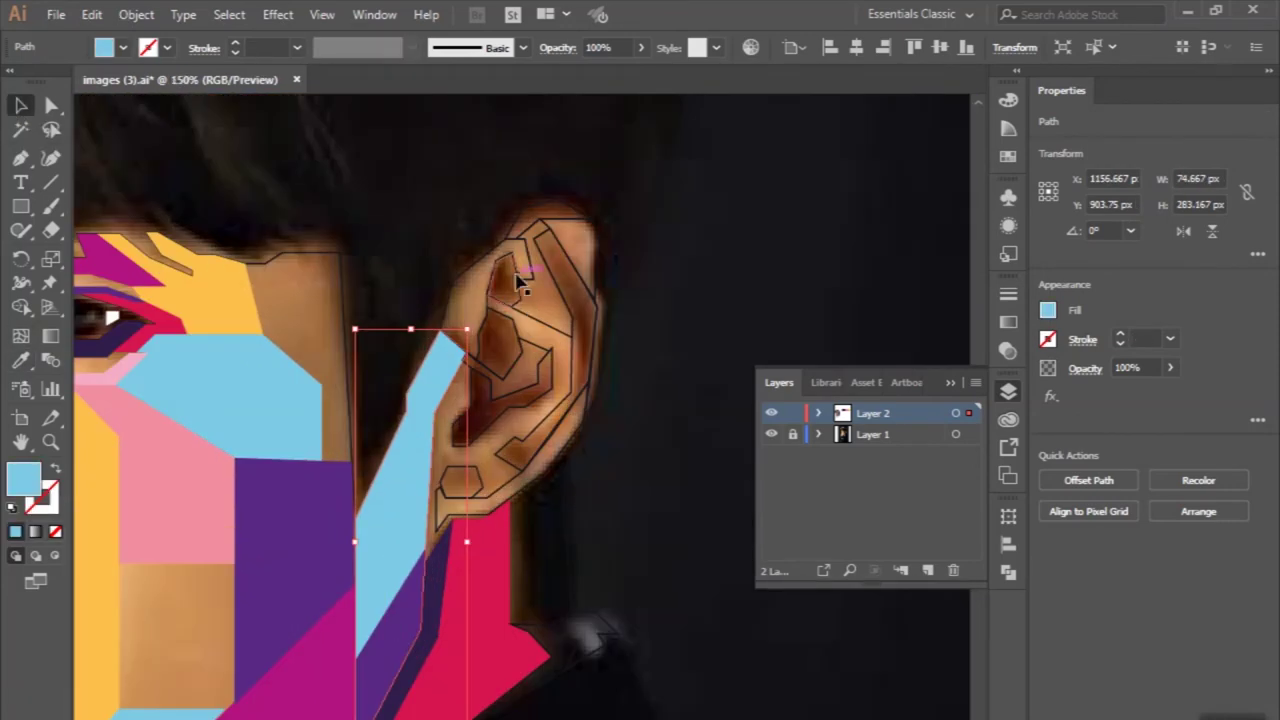
left_click(494, 337)
key("ctrl+plus")
key("ctrl+plus")
left_click(497, 194, "shift")
key("ctrl+minus")
key("ctrl+minus")
scroll(480, 410, "down", 3)
key("i")
left_click(398, 347)
scroll(398, 347, "up", 3)
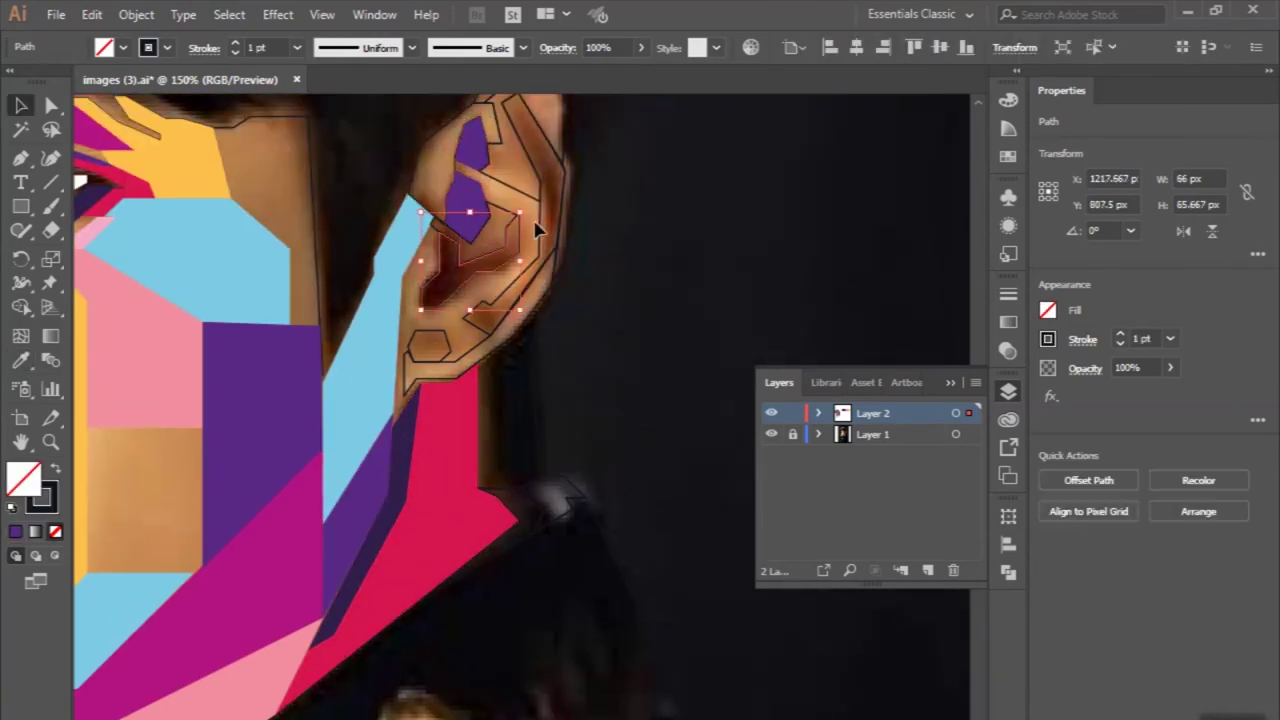
Step: Fill the ear's base hexagon and inner ear shape magenta, and the top ear shape pink
left_click(453, 358)
key("i")
left_click(263, 543)
left_click(20, 110)
left_click(458, 245)
key("i")
left_click(80, 208)
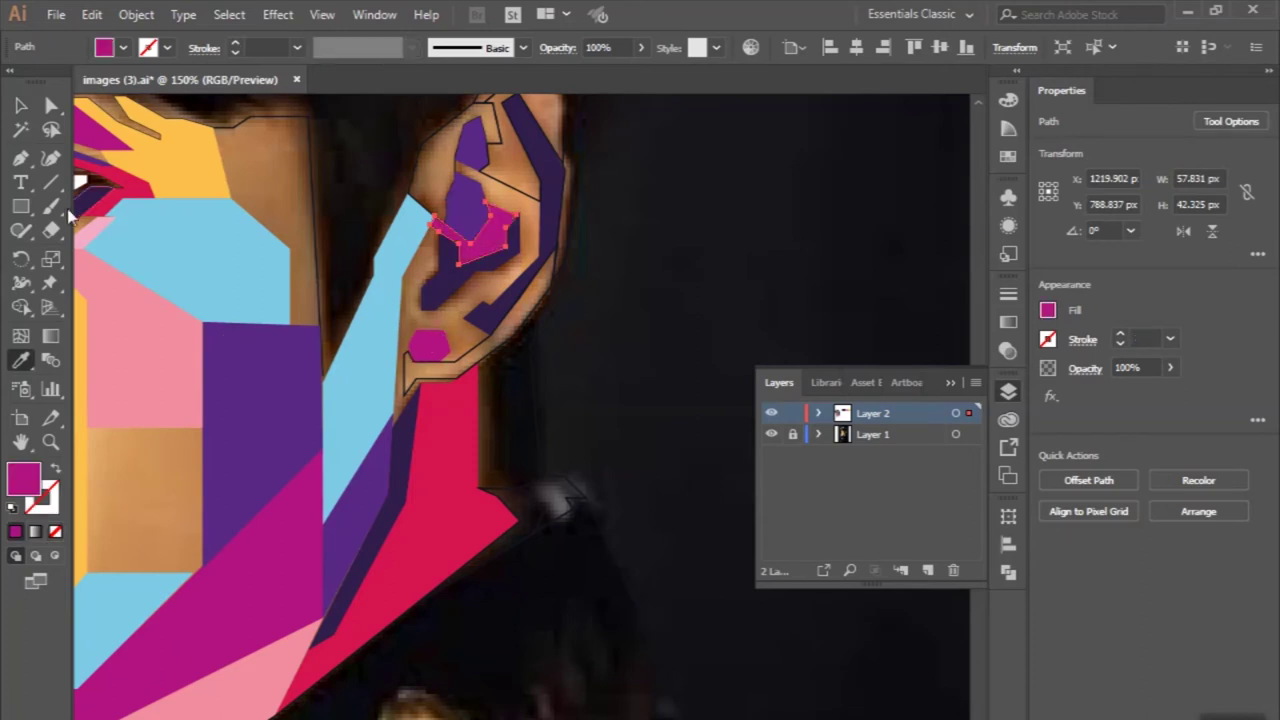
left_click(425, 140)
key("i")
Step: Colour further ear shapes crimson and purple, and the ear's right side pink
left_click(140, 380)
key("v")
left_click(515, 150)
scroll(515, 150, "up", 1)
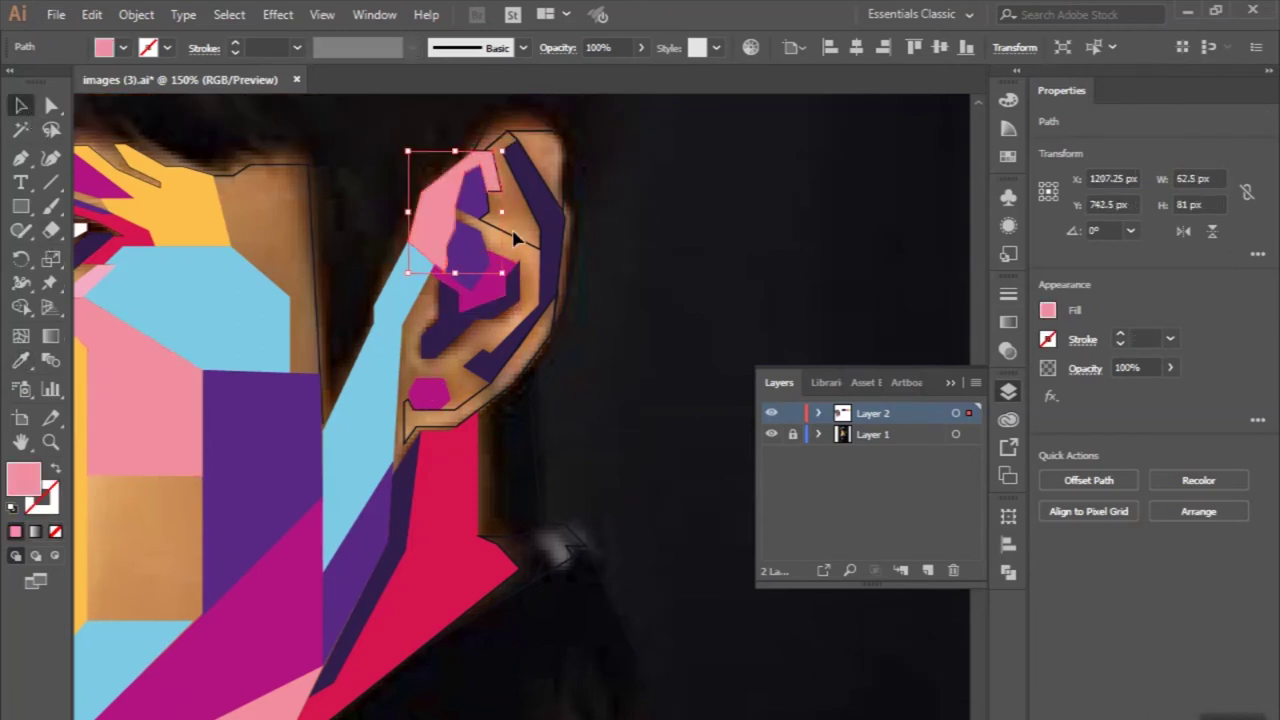
left_click(145, 225)
key("v")
scroll(145, 225, "up", 1)
left_click(512, 170)
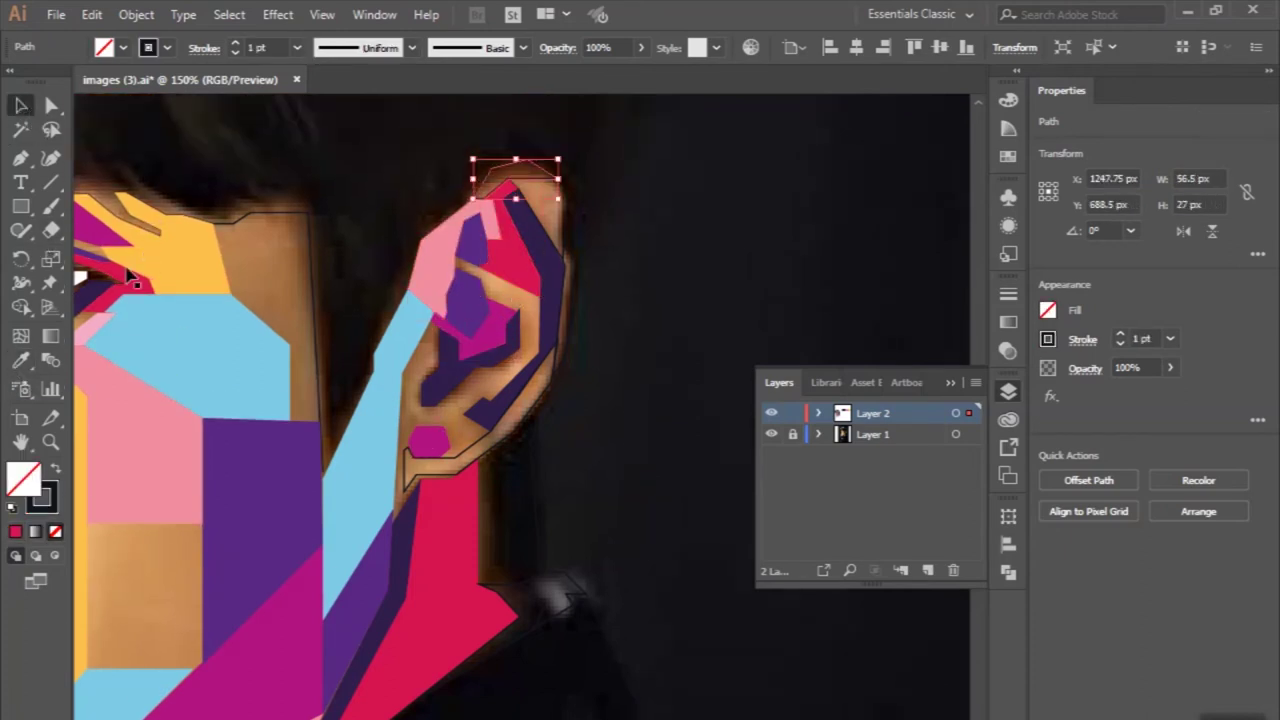
left_click(465, 300)
left_click(565, 235)
Step: Fill the thin right ear strip dark purple and the lower ear shape light blue, then deselect all
key("i")
left_click(560, 370)
key("i")
left_click(400, 565)
left_click(452, 478)
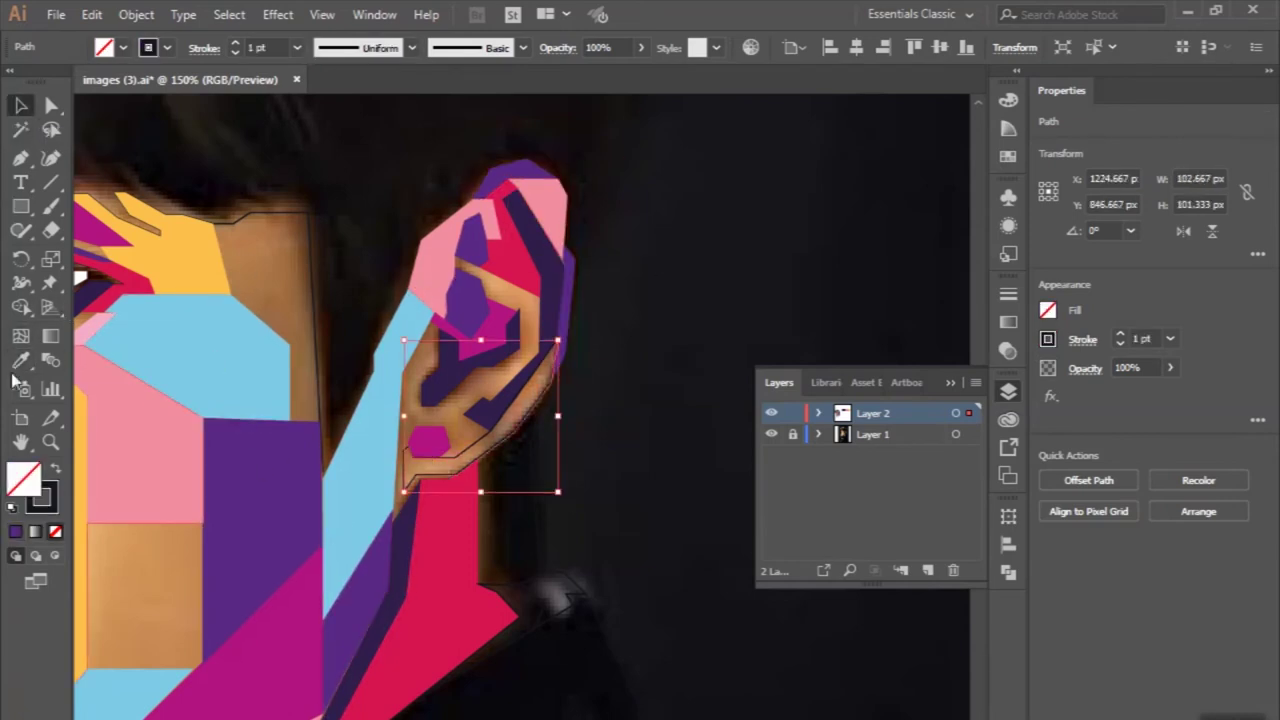
left_click(206, 327)
key("v")
key("ctrl+shift+a")
key("ctrl+minus")
key("ctrl+minus")
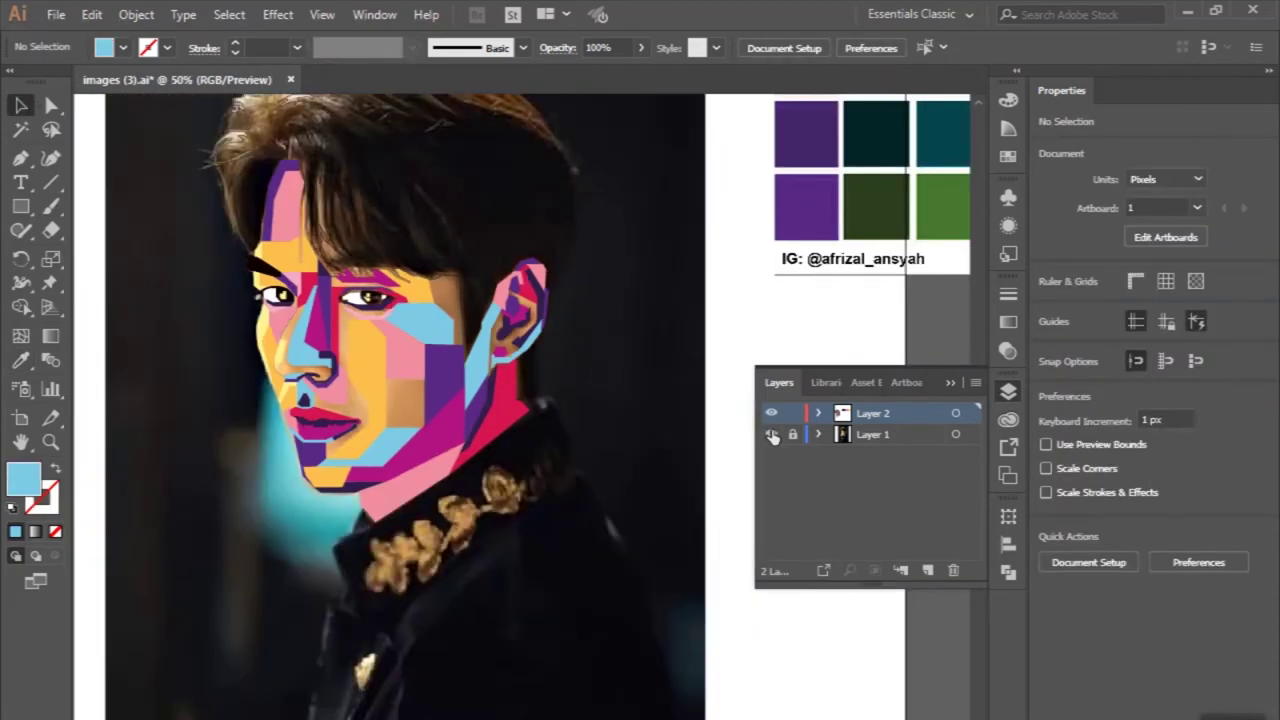
Step: Hide and re-show the reference photo to preview the artwork, then frame the eye area
left_click(771, 434)
scroll(350, 368, "up", 5)
left_click(331, 429)
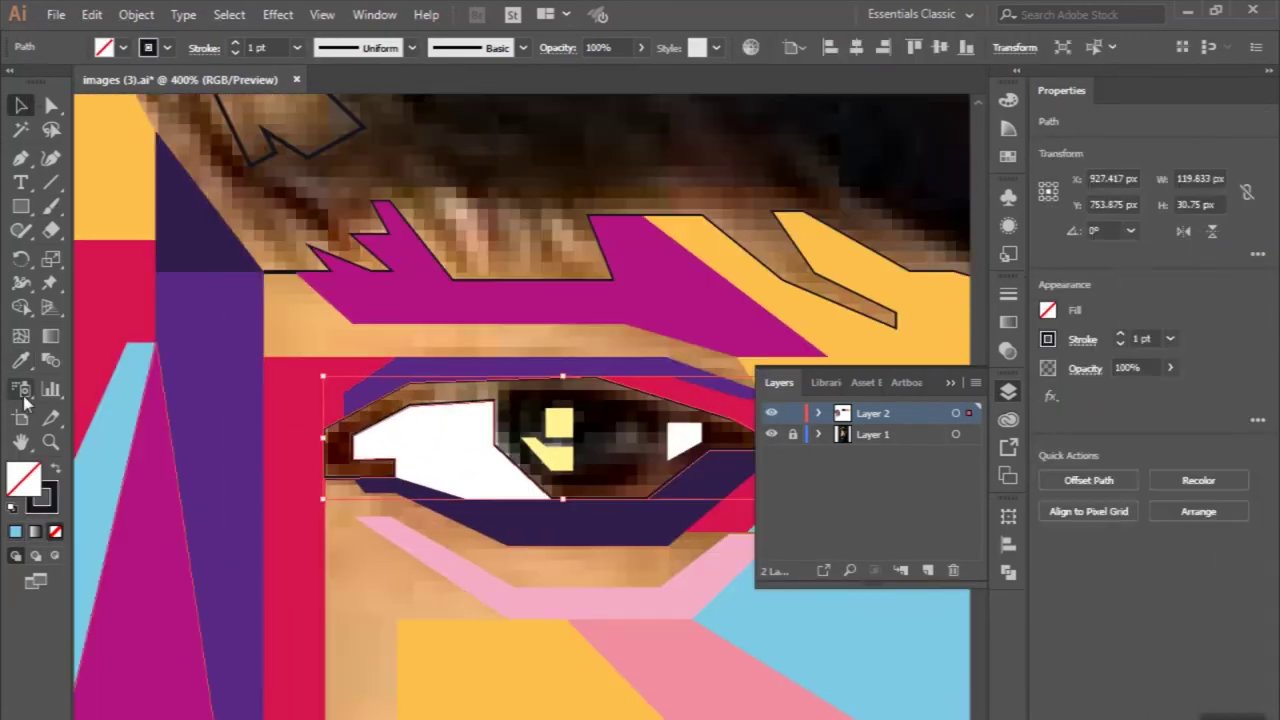
scroll(331, 429, "down", 1)
key("i")
scroll(311, 389, "right", 5)
key("ctrl+minus")
scroll(359, 476, "down", 3)
Step: Draw a four-point facet under the eye and fill it magenta
key("p")
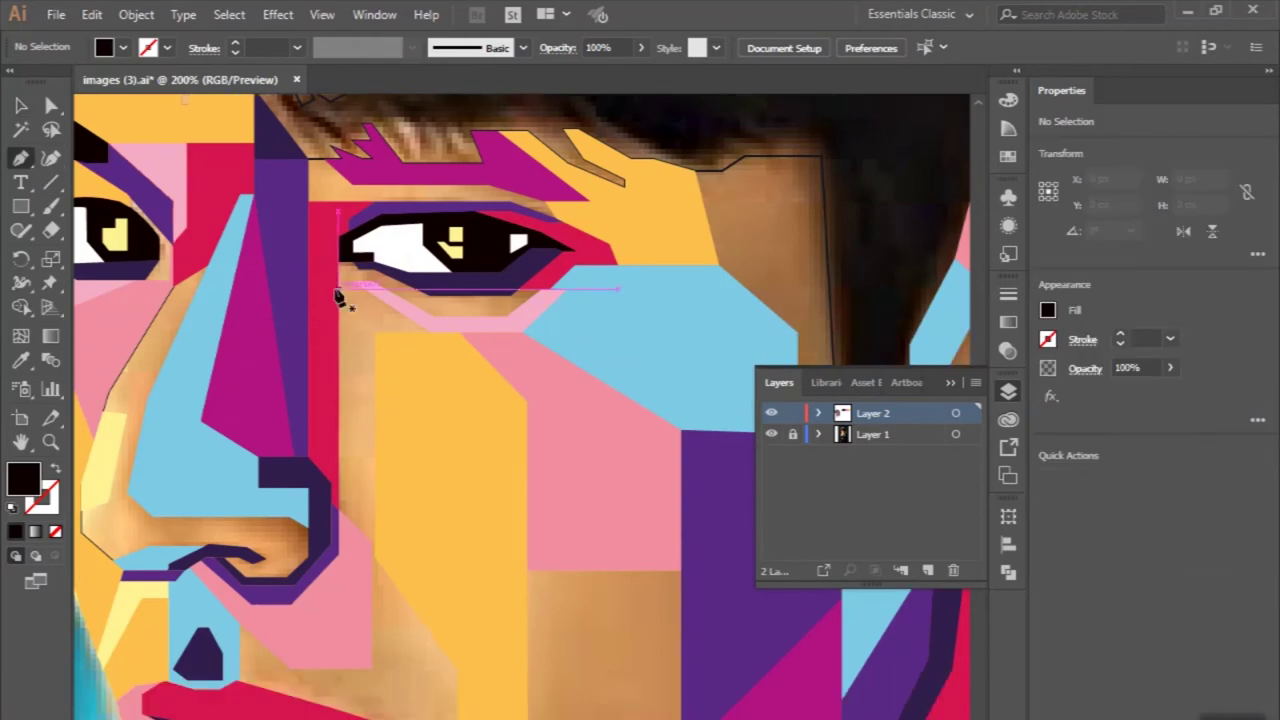
left_click(340, 290)
left_click(528, 340)
left_click(591, 300)
left_click(519, 246)
key("ctrl+minus")
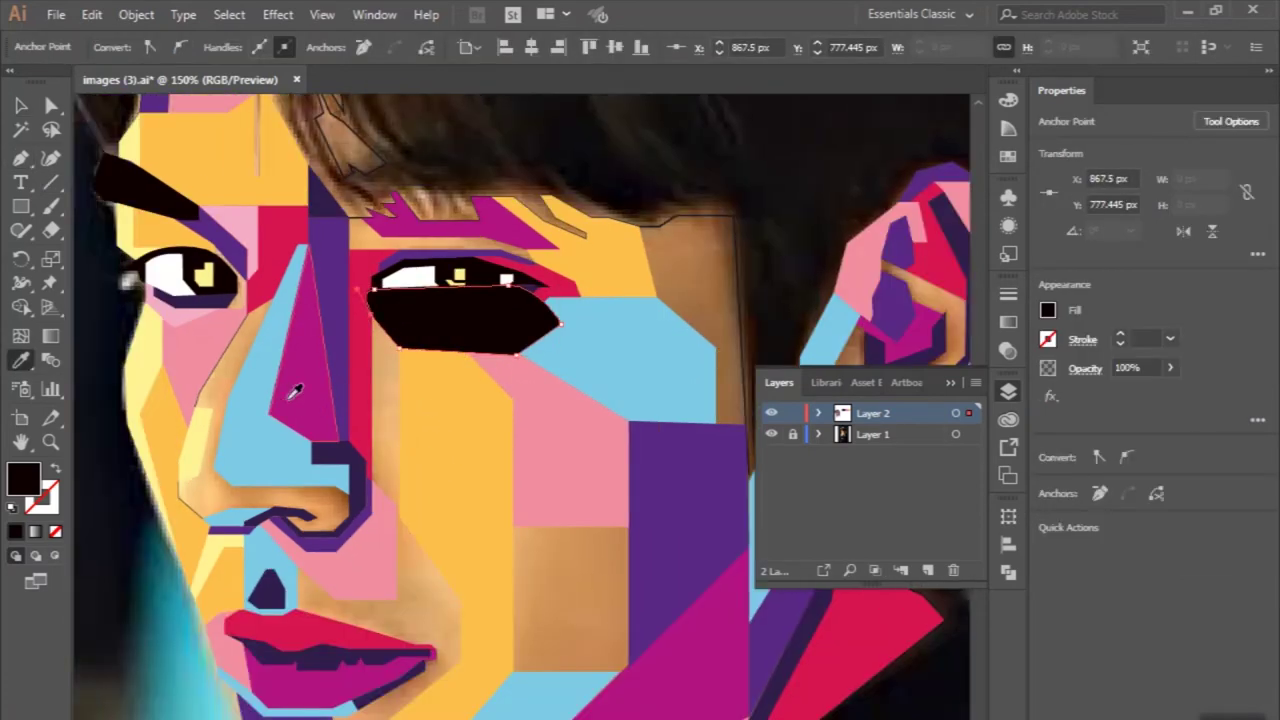
key("i")
left_click(343, 394)
Step: Draw a closed facet beside the nose and colour it light blue
scroll(371, 349, "down", 1)
key("p")
left_click(356, 240)
left_click(358, 441)
left_click(407, 462)
left_click(418, 300)
left_click(20, 360)
scroll(286, 400, "down", 1)
left_click(286, 400)
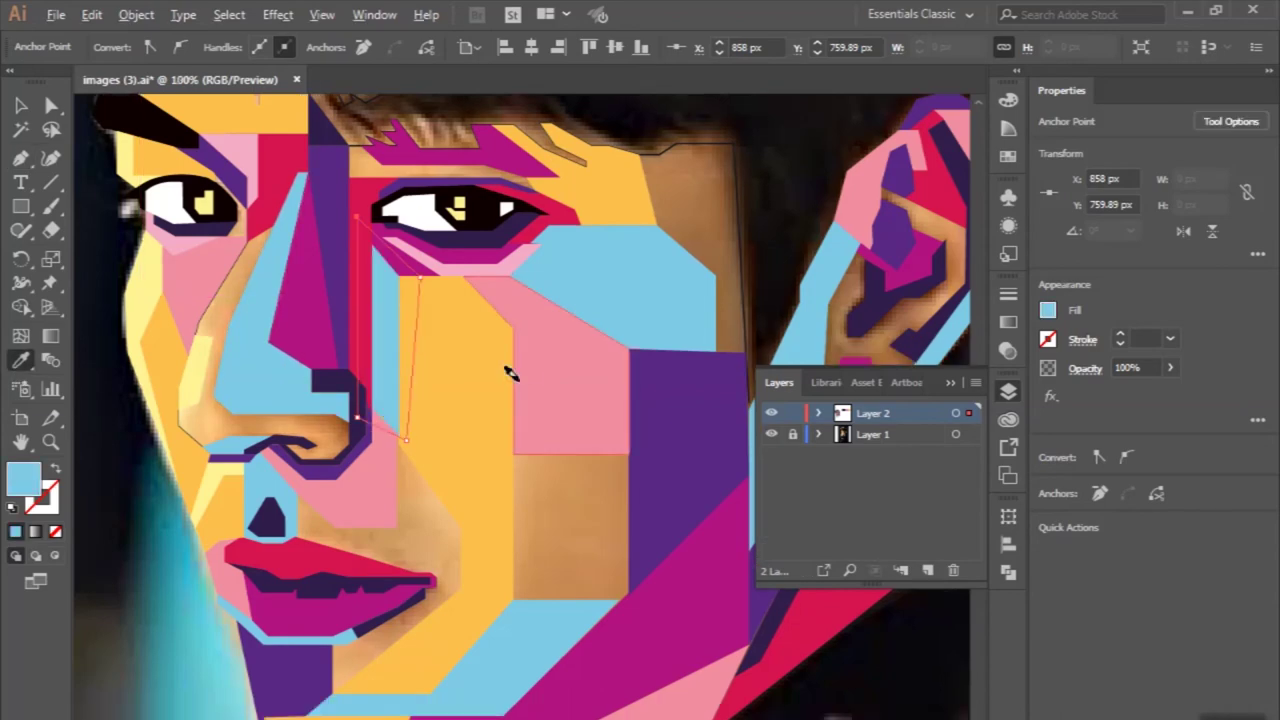
key("ctrl+minus")
Step: Draw a curved facet along the chin below the lips and sample red from the lips
left_click(20, 158)
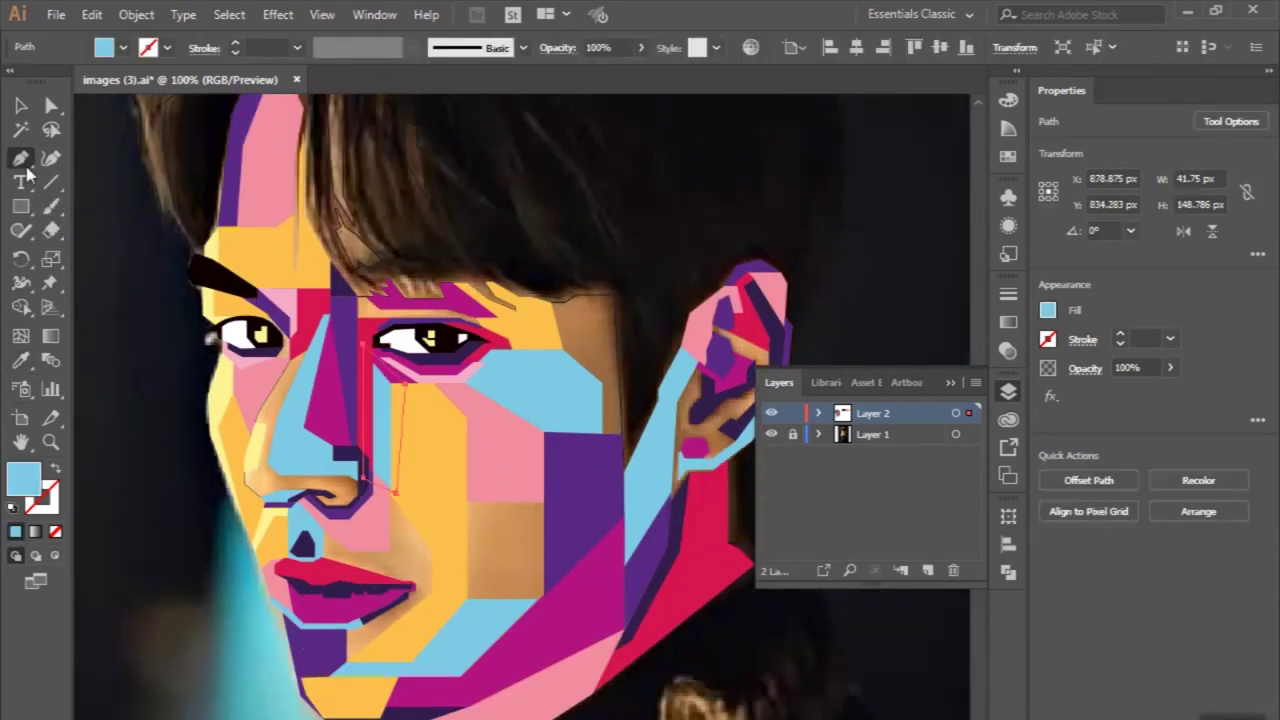
key("ctrl+plus")
left_click(367, 493)
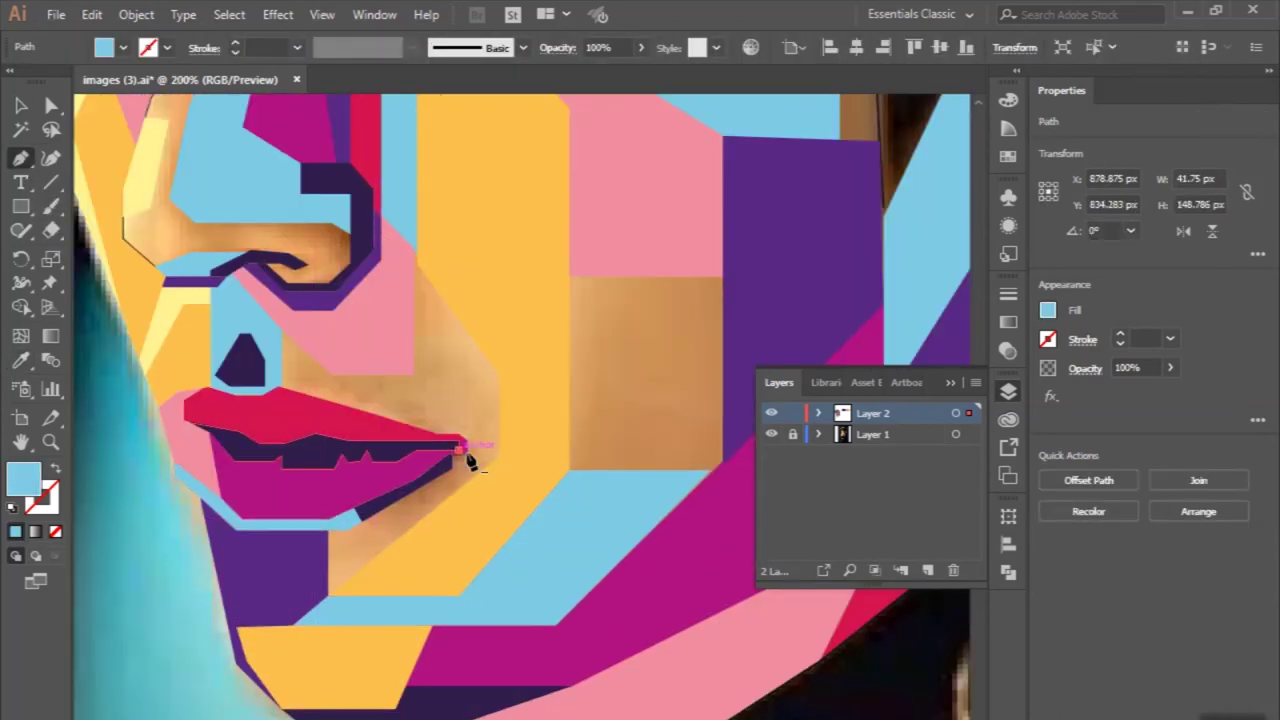
left_click(309, 548)
left_click(494, 464)
left_click_drag(328, 612, 396, 608)
key("i")
key("ctrl+minus")
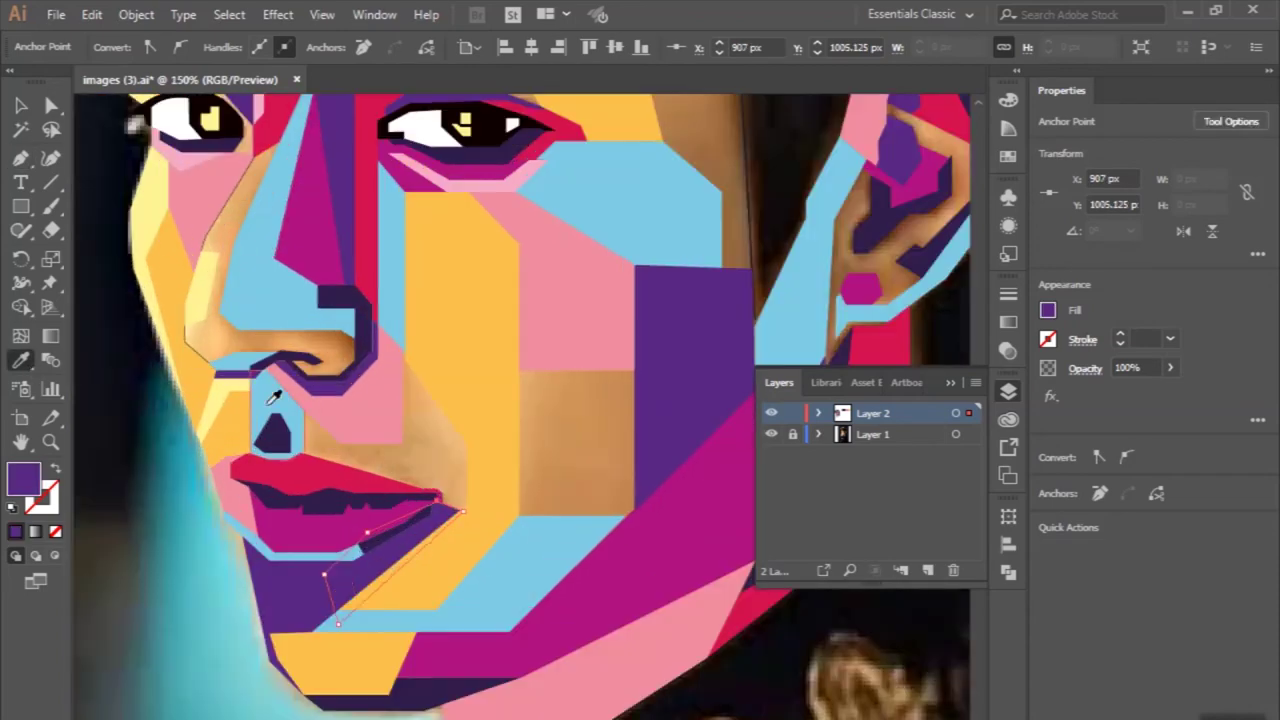
left_click(388, 428)
left_click(345, 462)
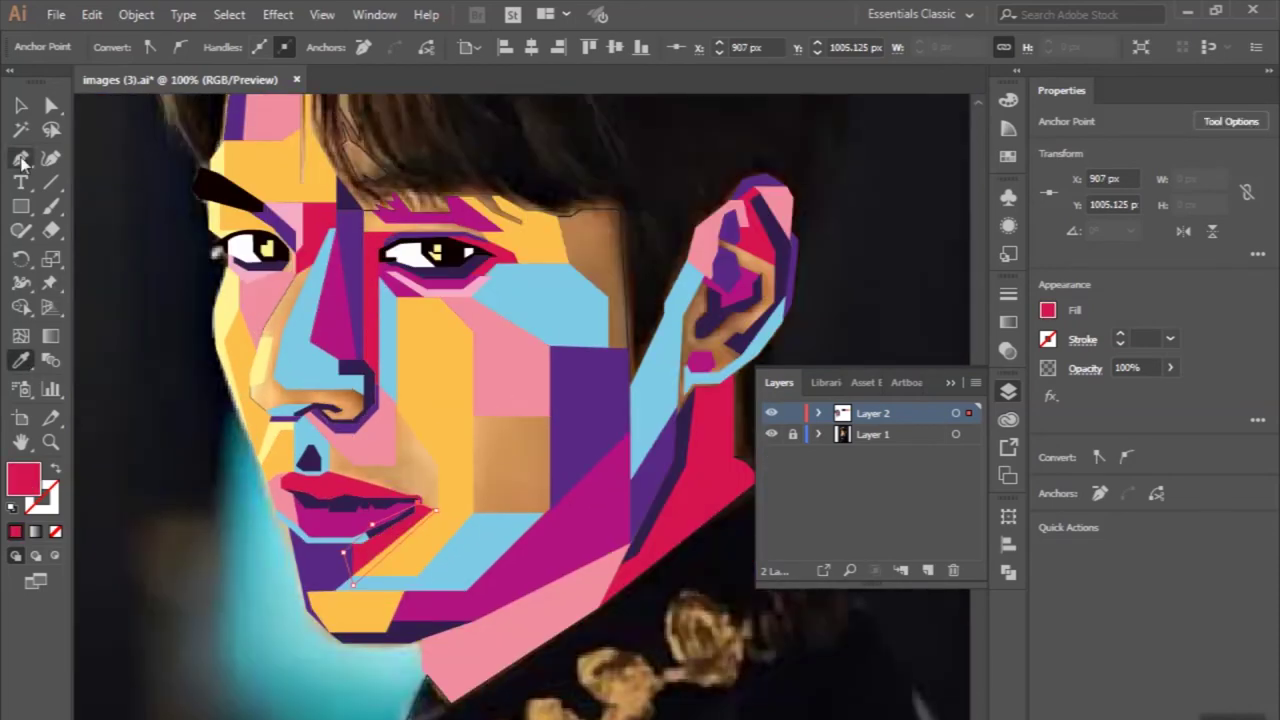
Step: Begin a red polygon facet running from the nose toward the cheek
key("p")
key("ctrl+plus")
left_click(385, 318)
left_click(505, 420)
left_click_drag(485, 537, 403, 510)
left_click(257, 383)
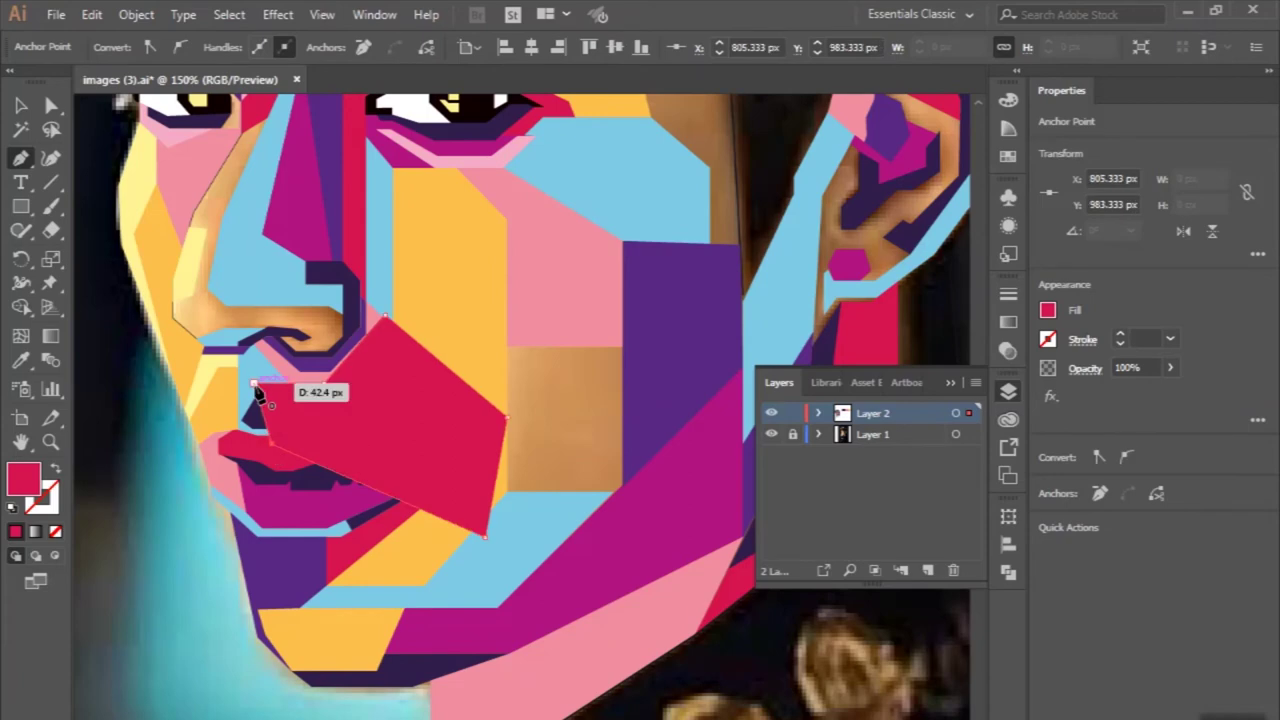
Step: Sample orange-red from the colour palette and zoom back in on the face
key("ctrl+minus")
key("ctrl+minus")
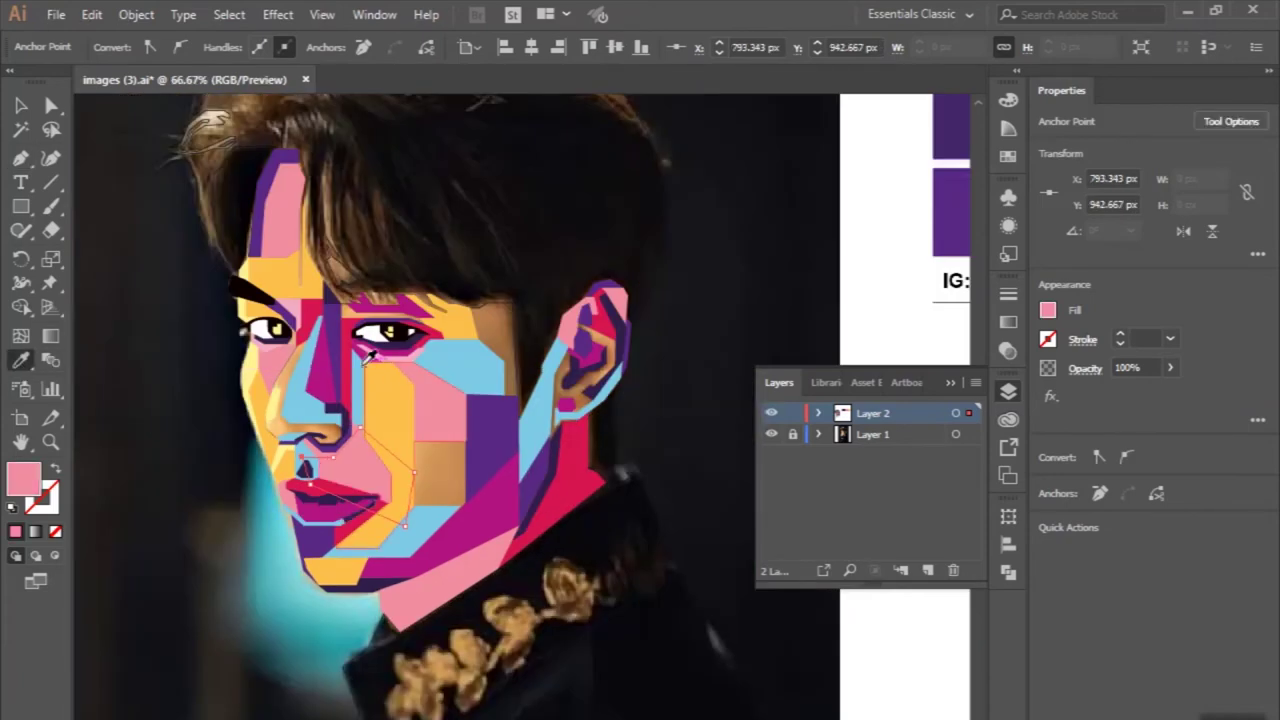
scroll(265, 205, "down", 1)
key("ctrl+minus")
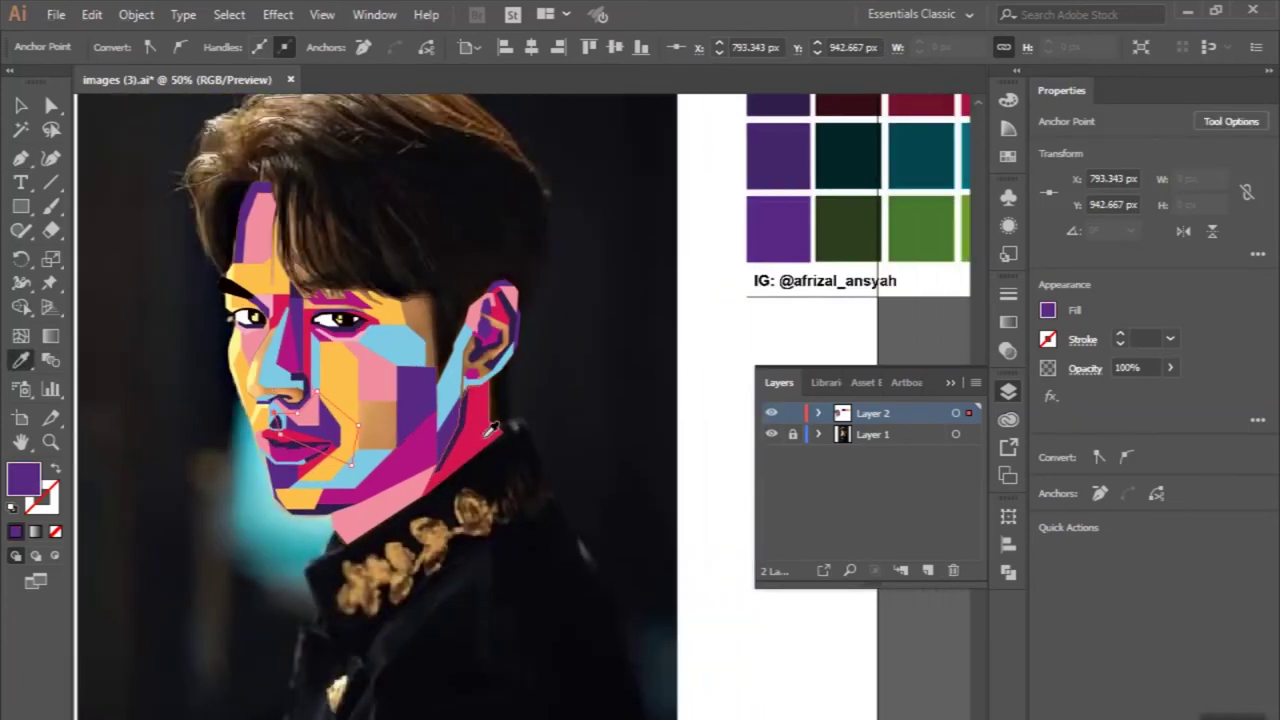
key("ctrl+minus")
key("ctrl+minus")
left_click(880, 195)
key("ctrl+plus")
key("ctrl+plus")
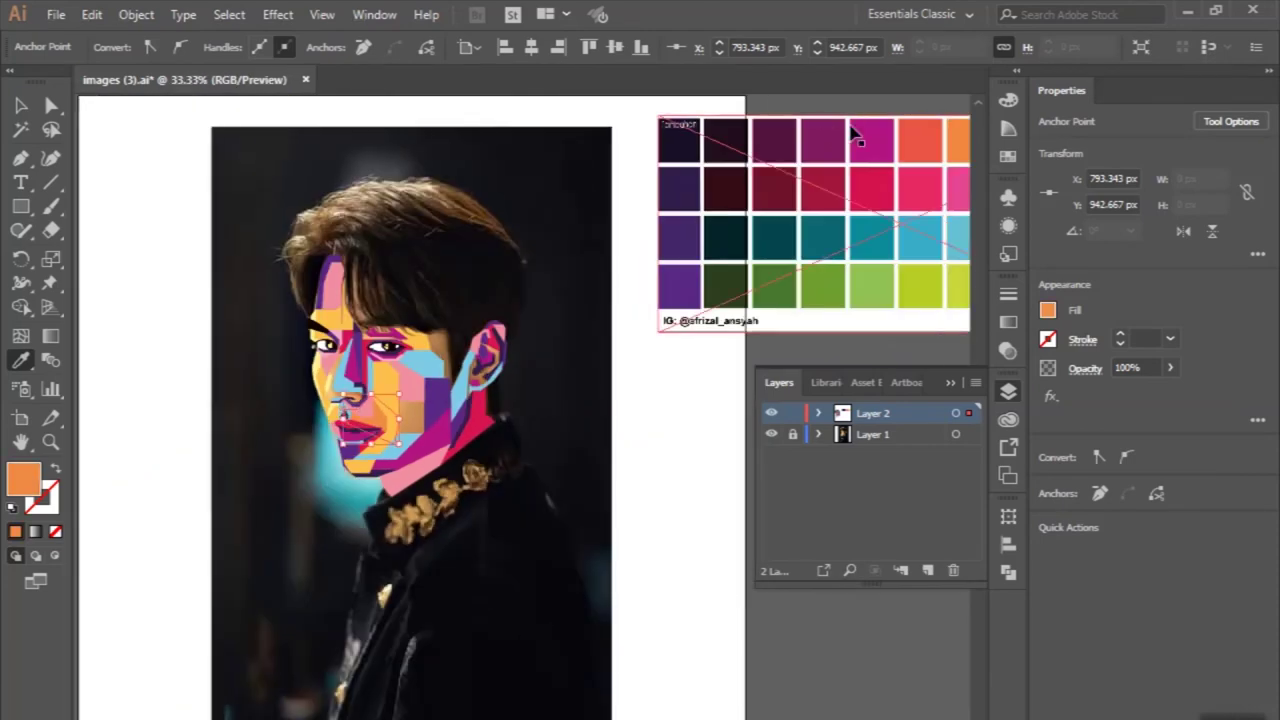
key("ctrl+plus")
key("ctrl+plus")
scroll(400, 240, "up", 2)
Step: Draw a closed orange-red facet running from the eyebrow down toward the nose
left_click(460, 235)
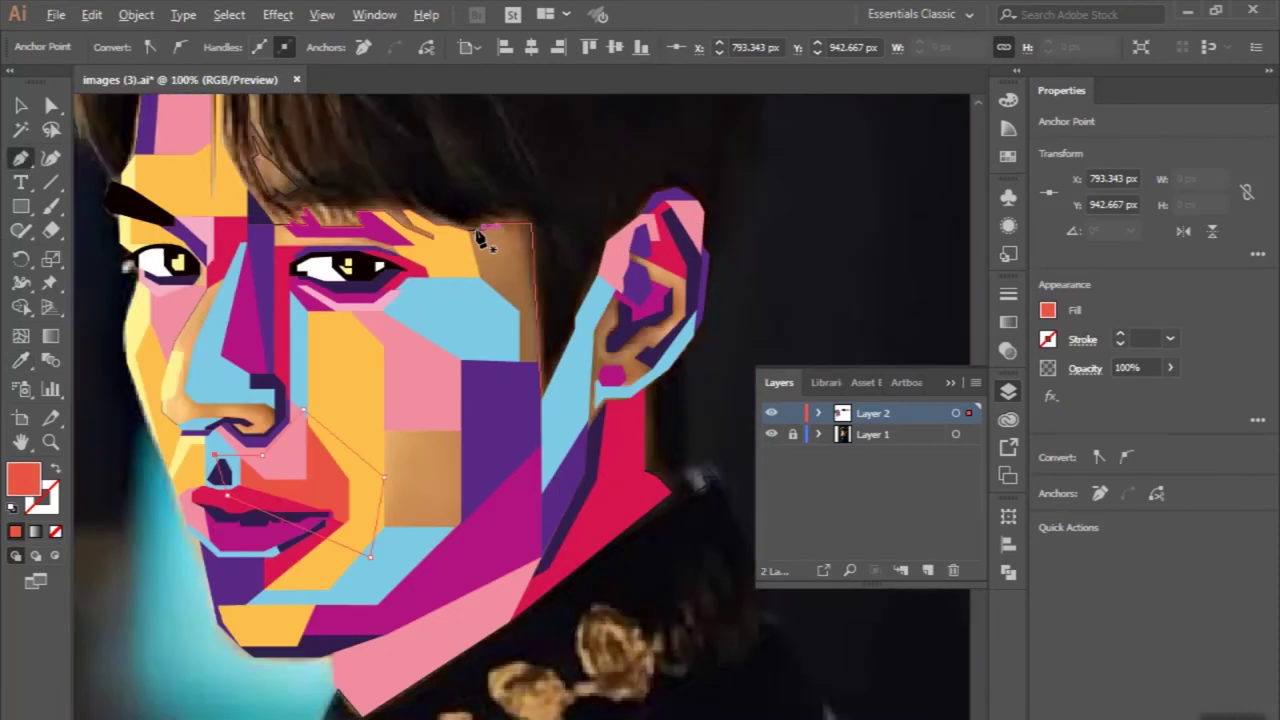
key("ctrl+plus")
key("ctrl+plus")
left_click(489, 232)
left_click(590, 216)
left_click(600, 555)
left_click(460, 545)
left_click(456, 228)
Step: Outline a closed facet down the side of the nose, from brow to nostril
key("ctrl+minus")
key("ctrl+minus")
key("ctrl+minus")
key("ctrl+plus")
key("ctrl+plus")
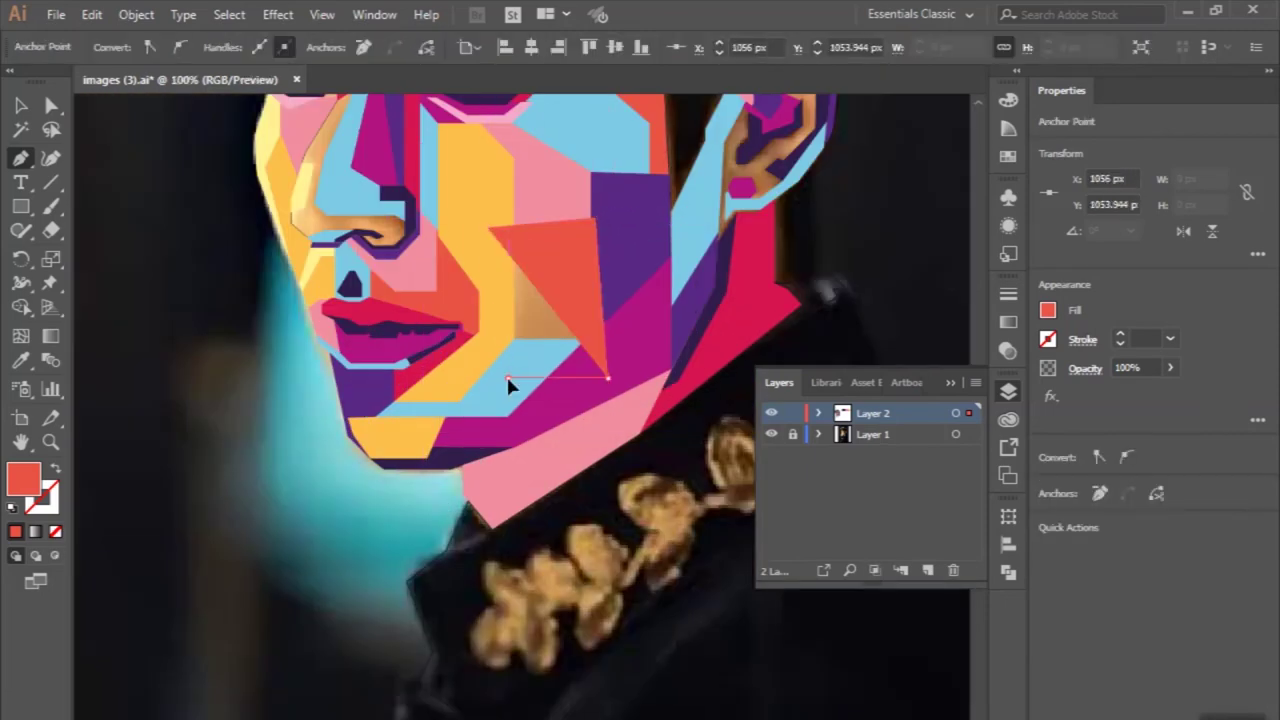
key("ctrl+plus")
scroll(343, 328, "up", 1)
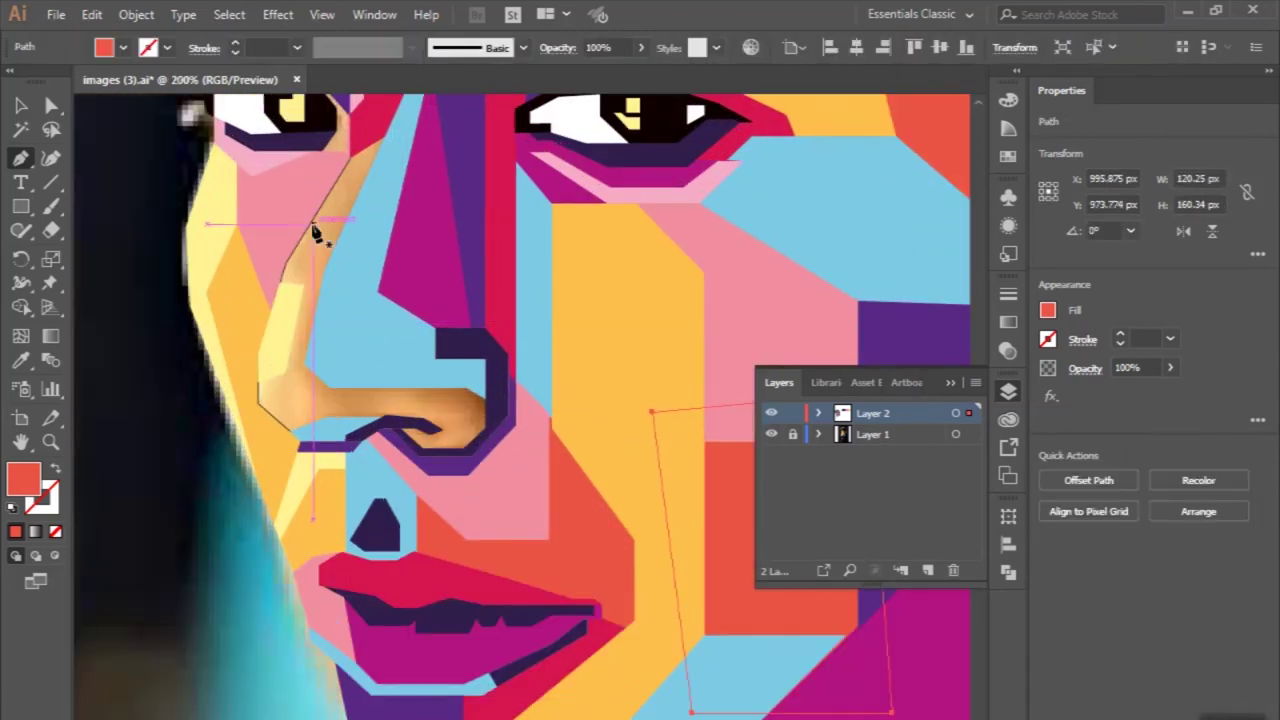
left_click(316, 213)
left_click(297, 373)
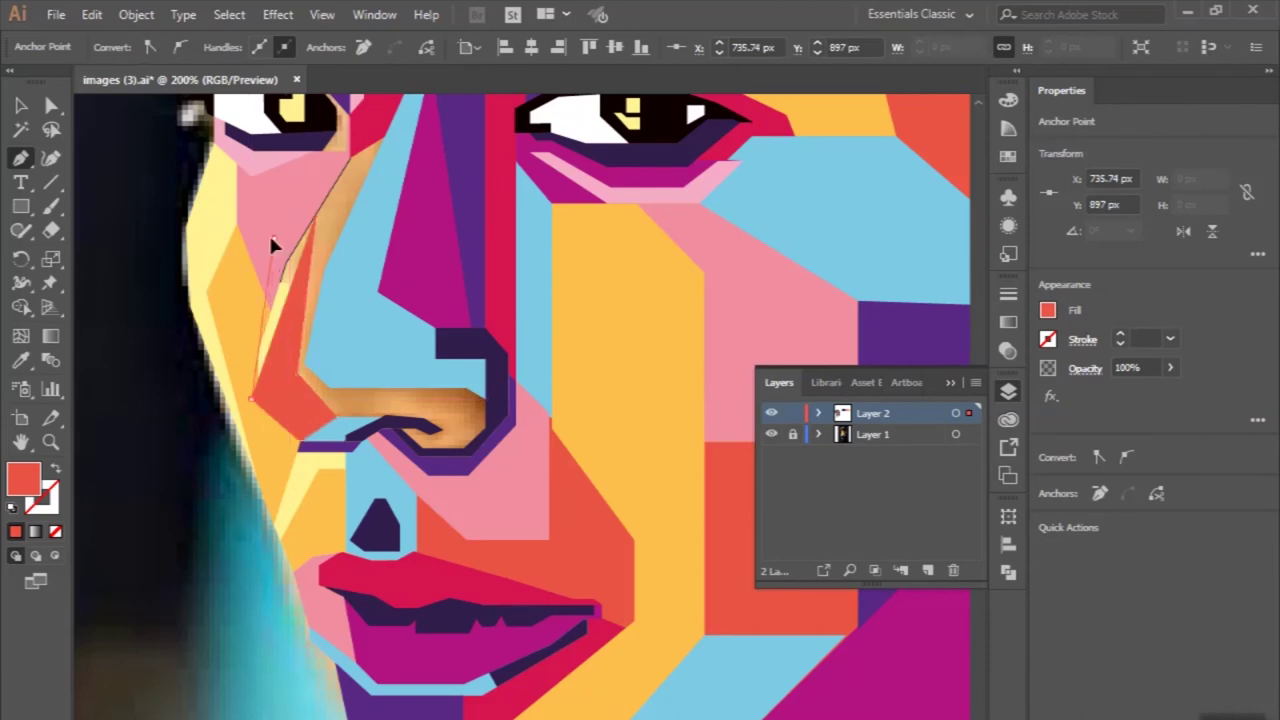
left_click(316, 213)
mouse_move(455, 414)
left_mouse_down()
mouse_move(463, 428)
mouse_move(500, 418)
left_mouse_up()
left_click(363, 143)
scroll(363, 143, "up", 1)
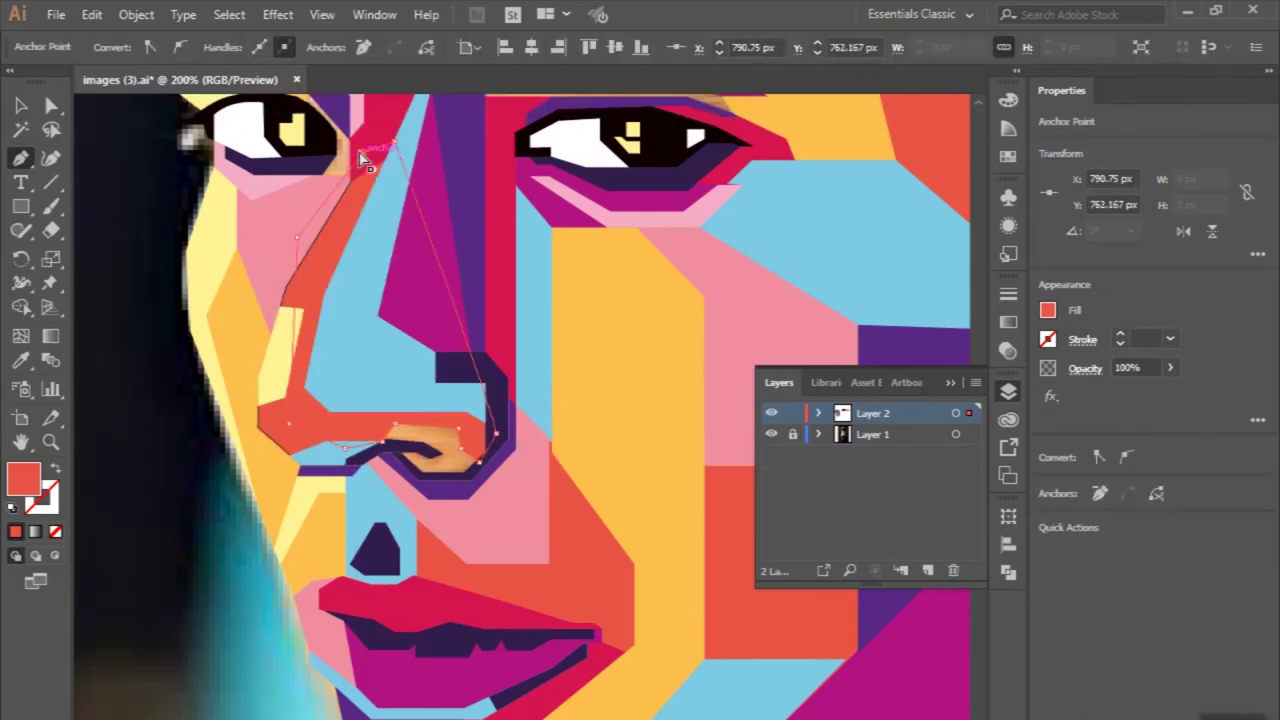
Step: Eyedrop a fill onto the new nose facet, trying light blue, then orange
key("i")
scroll(363, 160, "down", 5)
scroll(529, 391, "up", 2)
left_click(680, 463)
scroll(680, 463, "up", 5)
scroll(310, 497, "down", 2)
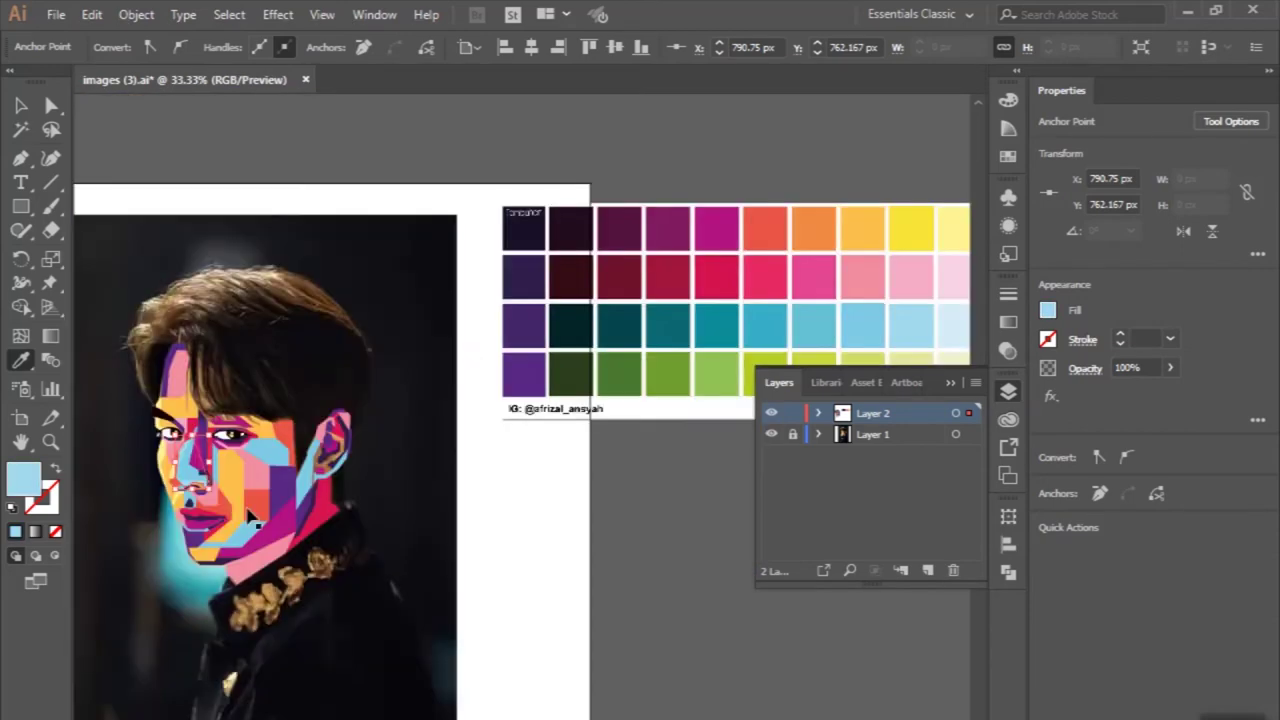
scroll(463, 345, "up", 5)
scroll(234, 340, "up", 1)
left_click(243, 386)
scroll(243, 386, "down", 2)
scroll(115, 248, "up", 1)
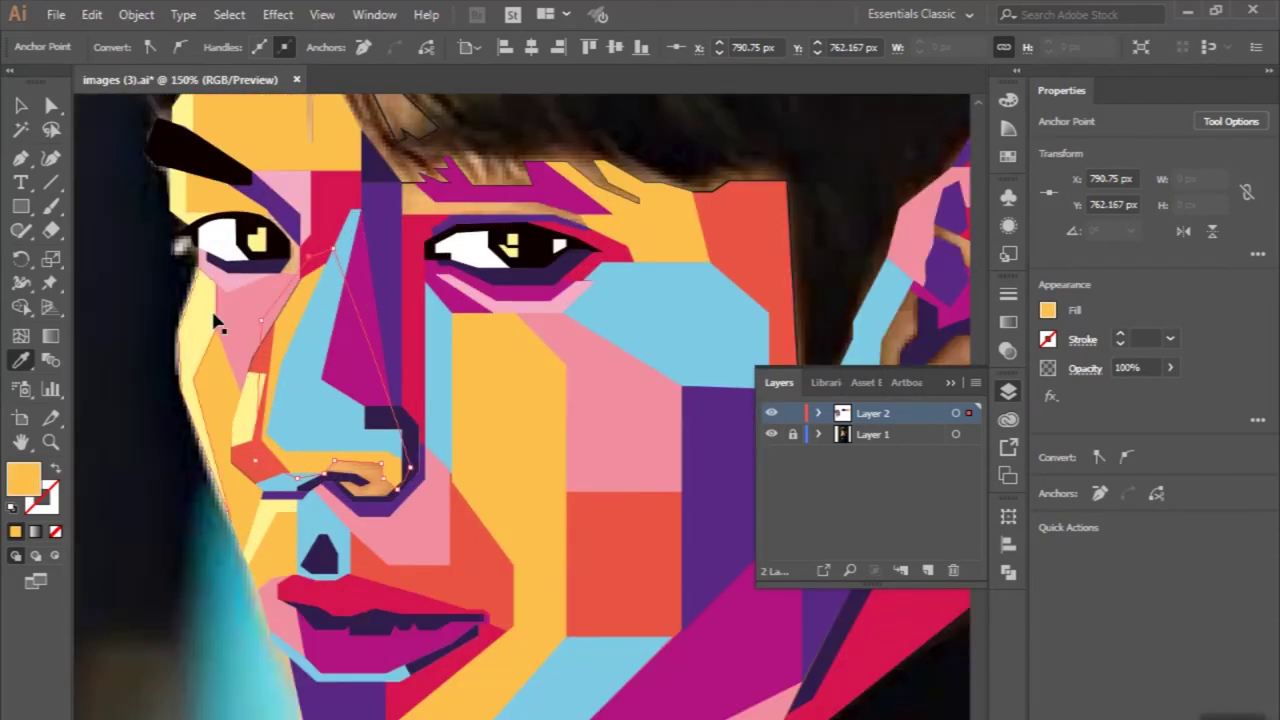
Step: Reposition the light-blue nostril piece above the nostril and fill it orange
key("ctrl")
scroll(407, 560, "up", 2)
left_click_drag(290, 300, 220, 420)
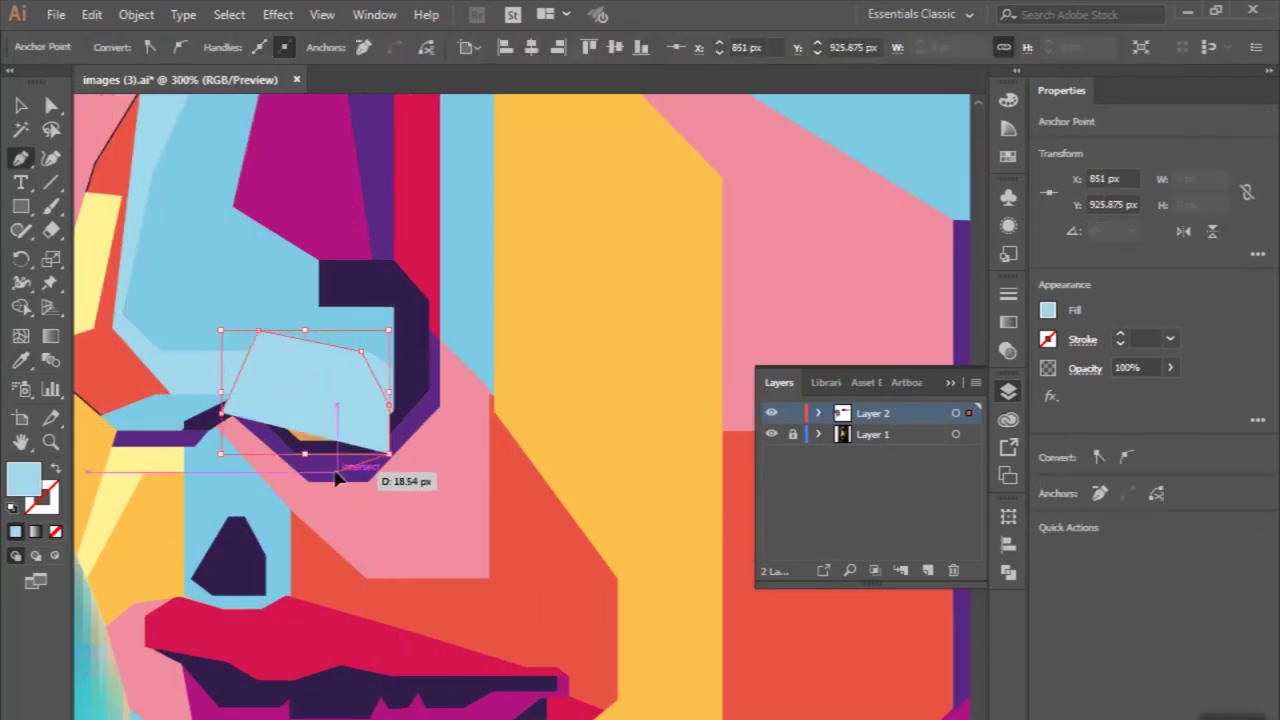
left_click(92, 444)
scroll(157, 323, "down", 3)
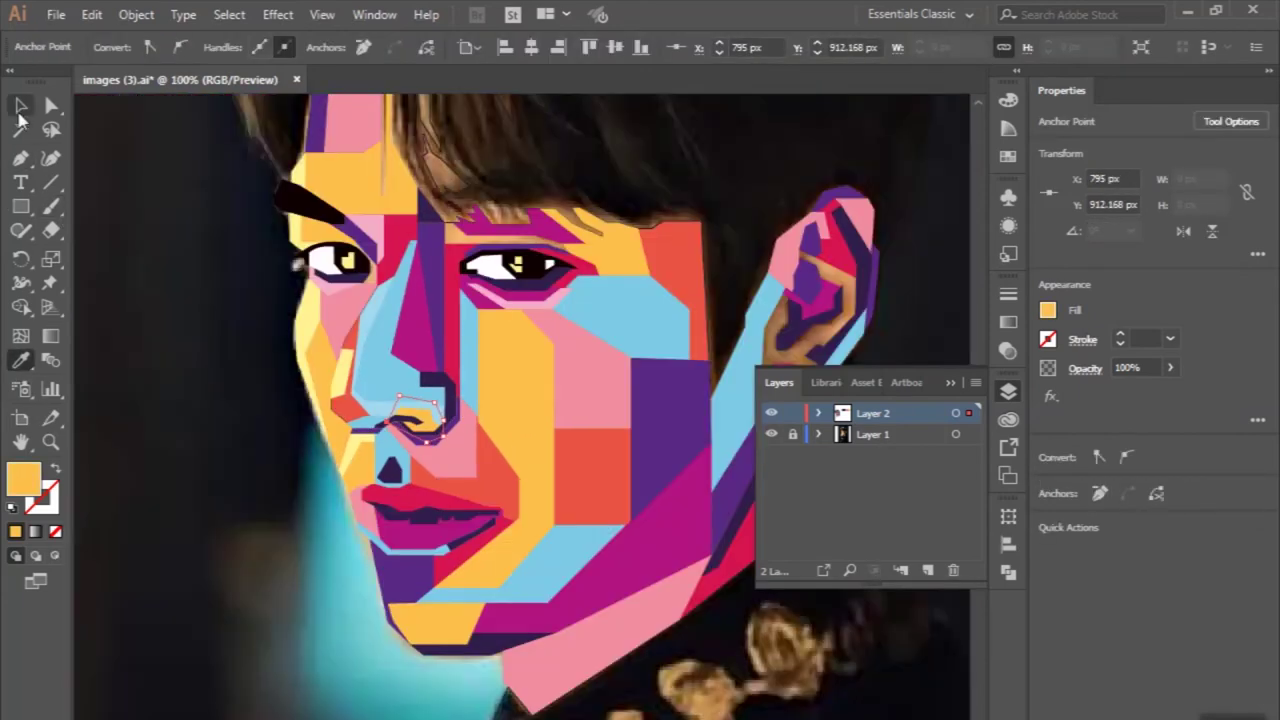
scroll(157, 323, "down", 1)
scroll(157, 323, "down", 1)
scroll(630, 488, "up", 1)
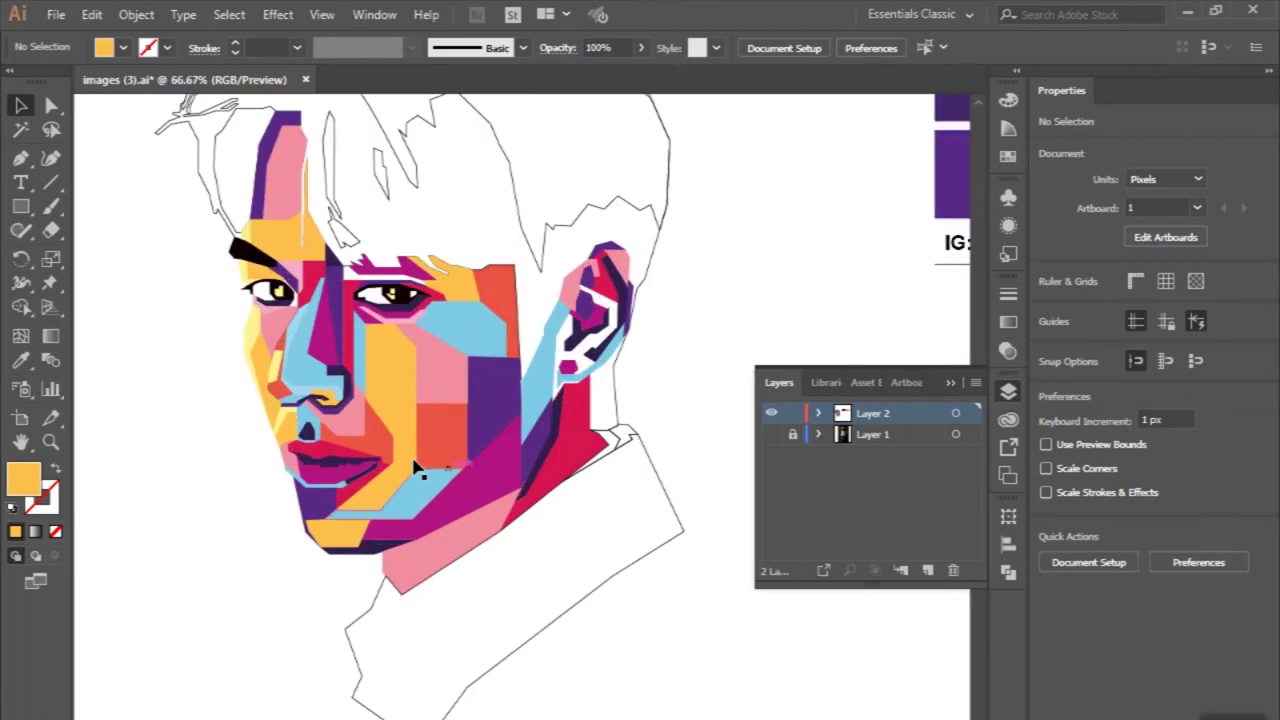
Step: Recolour the cheek facet red-orange, the lower face light blue, and the lips facet
scroll(630, 488, "up", 1)
left_click(420, 430)
left_click(20, 360)
left_click(360, 480)
scroll(360, 480, "up", 2)
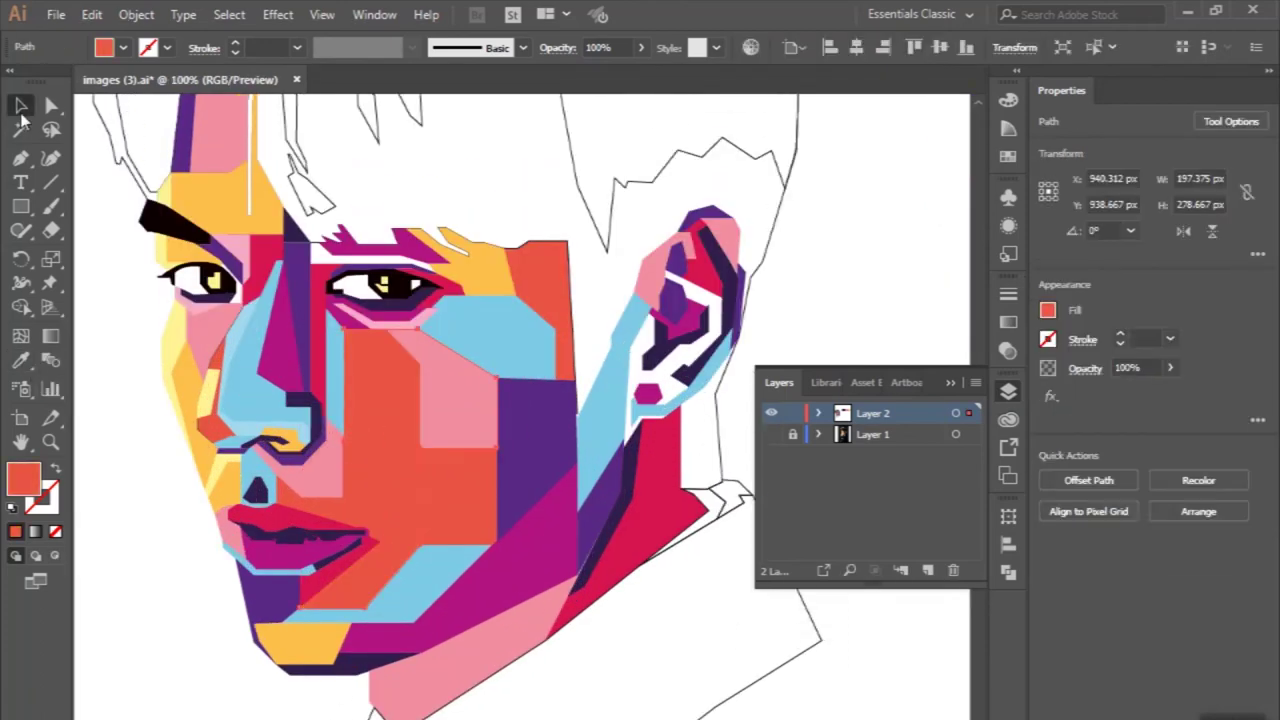
scroll(409, 563, "down", 1)
scroll(409, 563, "up", 1)
left_click(409, 563)
left_click(20, 360)
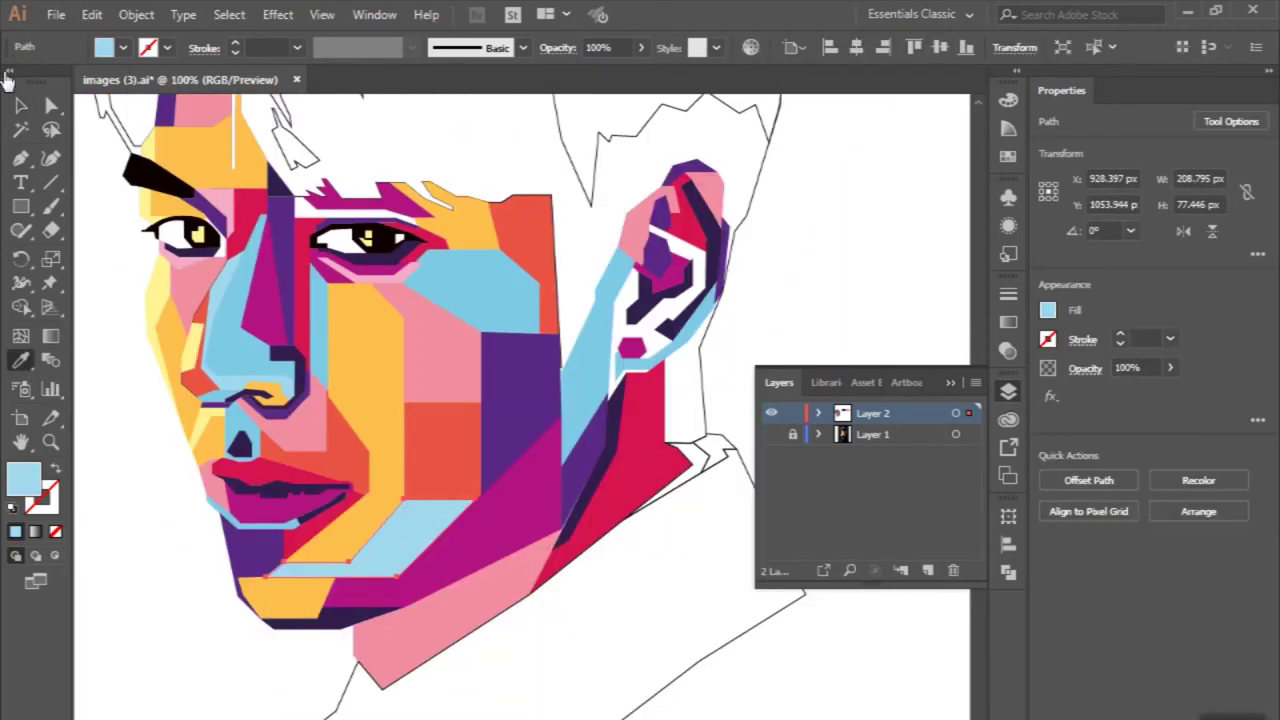
left_click(272, 525)
left_click(20, 360)
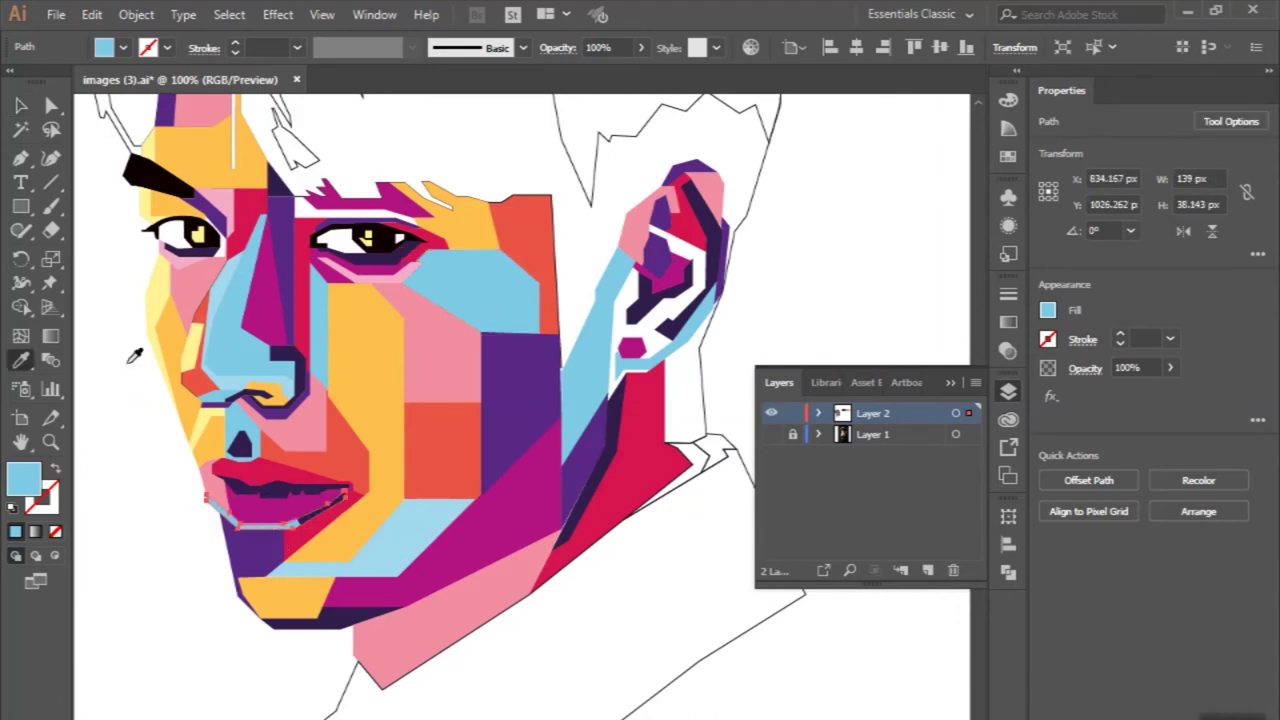
left_click(152, 315)
Step: Fill the purple neck facet red-orange and select the pink neck facet for sampling
scroll(152, 315, "down", 1)
scroll(152, 315, "down", 1)
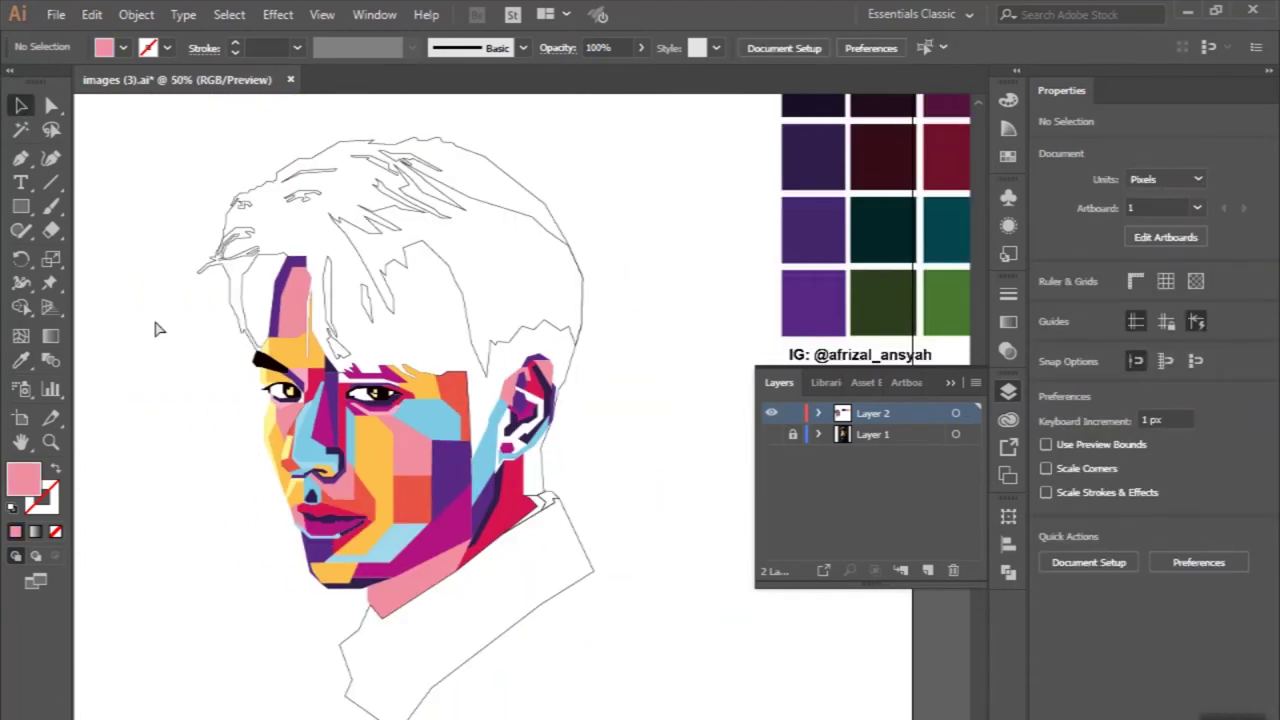
scroll(268, 437, "up", 1)
scroll(295, 503, "down", 1)
scroll(414, 486, "up", 1)
scroll(477, 551, "down", 1)
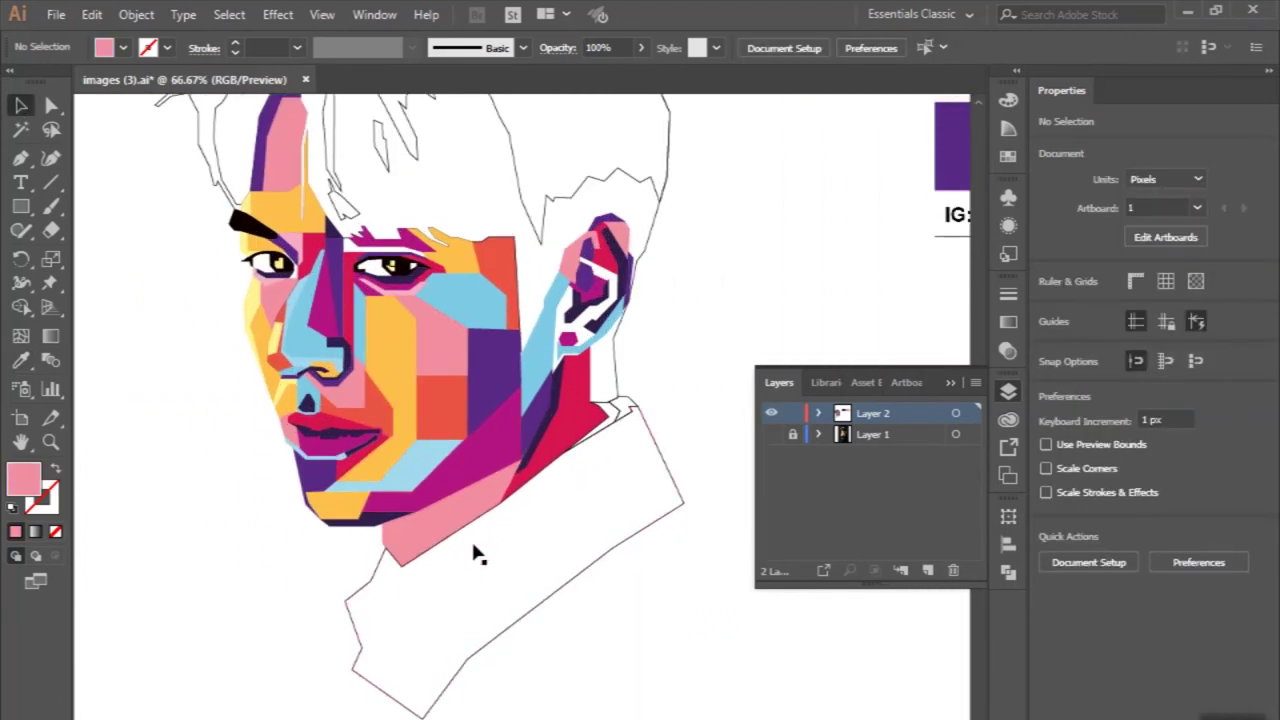
scroll(529, 437, "up", 1)
left_click(529, 437)
left_click(400, 385)
key("v")
left_click(138, 543)
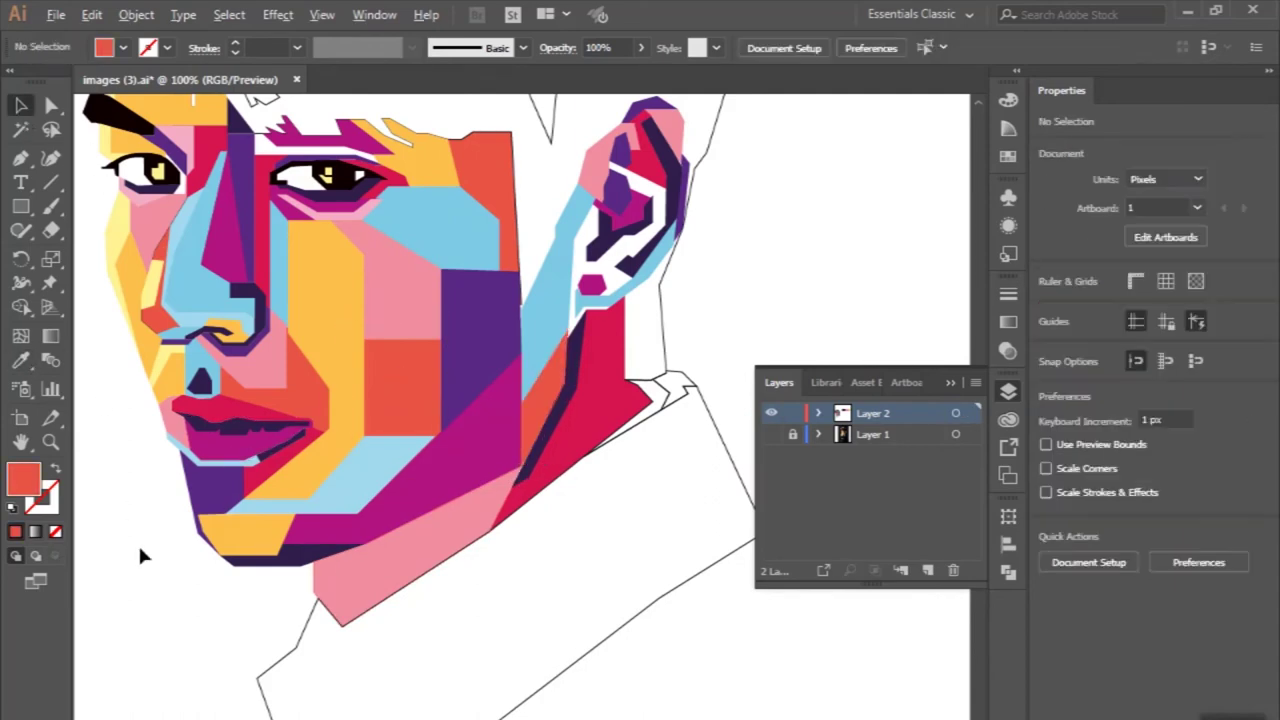
scroll(138, 543, "down", 2)
scroll(440, 608, "up", 1)
left_click(440, 608)
key("i")
scroll(384, 503, "up", 1)
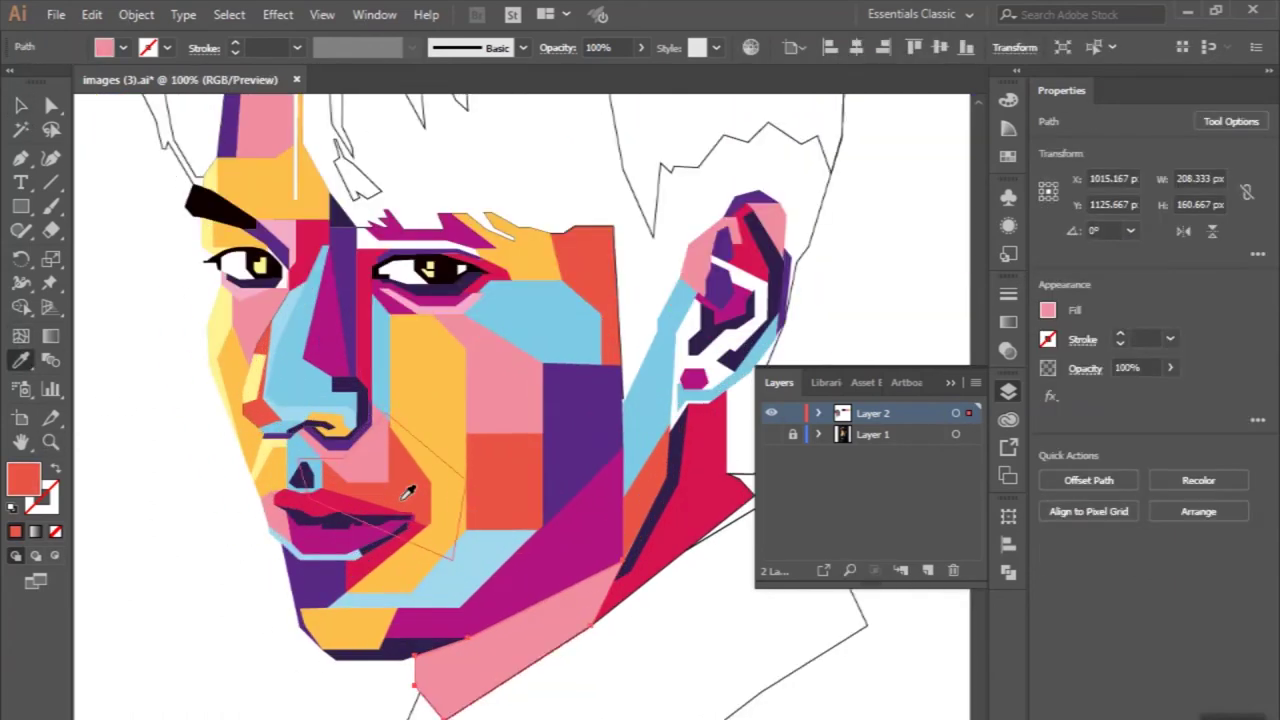
scroll(405, 485, "down", 1)
left_click(197, 362)
scroll(645, 367, "up", 2)
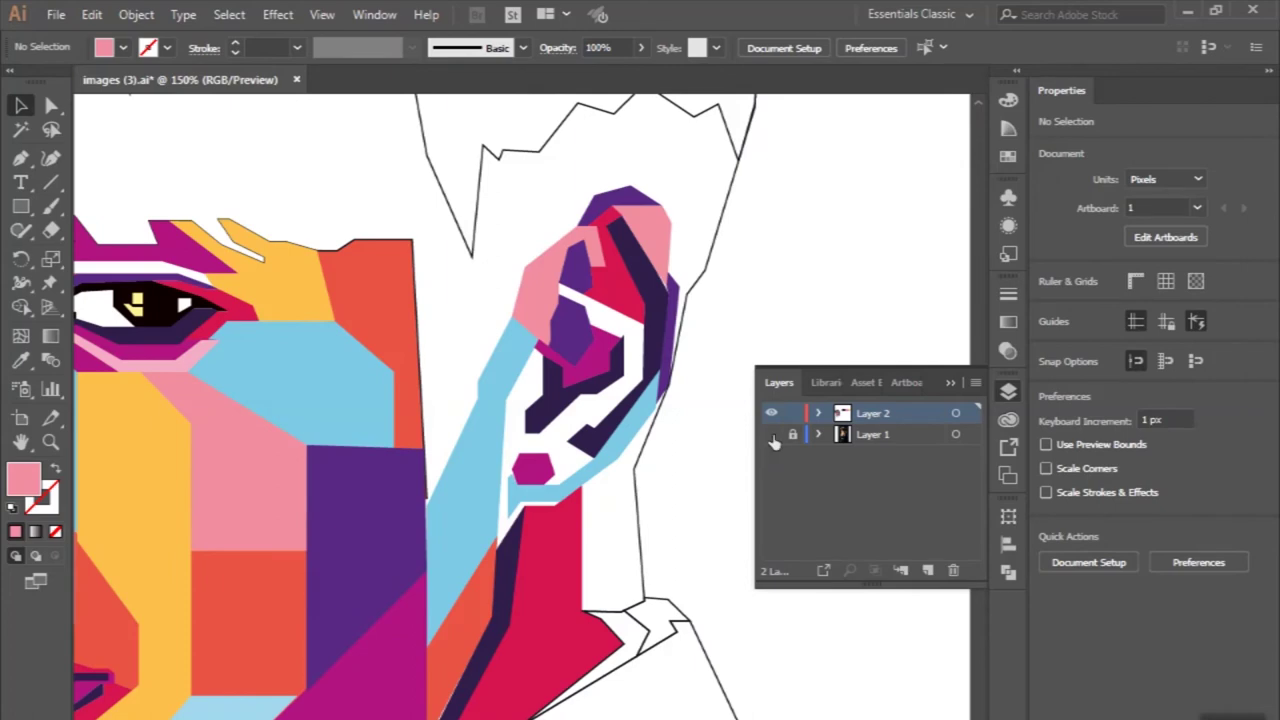
Step: Show the reference photo and outline a closed facet inside the ear
left_click(771, 434)
key("p")
left_click(560, 255)
left_click(490, 405)
left_click(475, 570)
left_click(576, 505)
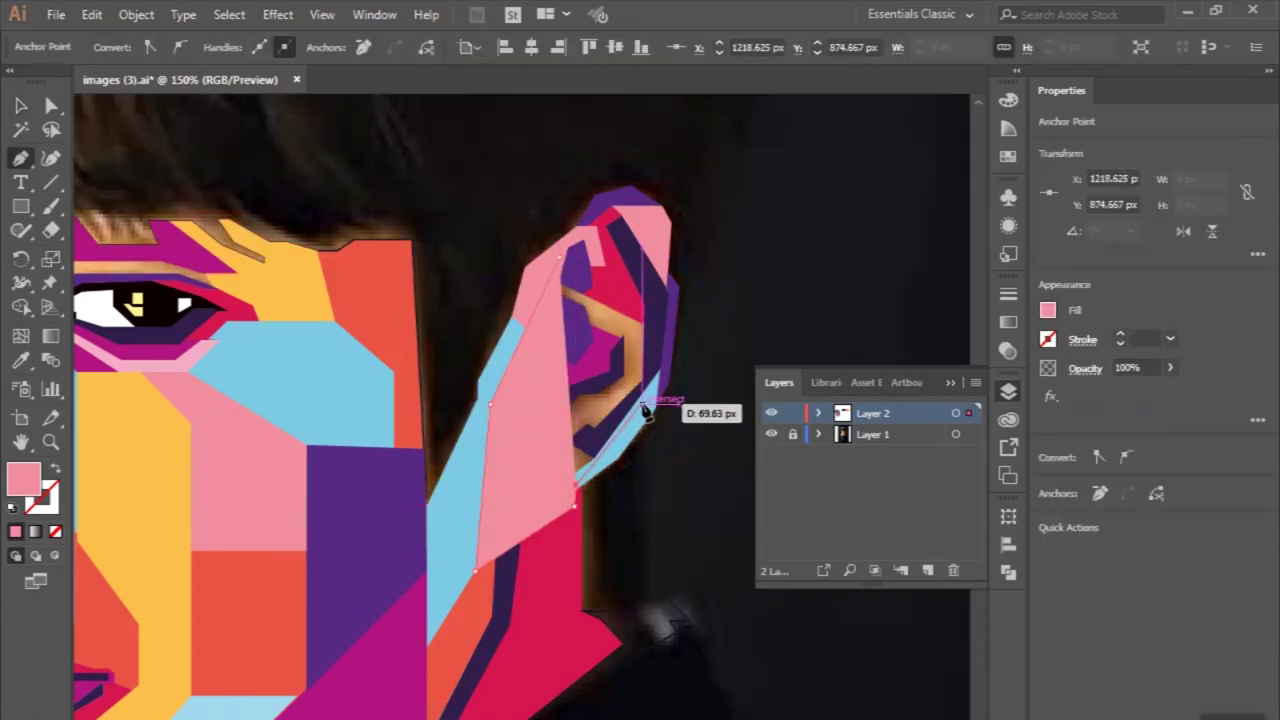
left_click(645, 410)
Step: Fill the ear facet orange, deselect, and toggle the reference photo off and on
left_click(560, 255)
key("i")
left_click(320, 251)
scroll(730, 420, "down", 3)
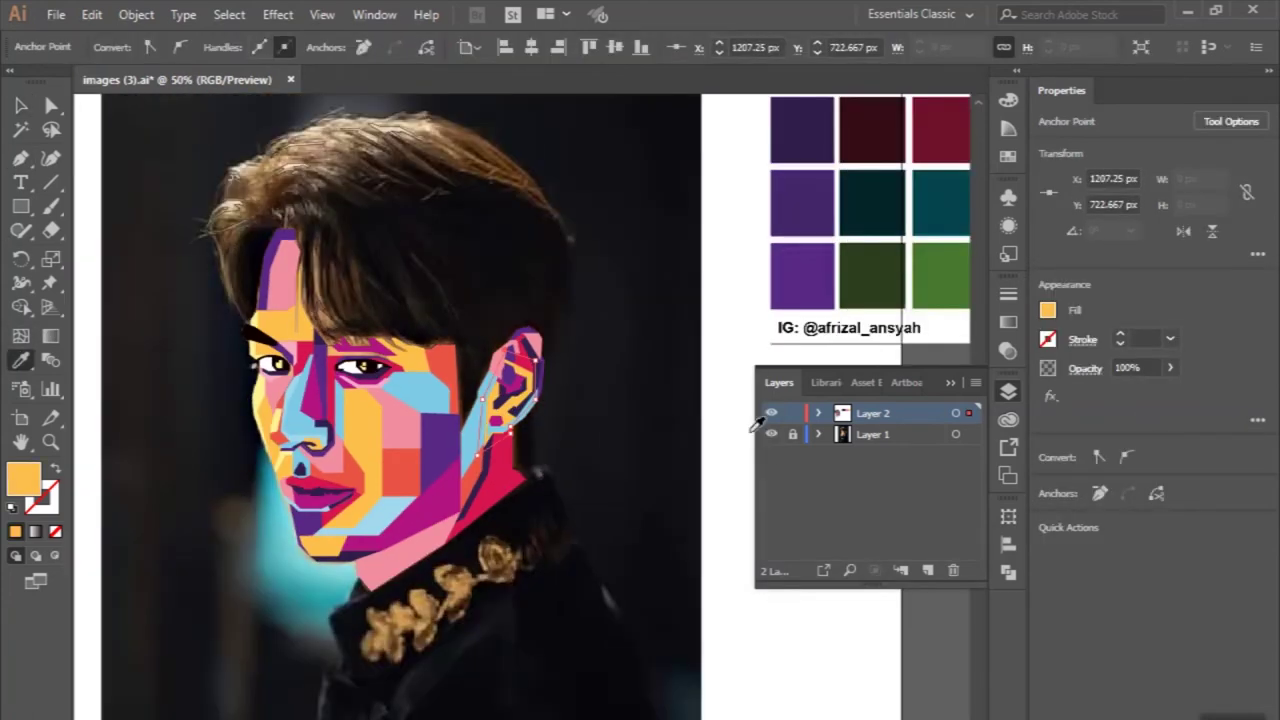
left_click(771, 434)
key("v")
left_click(137, 185)
scroll(137, 180, "down", 1)
scroll(137, 180, "left", 2)
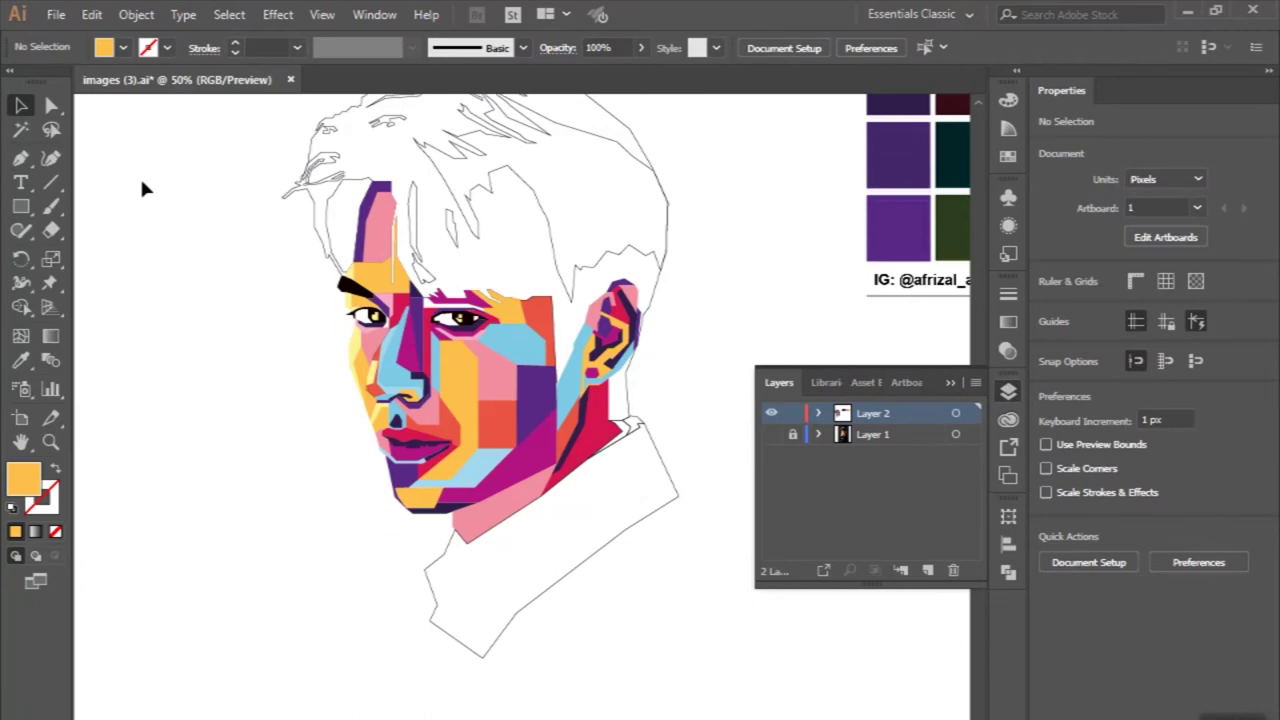
left_click(771, 434)
scroll(548, 318, "up", 1)
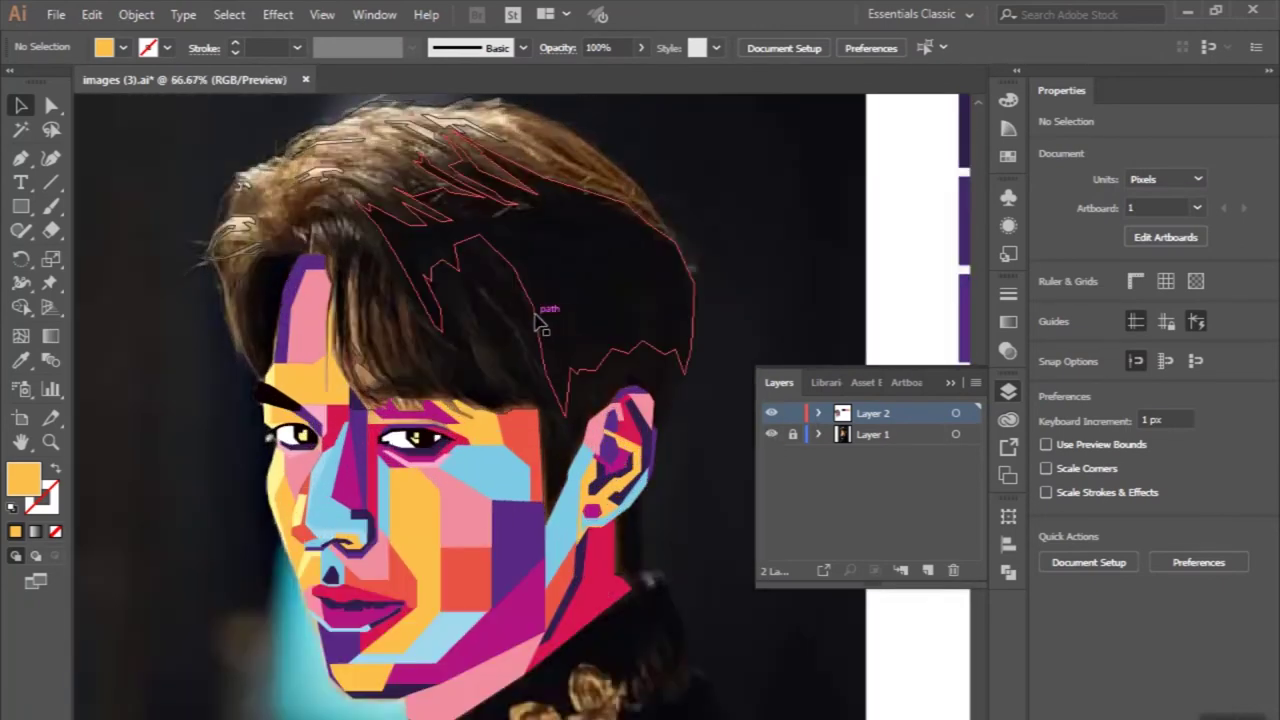
Step: Select the two small hair strands and eyedrop yellow from the face onto them
scroll(548, 318, "up", 1)
left_click(175, 203)
scroll(175, 203, "up", 2)
left_click(182, 227, "shift")
key("i")
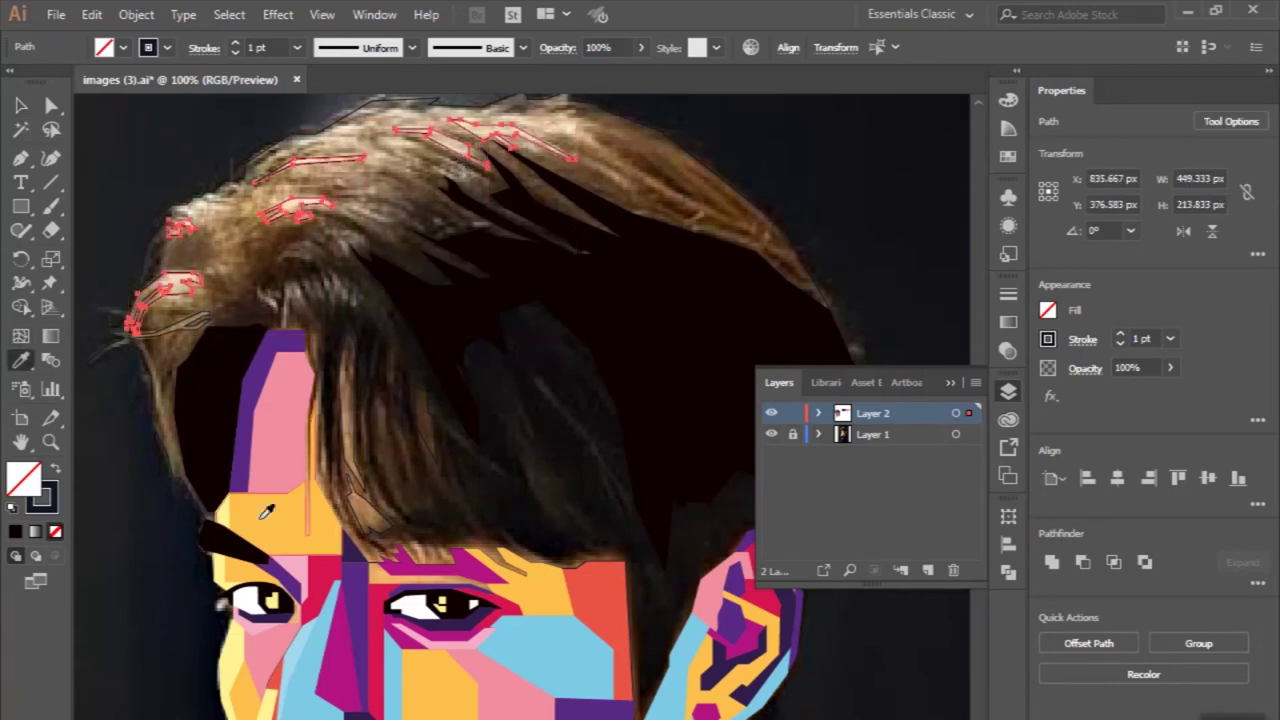
left_click(266, 508)
Step: Fill the large hair outline near-black from the palette after trying yellow, red-orange and purple
key("v")
left_click(152, 262)
left_click(22, 360)
left_click(286, 522)
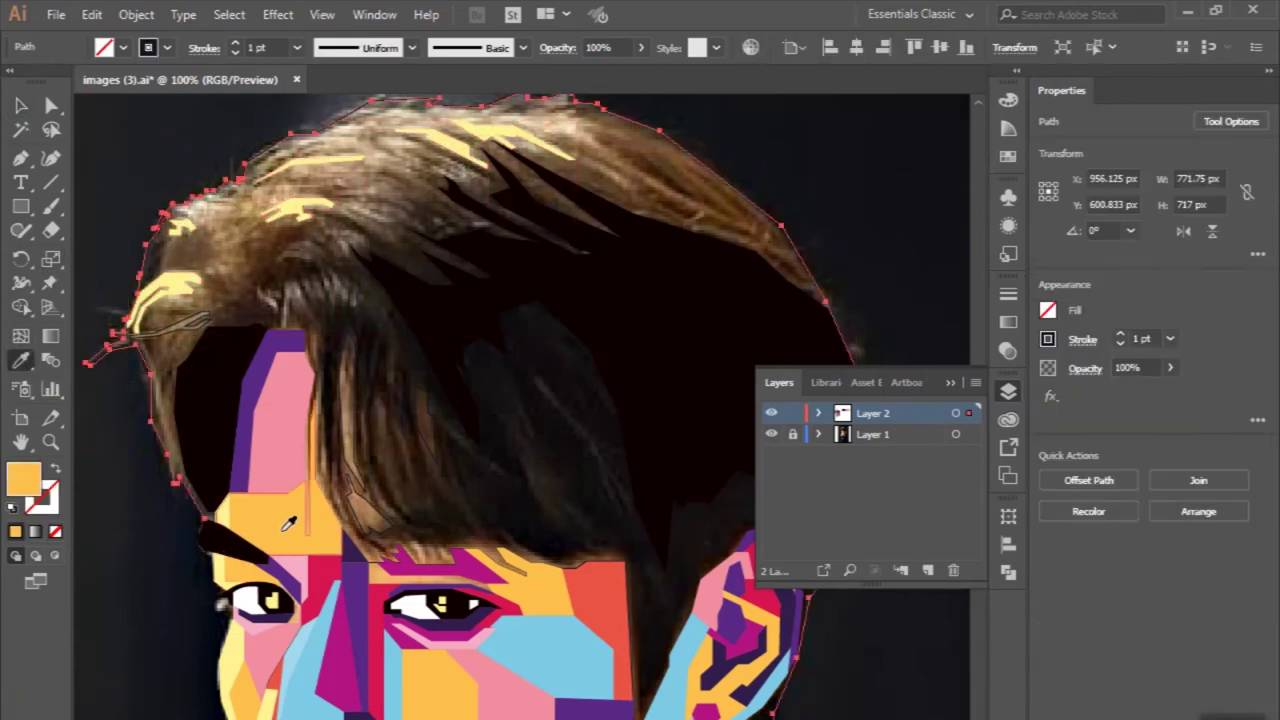
scroll(488, 172, "down", 1)
left_click(352, 549)
scroll(358, 543, "down", 1)
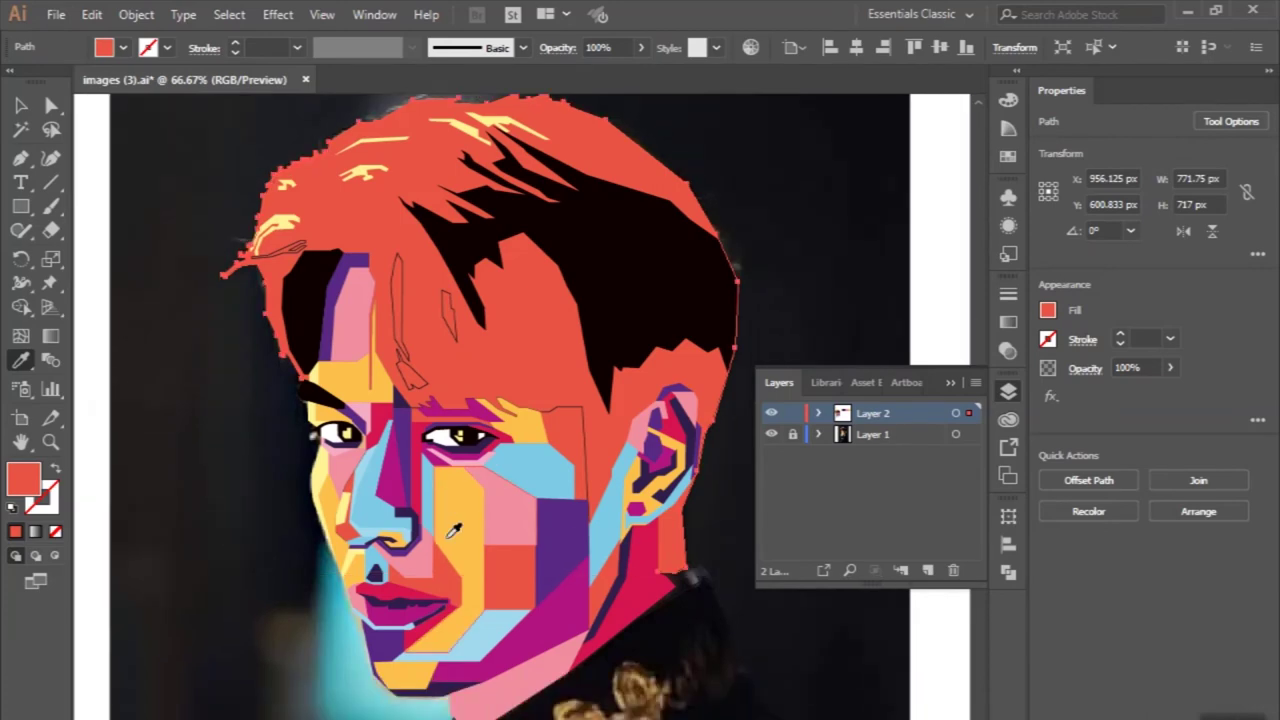
scroll(305, 393, "down", 1)
left_click(680, 272)
left_click(672, 190)
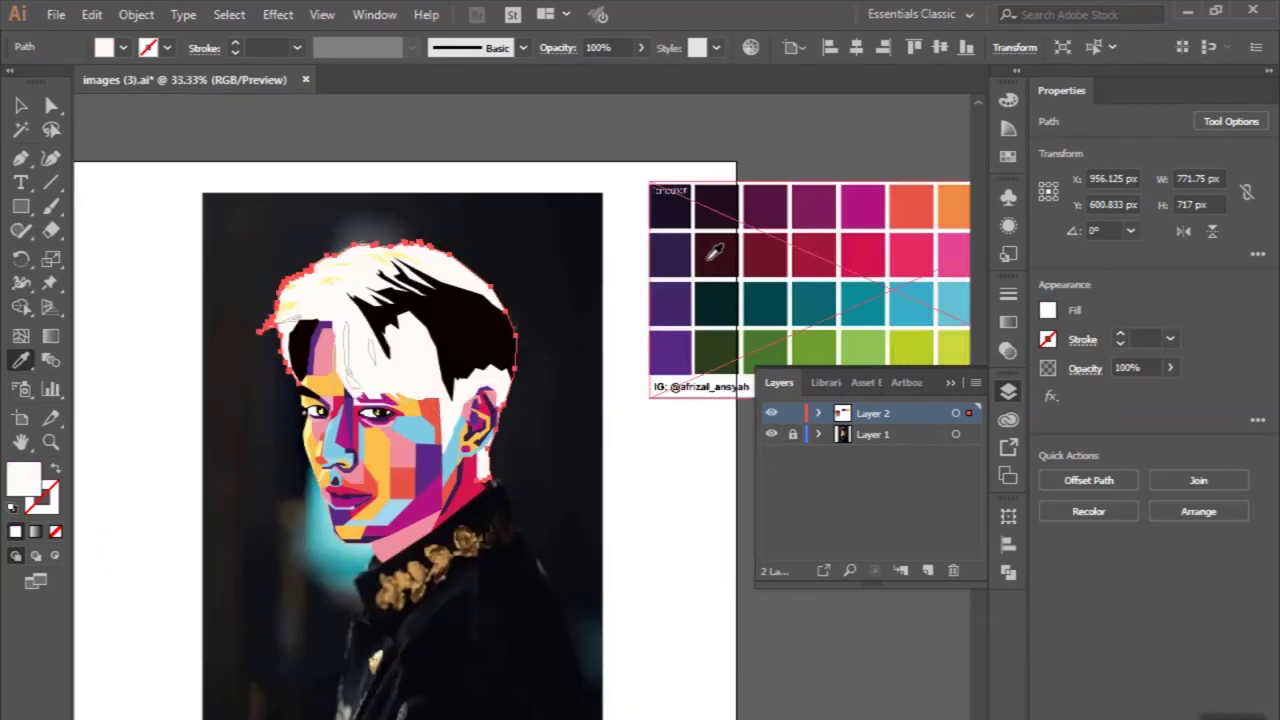
scroll(350, 348, "up", 1)
Step: Deselect everything and hide the reference photo layer
key("v")
left_click(696, 150)
scroll(696, 150, "down", 1)
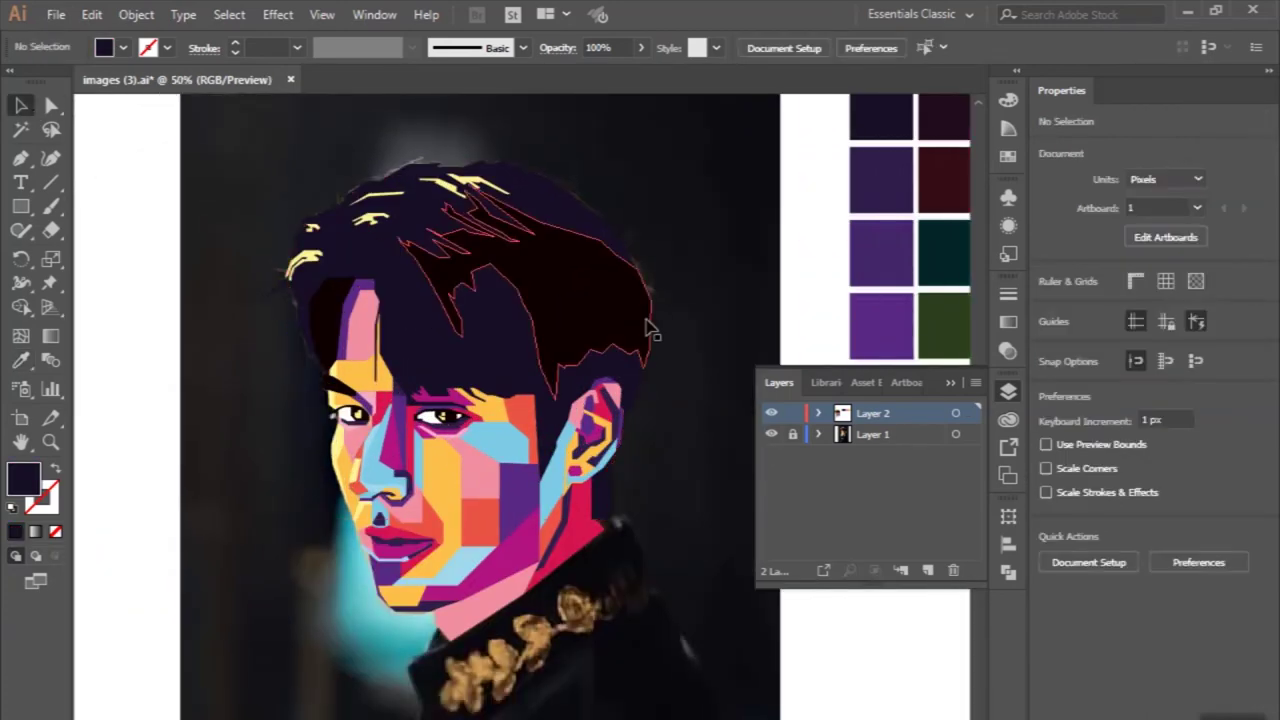
left_click(771, 434)
scroll(615, 488, "up", 2)
scroll(615, 488, "right", 2)
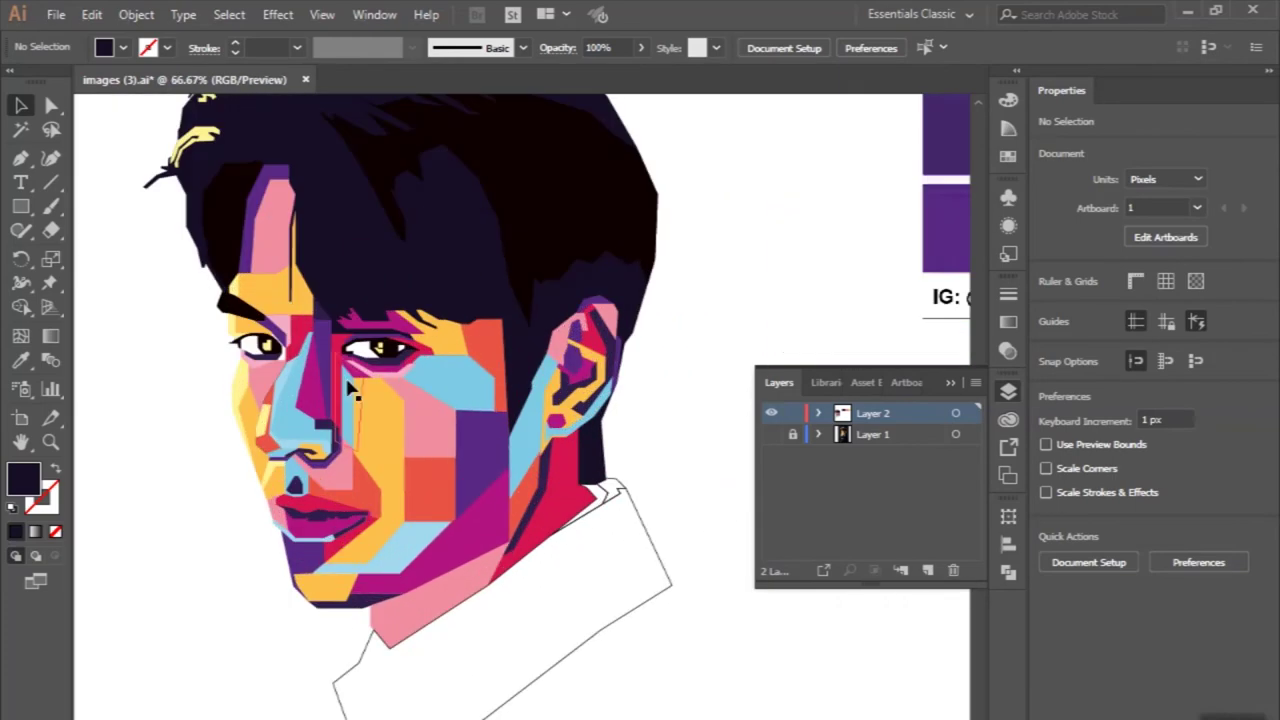
Step: Try a sampled pink fill on a forehead facet, then undo it
left_click(235, 215)
key("i")
left_click(255, 255)
scroll(200, 253, "left", 1)
scroll(154, 251, "left", 1)
key("ctrl+z")
key("v")
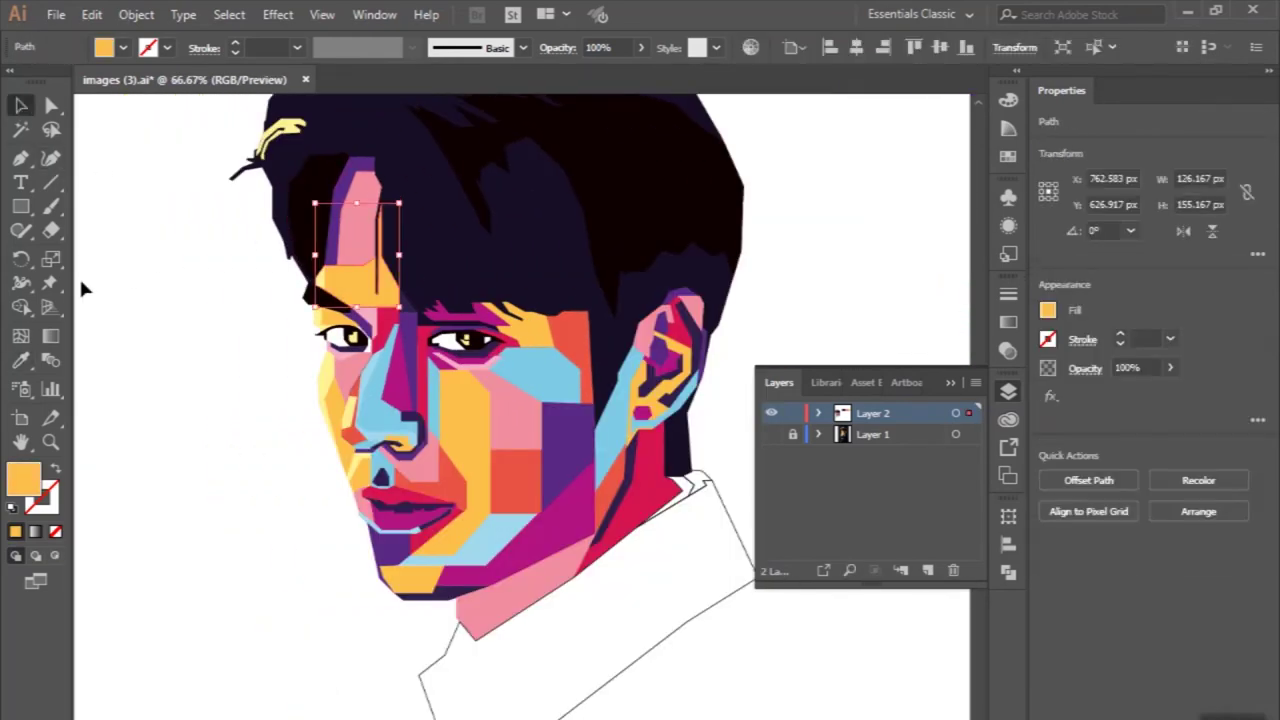
scroll(166, 257, "down", 1)
scroll(166, 257, "up", 2)
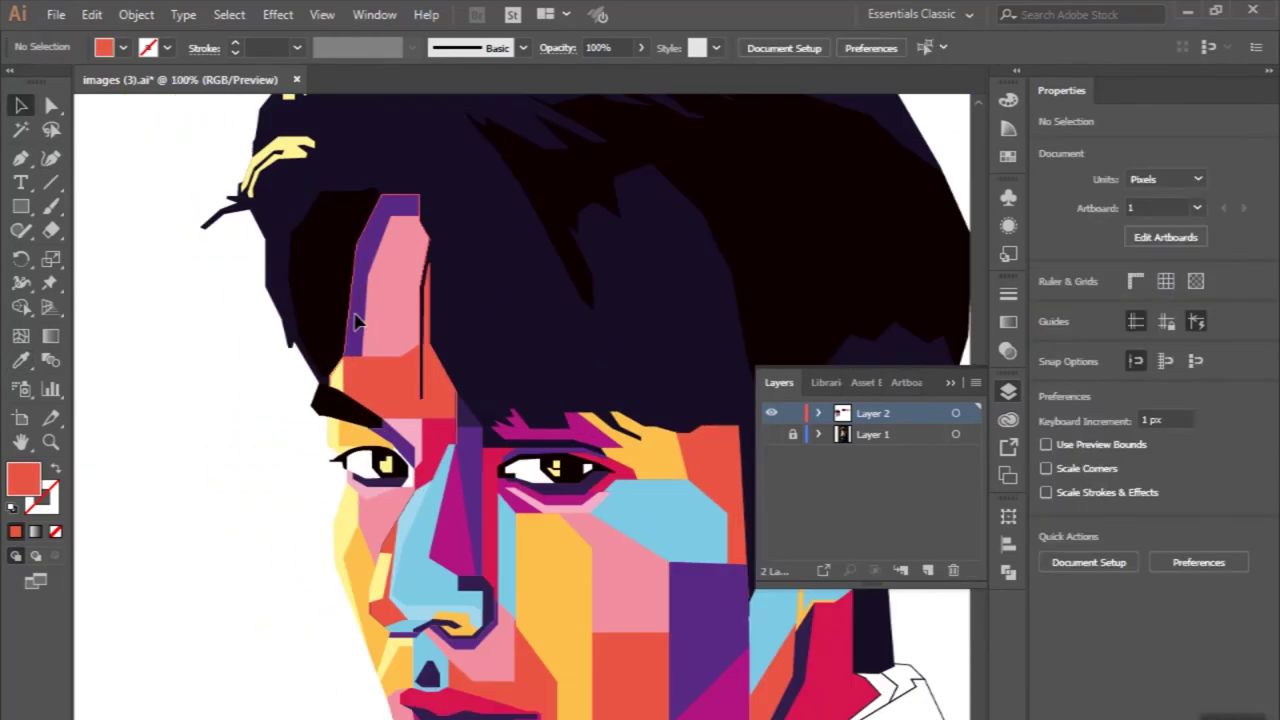
Step: Recolour another forehead facet magenta with the Eyedropper
left_click(355, 240)
scroll(560, 400, "down", 1)
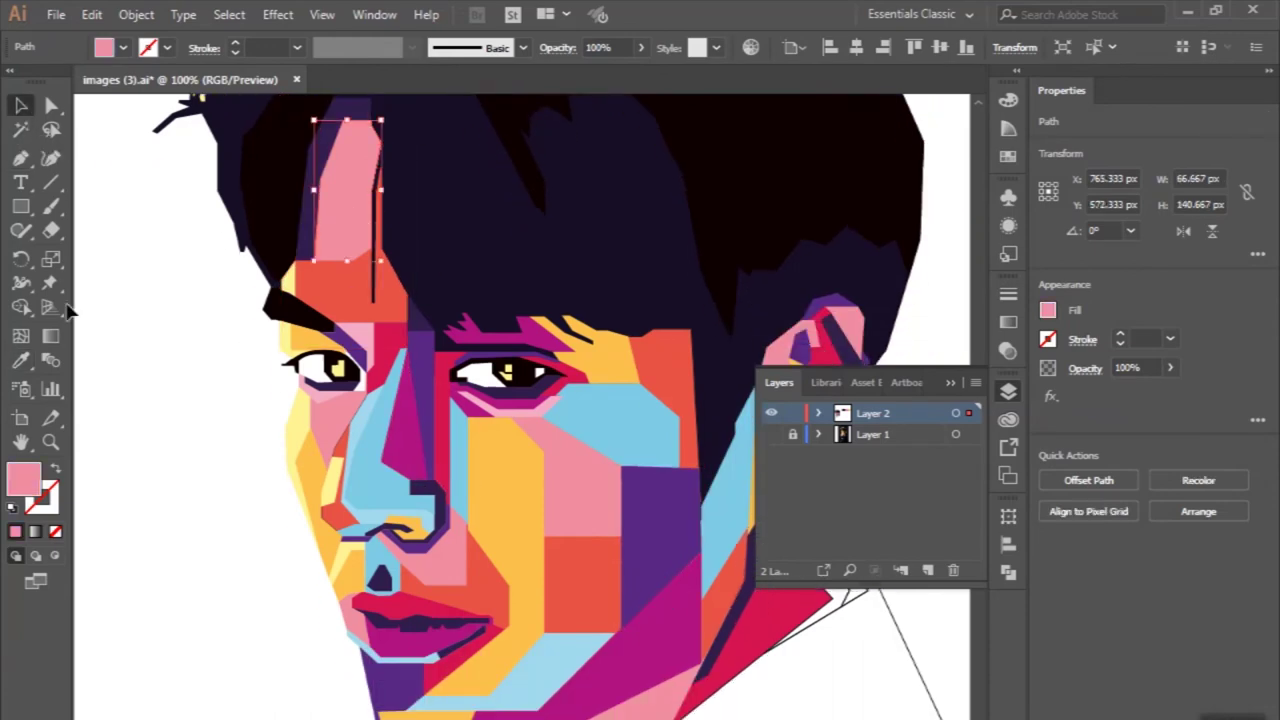
left_click(650, 620)
scroll(557, 573, "down", 1)
scroll(203, 366, "down", 1)
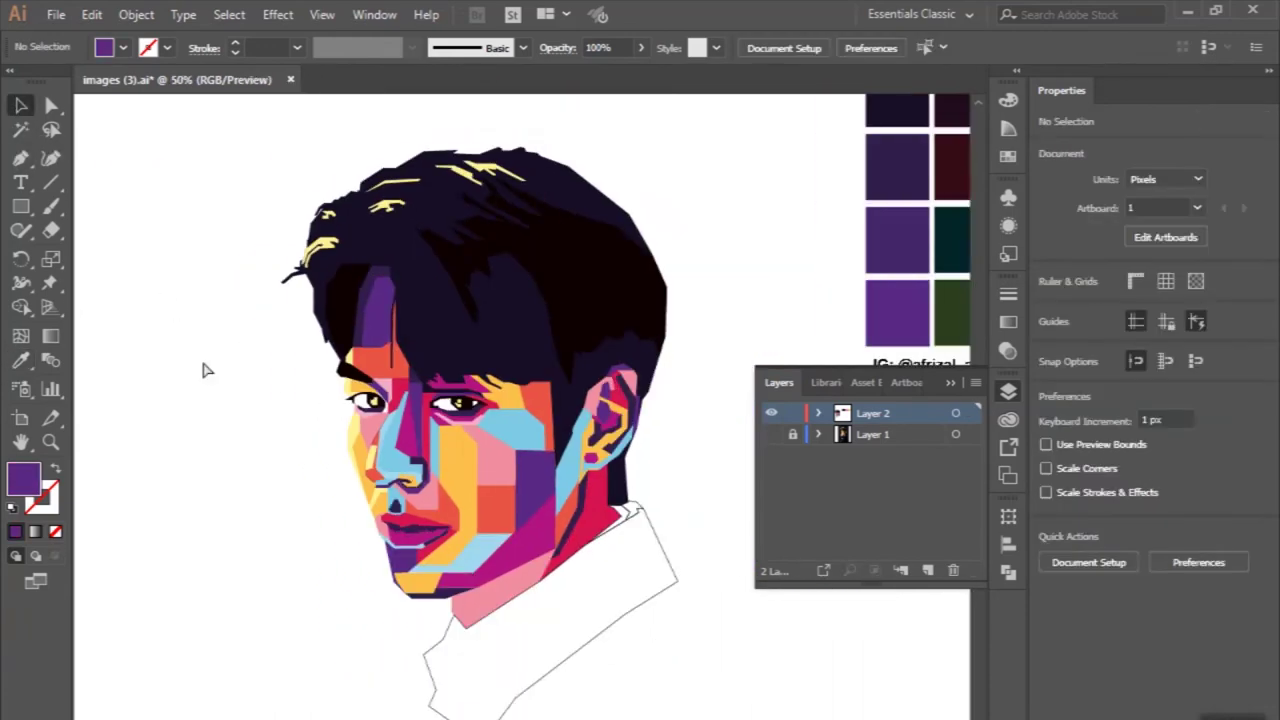
scroll(249, 443, "up", 1)
scroll(354, 437, "up", 1)
Step: Select small cheek facets to check them, then clear the selection
left_click(355, 448)
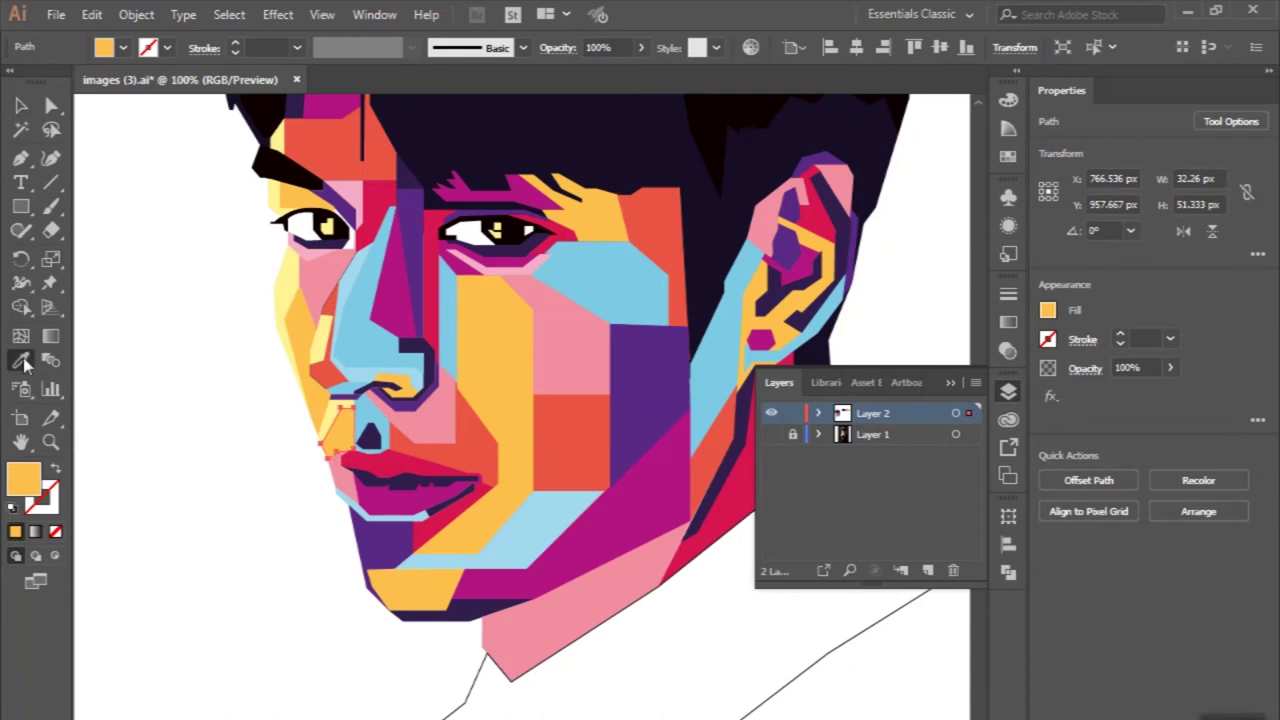
left_click(20, 105)
left_click(179, 282)
scroll(179, 282, "down", 2)
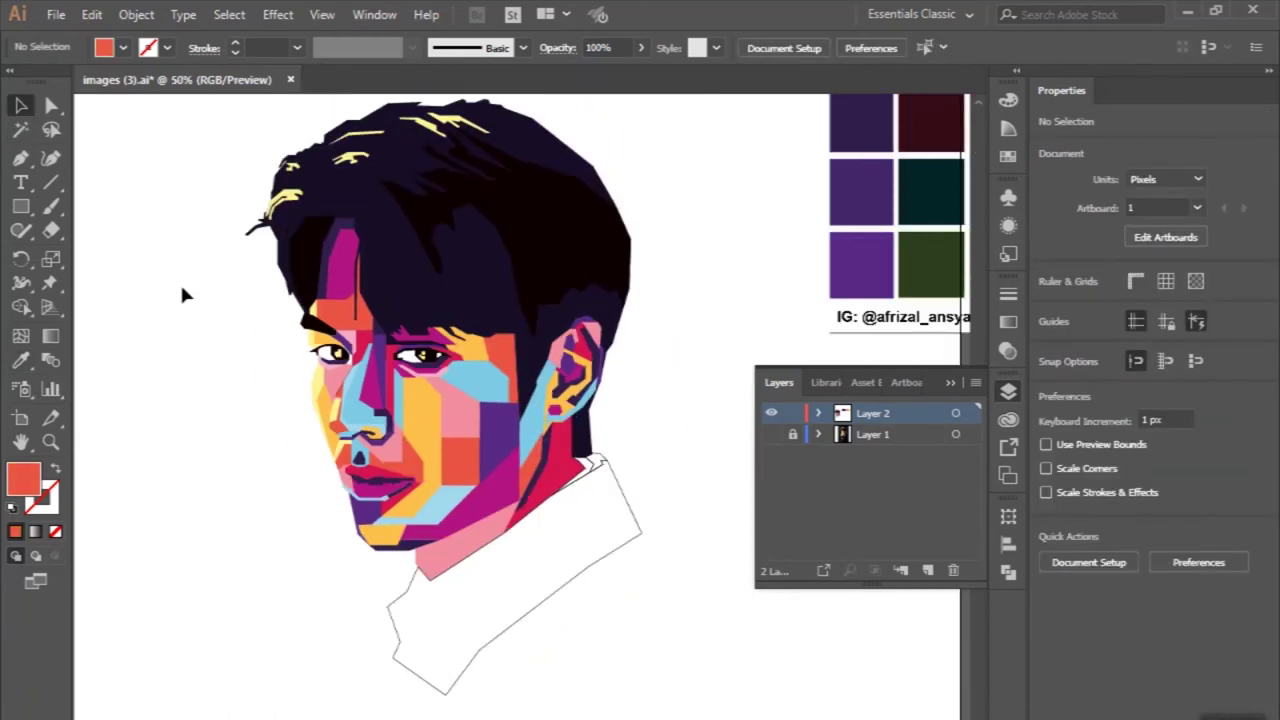
left_click(458, 410)
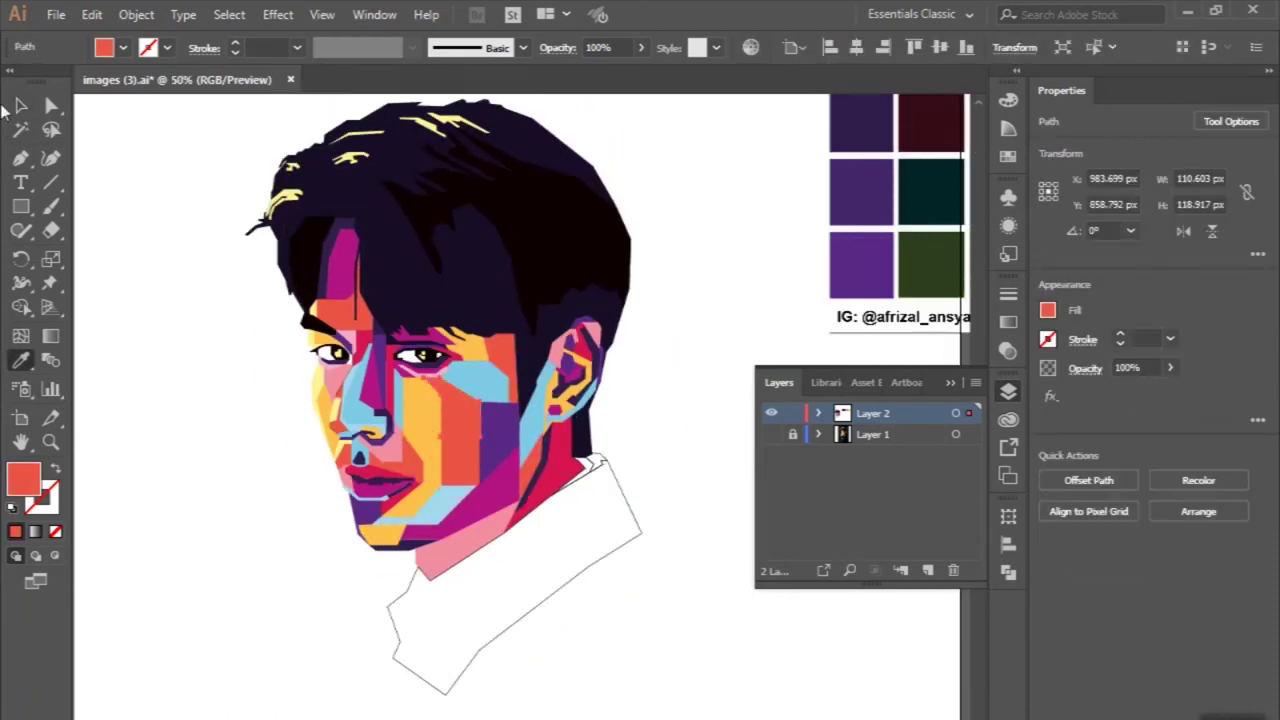
left_click(123, 289)
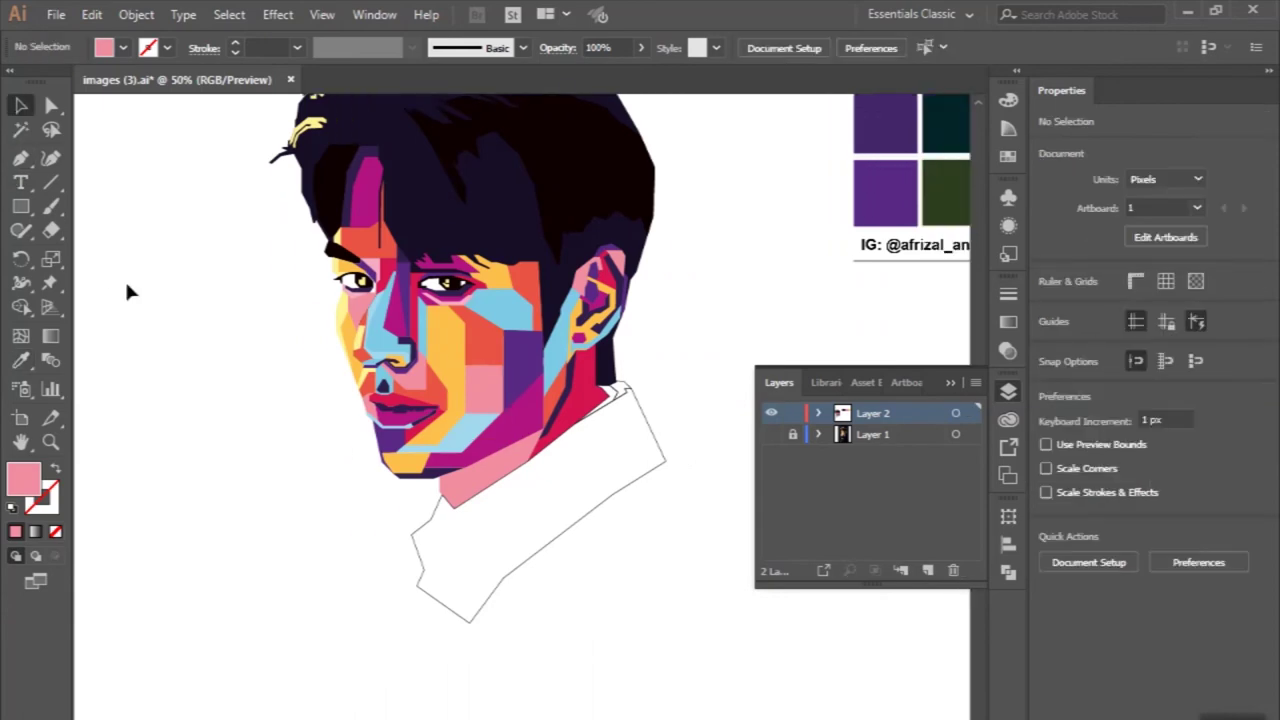
scroll(340, 387, "up", 2)
Step: Refill the blue nose facet with sampled red, then with sampled orange
left_click(385, 400)
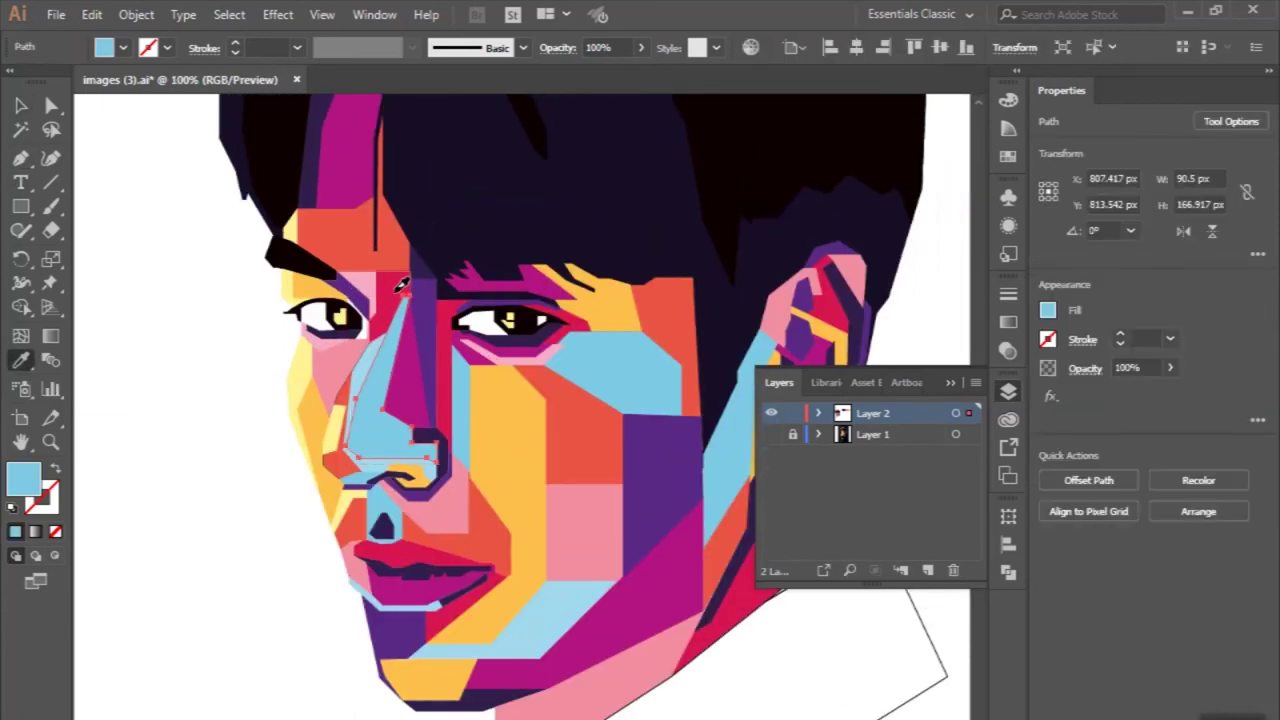
left_click(400, 285)
scroll(360, 300, "down", 2)
scroll(340, 310, "up", 1)
scroll(340, 310, "down", 1)
scroll(328, 322, "down", 1)
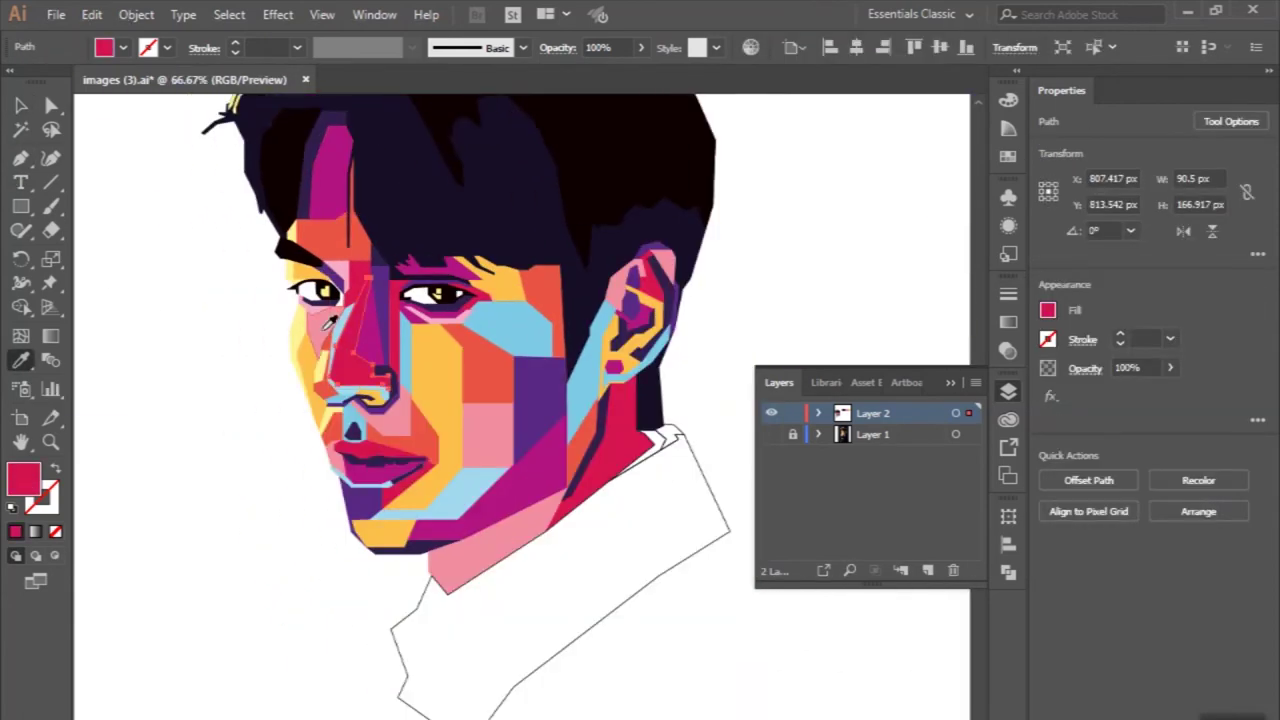
scroll(328, 322, "up", 1)
left_click(320, 330)
key("v")
left_click(151, 233)
scroll(151, 233, "down", 1)
scroll(328, 365, "up", 1)
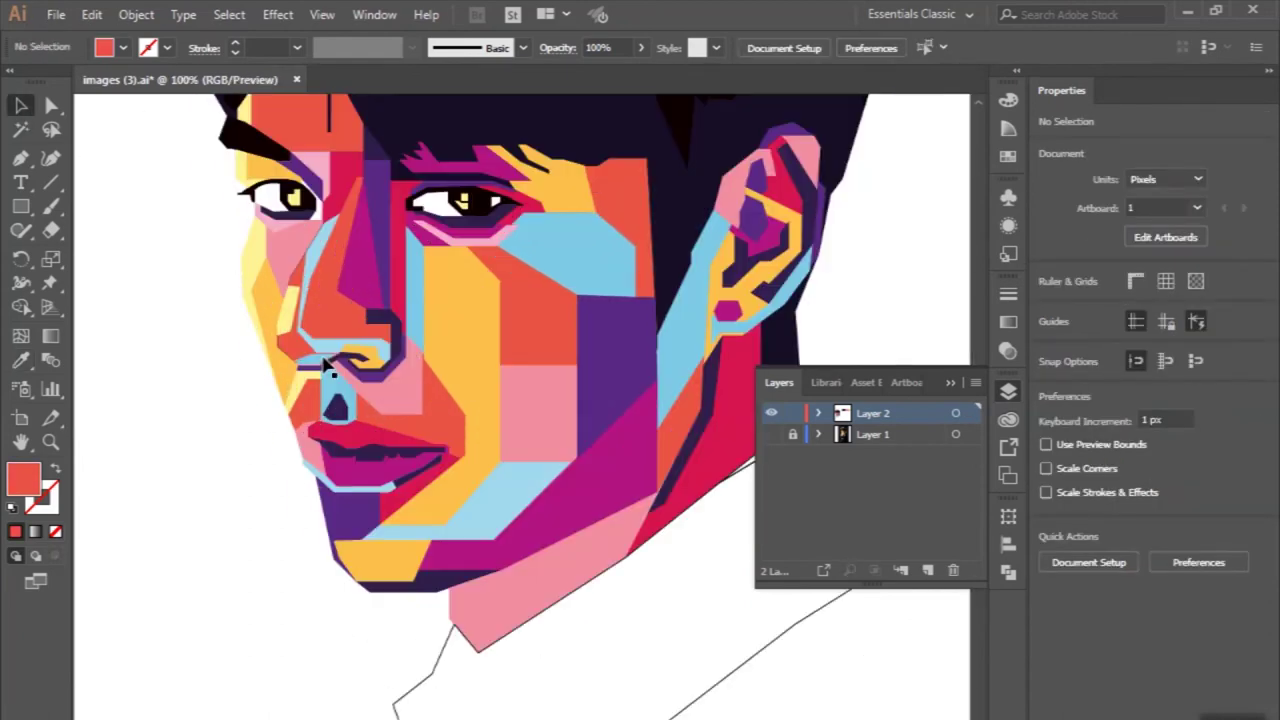
Step: Give the small facet left of the nose a sampled orange fill
left_click(326, 363)
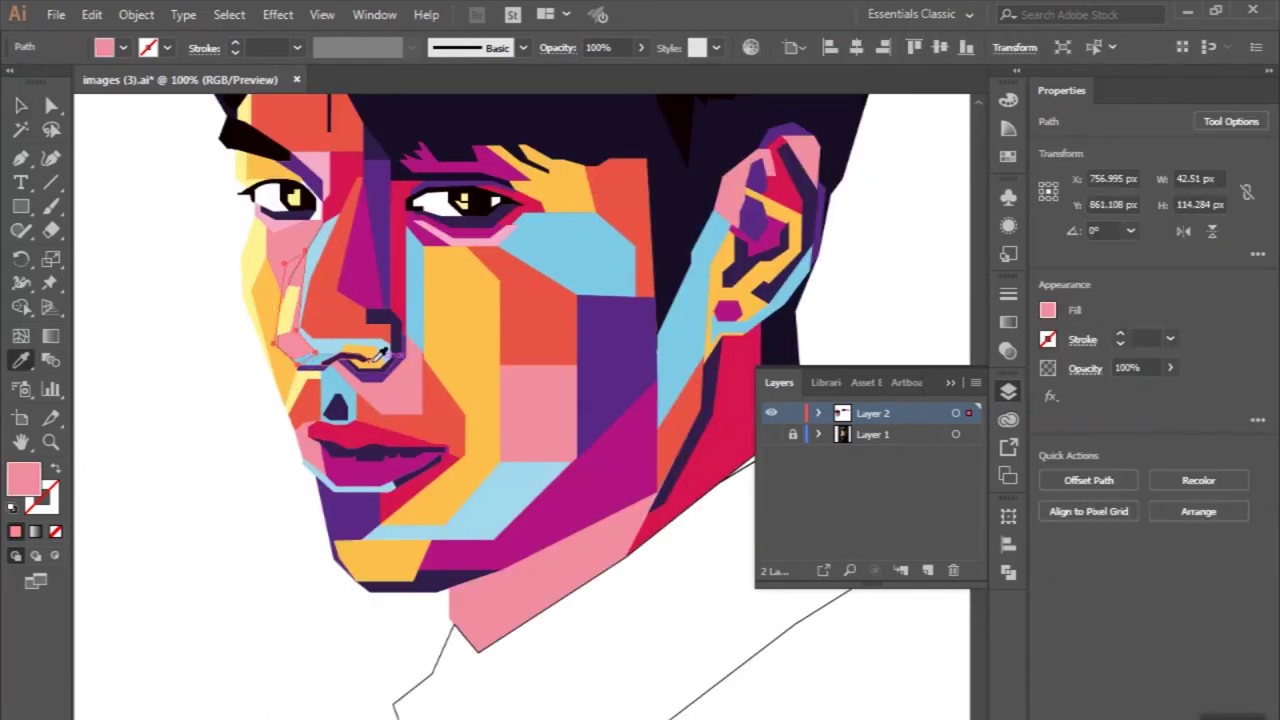
left_click(380, 357)
scroll(380, 357, "up", 1)
key("v")
scroll(175, 264, "down", 1)
left_click(260, 323)
scroll(378, 372, "up", 2)
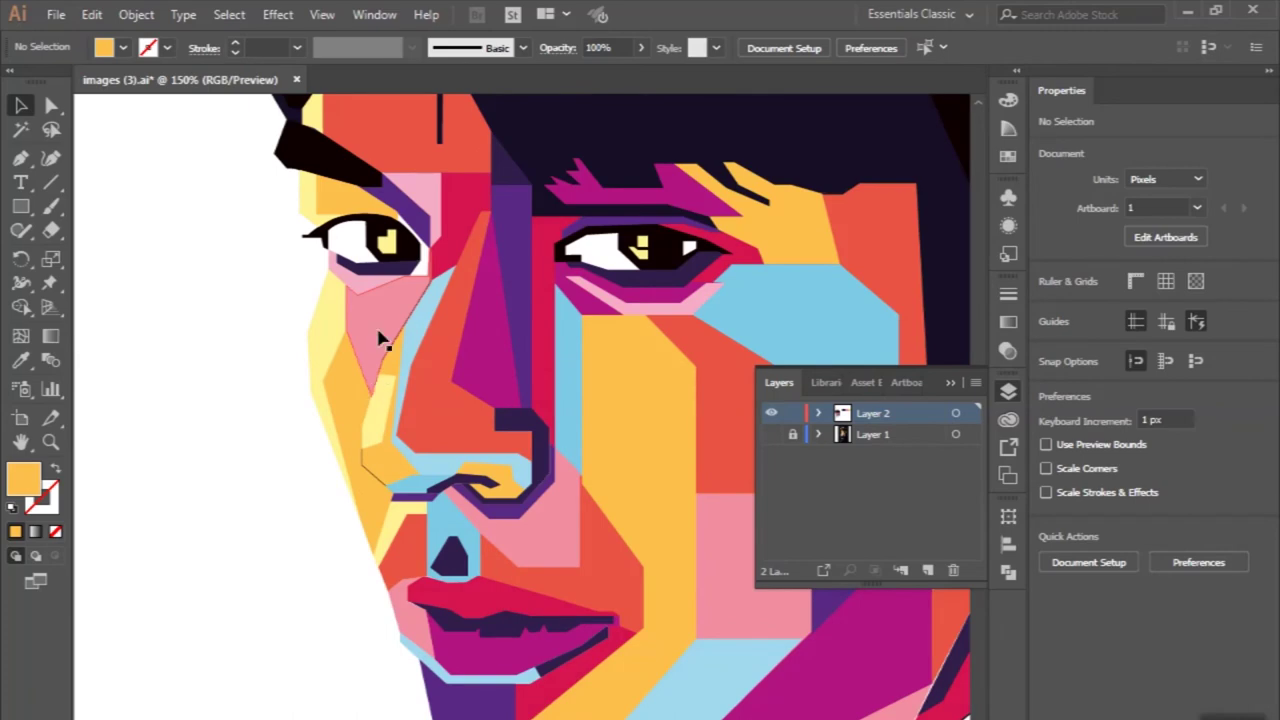
Step: Fill a cheek facet with sampled pink
left_click(380, 340)
key("i")
scroll(380, 340, "down", 2)
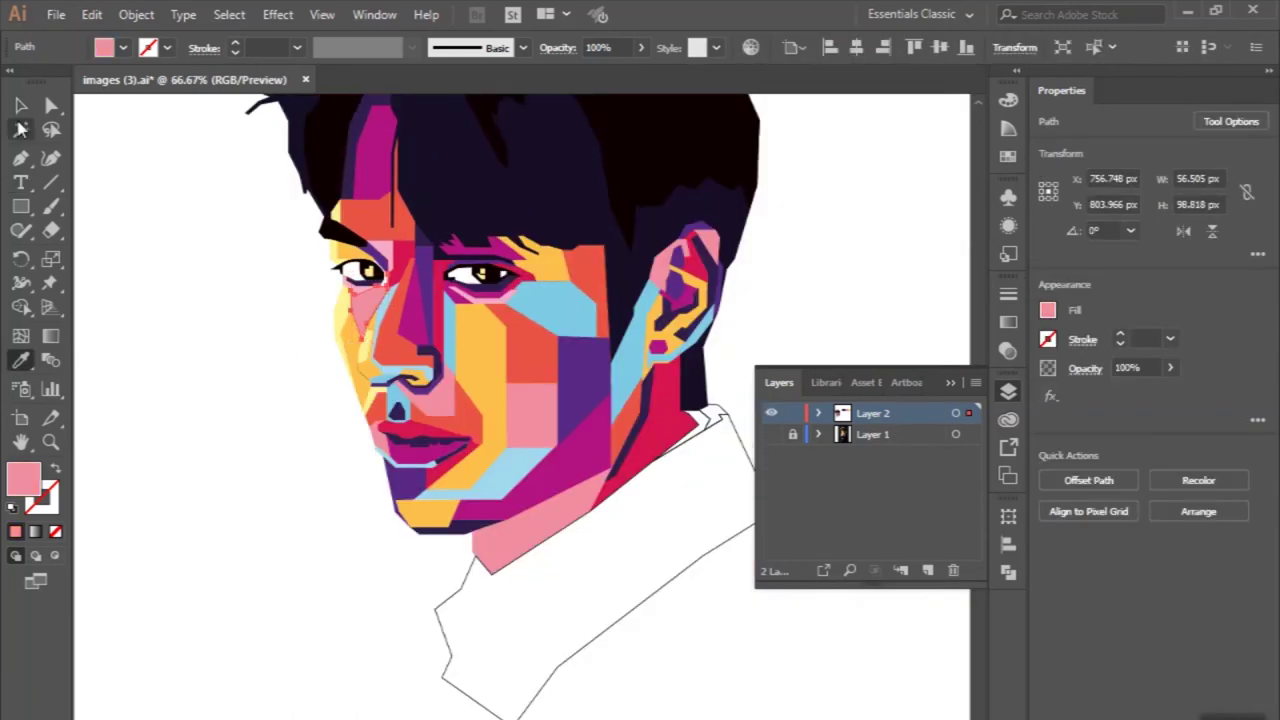
key("v")
left_click(222, 287)
scroll(495, 553, "up", 1)
Step: Fill the lip shape with sampled magenta and zoom out to view the portrait
left_click(395, 460)
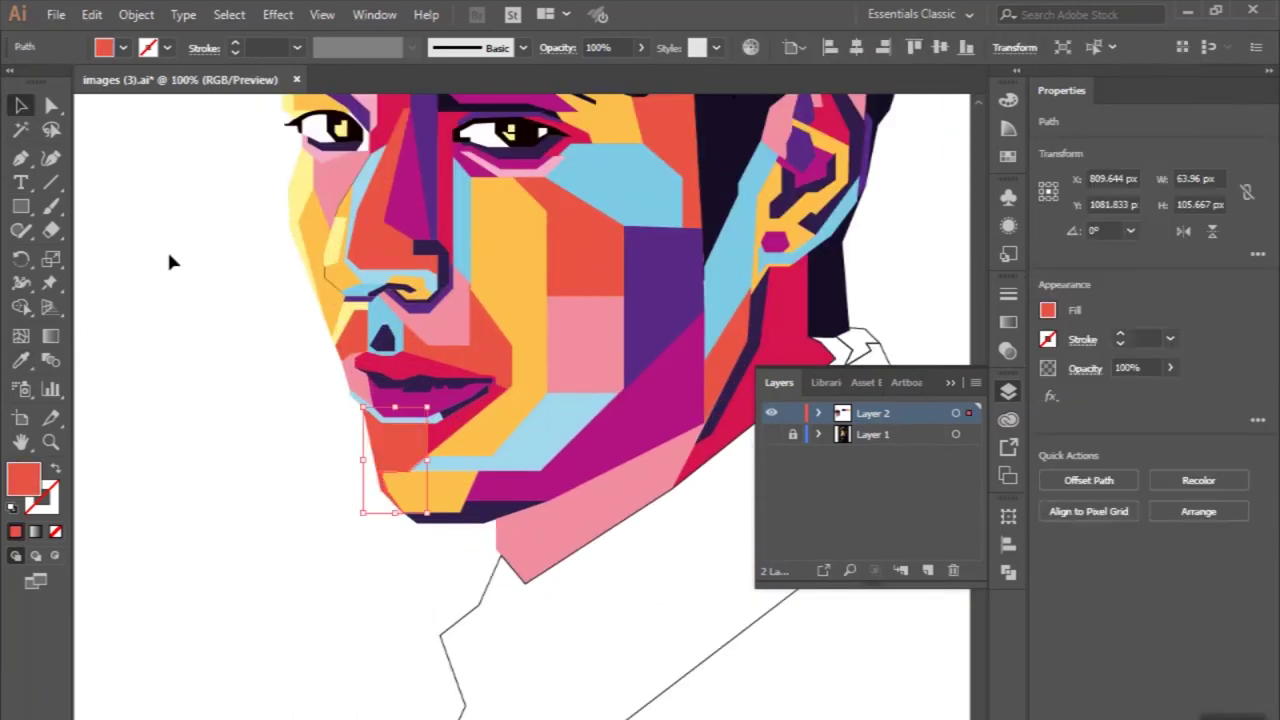
left_click(169, 262)
scroll(169, 262, "down", 1)
scroll(420, 554, "up", 1)
scroll(414, 447, "up", 1)
left_click(383, 433)
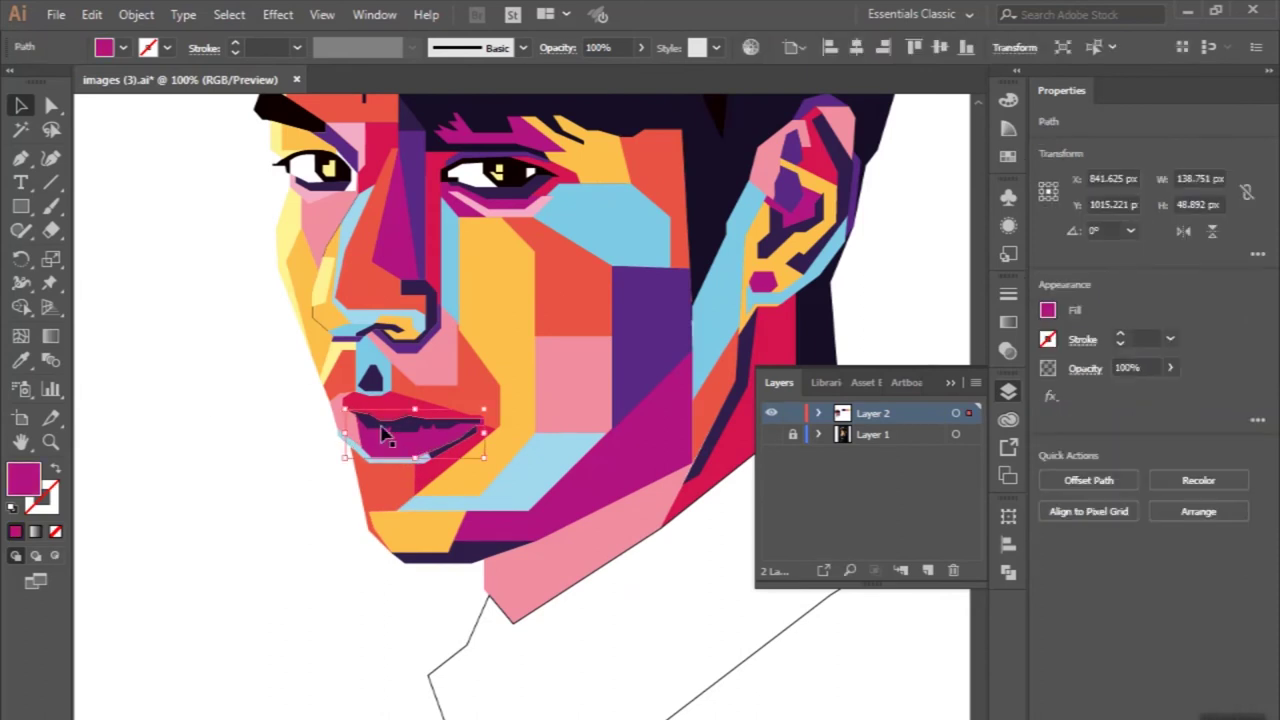
left_click(648, 420)
scroll(484, 375, "up", 1)
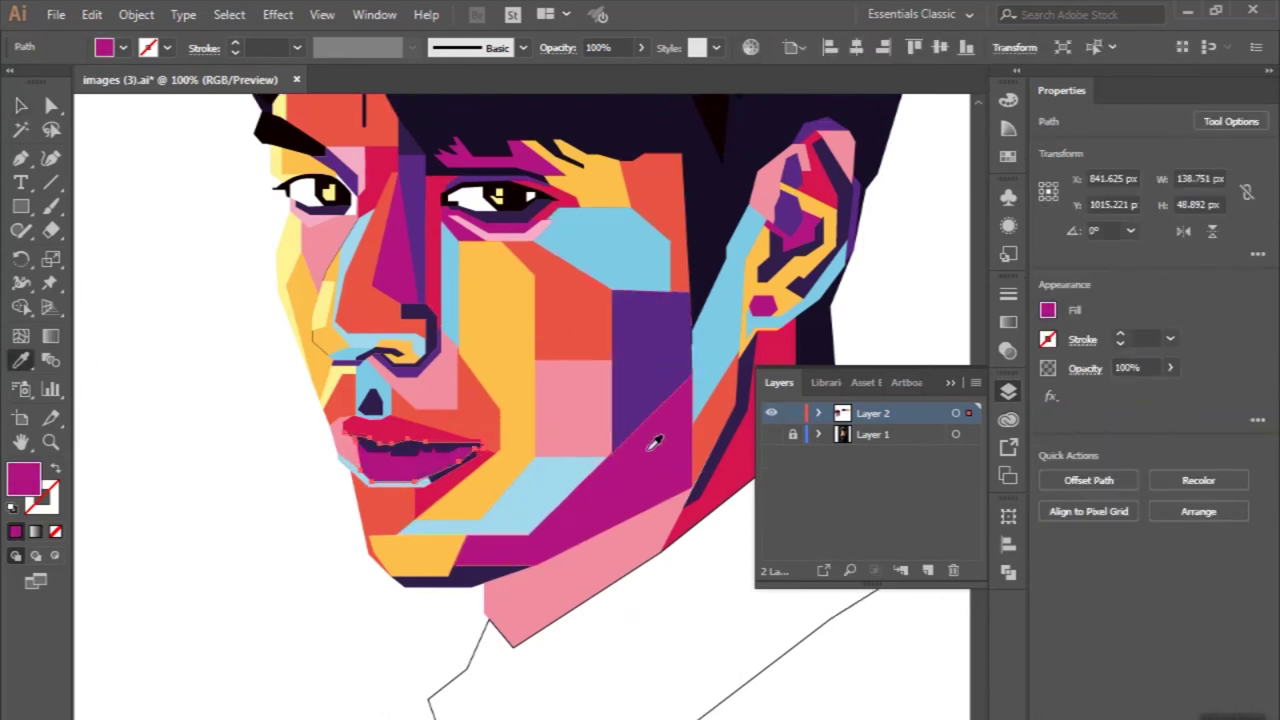
left_click(20, 105)
left_click(270, 345)
key("ctrl+minus")
key("ctrl+minus")
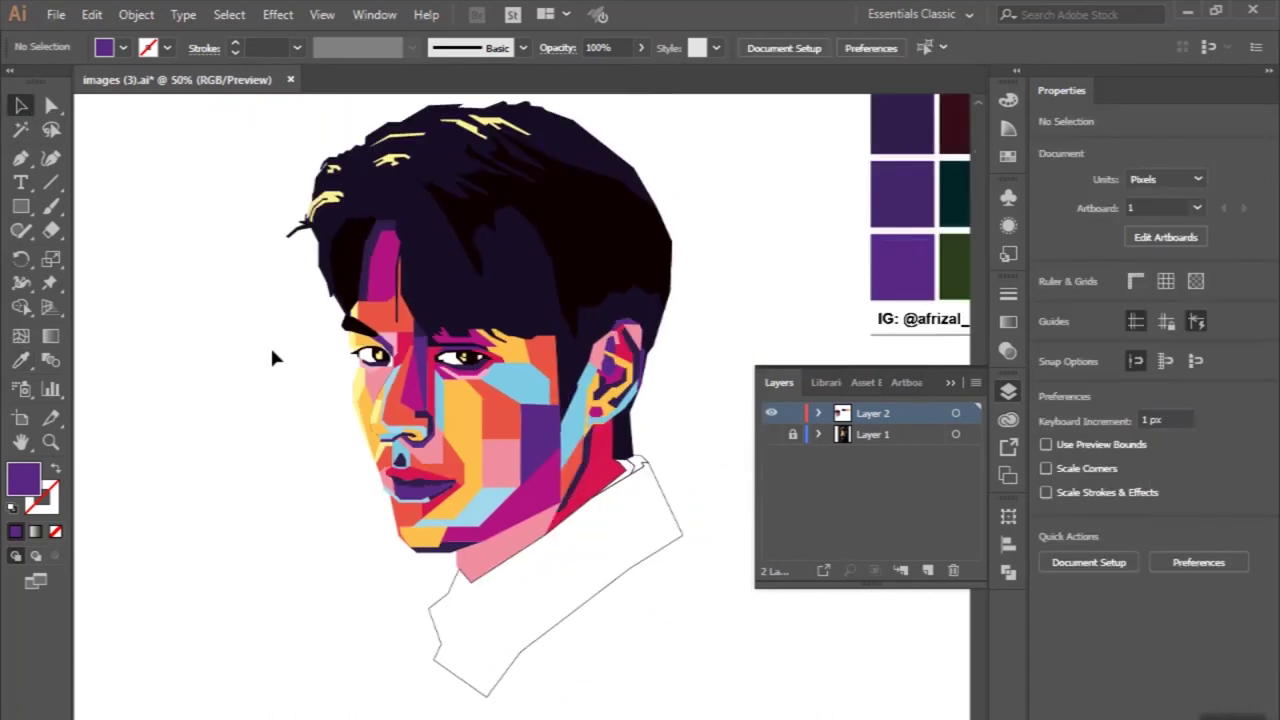
Step: Select the yellow left-cheek, nose-side and chin facets, then review the whole portrait
scroll(374, 488, "down", 1)
scroll(450, 480, "up", 3)
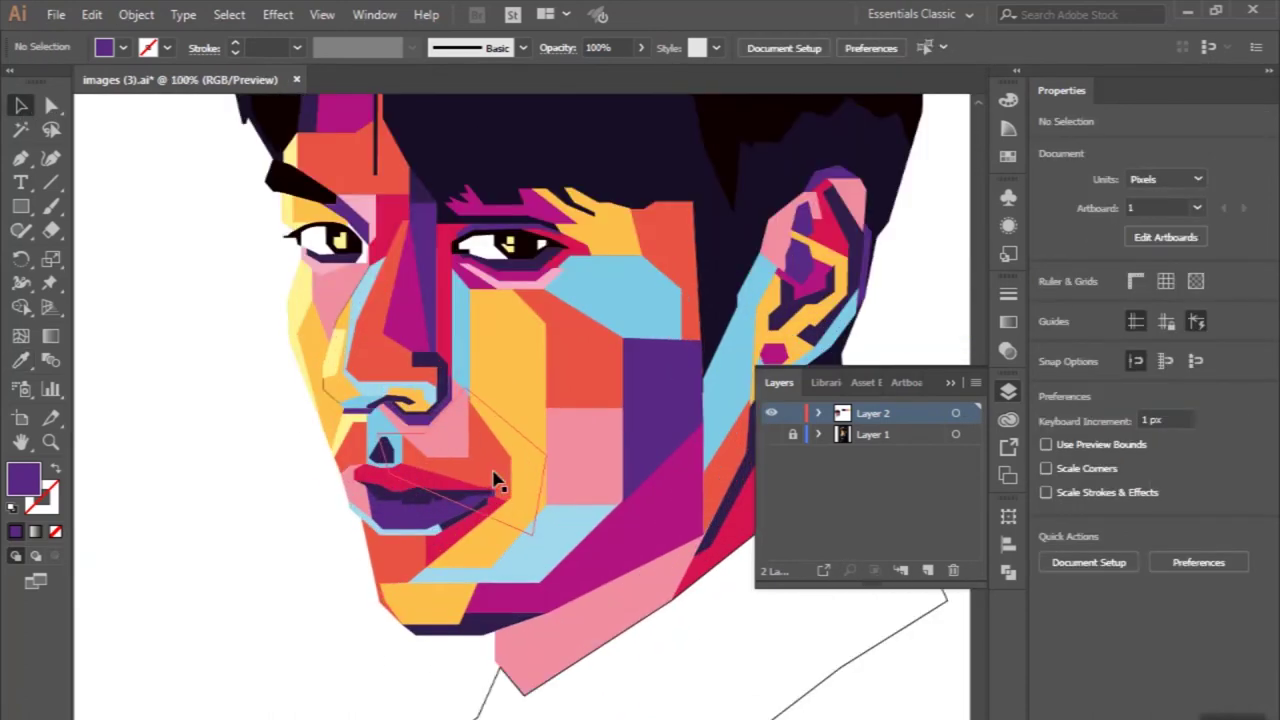
left_click(278, 257)
left_click(316, 393)
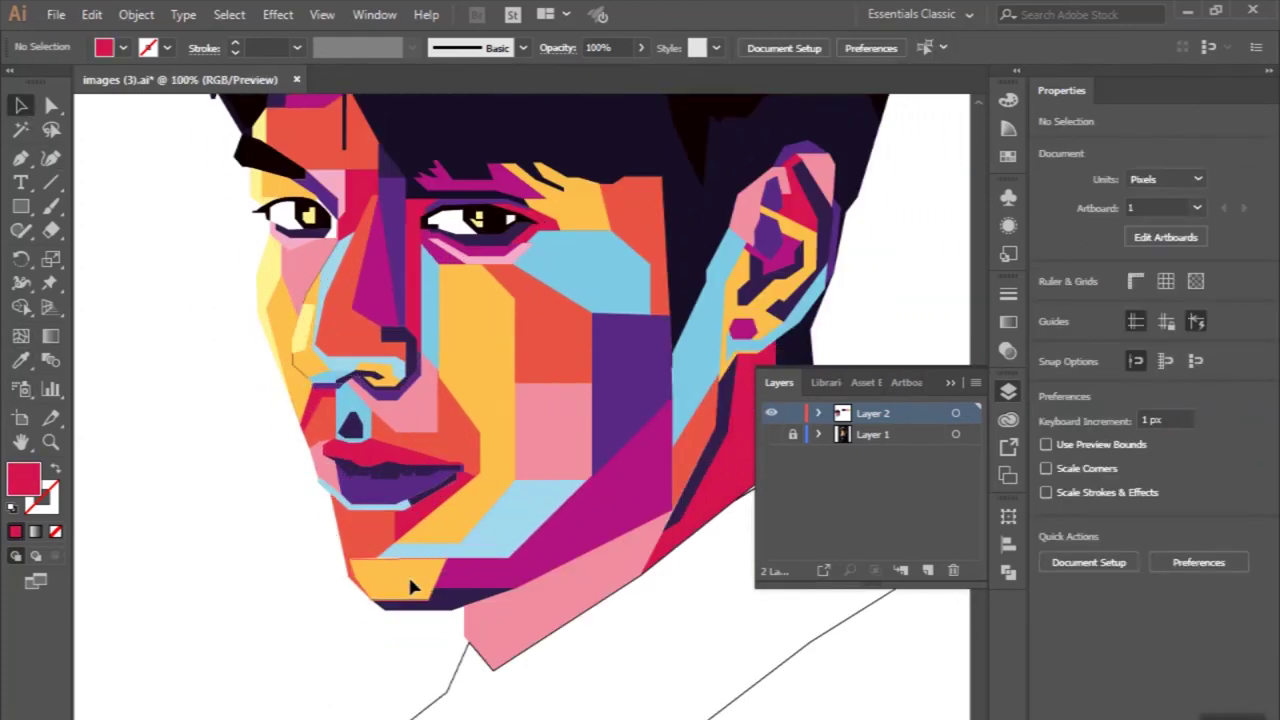
left_click(413, 588)
key("i")
left_click(20, 105)
key("ctrl+minus")
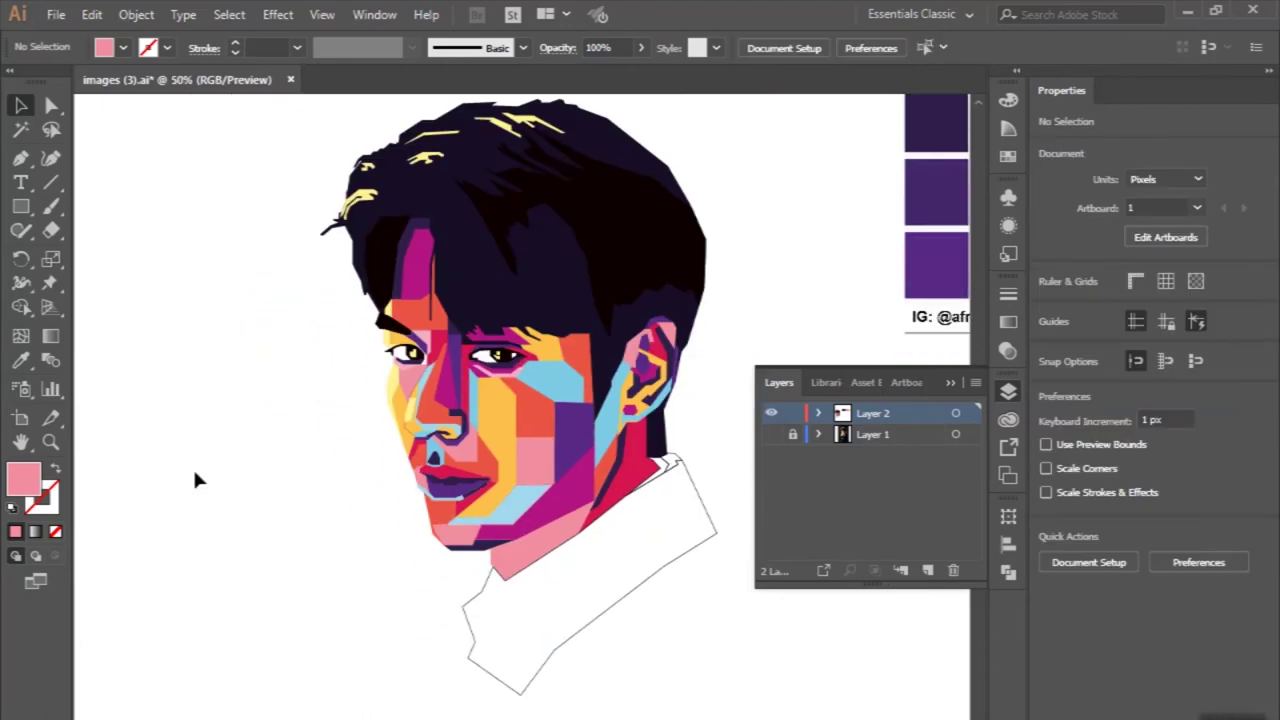
scroll(195, 480, "up", 2)
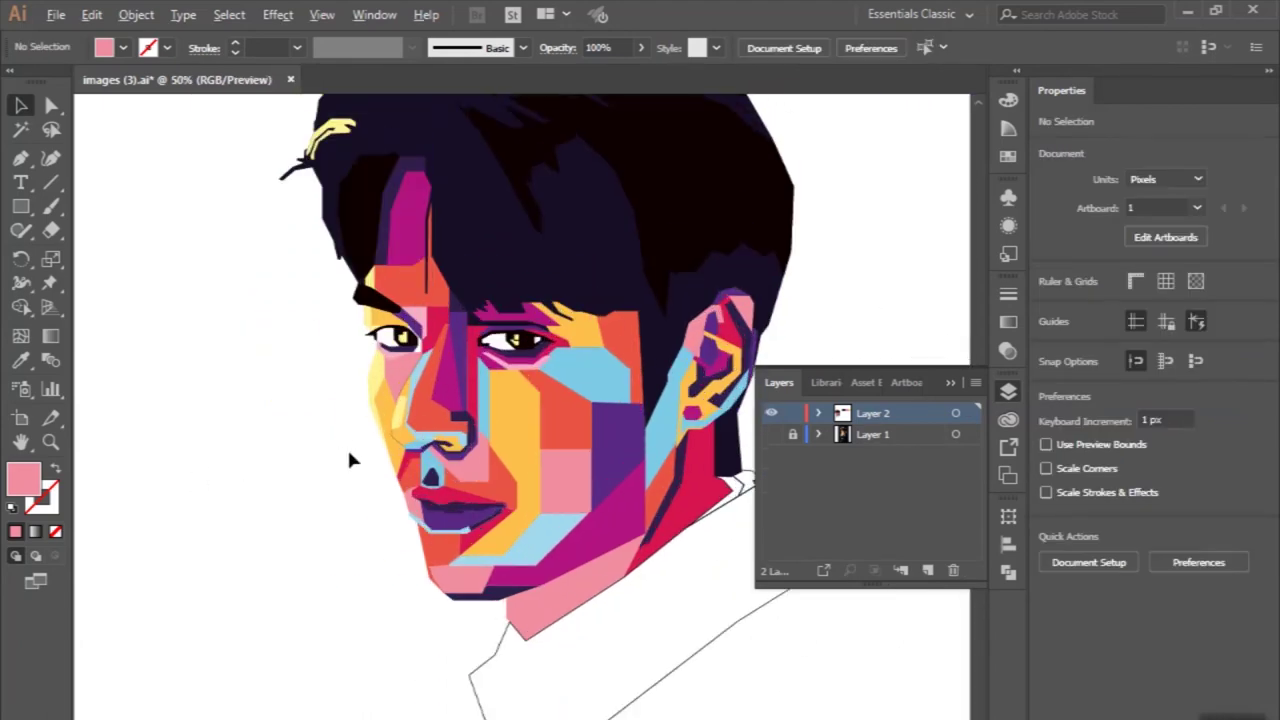
key("ctrl+plus")
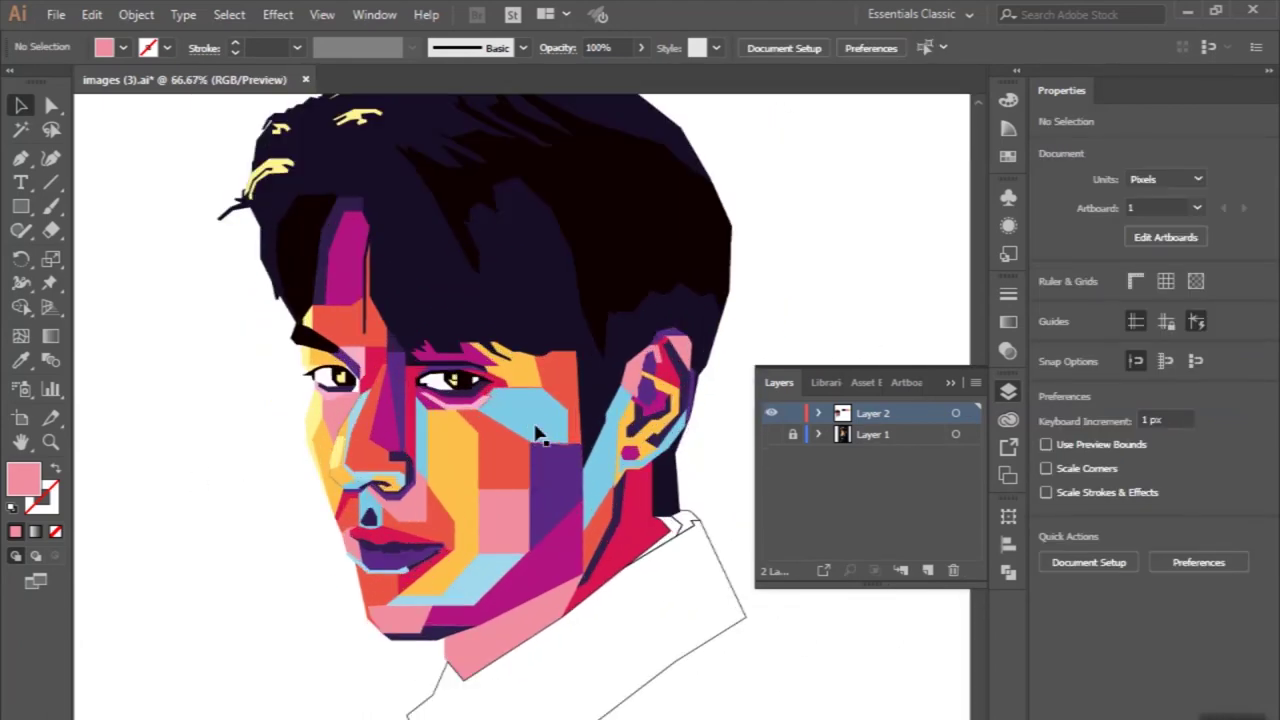
Step: Select all facets sharing the light-blue fill and resample them from the palette
left_click(537, 433)
left_click(24, 363)
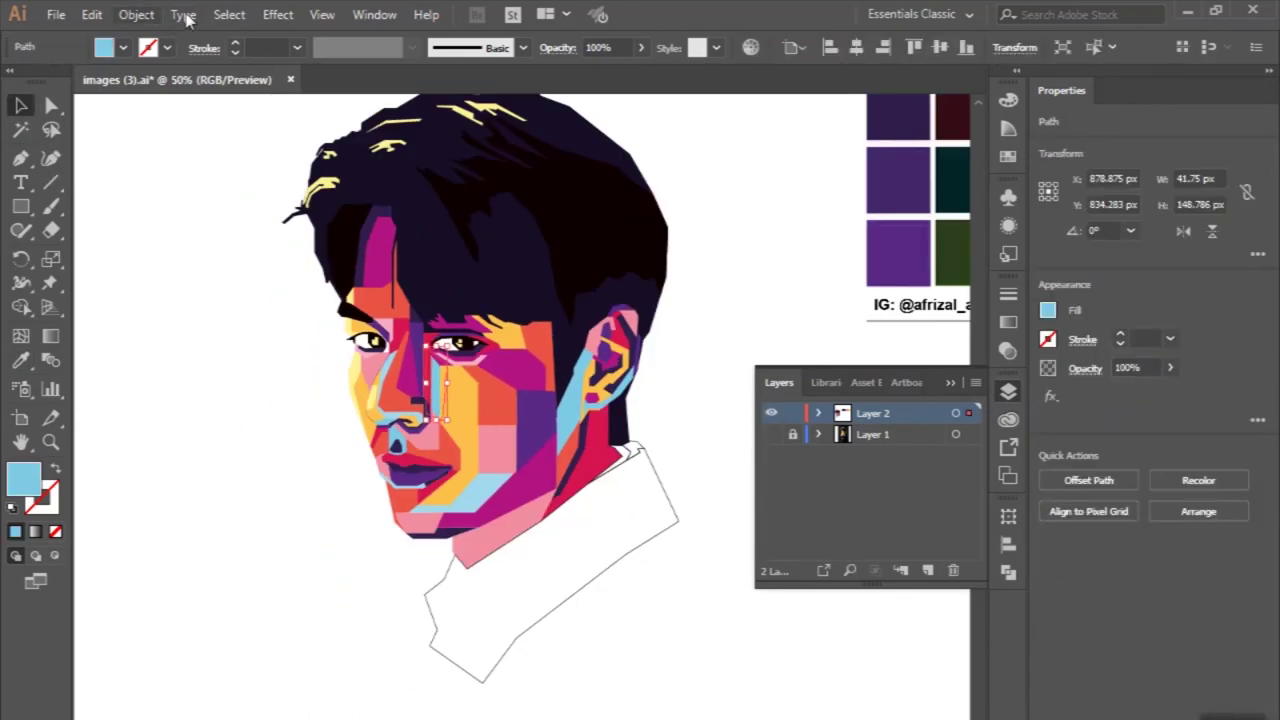
left_click(229, 14)
left_click(529, 294)
left_click(20, 360)
key("ctrl+minus")
left_click(648, 237)
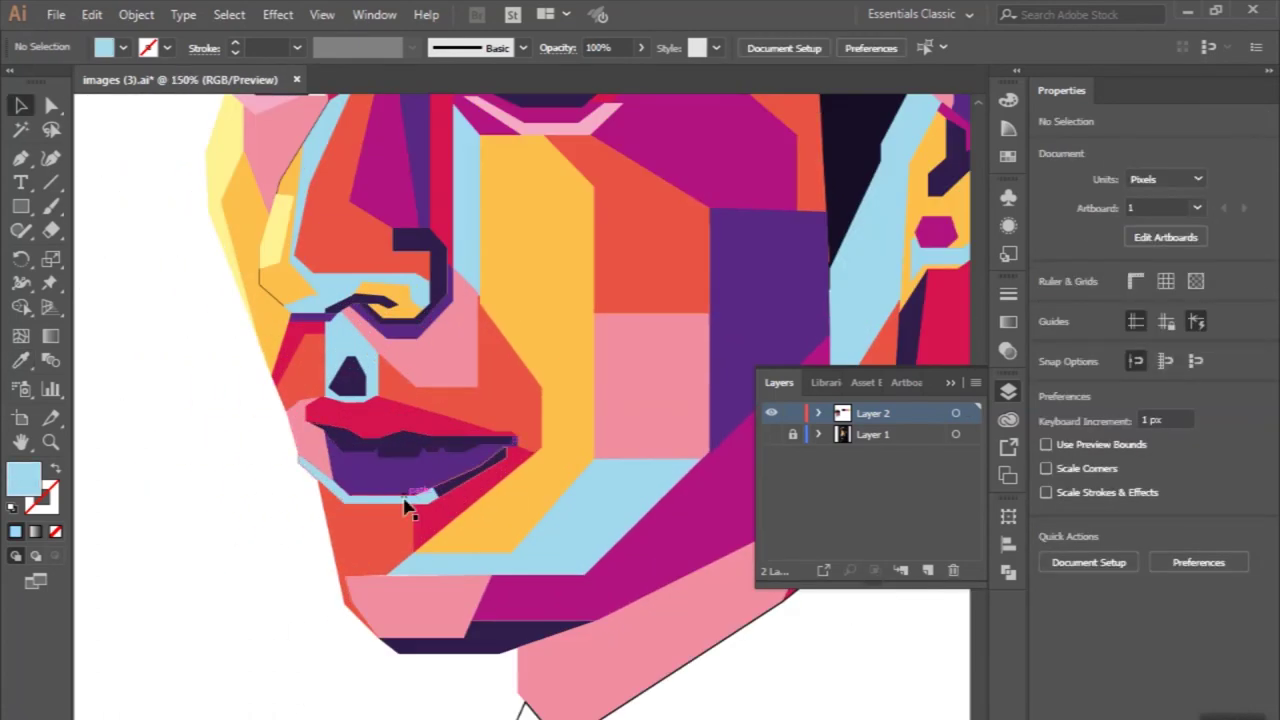
Step: Give a small piece near the collar the dark hair colour
left_click(406, 495)
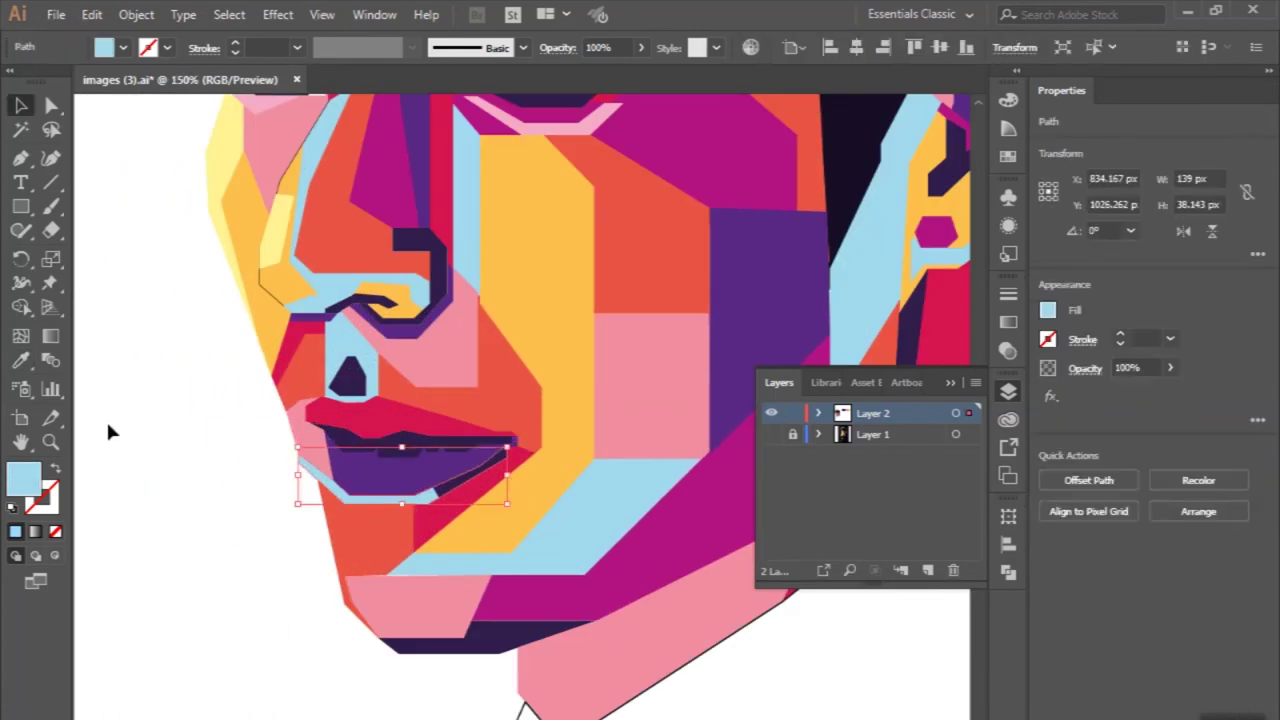
left_click(162, 489)
key("ctrl+minus")
key("ctrl+minus")
key("ctrl+minus")
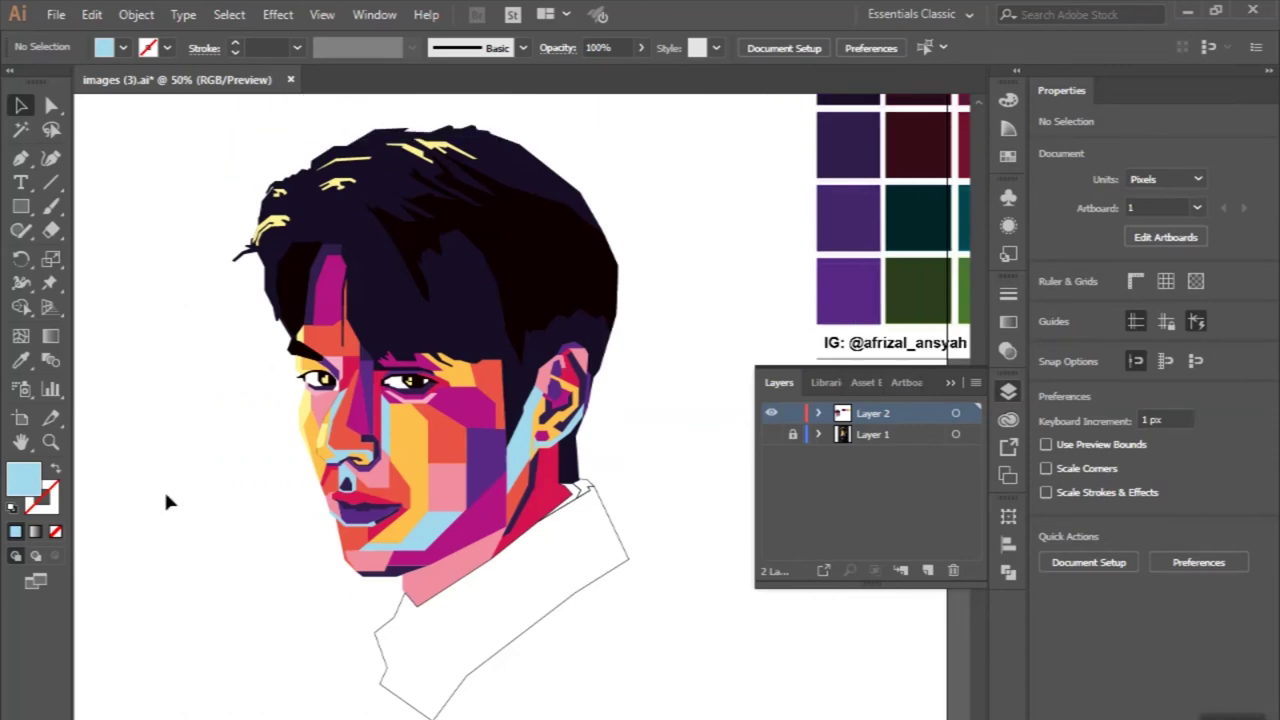
key("i")
left_click(241, 200)
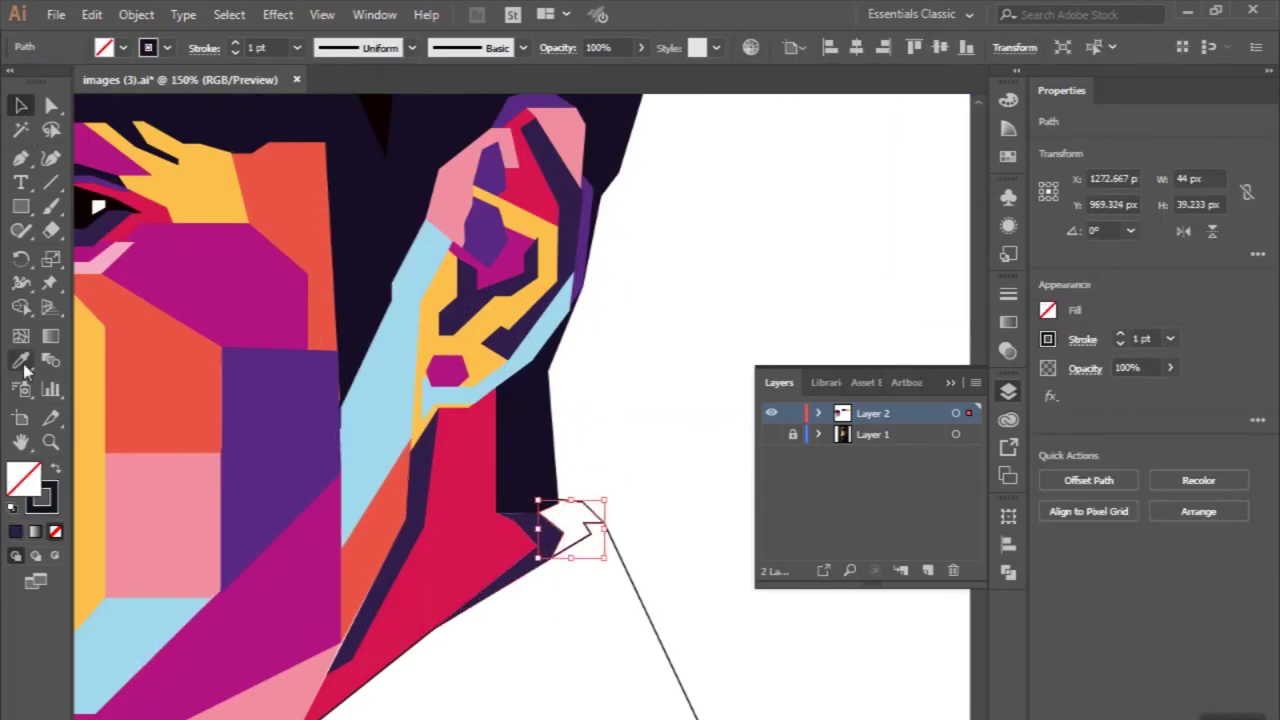
Step: Fill the collar shape with the dark hair colour
left_click(355, 445)
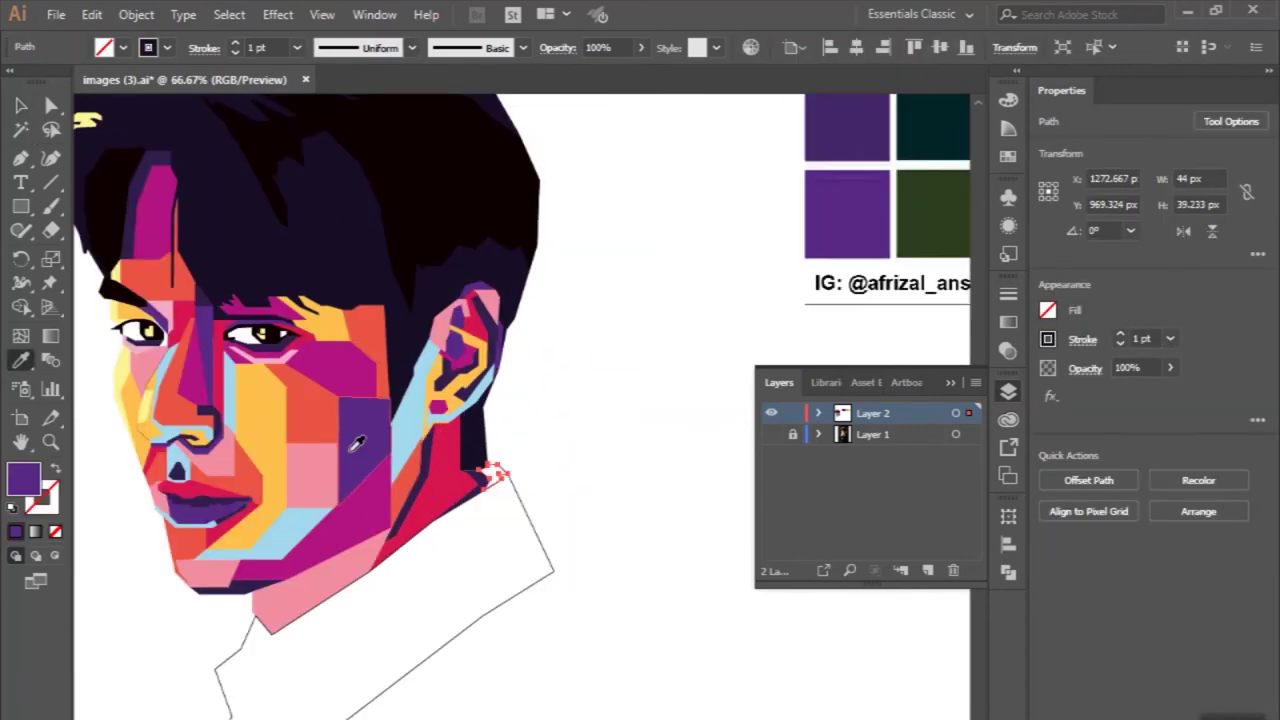
left_click(535, 540)
key("i")
left_click(243, 237)
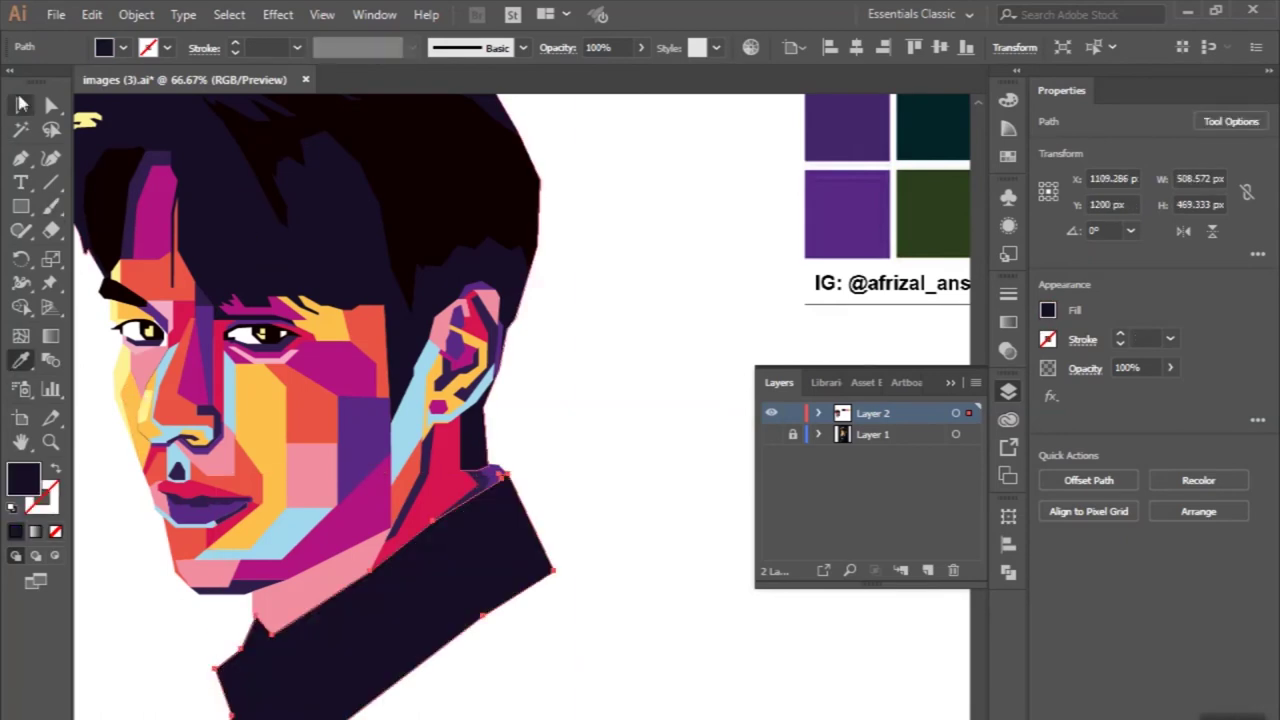
Step: Recolour one thin hair strand magenta and another yellow-orange
left_click(200, 233)
key("ctrl+plus")
key("i")
left_click(265, 230)
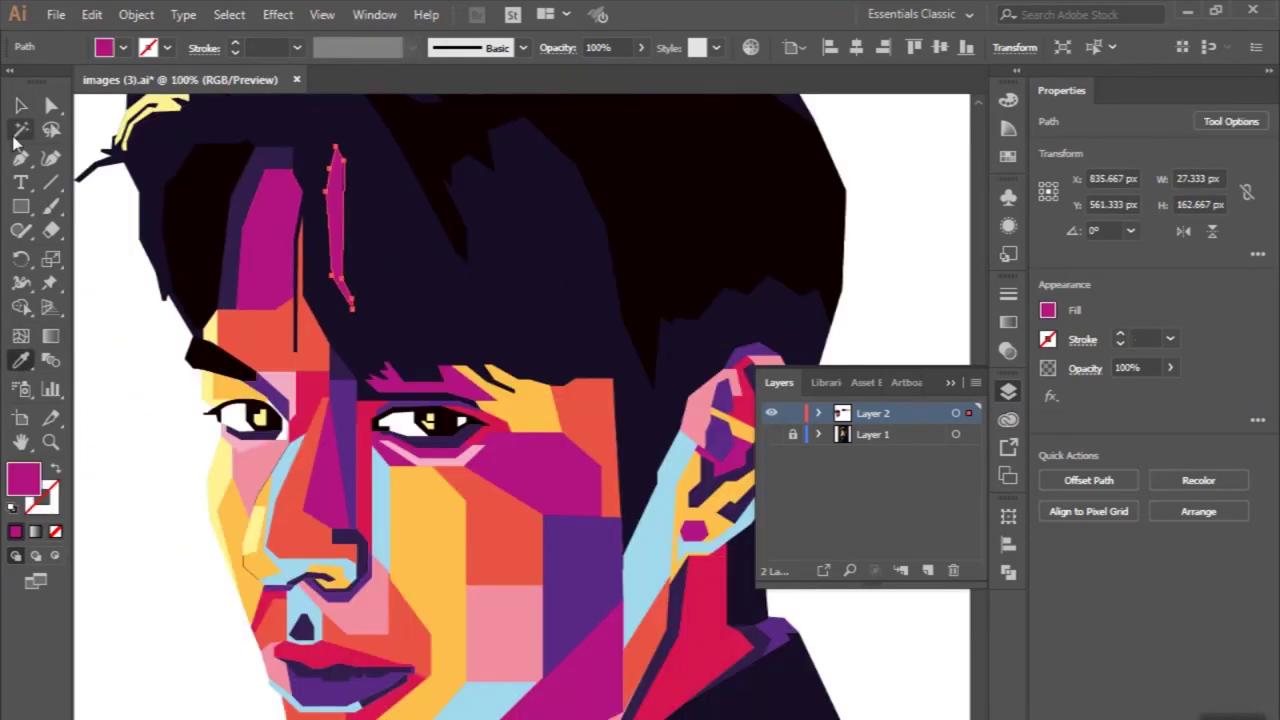
left_click(360, 335)
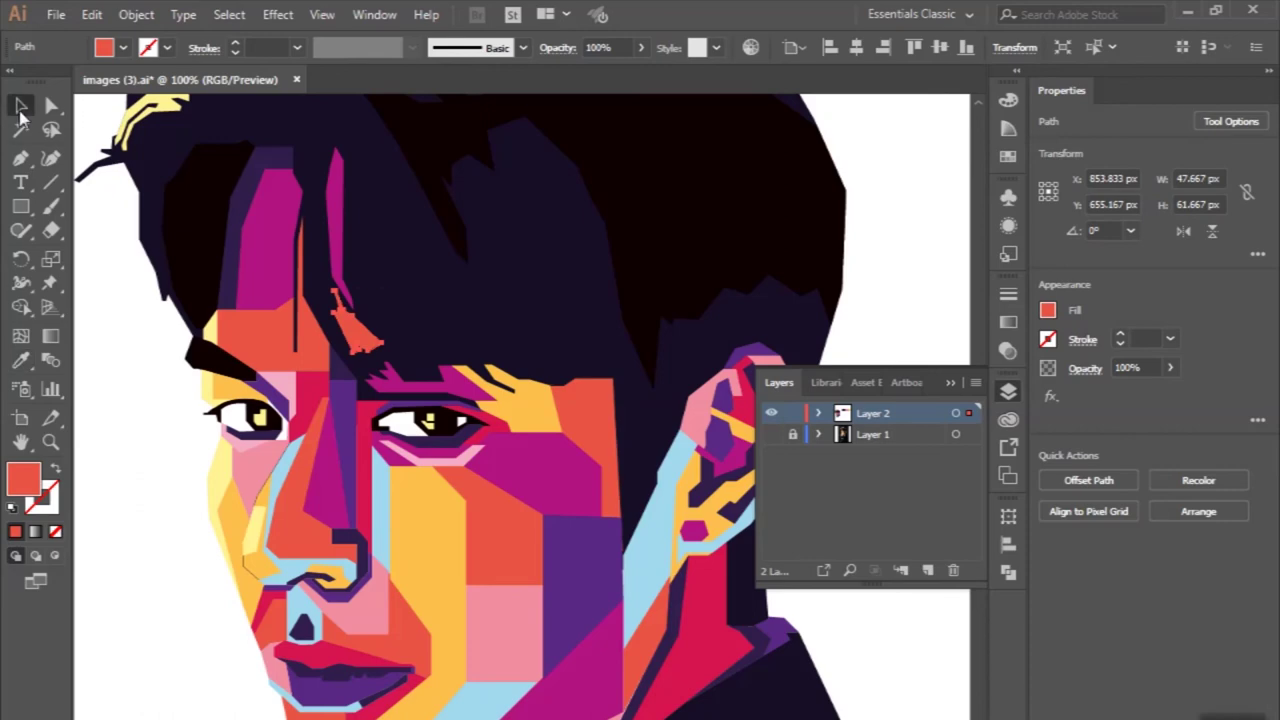
scroll(380, 250, "up", 2)
left_click(414, 295)
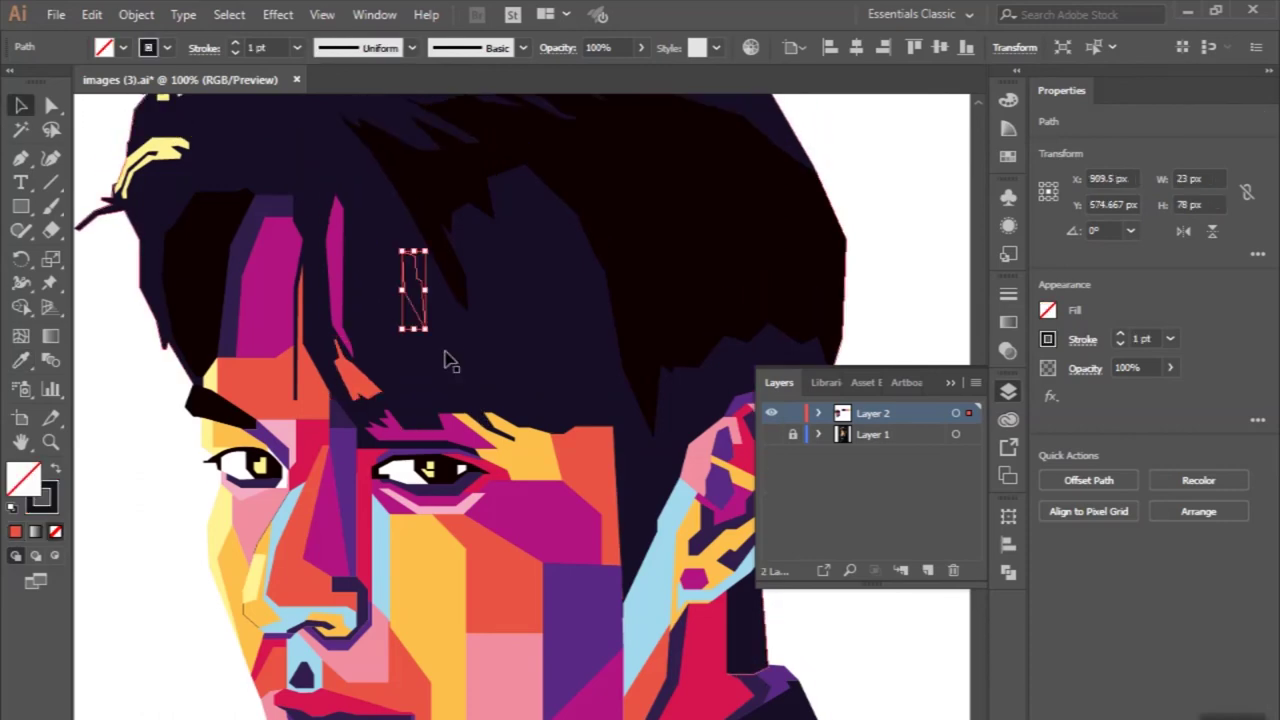
left_click(534, 461)
key("v")
key("ctrl+minus")
Step: Fill a nose facet with dark purple, then change it to black
left_click(561, 465)
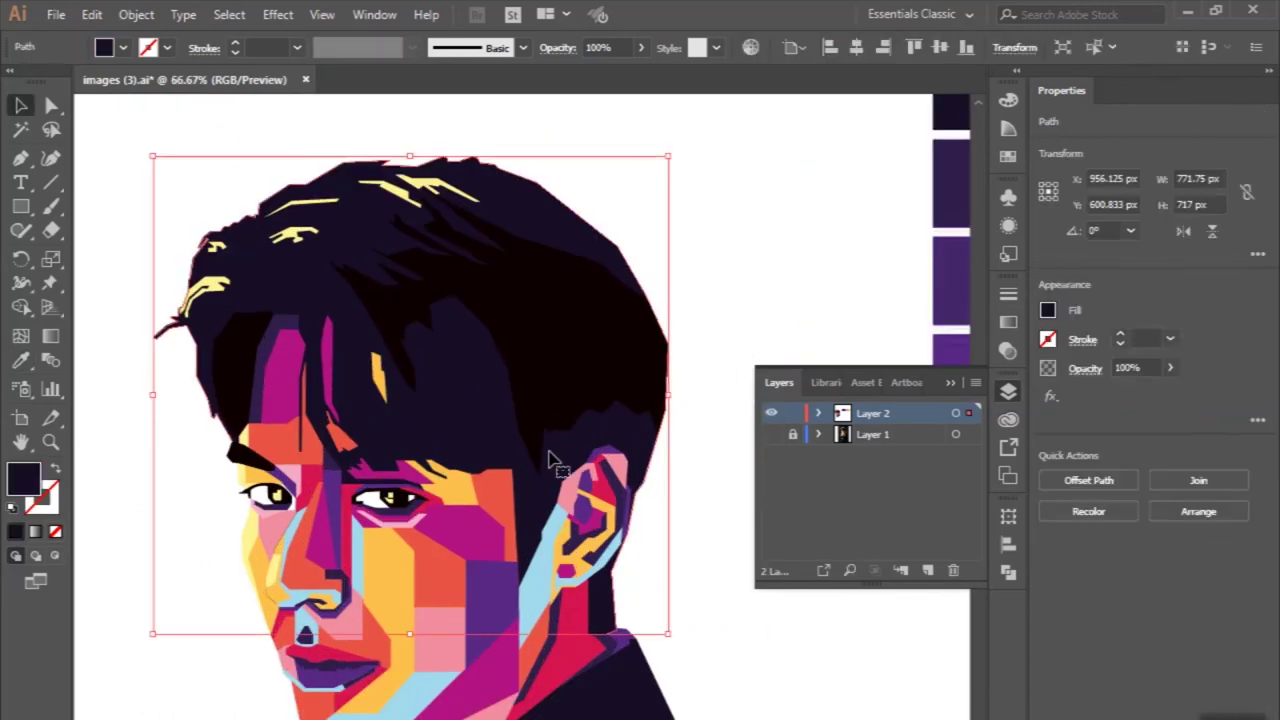
left_click(188, 459)
scroll(188, 459, "up", 5)
left_click(250, 450)
key("i")
left_click(414, 470)
scroll(127, 128, "up", 2)
left_click(127, 128)
scroll(127, 128, "down", 2)
key("v")
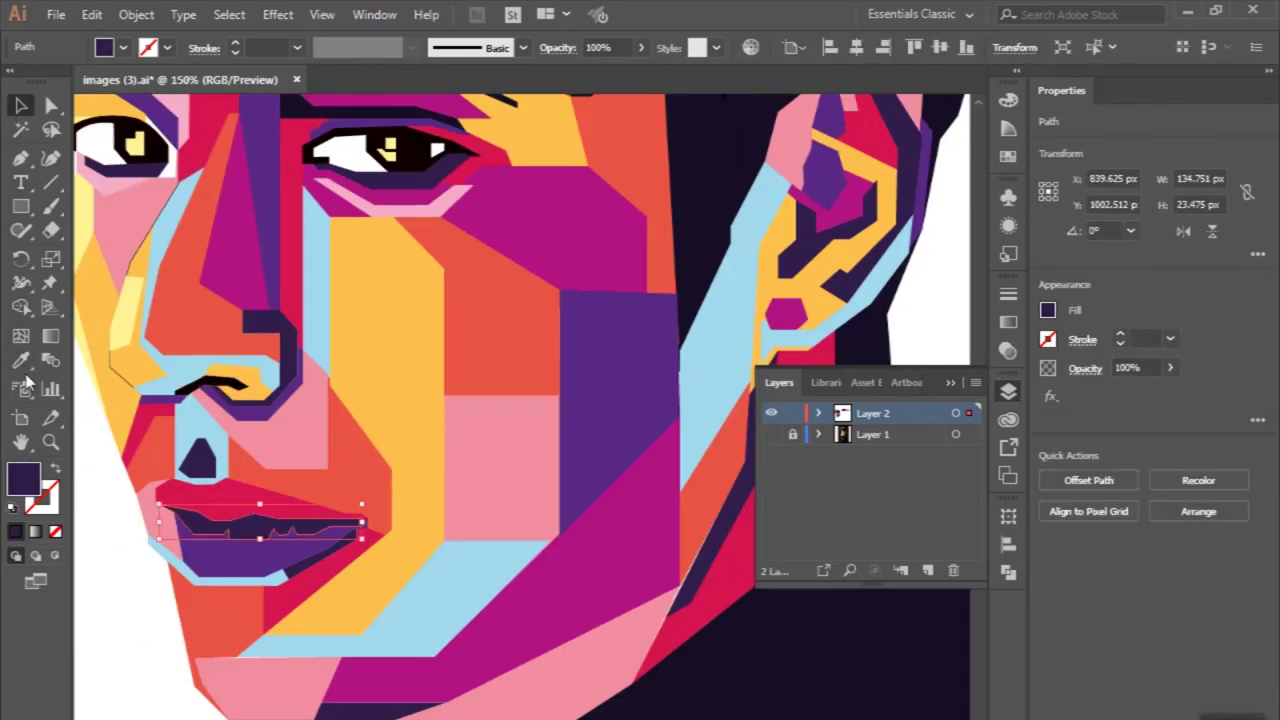
Step: Fill the lip black and make the cheek facet near the ear magenta
left_click(208, 382)
scroll(175, 529, "down", 4)
left_click(175, 529)
scroll(175, 529, "up", 1)
scroll(175, 529, "up", 1)
scroll(540, 375, "up", 1)
left_click(540, 375)
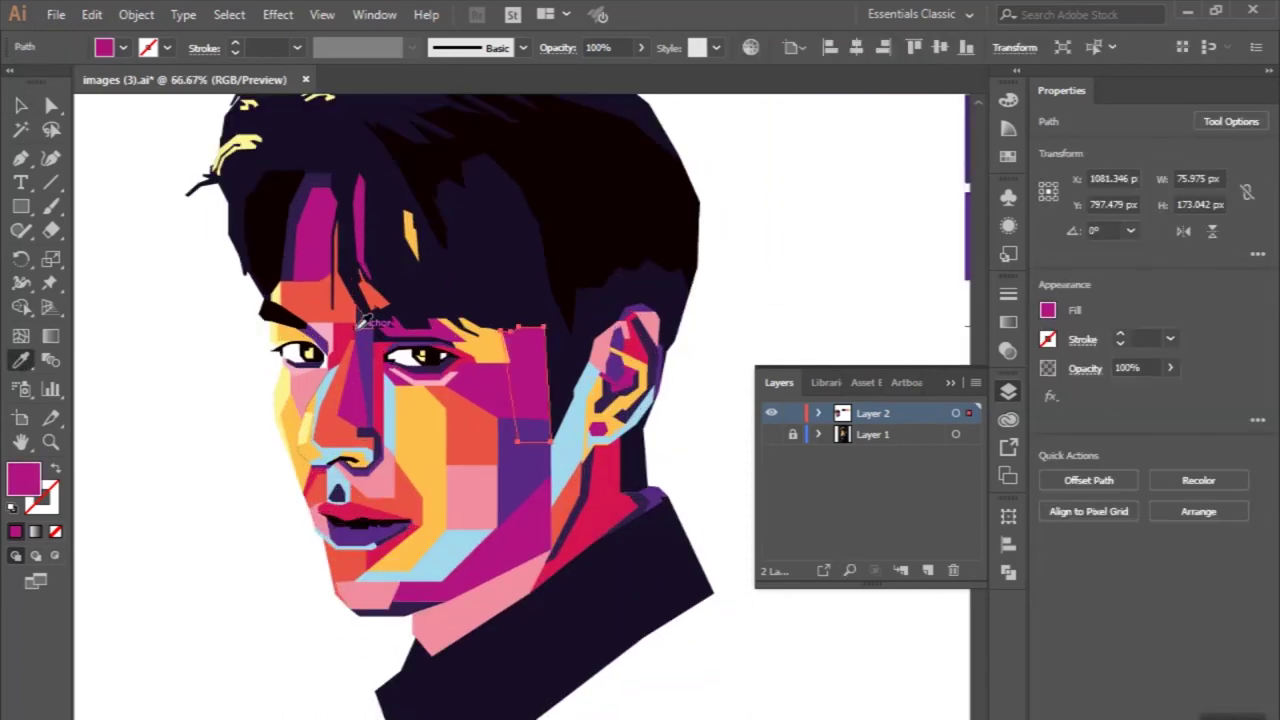
left_click(142, 255)
scroll(140, 251, "down", 1)
scroll(140, 251, "down", 1)
Step: Toggle layer visibility to compare the portrait with the photo, then show both
scroll(140, 251, "up", 2)
scroll(438, 560, "down", 2)
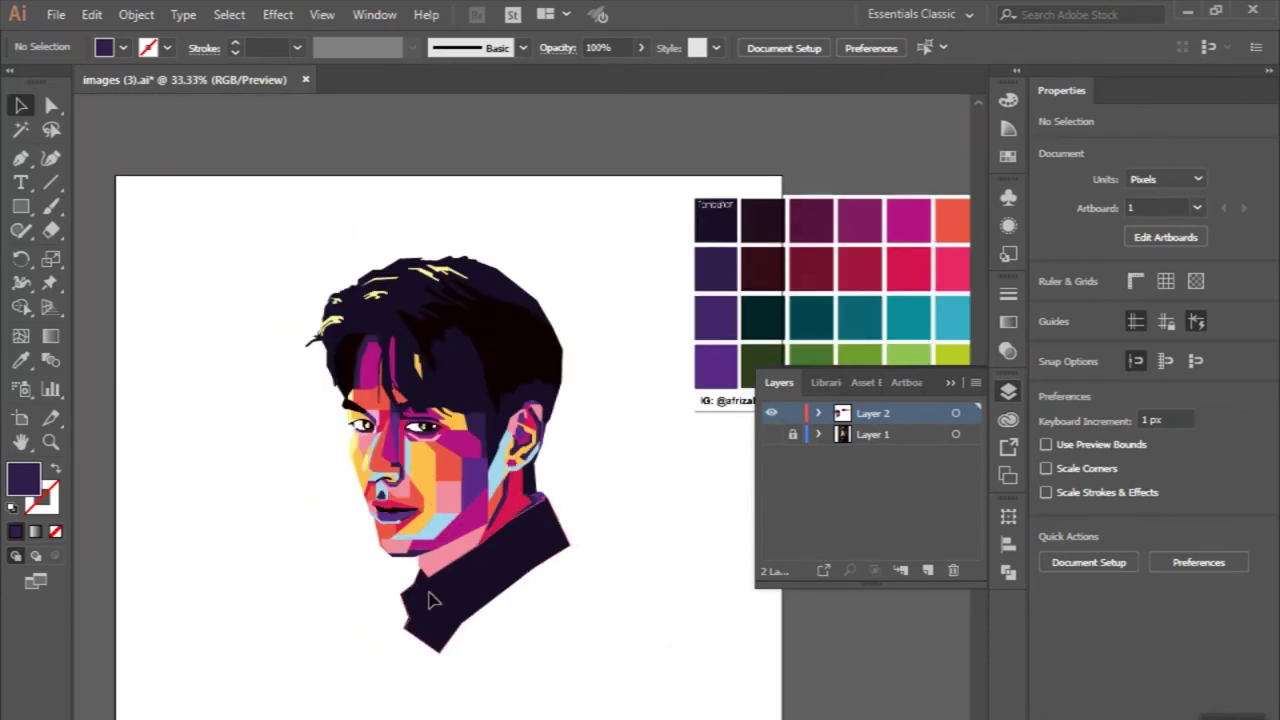
left_click(771, 434, "alt")
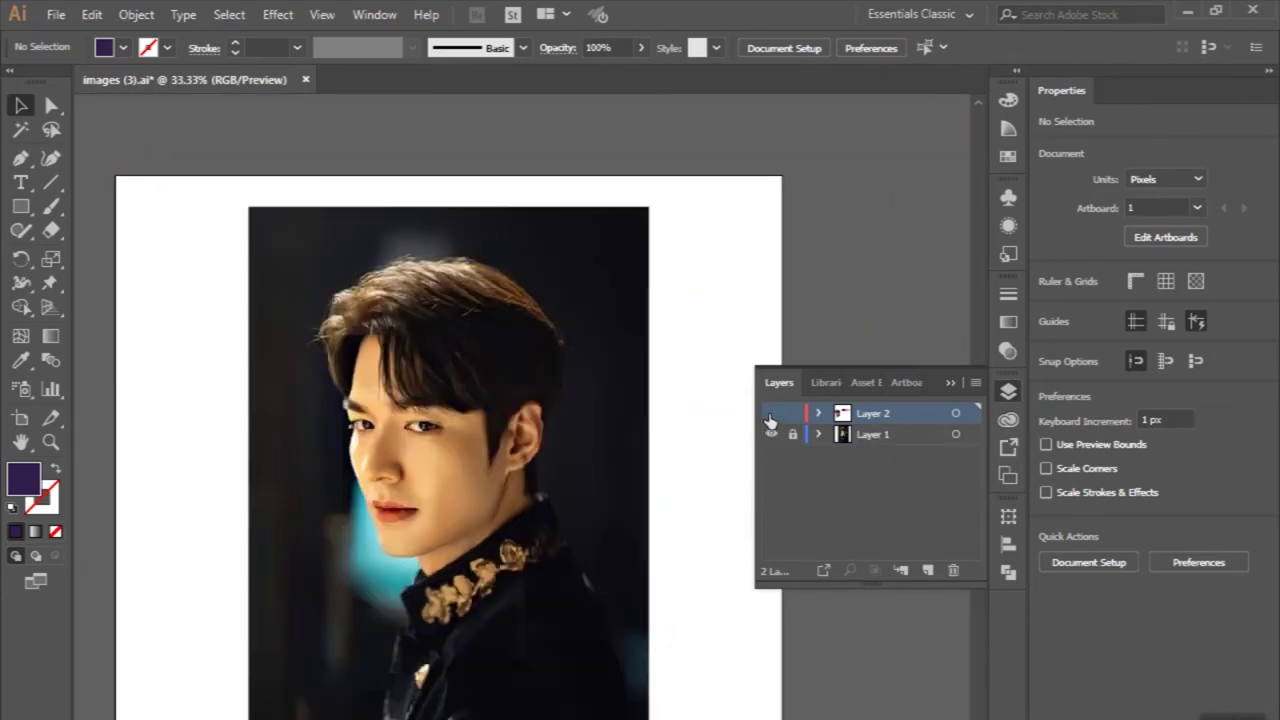
left_click(771, 434, "alt")
scroll(405, 352, "up", 2)
left_click(771, 413)
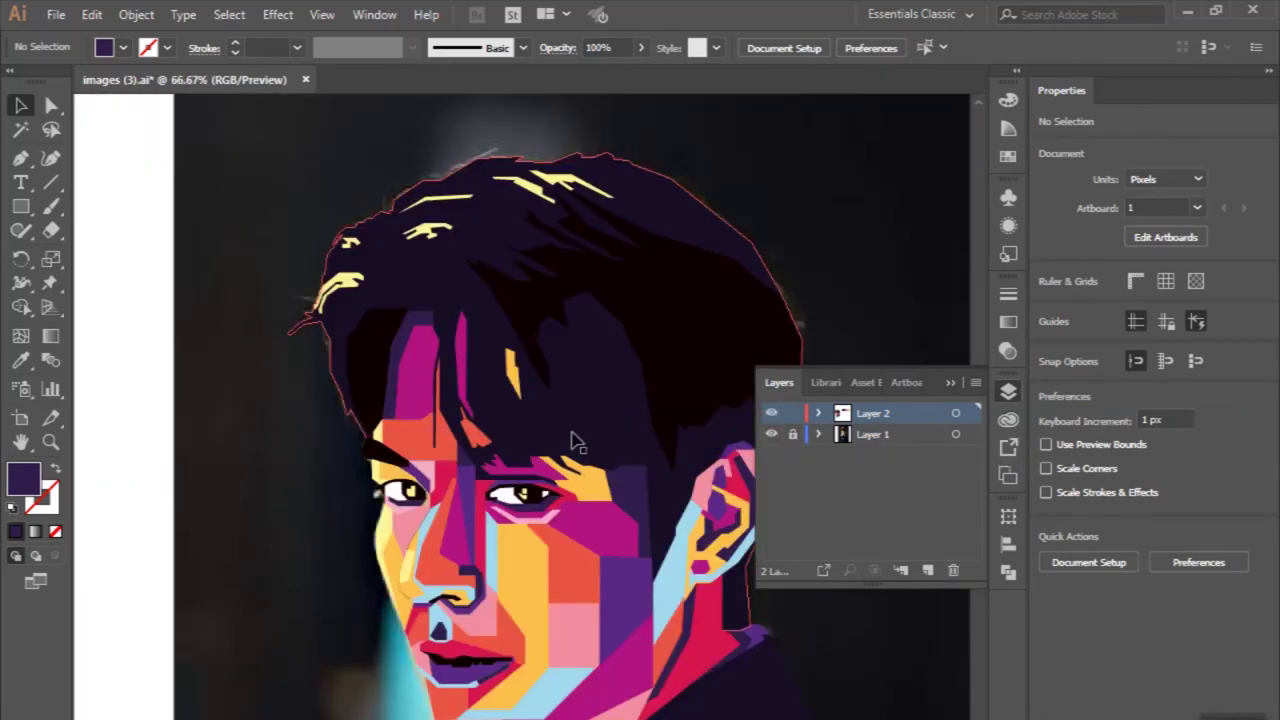
scroll(778, 458, "down", 1)
Step: Expand Layer 2 and select the small hair shape
left_click(818, 413)
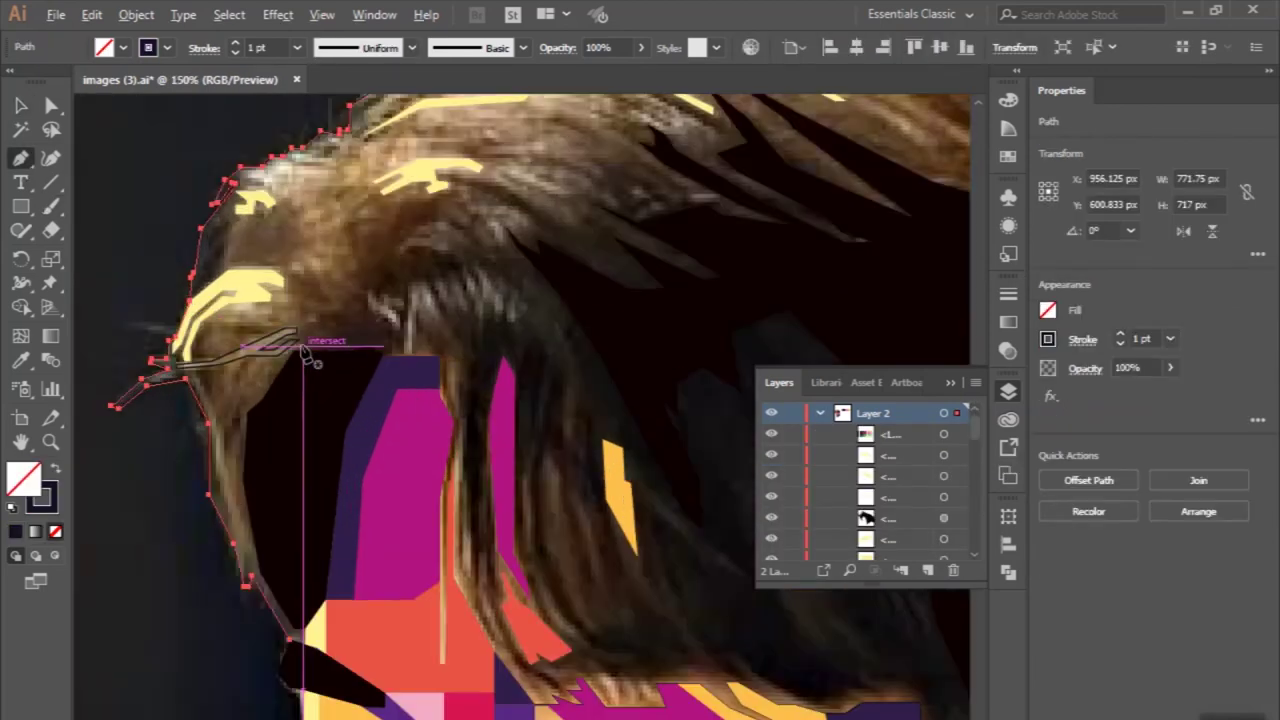
key("v")
left_click(280, 345)
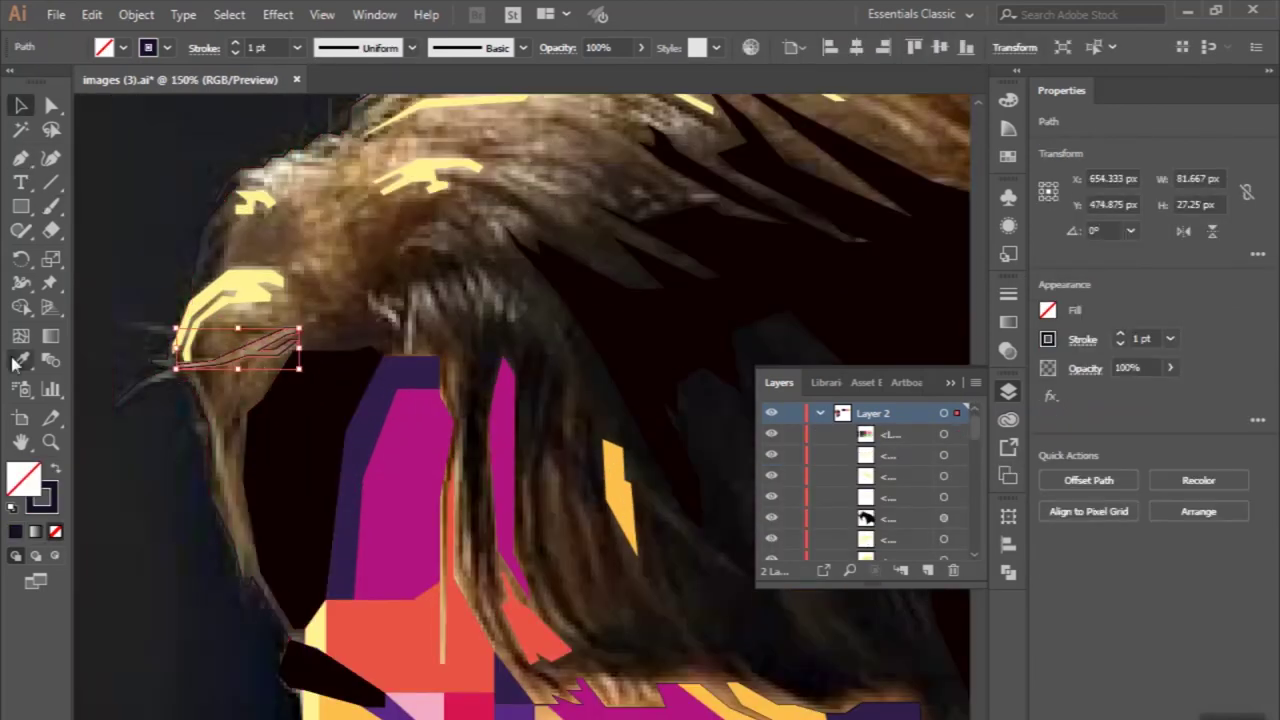
Step: Pen-trace a golden-yellow highlight shape across the top of the hair
left_click(290, 355)
left_click(329, 310)
left_click(360, 285)
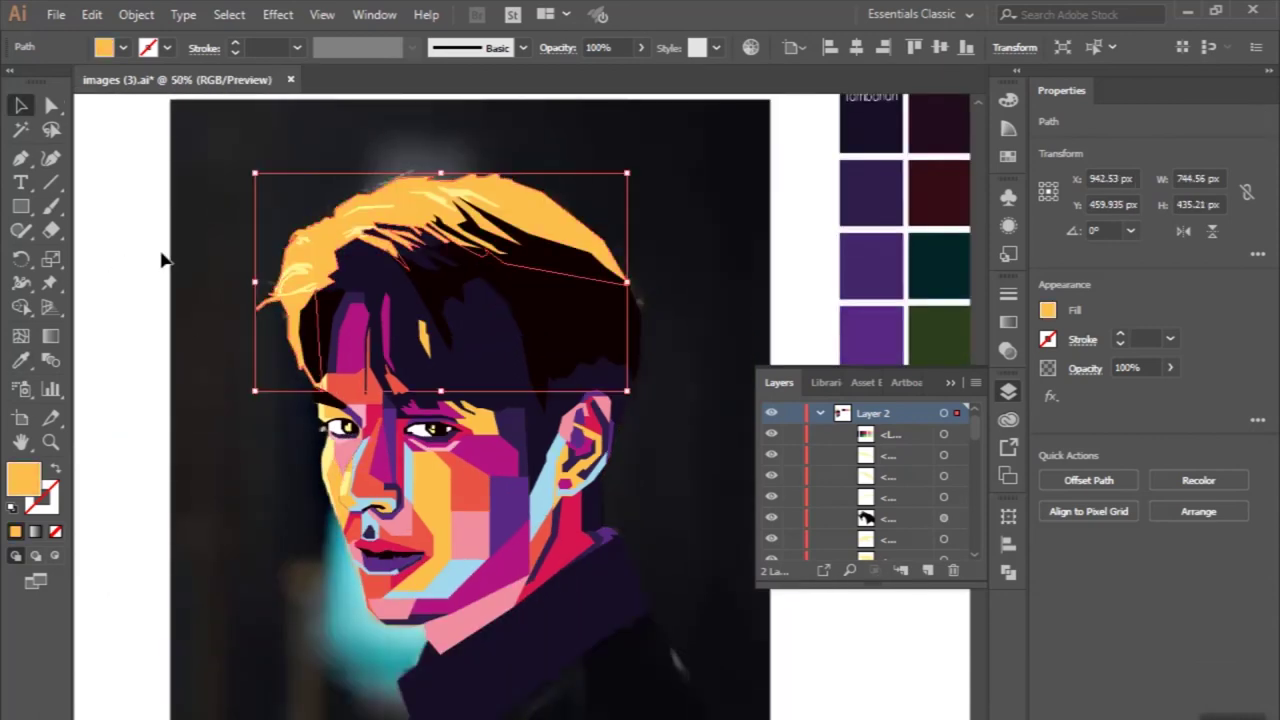
scroll(975, 473, "down", 5)
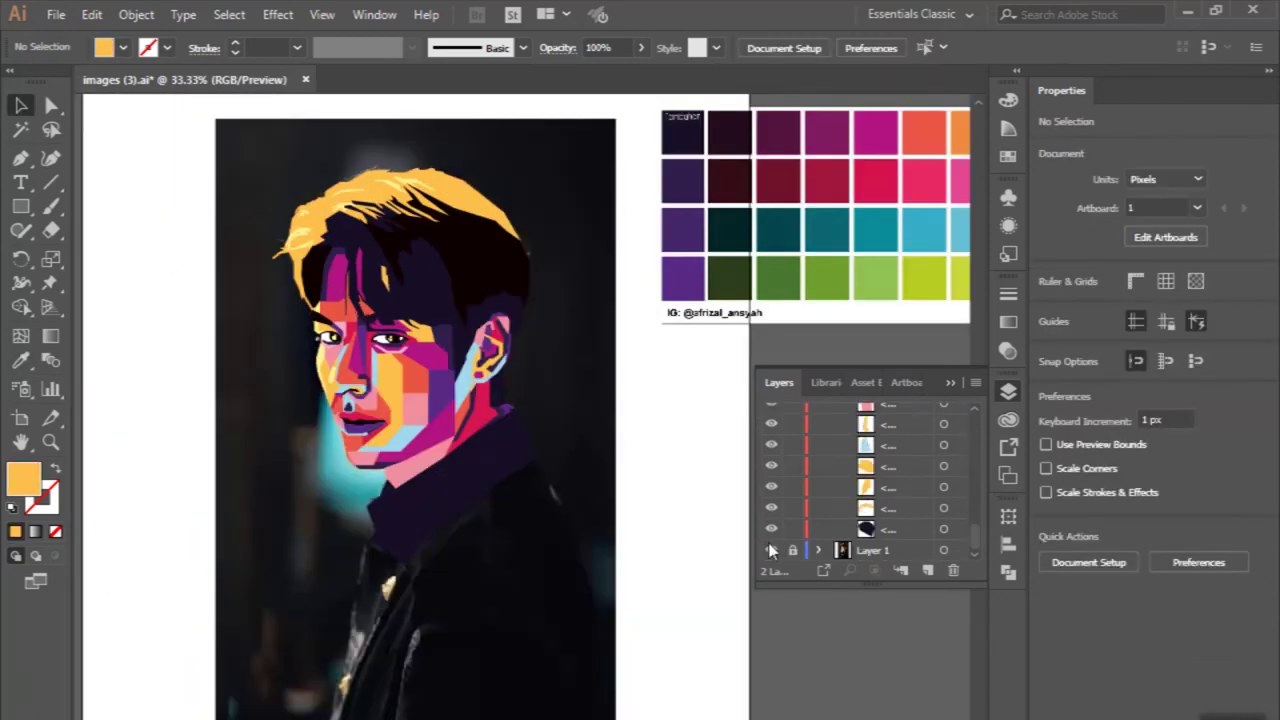
Step: Hide Layer 1 to check the purple hair section, then show the photo again
left_click(770, 551)
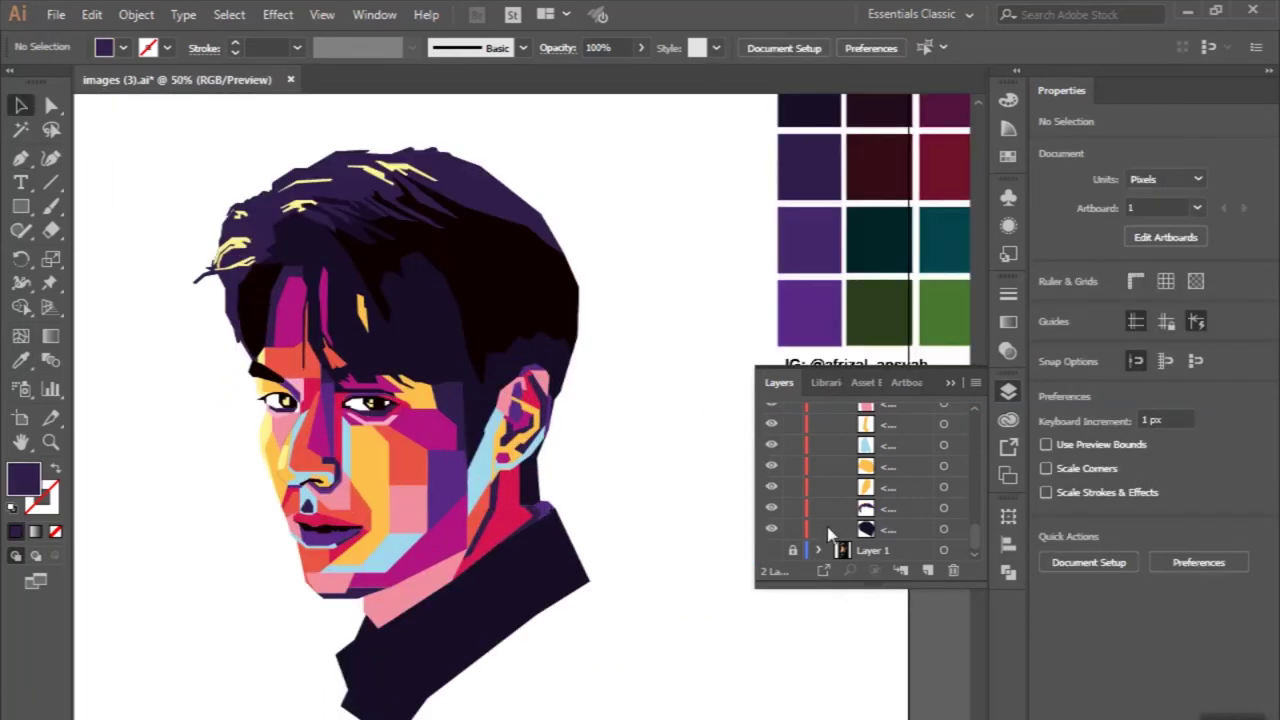
left_click(770, 551)
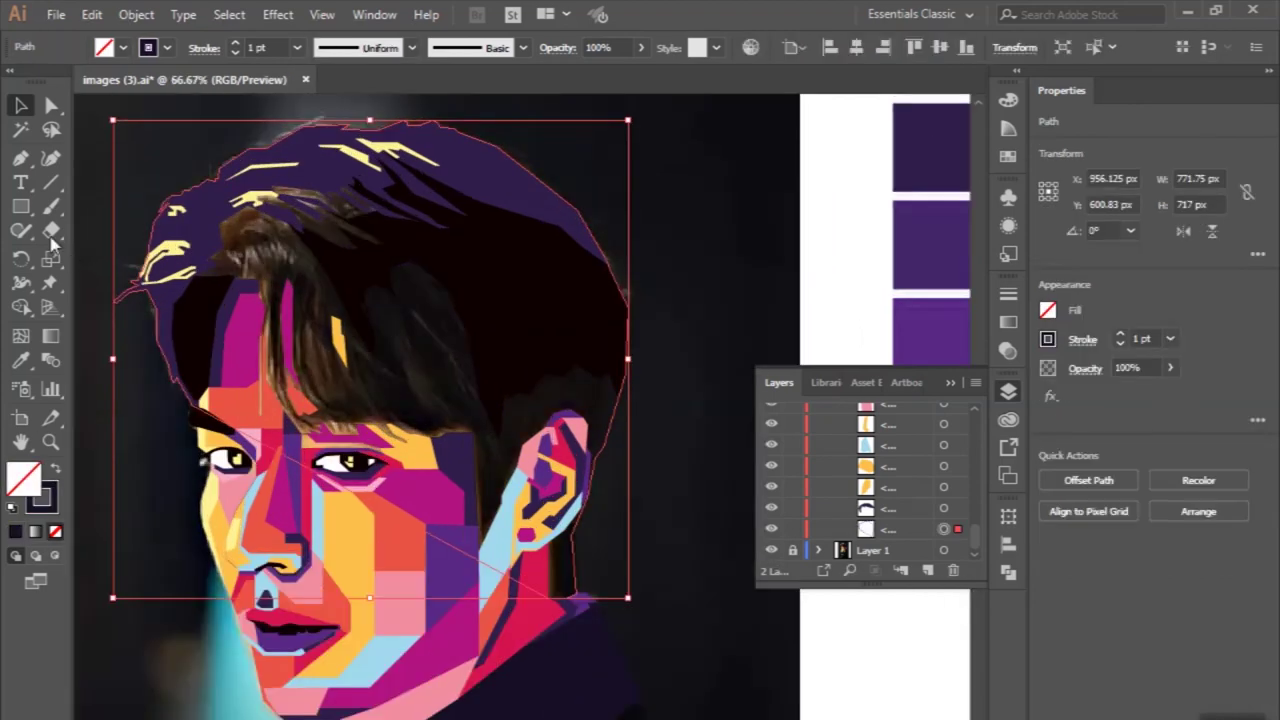
key("ctrl+plus")
key("ctrl+plus")
Step: Trace a thin closed hair strand and fill it with purple sampled from the artwork
left_click(192, 196)
left_click(183, 405)
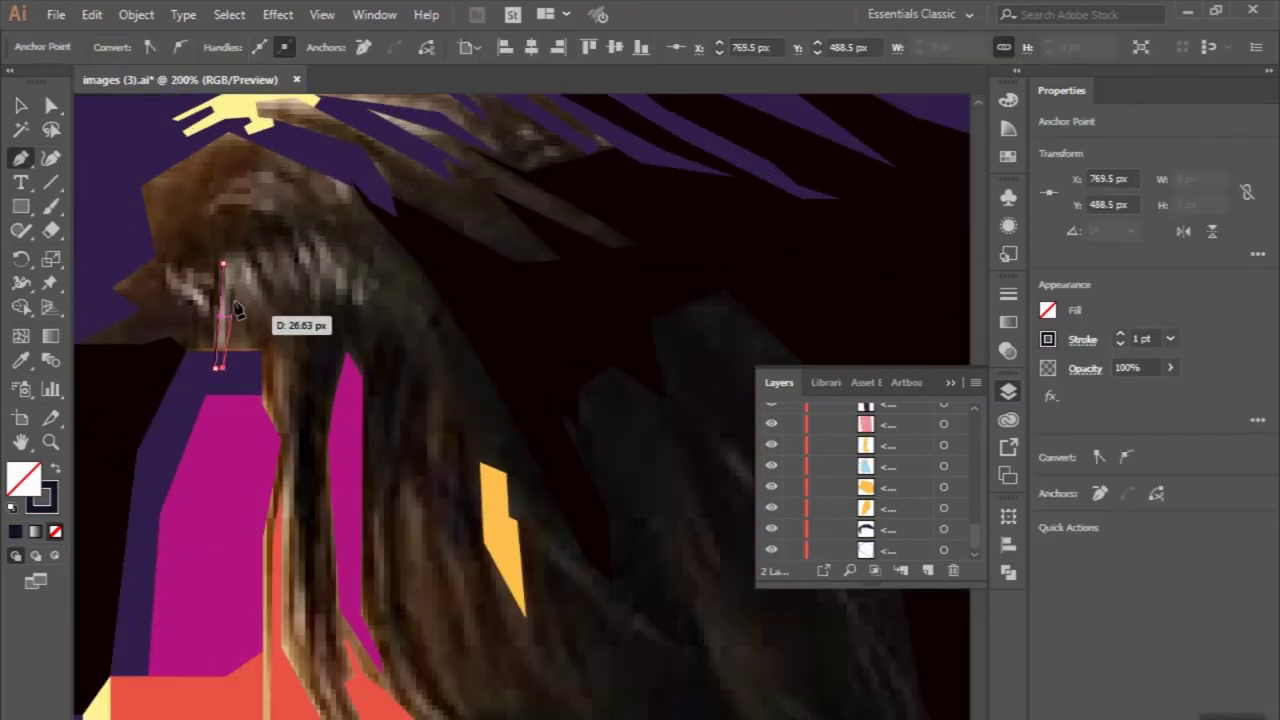
left_click(213, 271)
left_click(235, 184)
key("ctrl+minus")
key("ctrl+minus")
key("ctrl+minus")
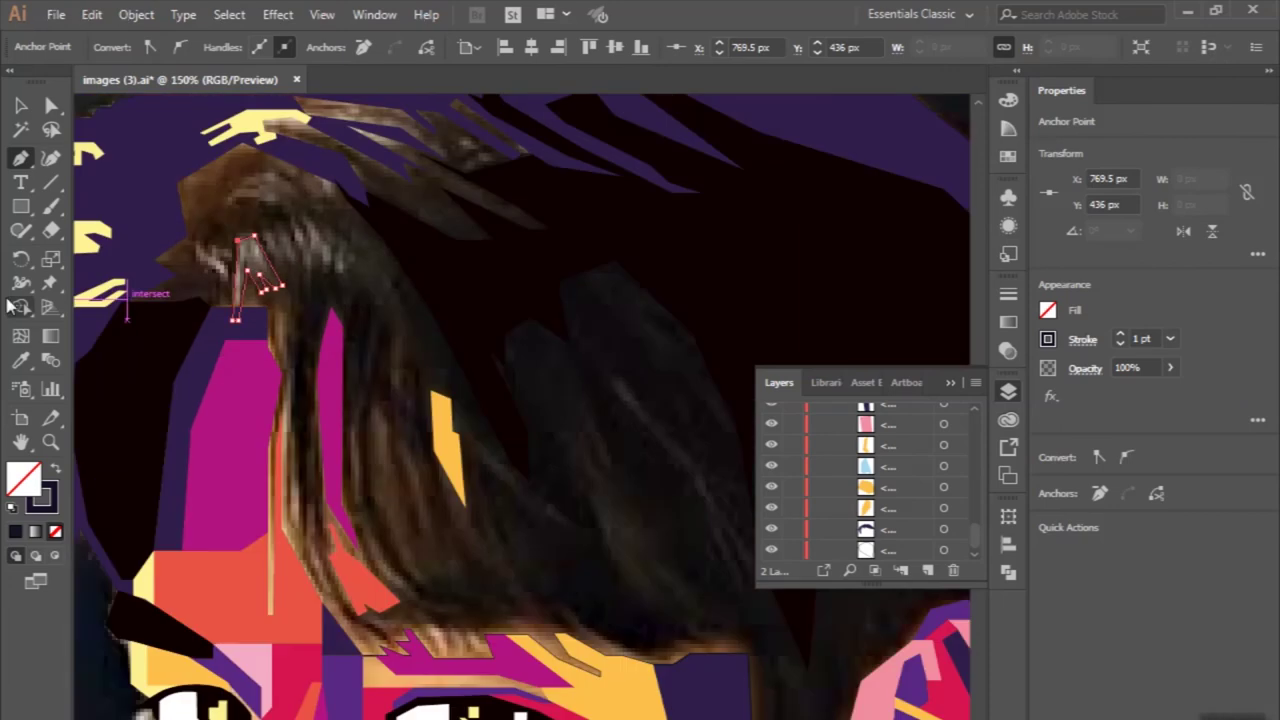
key("i")
left_click(412, 672)
Step: Close a zigzag strand and trace a curved strand beside it
key("ctrl+plus")
key("ctrl+plus")
key("ctrl+plus")
key("p")
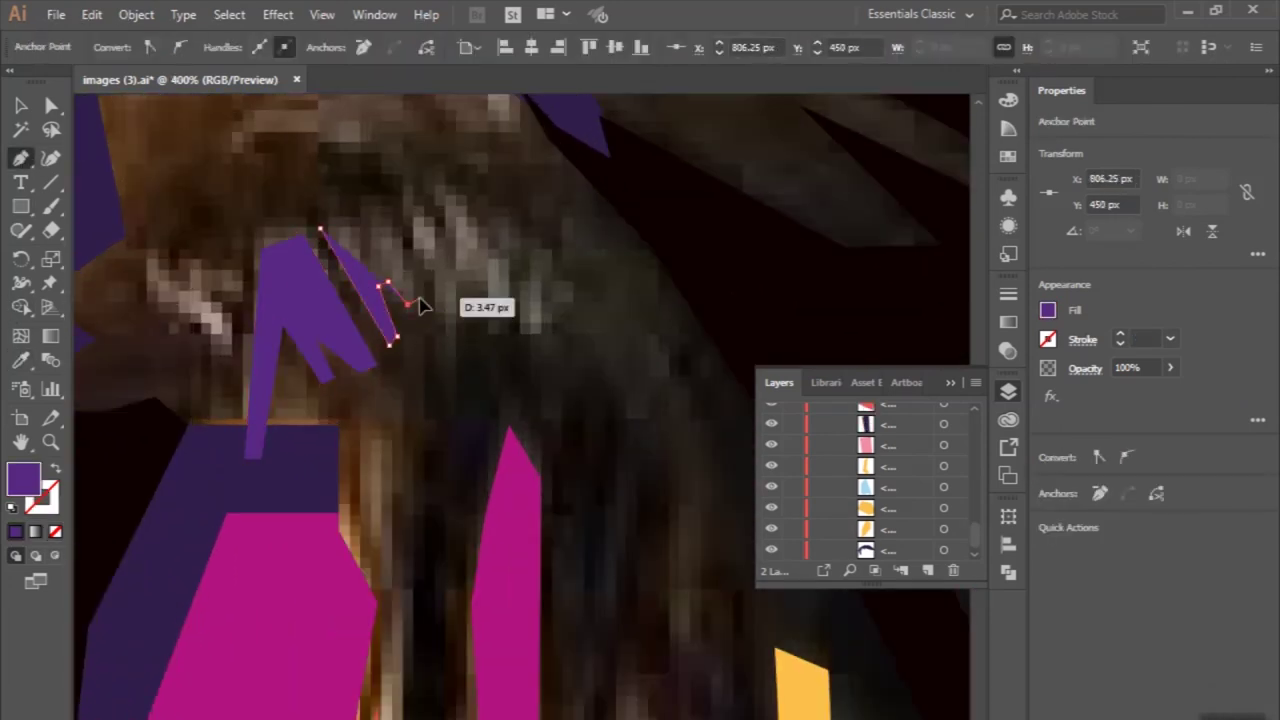
left_click(322, 237)
left_click(404, 192)
left_click_drag(441, 292, 450, 347)
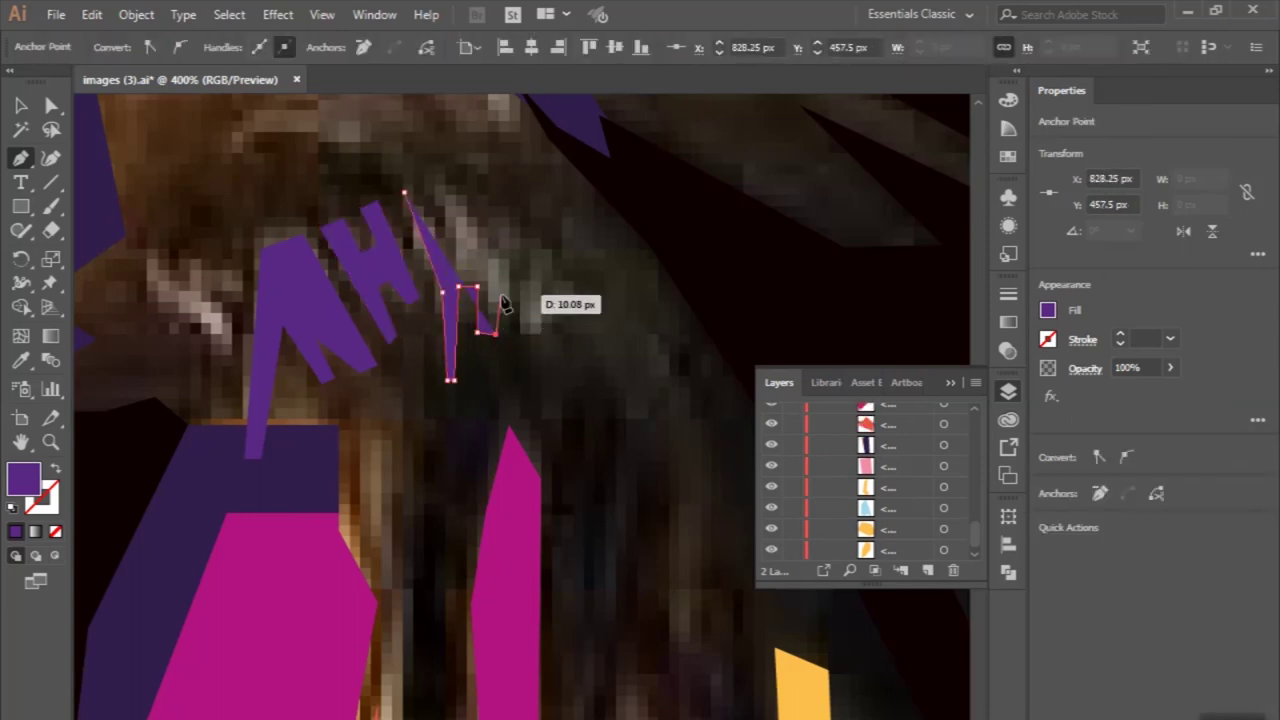
left_click(543, 312)
left_click(540, 244)
left_click(507, 270)
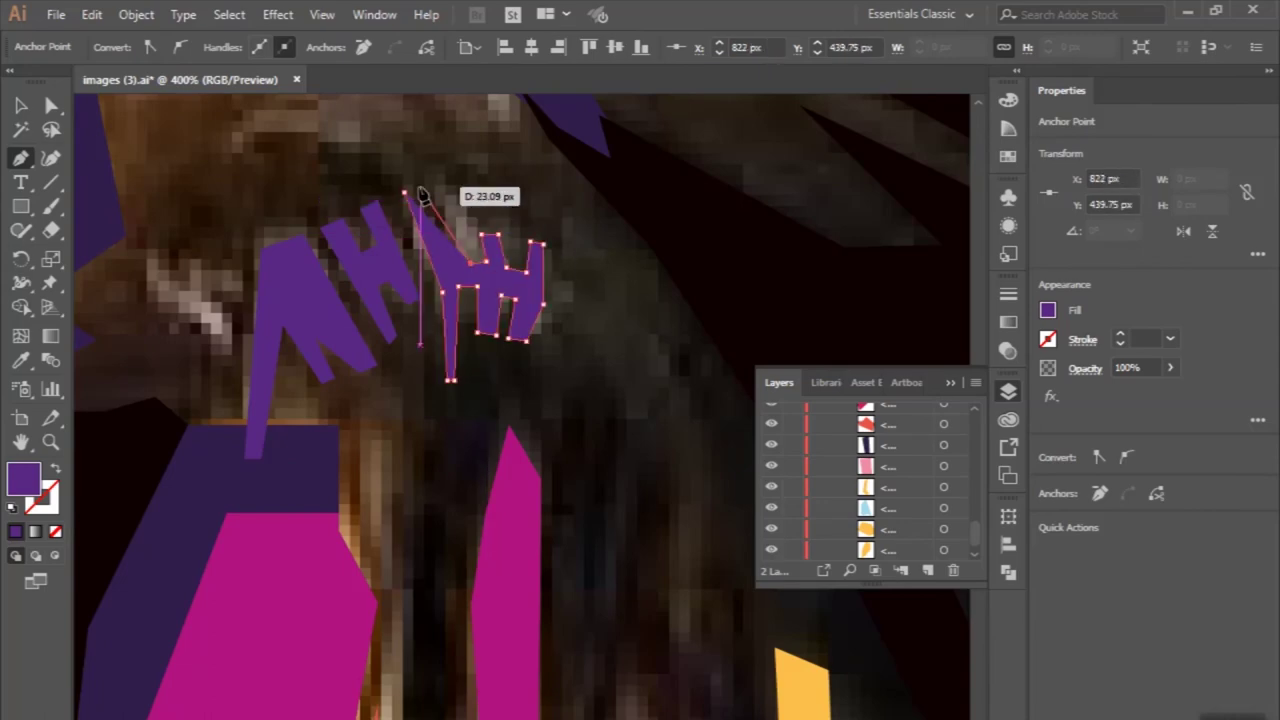
Step: Trace strands in the upper-right hair and a lower strand with a hooked end
key("ctrl+minus")
key("ctrl+minus")
left_click(448, 270)
left_click(482, 342)
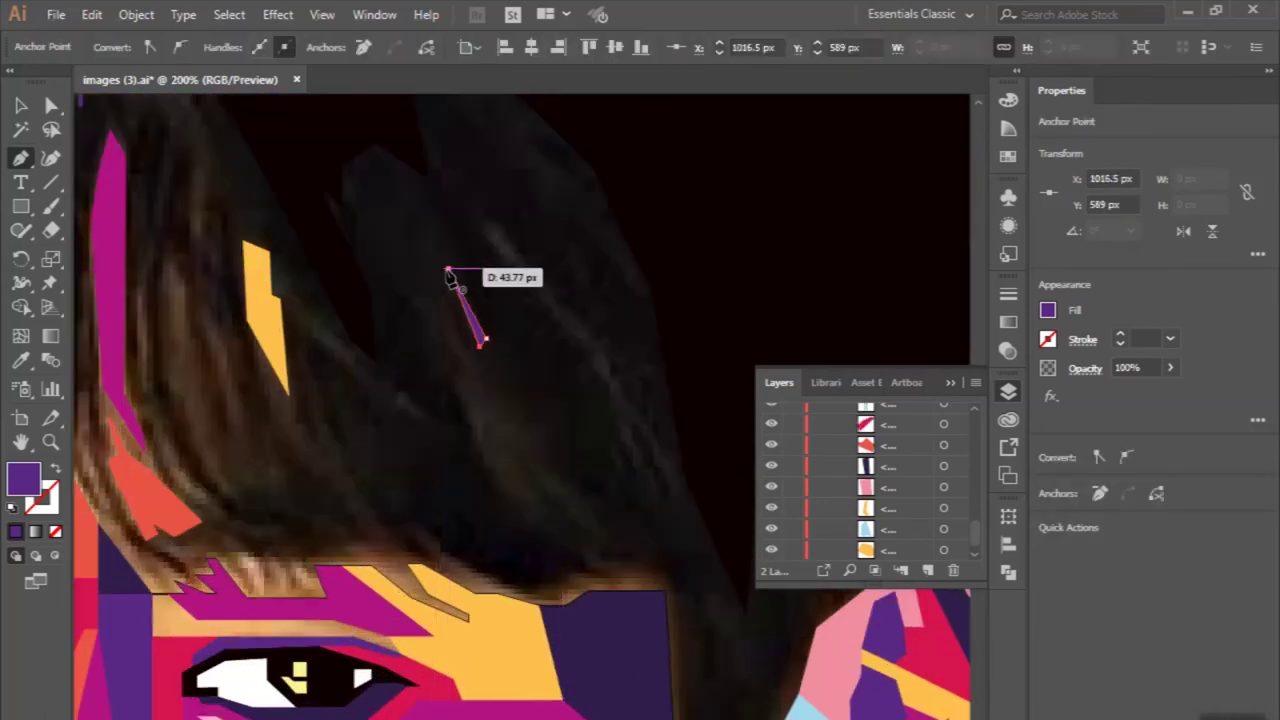
left_click(456, 381)
left_click(503, 492)
left_click(541, 531)
left_click(551, 515)
key("ctrl+plus")
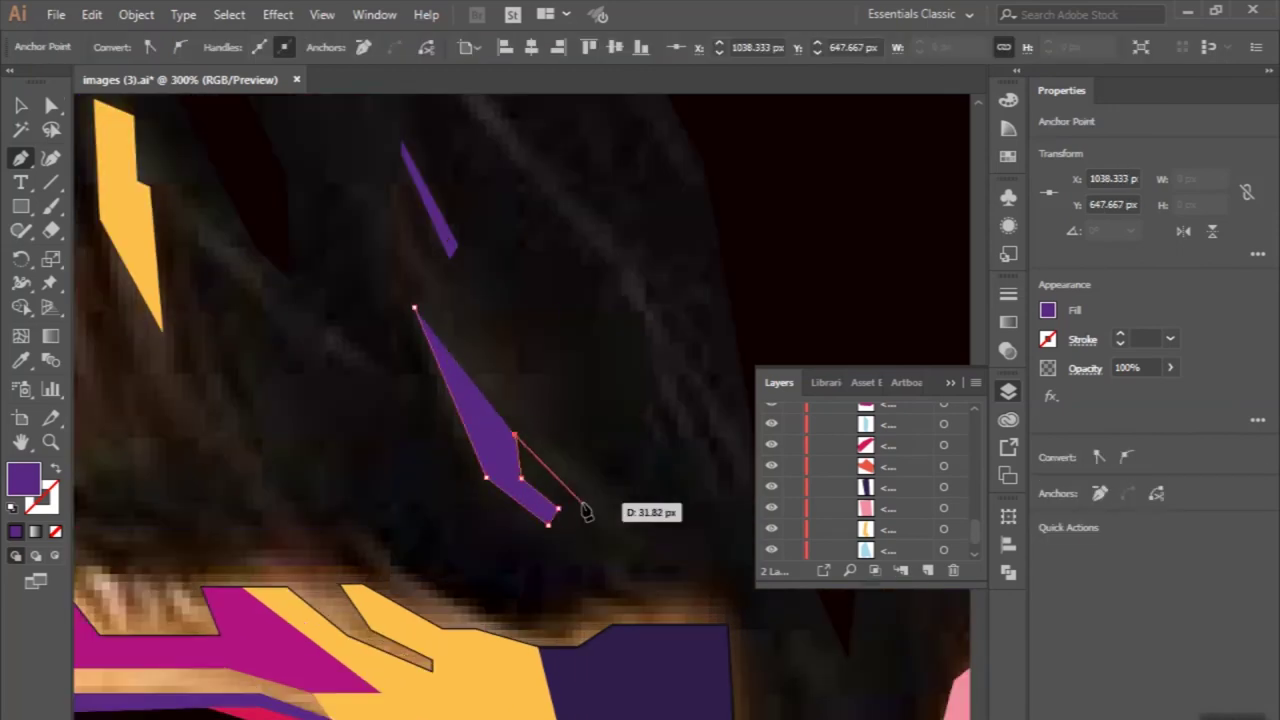
left_click(582, 503)
left_click(648, 534)
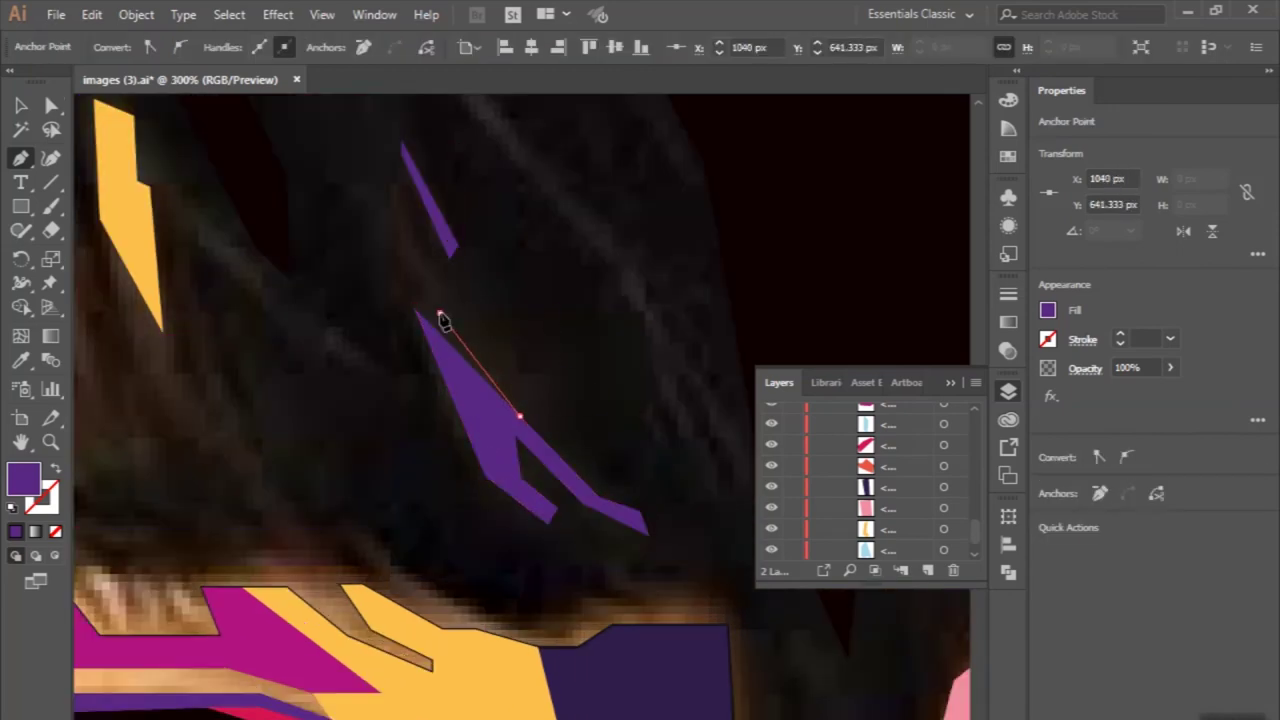
Step: Close another strand, then begin a strand in the left side of the hair
key("ctrl+minus")
left_click(373, 210)
left_click(491, 352)
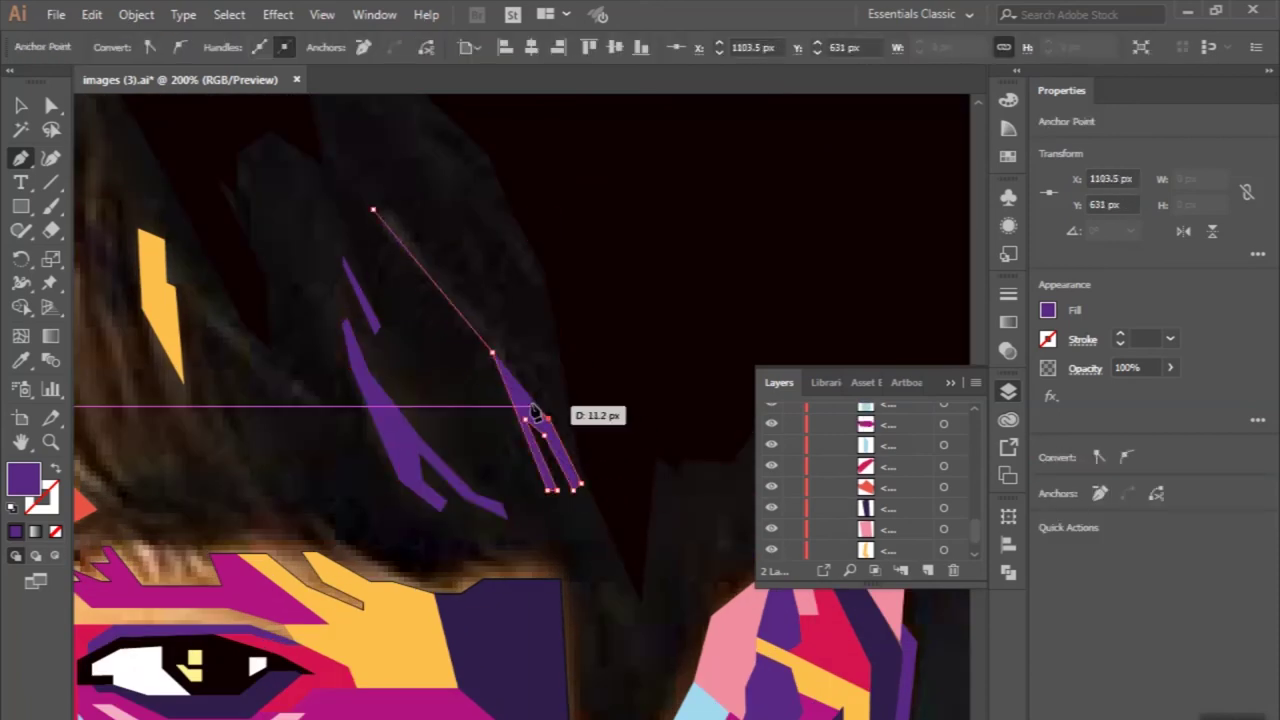
left_click(373, 210)
left_click_drag(373, 210, 710, 225)
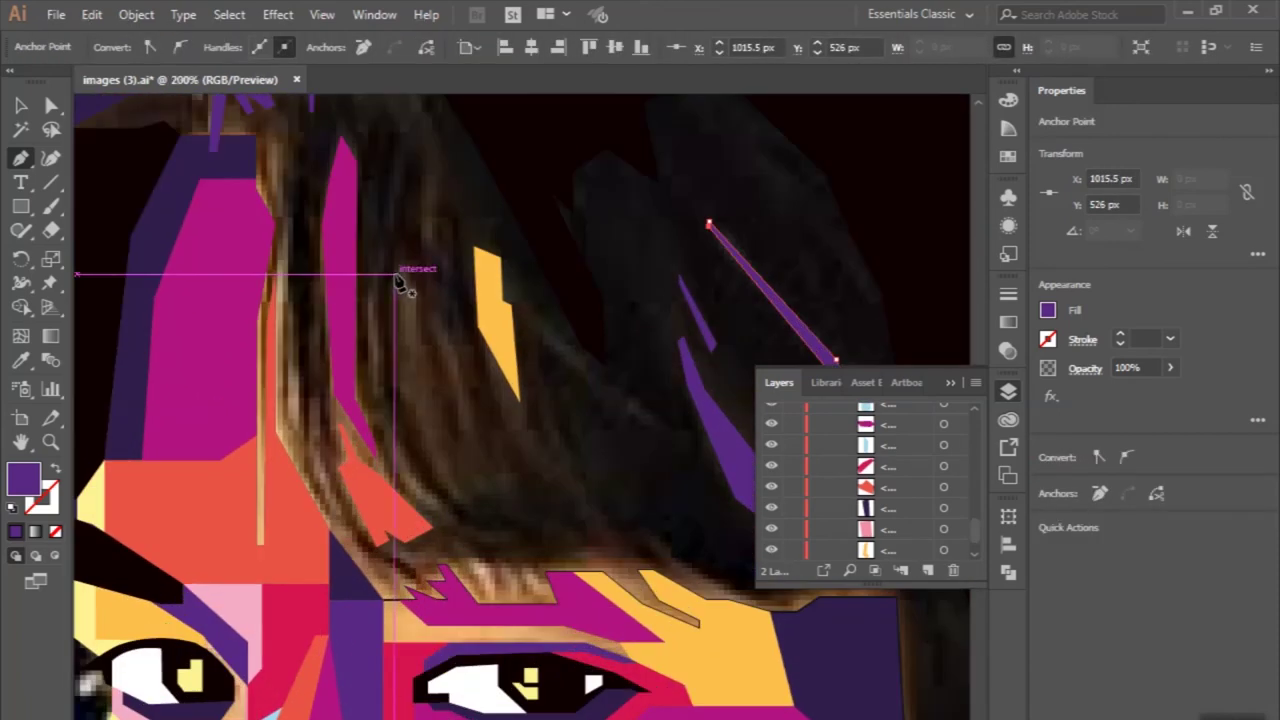
left_click(394, 274)
left_click(455, 494)
left_click(399, 389)
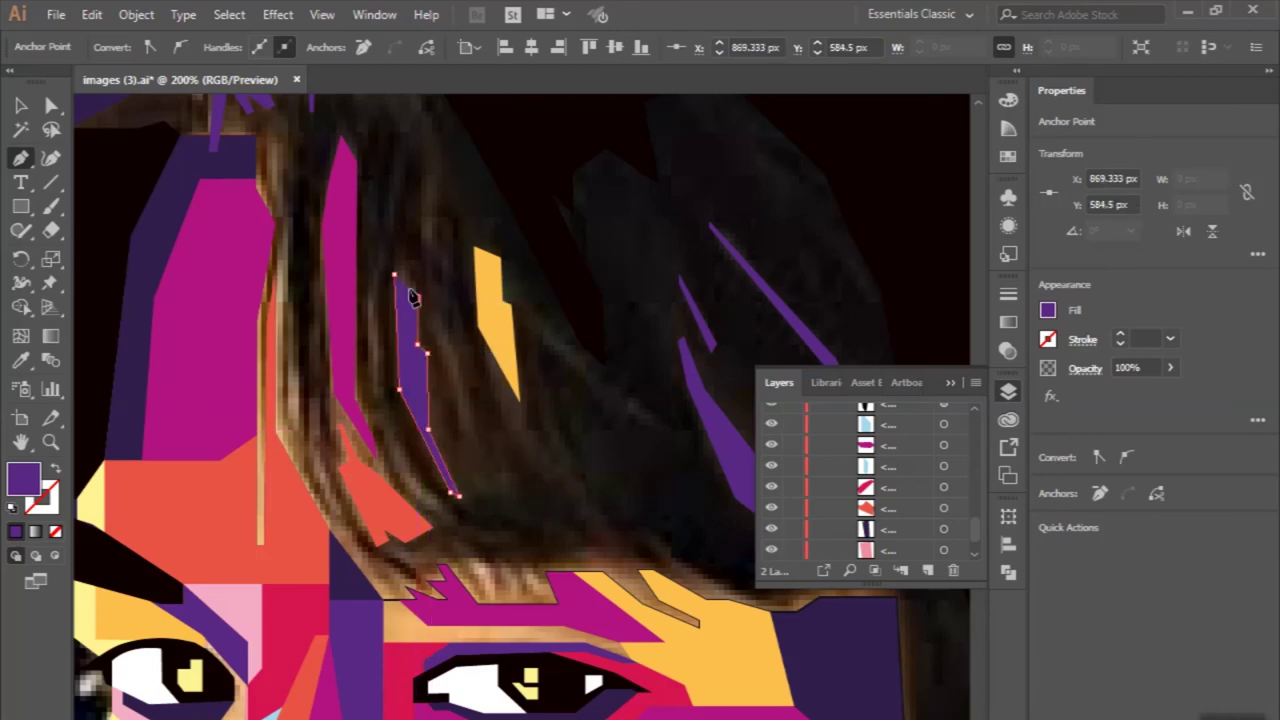
key("ctrl+minus")
key("ctrl+minus")
key("ctrl+minus")
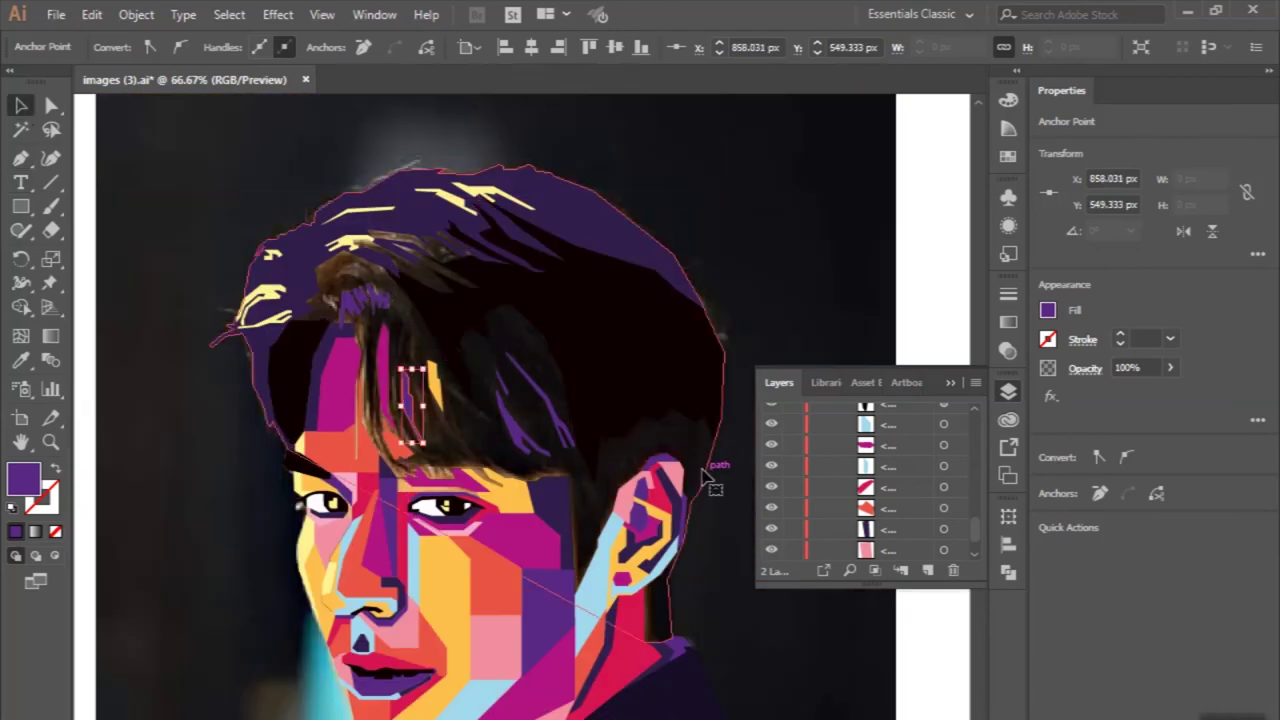
Step: Finish the hair strand and hide the reference photo layer
left_click(192, 434)
left_click_drag(192, 434, 192, 389)
key("ctrl+minus")
left_click(604, 563)
key("Delete")
key("ctrl+minus")
key("ctrl+plus")
key("ctrl+plus")
Step: Try selecting the ear, mouth and nose facets of the face
left_click(455, 380)
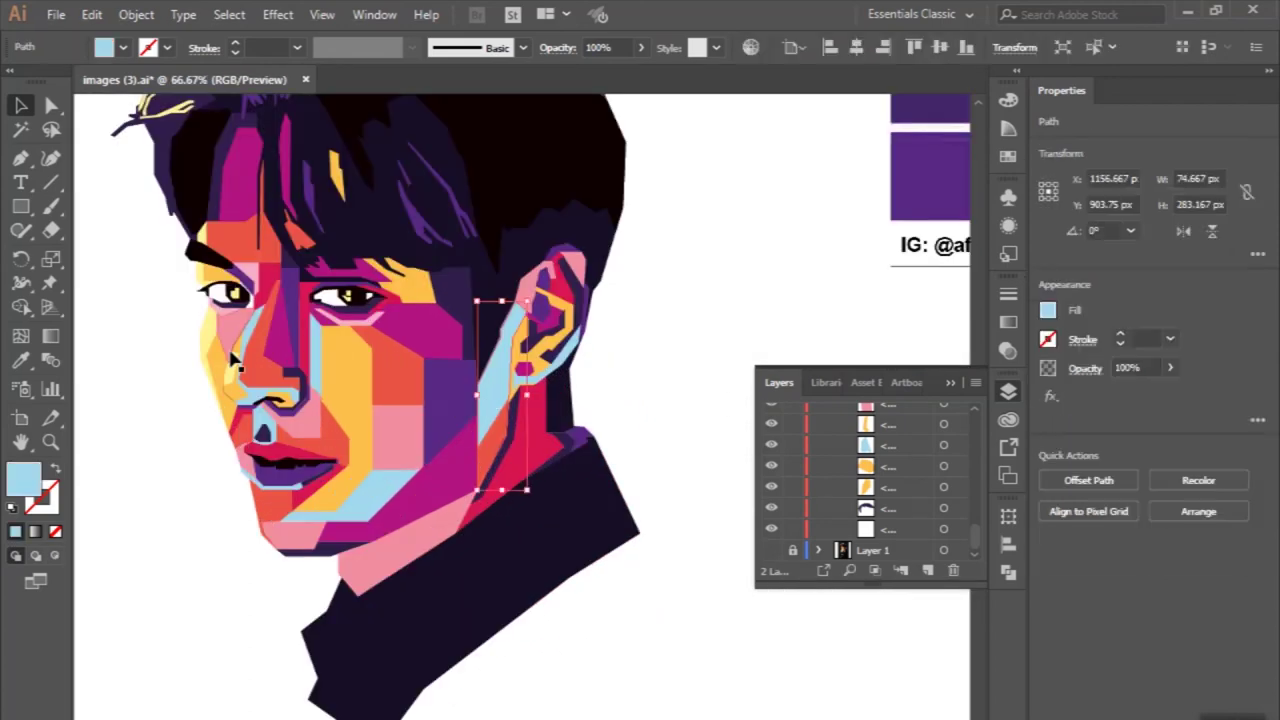
key("i")
key("v")
key("ctrl+minus")
left_click(148, 294)
key("ctrl+plus")
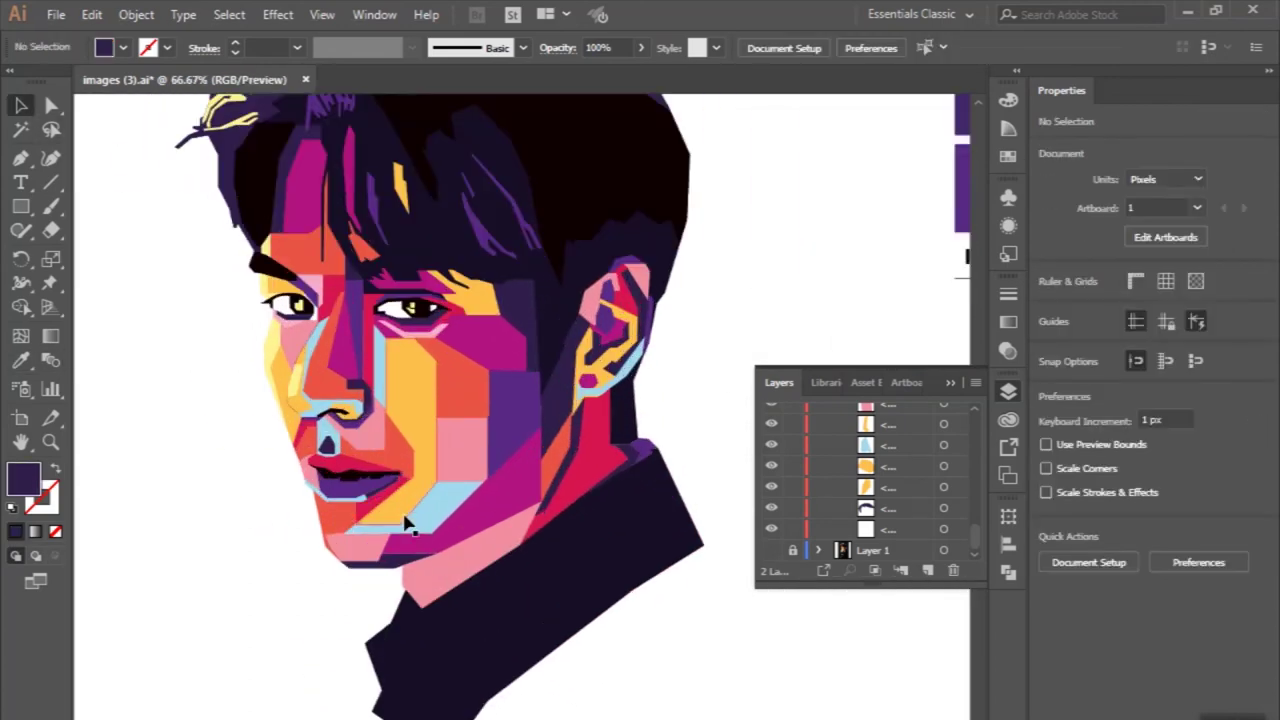
left_click(331, 411)
key("ctrl+plus")
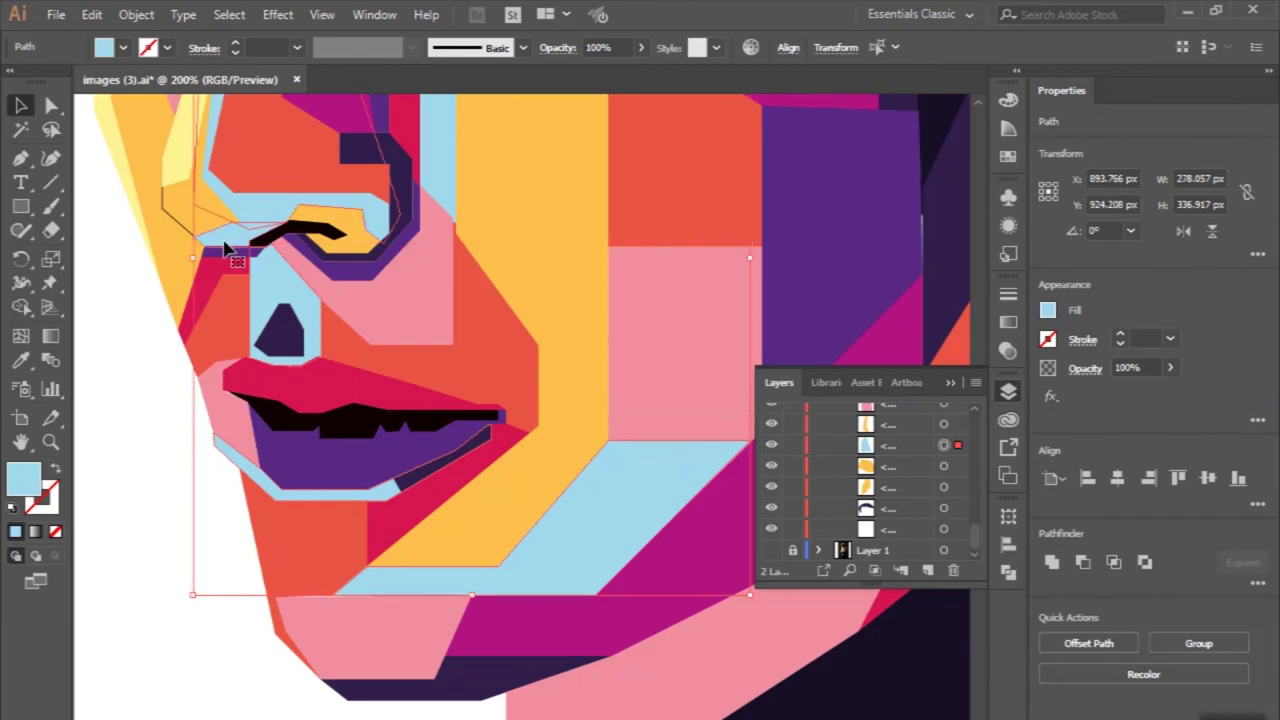
double_click(250, 232)
key("Escape")
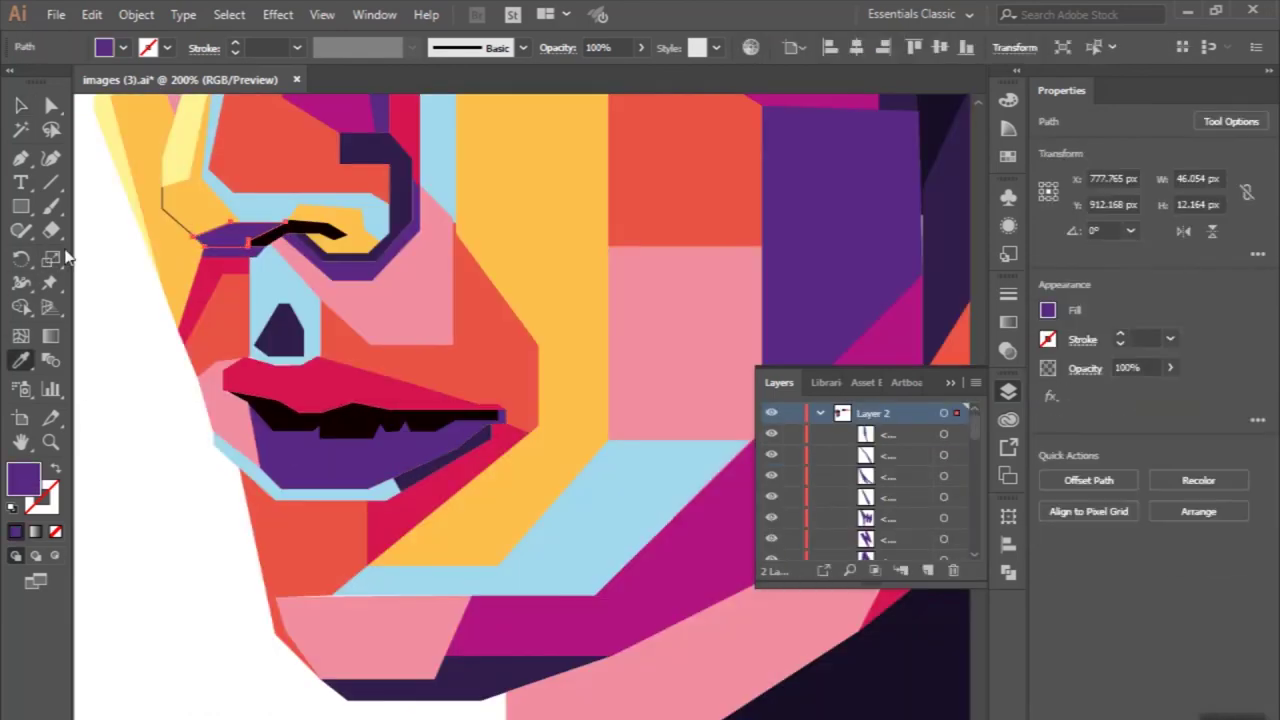
key("v")
left_click(183, 324)
Step: Select the light-blue facet around the nose
left_click(237, 270)
key("ctrl+minus")
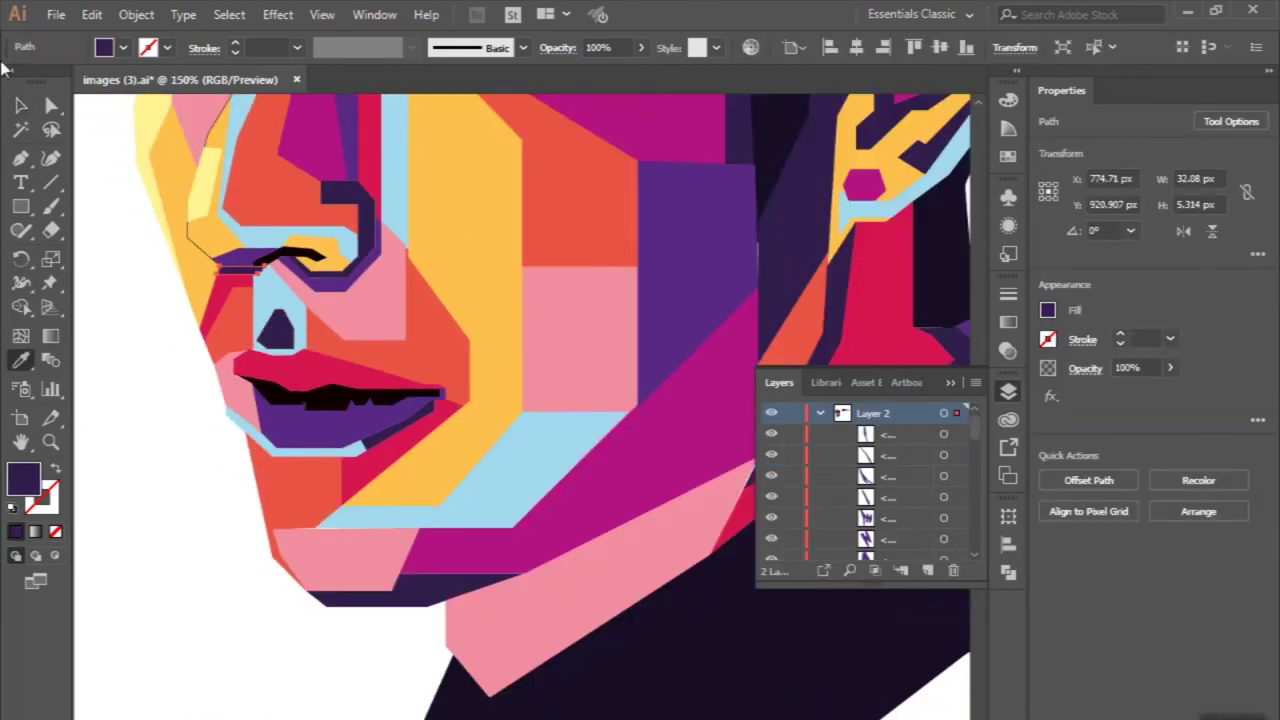
left_click(123, 254)
key("ctrl+minus")
left_click(305, 283)
key("ctrl+plus")
key("ctrl+plus")
scroll(540, 515, "down", 2)
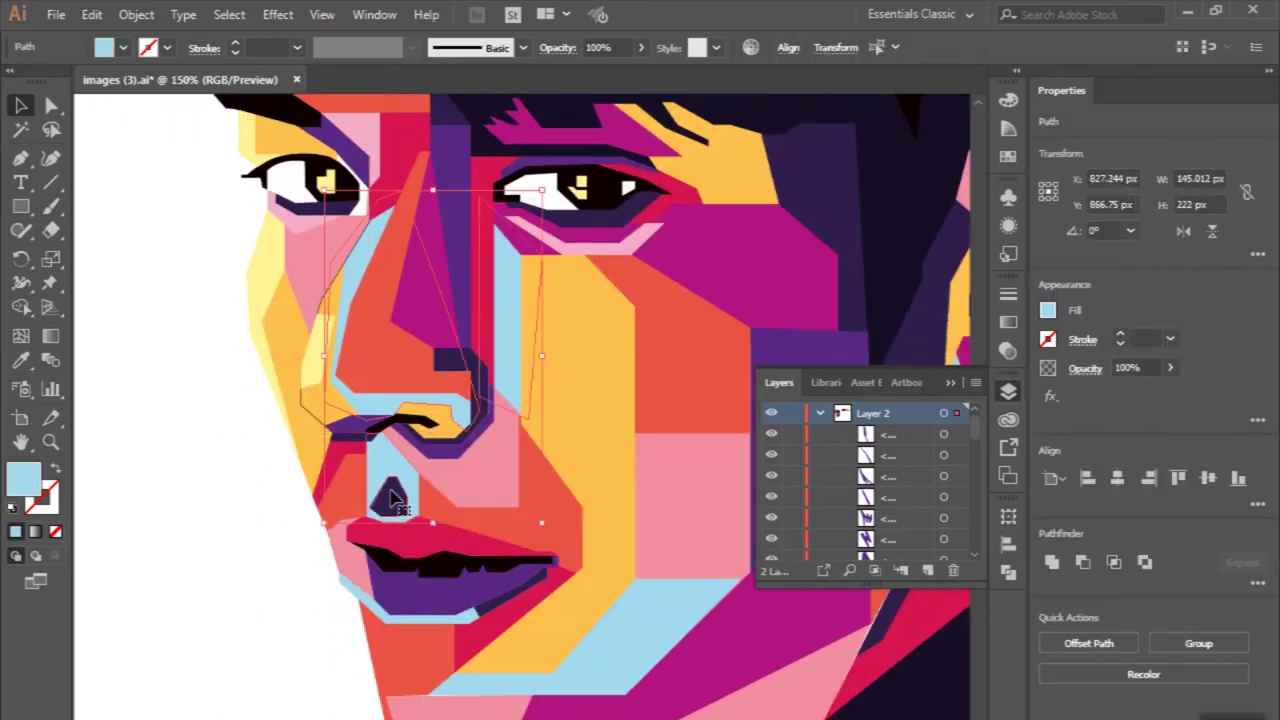
Step: Recolour the nose facet crimson by sampling a swatch from the colour grid
key("ctrl+minus")
key("ctrl+minus")
key("ctrl+minus")
left_click_drag(617, 672, 522, 580)
key("i")
key("ctrl+minus")
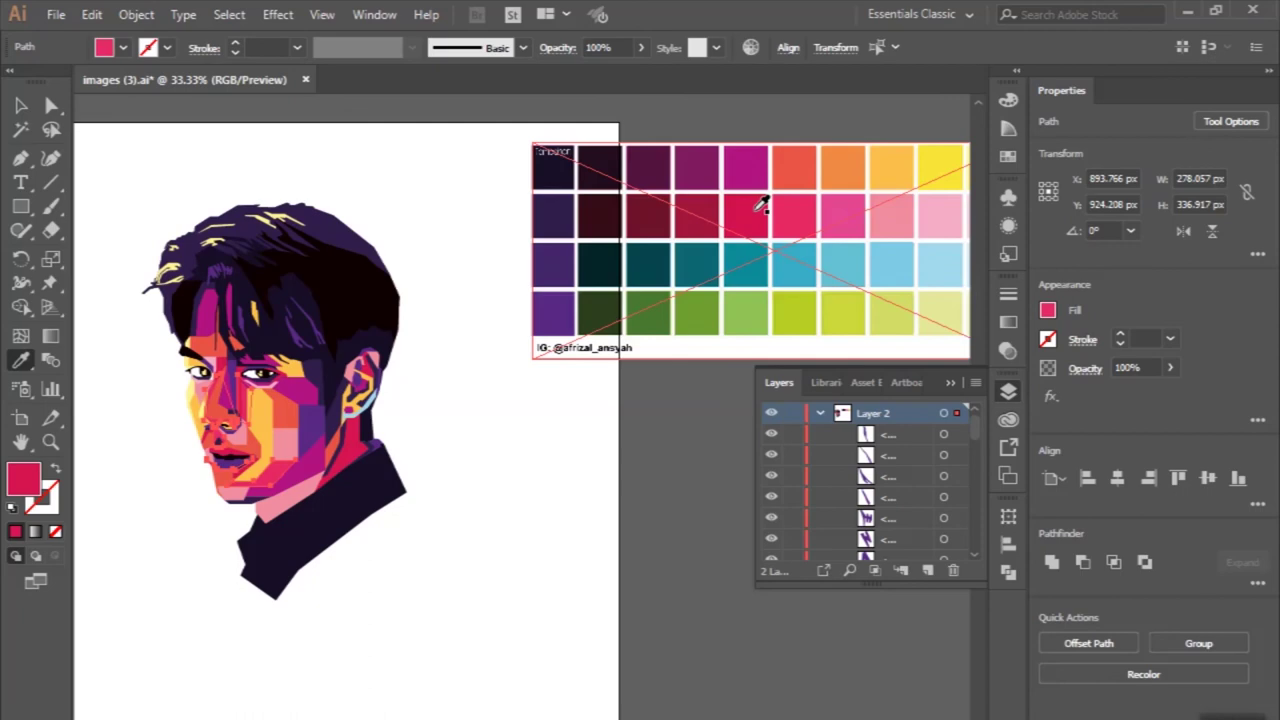
key("ctrl+plus")
key("ctrl+plus")
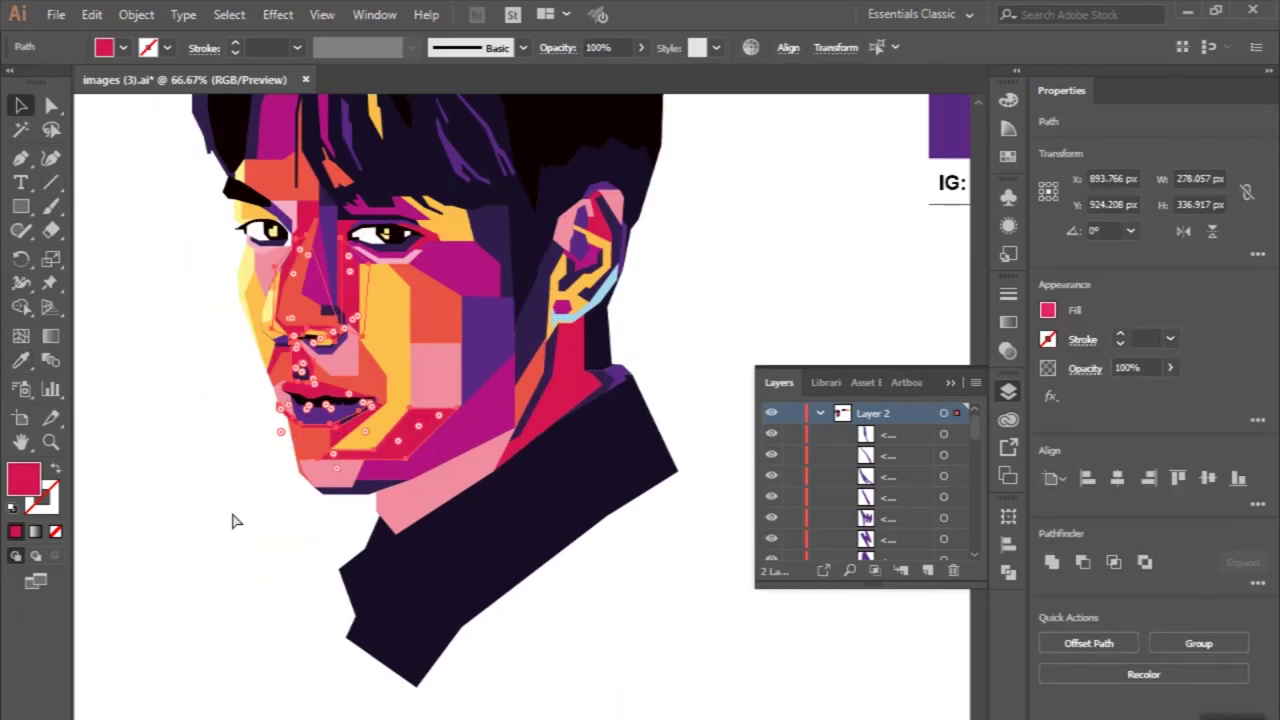
left_click(243, 601)
key("ctrl+minus")
key("ctrl+minus")
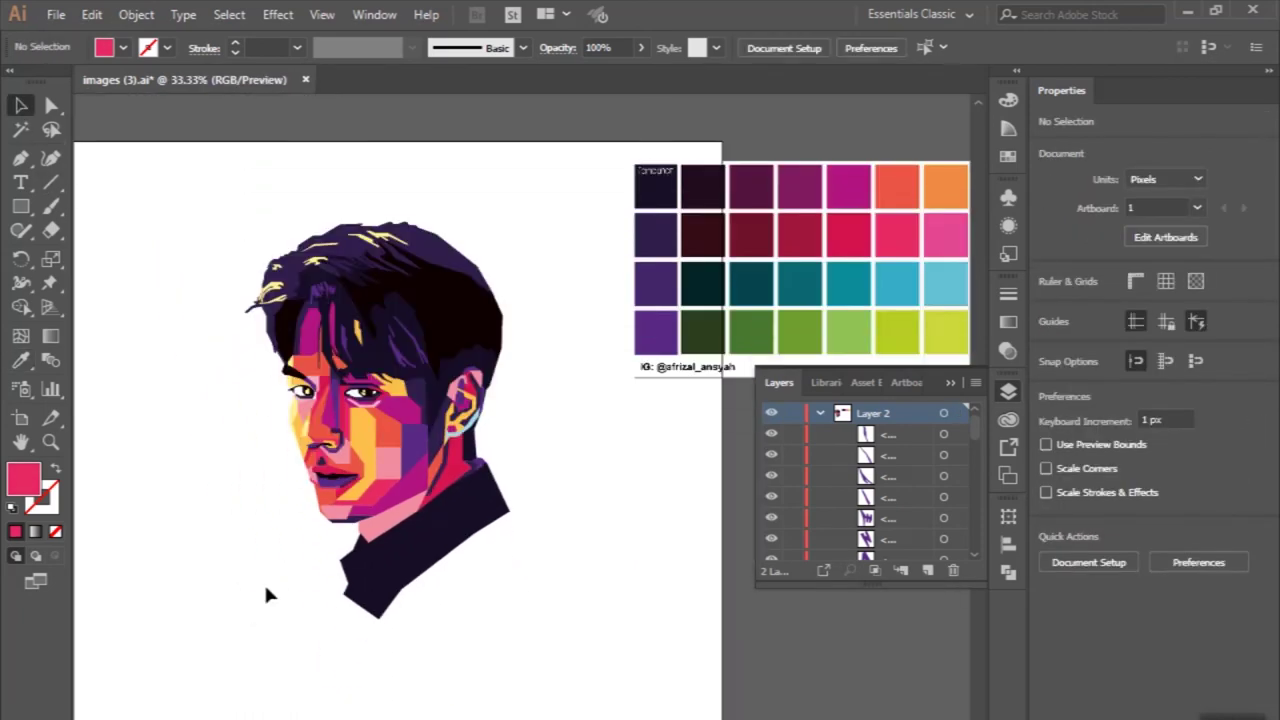
Step: Undo the last change and select a purple hair shape
key("ctrl+plus")
key("ctrl+plus")
key("ctrl+z")
key("ctrl+z")
left_click(310, 588)
key("ctrl+minus")
key("ctrl+minus")
key("ctrl+minus")
Step: Sample a colour onto the neighbouring hair strand
key("ctrl+plus")
key("ctrl+plus")
key("ctrl+plus")
key("ctrl+plus")
key("i")
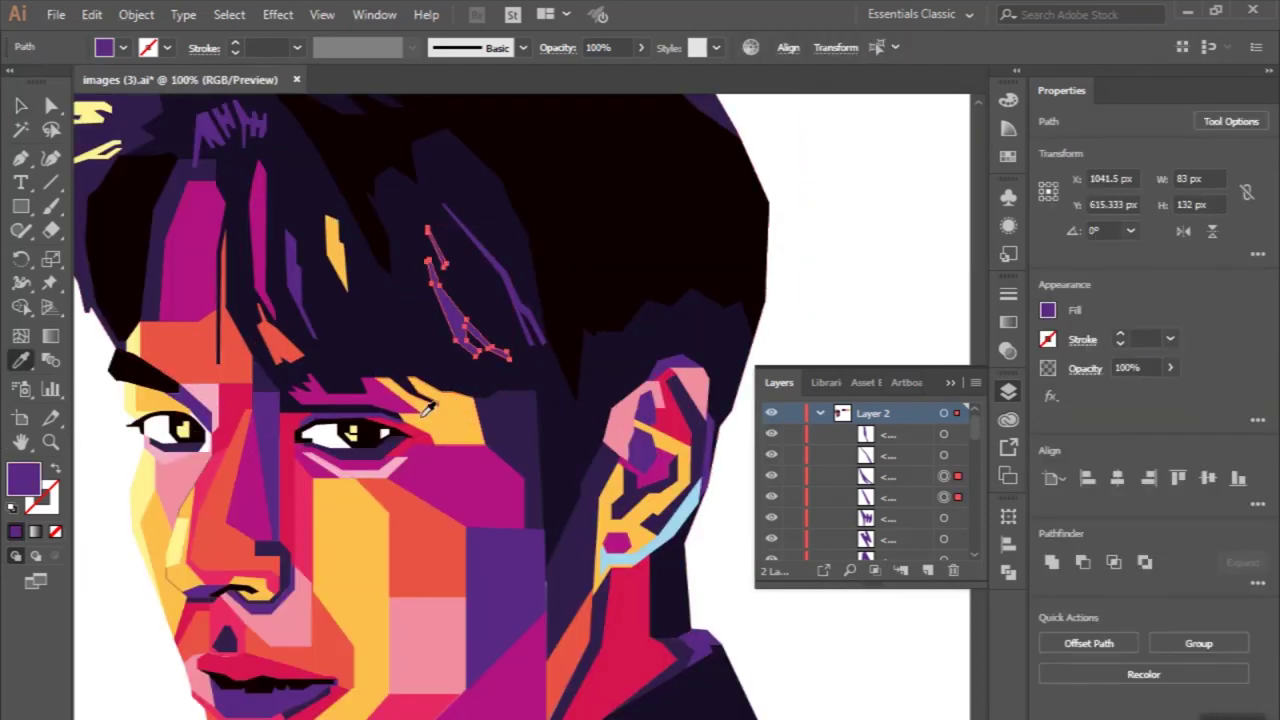
left_click(497, 258)
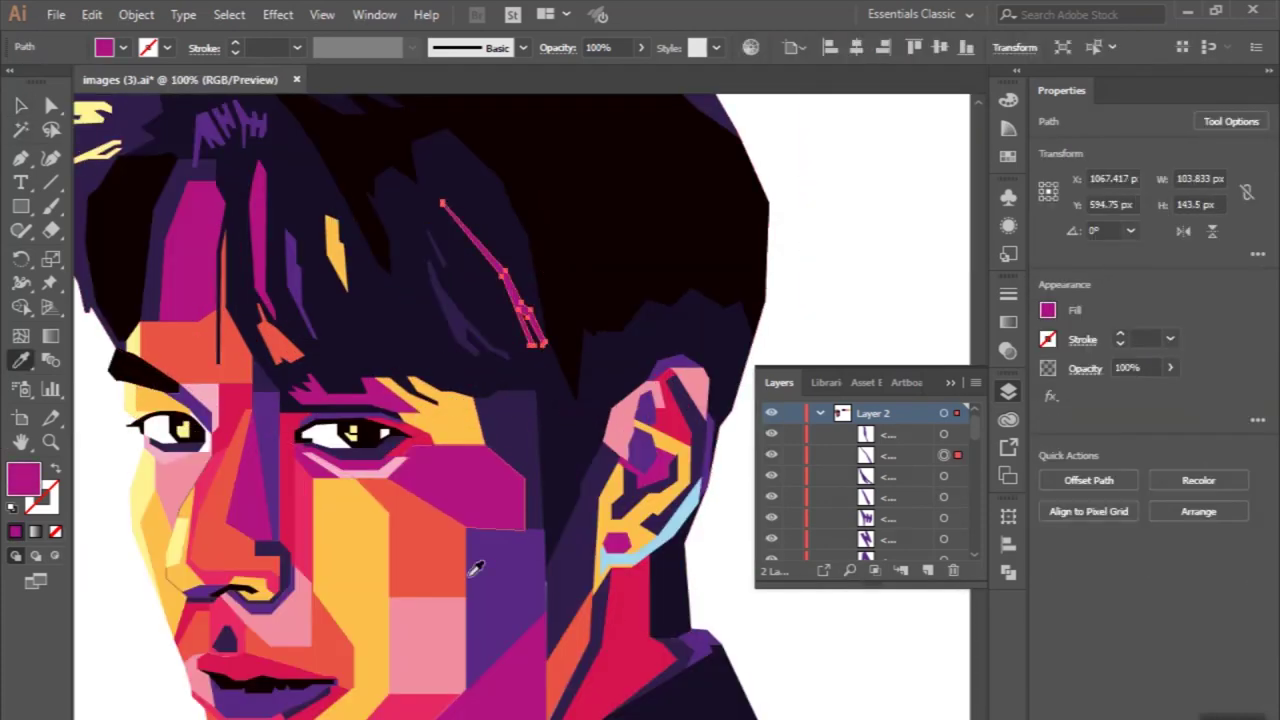
key("ctrl+minus")
key("v")
Step: Select several hair strands and recolour them with a sampled yellow
left_click(345, 212)
left_click(436, 190, "shift")
key("i")
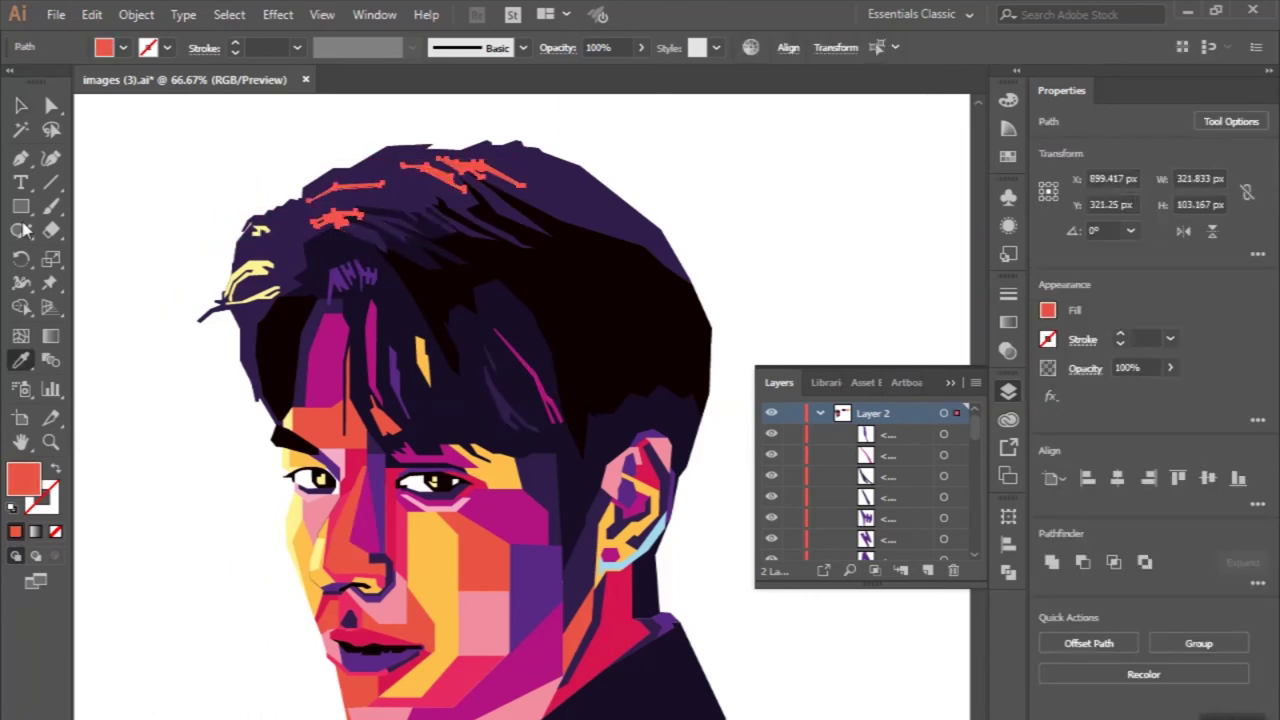
scroll(250, 340, "up", 1)
left_click(245, 255)
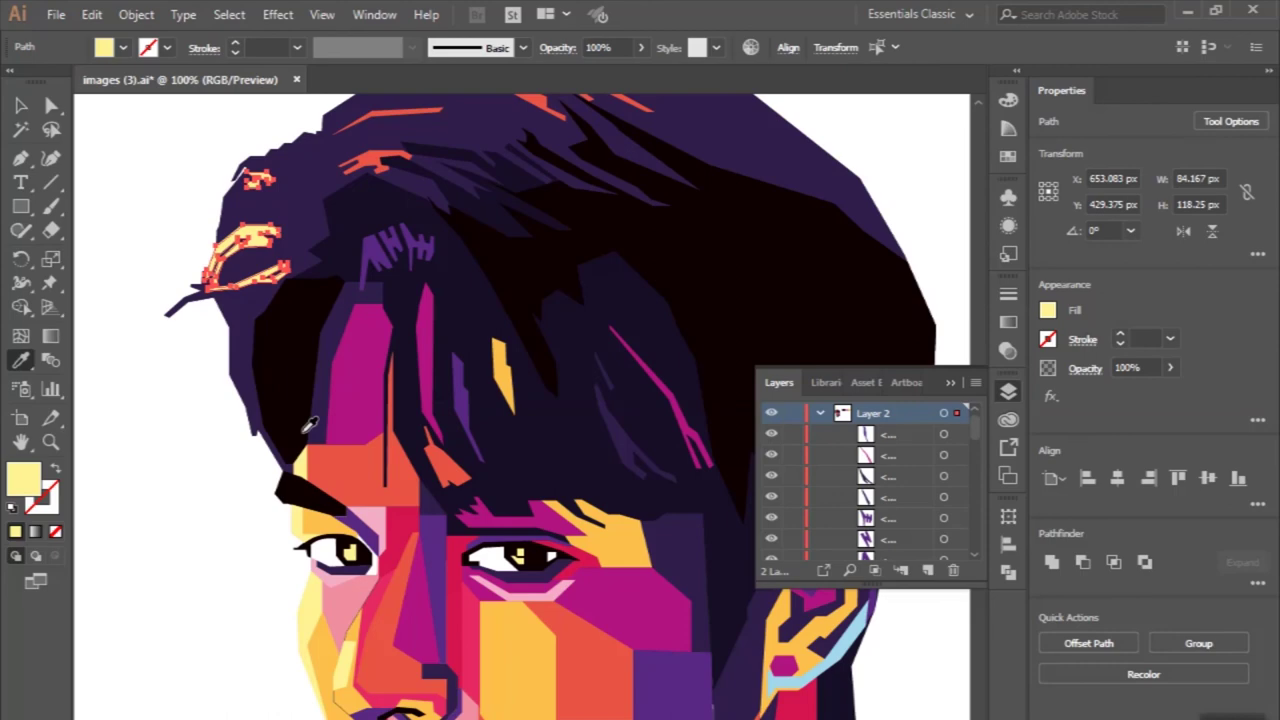
scroll(330, 570, "down", 3)
key("ctrl+minus")
key("v")
Step: Recolour the small strand above the forehead with a sampled magenta
left_click(310, 275)
scroll(360, 355, "up", 2)
scroll(405, 348, "down", 2)
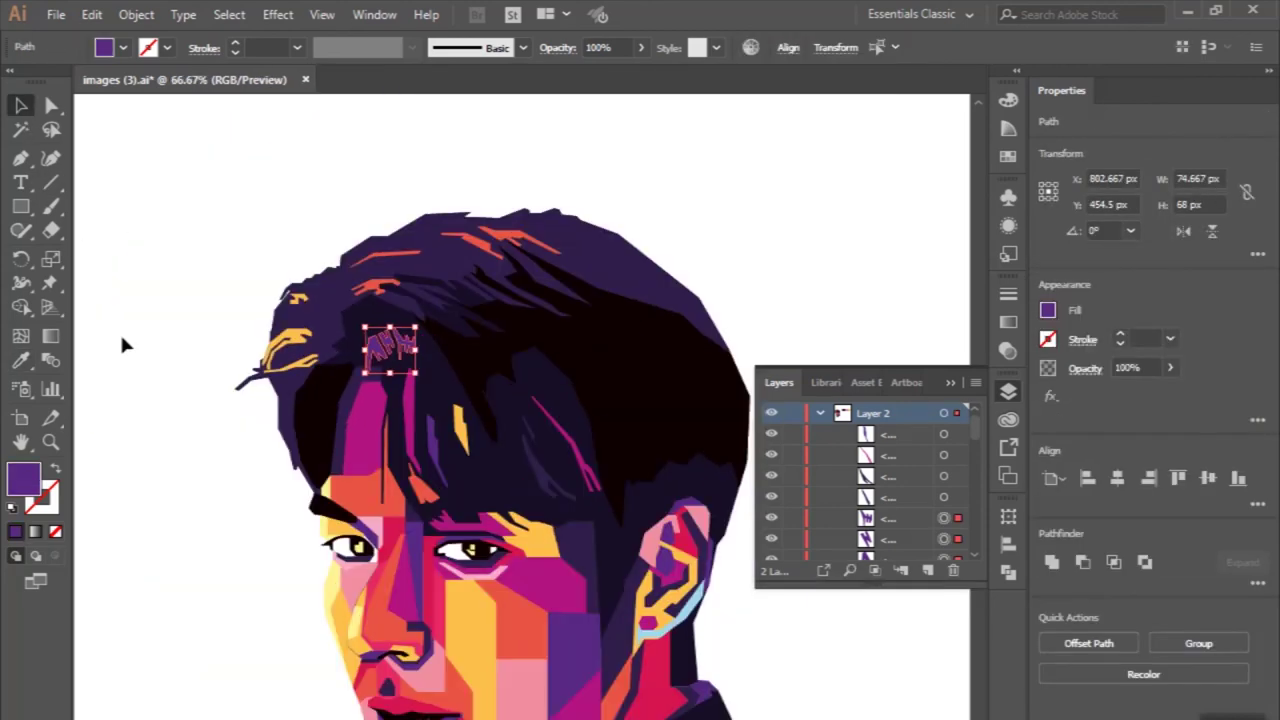
key("i")
scroll(380, 385, "down", 1)
key("v")
Step: Clear the selection, then select the whole portrait artwork
left_click(138, 215)
scroll(270, 370, "down", 2)
scroll(330, 480, "up", 2)
scroll(420, 535, "down", 3)
scroll(470, 535, "down", 2)
left_click(440, 420)
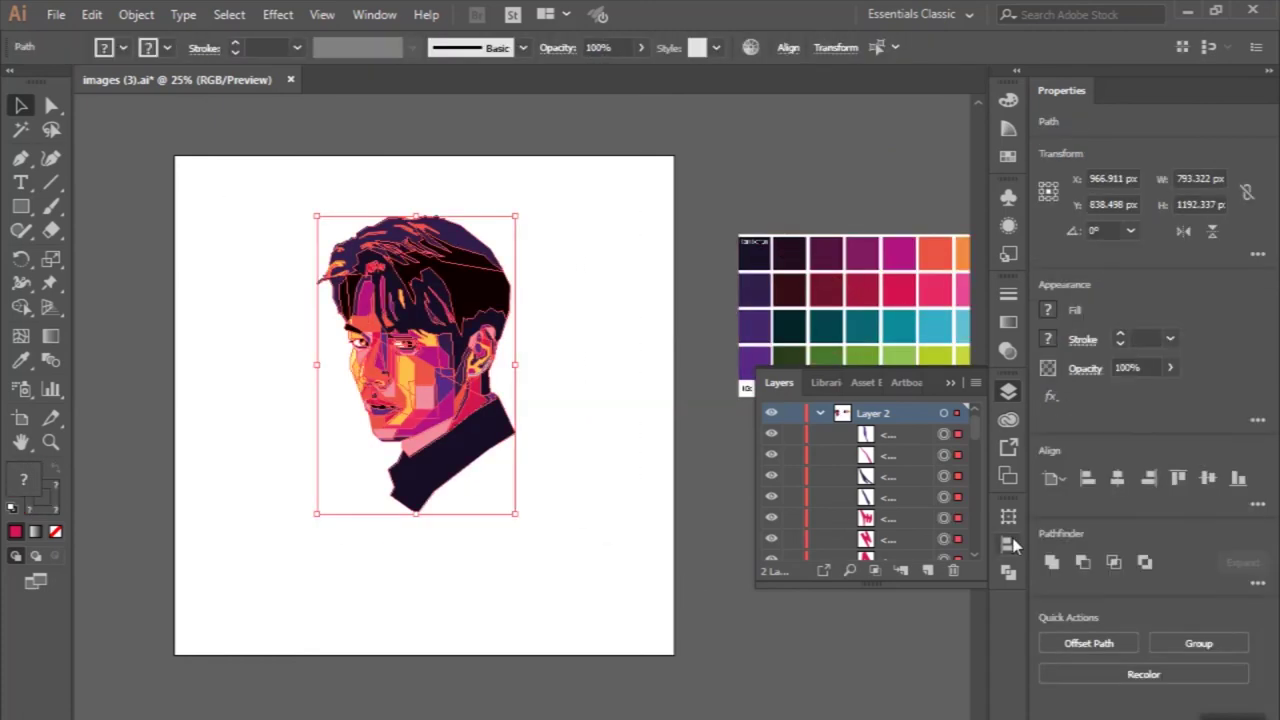
Step: Recolour the nose with the cheek's orange-red using the Eyedropper
scroll(400, 400, "up", 2)
scroll(370, 390, "up", 3)
left_click(370, 390)
left_click(22, 362)
left_click(451, 437)
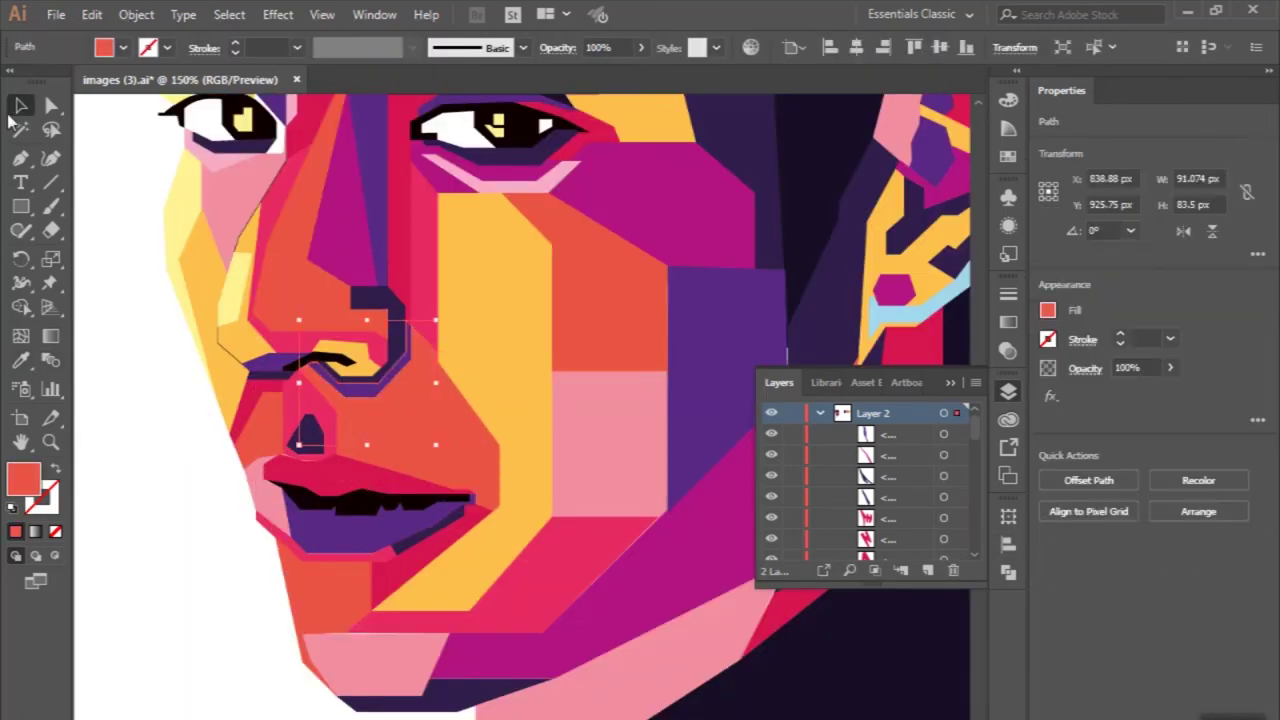
key("v")
scroll(247, 193, "down", 3)
left_click(183, 340)
scroll(183, 340, "down", 1)
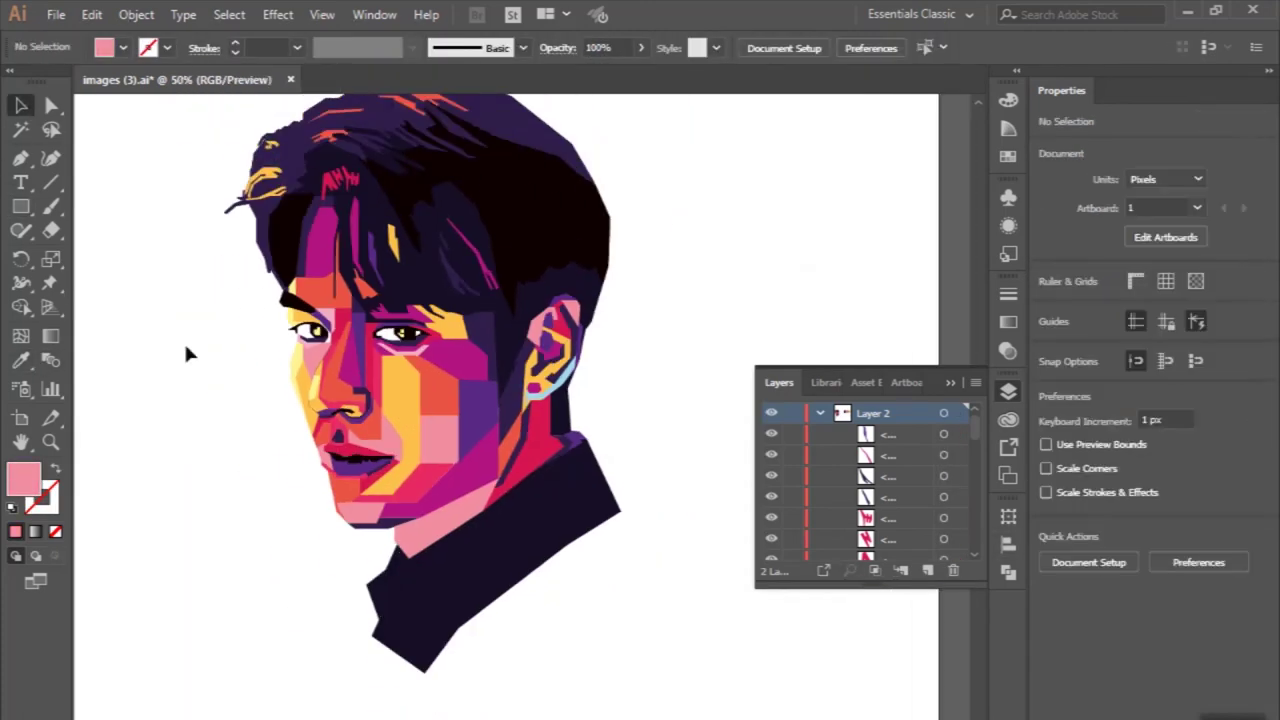
scroll(291, 586, "down", 2)
scroll(340, 472, "up", 3)
Step: Fill the chin shape with orange sampled from the artwork
left_click(330, 472)
left_click(22, 362)
left_click(255, 362)
scroll(251, 366, "down", 1)
left_click(21, 106)
left_click(169, 309)
scroll(169, 309, "down", 1)
scroll(169, 306, "down", 1)
scroll(343, 429, "up", 1)
scroll(343, 429, "up", 2)
Step: Recolour the face shape beside the left eye with sampled orange
left_click(290, 195)
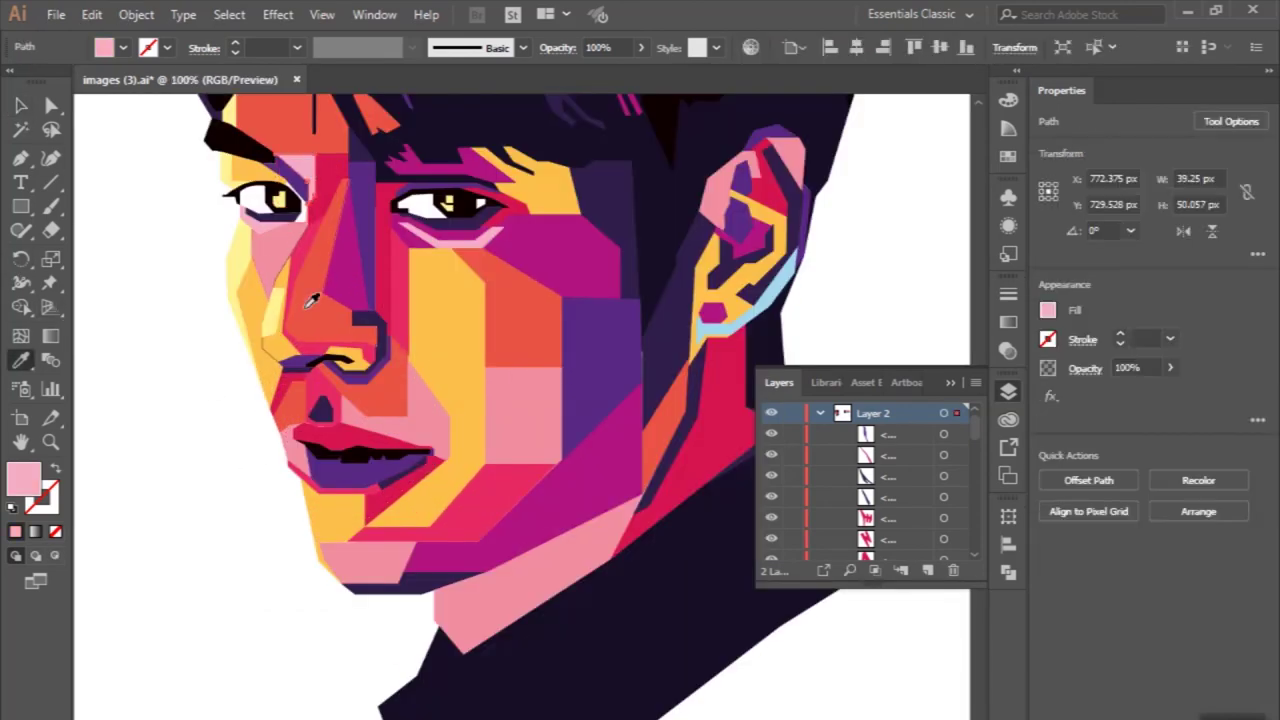
left_click(21, 106)
left_click(146, 220)
scroll(146, 220, "down", 1)
scroll(146, 222, "down", 2)
scroll(387, 556, "up", 2)
scroll(387, 556, "down", 1)
scroll(387, 556, "down", 1)
scroll(380, 300, "up", 2)
left_click(275, 240)
key("i")
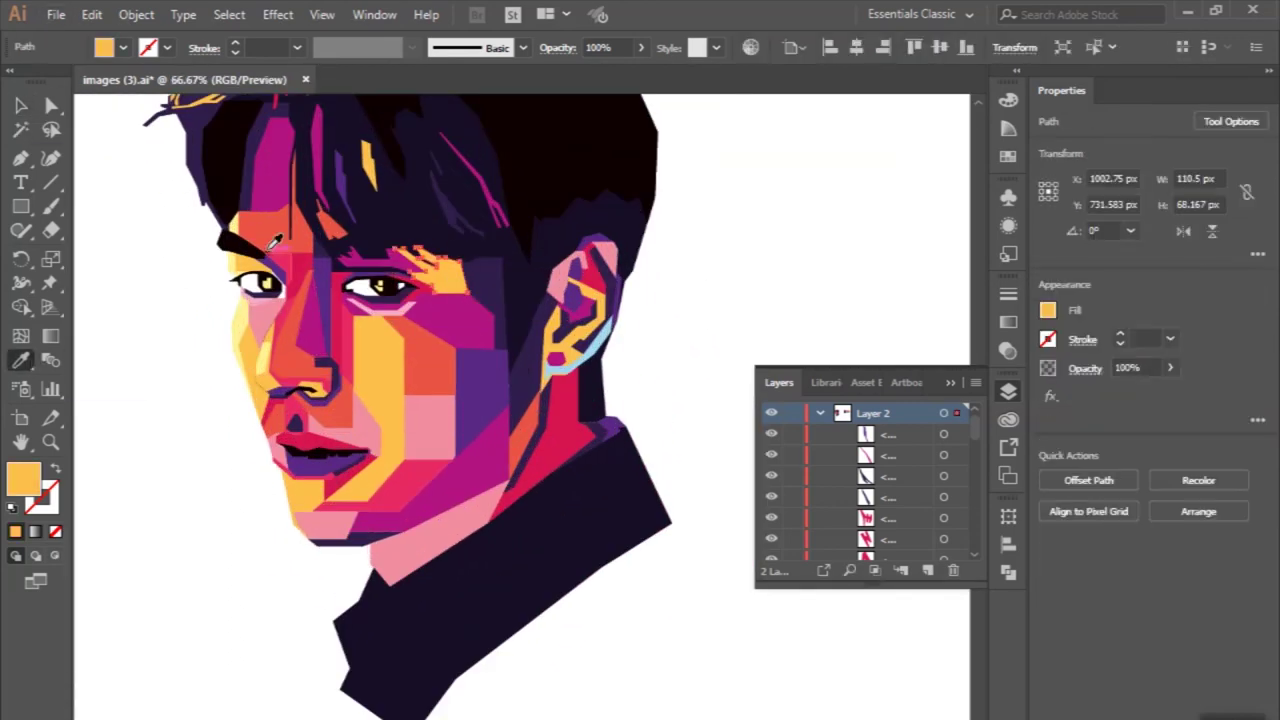
left_click(183, 292)
scroll(183, 292, "down", 1)
scroll(244, 363, "down", 1)
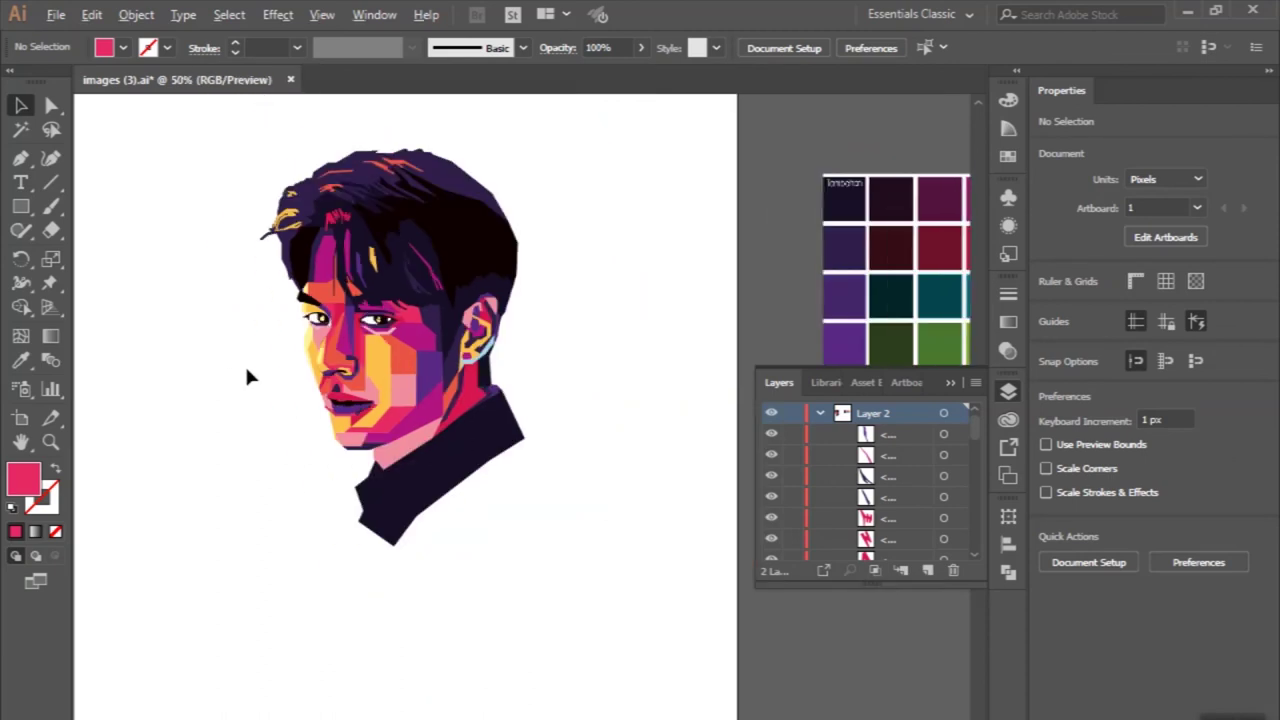
scroll(246, 364, "up", 2)
Step: Recolour the pink cheek shape red and the chin light pink
left_click(447, 431)
key("i")
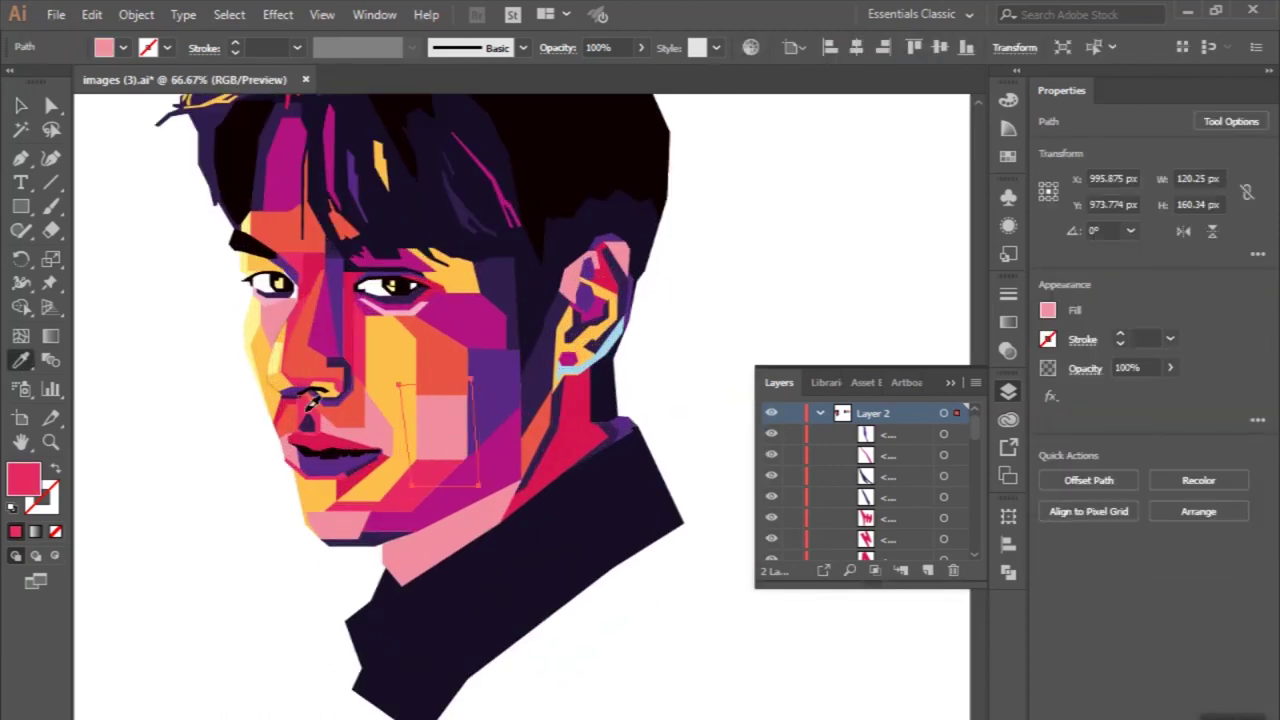
left_click(19, 108)
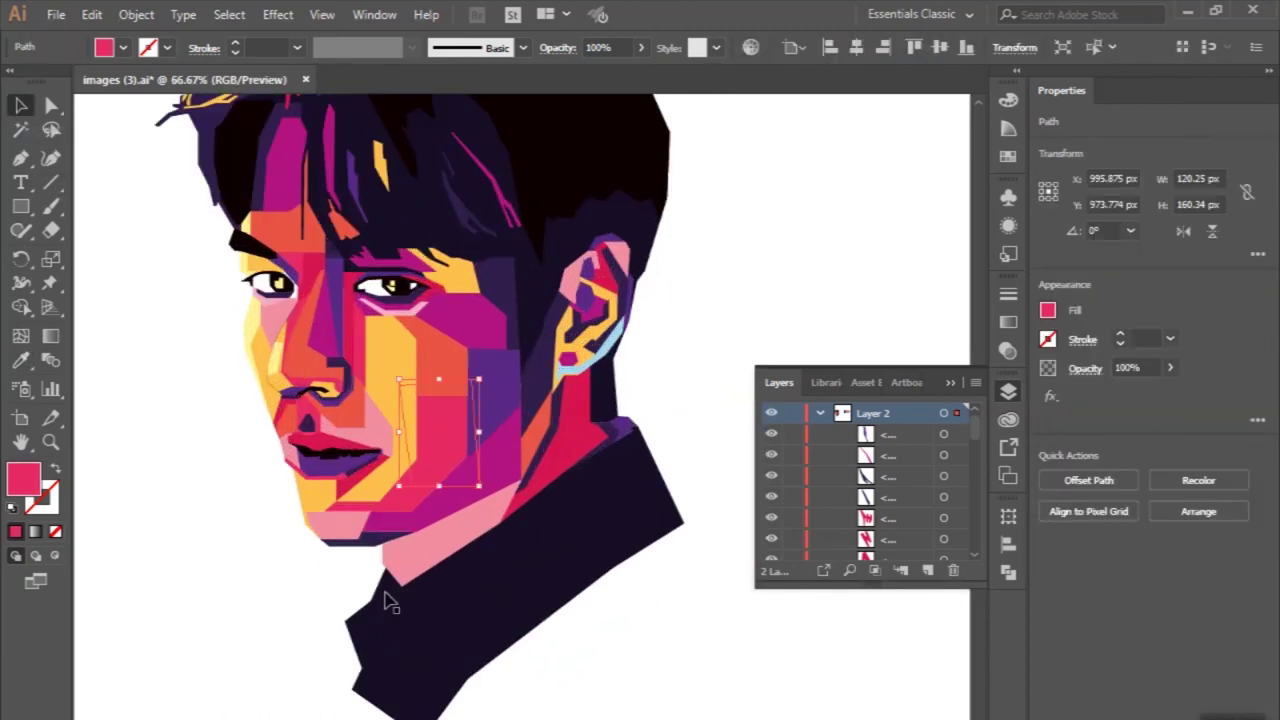
left_click(276, 311)
key("ctrl+plus")
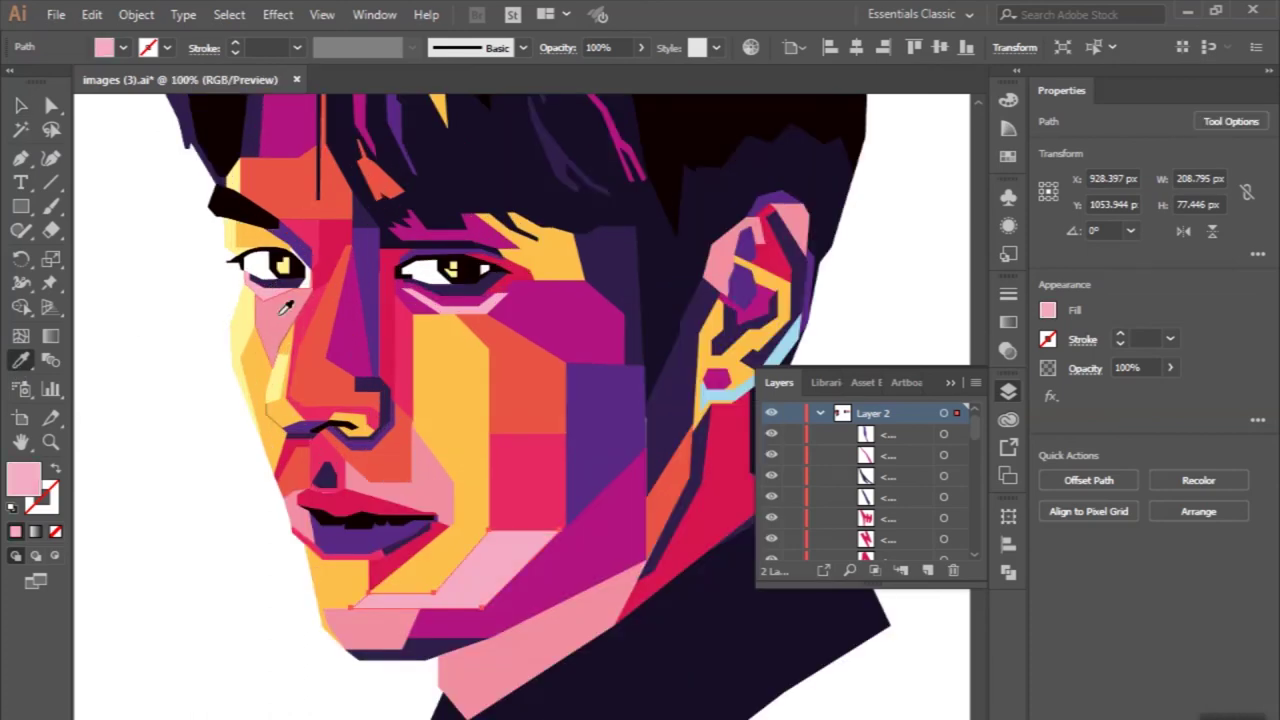
key("v")
Step: Draw a four-corner patch under the left eye and fill it crimson
scroll(314, 277, "up", 2)
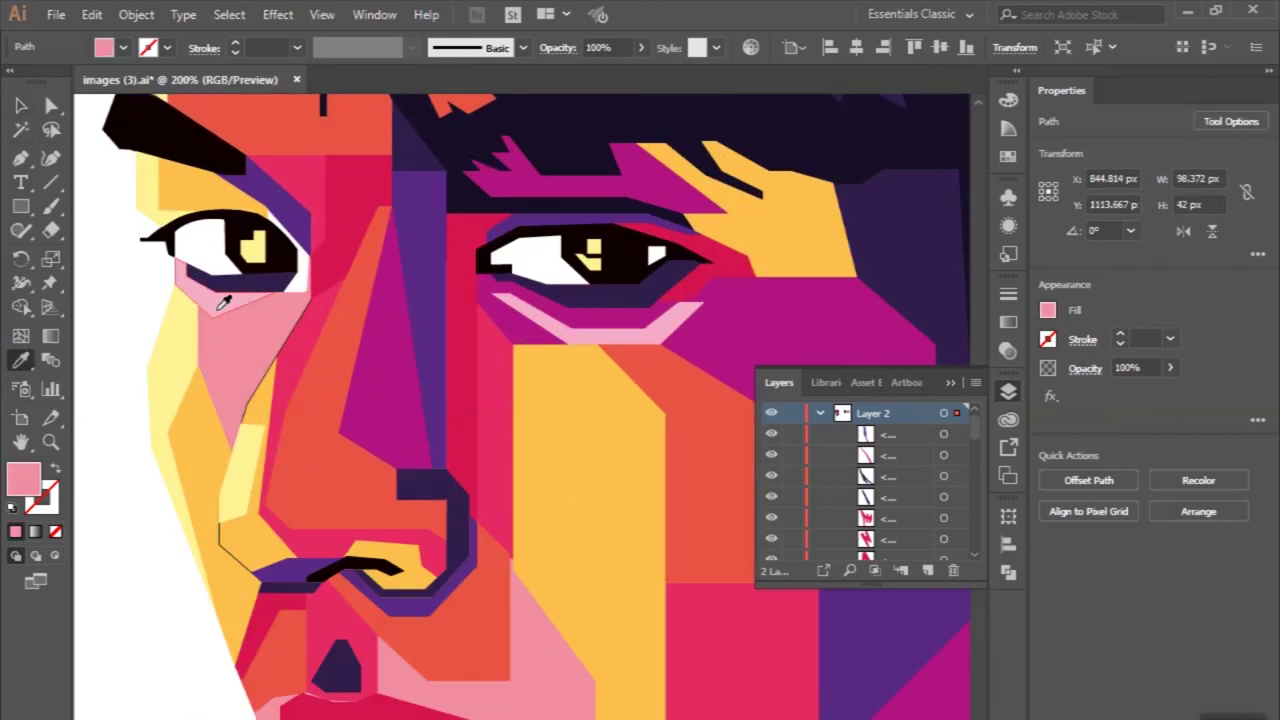
left_click(250, 180)
left_click(316, 235)
left_click(322, 298)
left_click(247, 305)
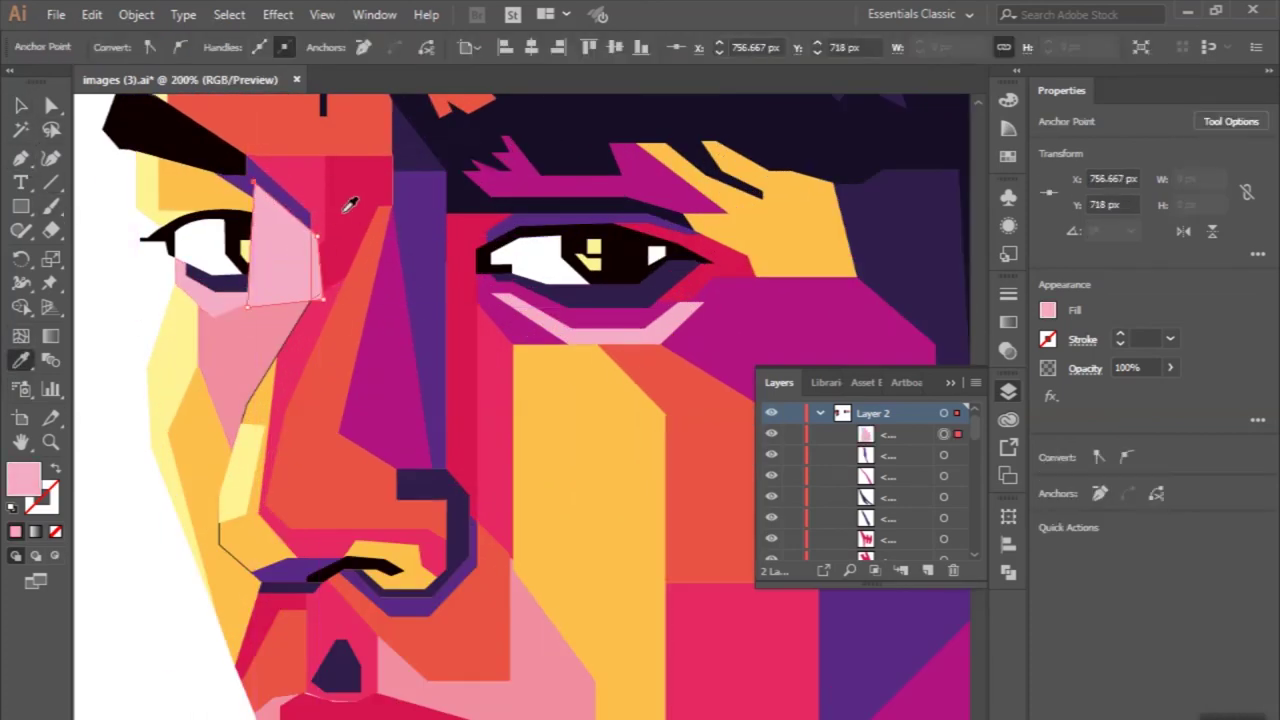
left_click(349, 204)
key("ctrl+minus")
key("ctrl+minus")
key("ctrl+minus")
key("v")
left_click(154, 283)
Step: Inspect the dark hair shape's exact fill colour without changing it
key("ctrl+minus")
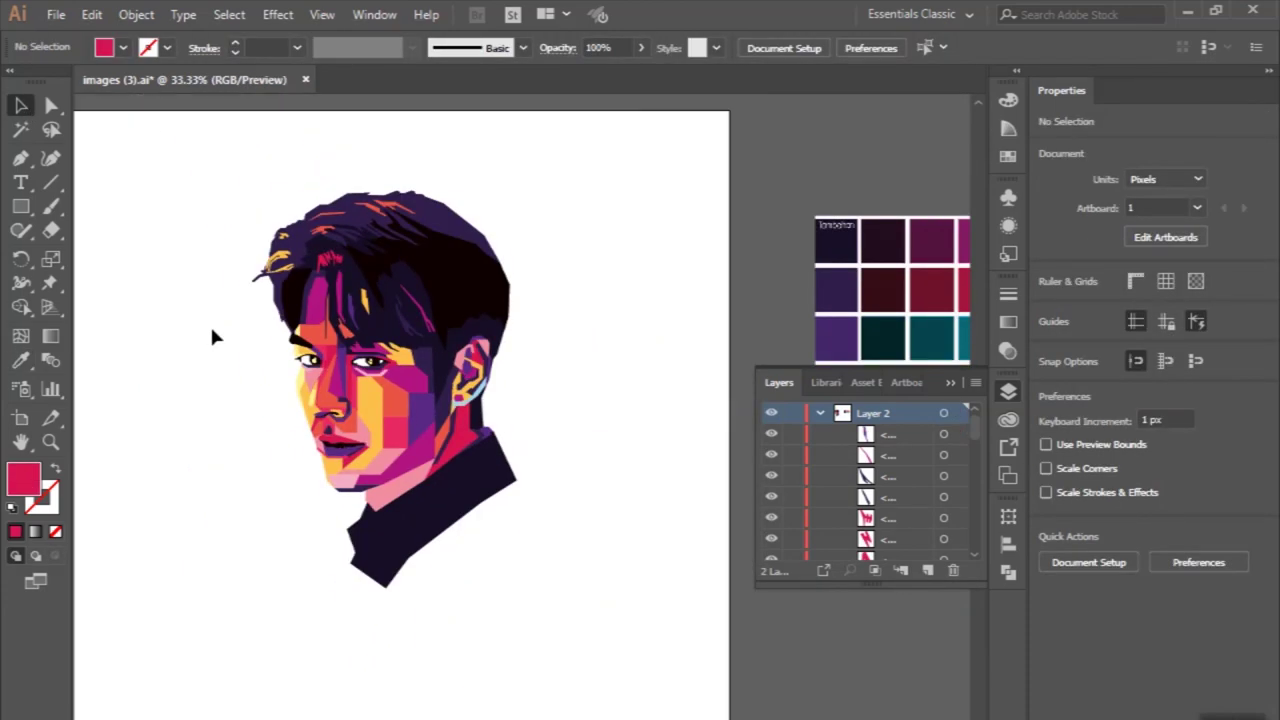
key("ctrl+plus")
left_click(400, 200)
double_click(23, 479)
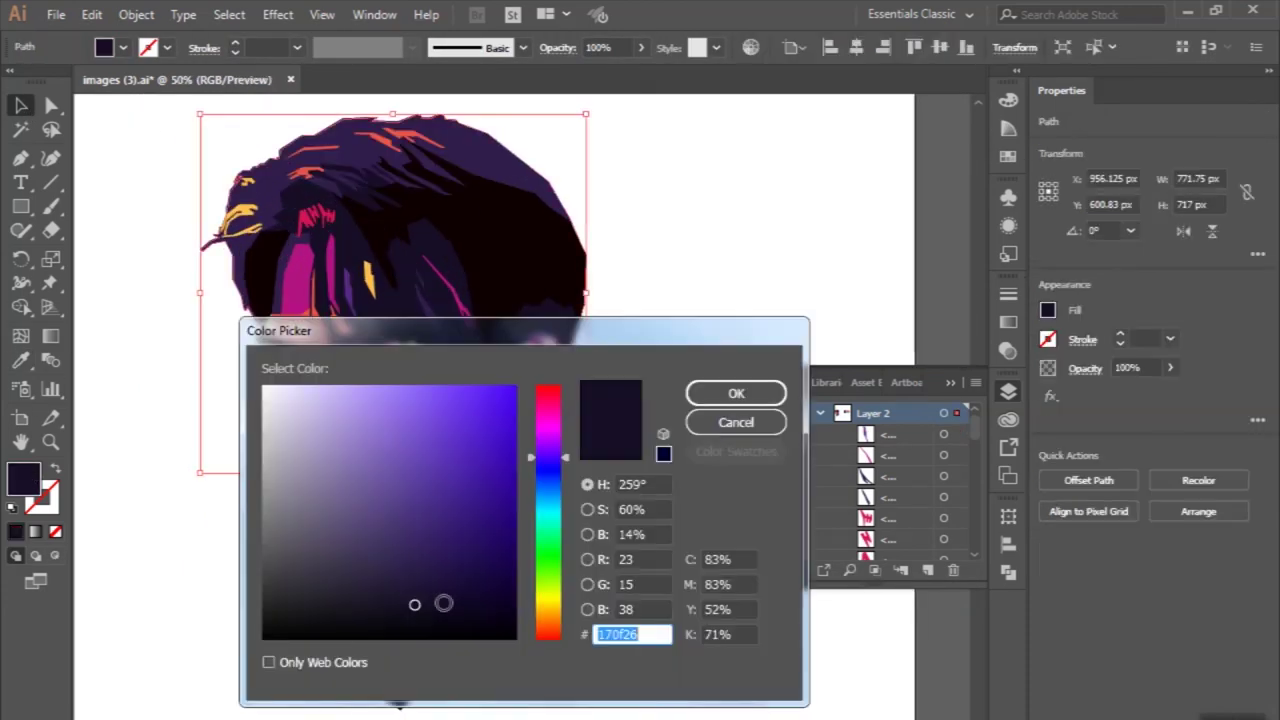
left_click(722, 397)
key("ctrl+minus")
Step: Group all portrait shapes, hide the swatch reference, and enlarge the group slightly lower
left_click_drag(246, 186, 660, 608)
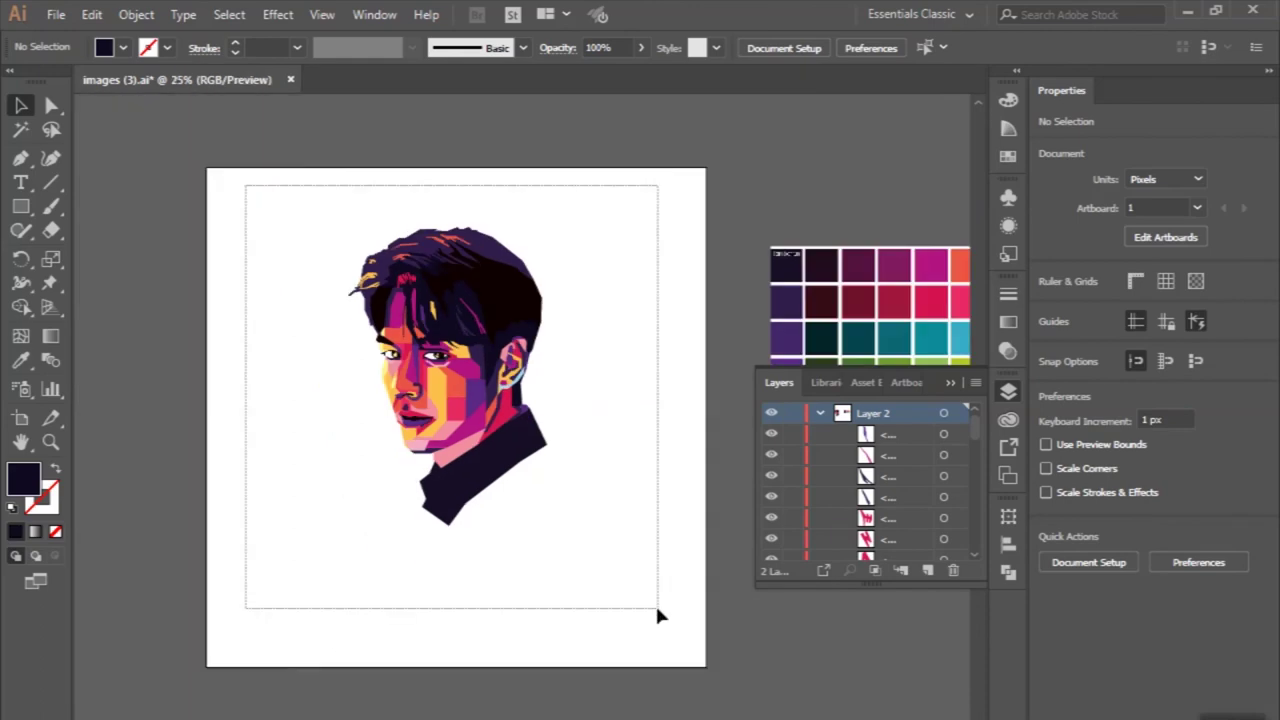
left_click(1173, 645)
left_click(771, 455)
left_click_drag(500, 524, 583, 583)
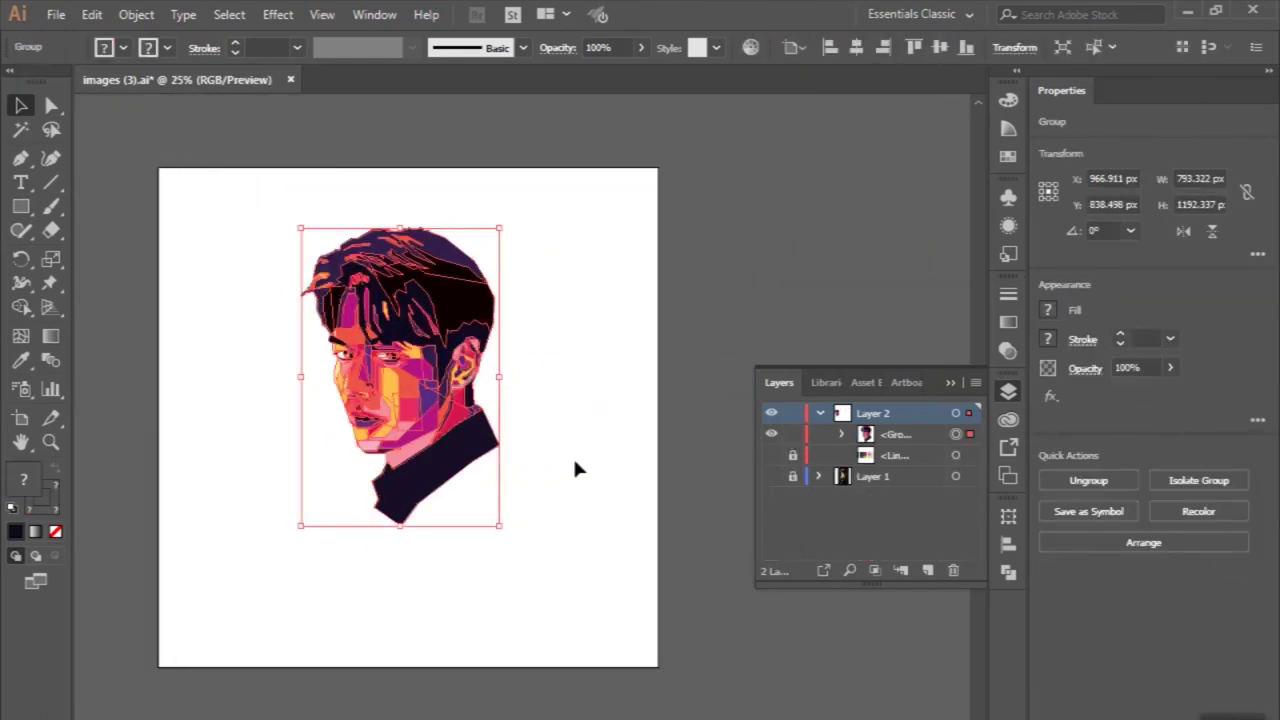
left_click_drag(405, 409, 414, 449)
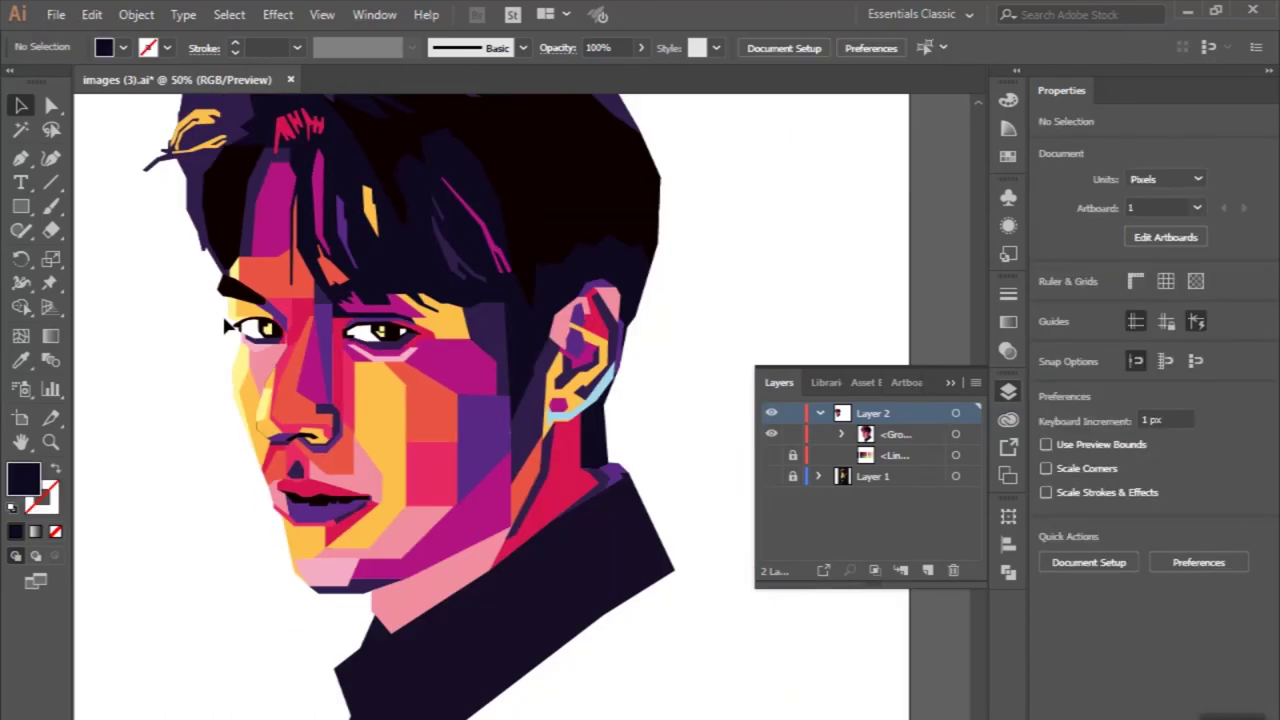
Step: Extend the jacket with a new shape to the bottom edge, filled purple
key("p")
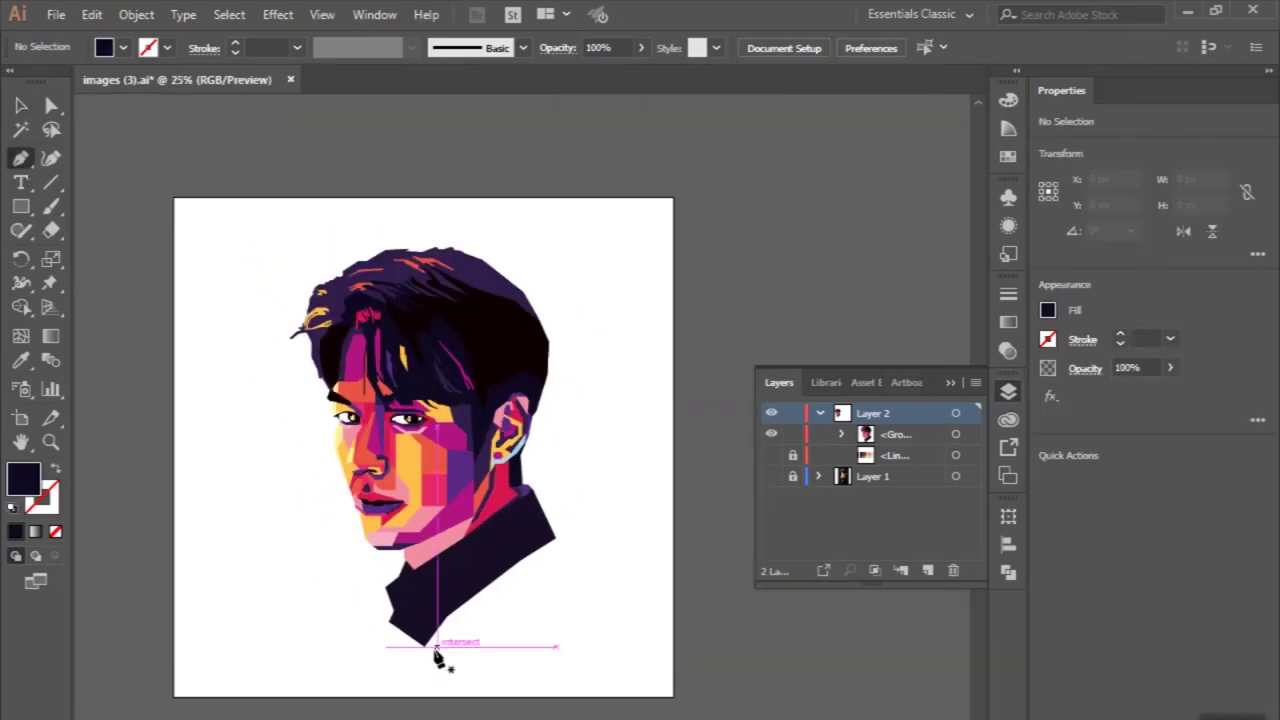
left_click(209, 236)
key("Escape")
left_click(557, 540)
left_click(426, 646)
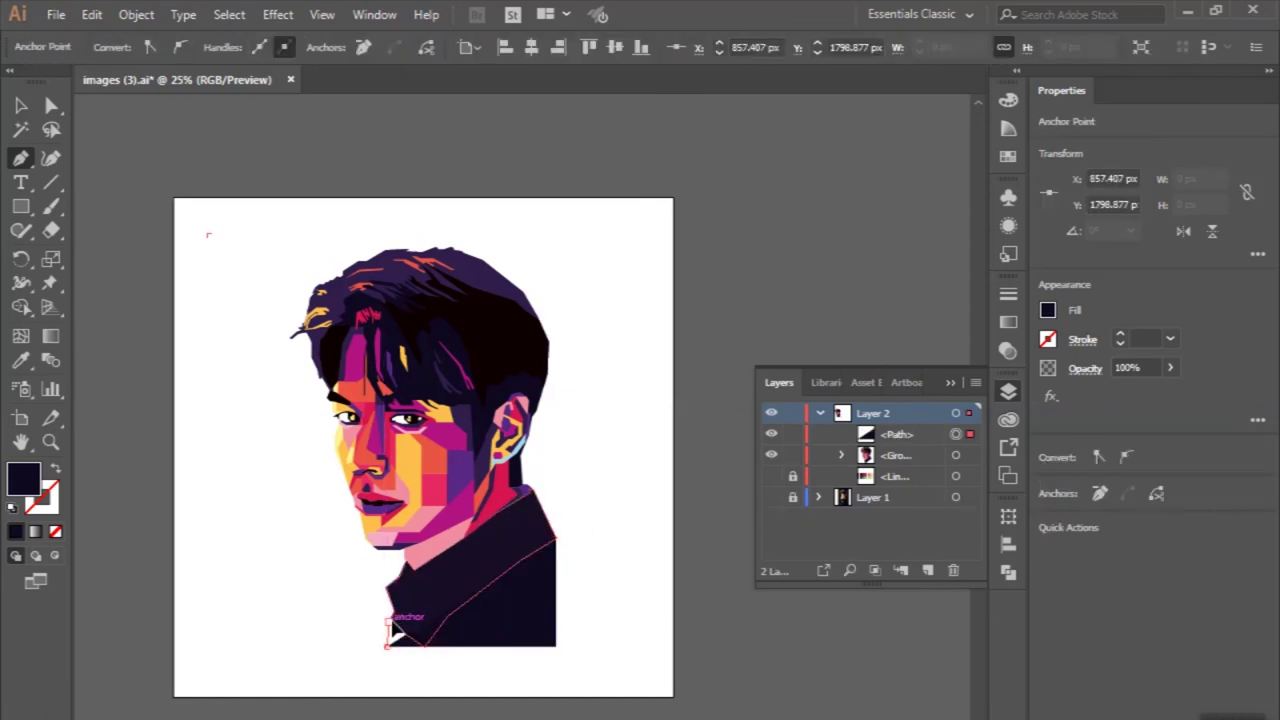
left_click(463, 414)
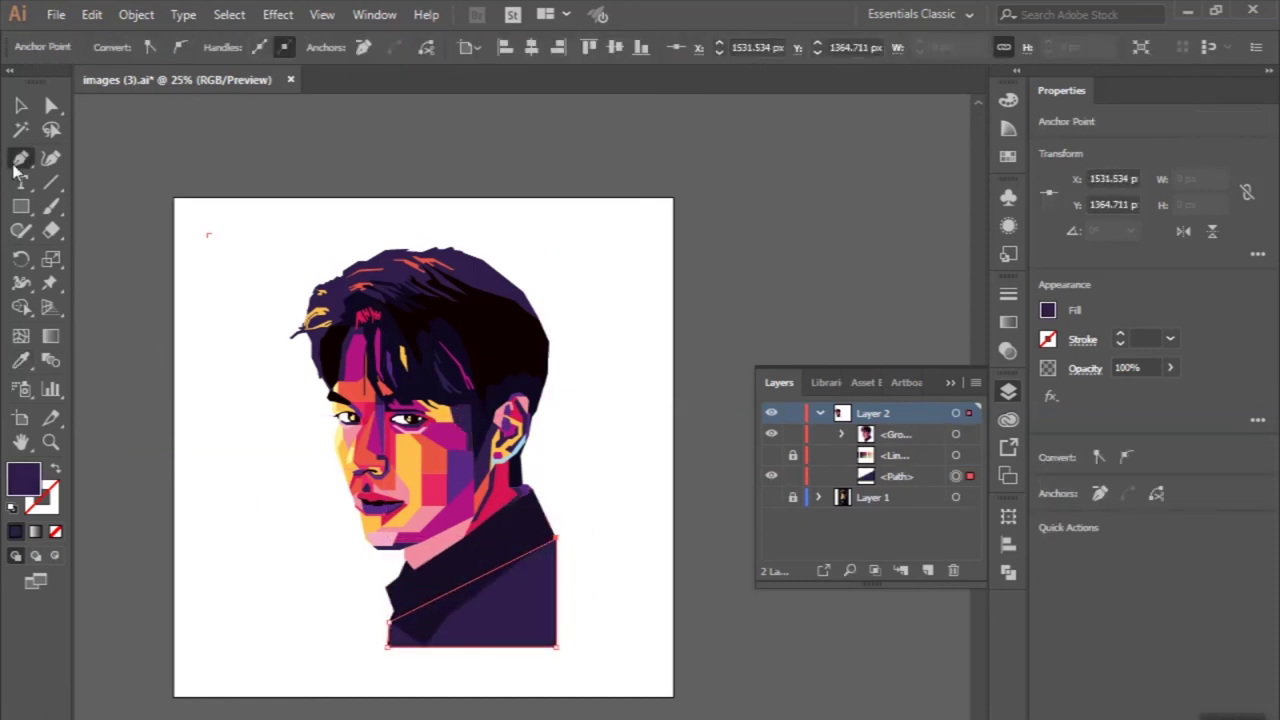
Step: Draw a four-corner cheek patch below the eye, first filled with sampled pink
scroll(400, 500, "up", 3, "alt")
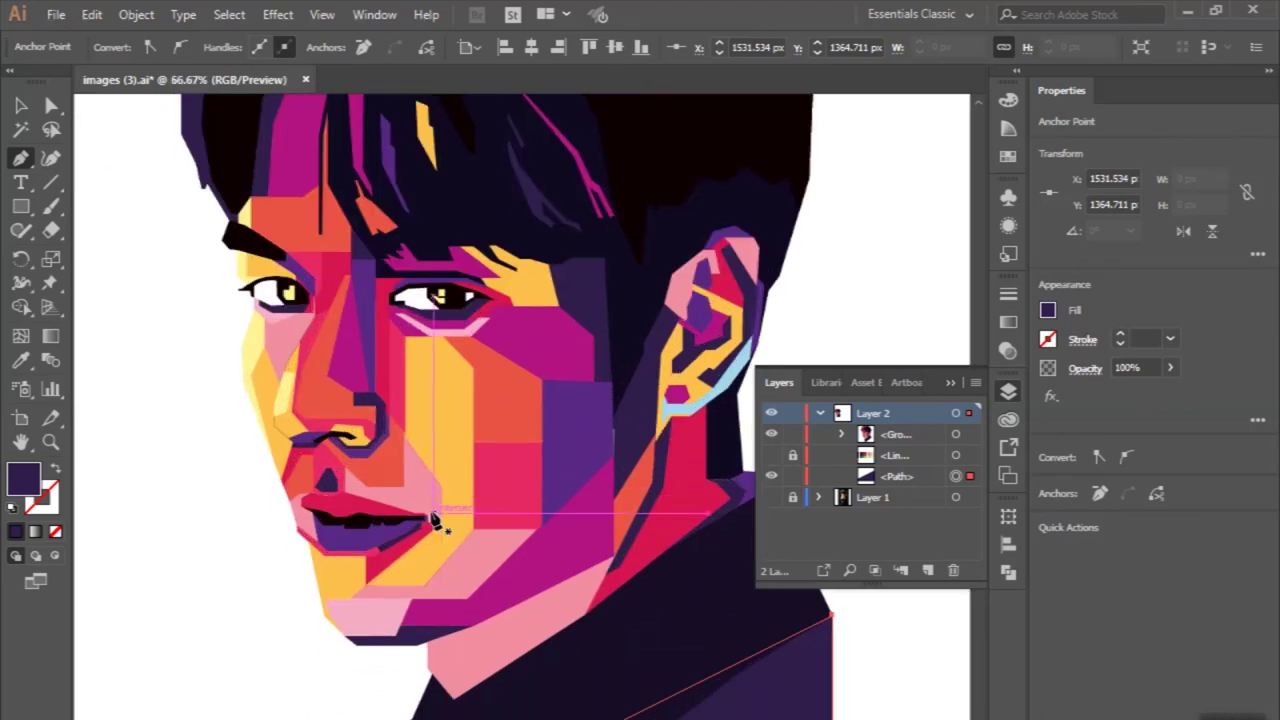
left_click(471, 450)
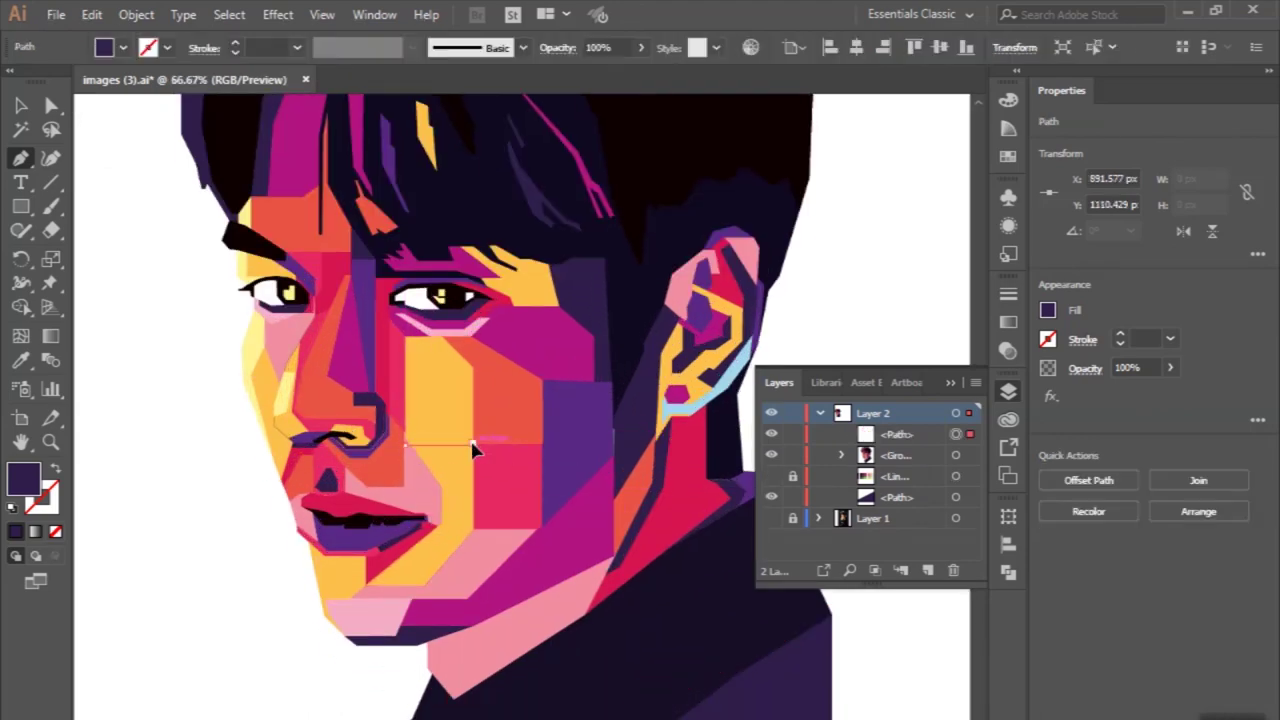
scroll(471, 450, "up", 1, "alt")
left_click(475, 380)
left_click(430, 333)
left_click(374, 333)
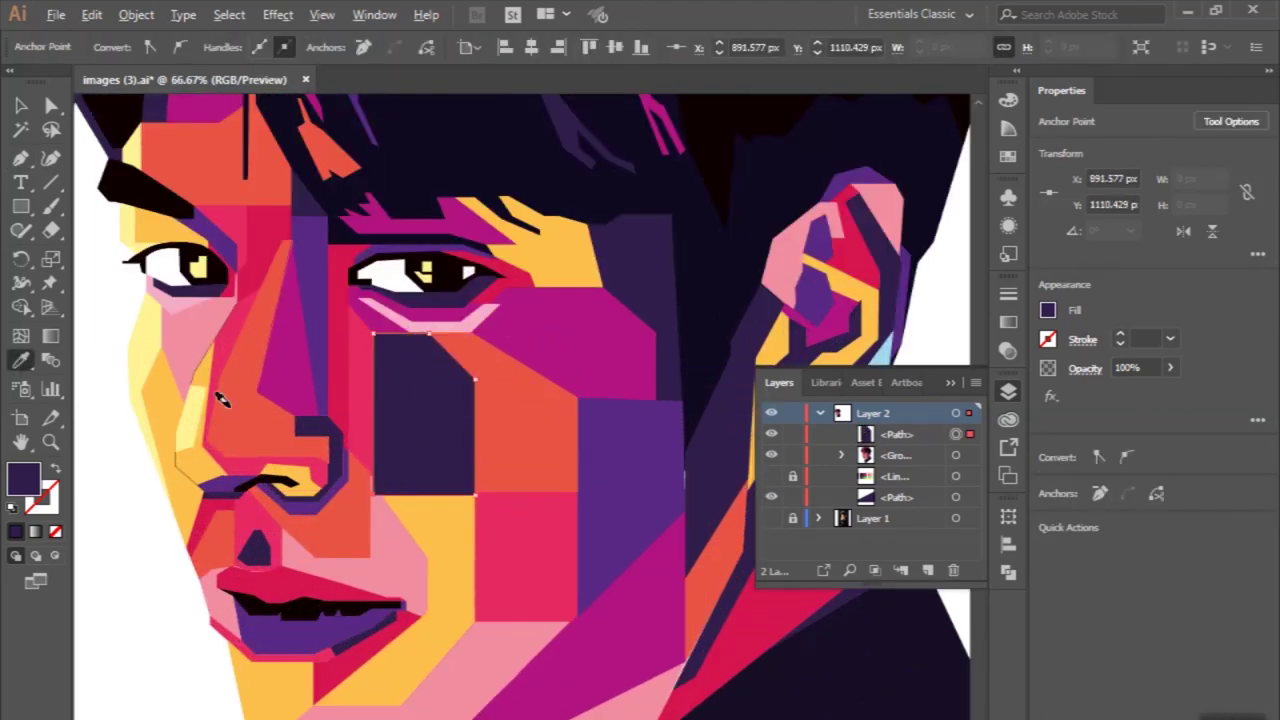
scroll(222, 400, "down", 1, "alt")
left_click(290, 380)
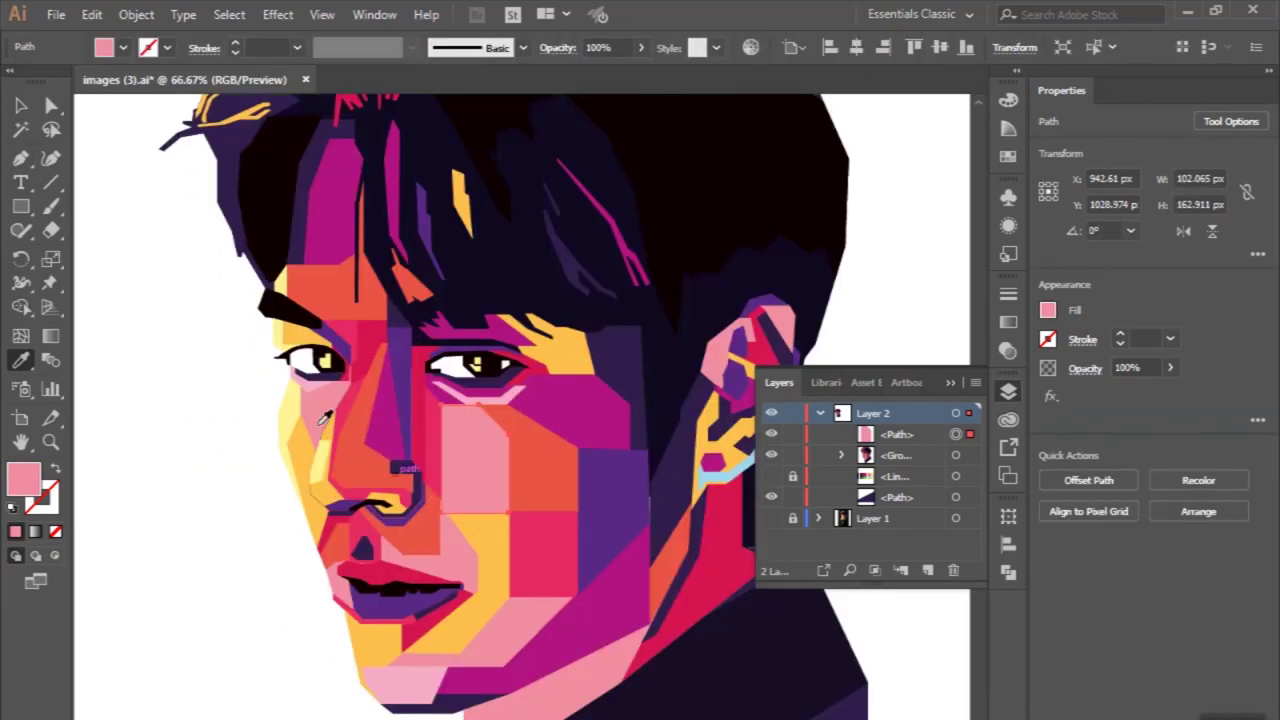
Step: Resize the pale yellow cheek block taller below the eye
scroll(157, 421, "up", 1, "alt")
scroll(244, 454, "up", 1, "alt")
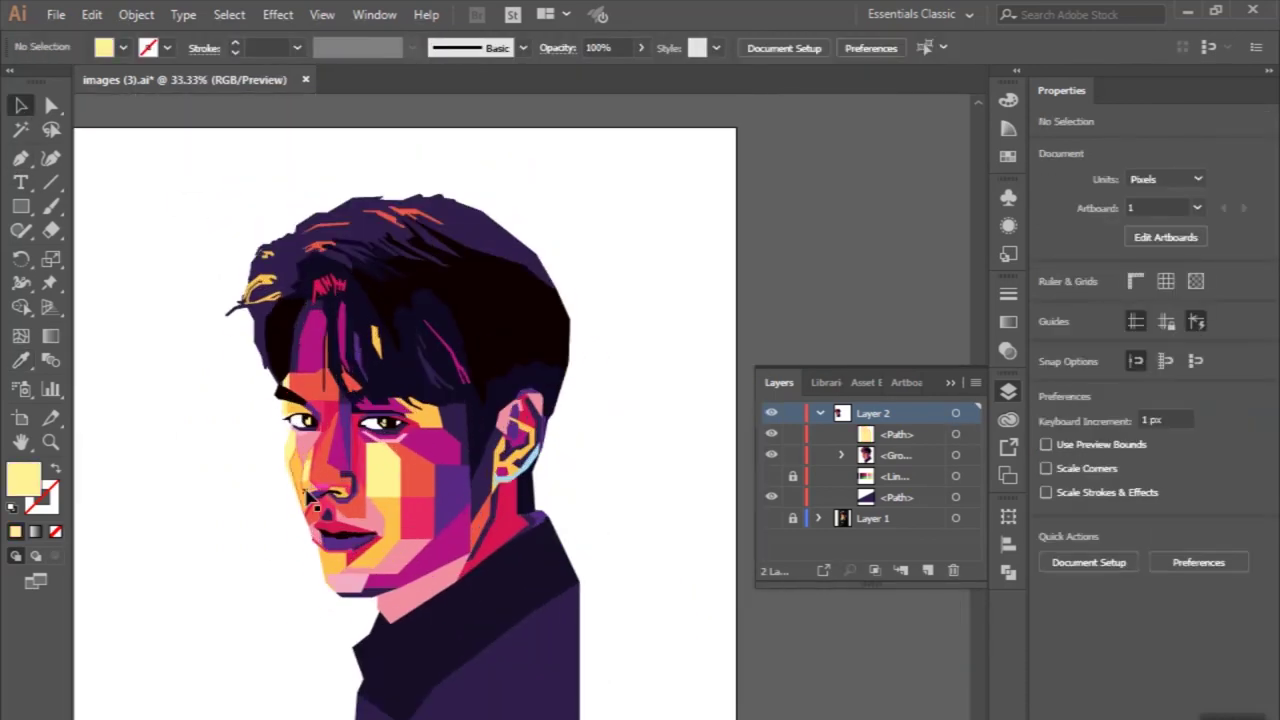
scroll(438, 516, "up", 1, "alt")
scroll(438, 516, "up", 1, "alt")
left_click_drag(427, 436, 427, 460)
scroll(163, 380, "down", 3, "alt")
left_click(163, 380)
scroll(163, 380, "down", 2, "alt")
scroll(253, 548, "up", 1, "alt")
scroll(253, 548, "right", 1)
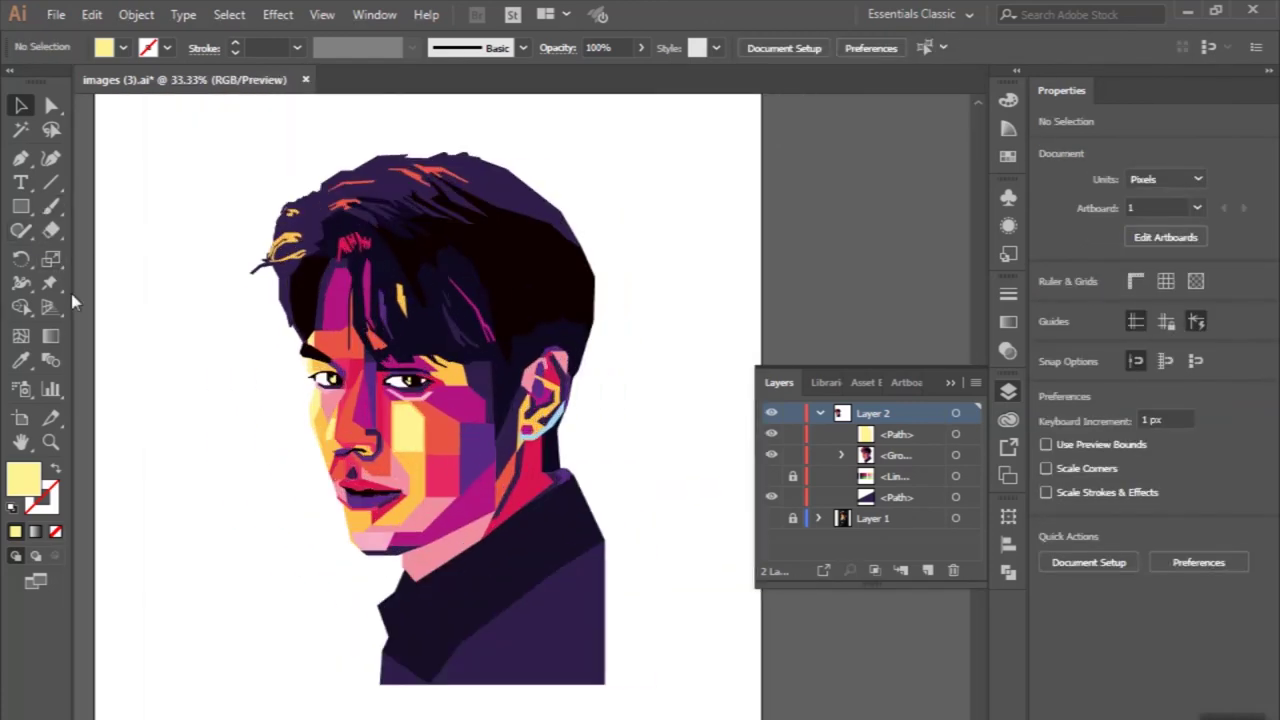
key("p")
scroll(200, 290, "down", 1, "alt")
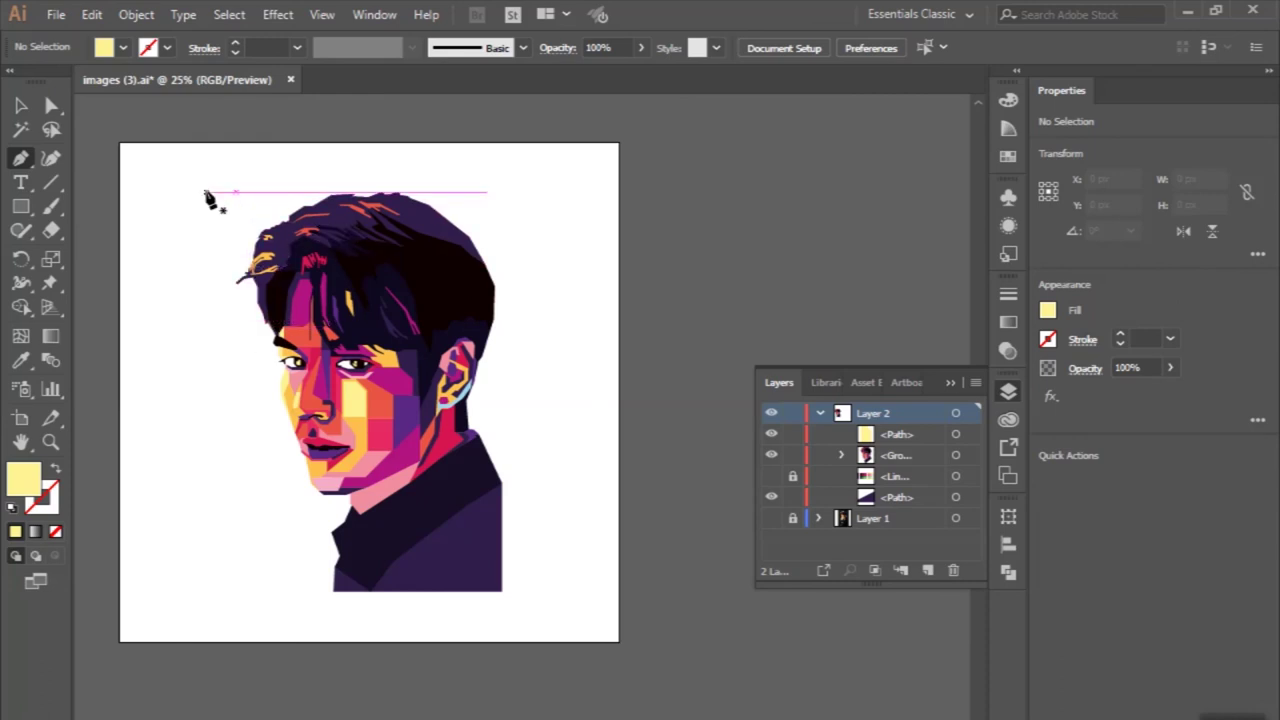
Step: Draw a 1512 by 2000 px yellow rectangle, send it behind the portrait, align left
left_click(22, 206)
mouse_move(178, 182)
left_mouse_down()
mouse_move(555, 683)
mouse_move(555, 632)
left_mouse_up()
left_click(21, 105)
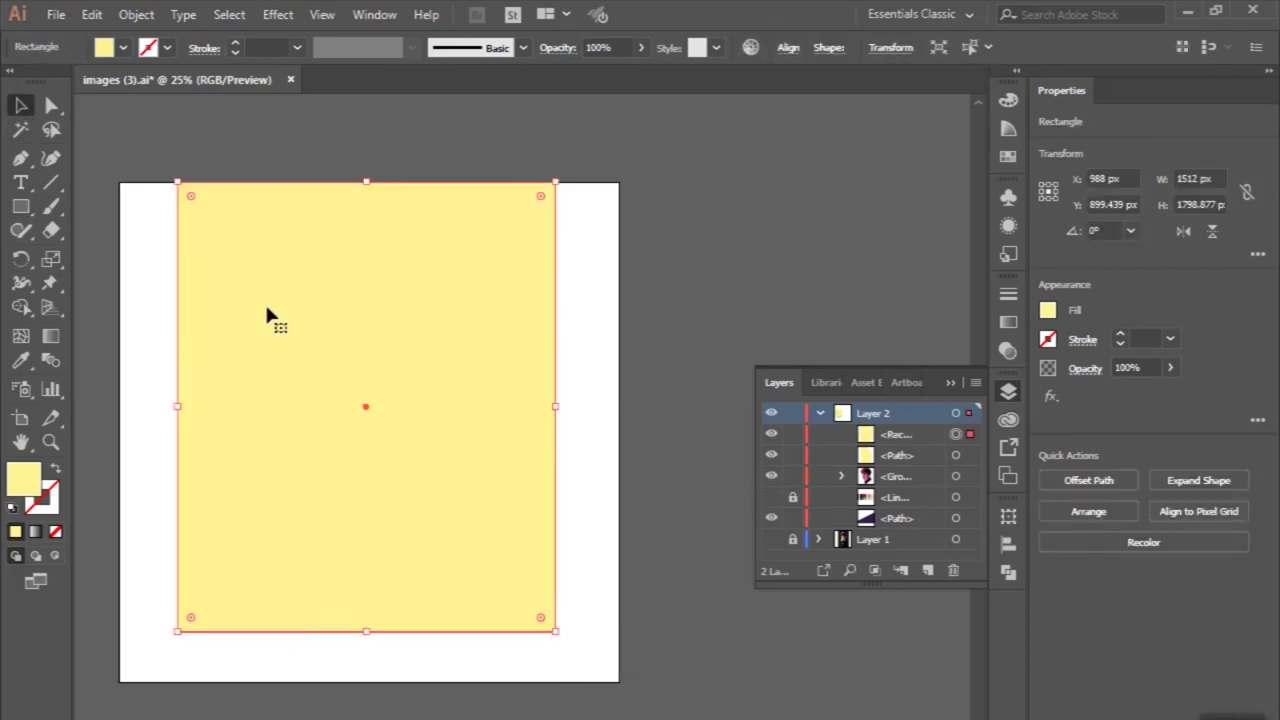
key("ctrl+shift+bracketleft")
left_click_drag(295, 336, 246, 450)
left_click(393, 625)
scroll(230, 450, "down", 1)
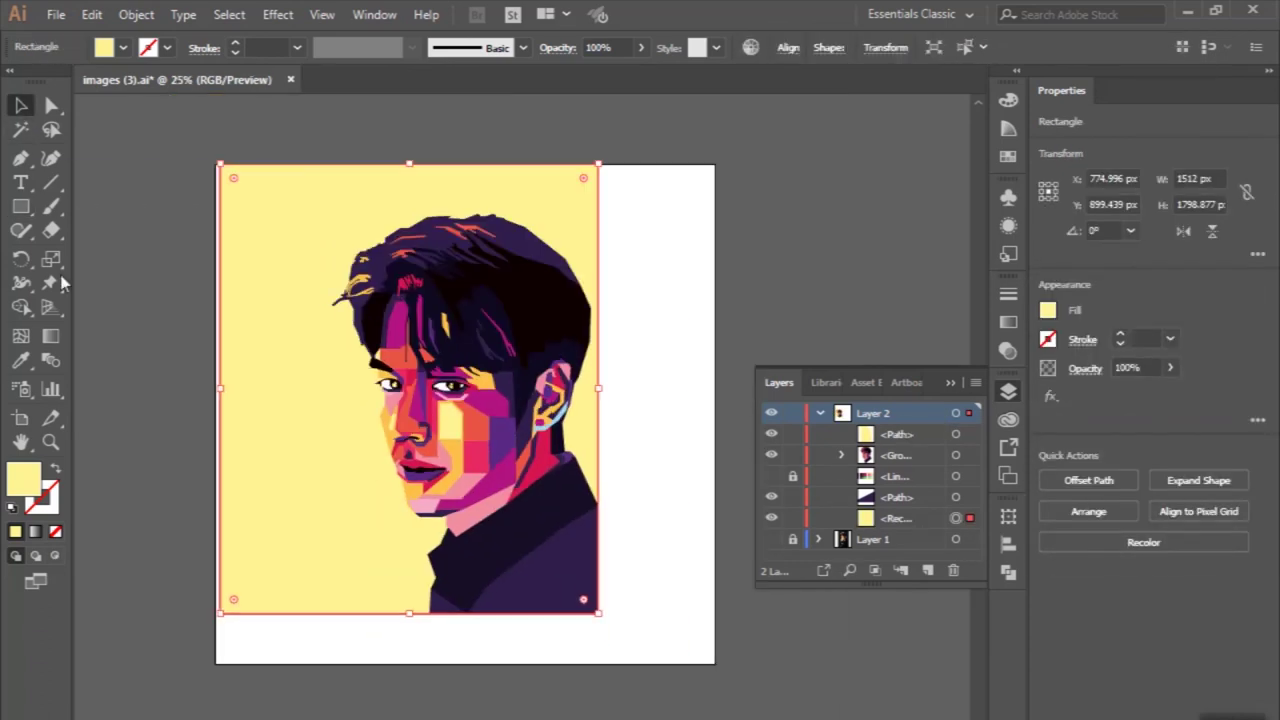
Step: Draw a triangular ray from the left edge toward the collar
left_click(497, 598)
left_click(220, 404)
left_click(220, 455)
left_click(414, 400)
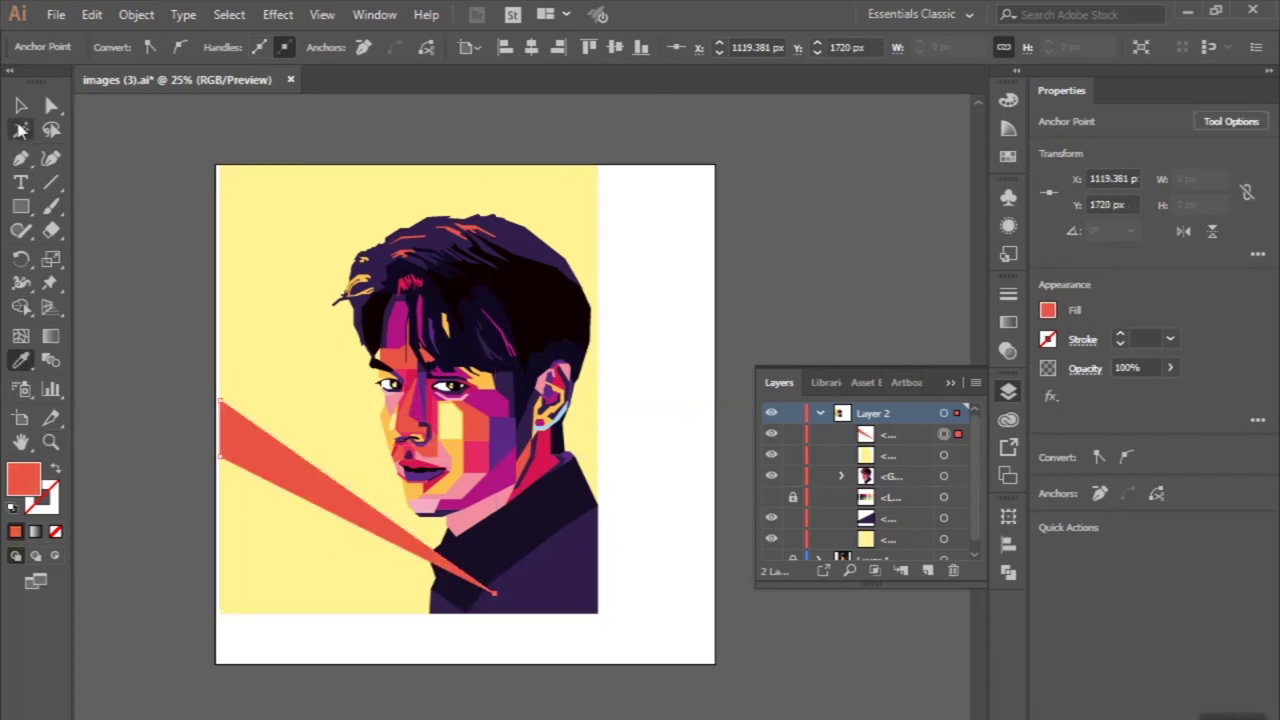
Step: Fill the first ray orange and draw a new ray reaching the top edge
key("v")
left_click(278, 276, "shift")
left_click(515, 572)
left_click(221, 165)
left_click(271, 165)
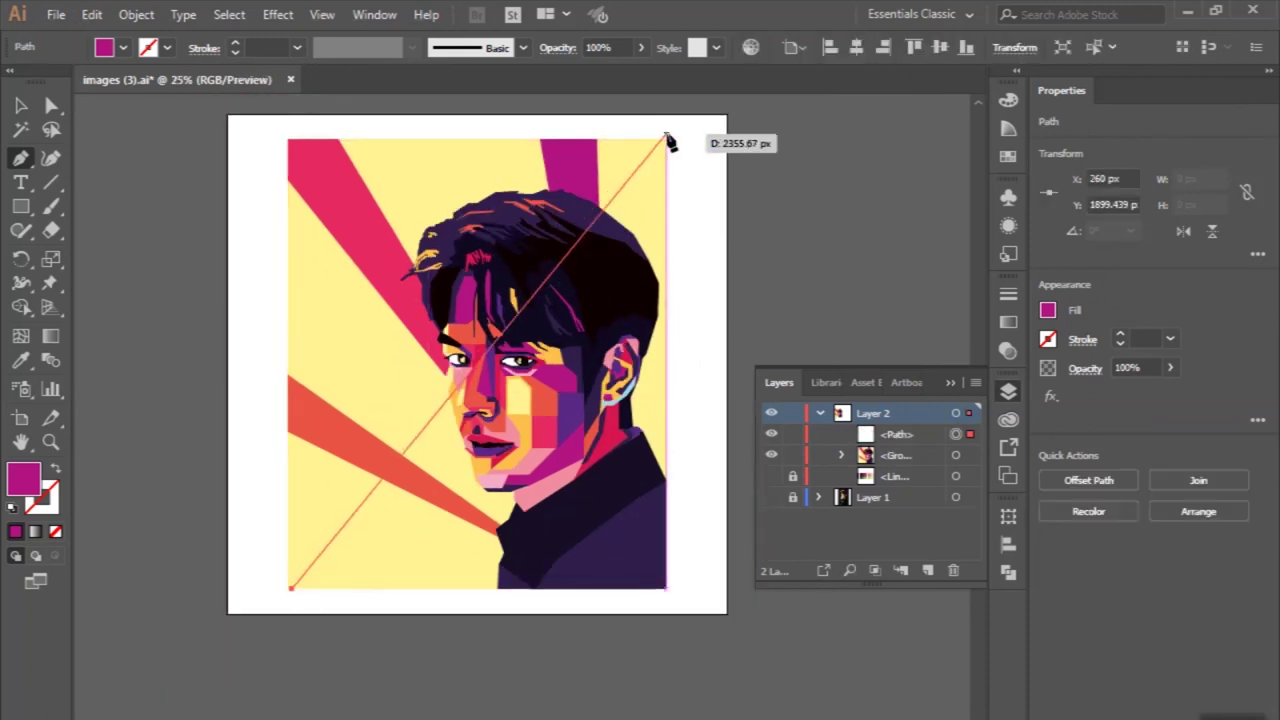
Step: Add a magenta shape spanning the artboard's right edge, top to bottom
left_click(666, 140)
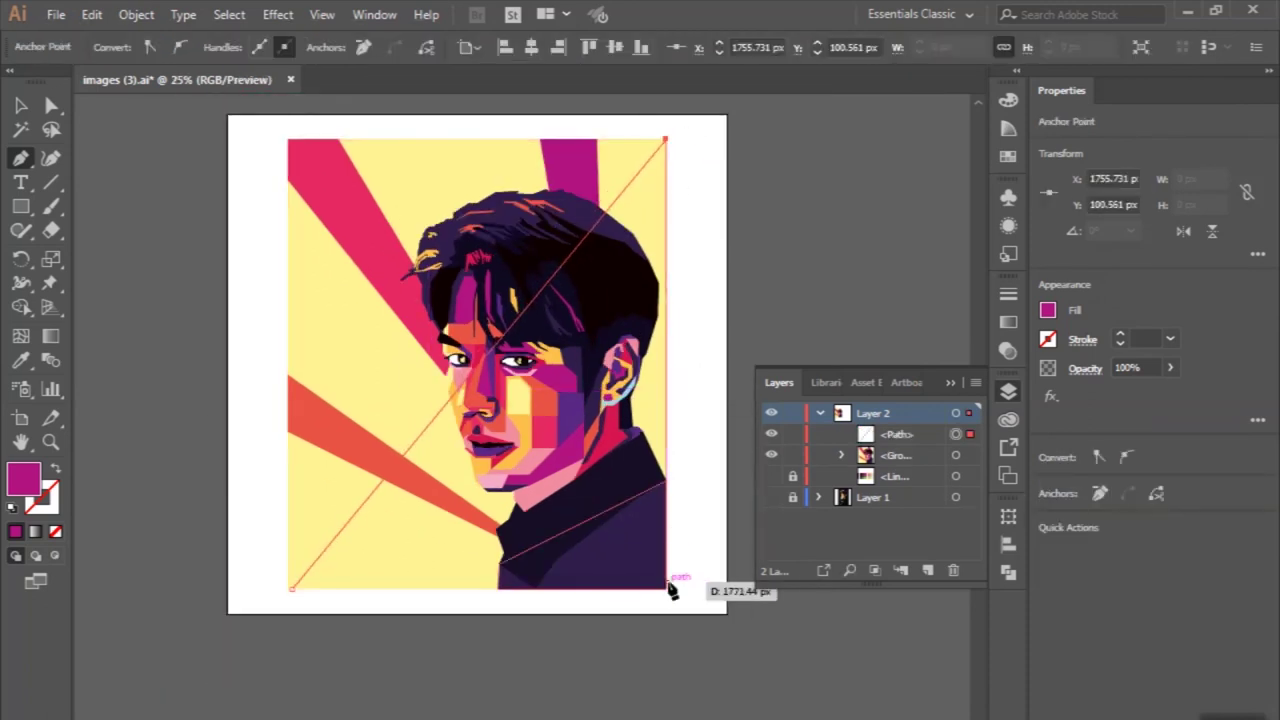
left_click(666, 588)
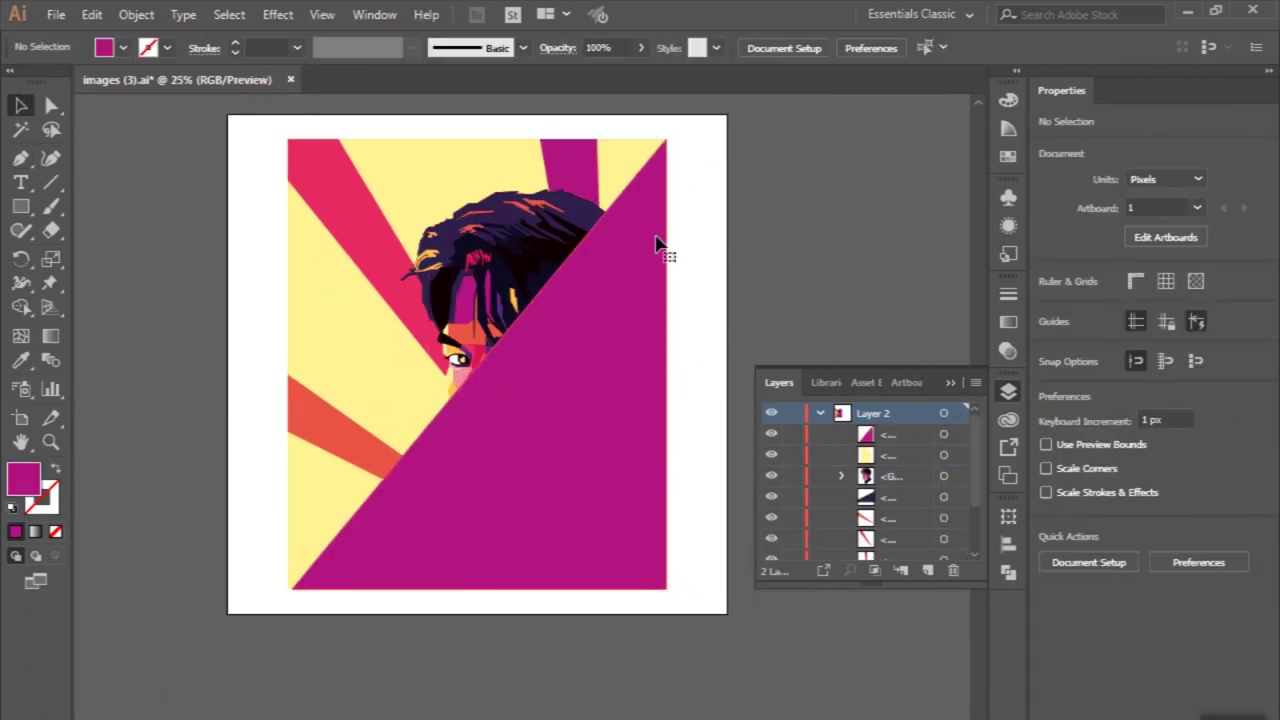
scroll(380, 674, "up", 1)
left_click(330, 600)
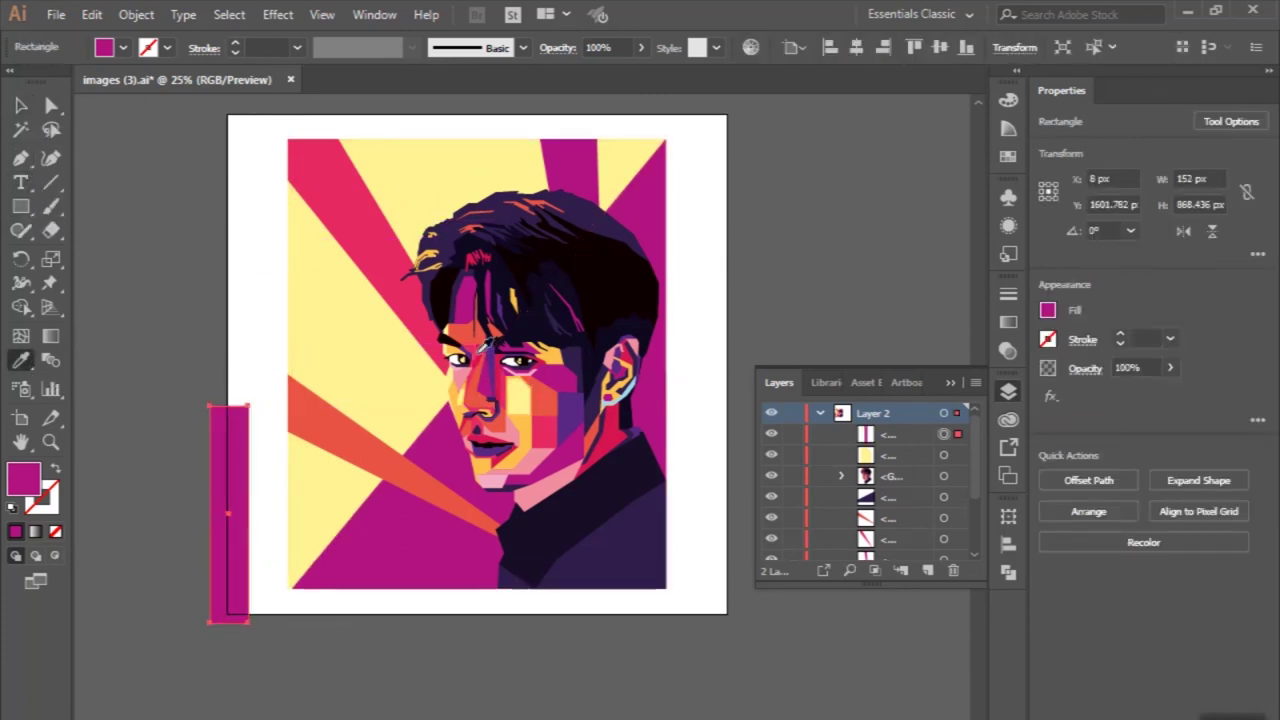
Step: Give the bar a sampled dark fill and set it diagonally across the artwork
scroll(400, 403, "up", 1)
scroll(500, 450, "up", 1)
left_click(515, 452)
scroll(271, 249, "down", 2)
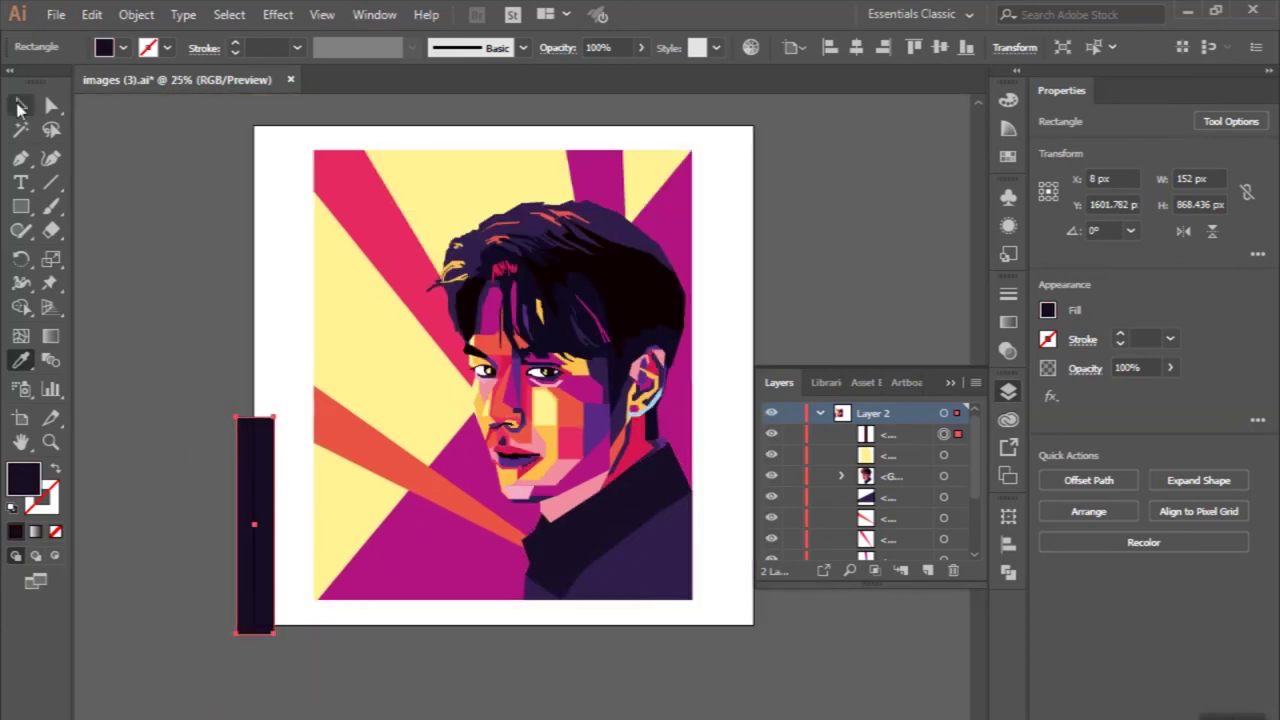
mouse_move(284, 637)
left_mouse_down()
mouse_move(355, 583)
mouse_move(507, 560)
mouse_move(612, 587)
mouse_move(697, 500)
left_mouse_up()
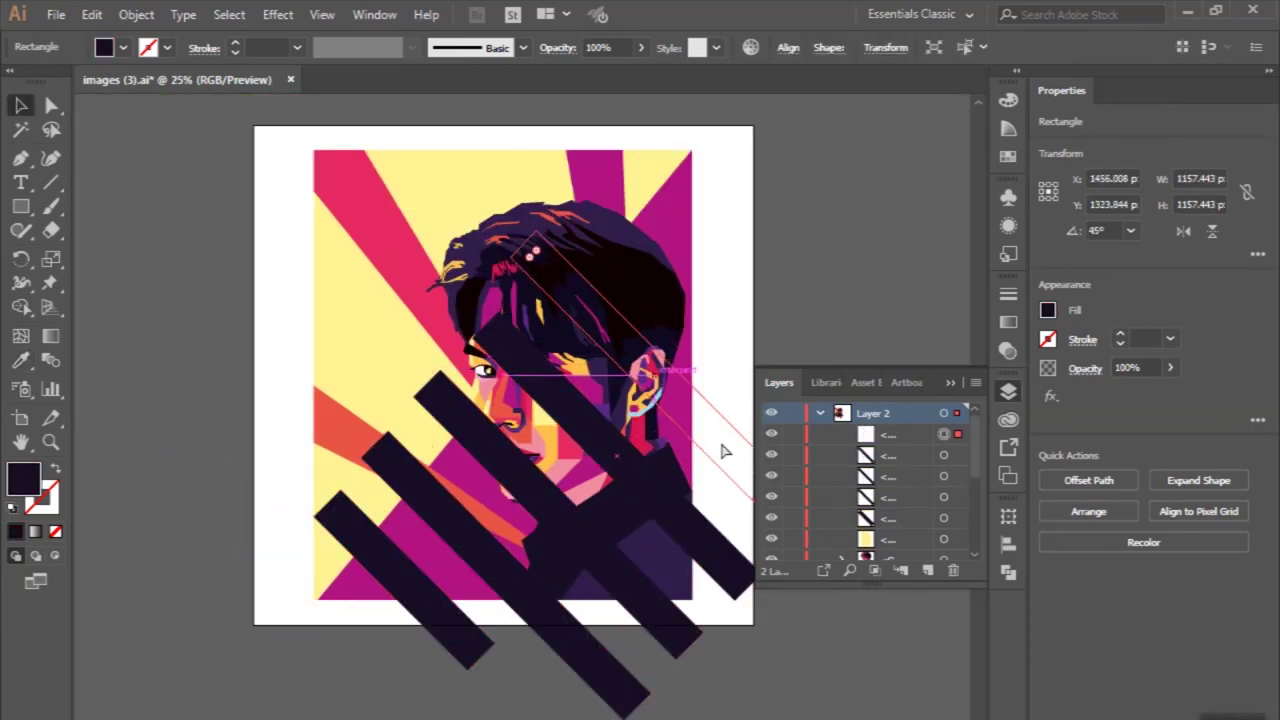
Step: Add a top-right bar copy and trim all bar parts outside the artwork with Shape Builder
left_click_drag(724, 451, 674, 374)
left_click(609, 449, "shift")
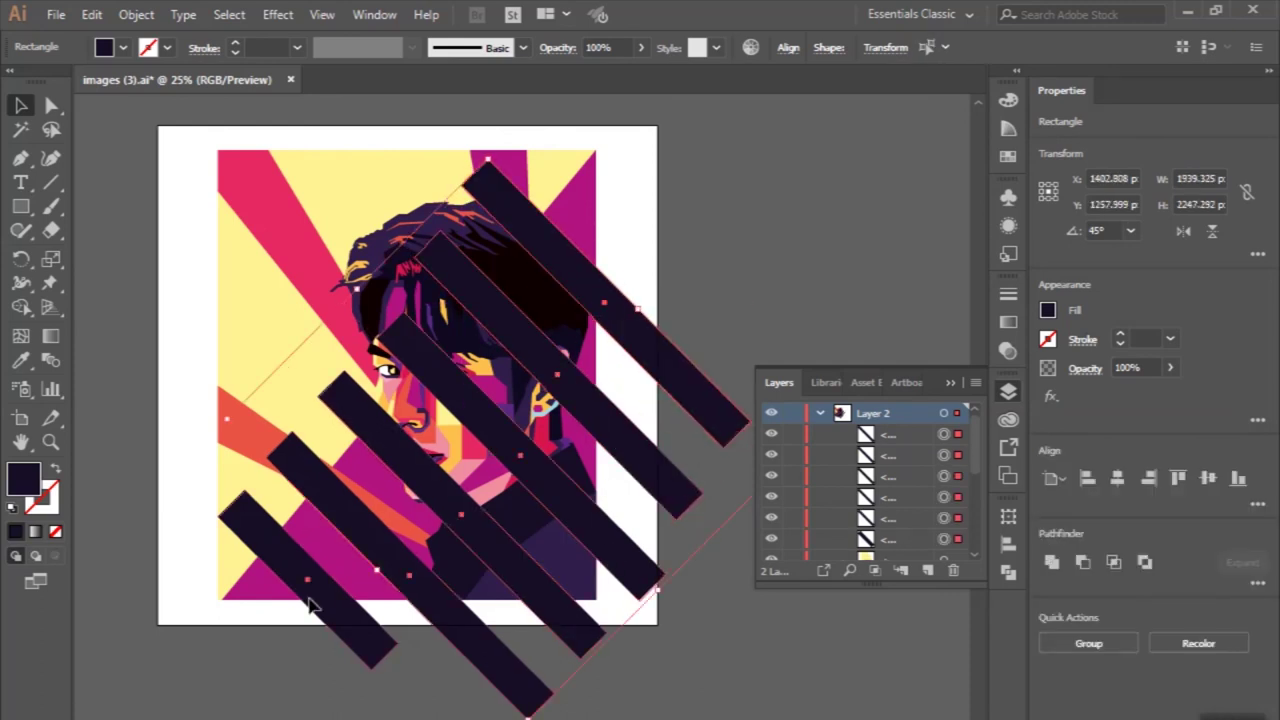
key("ctrl+a")
key("shift+m")
left_click_drag(240, 610, 300, 560)
mouse_move(680, 420)
left_mouse_down()
mouse_move(611, 609)
mouse_move(400, 640)
left_mouse_up()
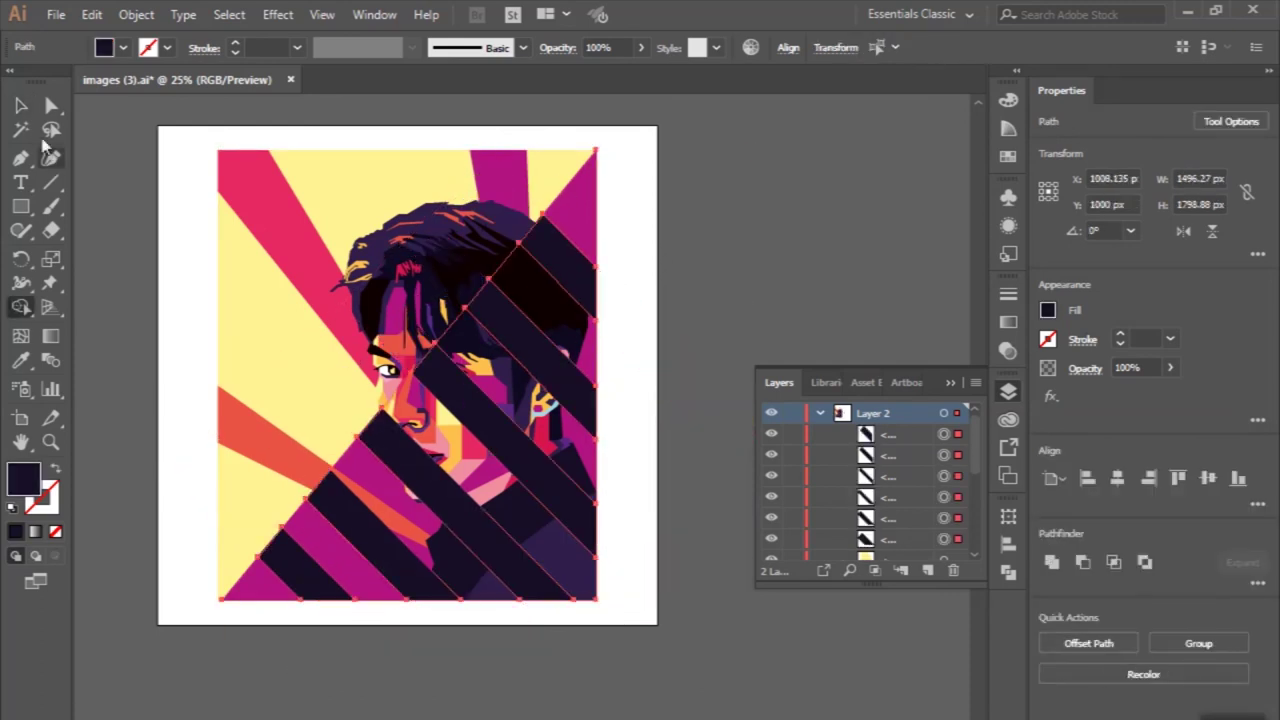
left_click(21, 105)
key("Delete")
Step: Lock the background shape in place
left_click(443, 170)
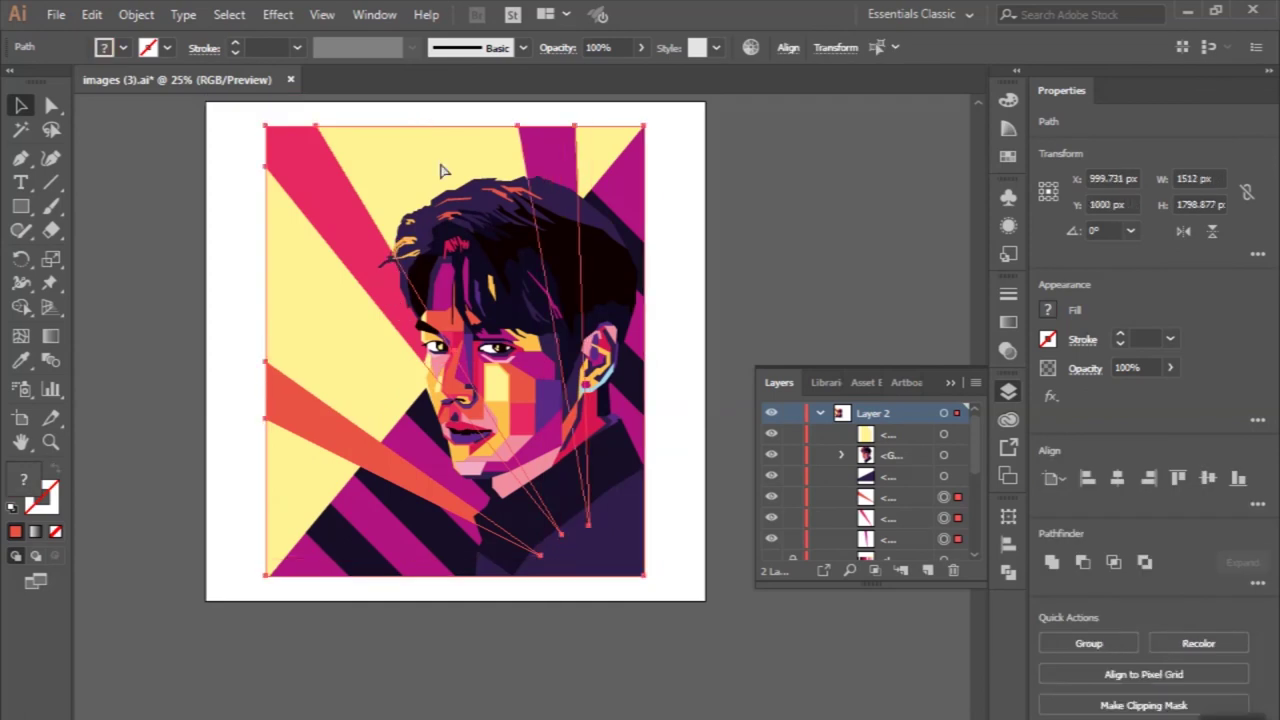
key("ctrl+2")
scroll(608, 235, "down", 1)
scroll(677, 271, "up", 1)
scroll(390, 550, "up", 1)
Step: Recolour the dark bars with a sampled dark purple
left_click(303, 534)
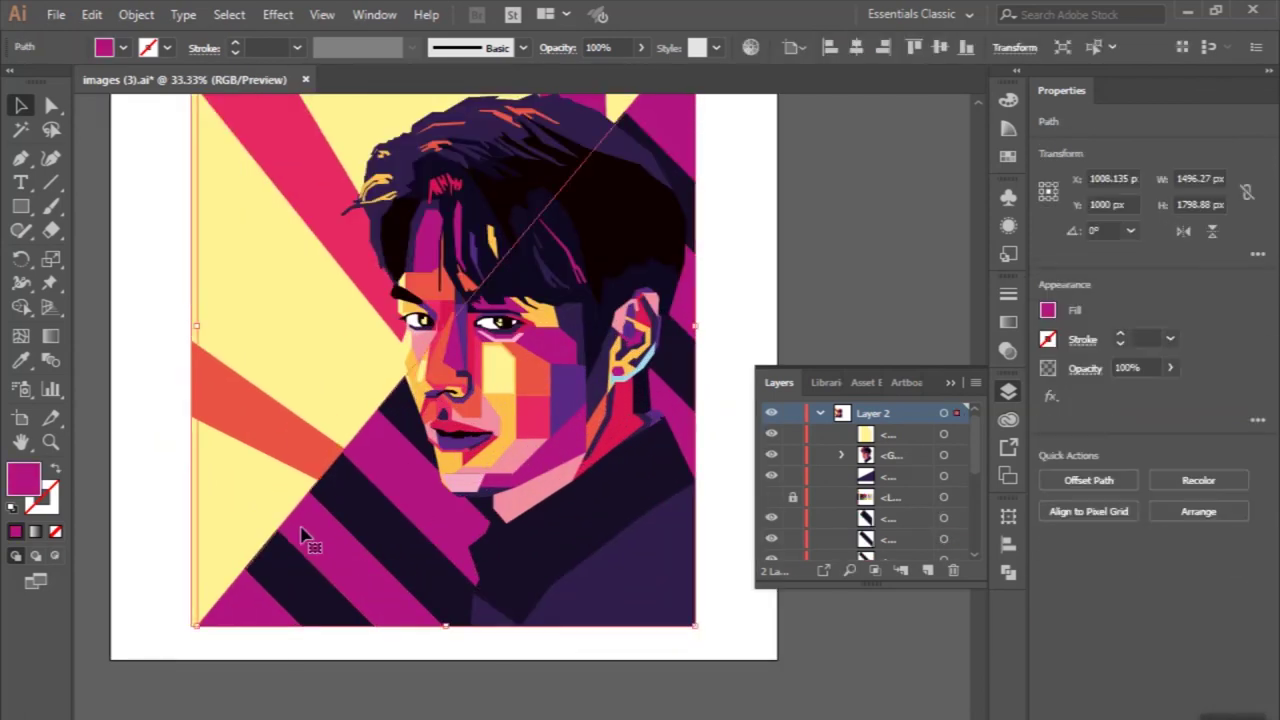
left_click(518, 266)
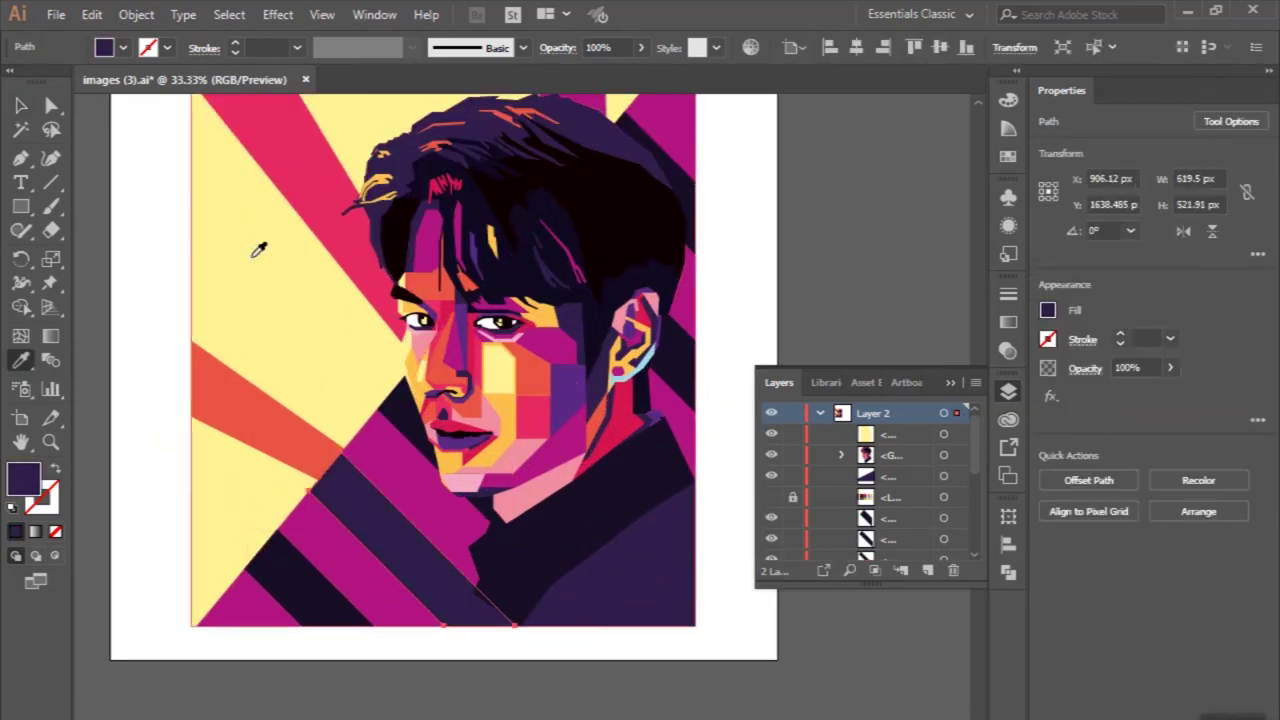
left_click(630, 182)
scroll(401, 514, "down", 1)
key("v")
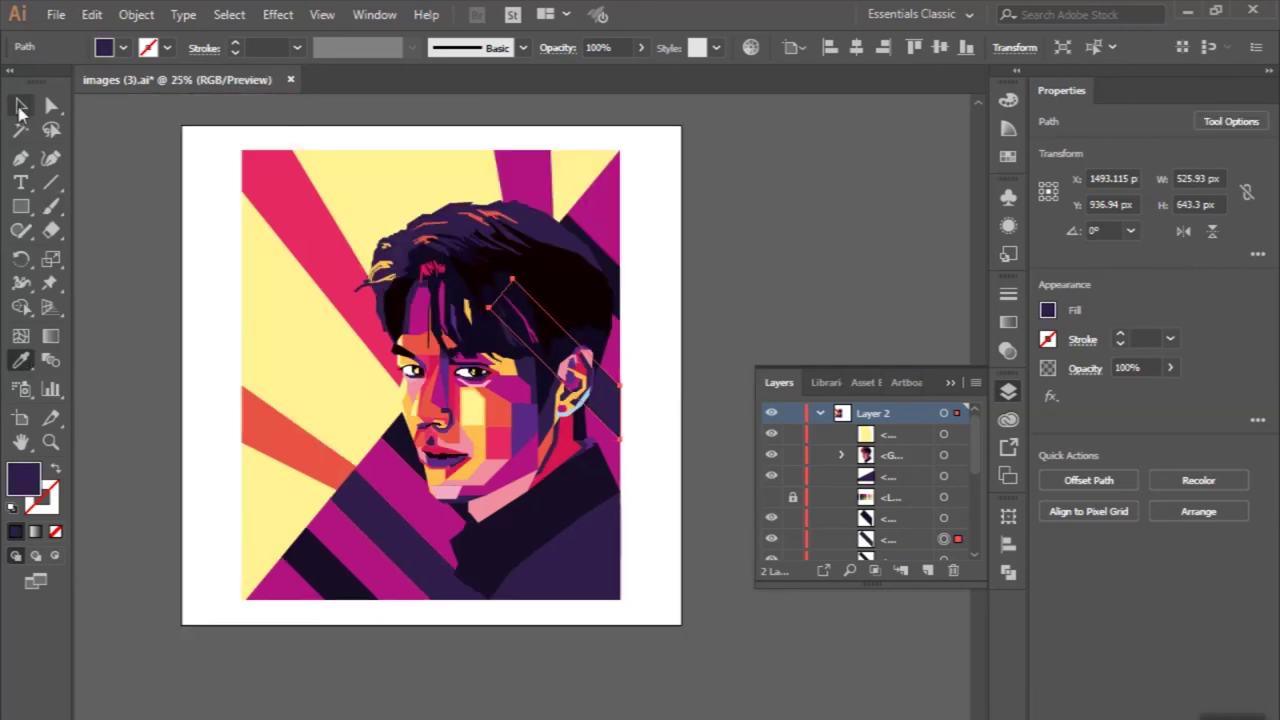
left_click(157, 357)
scroll(250, 345, "down", 1)
scroll(343, 337, "up", 1)
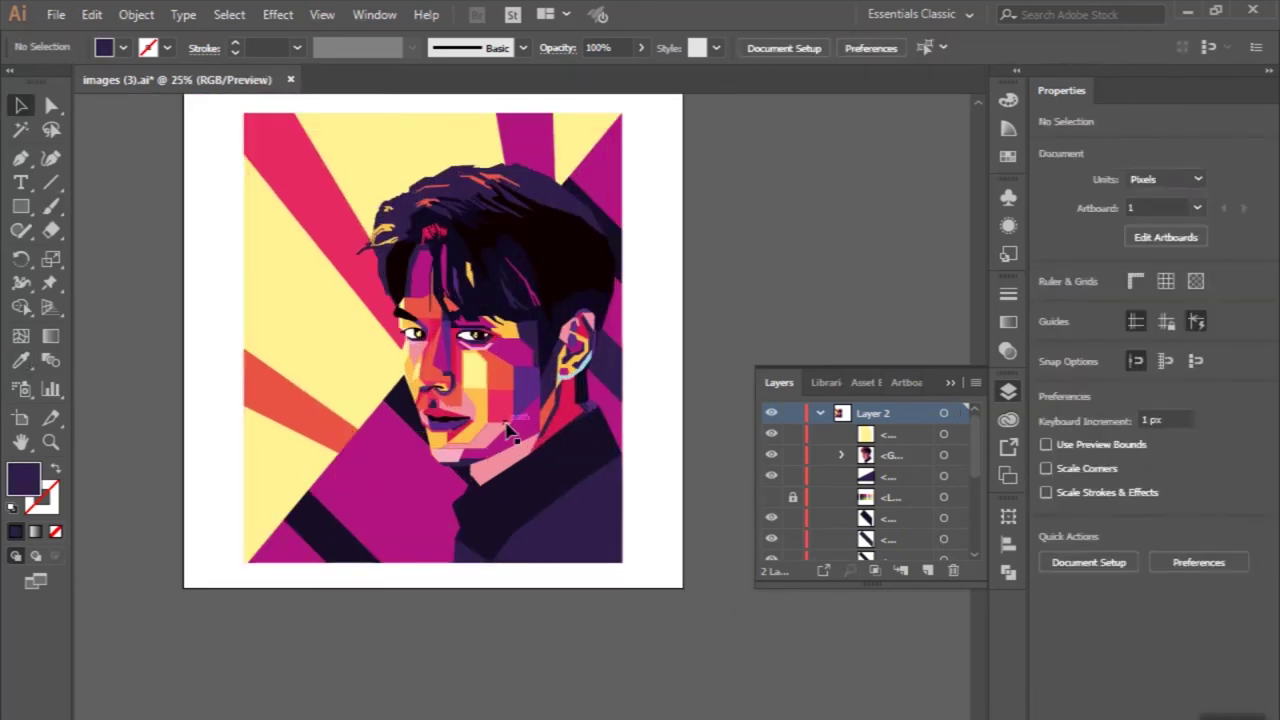
Step: Recolour a stripe piece with a sampled yellow
left_click(268, 497)
left_click(291, 272)
key("v")
left_click(131, 263)
scroll(257, 357, "down", 1)
scroll(300, 420, "up", 1)
Step: Recolour the top-right stripe piece with a sampled magenta
left_click(652, 189)
scroll(686, 320, "down", 1)
scroll(372, 449, "up", 1)
left_click(372, 449)
scroll(703, 333, "down", 1)
left_click(703, 333)
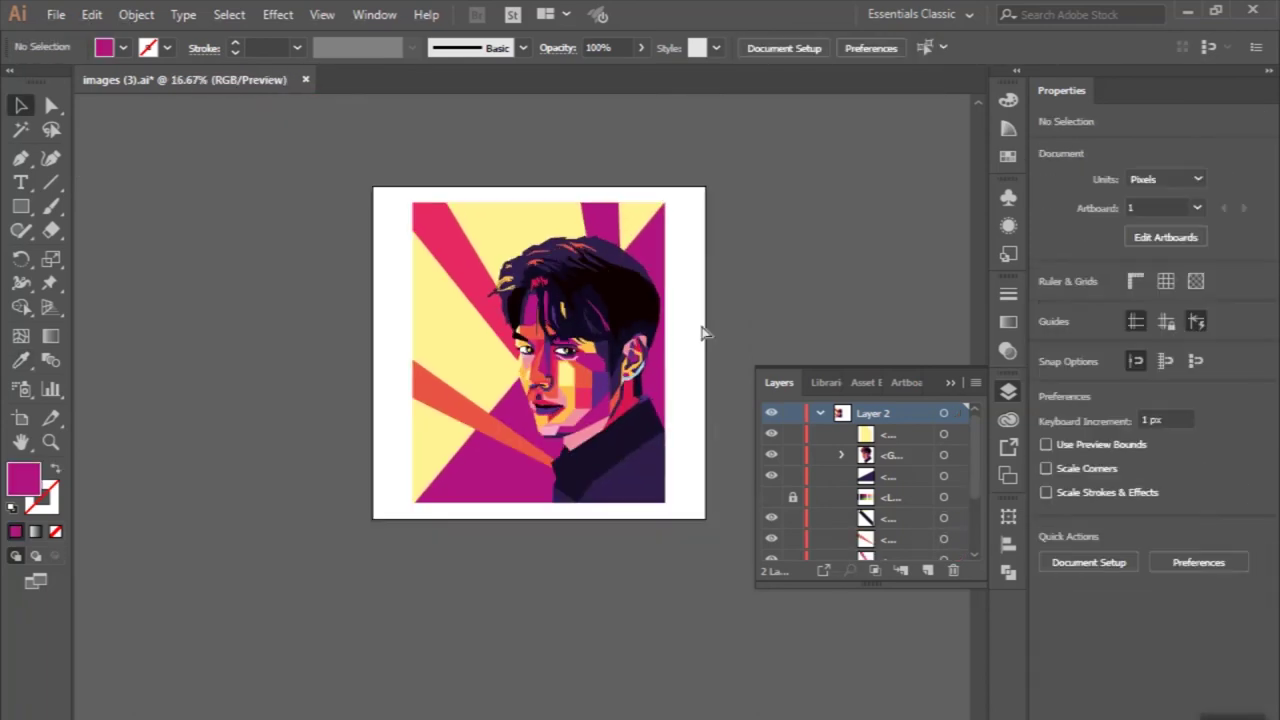
Step: Enter the portrait group for editing, then exit back to normal selection
scroll(466, 523, "up", 1)
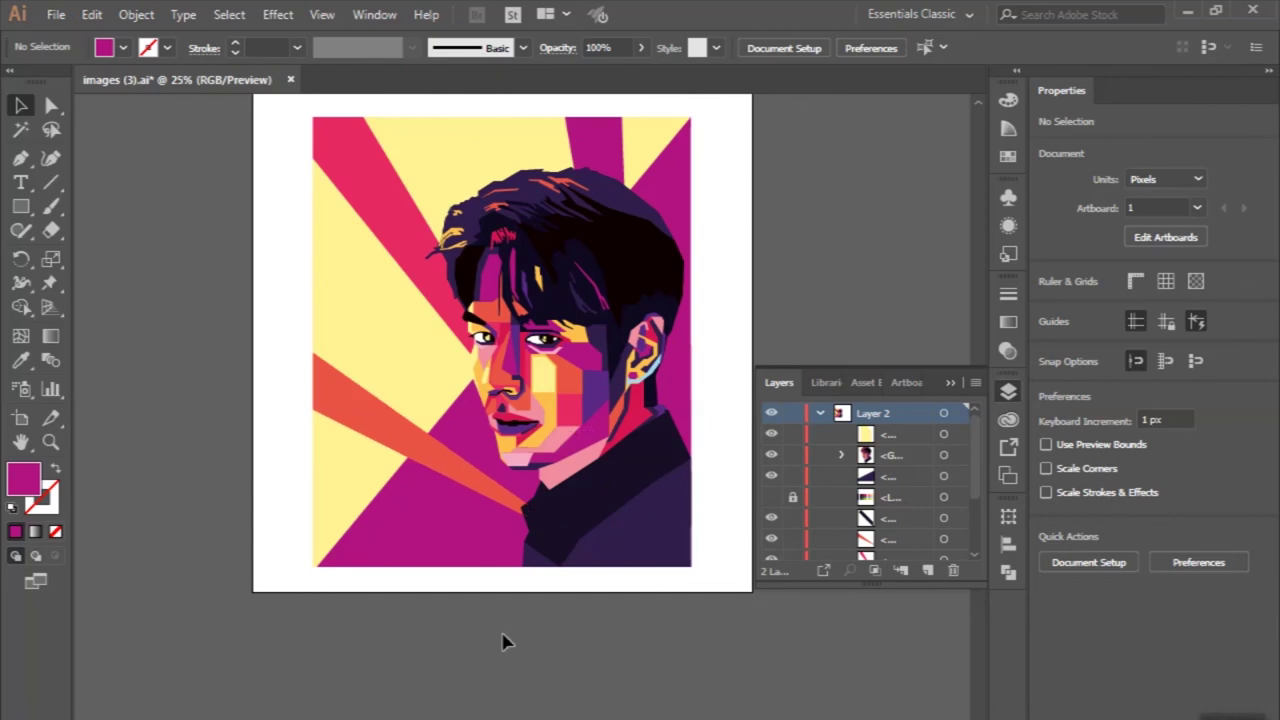
scroll(503, 641, "down", 1)
scroll(503, 641, "up", 1)
scroll(635, 260, "up", 1)
left_click(655, 490)
double_click(655, 490)
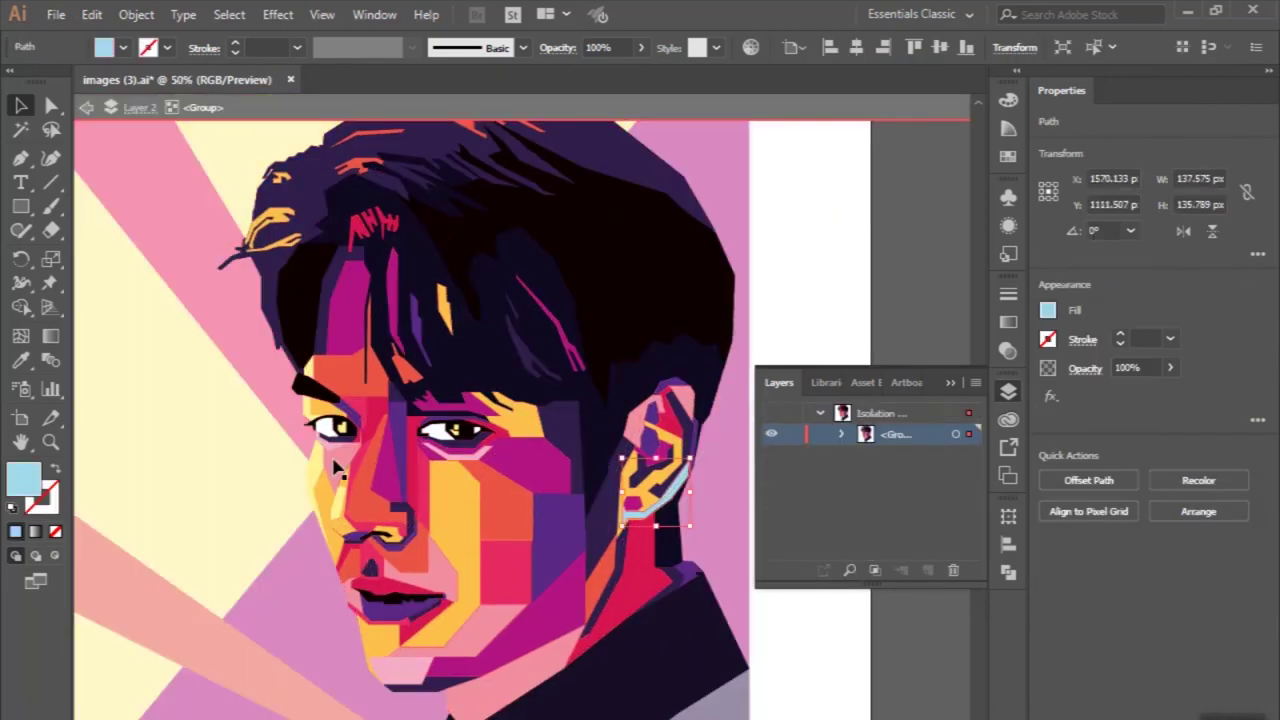
scroll(350, 390, "up", 1)
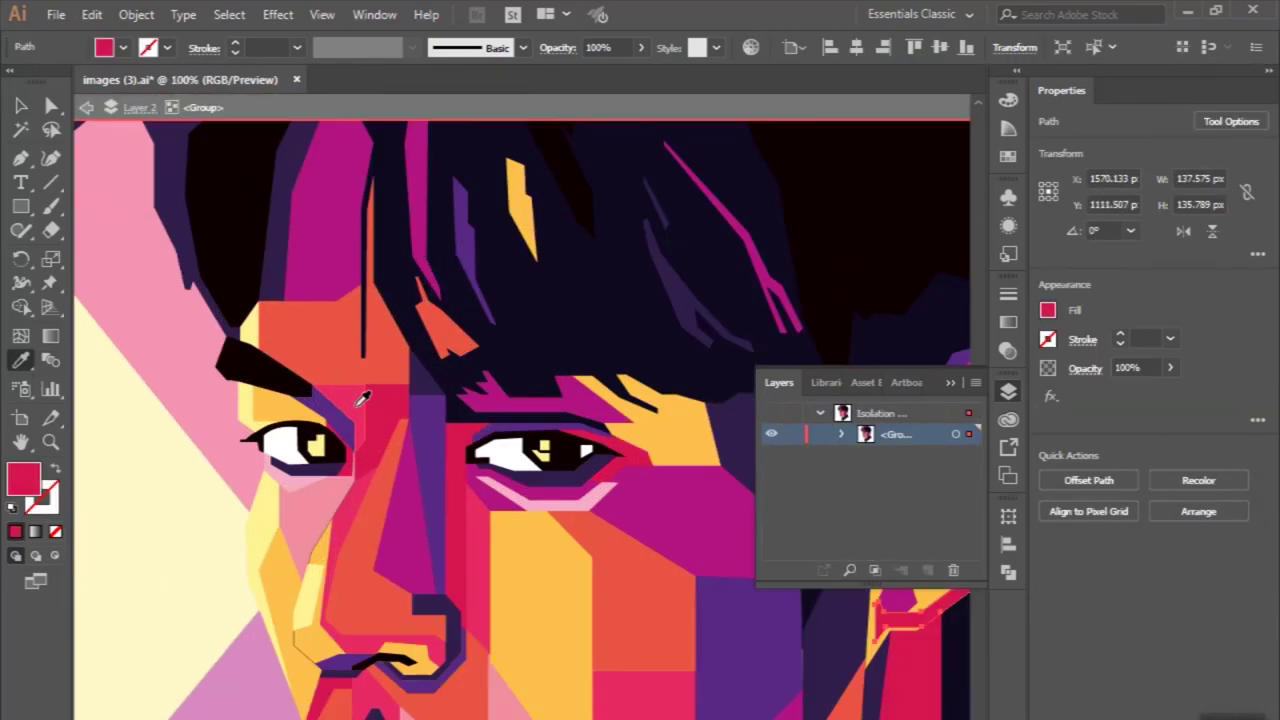
scroll(350, 390, "down", 3)
scroll(350, 390, "up", 2)
key("v")
key("Escape")
Step: Try a sampled white fill on the background, then undo to keep it yellow
scroll(548, 548, "down", 3)
scroll(548, 548, "left", 1)
left_click(329, 443)
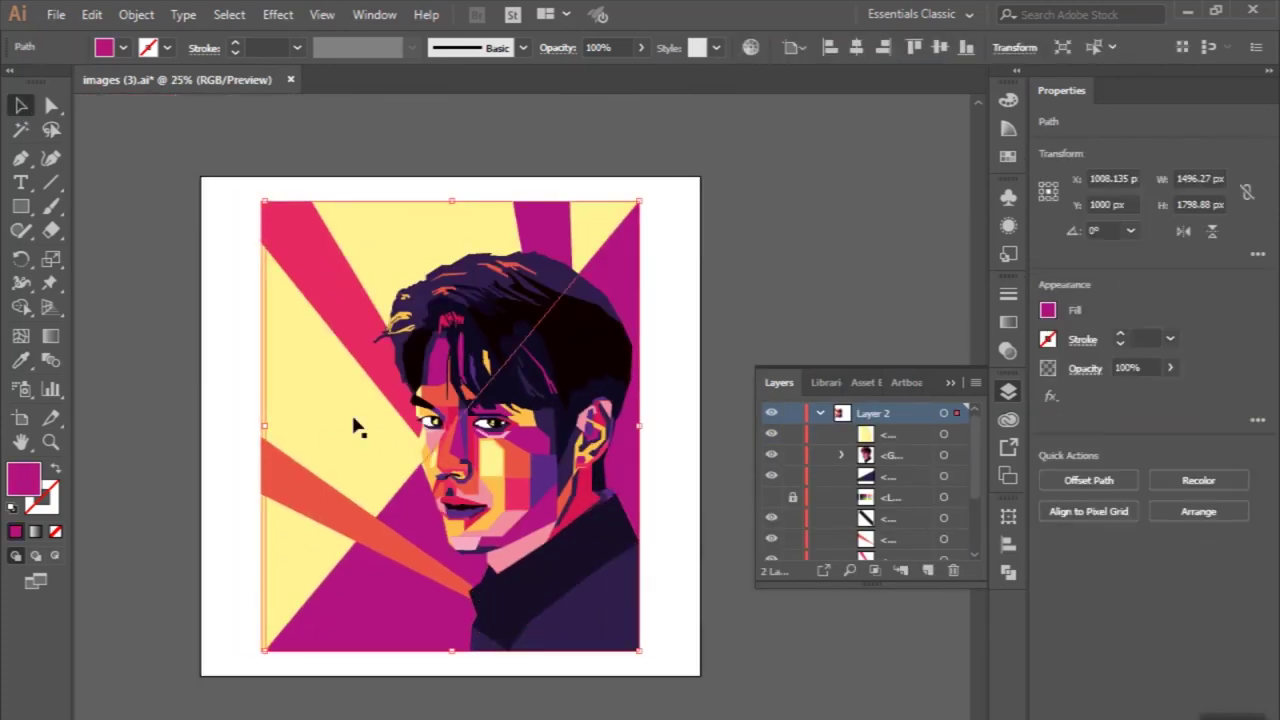
key("i")
left_click(237, 445)
key("v")
left_click(160, 307)
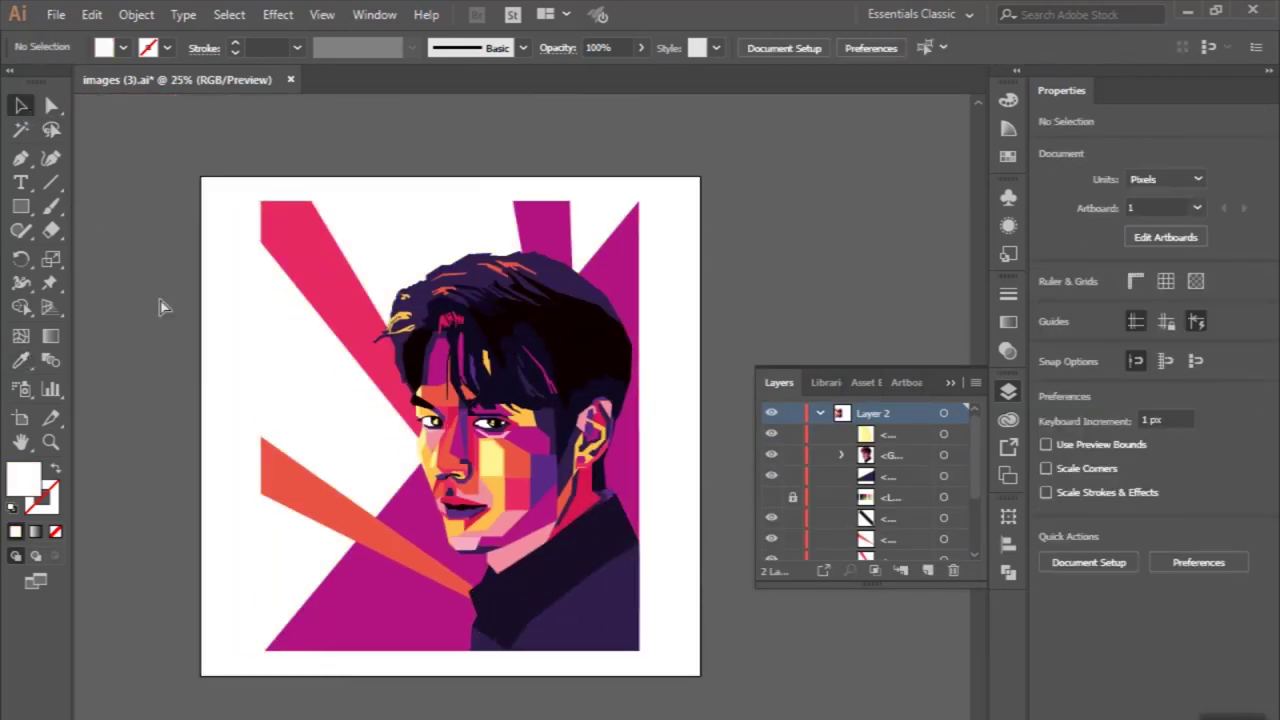
key("ctrl+z")
Step: Place an enlarged copy of the background behind it, filled with a sampled dark colour
key("ctrl+shift+z")
key("ctrl+z")
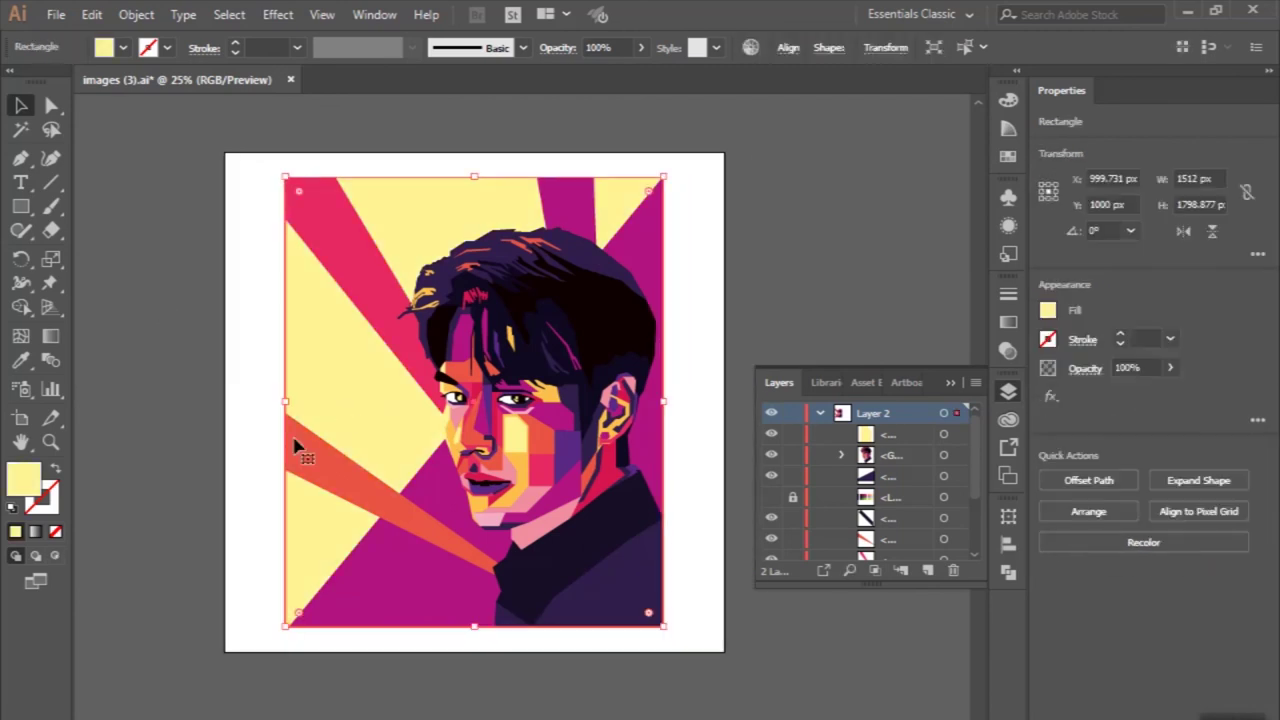
left_click_drag(474, 178, 474, 155)
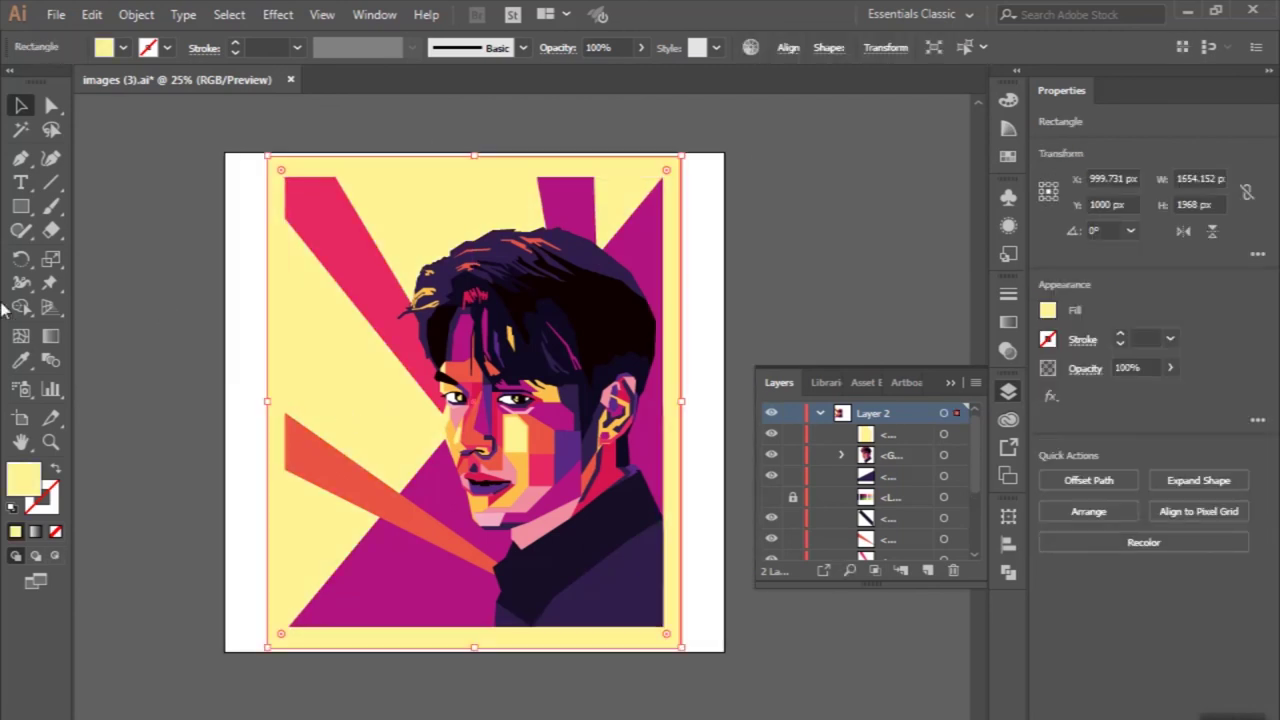
key("i")
left_click(597, 535)
key("v")
left_click(209, 354)
Step: Zoom out to review the whole framed artboard, then zoom back in
key("ctrl+minus")
key("ctrl+a")
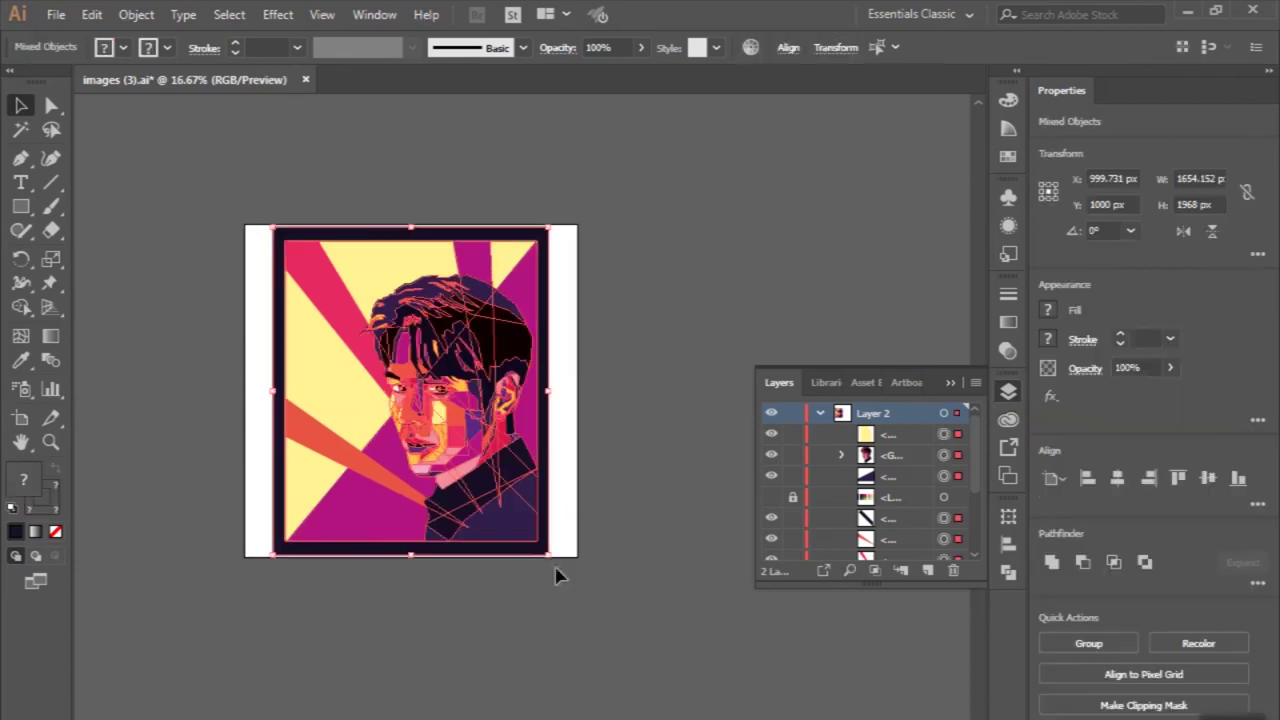
key("ctrl+shift+a")
key("ctrl+plus")
key("t")
scroll(413, 483, "up", 1)
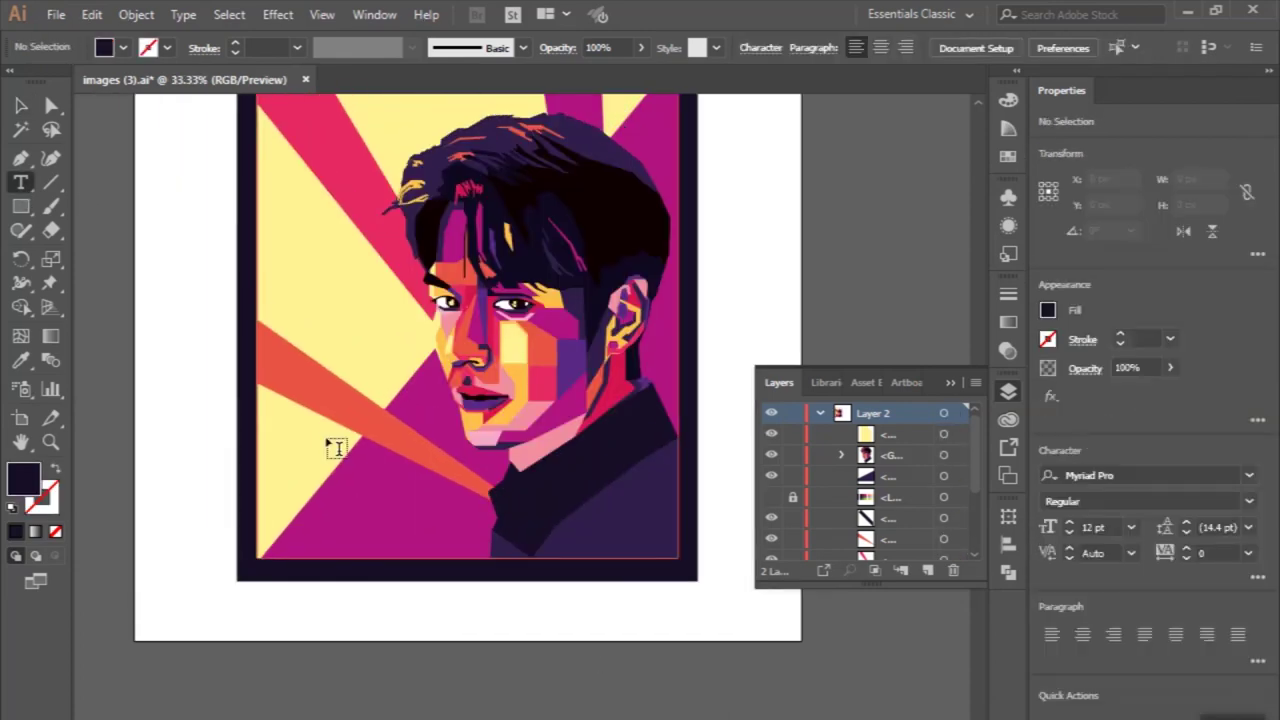
Step: Type the subject's name at the lower left and enlarge the text
left_click(330, 441)
type("L")
key("Escape")
mouse_move(357, 446)
left_mouse_down()
mouse_move(386, 446)
mouse_move(603, 548)
left_mouse_up()
Step: Make the title white in Viga-Regular, then enlarge it and move it lower
left_click(208, 279)
left_click(21, 106)
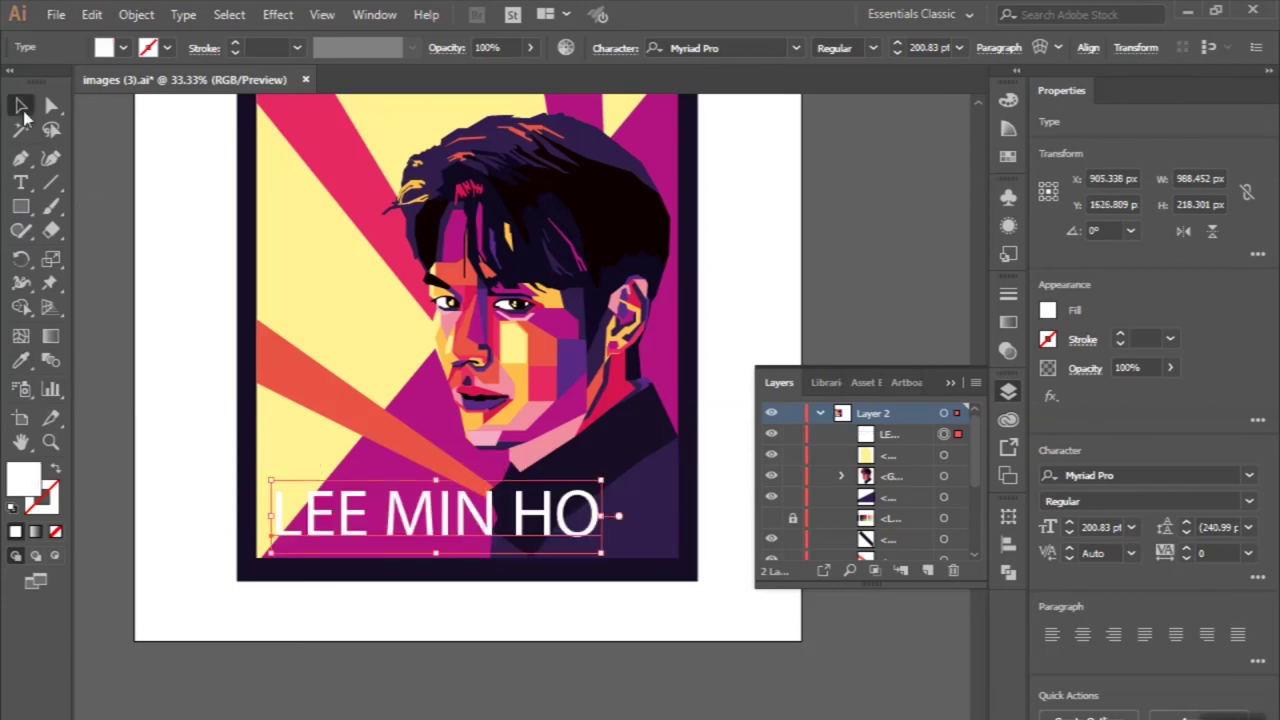
left_click(796, 48)
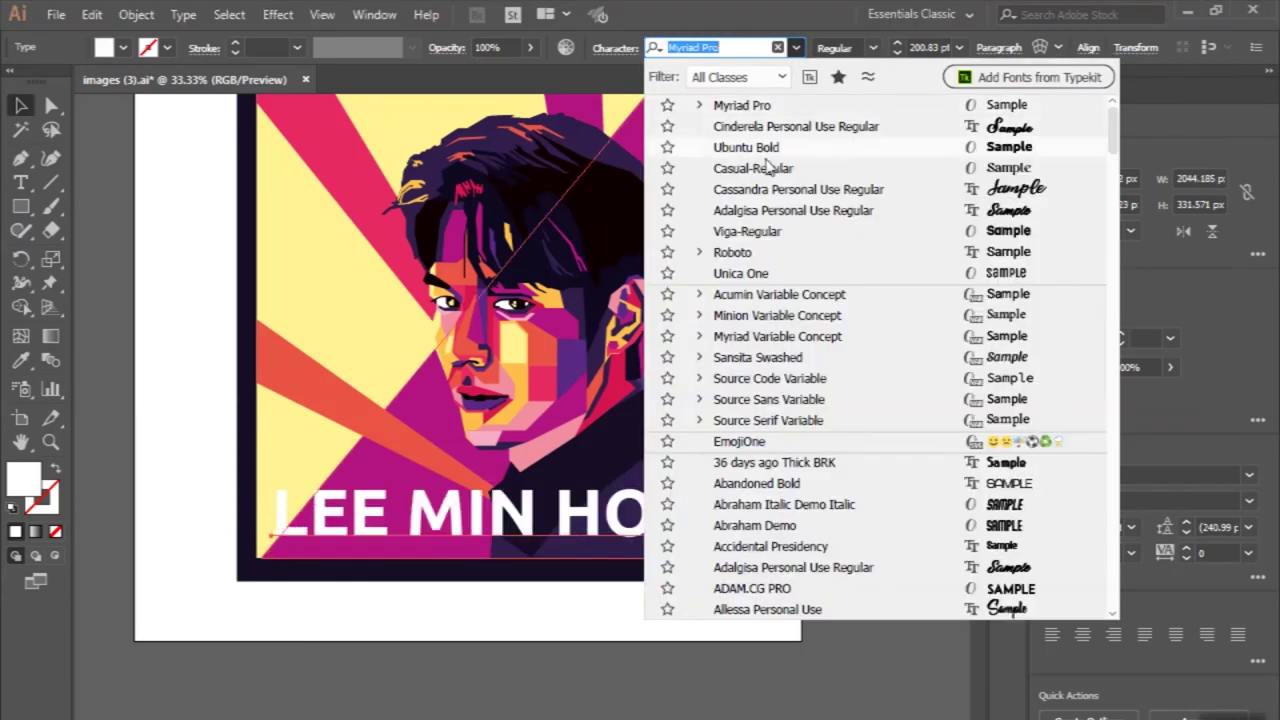
left_click(747, 236)
left_click_drag(623, 566, 660, 622)
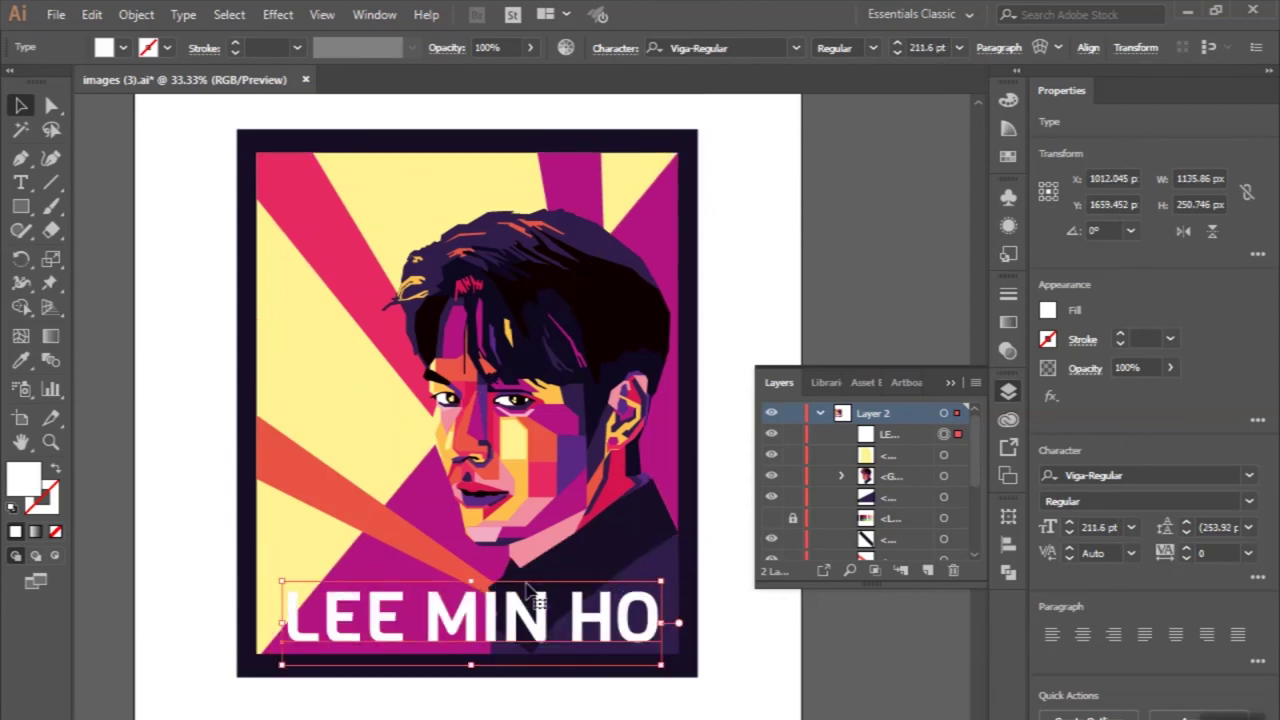